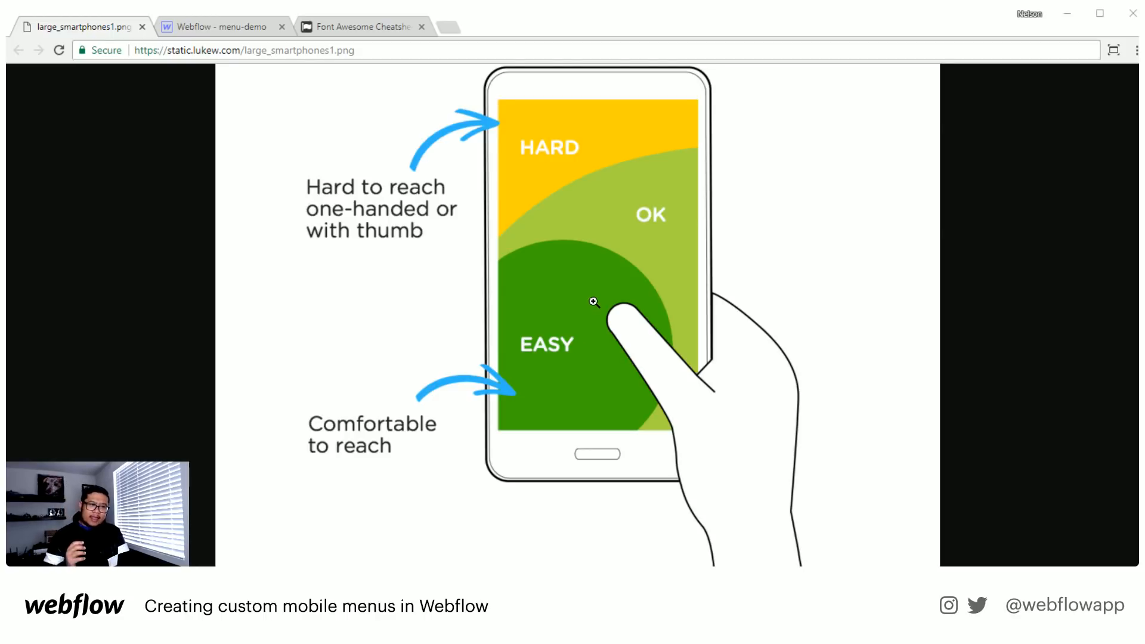
- View the menu-demo page in Webflow at phone portrait size and return to the thumb-reach diagram
left_click(210, 28)
left_click(552, 76)
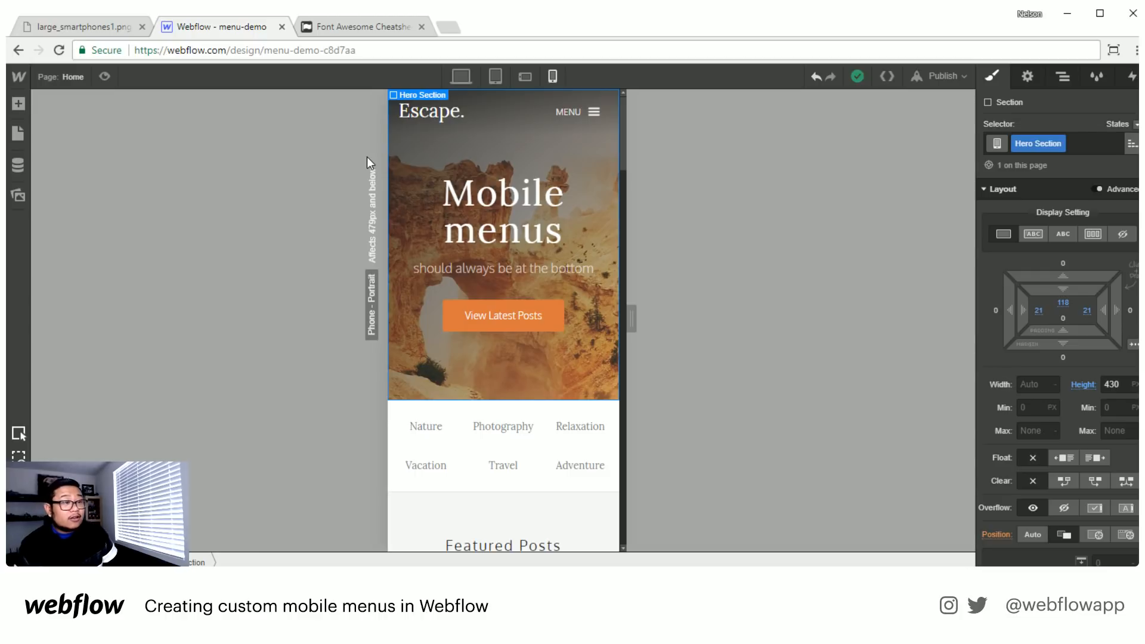
left_click(99, 25)
left_click(220, 51)
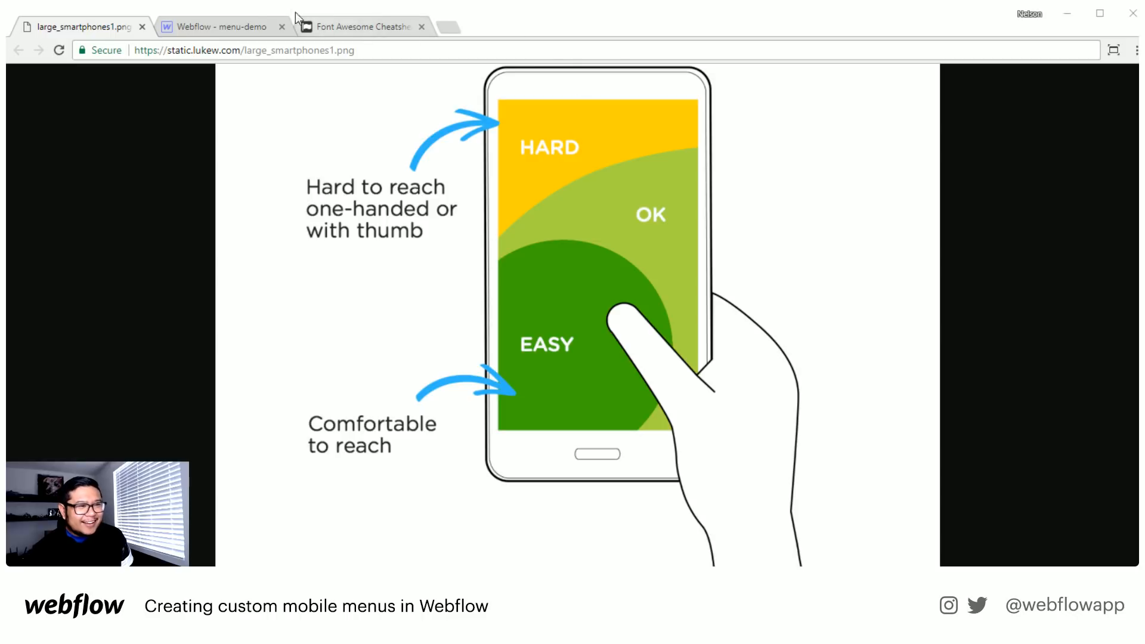
- Switch to the Webflow menu-demo project and compare its navigation in desktop, phone landscape and phone portrait views
left_click(243, 24)
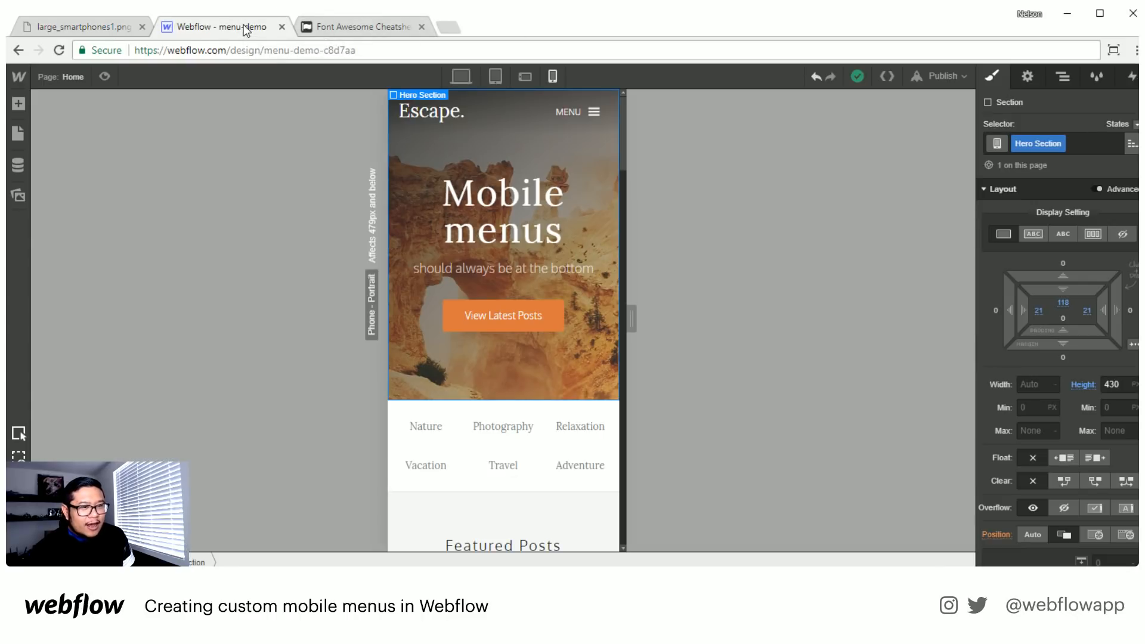
left_click(463, 78)
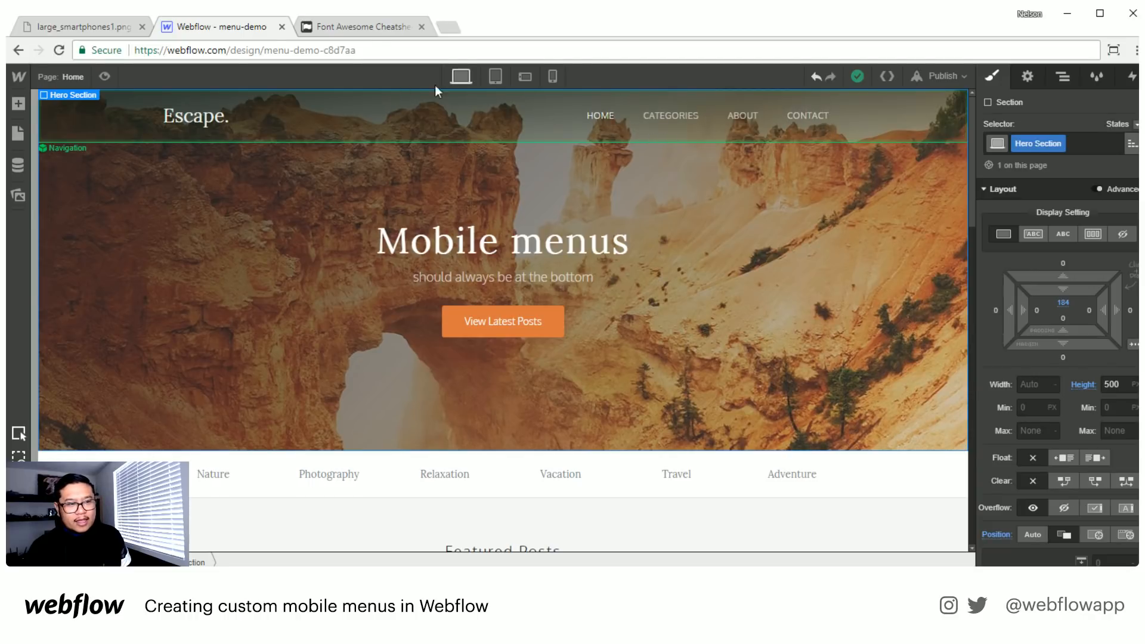
left_click(525, 76)
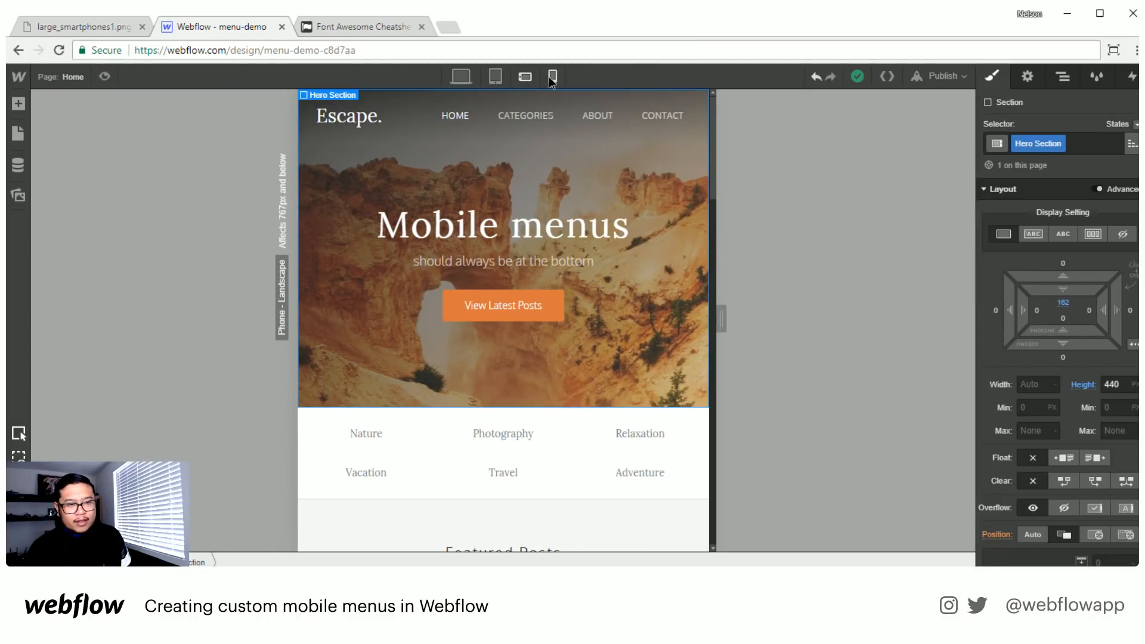
left_click(553, 76)
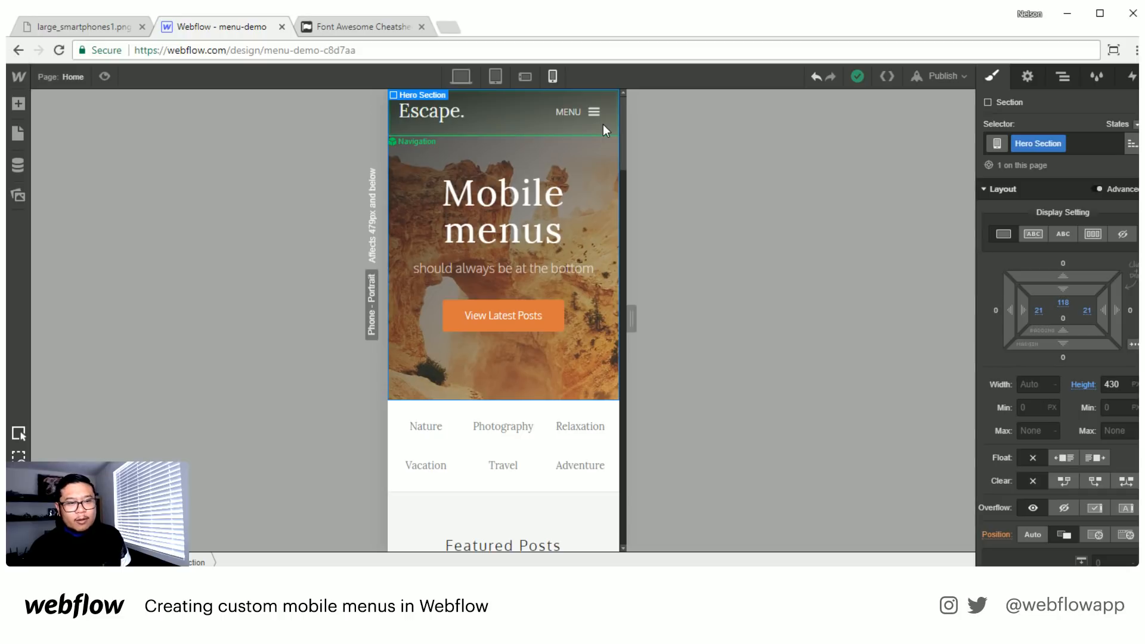
- Open the Navigation symbol for editing in the phone landscape view
left_click(603, 124)
left_click(520, 79)
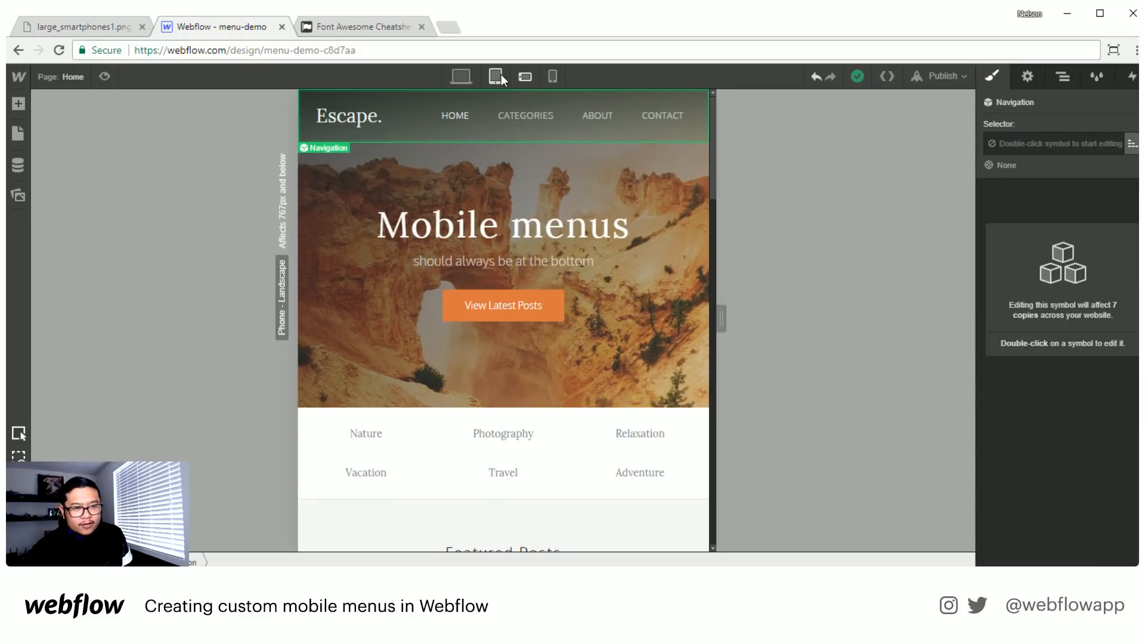
double_click(581, 135)
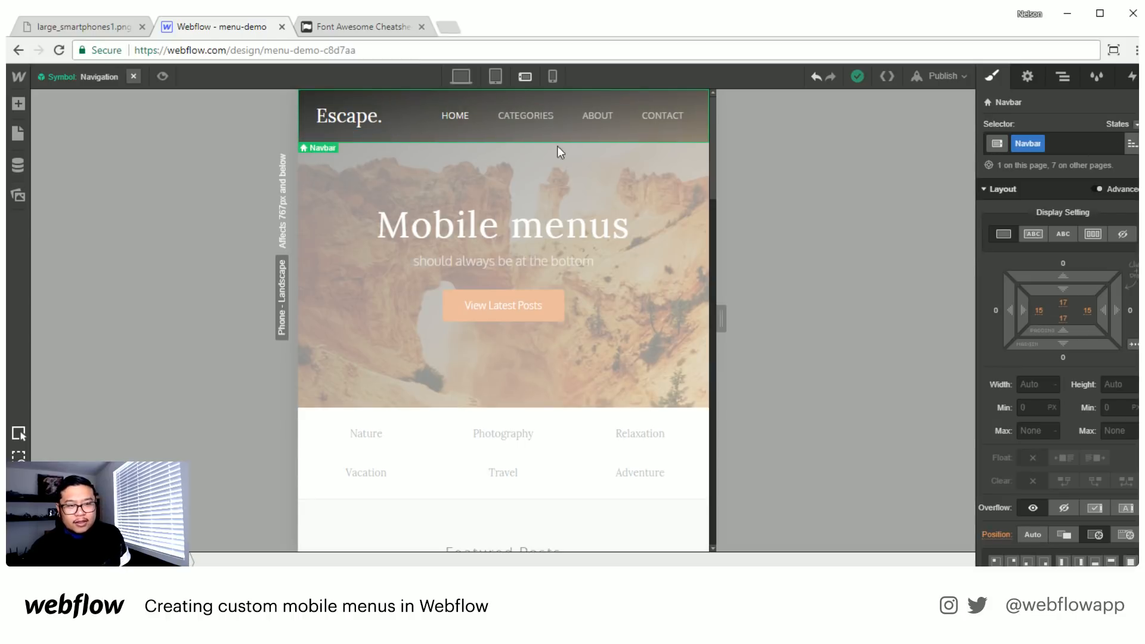
- Restrict the Navbar's visibility to desktop and tablet by turning it off for phone landscape and phone portrait
left_click(1124, 234)
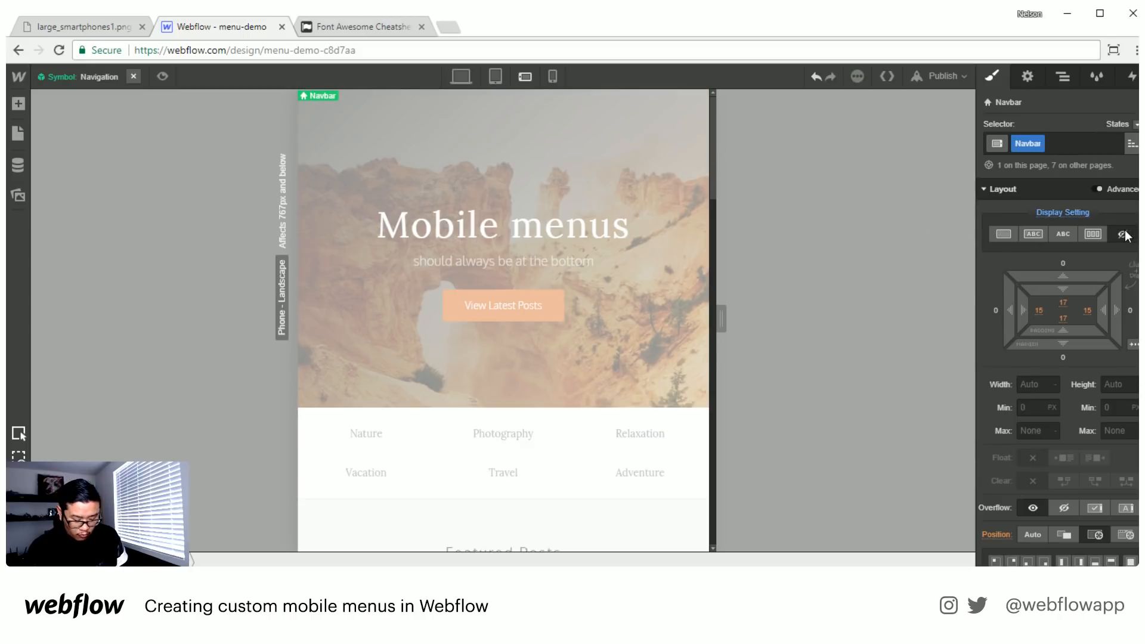
key("ctrl+z")
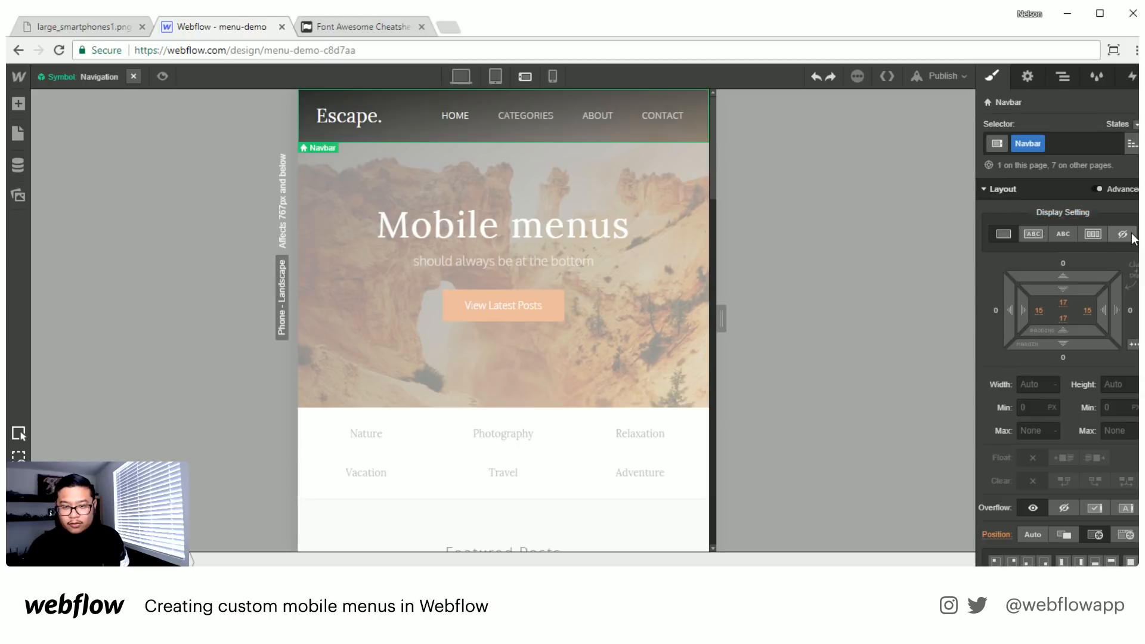
left_click(1028, 83)
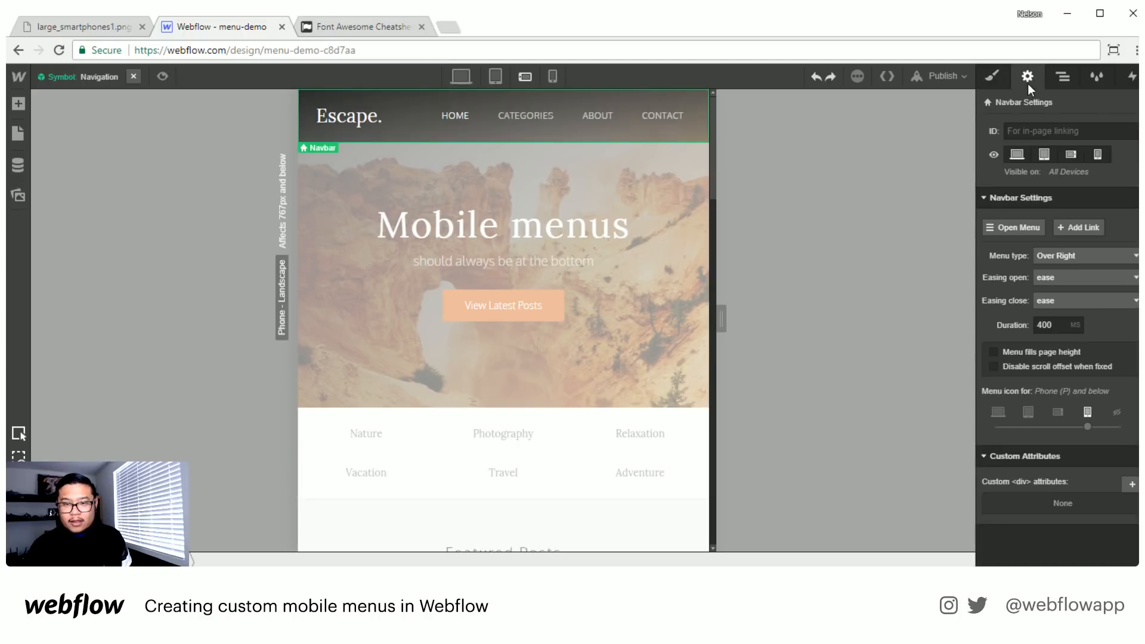
left_click(1071, 152)
left_click(1097, 155)
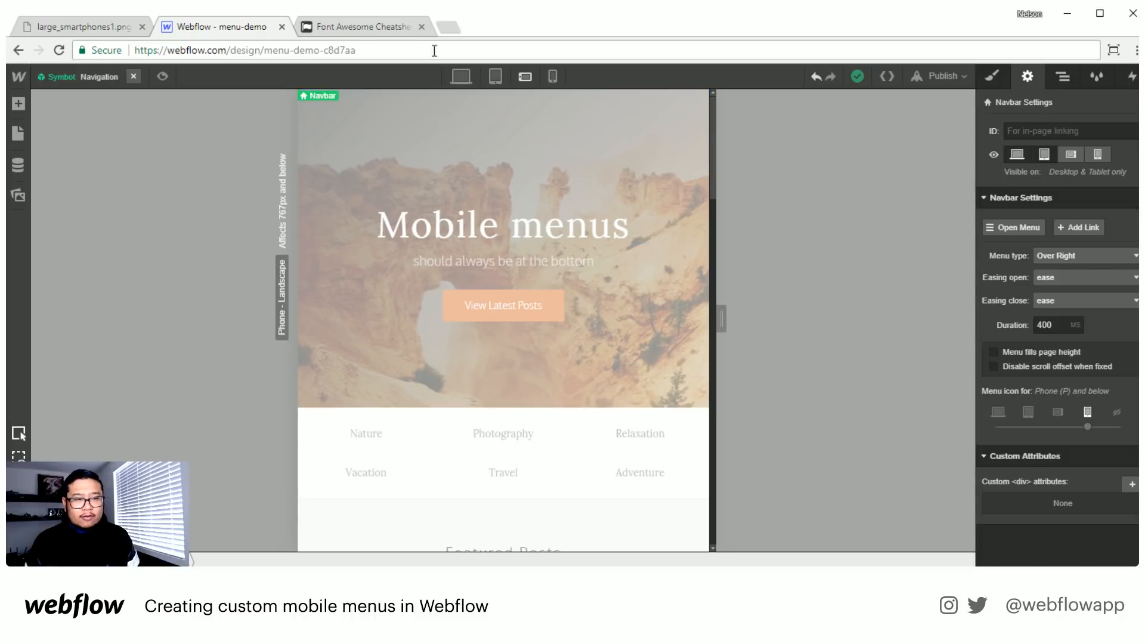
- Look over the Font Awesome 4.7.0 cheatsheet of icons, CSS classes and unicodes in the browser
left_click(360, 29)
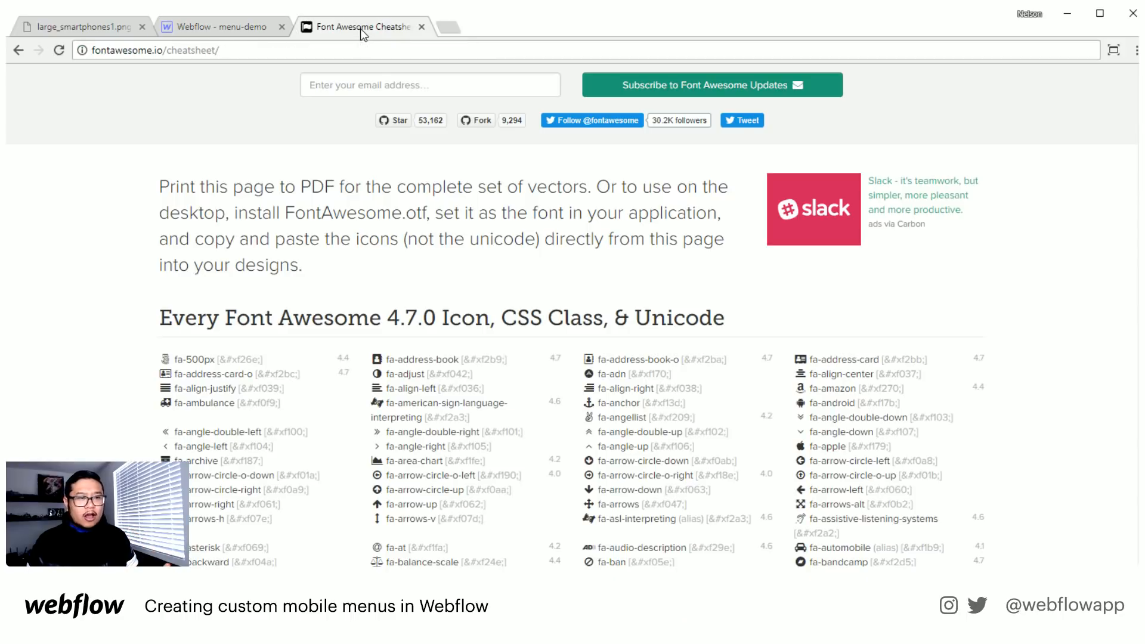
scroll(302, 294, "up", 5)
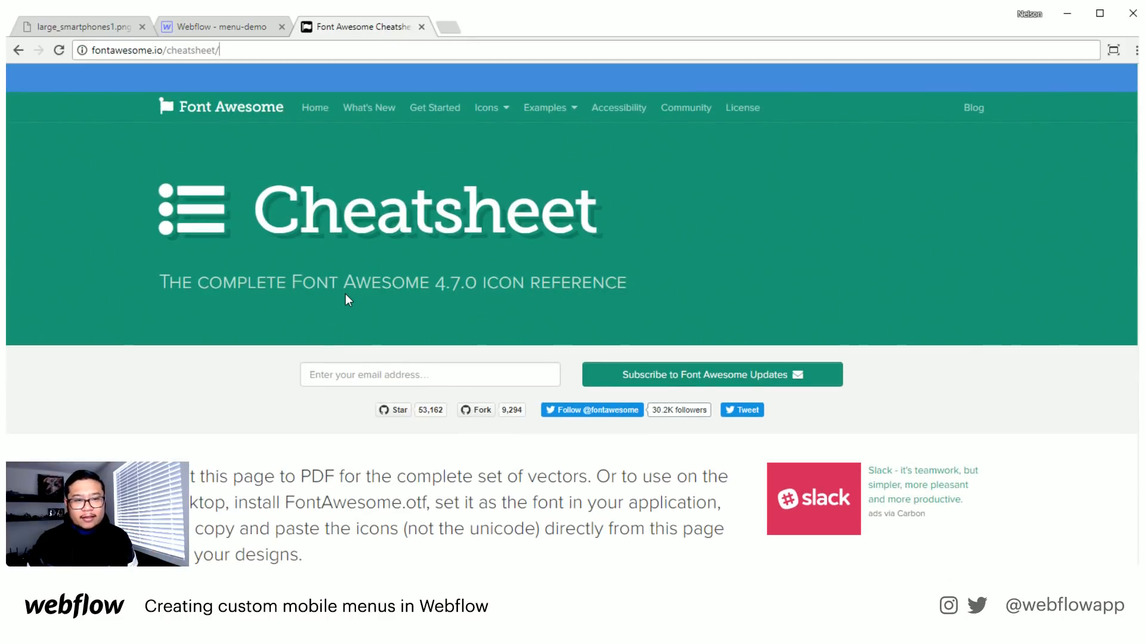
scroll(345, 300, "down", 1)
scroll(345, 293, "up", 1)
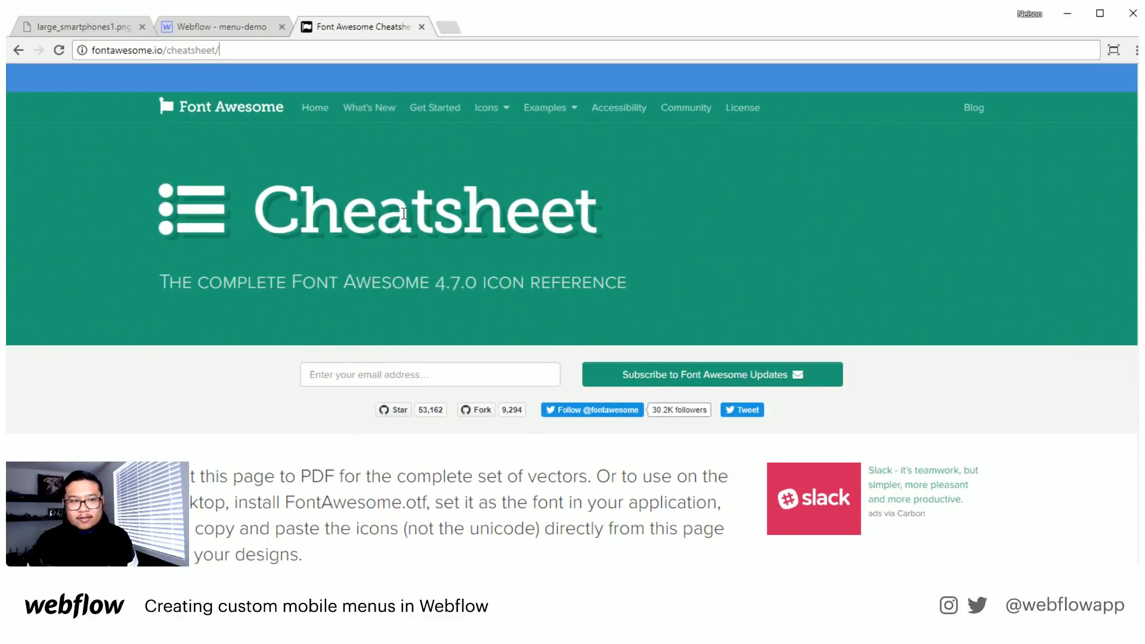
scroll(401, 232, "down", 1)
- Open the menu-demo project's font settings in Webflow and review the installed custom fonts
left_click(227, 23)
mouse_move(35, 73)
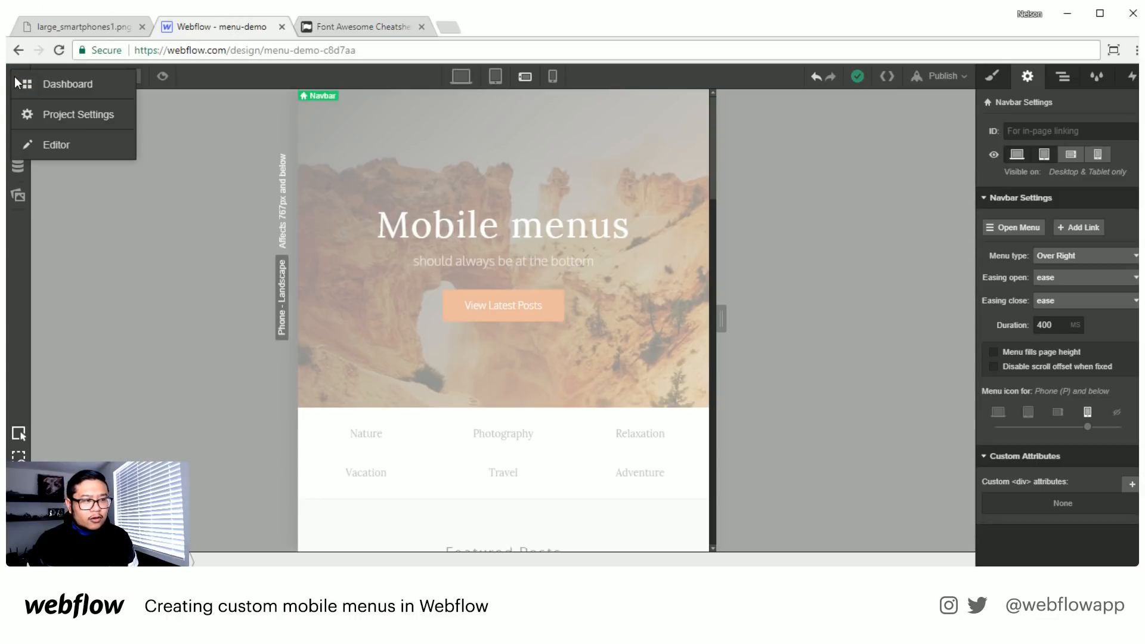
left_click(45, 112)
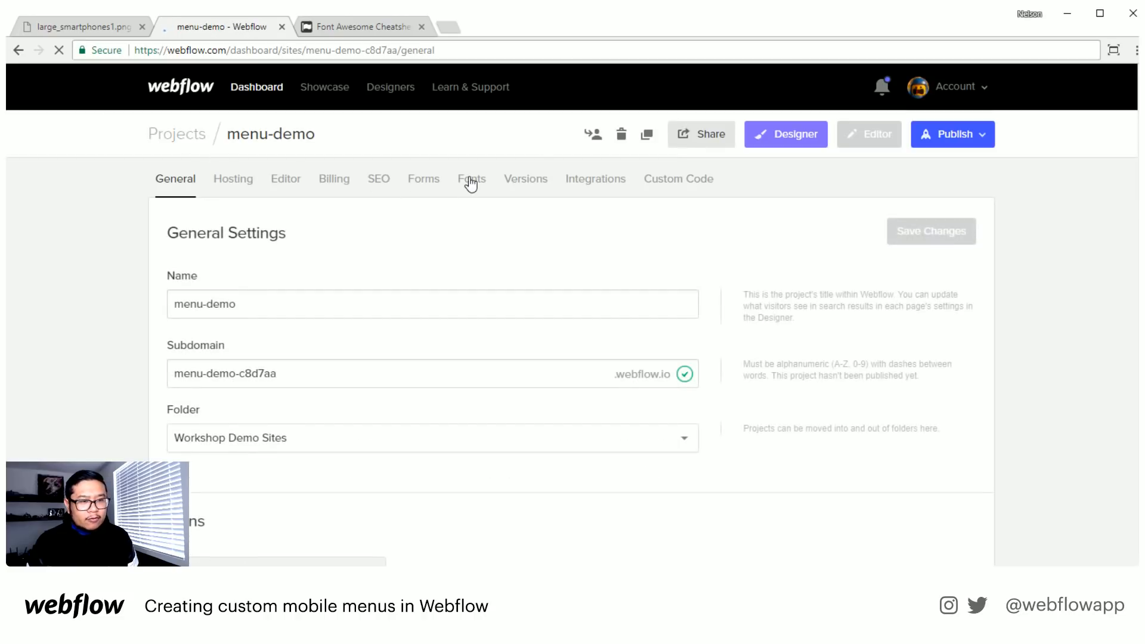
left_click(482, 182)
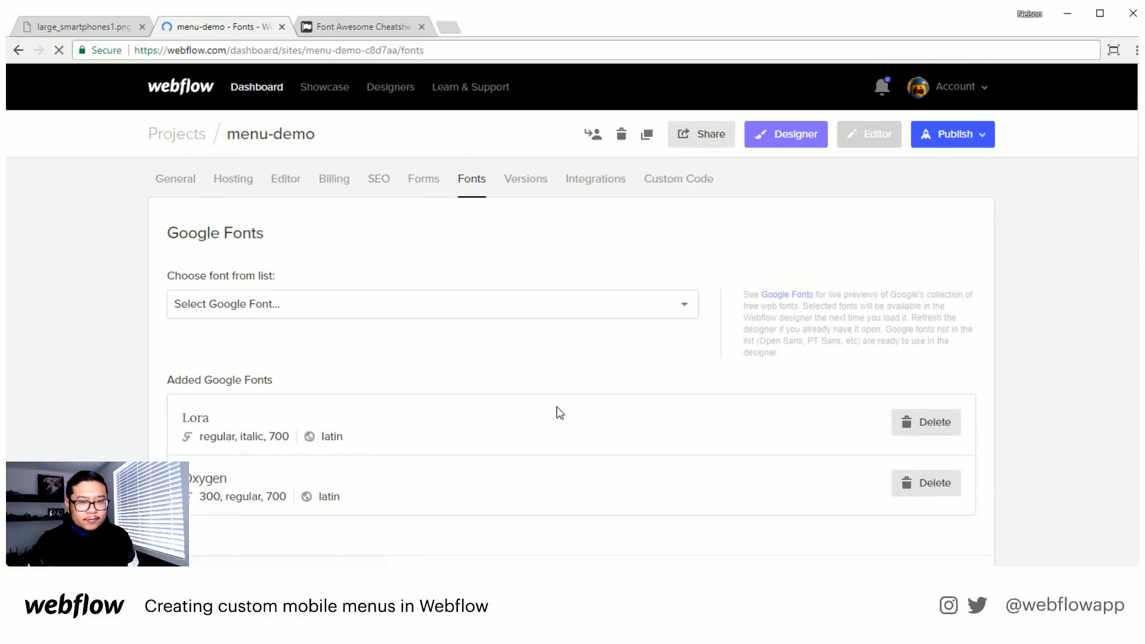
scroll(558, 408, "down", 2)
scroll(556, 406, "down", 8)
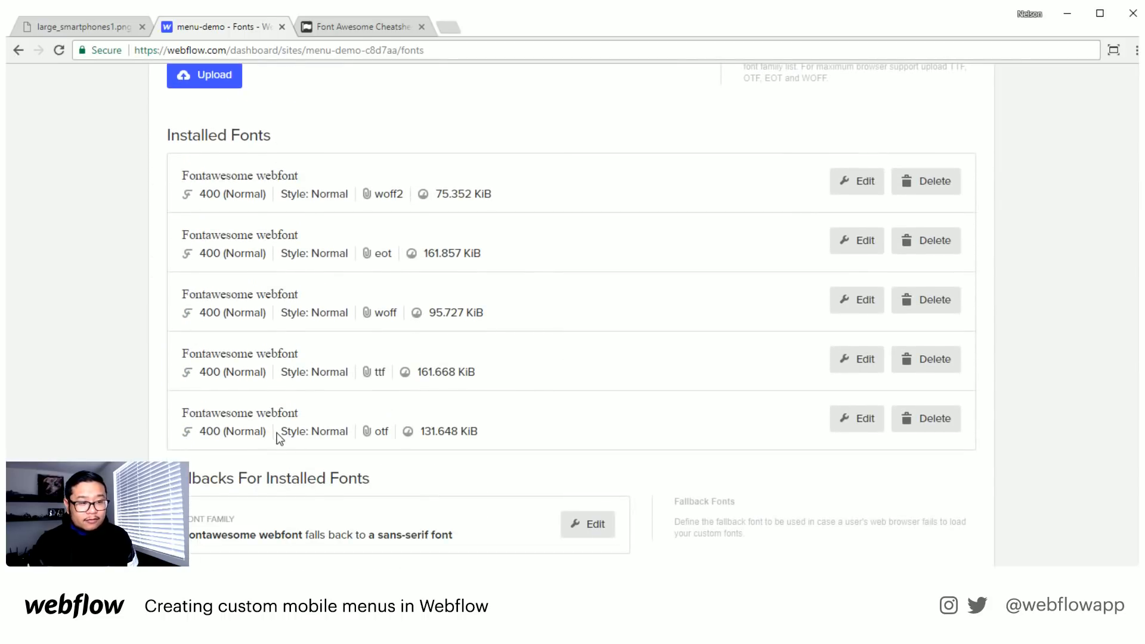
scroll(468, 404, "up", 8)
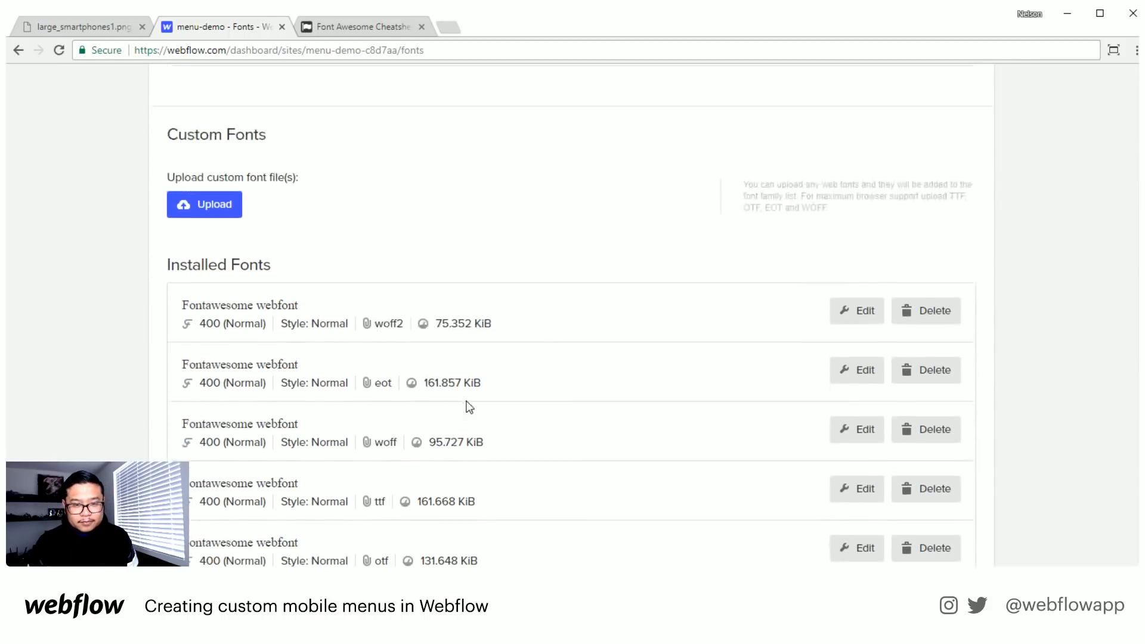
left_click(775, 144)
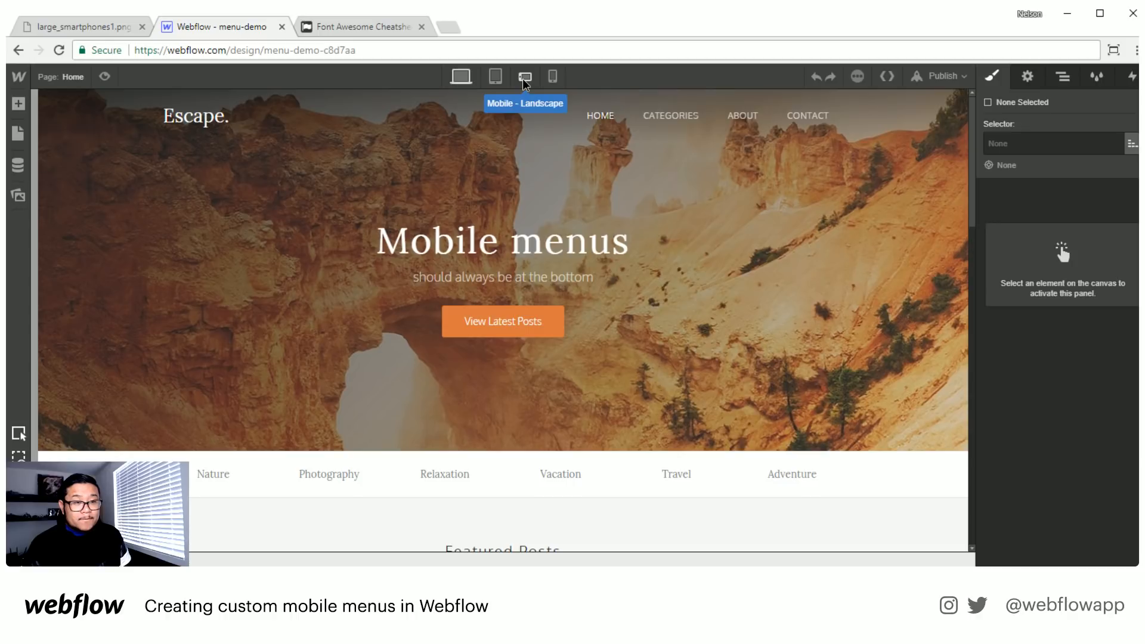
left_click(524, 78)
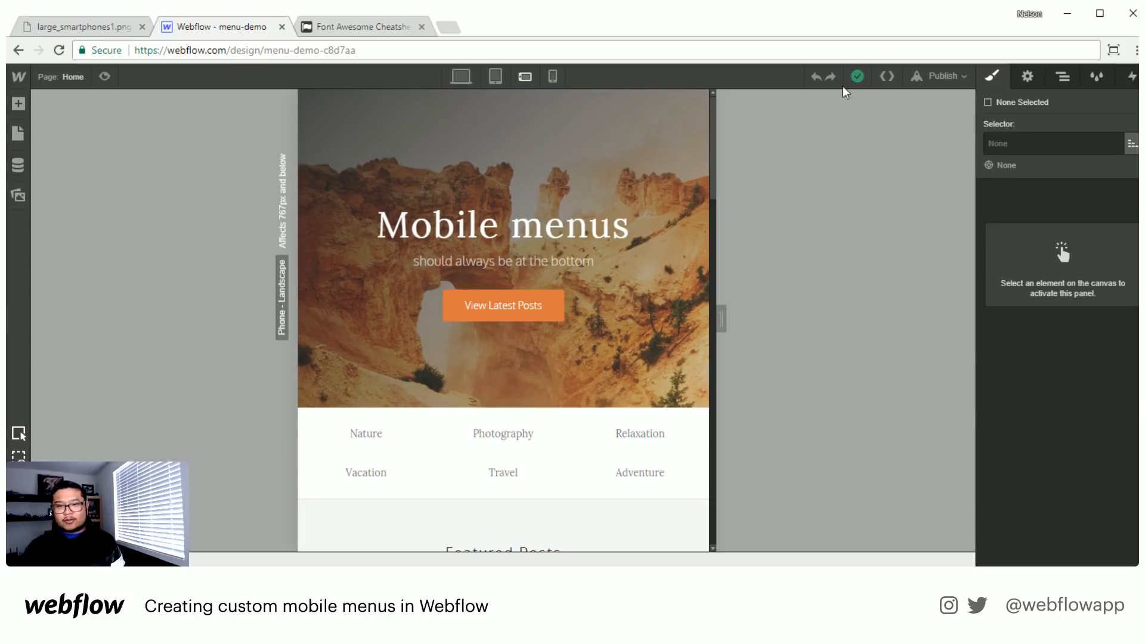
left_click(1061, 78)
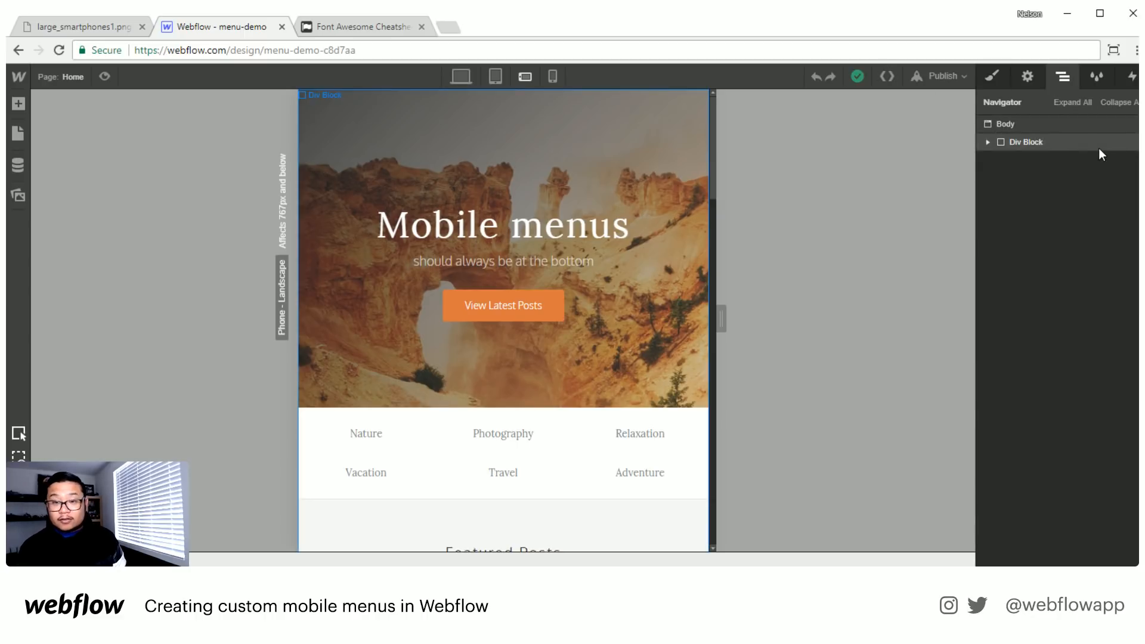
left_click(1010, 144)
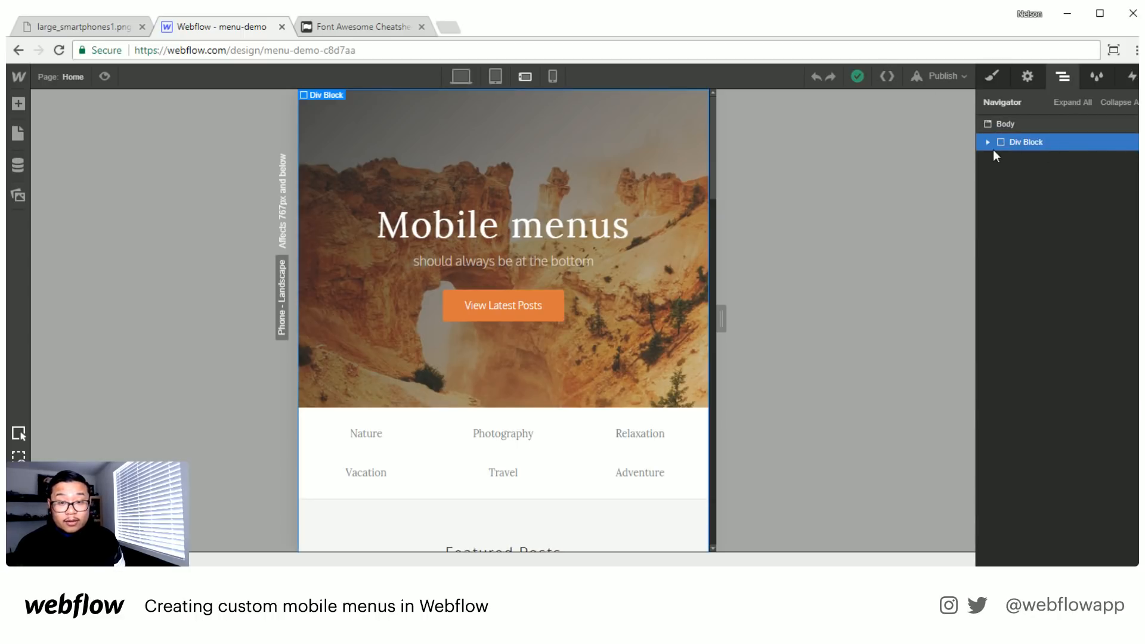
left_click(989, 143)
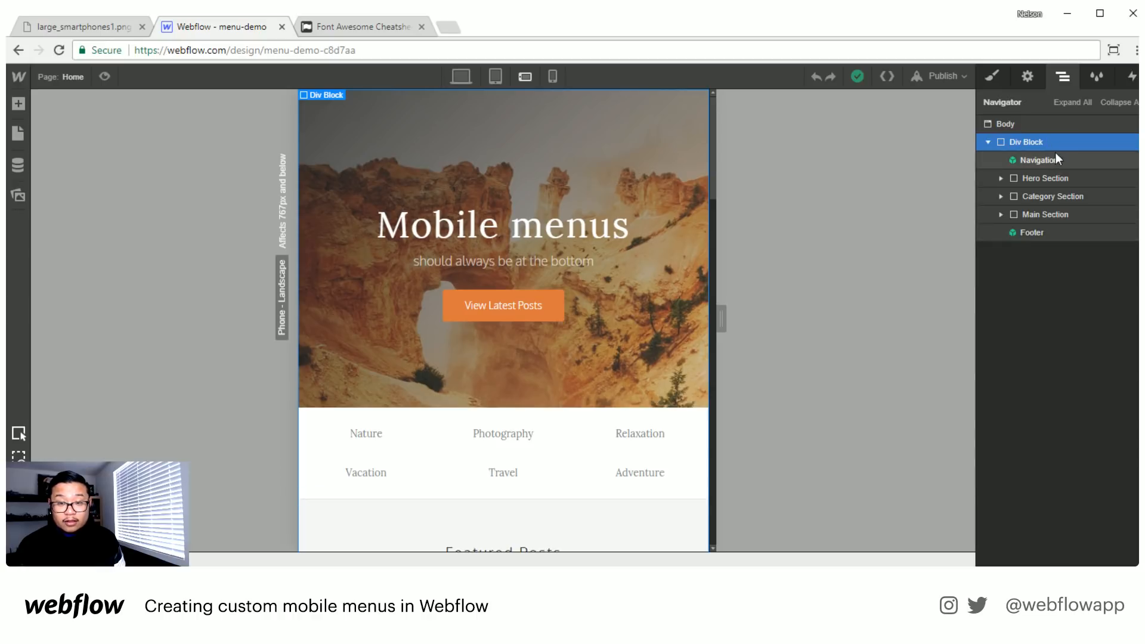
key("a")
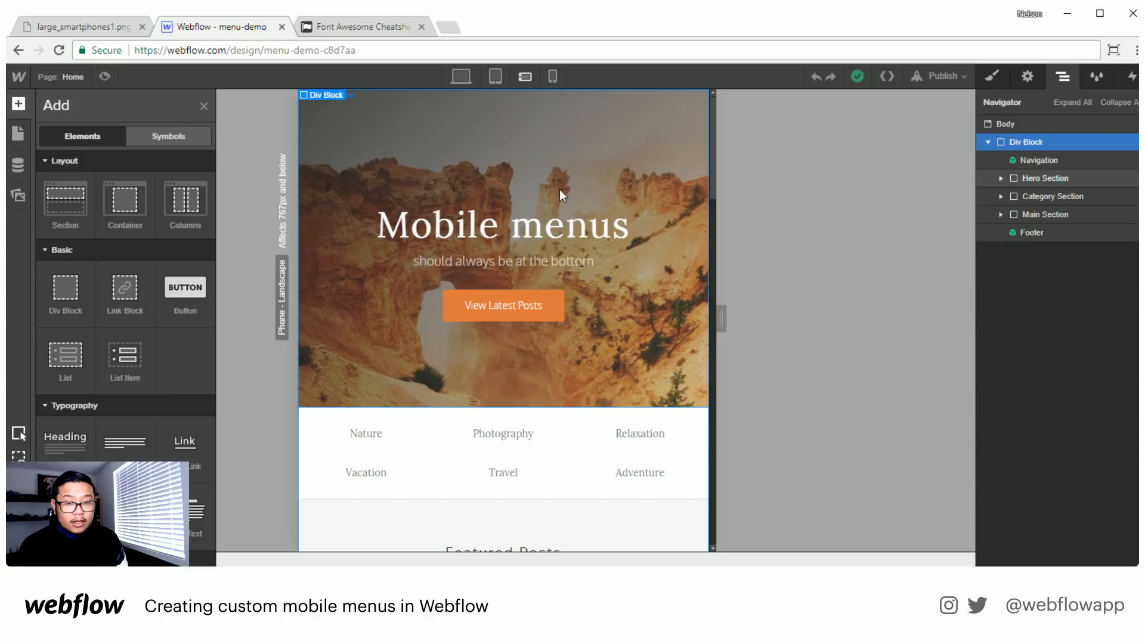
left_click_drag(65, 292, 1036, 142)
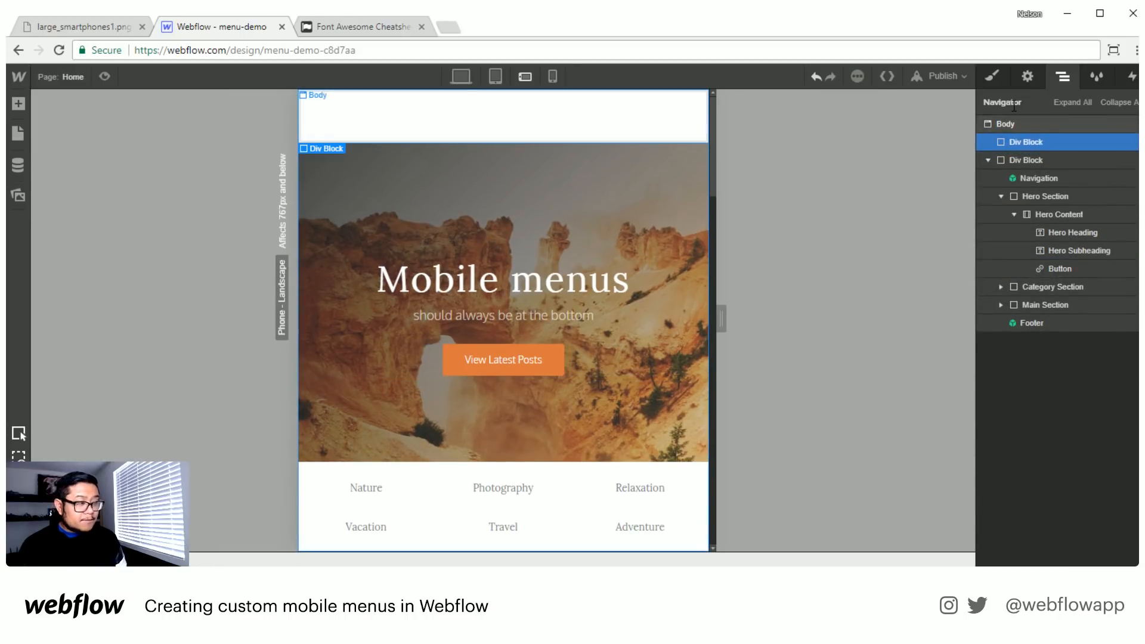
- Create the class "fab" and assign it to the new Div Block
left_click(992, 78)
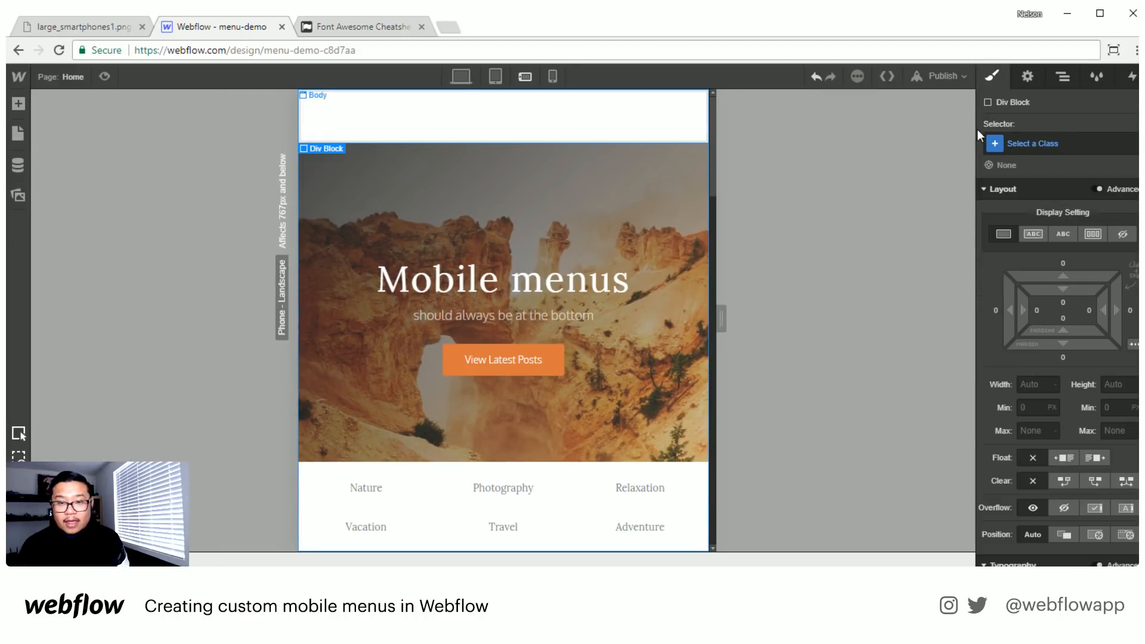
left_click(1038, 138)
type("fab")
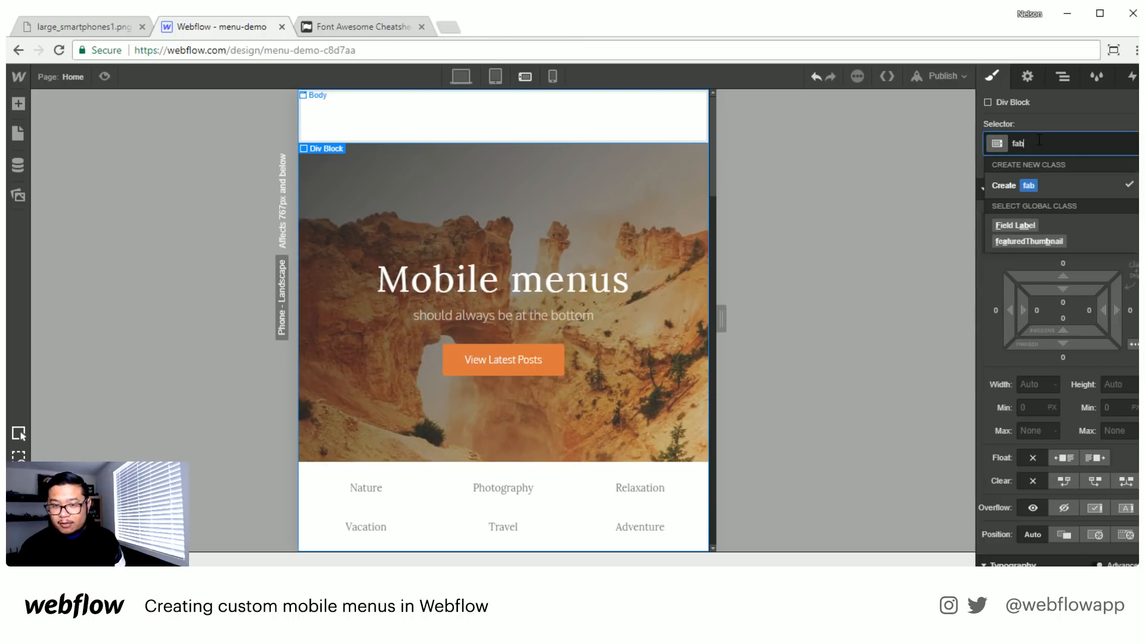
key("Return")
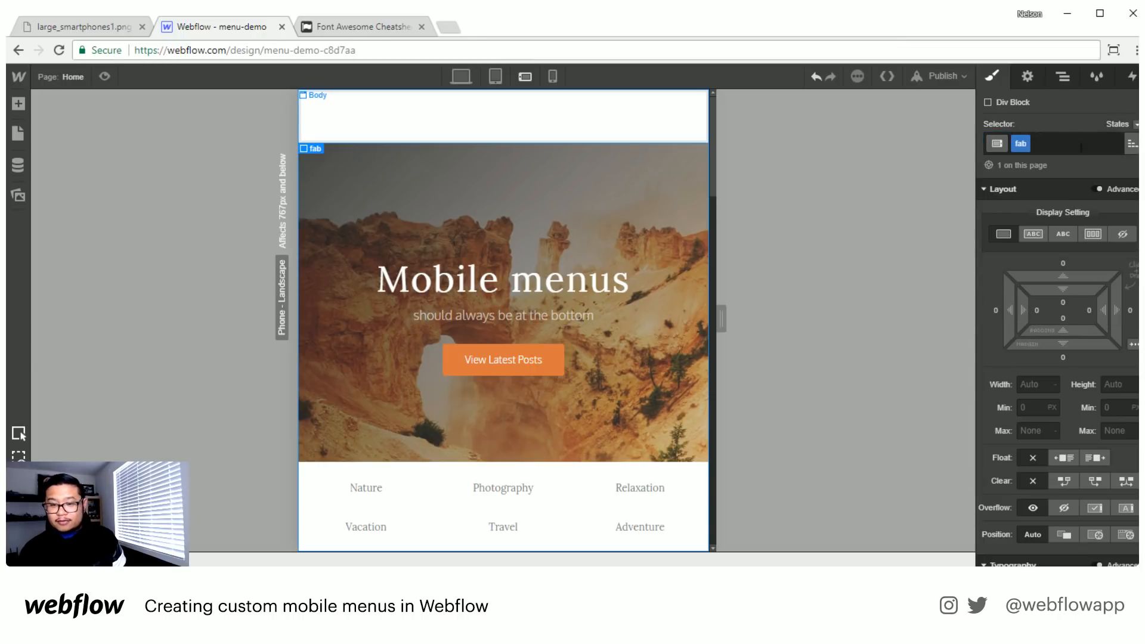
- Give the fab block a fixed position anchored to the bottom-right corner of the page
scroll(1080, 399, "down", 2)
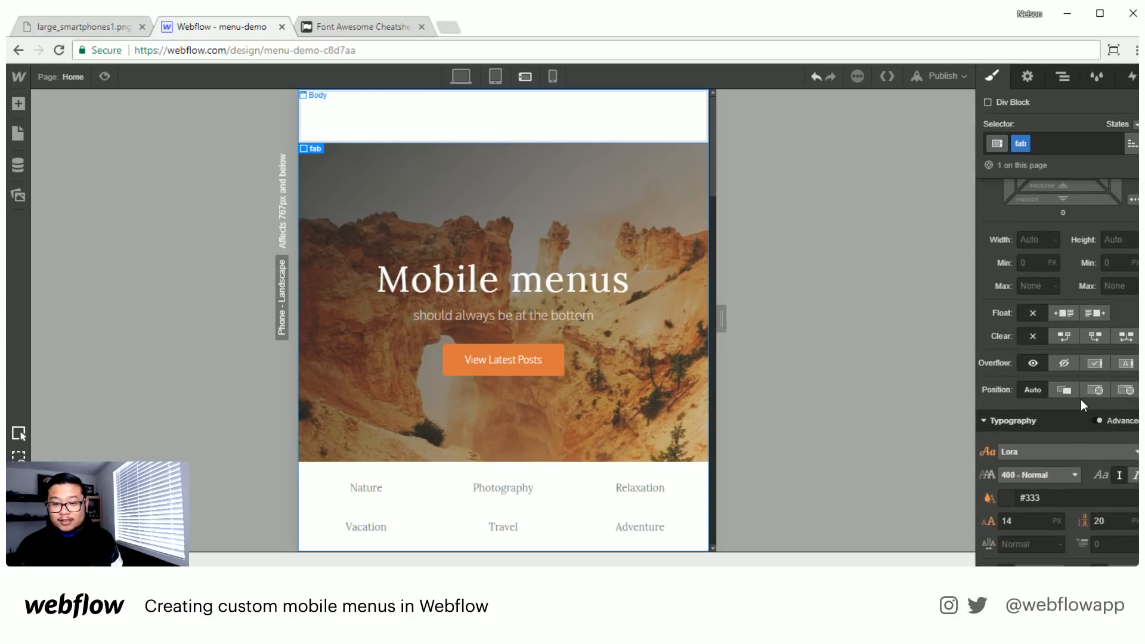
left_click(1126, 391)
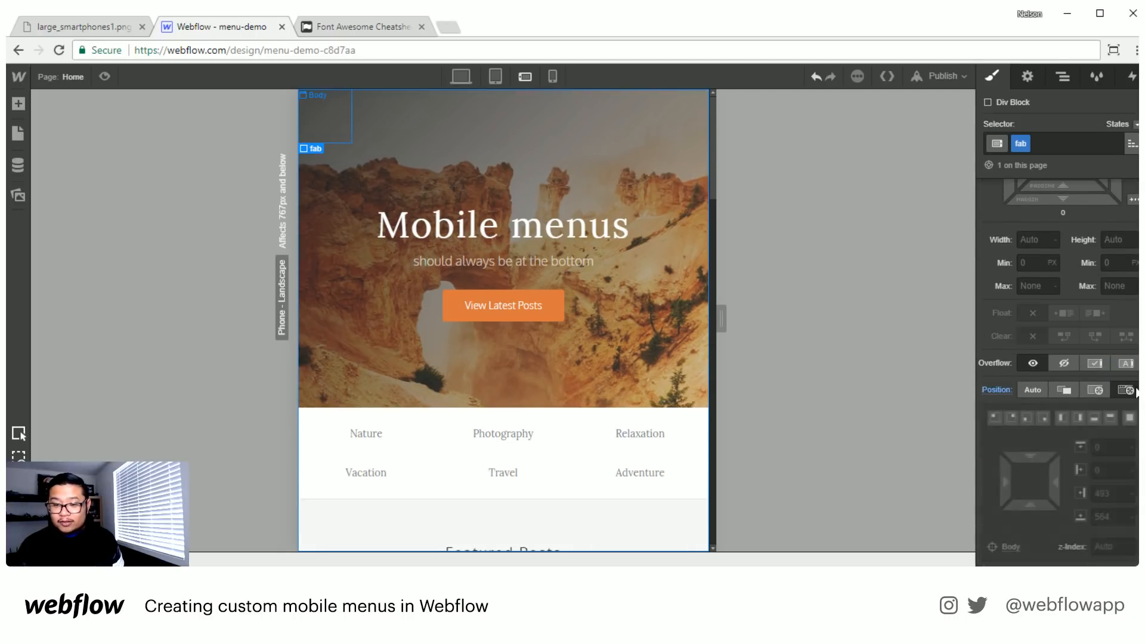
left_click(1042, 417)
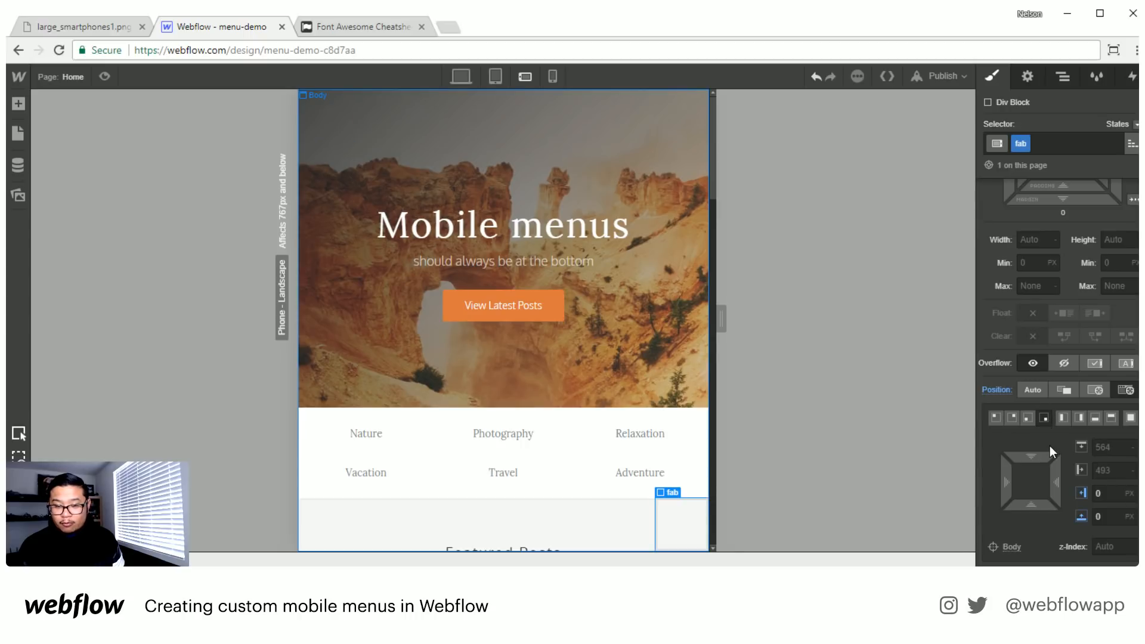
- Offset the fixed fab block 25 px from the right and 25 px from the bottom of the page
scroll(1050, 445, "down", 3)
scroll(1050, 471, "up", 3)
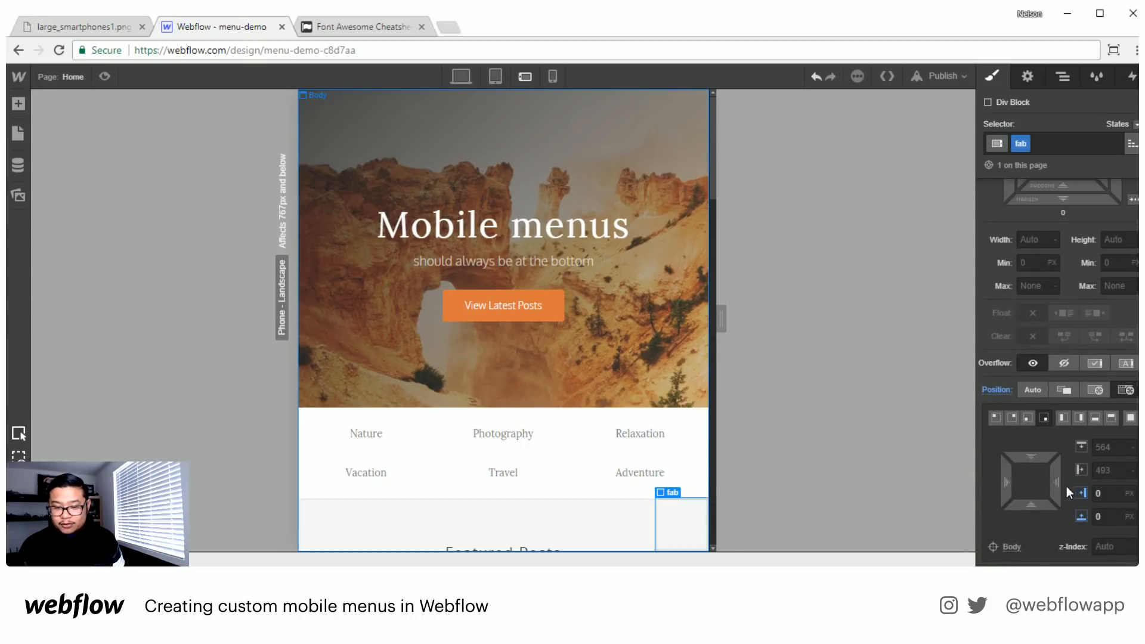
left_click_drag(1053, 482, 1018, 480)
left_click(1114, 494)
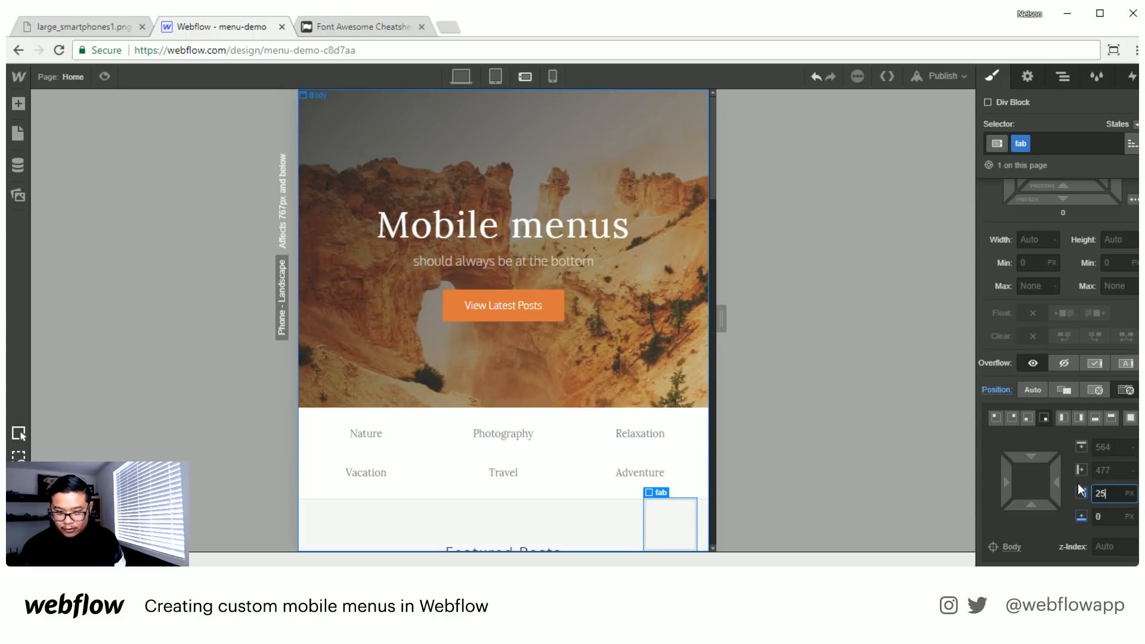
key("Tab")
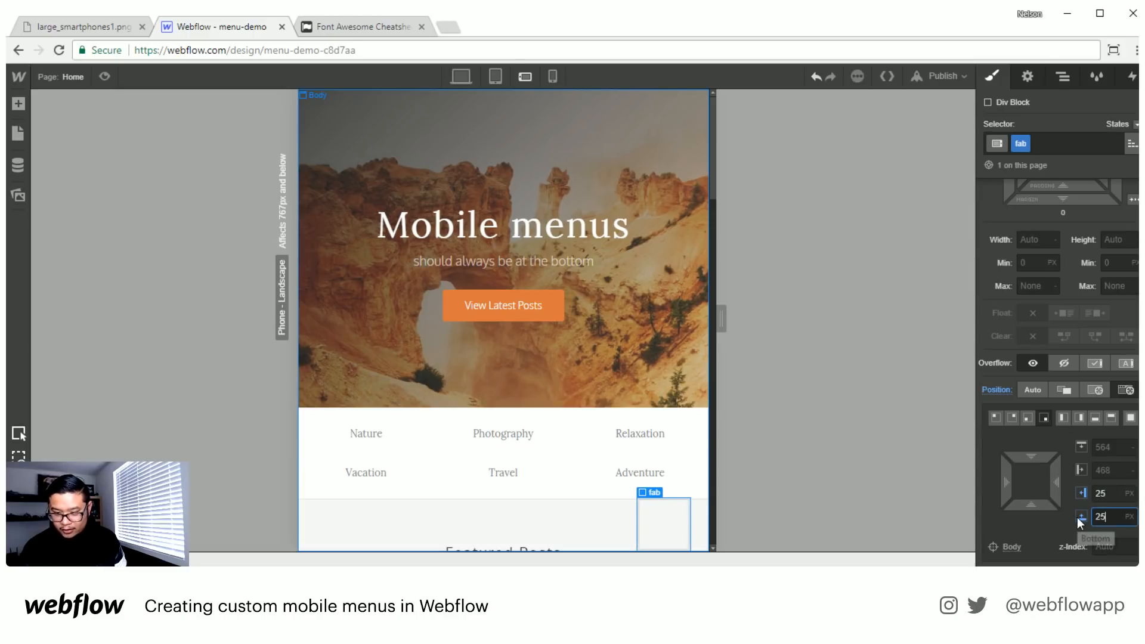
type("25")
key("Return")
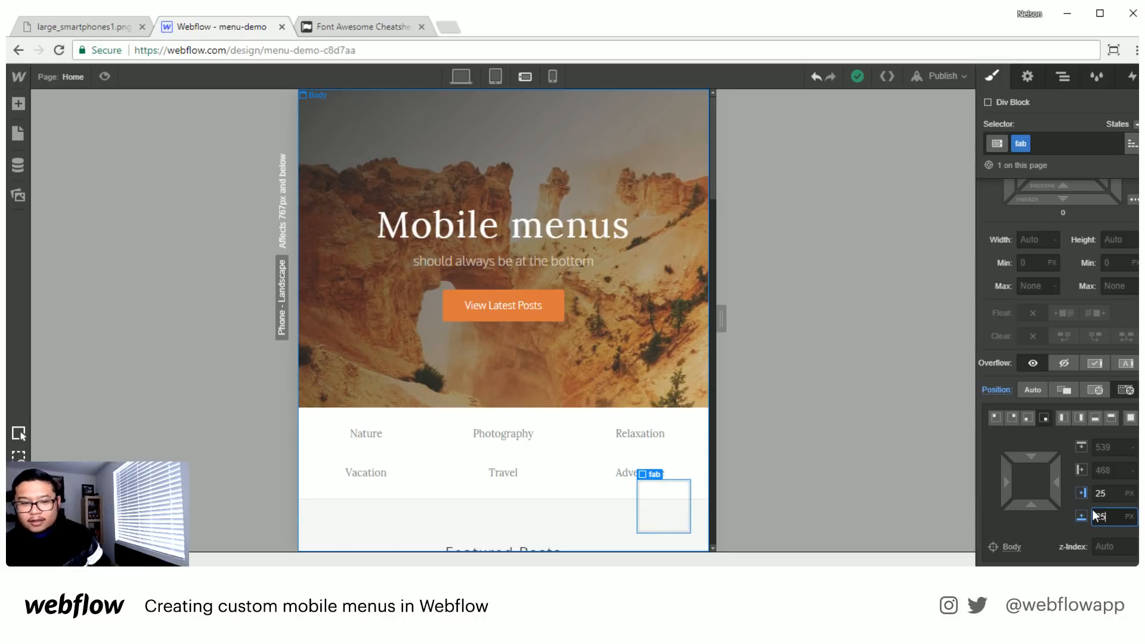
scroll(1038, 466, "down", 1)
scroll(1060, 433, "down", 8)
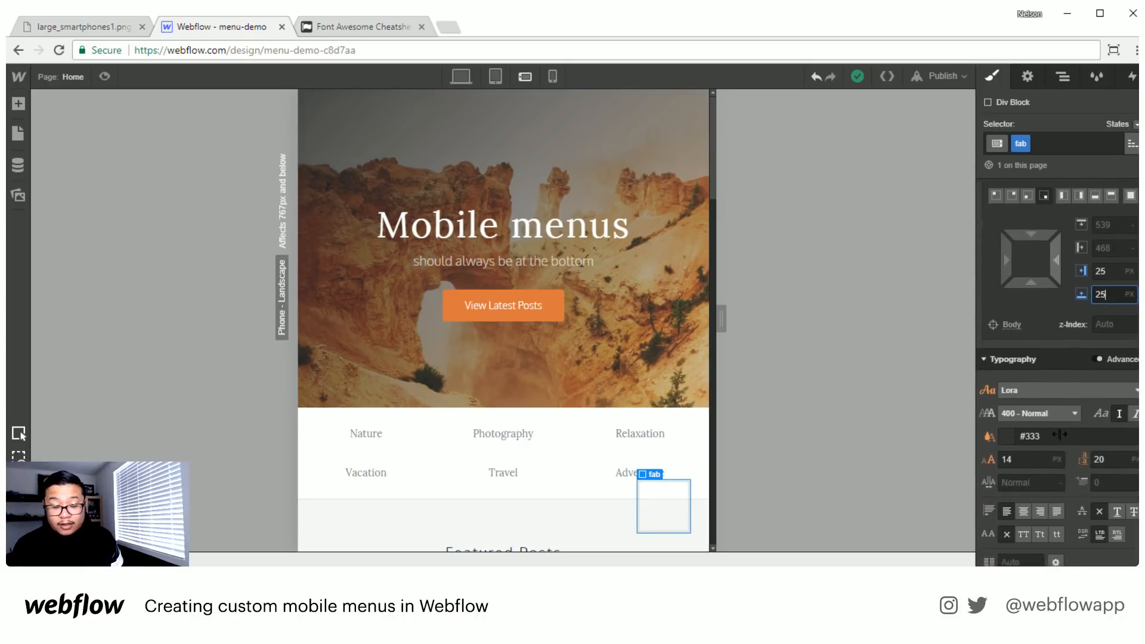
scroll(1058, 432, "down", 2)
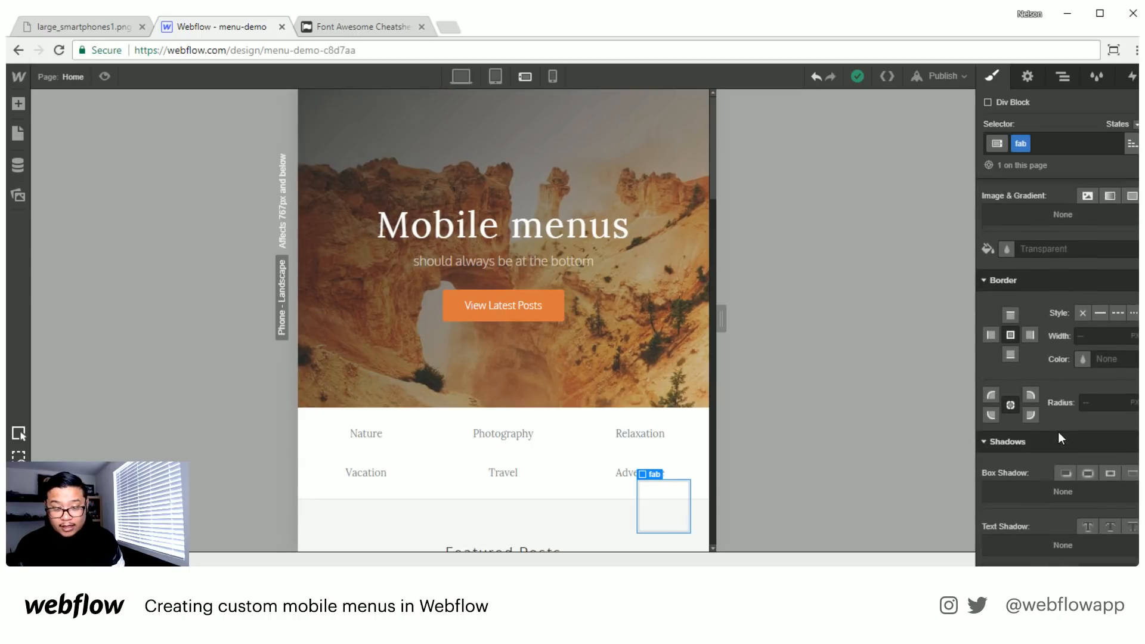
scroll(1058, 432, "up", 2)
scroll(1058, 432, "down", 1)
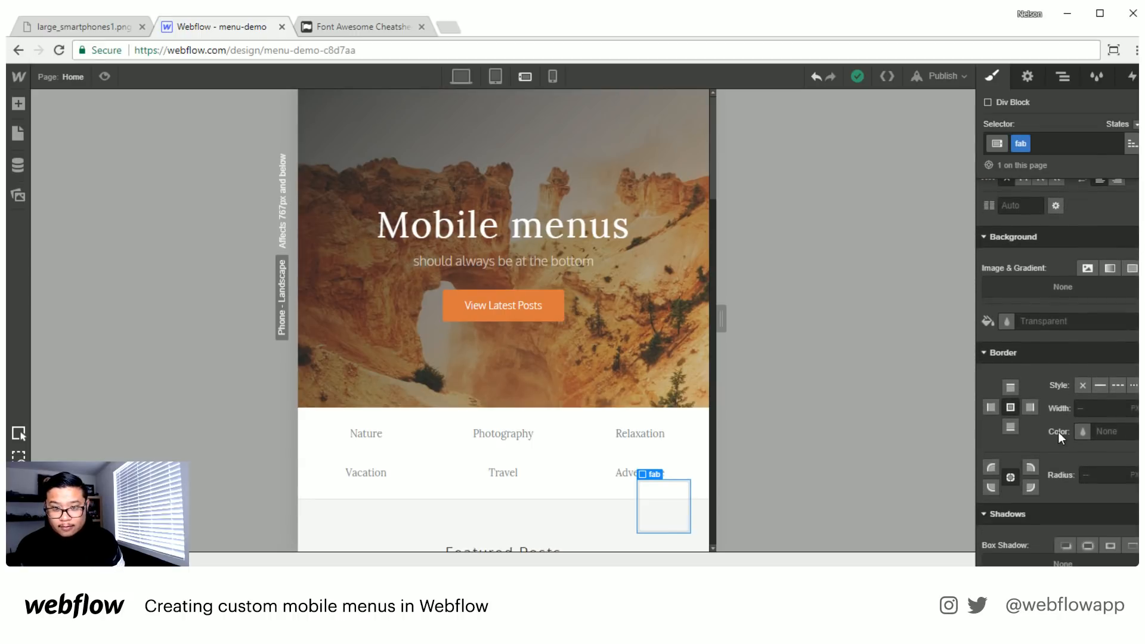
scroll(1058, 432, "up", 9)
scroll(1058, 432, "down", 1)
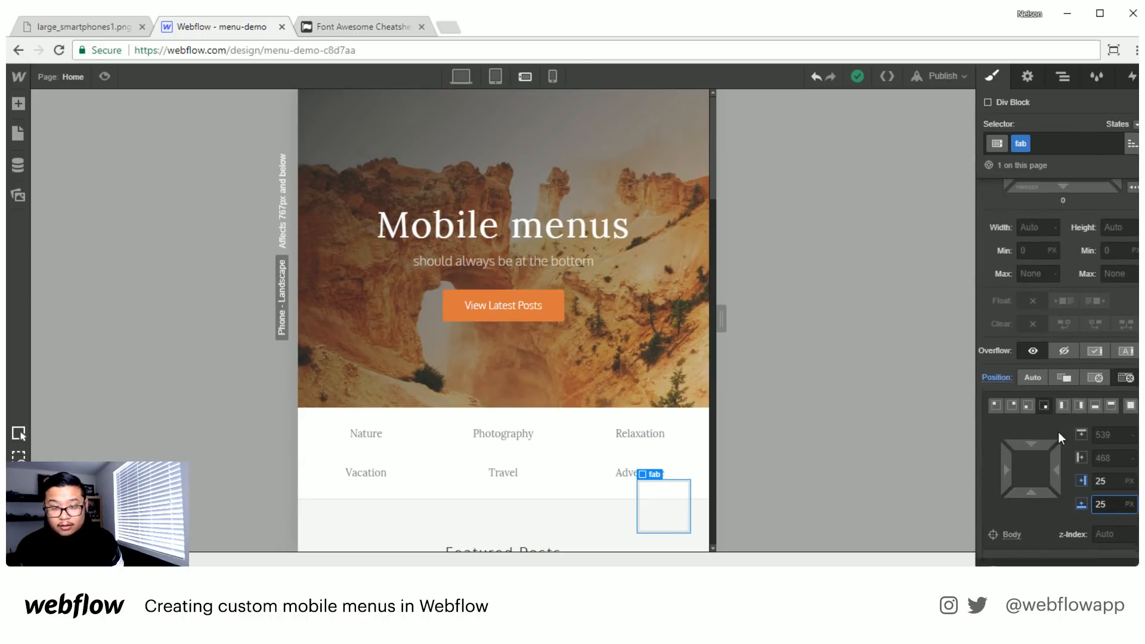
- Add a Div Block nested inside the fab block
left_click(1063, 77)
key("a")
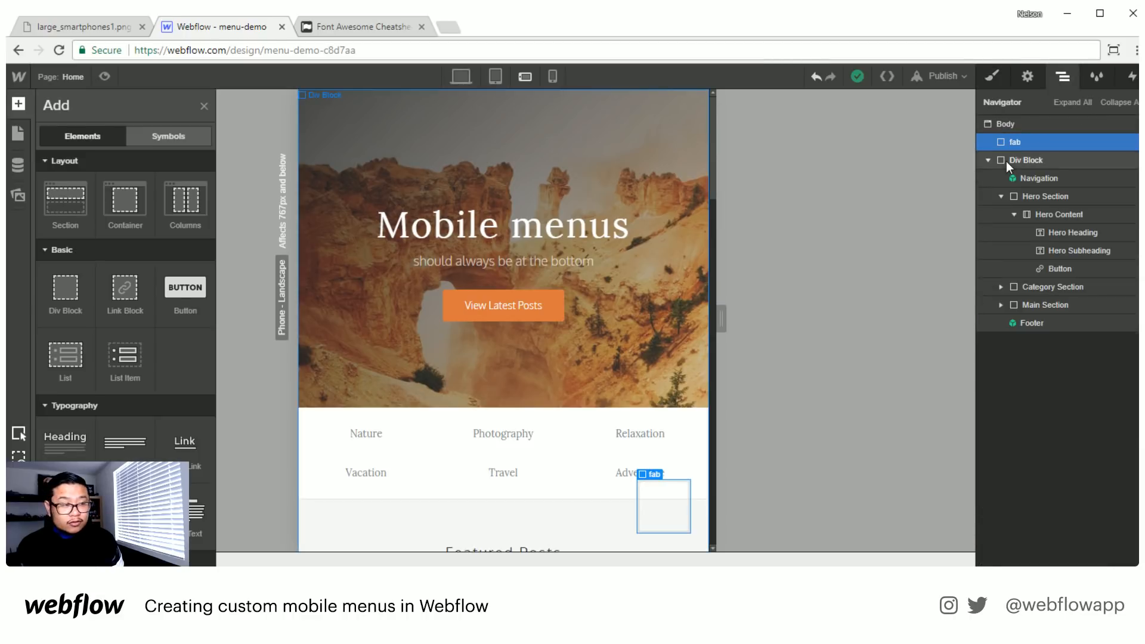
left_click(65, 289)
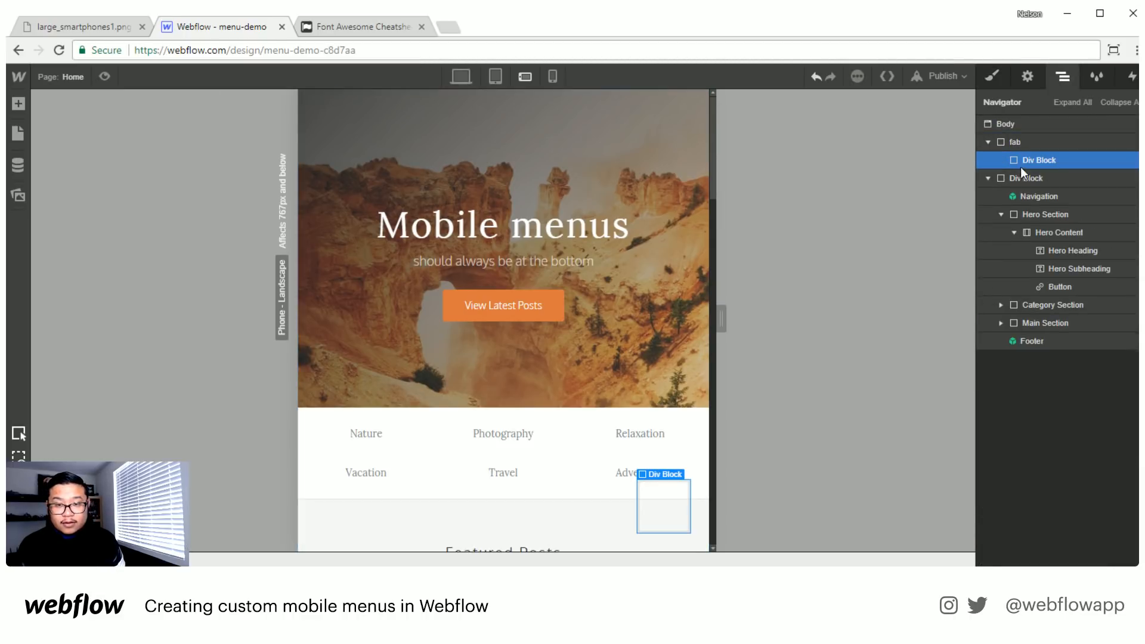
- Rename the outer block's class from fab to "fab wrapper"
left_click(1036, 140)
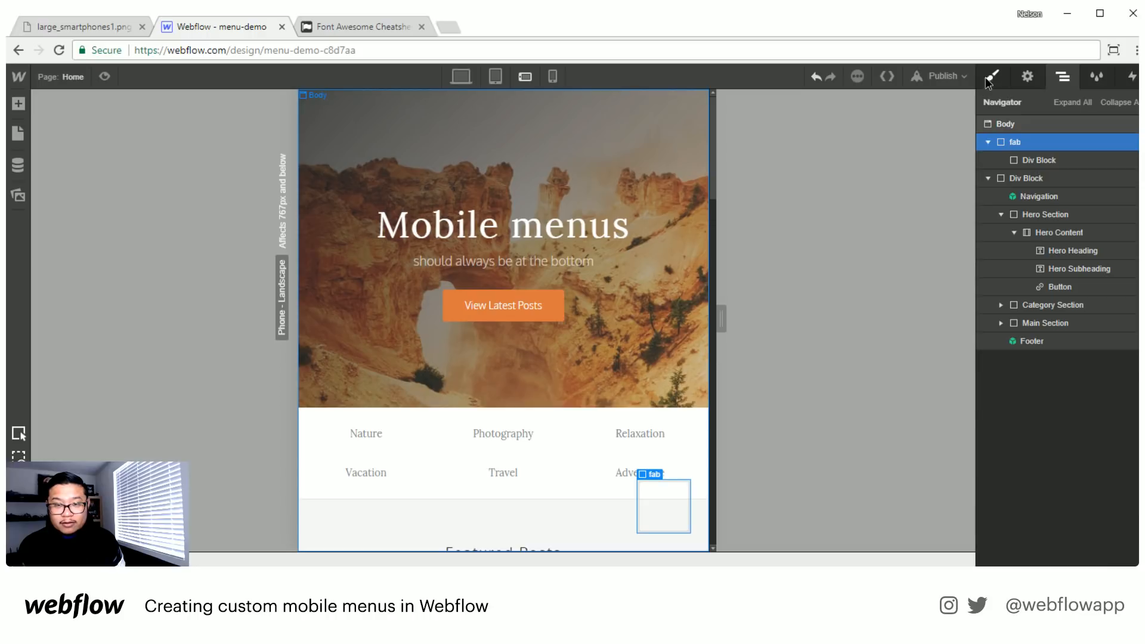
left_click(992, 76)
double_click(1021, 143)
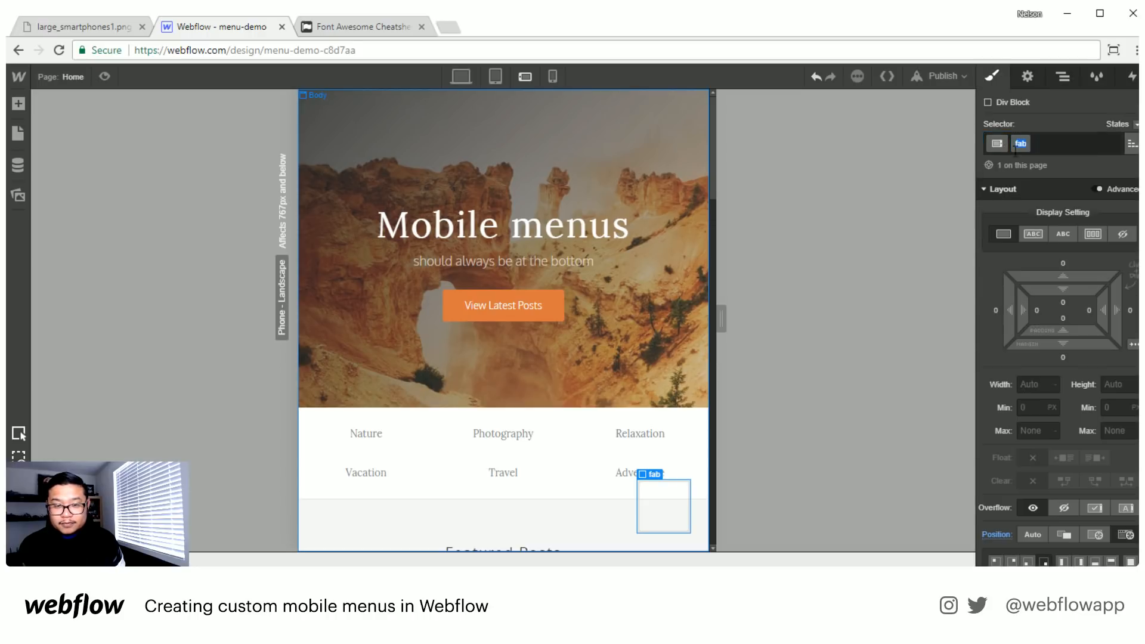
type("wrapper")
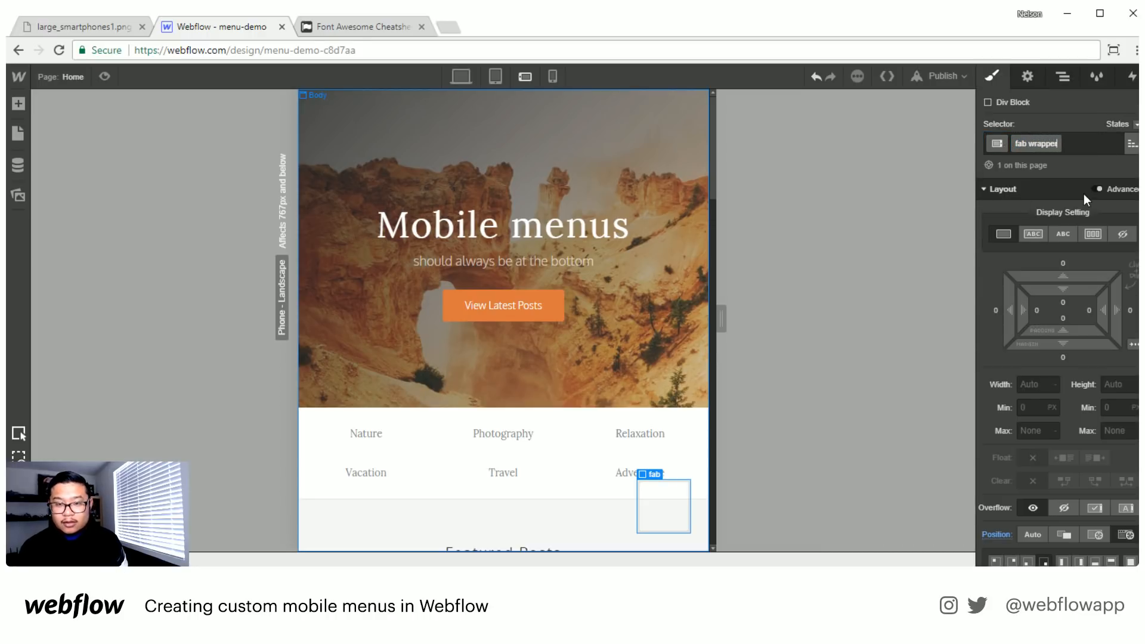
key("Return")
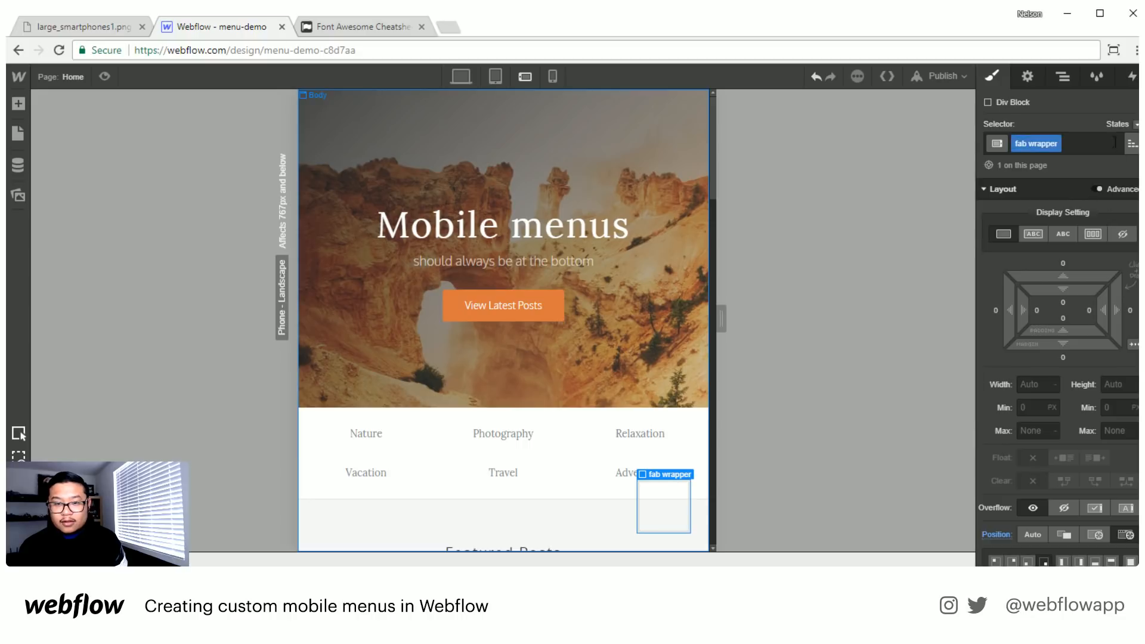
- Create the class "fab" on the Div Block nested inside fab wrapper
left_click(1067, 76)
left_click(1045, 158)
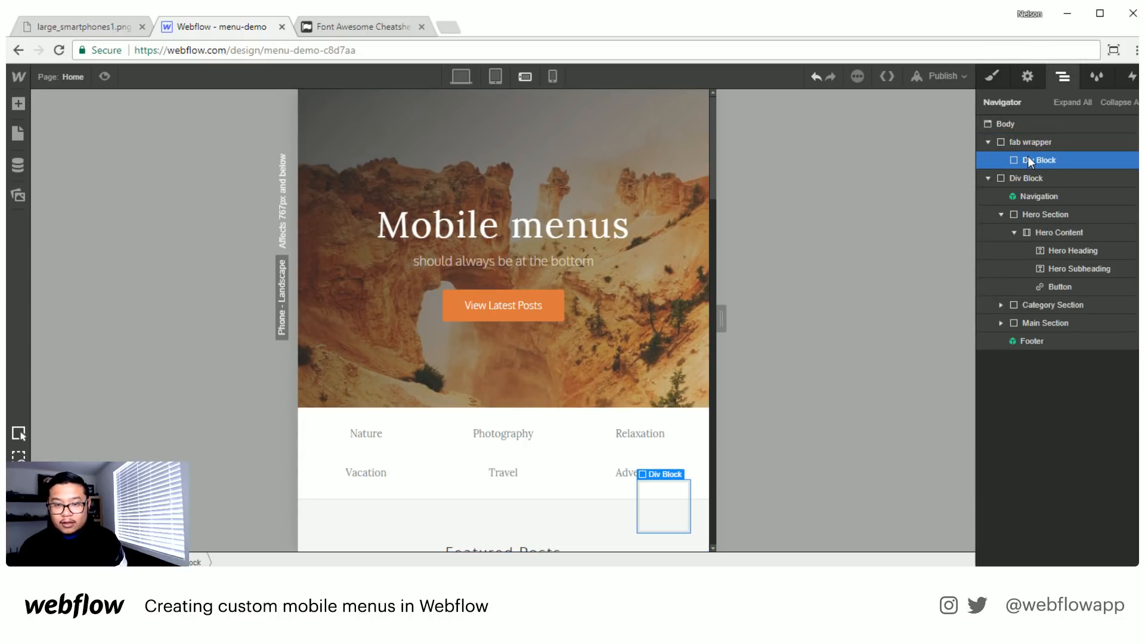
left_click(991, 77)
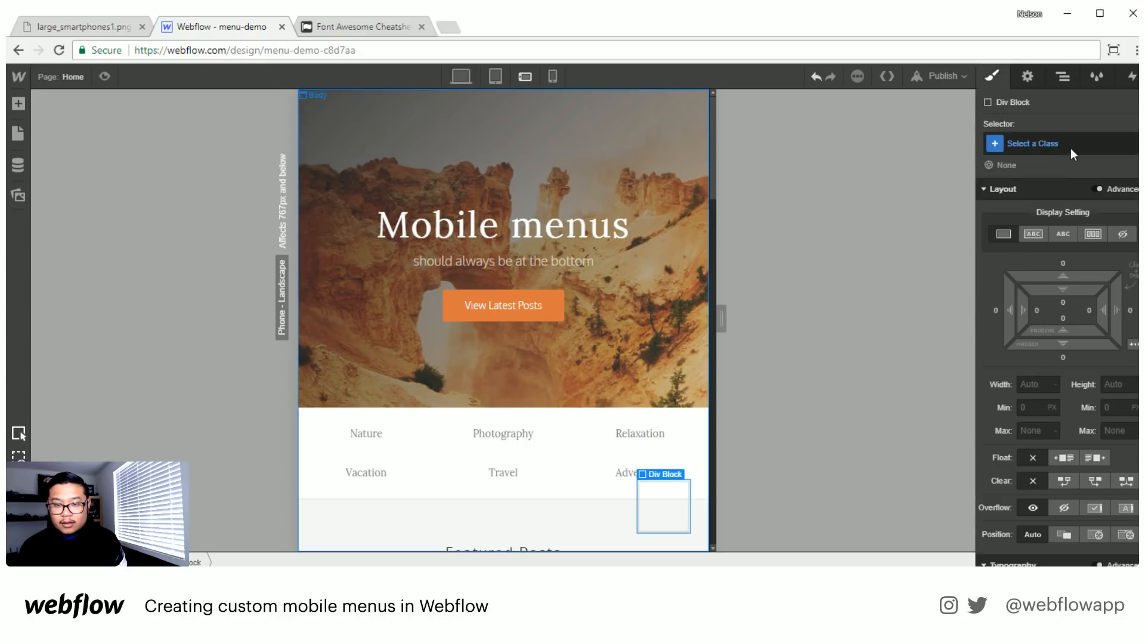
left_click(1027, 144)
type("fab")
key("Return")
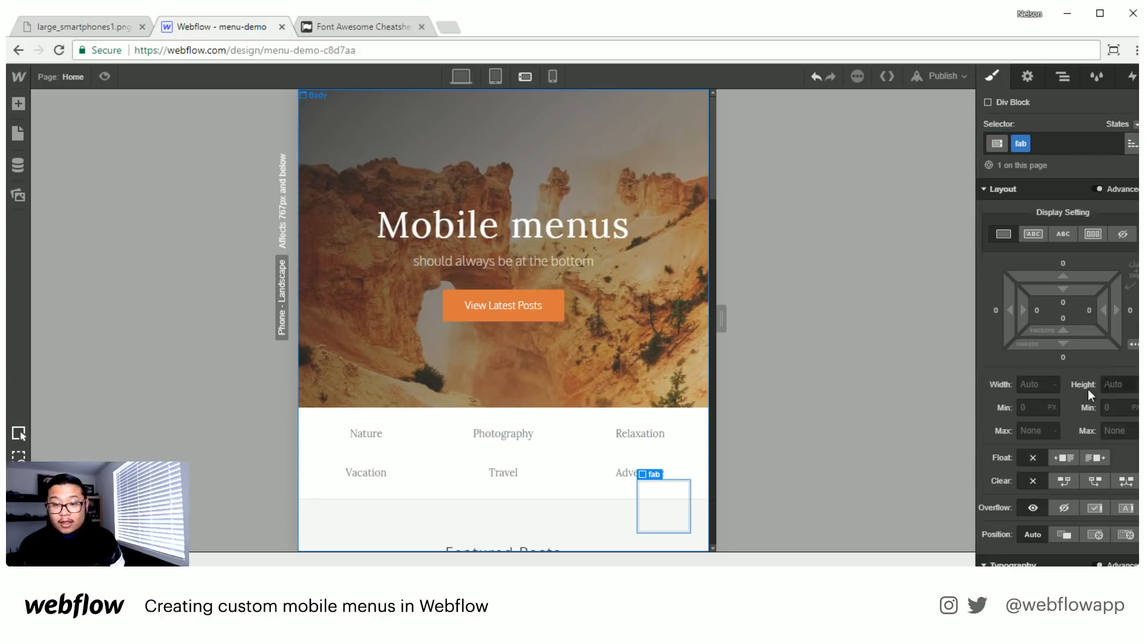
- Set the fab block's width and height to 75 px each
left_click(1038, 384)
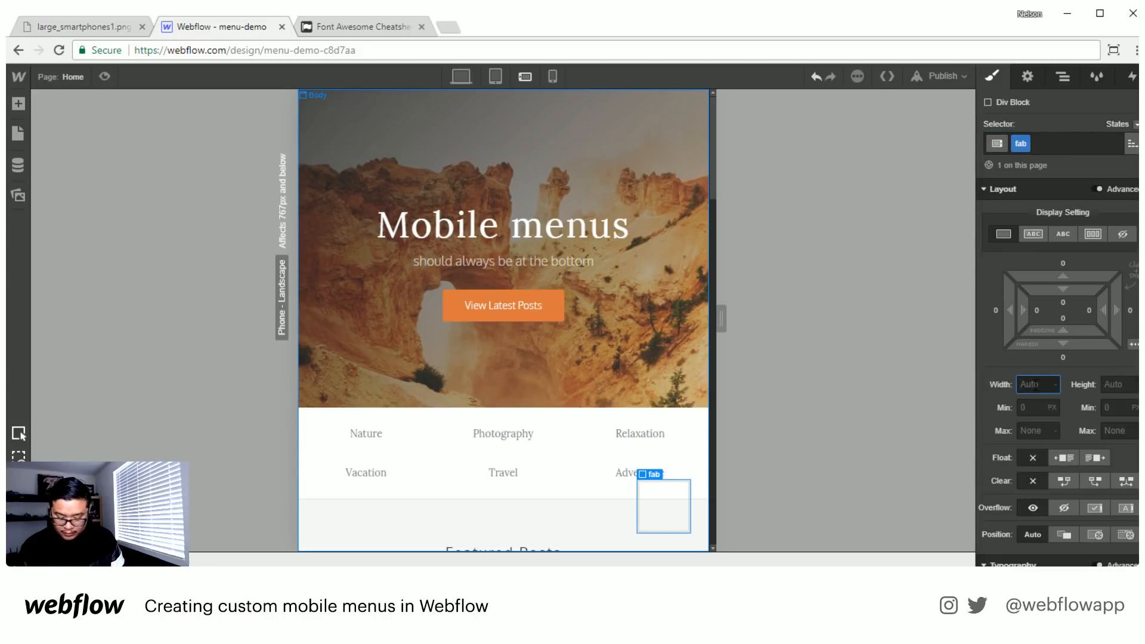
type("75")
key("Tab")
type("75")
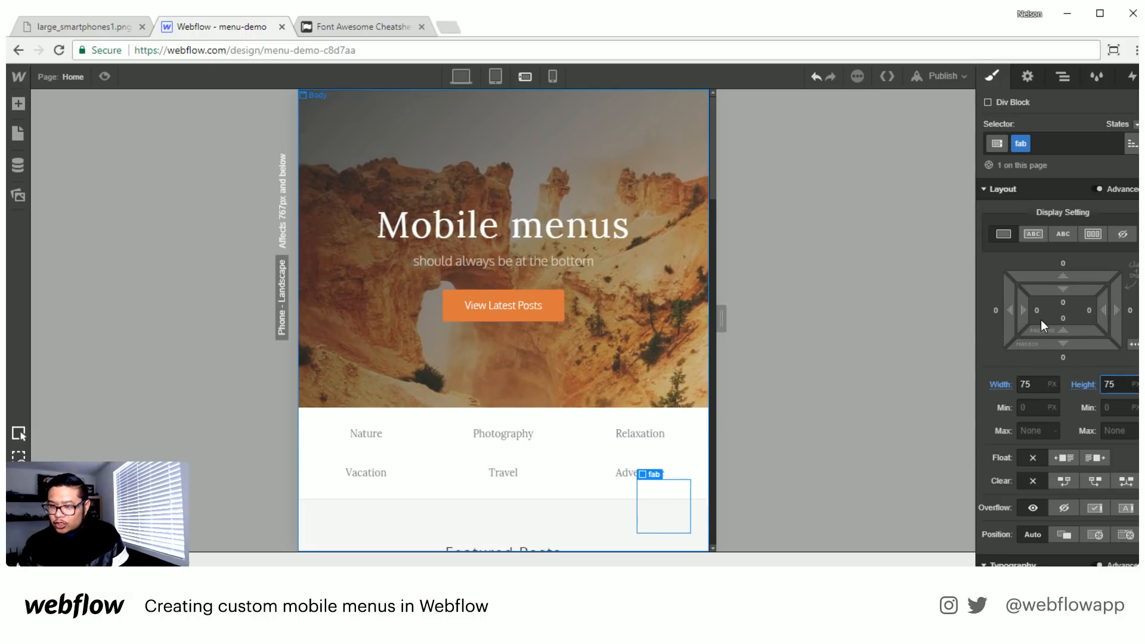
- Fill the fab block's background with the saved orange swatch Peru, #dd783f
scroll(1041, 320, "down", 1)
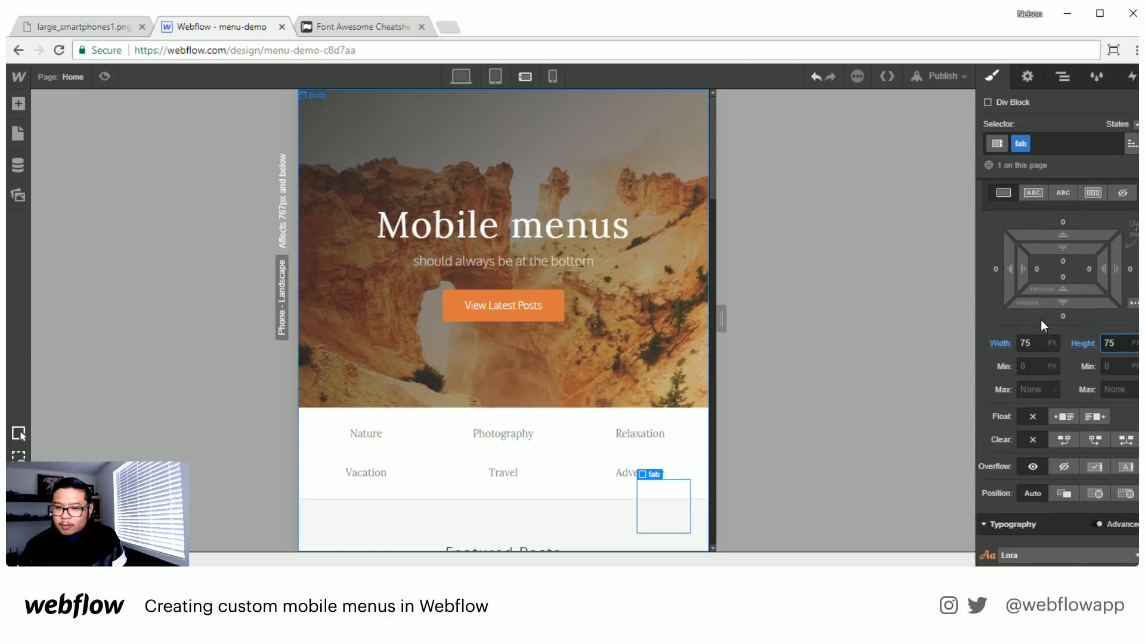
scroll(1042, 322, "down", 3)
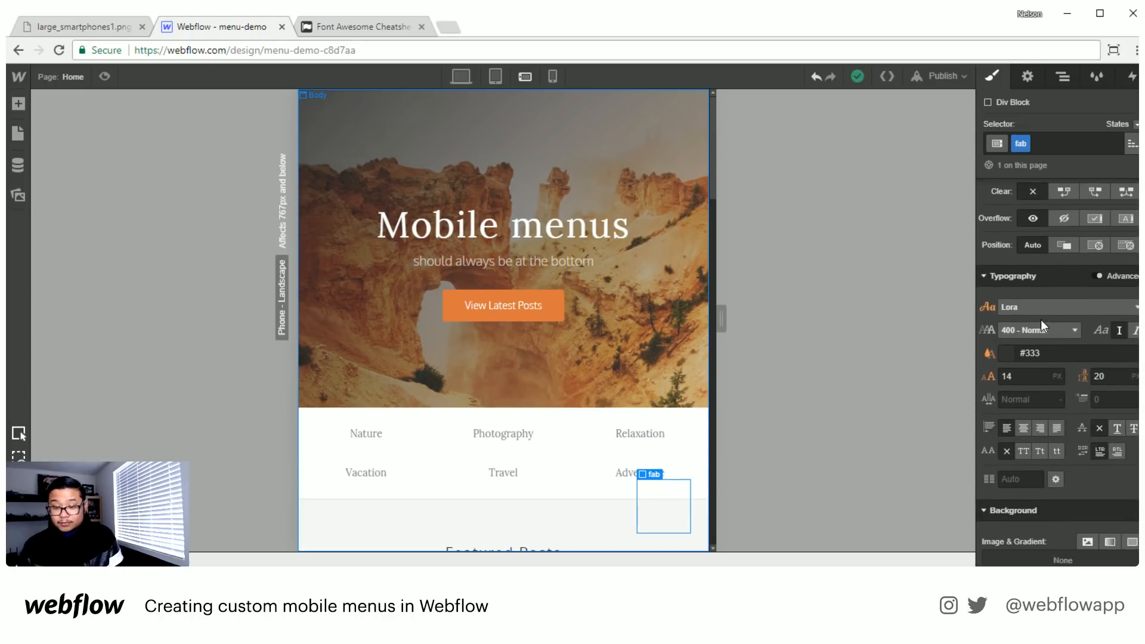
scroll(1040, 320, "down", 4)
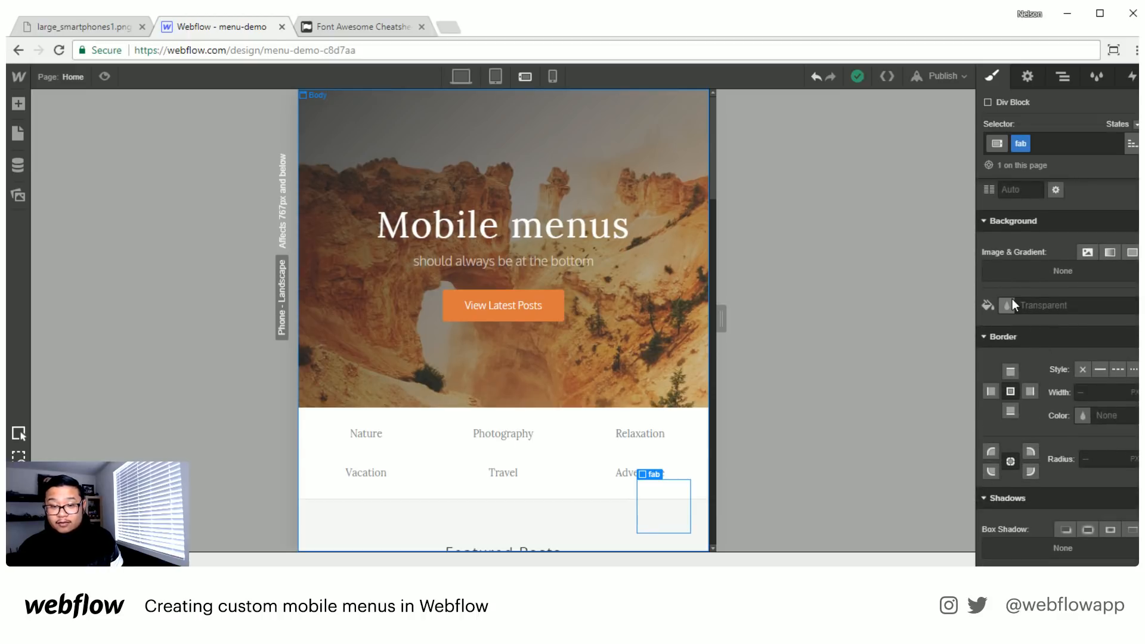
left_click(1009, 304)
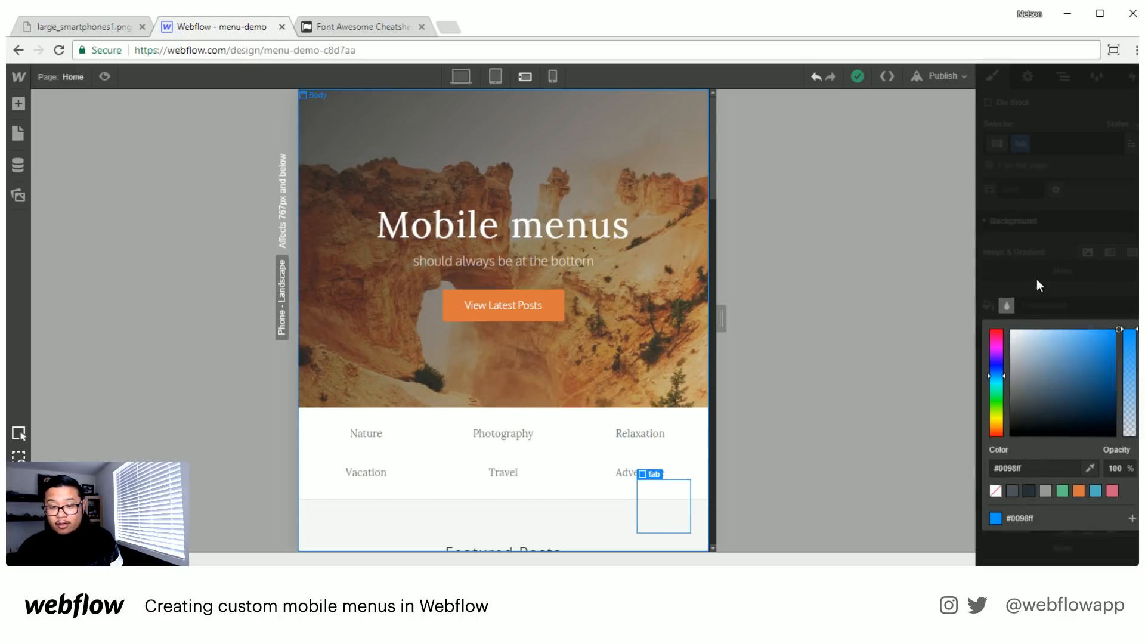
left_click(1077, 491)
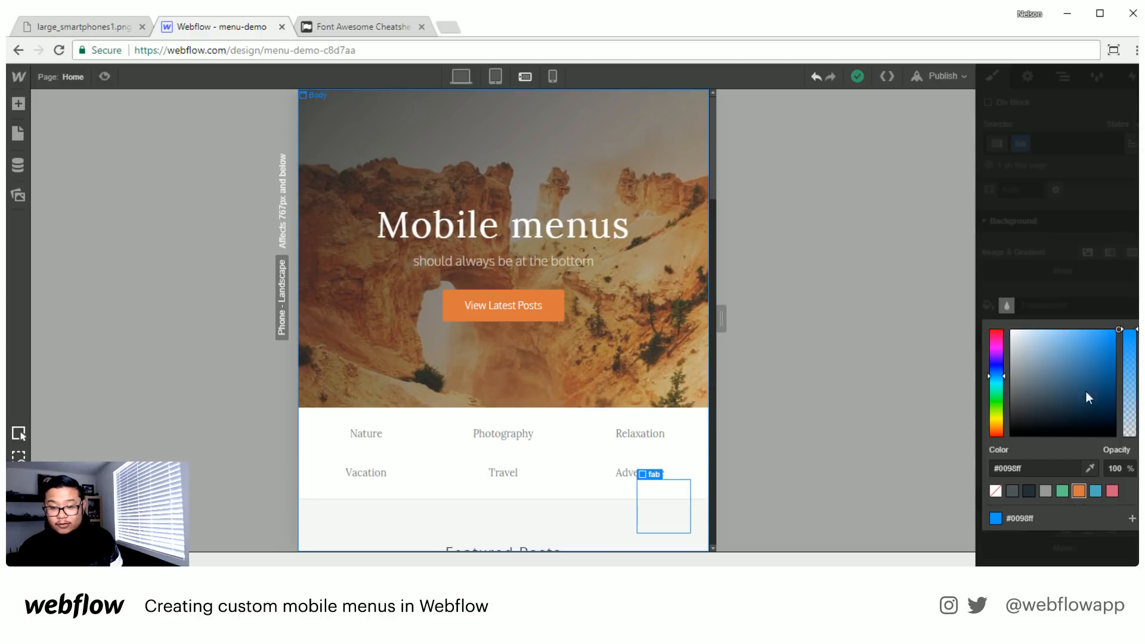
left_click(1088, 283)
- Round the fab block into a circle with a 50% border radius
left_click(1100, 460)
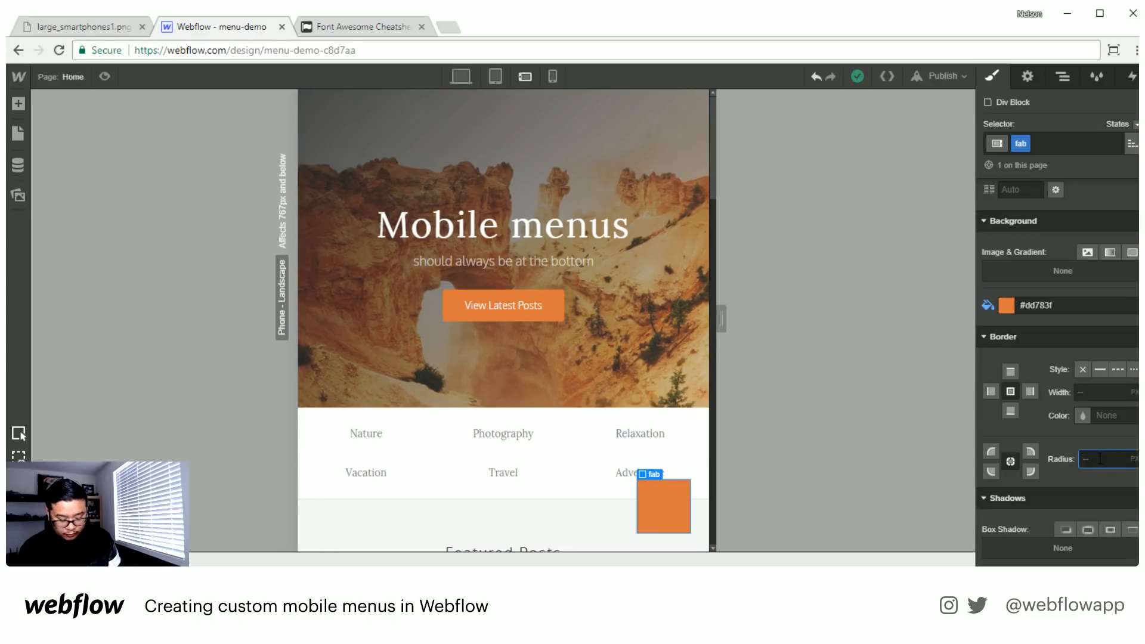
type("50%")
key("Return")
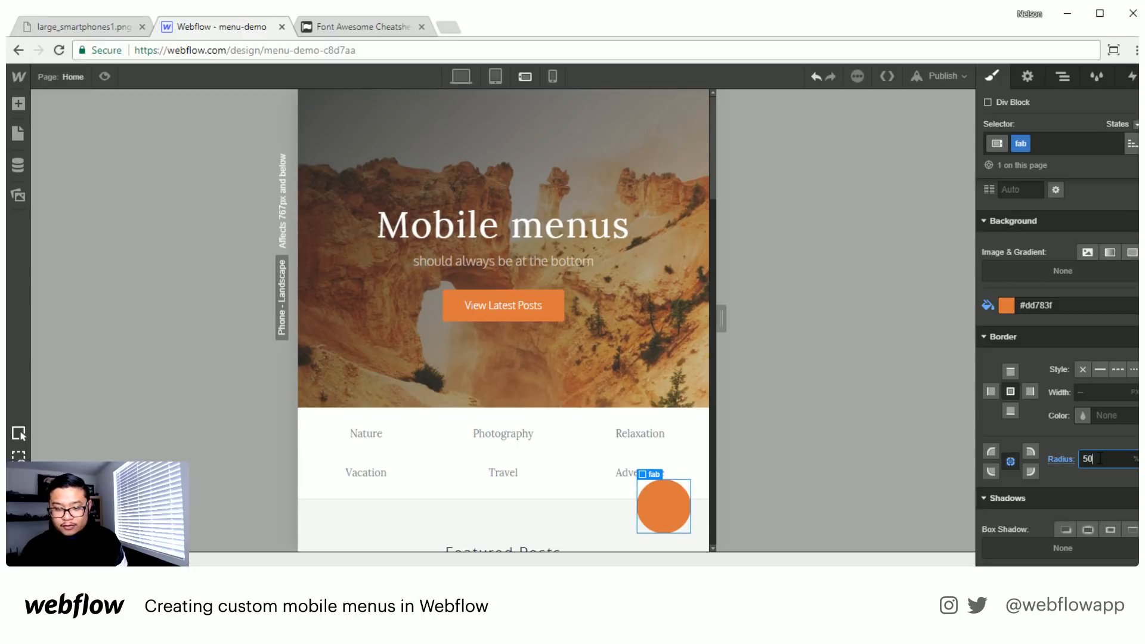
- Add an outer glow box shadow to the fab circle, coloured black at 33% opacity
scroll(1086, 391, "down", 4)
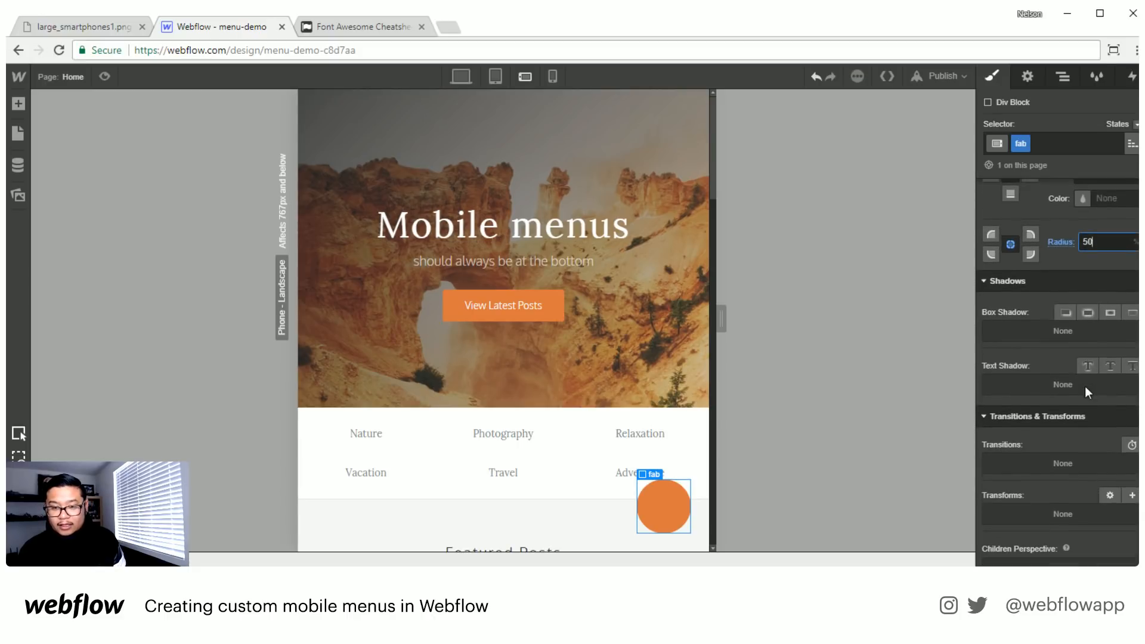
left_click(1087, 314)
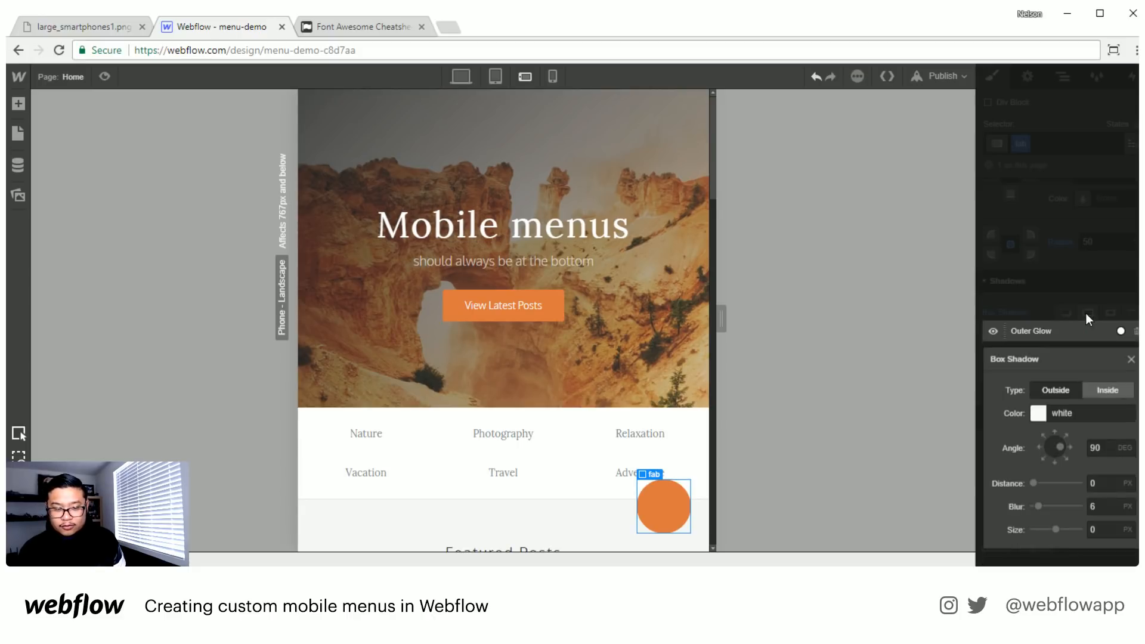
left_click(1040, 414)
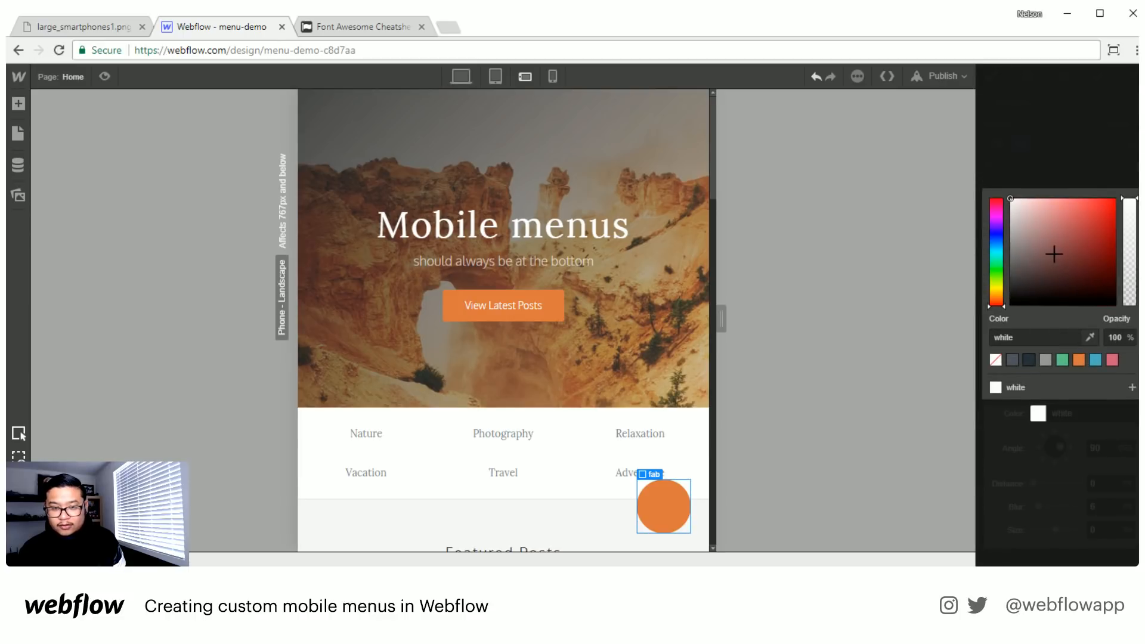
left_click(1007, 310)
left_click(1131, 222)
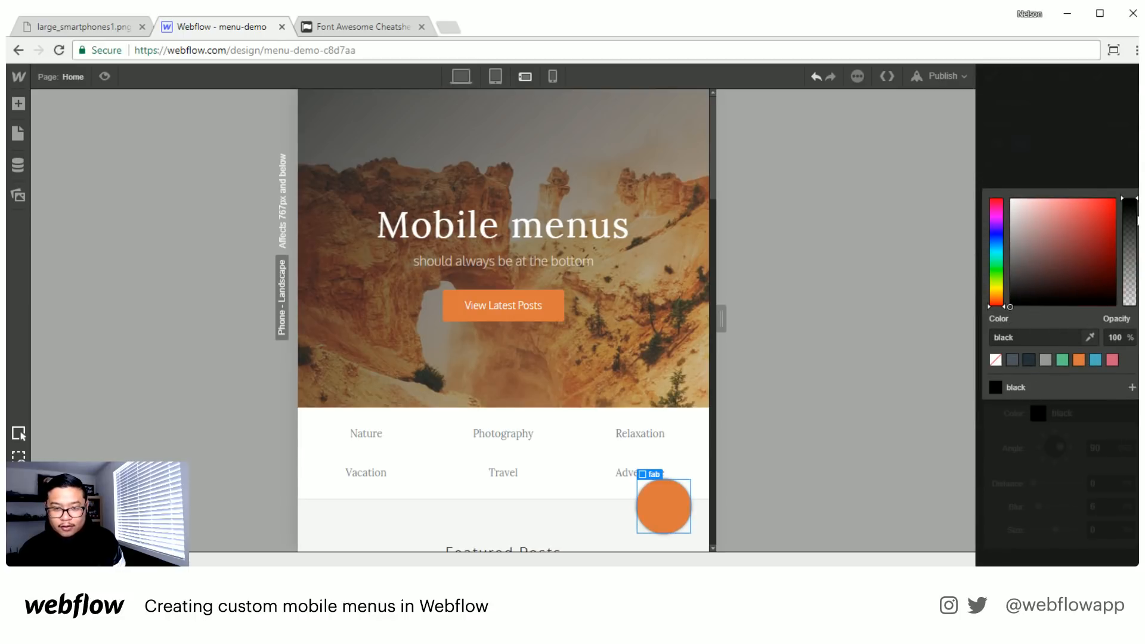
left_click_drag(1131, 222, 1124, 271)
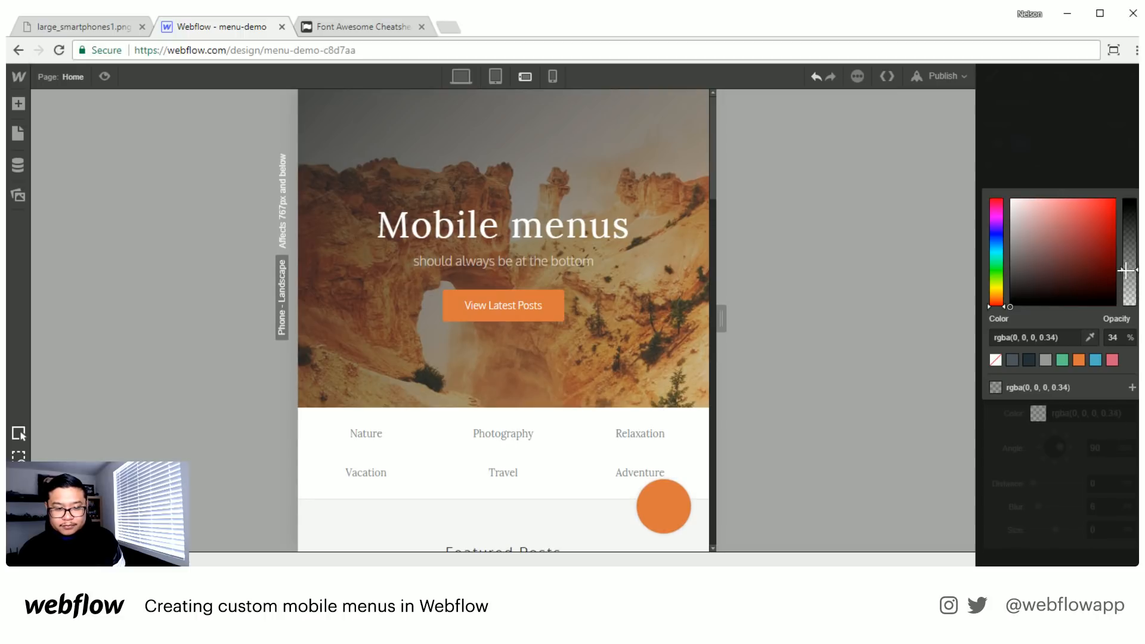
left_click(1114, 459)
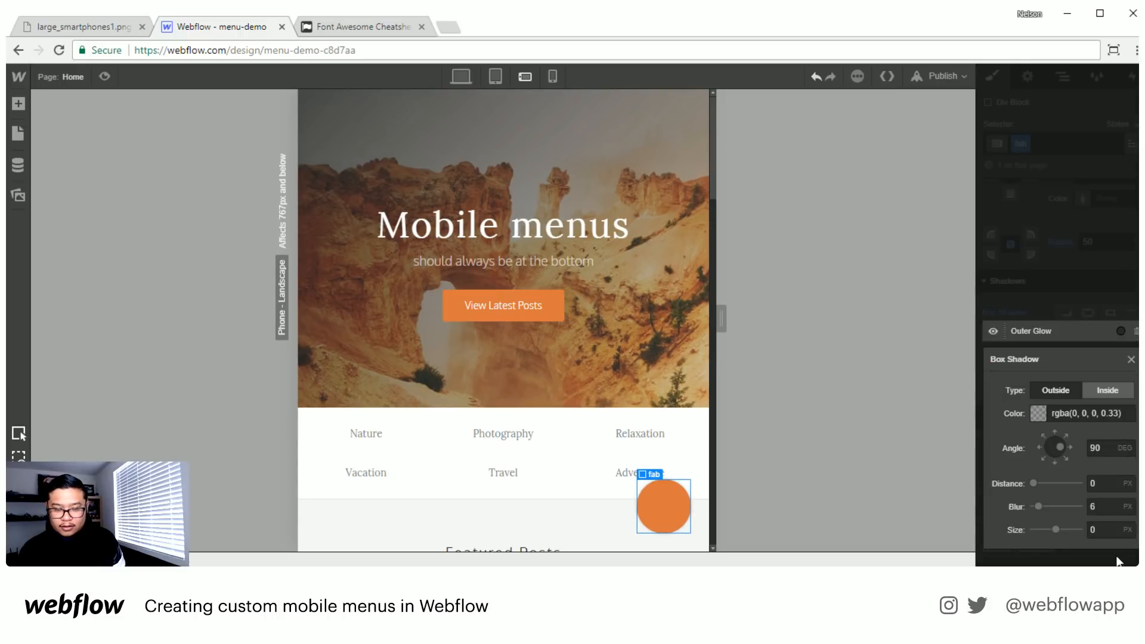
- Set the fab's outer glow to a size of 2 px and a blur of 11 px
left_click(1108, 528)
type("2")
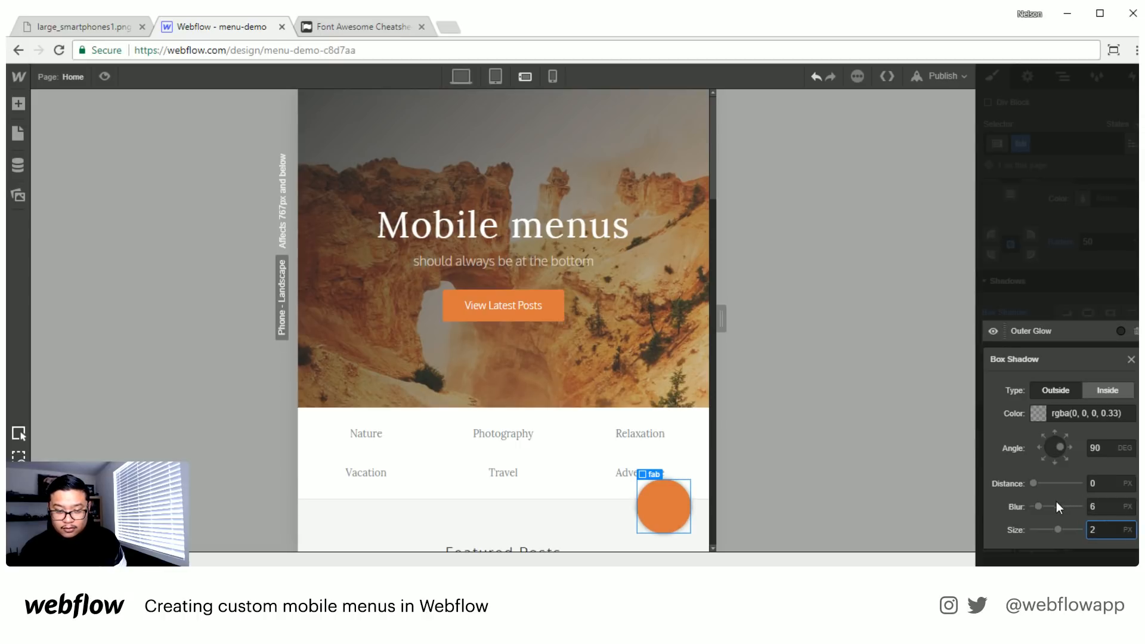
left_click(1099, 507)
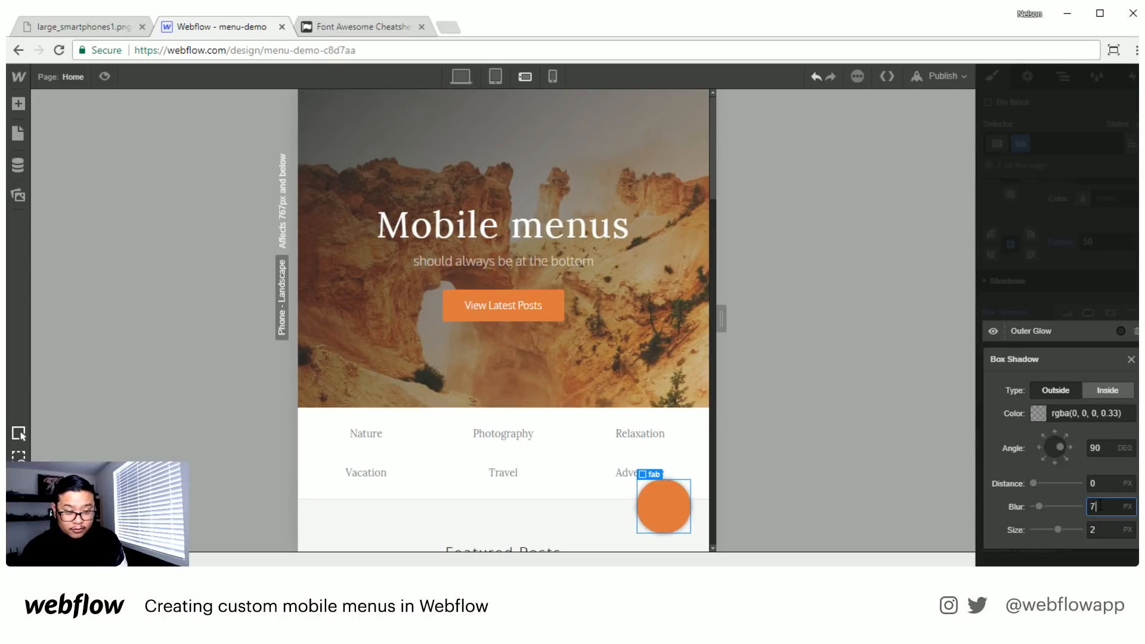
key("Up")
key("Up")
key("Up")
key("Up")
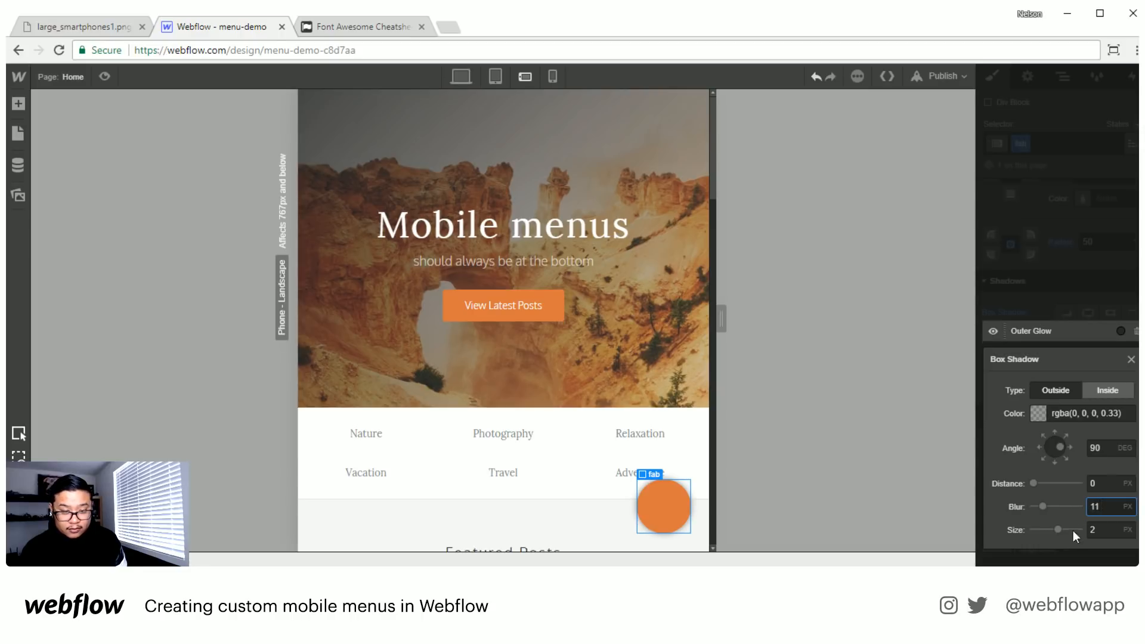
- Lower the opacity of the fab circle's outer glow colour to 25%
left_click(1039, 414)
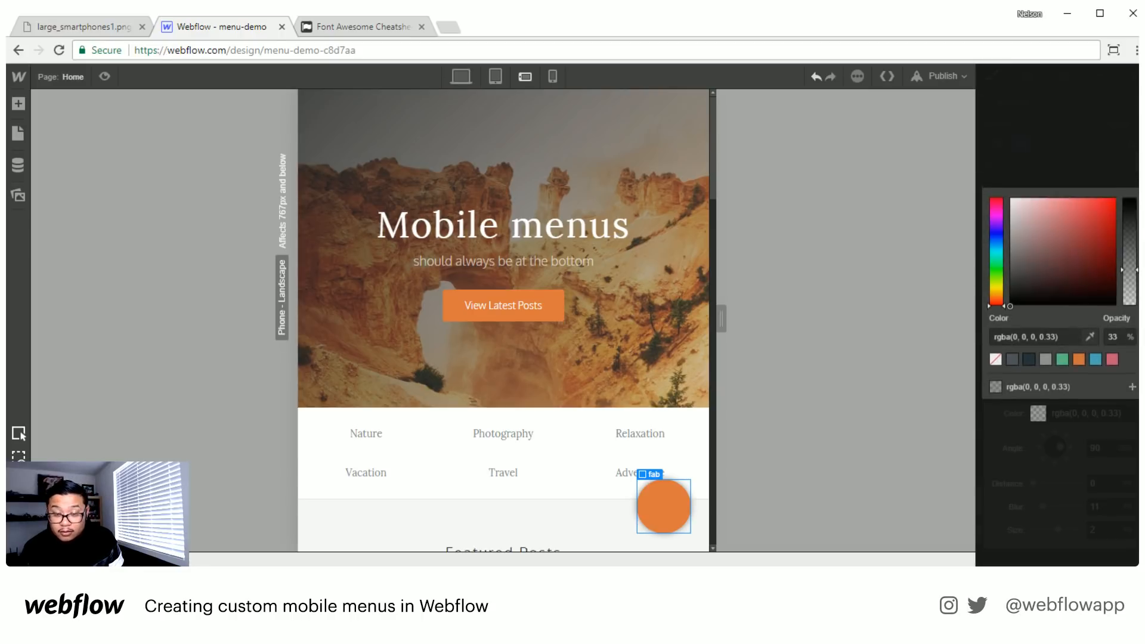
left_click_drag(1129, 270, 1129, 279)
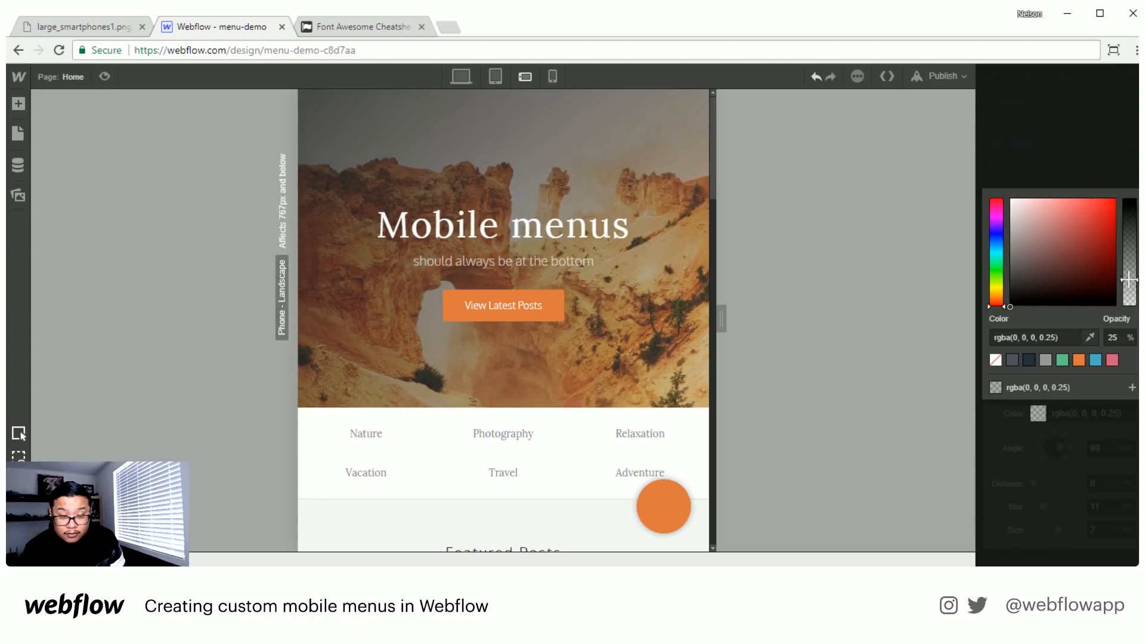
left_click(1090, 173)
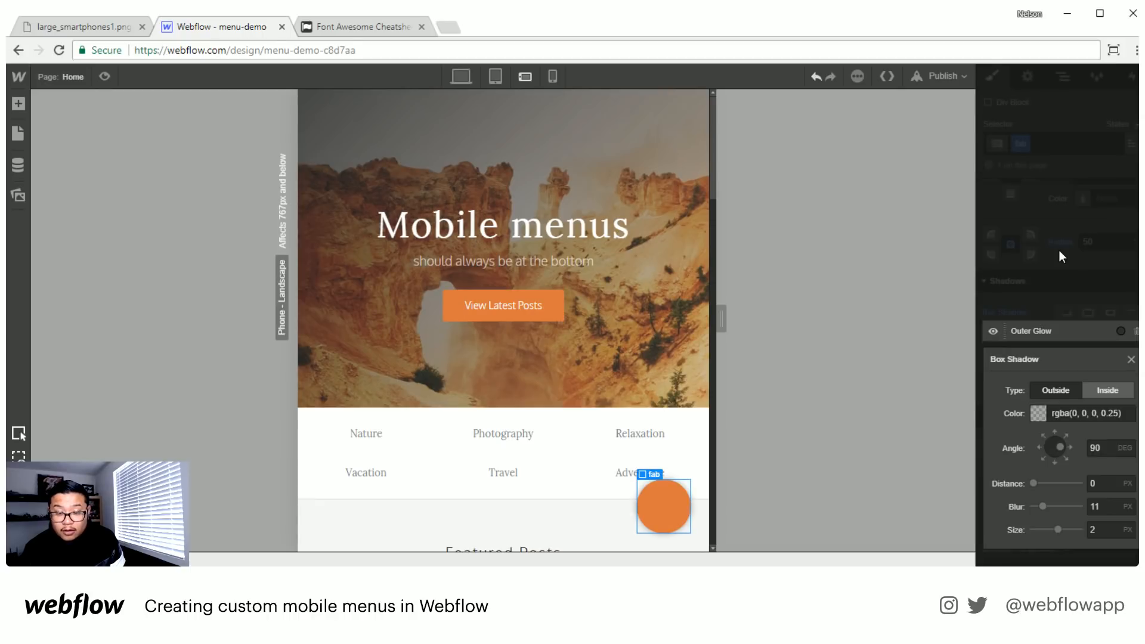
left_click(1082, 282)
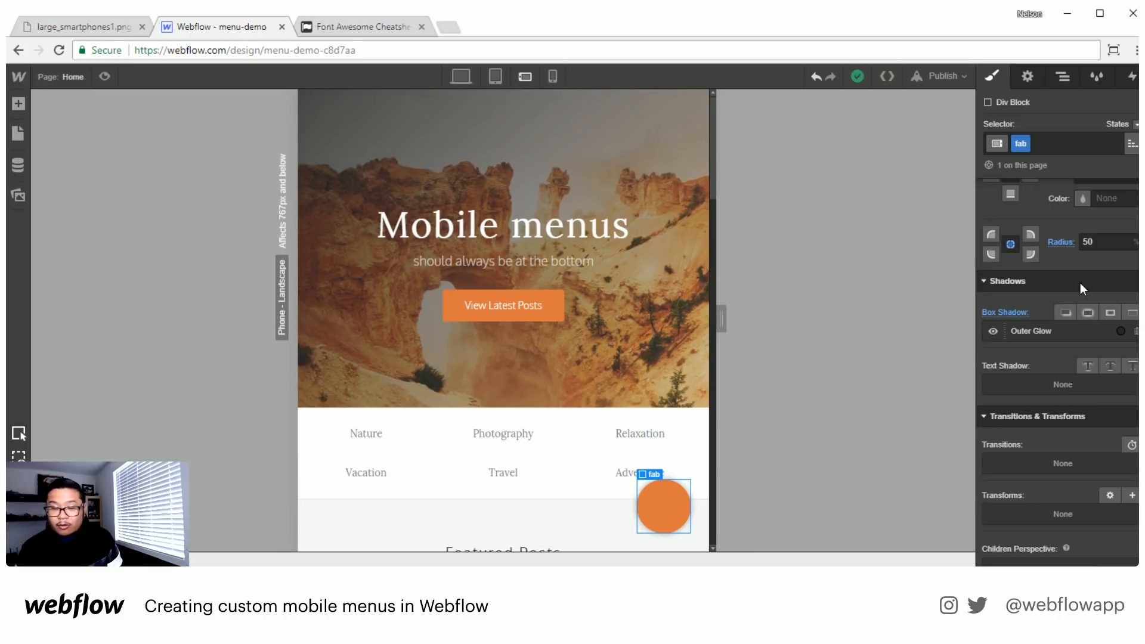
- Add a text block inside the orange fab circle
left_click(340, 30)
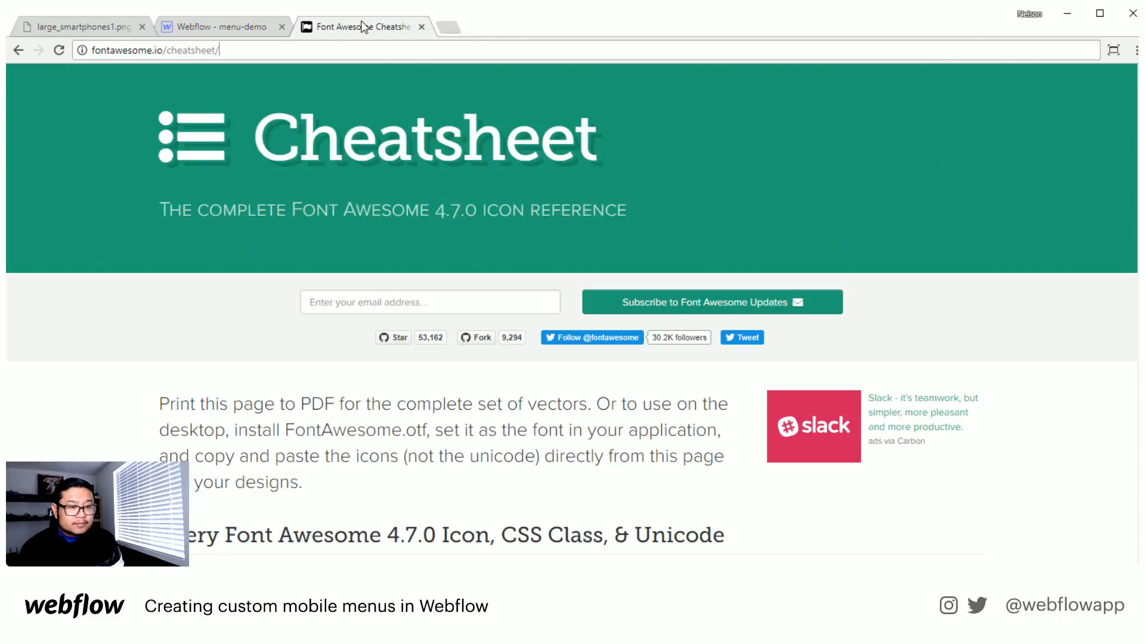
left_click(265, 30)
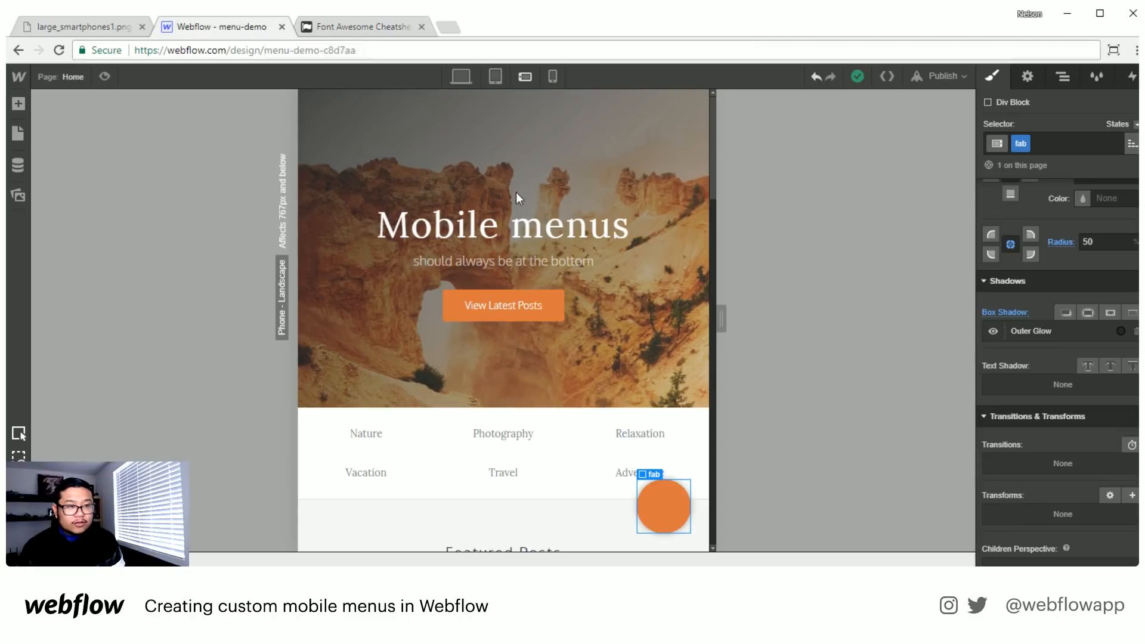
key("a")
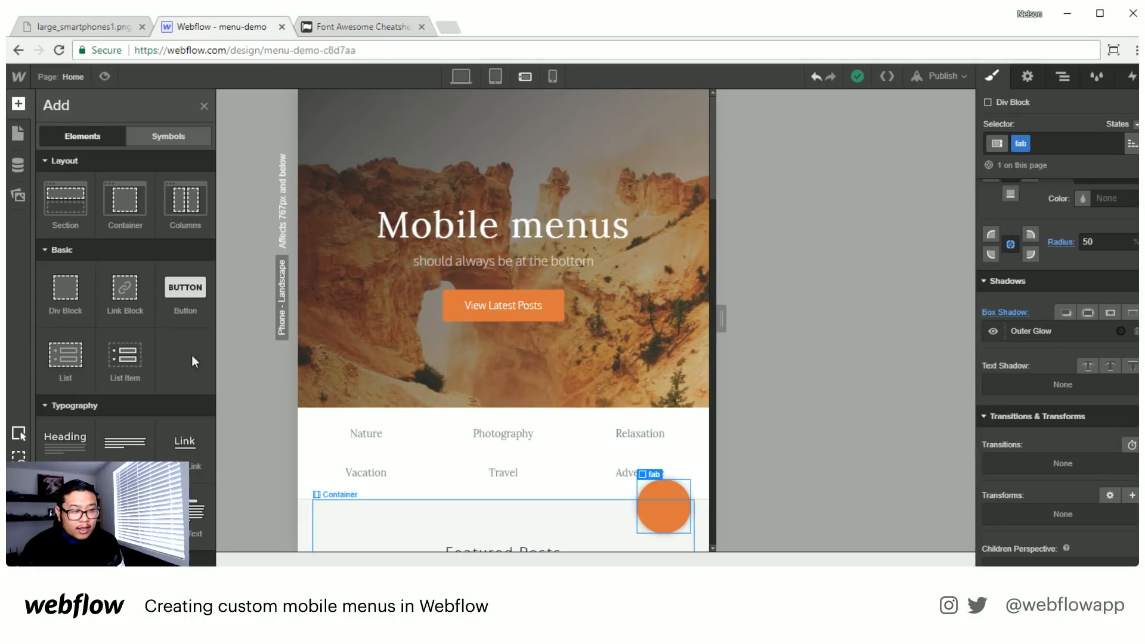
left_click_drag(194, 513, 649, 516)
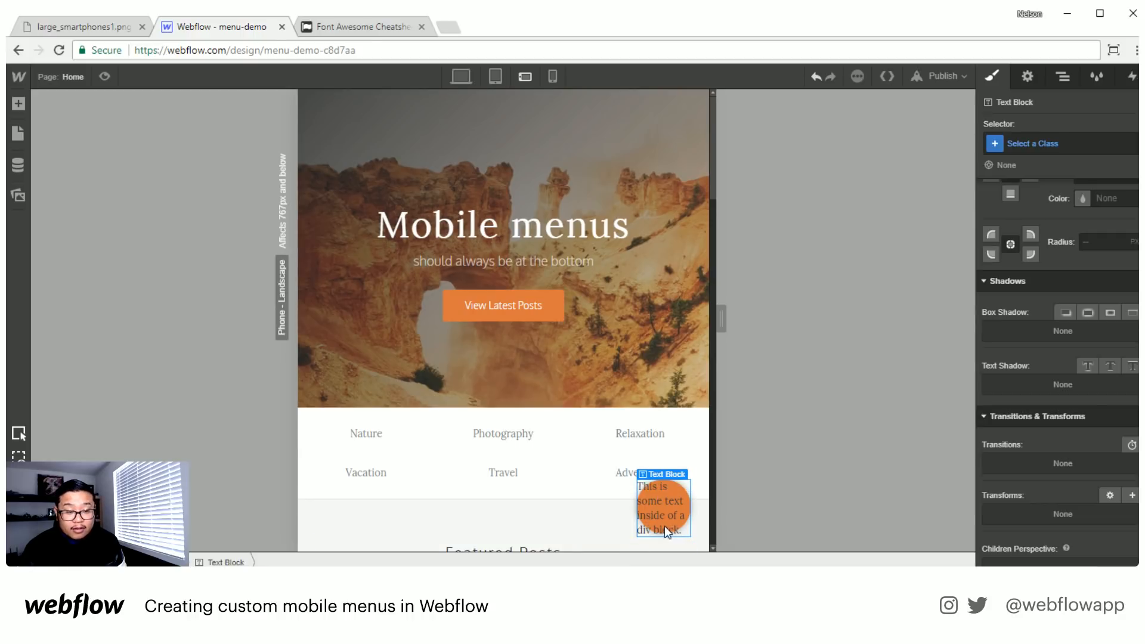
- Switch to the Font Awesome cheatsheet and search it for "menu" and "lines"
left_click(349, 28)
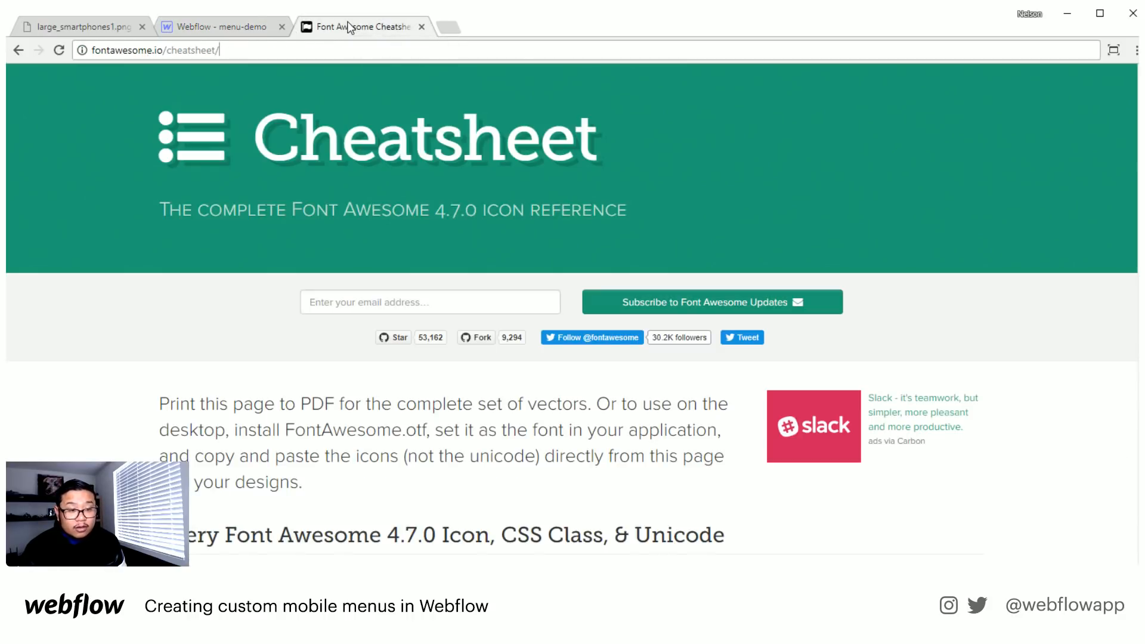
scroll(513, 351, "down", 5)
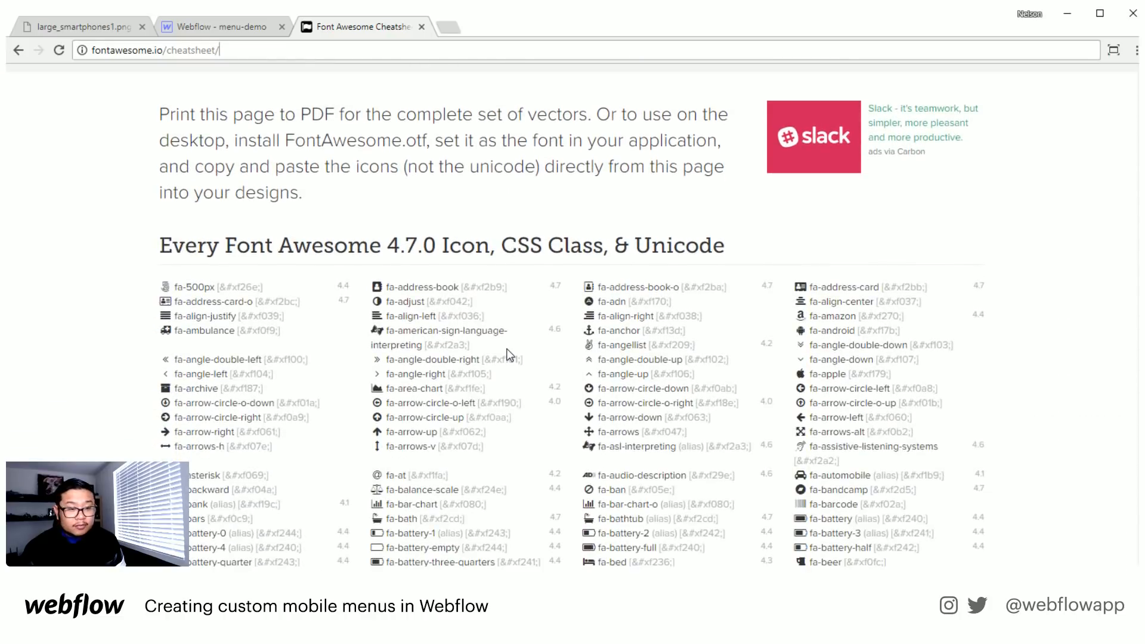
key("ctrl+f")
type("menu")
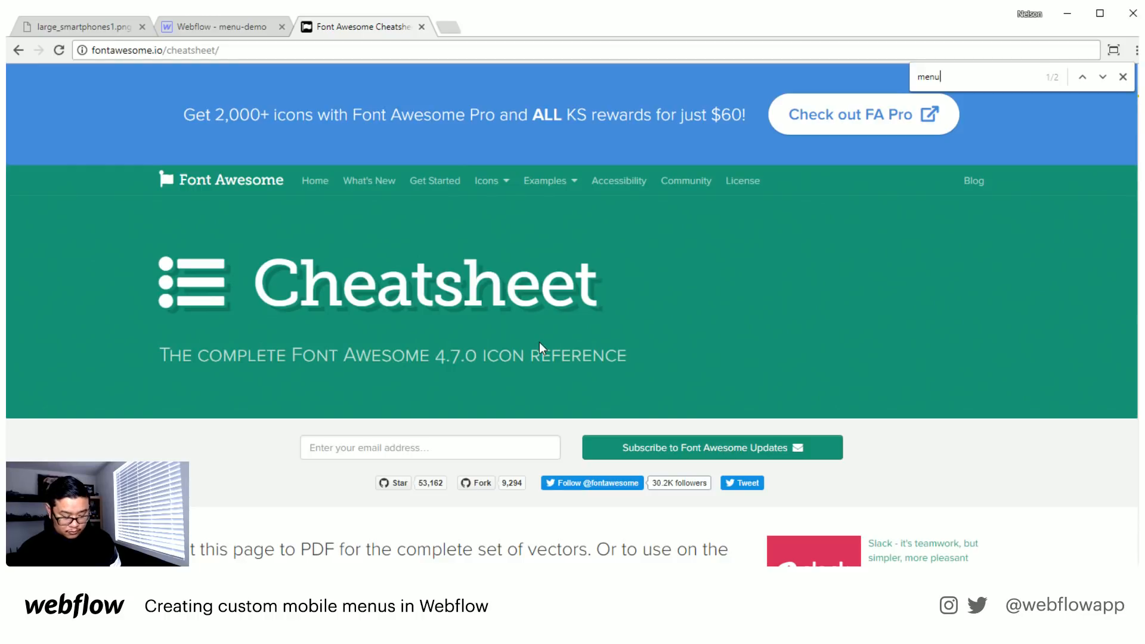
key("ctrl+f")
type("lines")
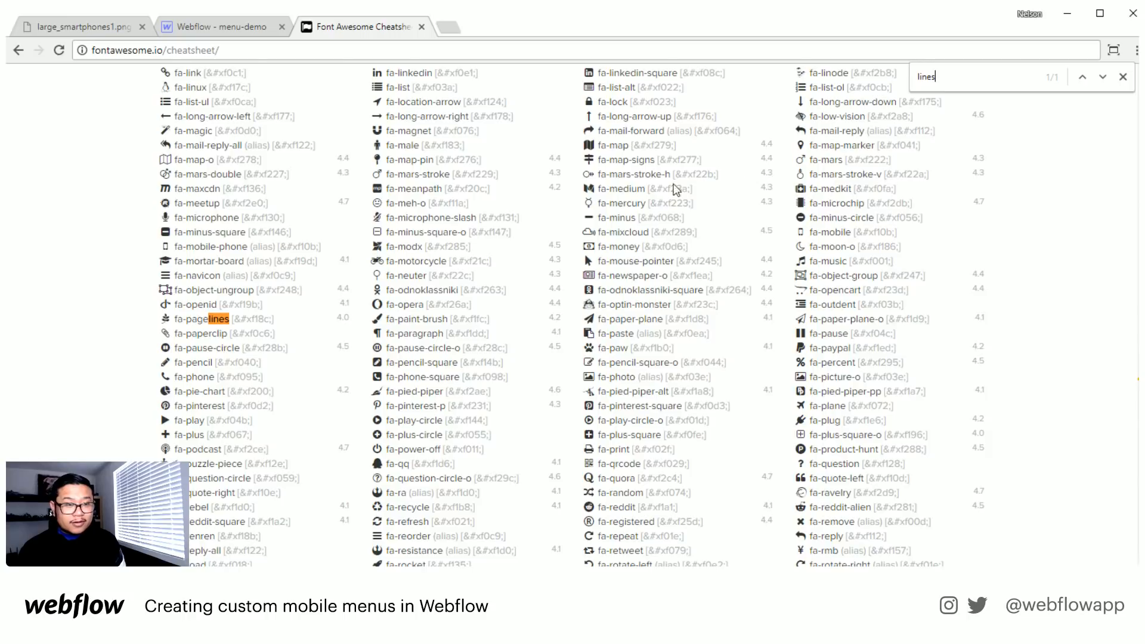
- Find the fa-bars entry in the Font Awesome cheatsheet and copy its icon glyph
scroll(674, 188, "up", 1)
scroll(585, 398, "up", 4)
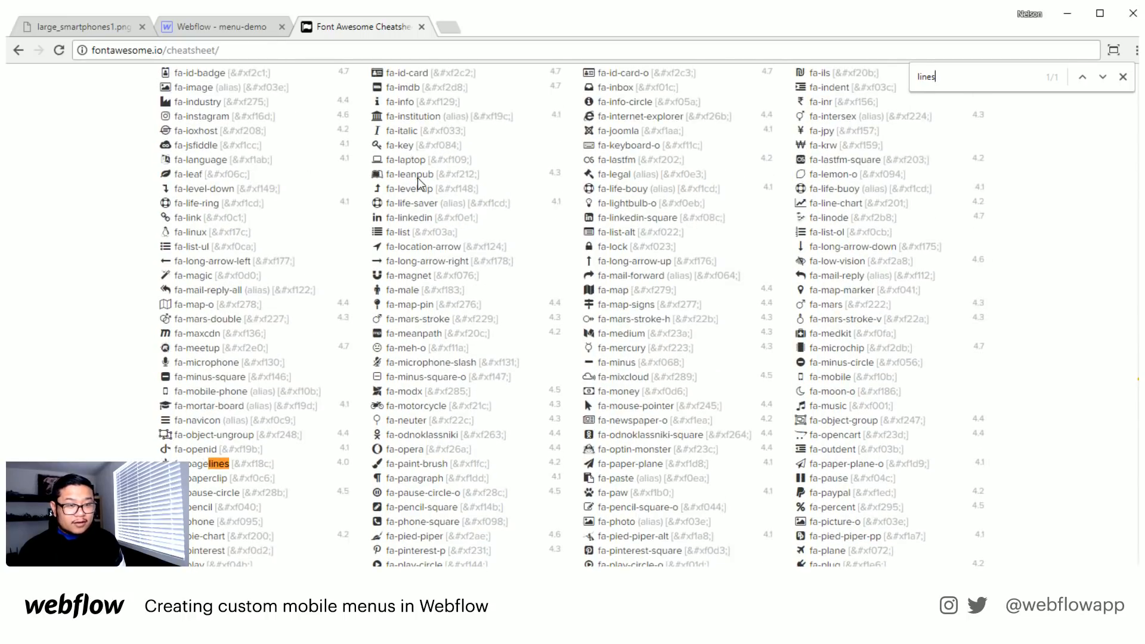
scroll(640, 206, "up", 4)
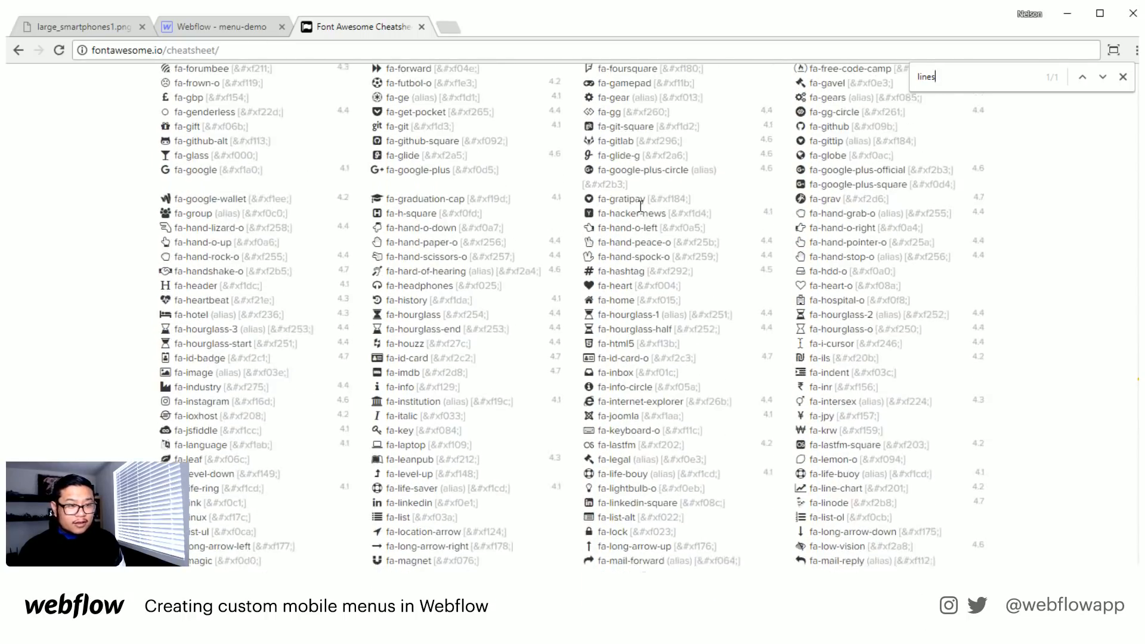
scroll(641, 206, "up", 5)
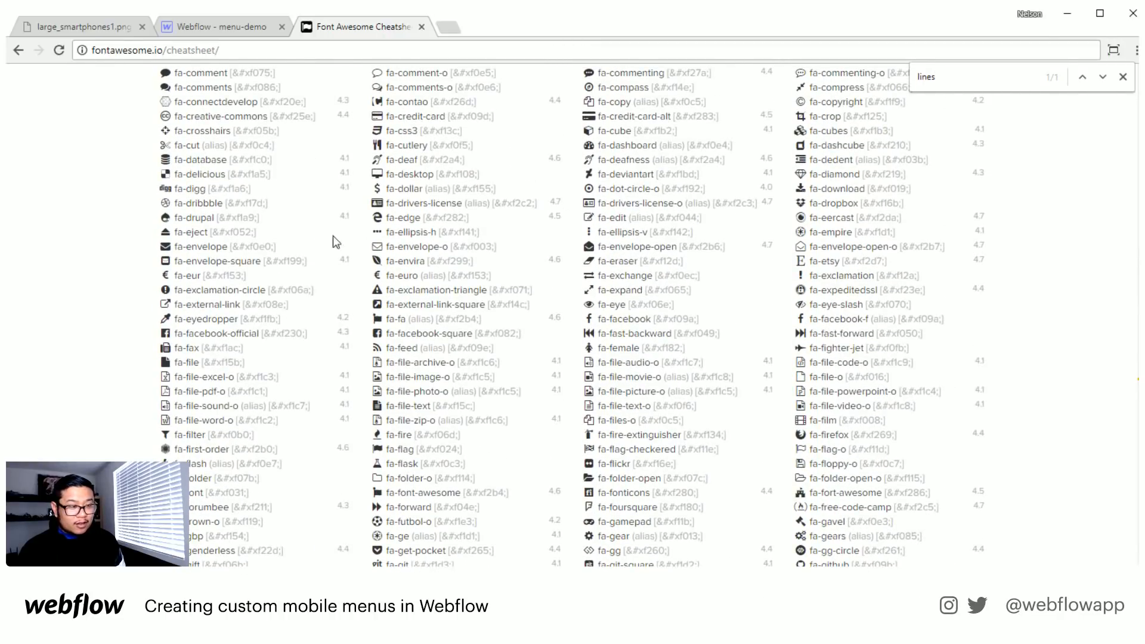
scroll(479, 245, "up", 4)
scroll(608, 250, "up", 6)
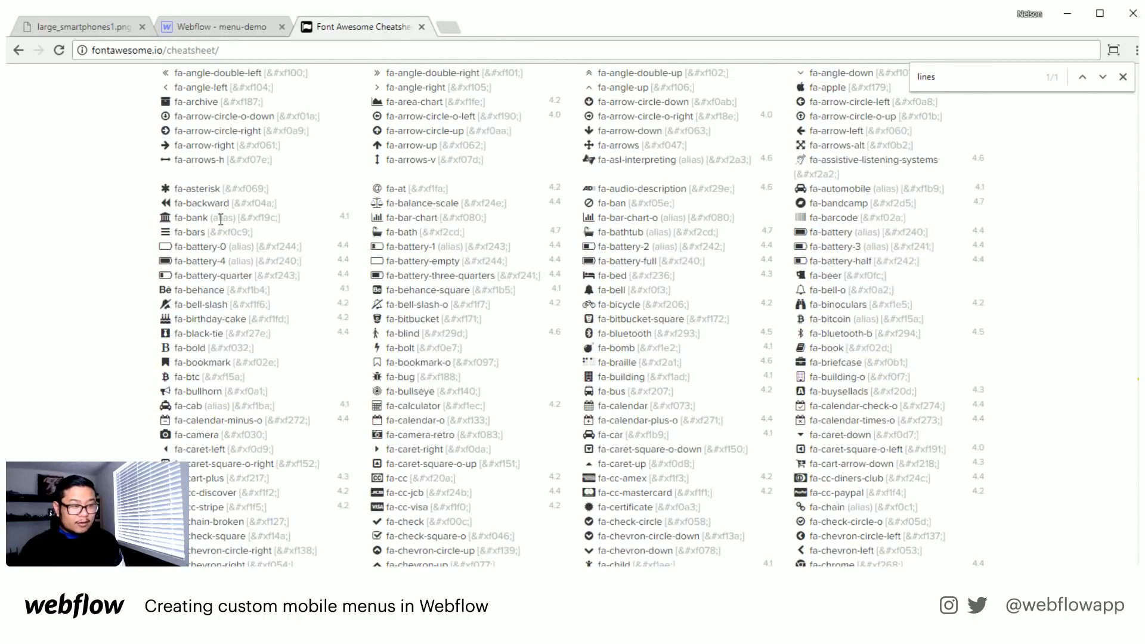
left_click_drag(170, 232, 162, 232)
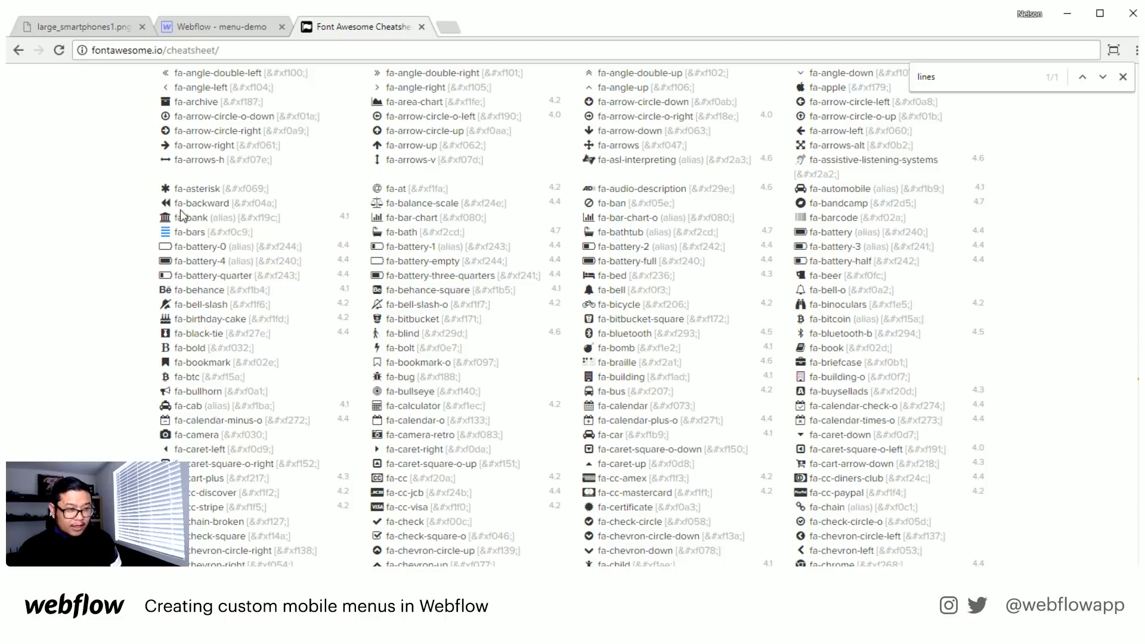
- Switch back to the Webflow menu-demo project and replace the fab text block's placeholder text with the copied bars glyph
left_click(210, 28)
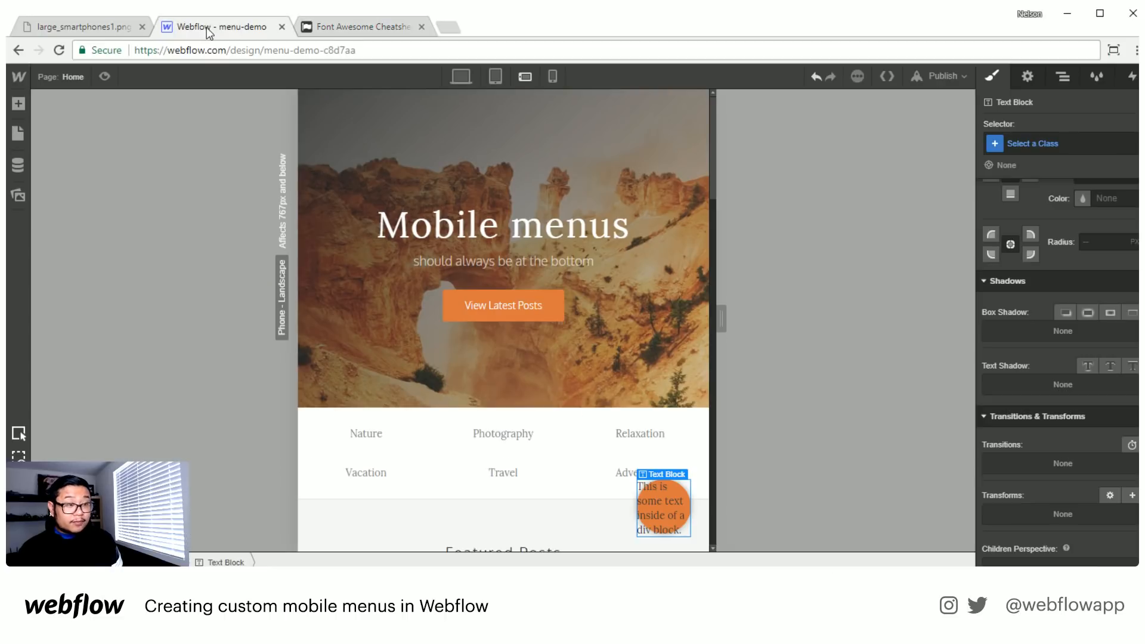
double_click(656, 514)
key("ctrl+a")
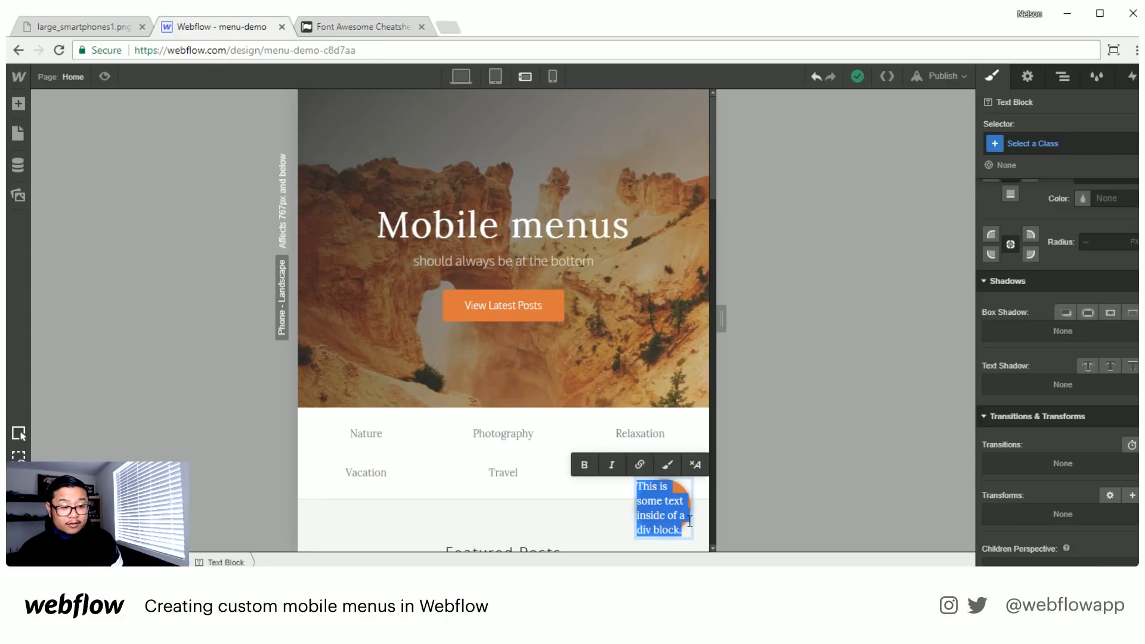
key("ctrl+v")
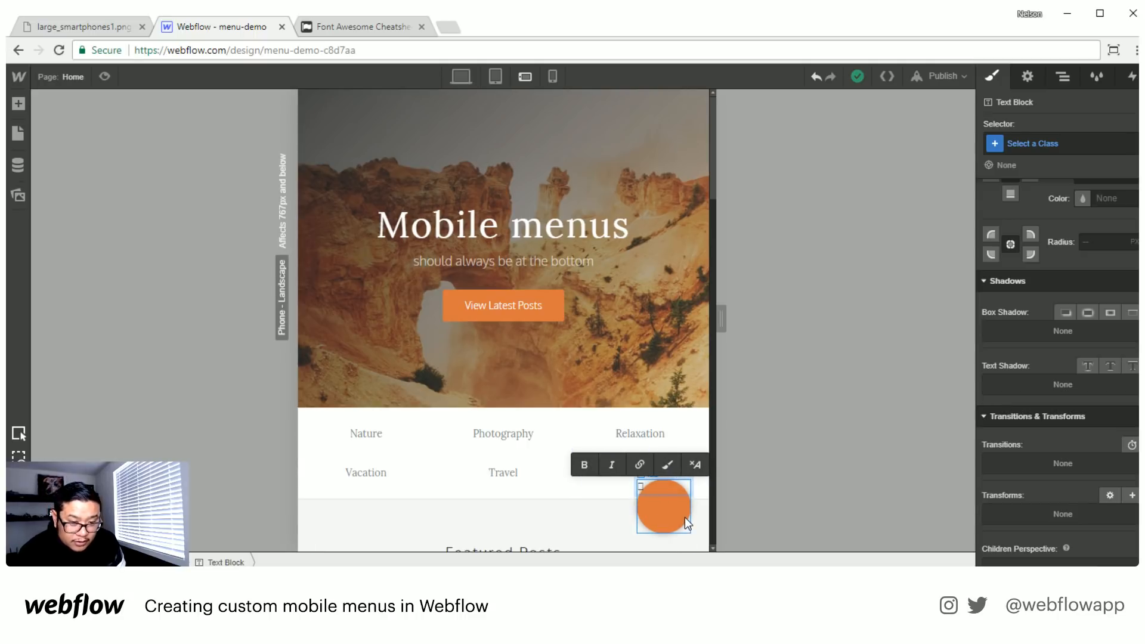
key("Escape")
- Set the z-index of the fab wrapper to 9000
left_click(1064, 78)
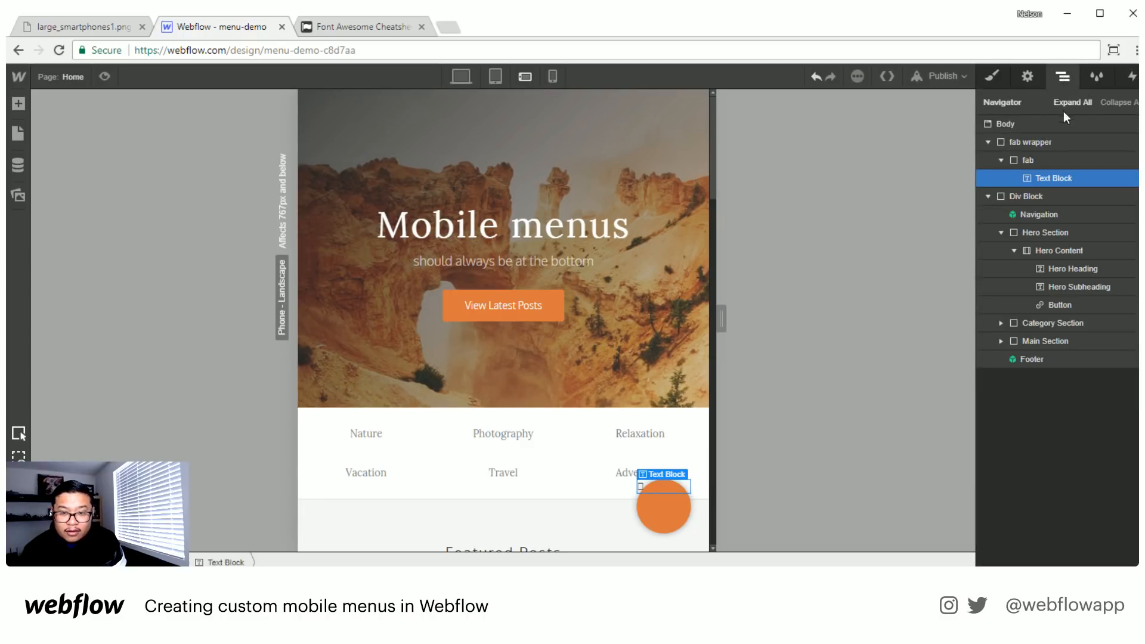
left_click(1037, 145)
left_click(997, 79)
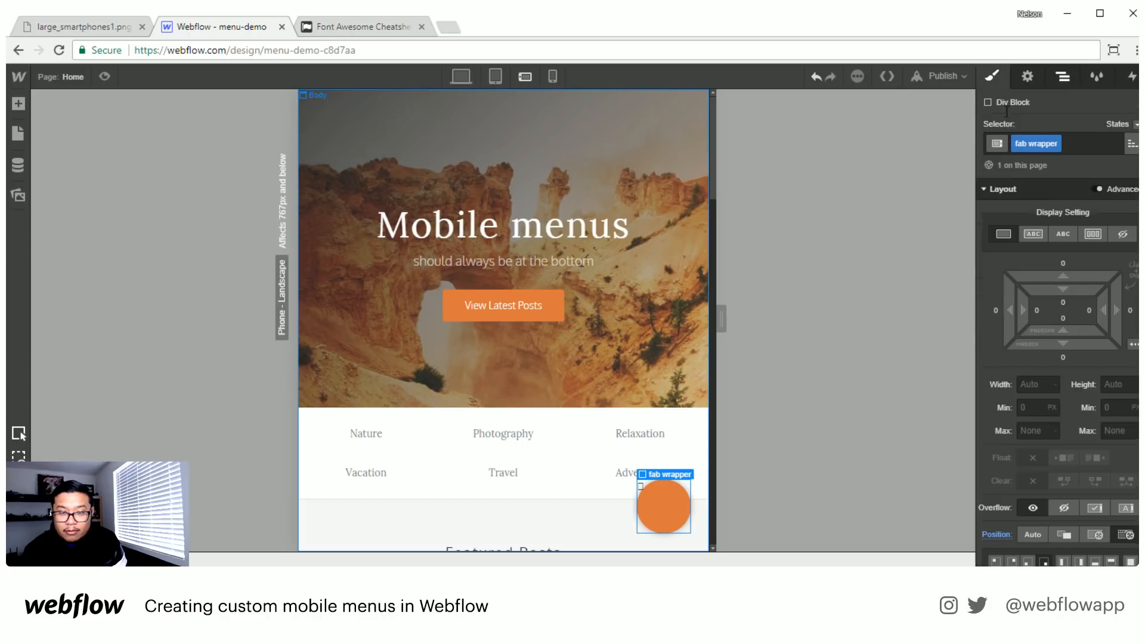
scroll(1090, 528, "down", 4)
left_click(1099, 475)
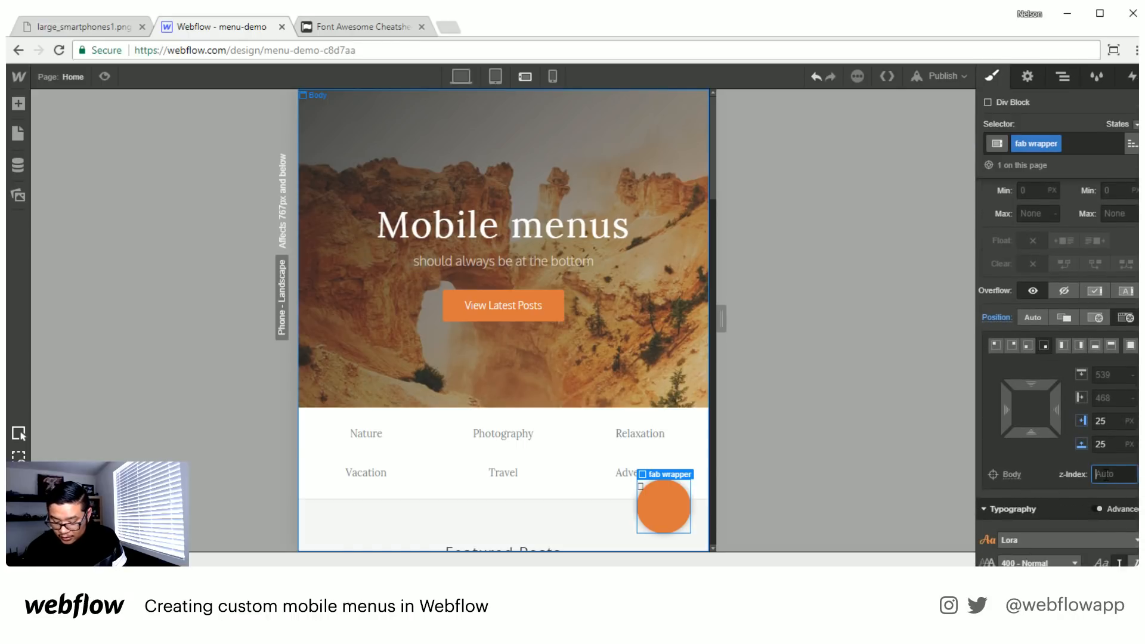
type("9000")
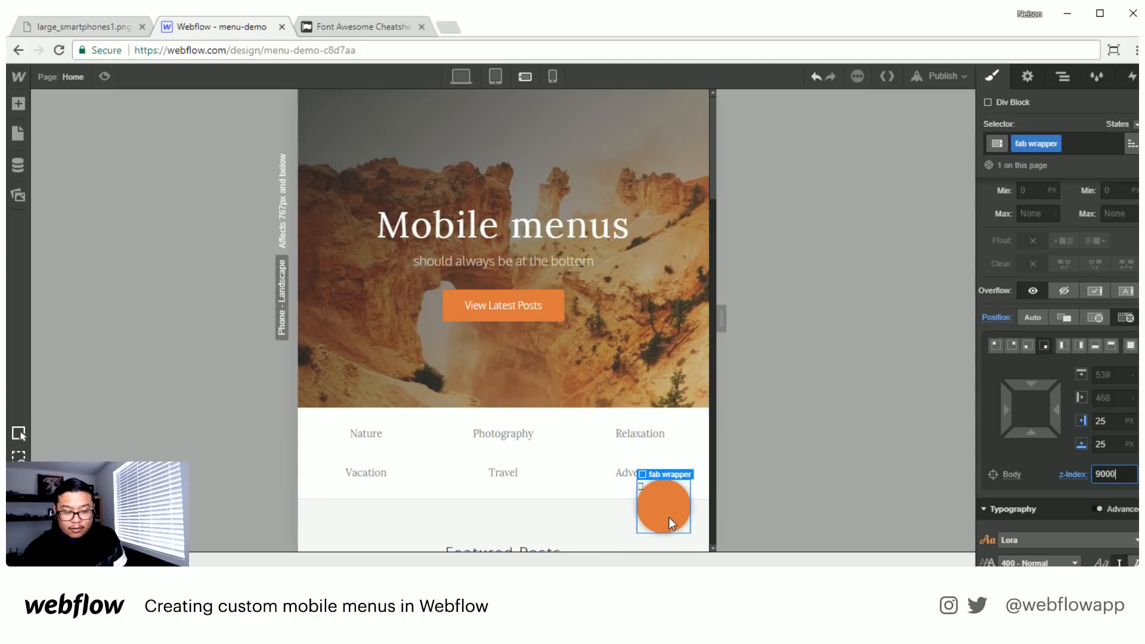
- Give the text block in the fab the new class "icon" and set its font to Fontawesome webfont
left_click(642, 485)
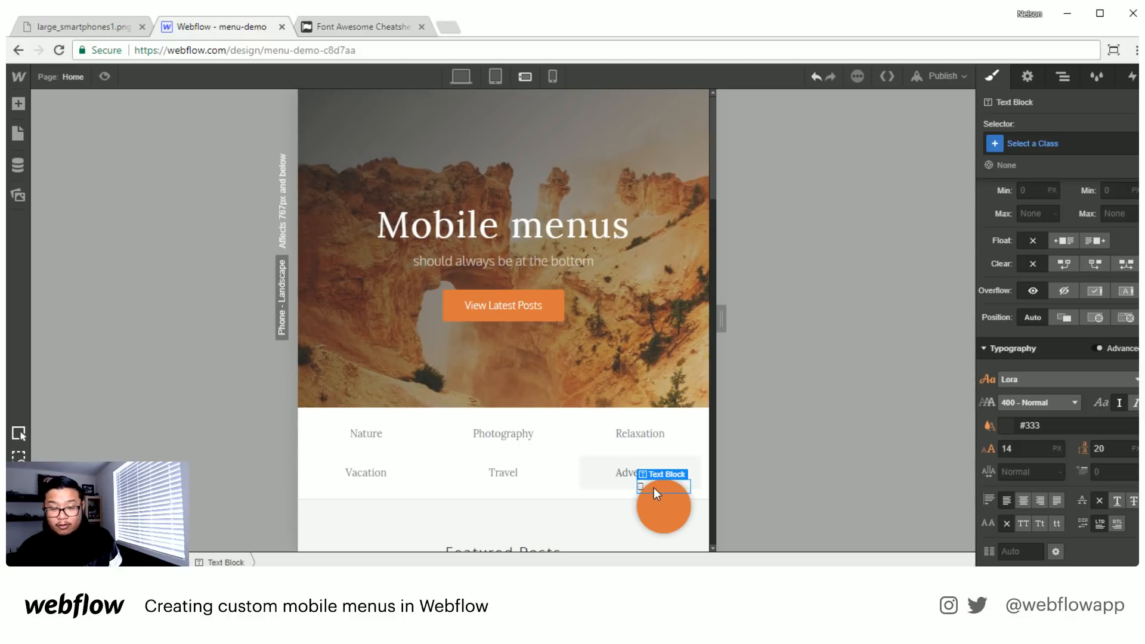
left_click(1044, 146)
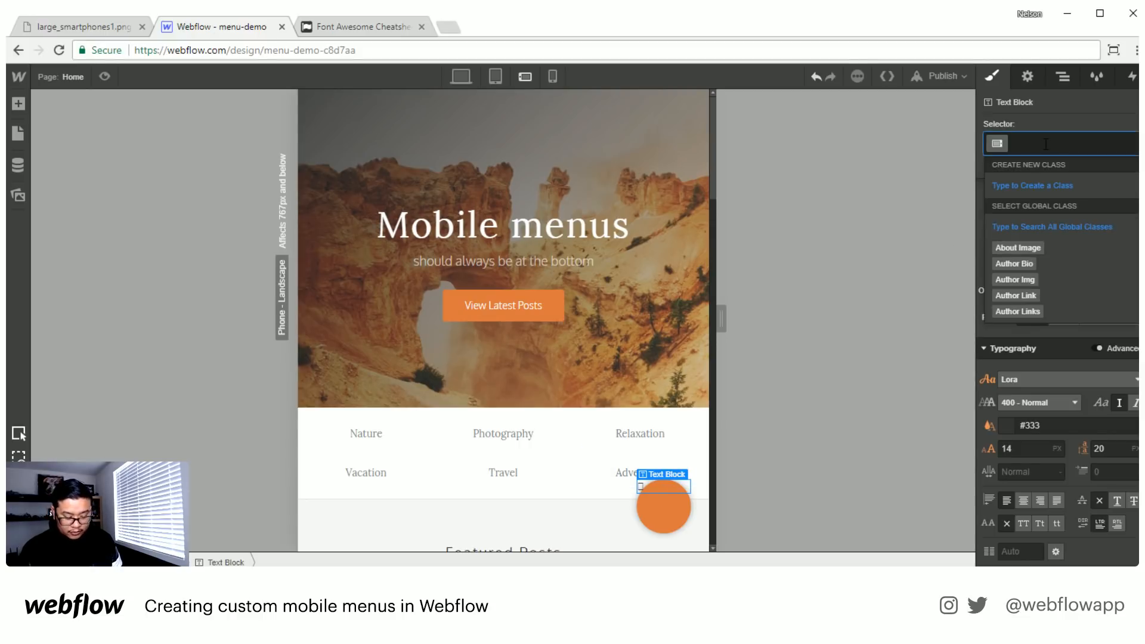
type("icon")
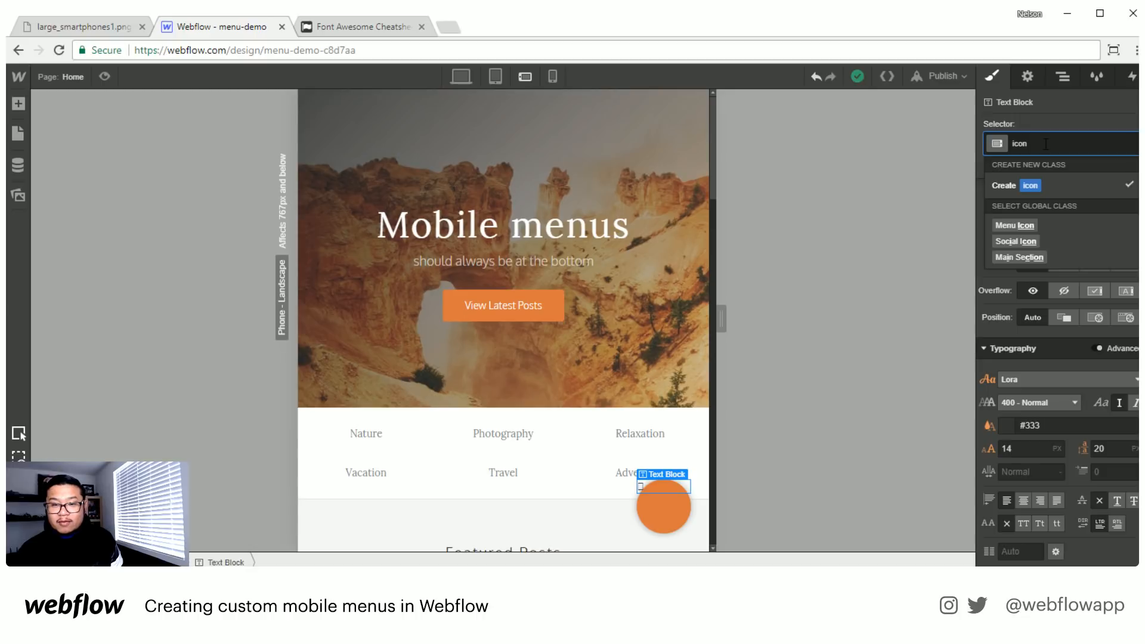
key("Return")
left_click(1050, 378)
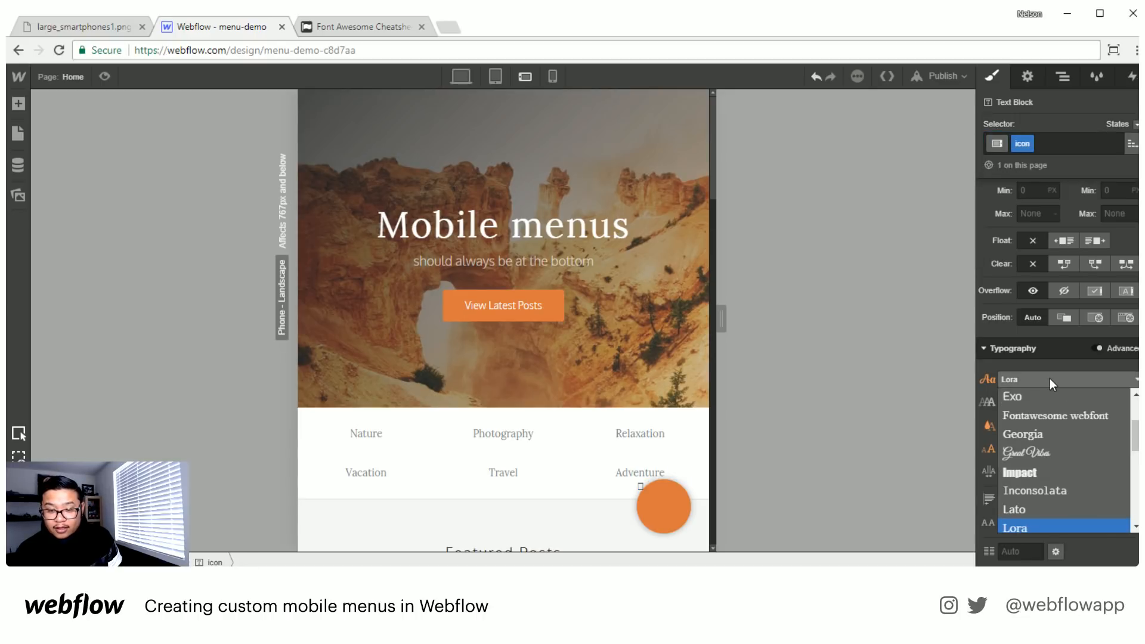
left_click(1050, 415)
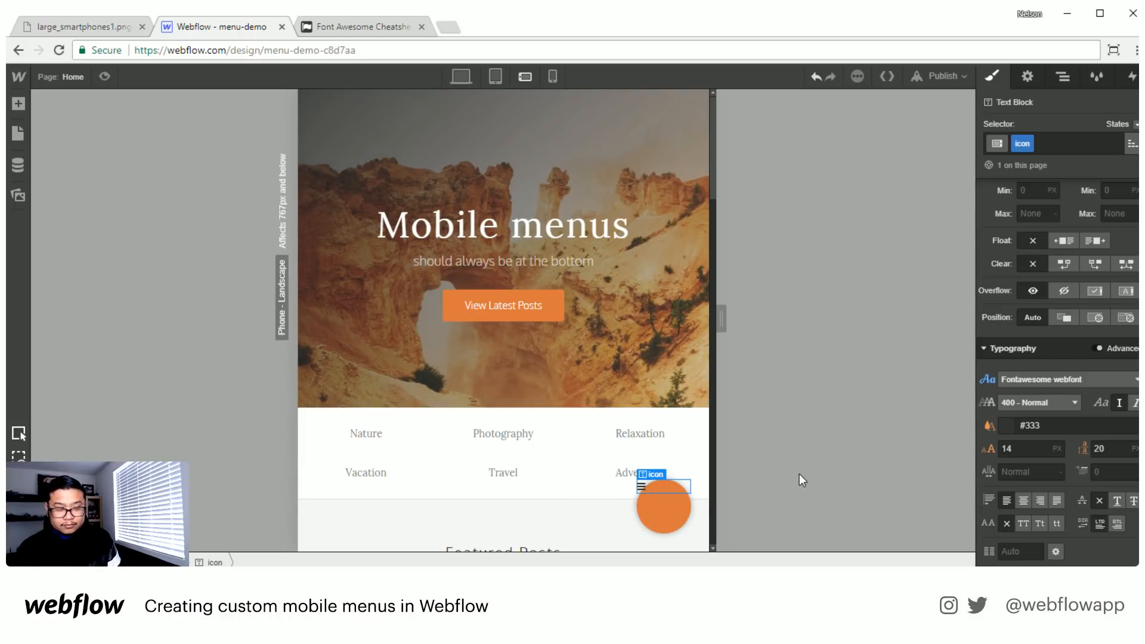
- Set the fab block's display to horizontal flex and centre its content both horizontally and vertically
left_click(683, 524)
scroll(1097, 273, "up", 4)
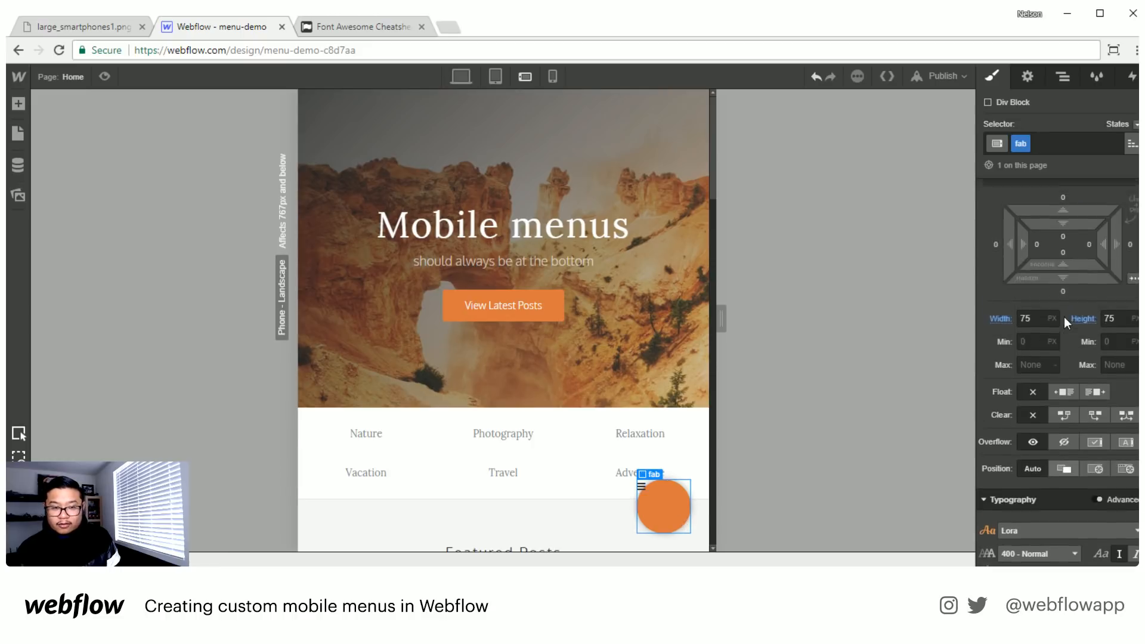
left_click(1097, 238)
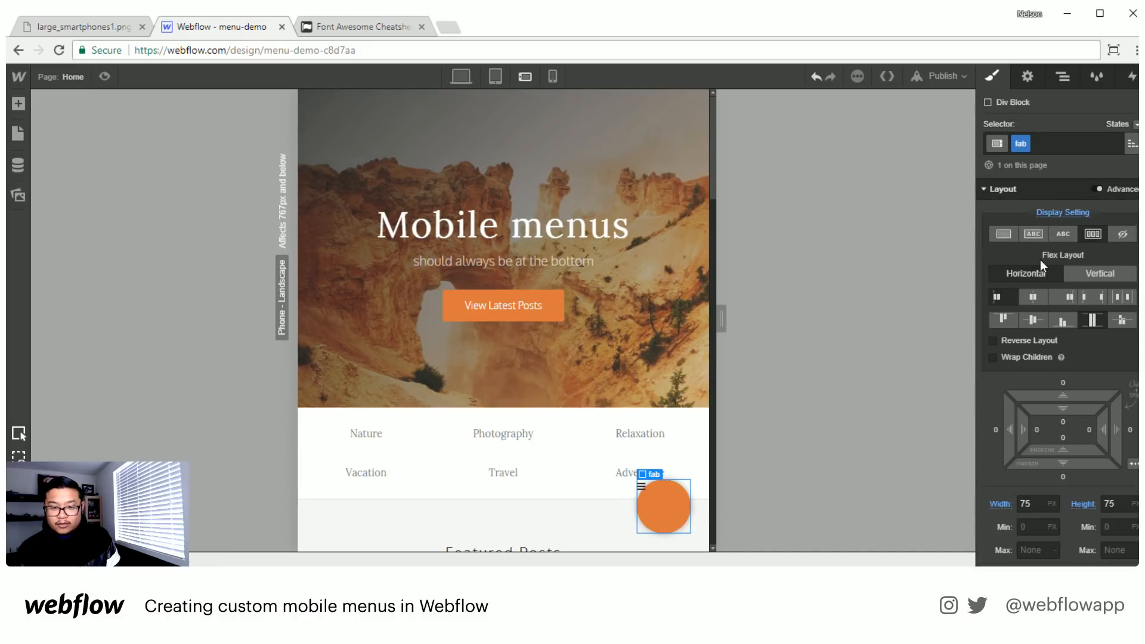
left_click(1033, 297)
left_click(1032, 320)
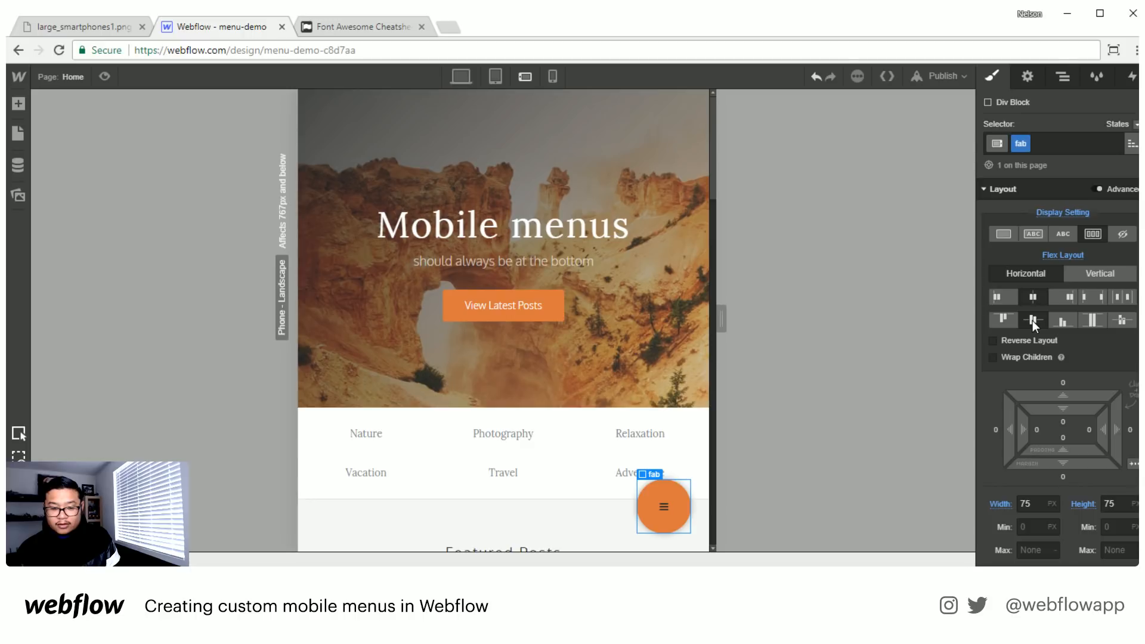
- Set the bars icon's text colour to white and its font size and line height to 25 px, then preview the page
scroll(1029, 452, "down", 5)
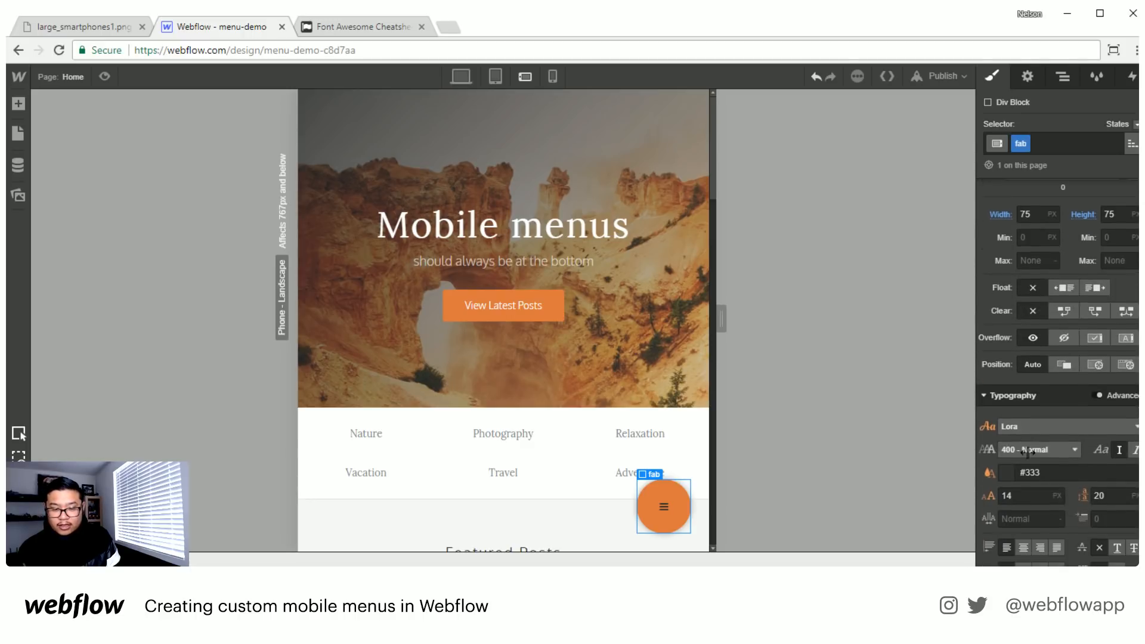
scroll(1029, 453, "down", 3)
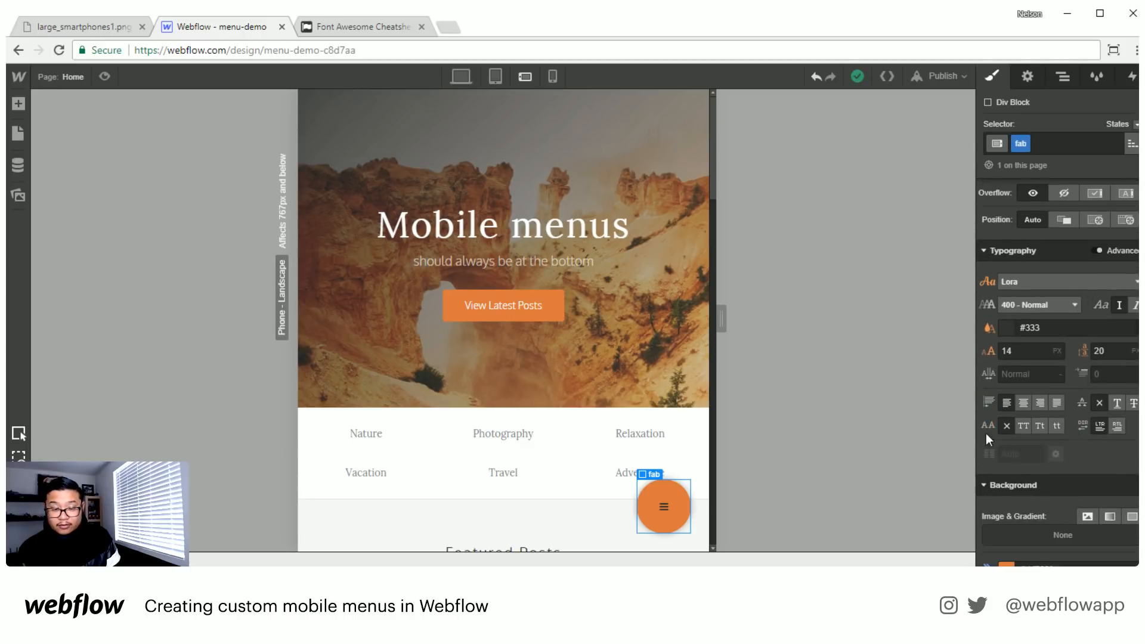
left_click(663, 509)
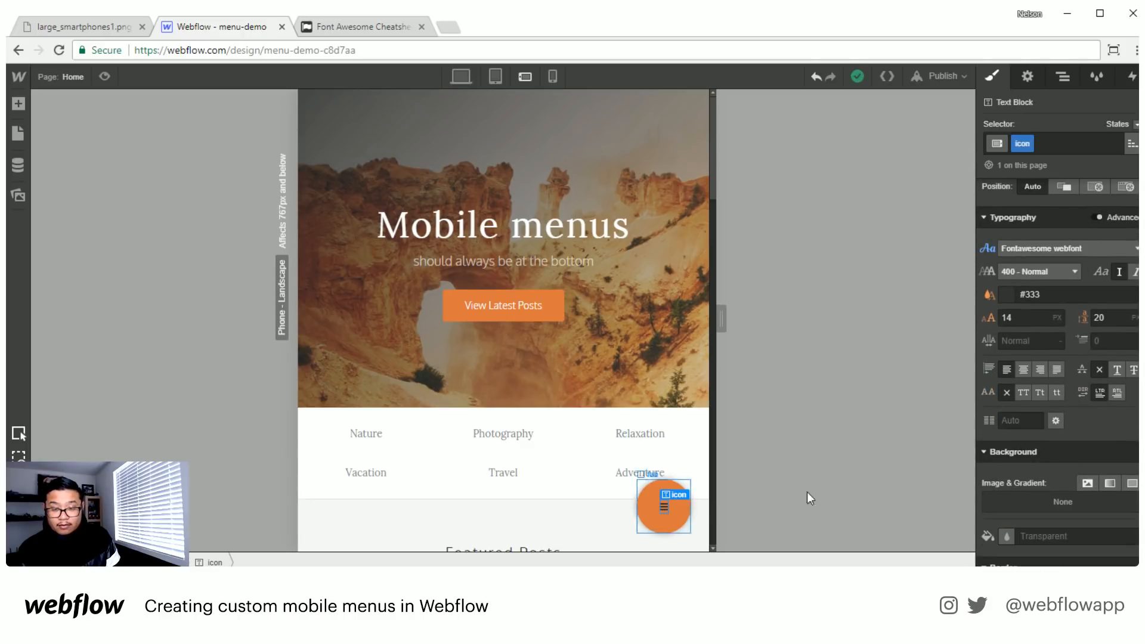
left_click(1027, 317)
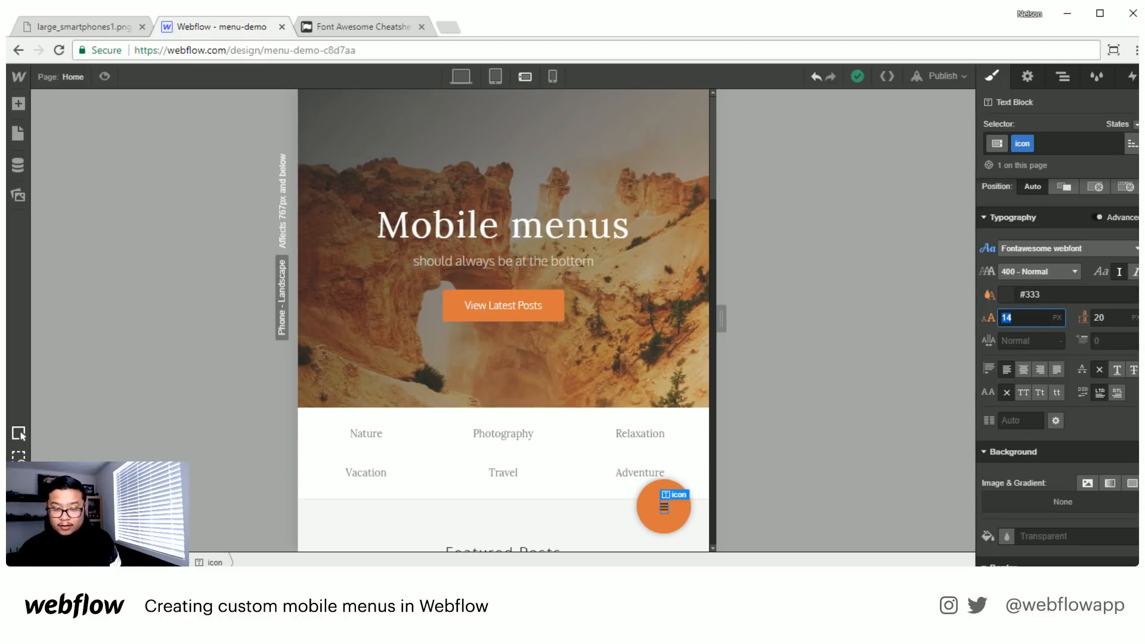
key("shift+Tab")
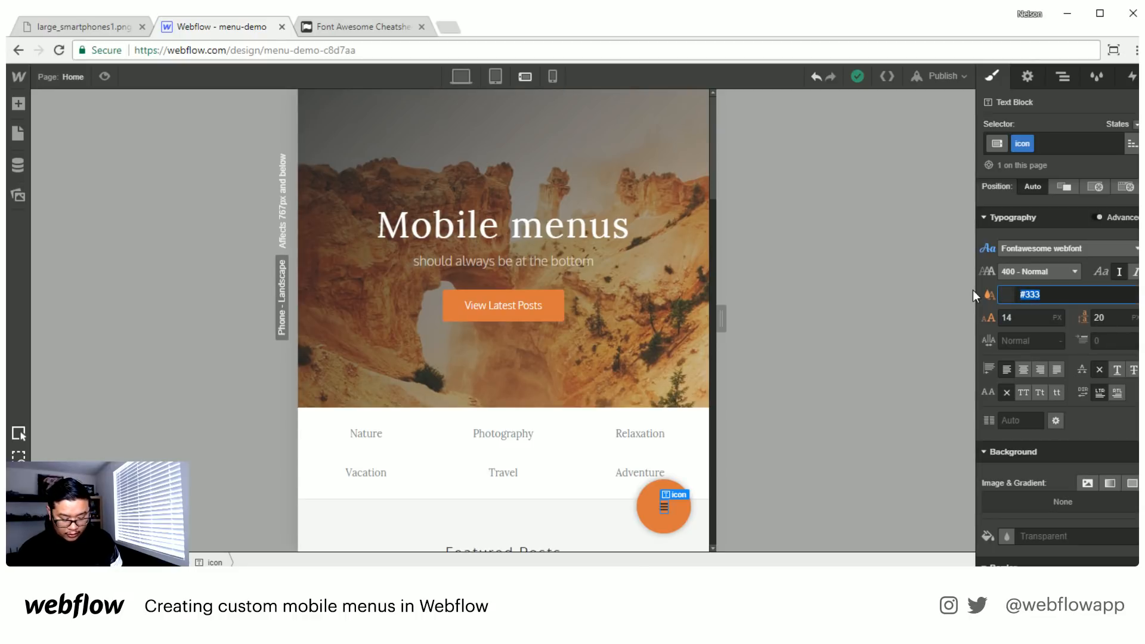
type("white")
key("Tab")
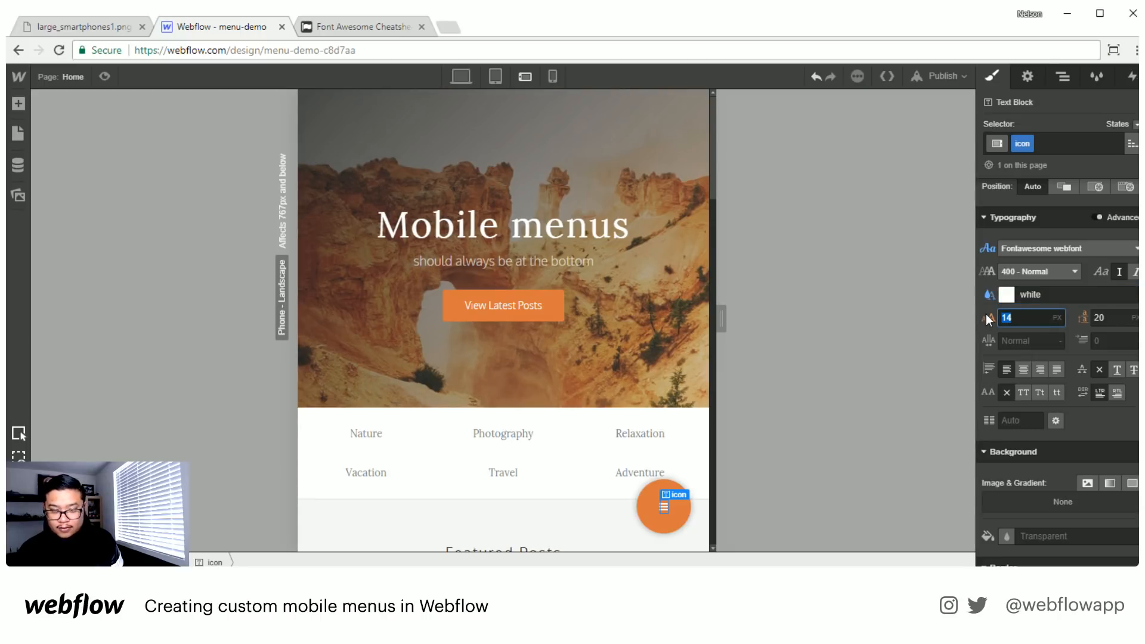
type("25")
key("Tab")
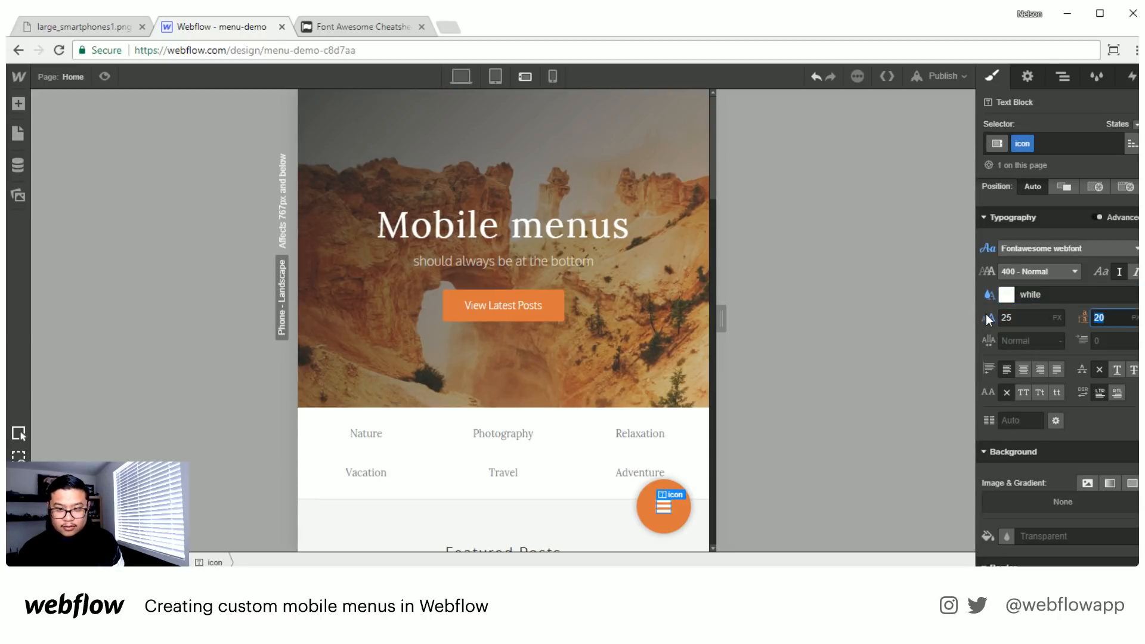
type("25")
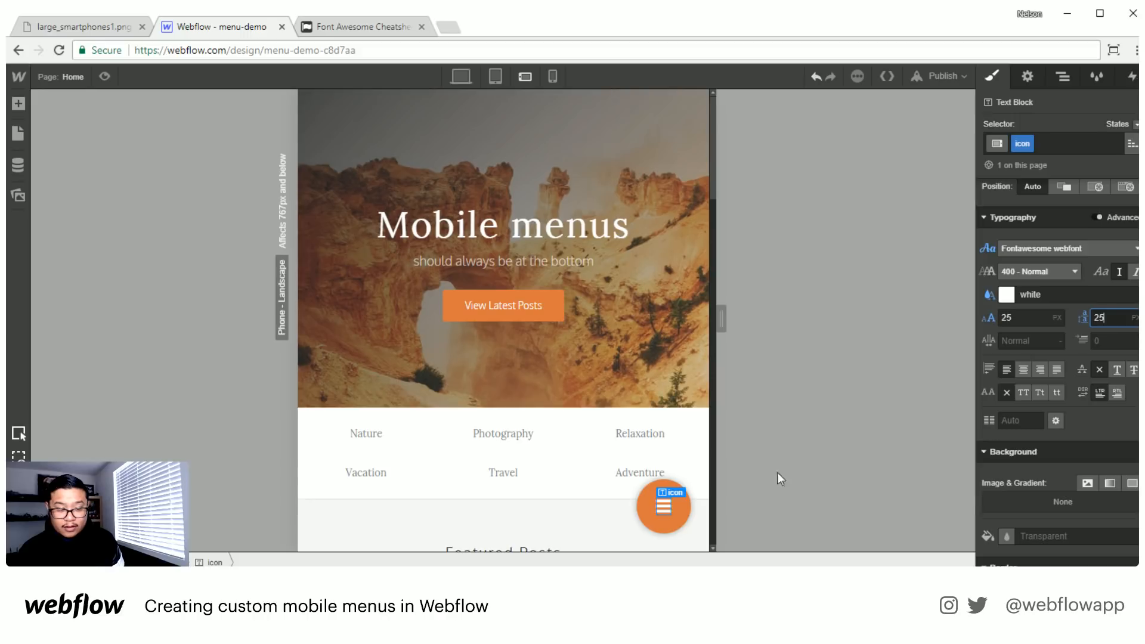
left_click(577, 517)
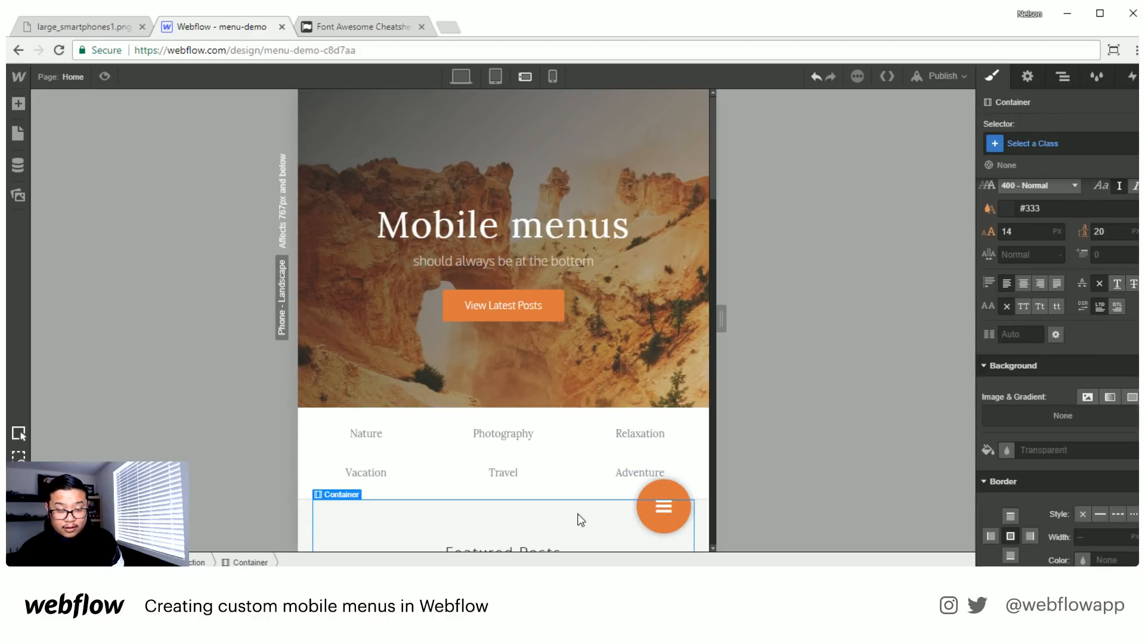
left_click(103, 76)
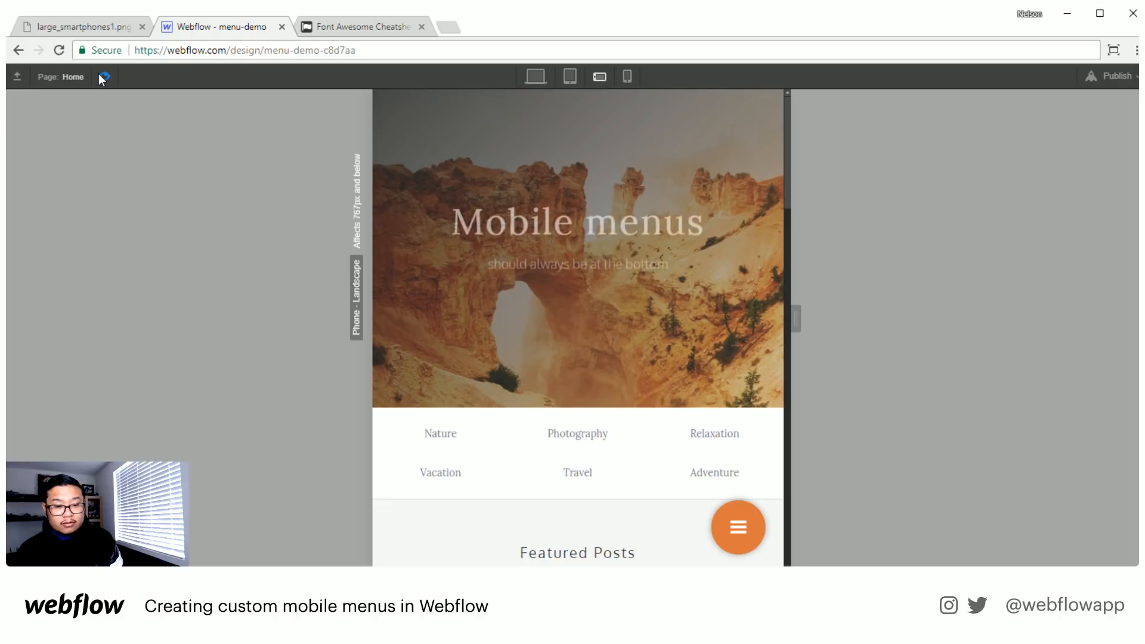
left_click(104, 77)
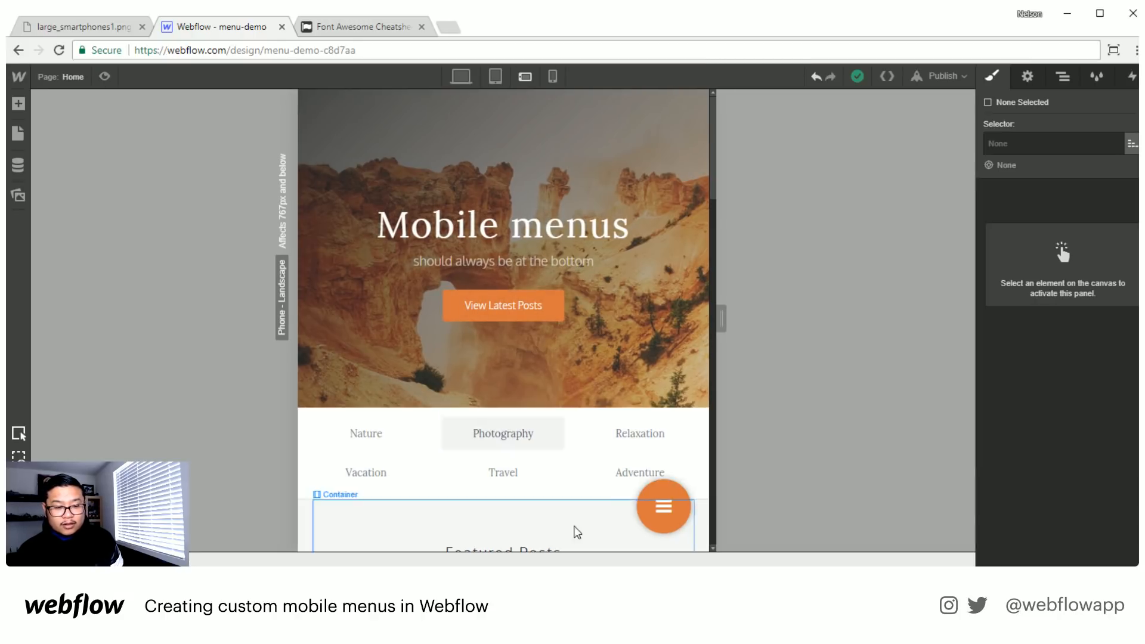
- Reduce the opacity of the fab block's outer box shadow colour to 11%
left_click(645, 485)
scroll(1093, 436, "down", 10)
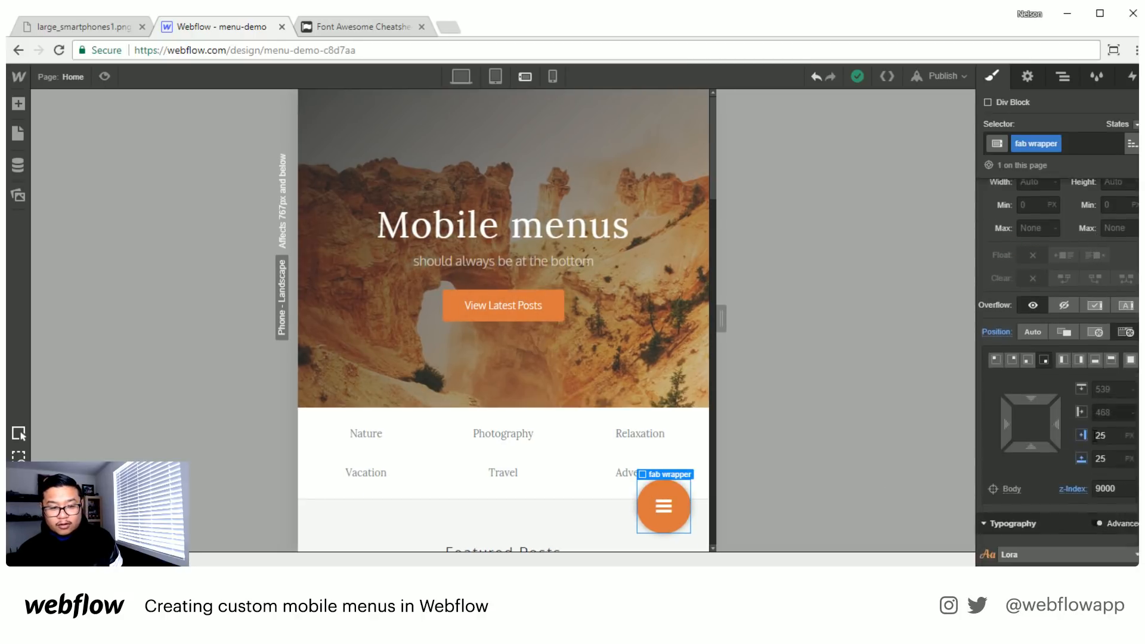
scroll(1093, 435, "down", 10)
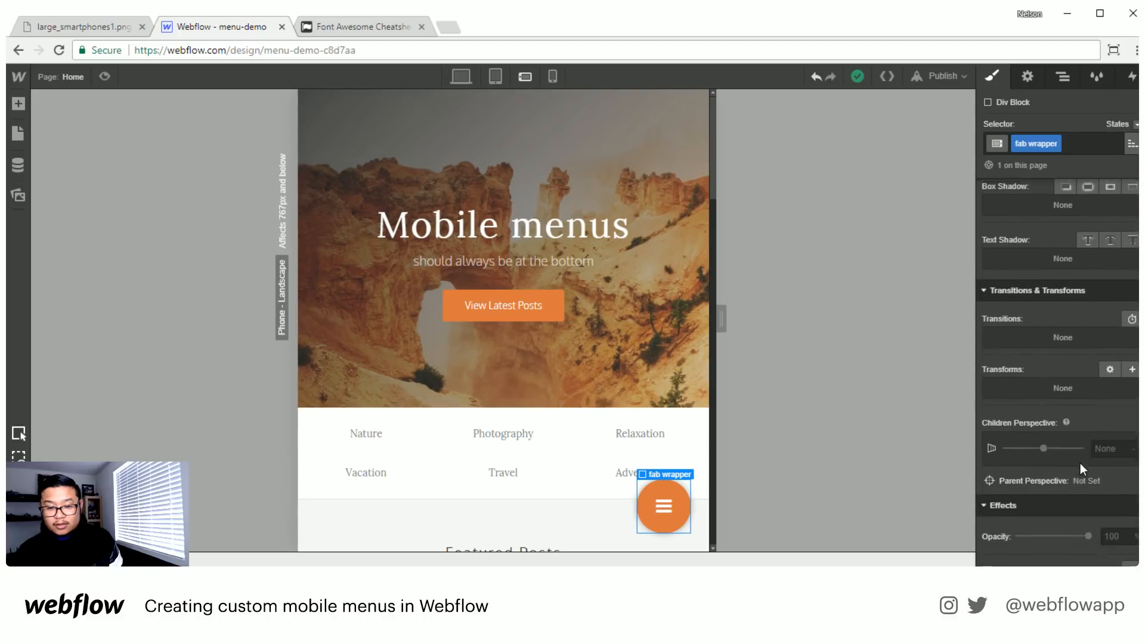
scroll(1072, 465, "down", 1)
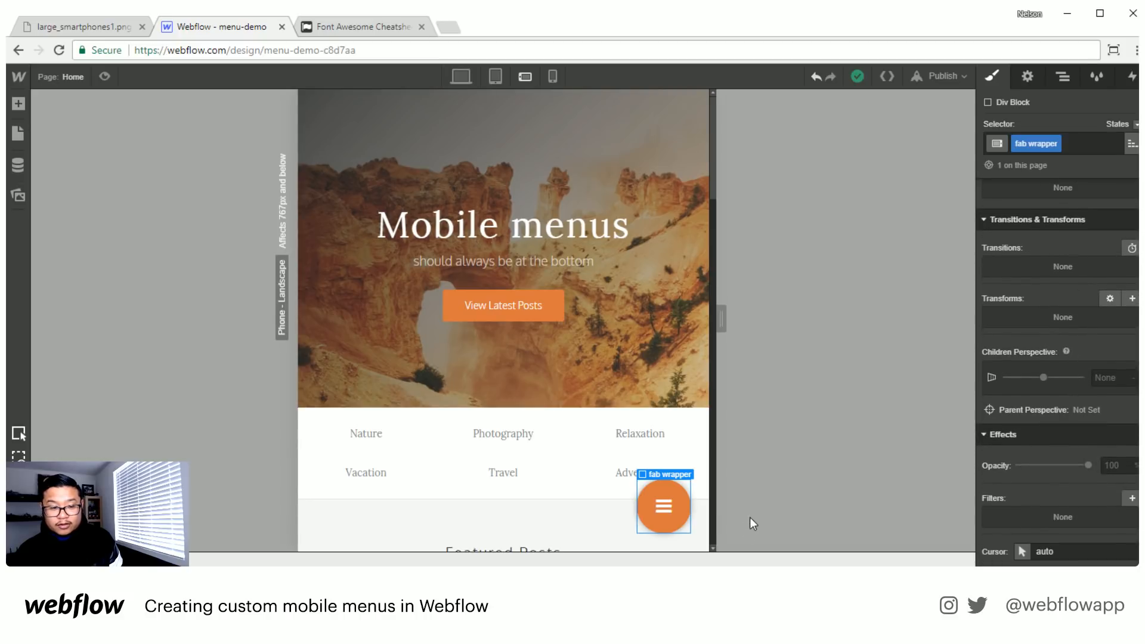
left_click(685, 506)
scroll(1077, 390, "up", 4)
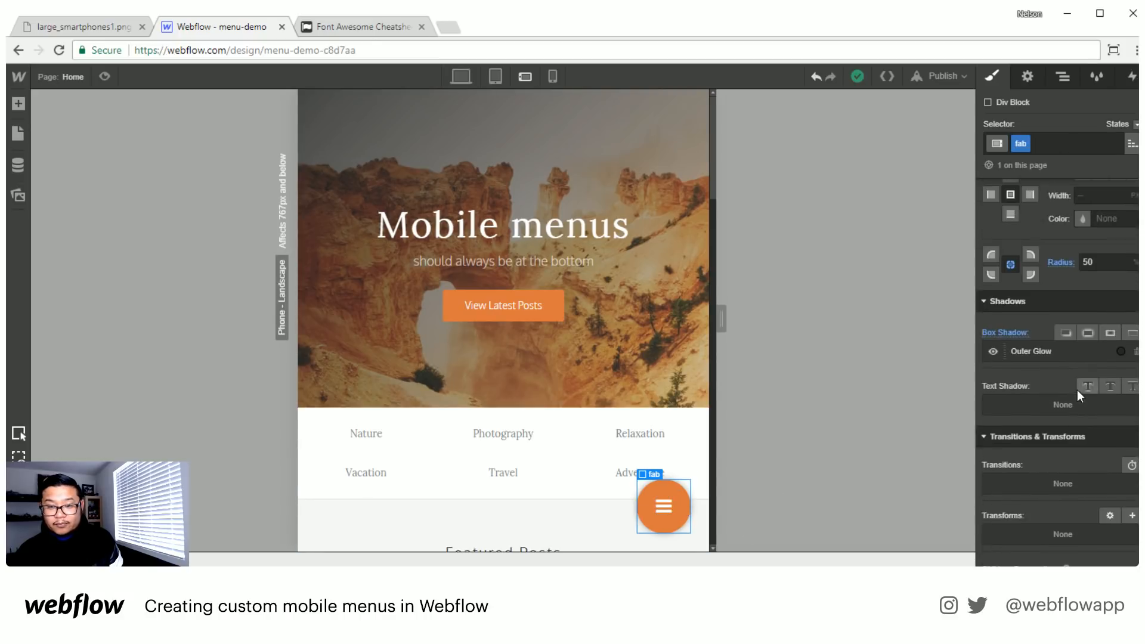
left_click(1089, 332)
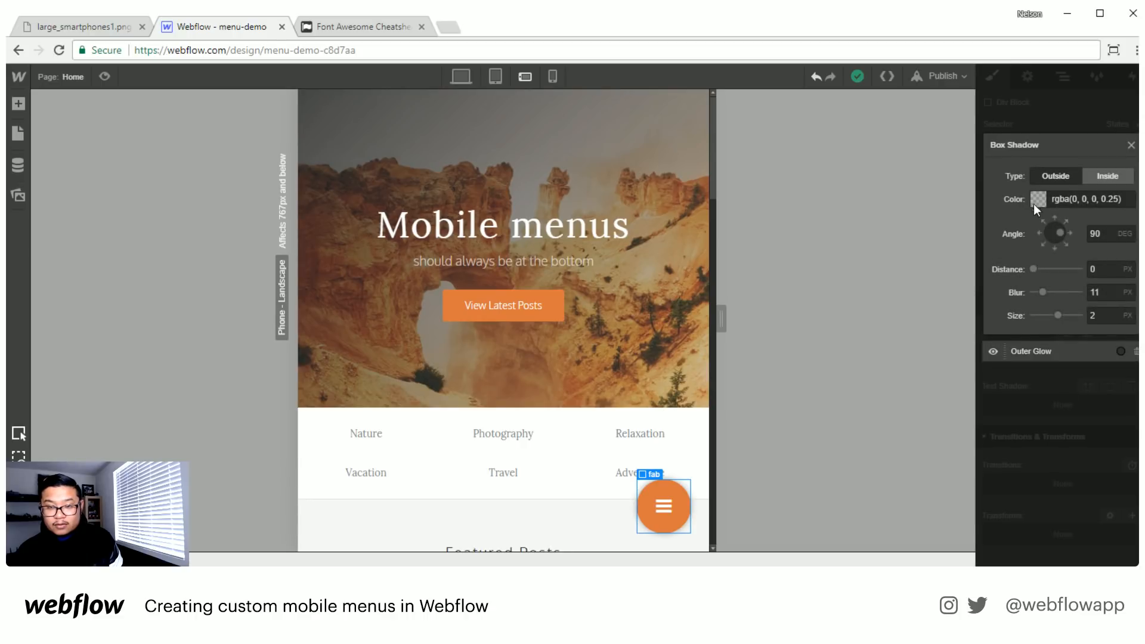
left_click(1038, 199)
left_click_drag(1129, 303, 1129, 320)
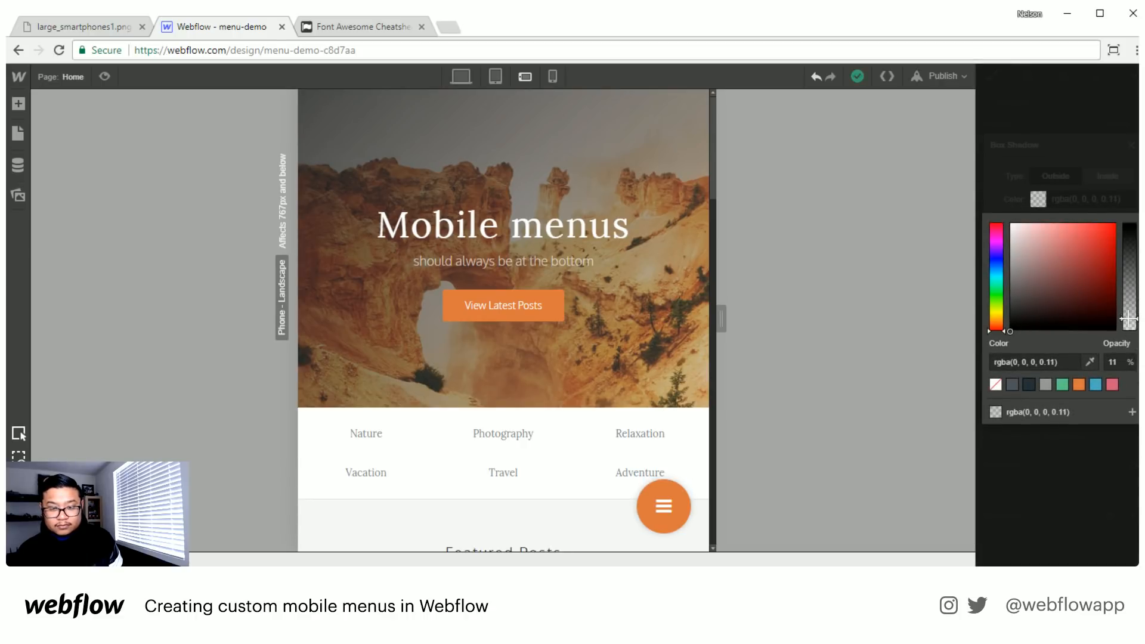
left_click(530, 494)
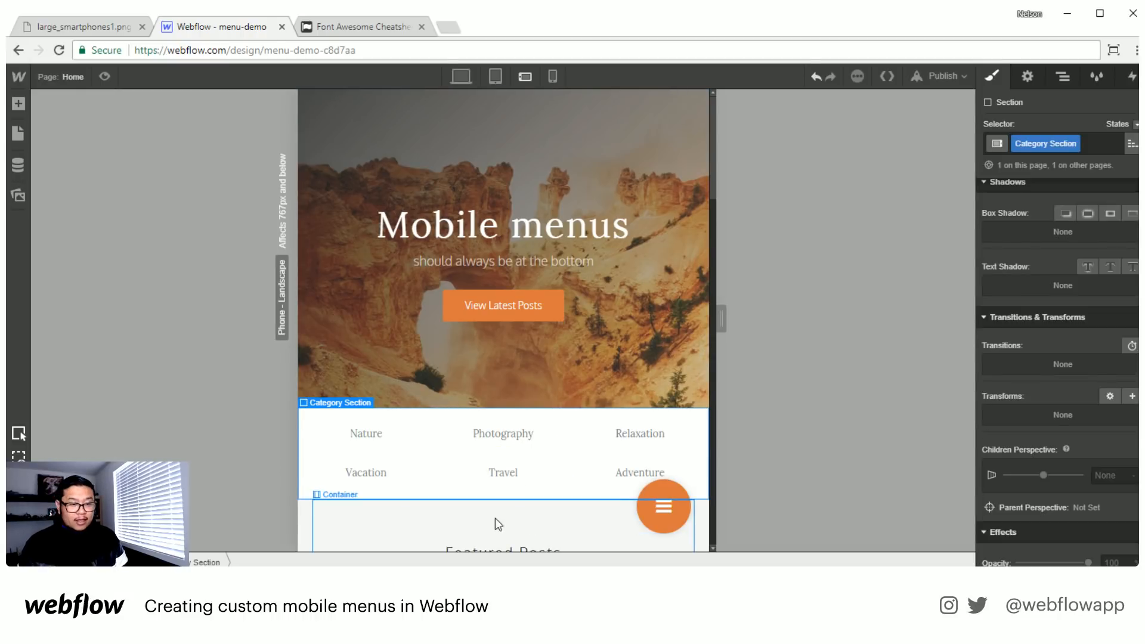
- Duplicate the bars icon text block inside the fab block
left_click(665, 482)
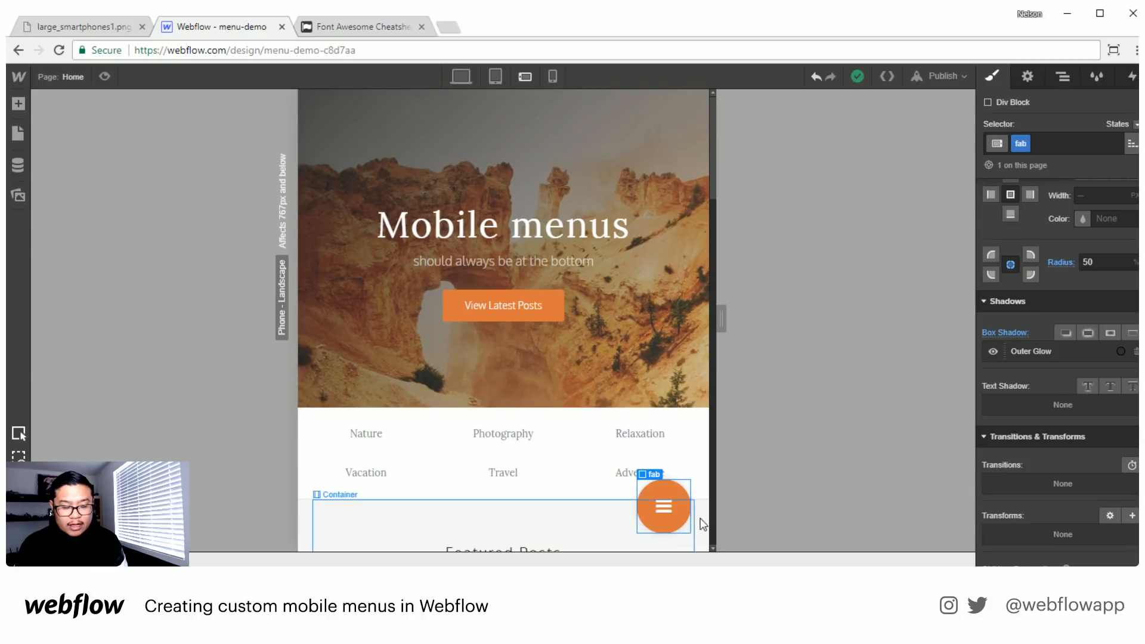
left_click(667, 509)
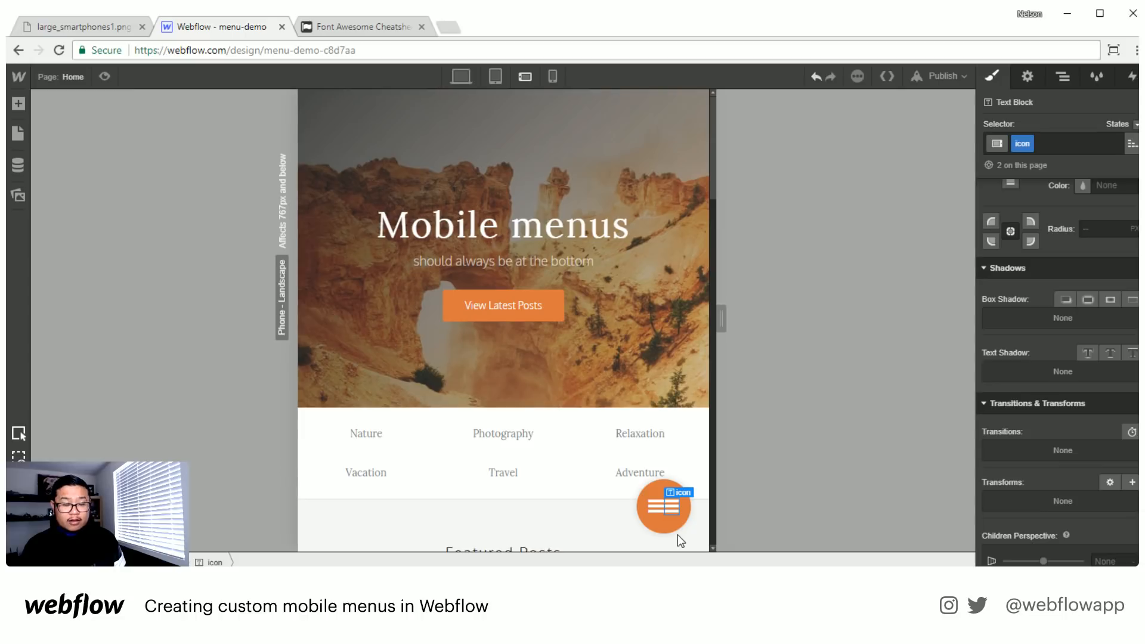
- Switch to the Font Awesome cheatsheet, search for "close" and copy the fa-close glyph
left_click(346, 27)
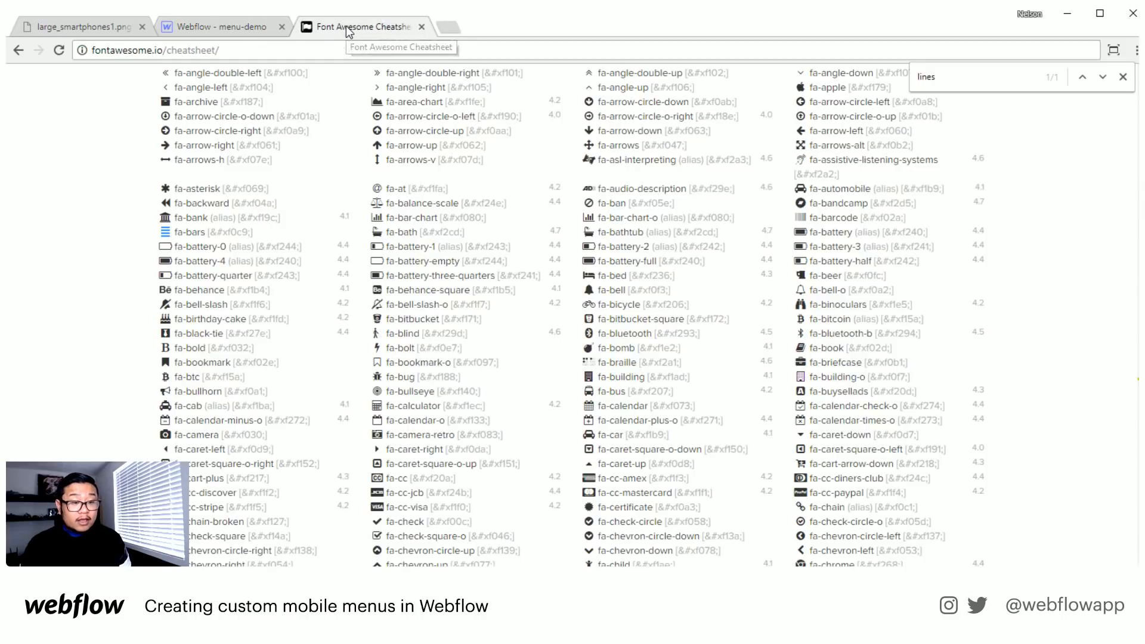
double_click(962, 75)
type("close")
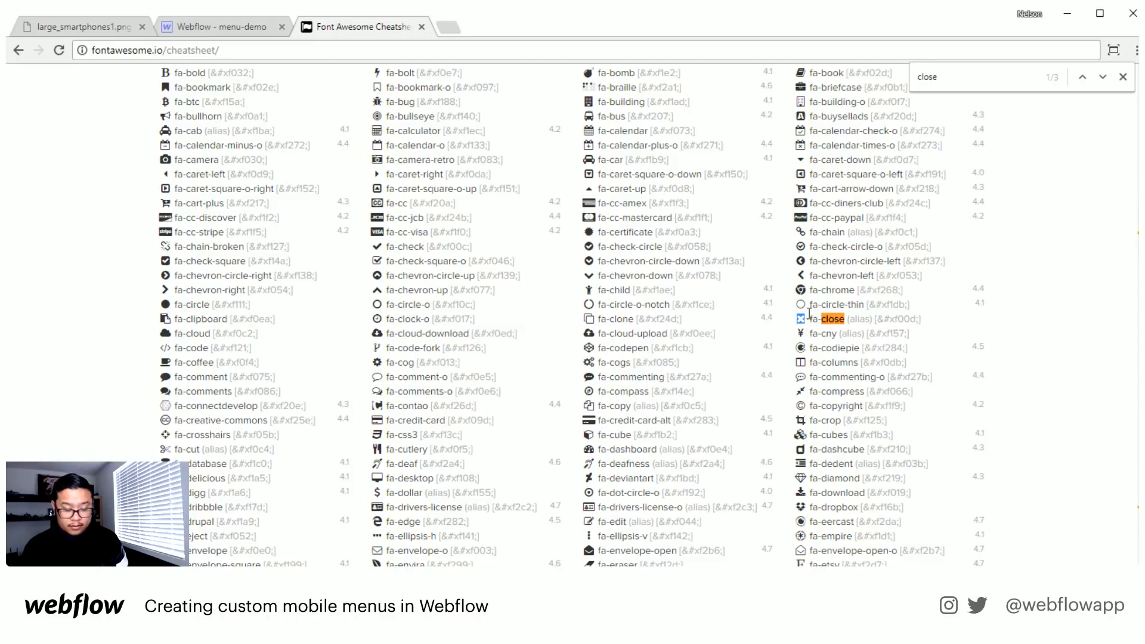
- Switch back to the Webflow menu-demo project and replace the second icon's bars glyph with the copied close glyph
left_click(207, 27)
double_click(668, 510)
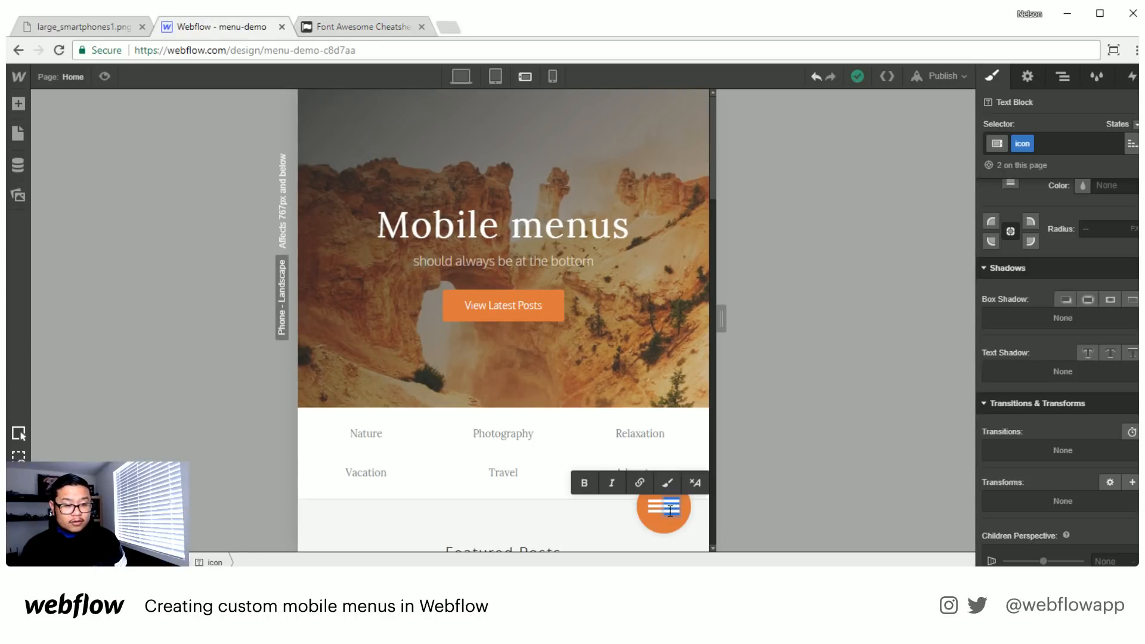
key("ctrl+v")
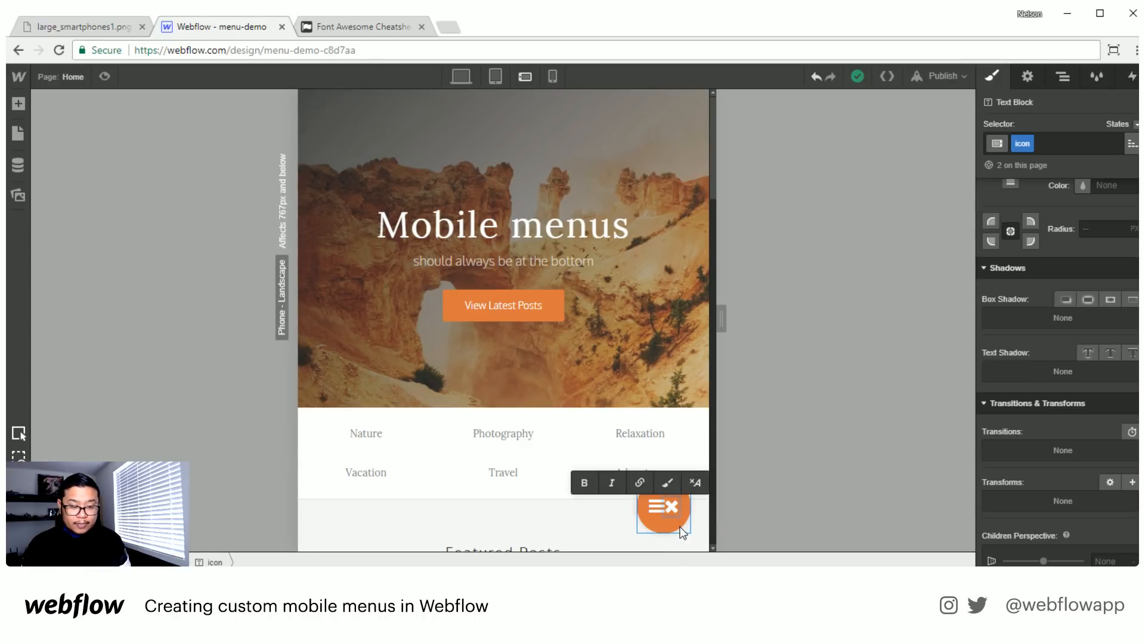
left_click(680, 526)
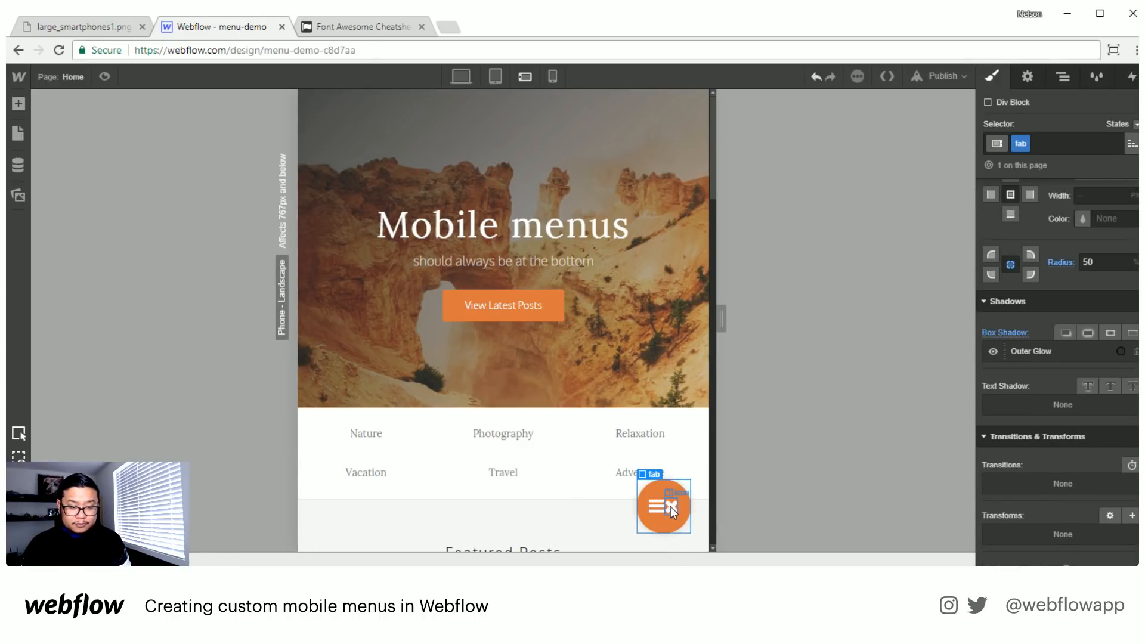
- Add the combo class "close" to the X icon and set its display to none
left_click(671, 506)
scroll(1067, 344, "up", 15)
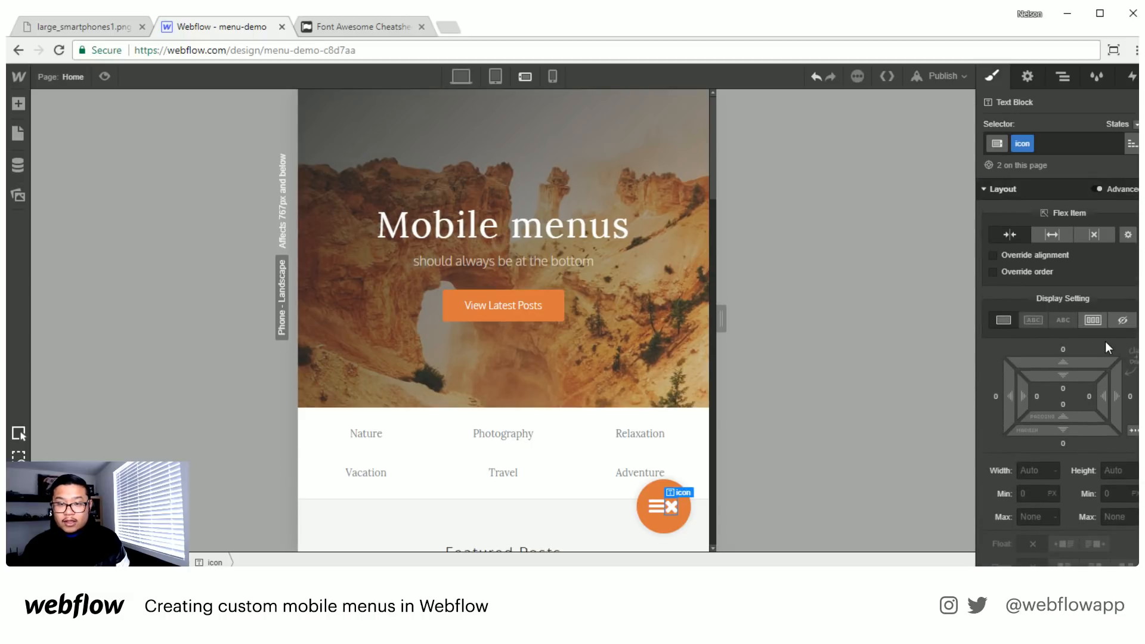
left_click(1068, 144)
type("close")
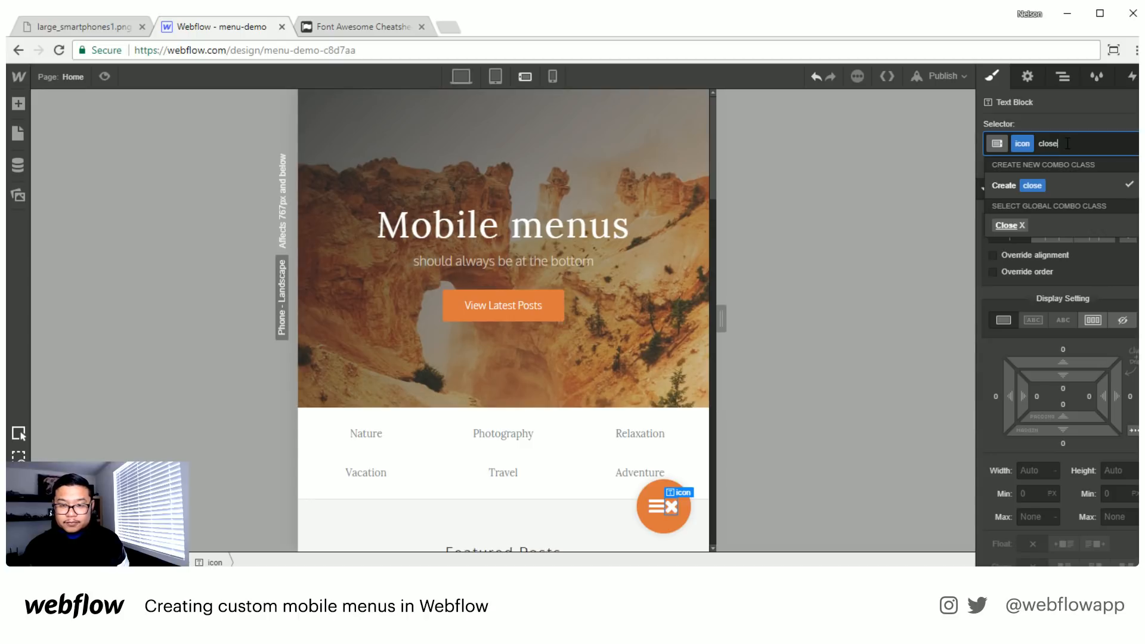
key("Return")
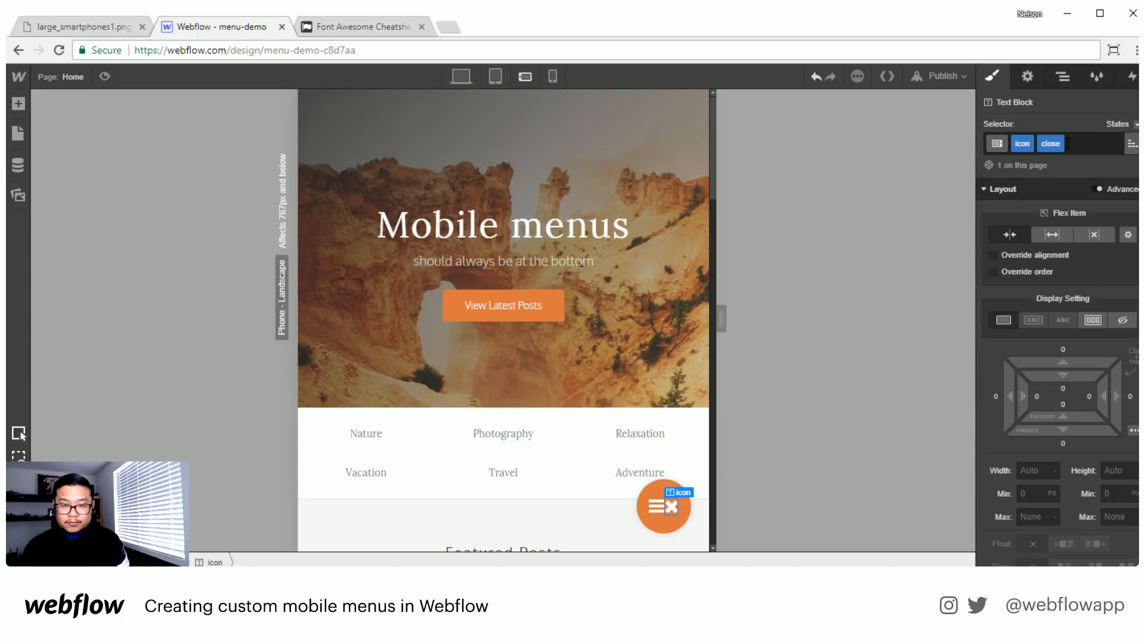
left_click(1126, 322)
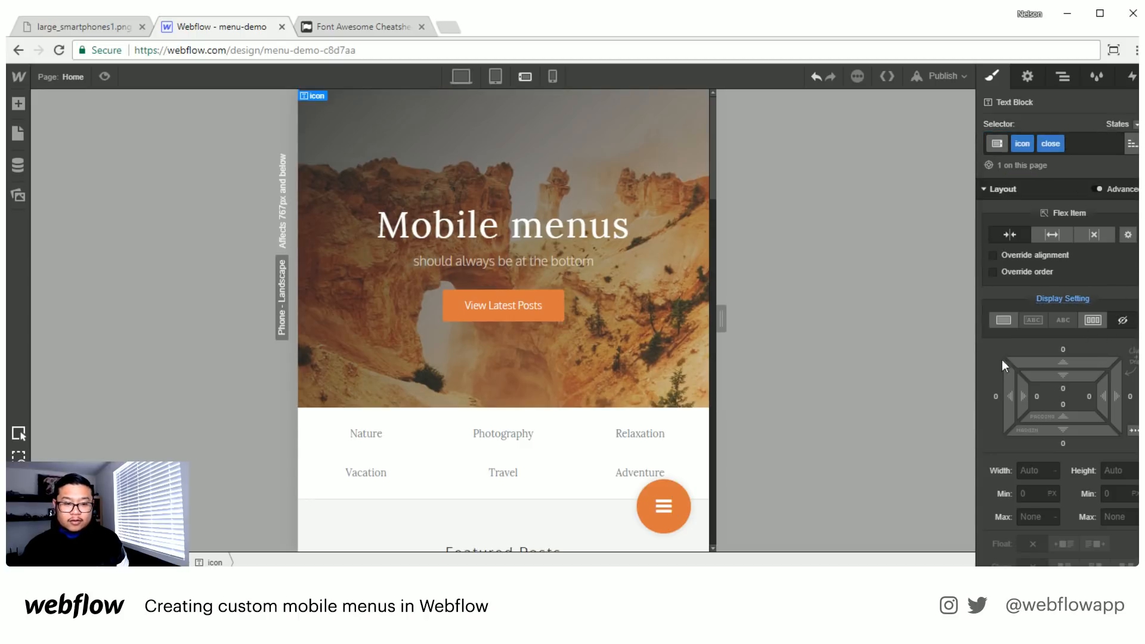
- Add a Mouse Click (Tap) interaction to the fab block that starts a new timed animation on the first click
left_click(679, 513)
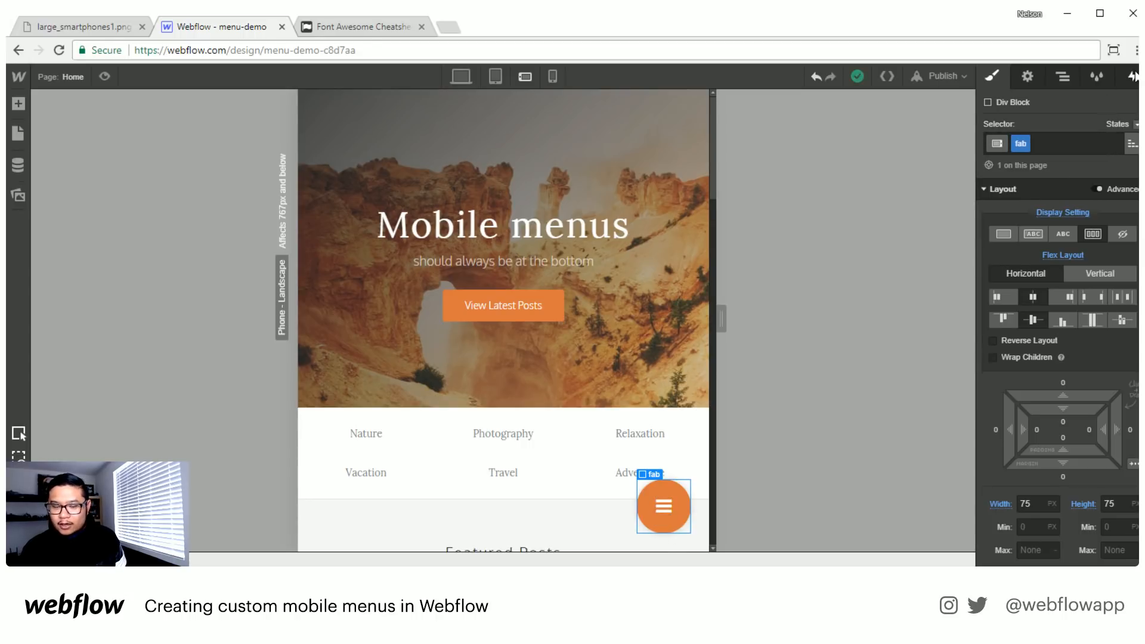
left_click(1133, 76)
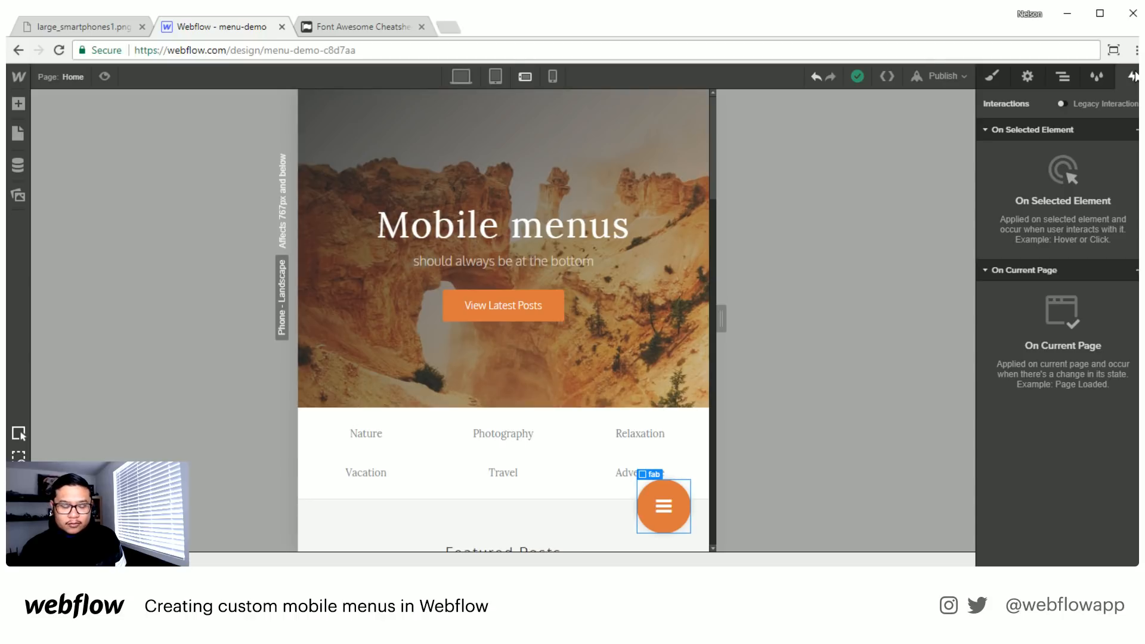
left_click(1136, 130)
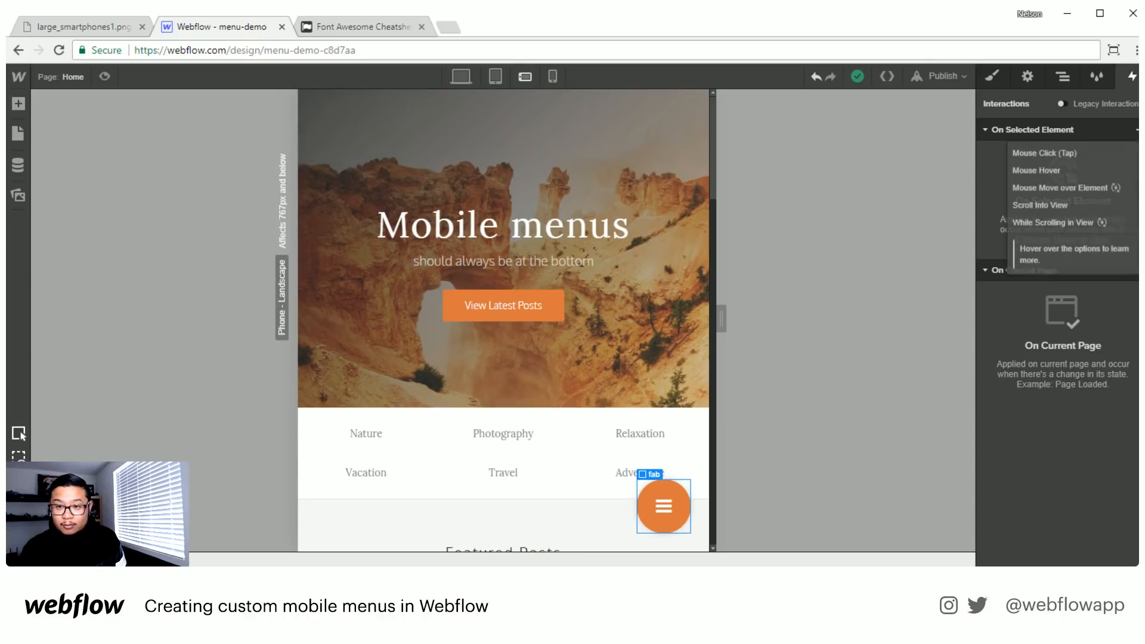
left_click(1065, 152)
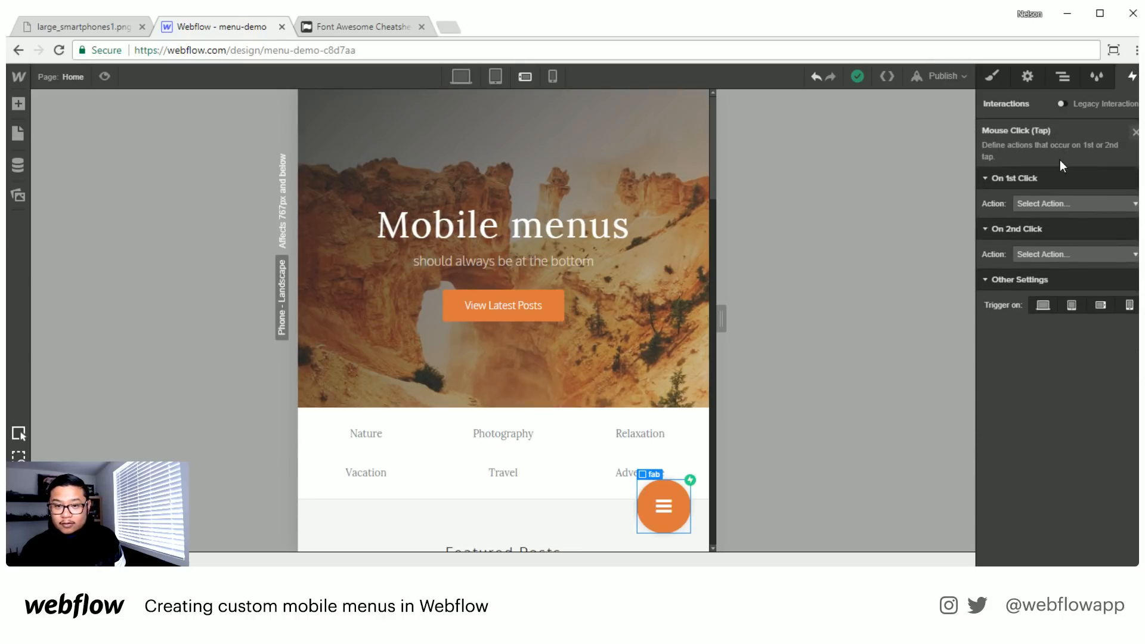
left_click(1064, 202)
left_click(1050, 239)
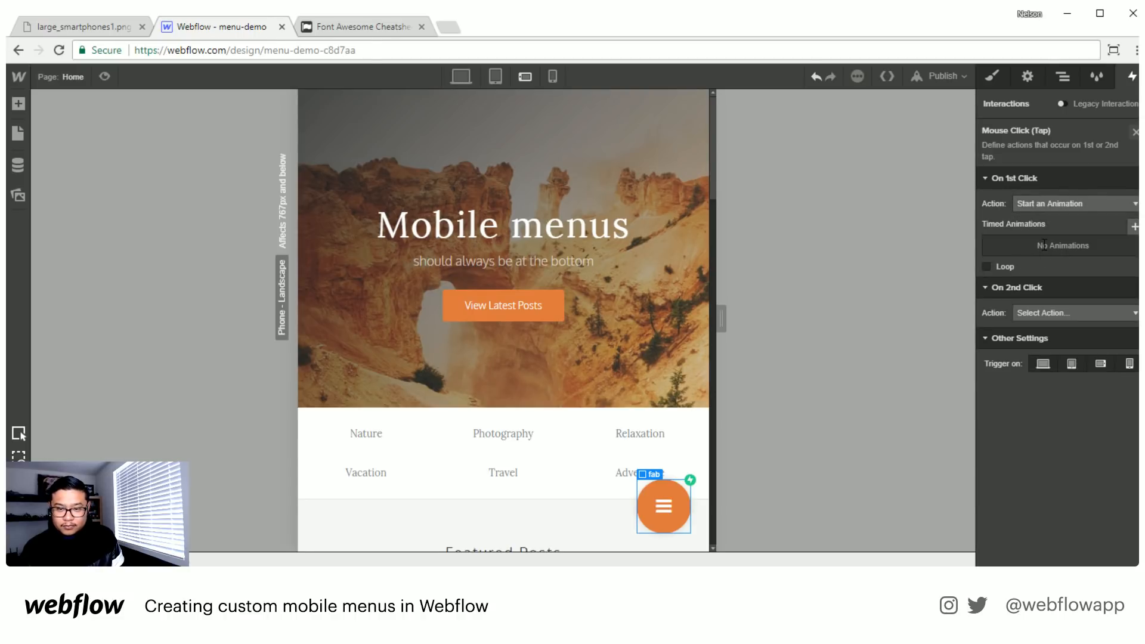
left_click(1135, 226)
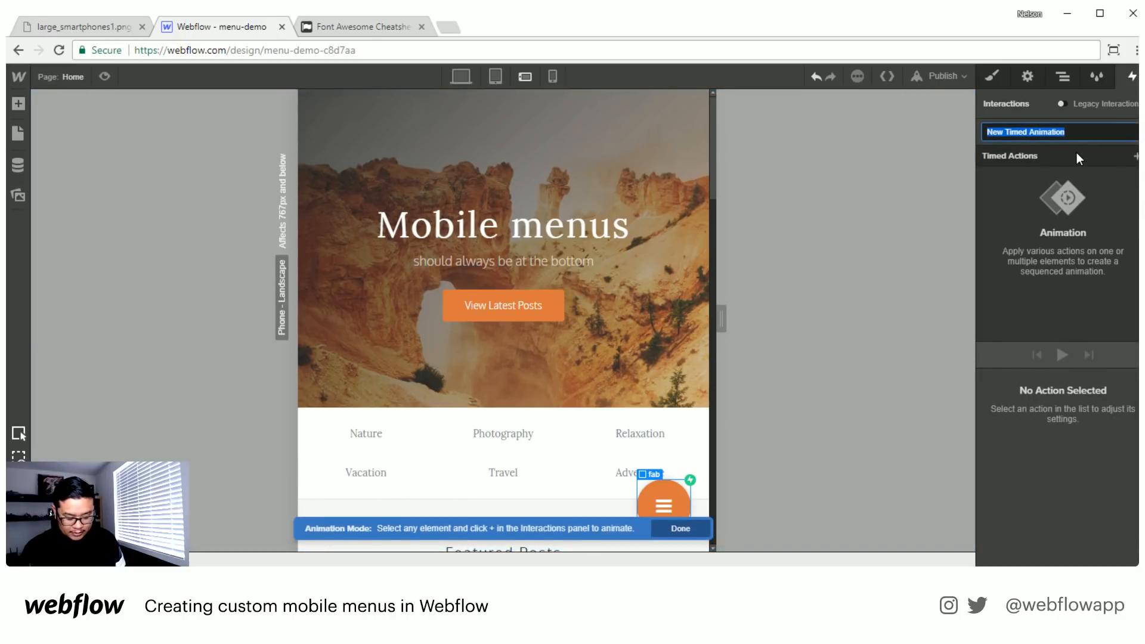
- Name the timed animation "open close fab" and add a Hide/Show action that sets the bars icon's display to none
type("open close fab")
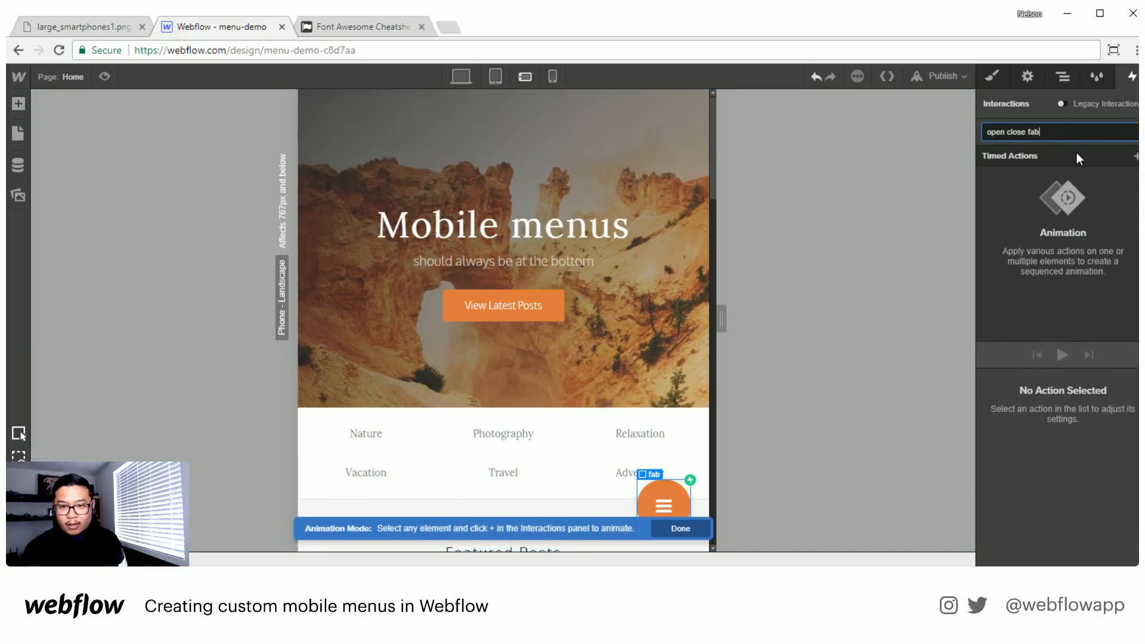
key("Return")
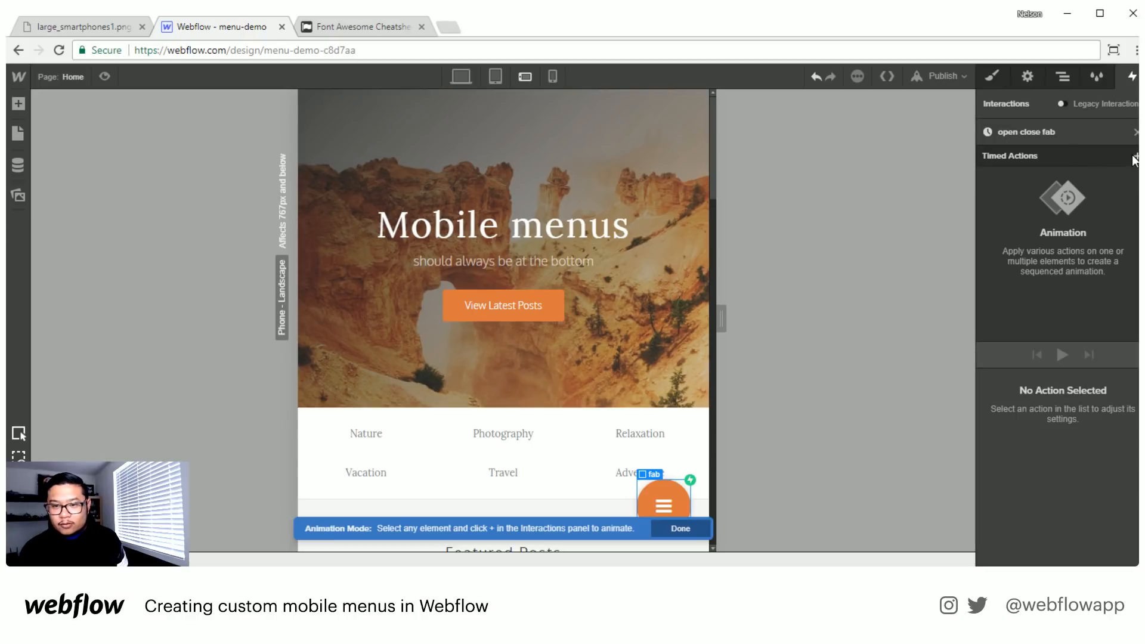
left_click(1135, 157)
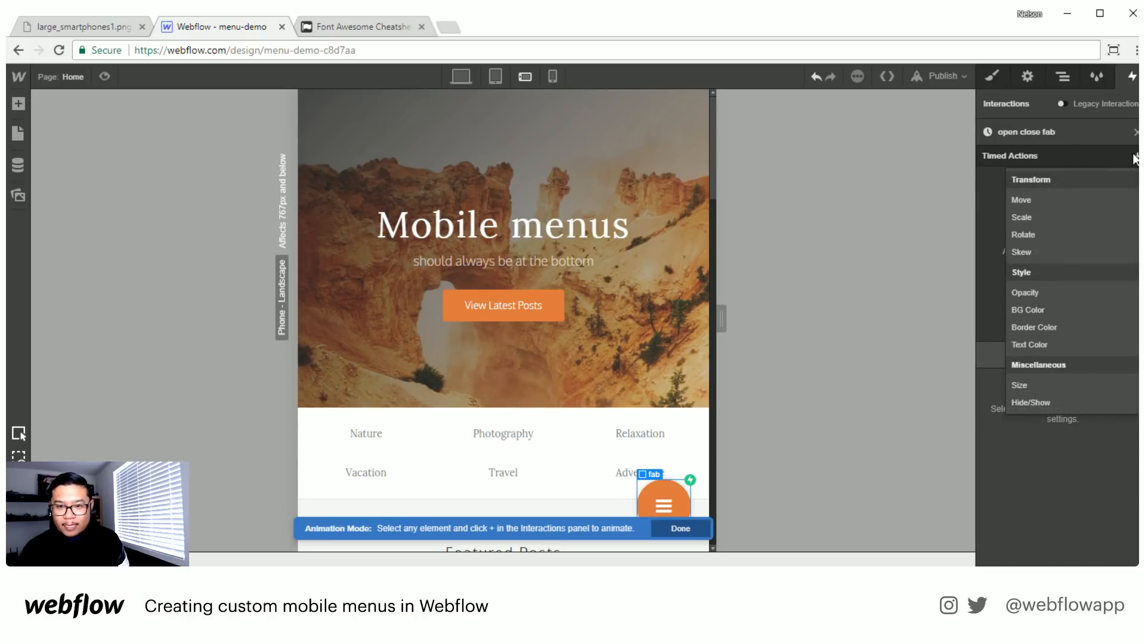
left_click(1072, 152)
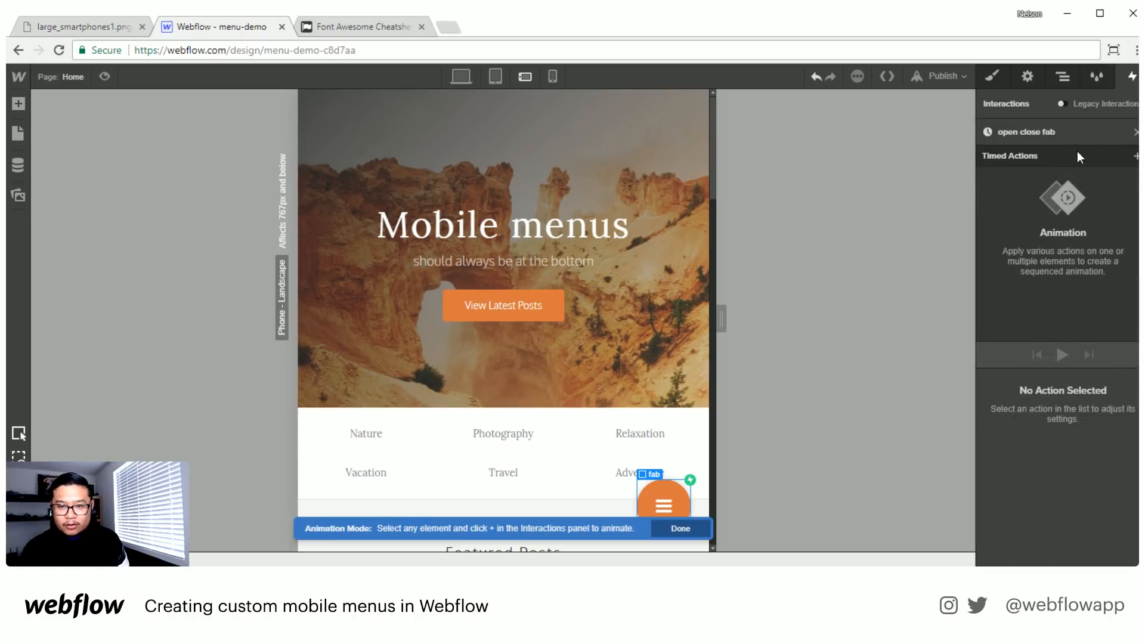
left_click(664, 512)
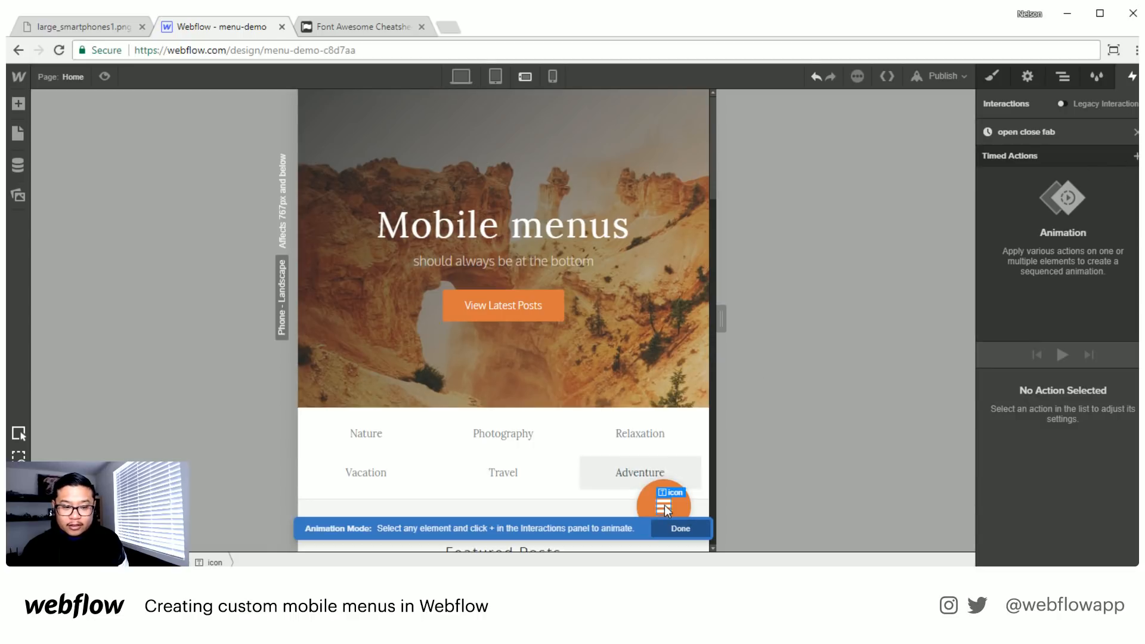
left_click(1136, 155)
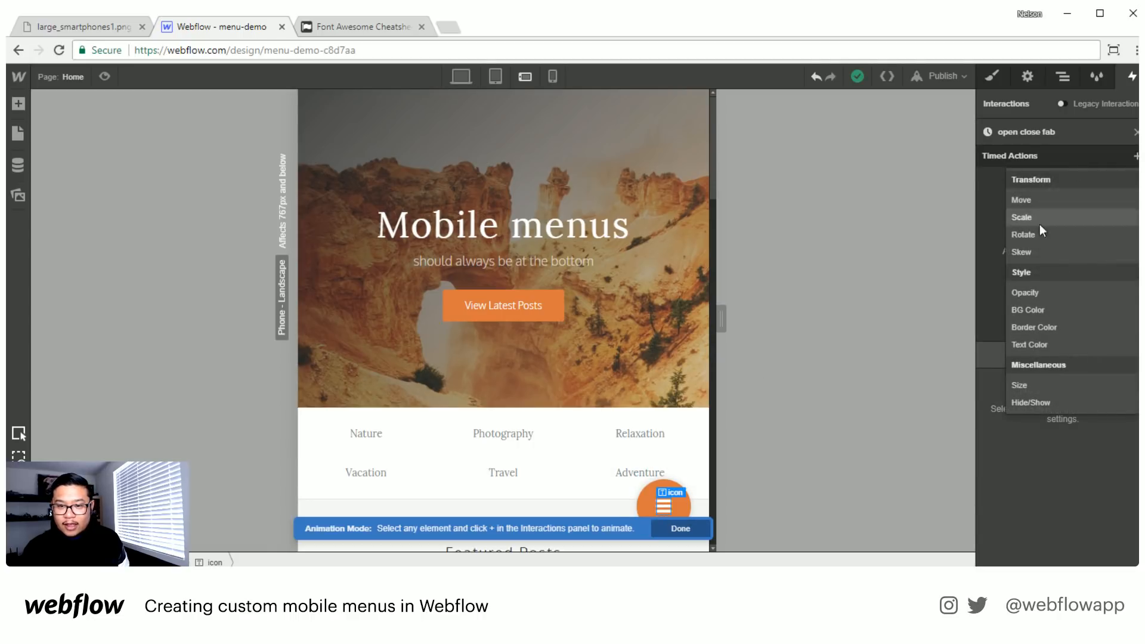
left_click(1031, 403)
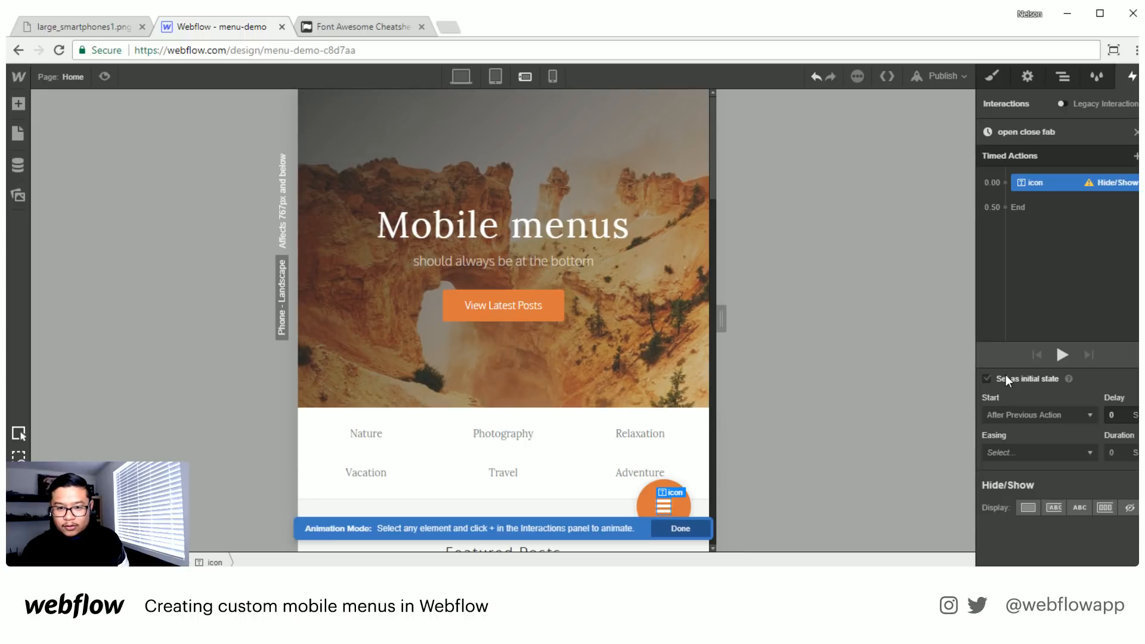
left_click(1129, 508)
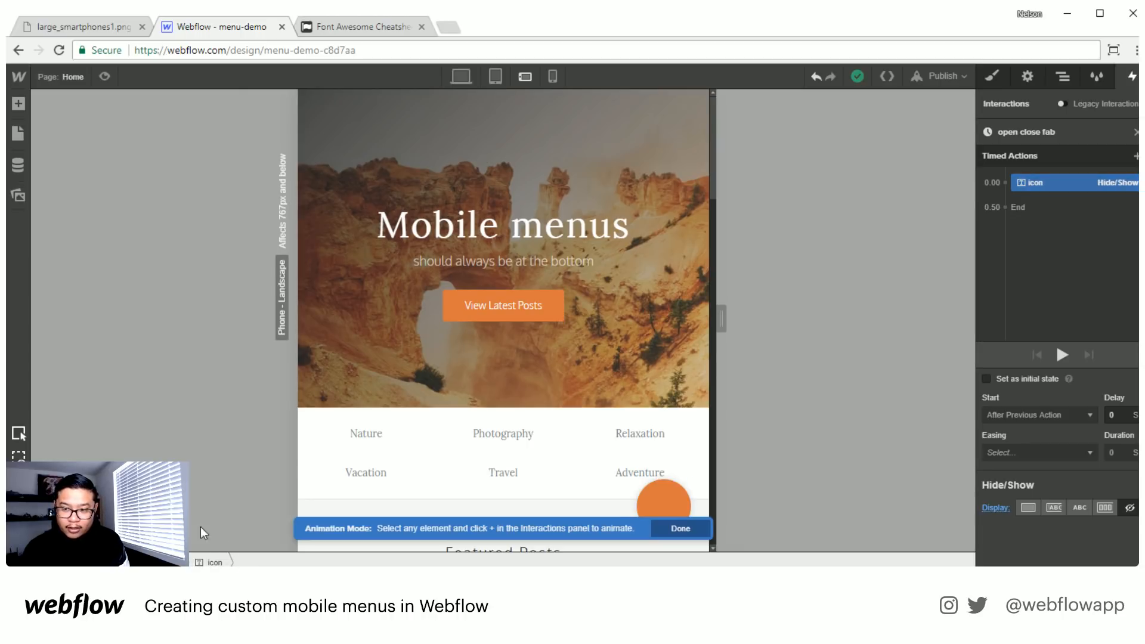
- Add a second Hide/Show action that sets the close icon's display to block, play the animation and leave its editor
left_click(206, 562)
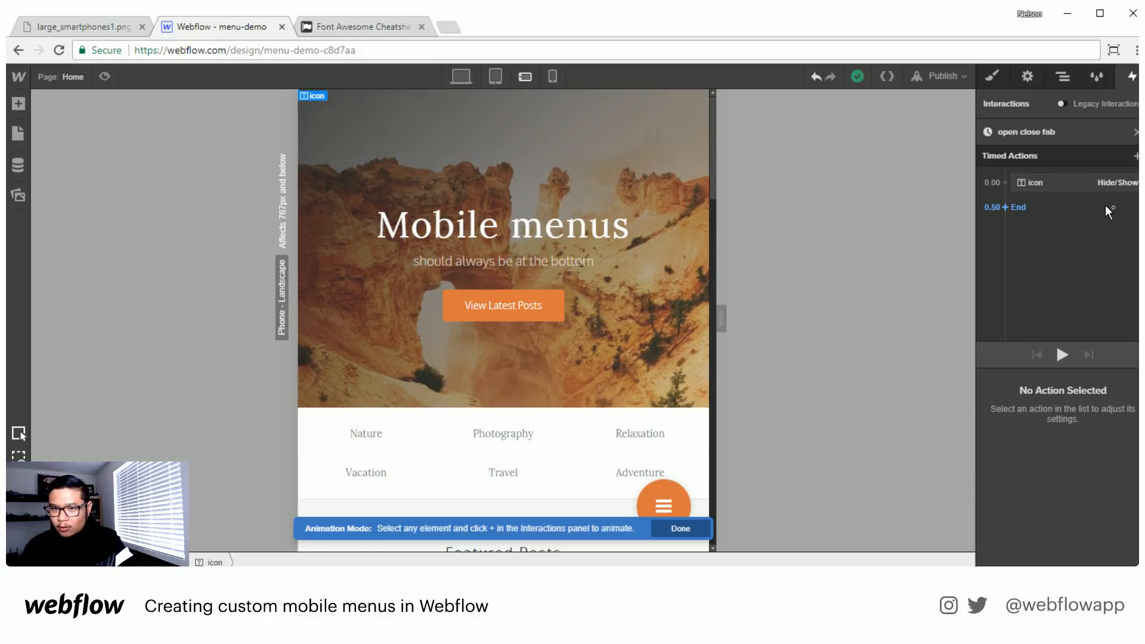
left_click(1136, 156)
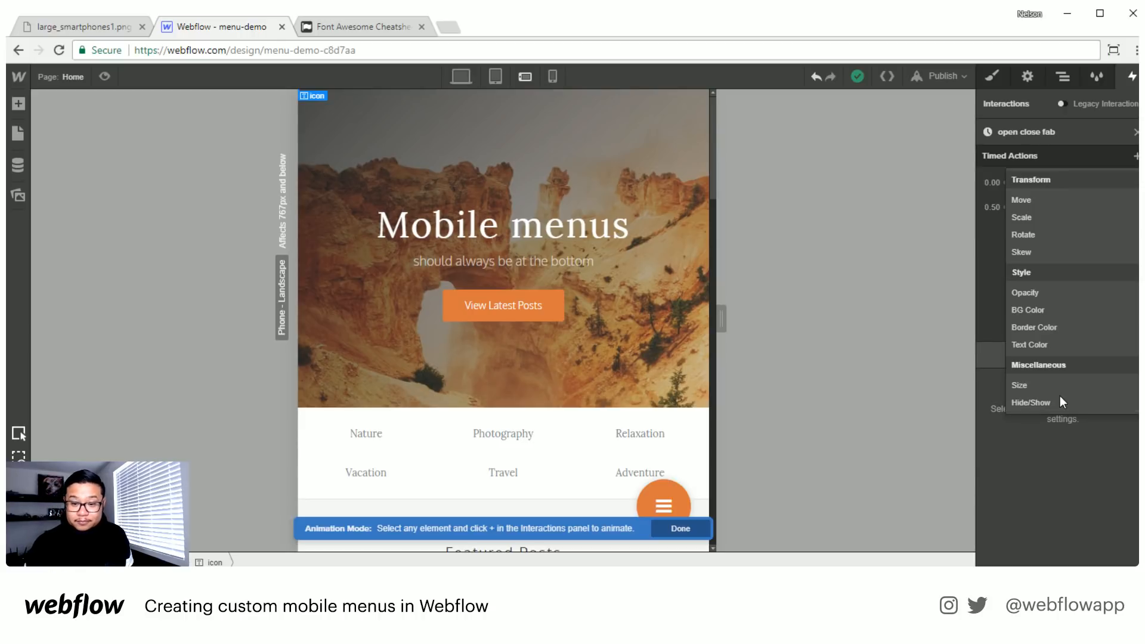
left_click(1032, 401)
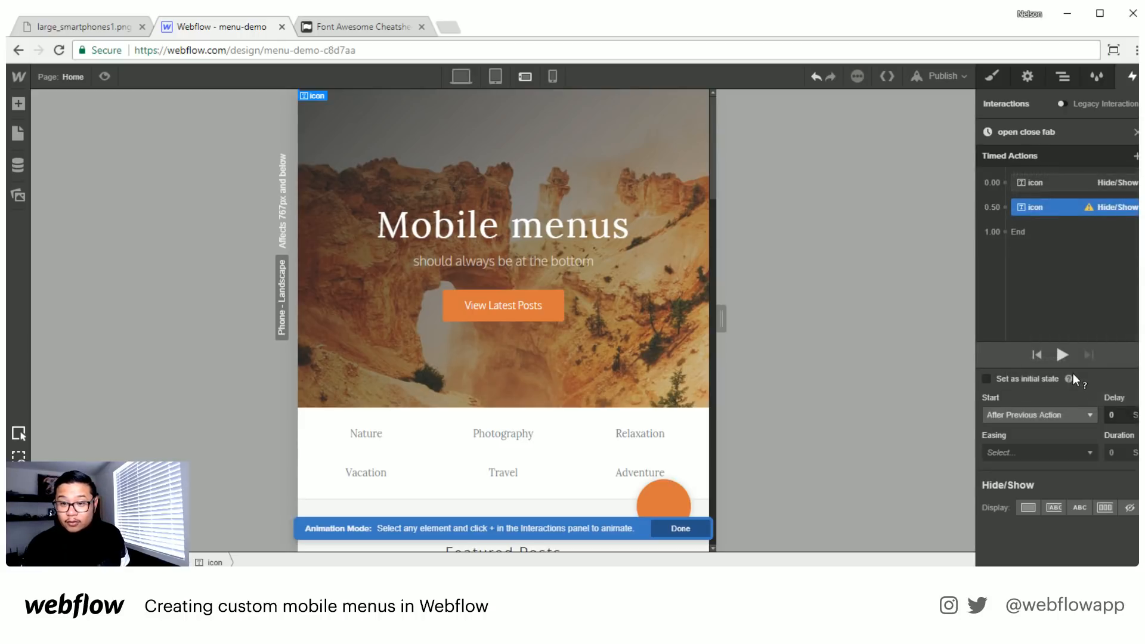
left_click(1028, 508)
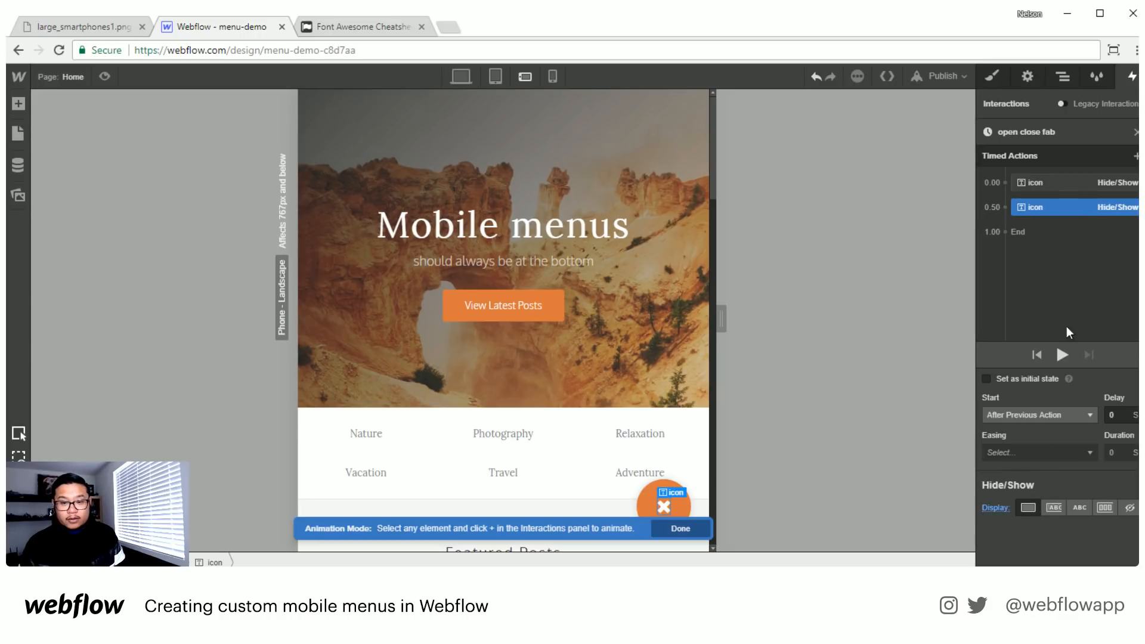
left_click(1063, 354)
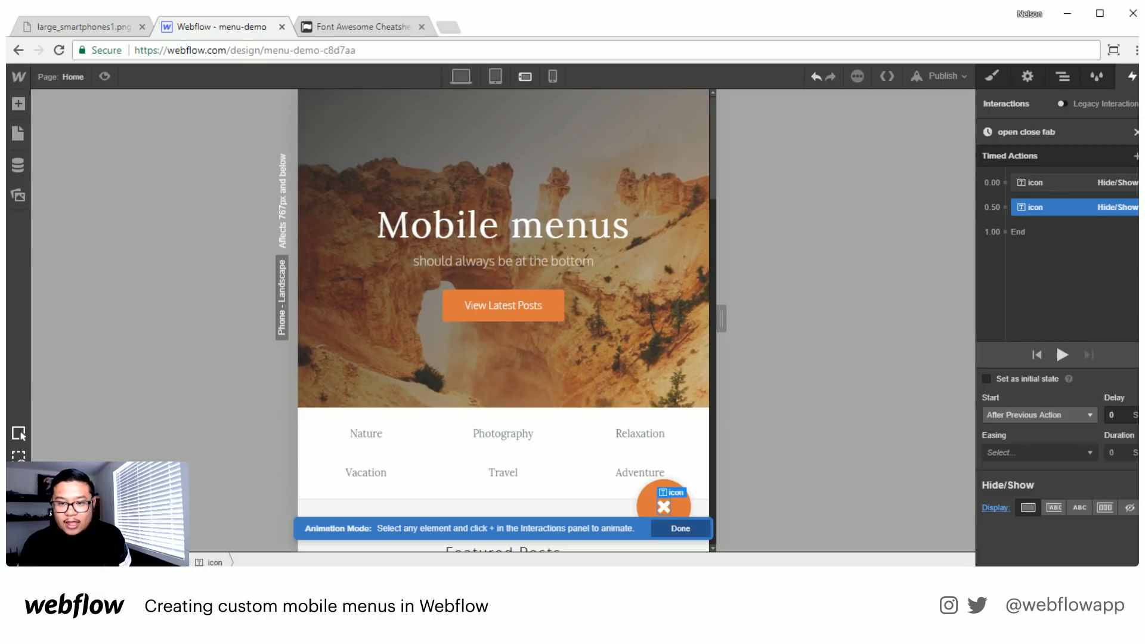
left_click(1135, 132)
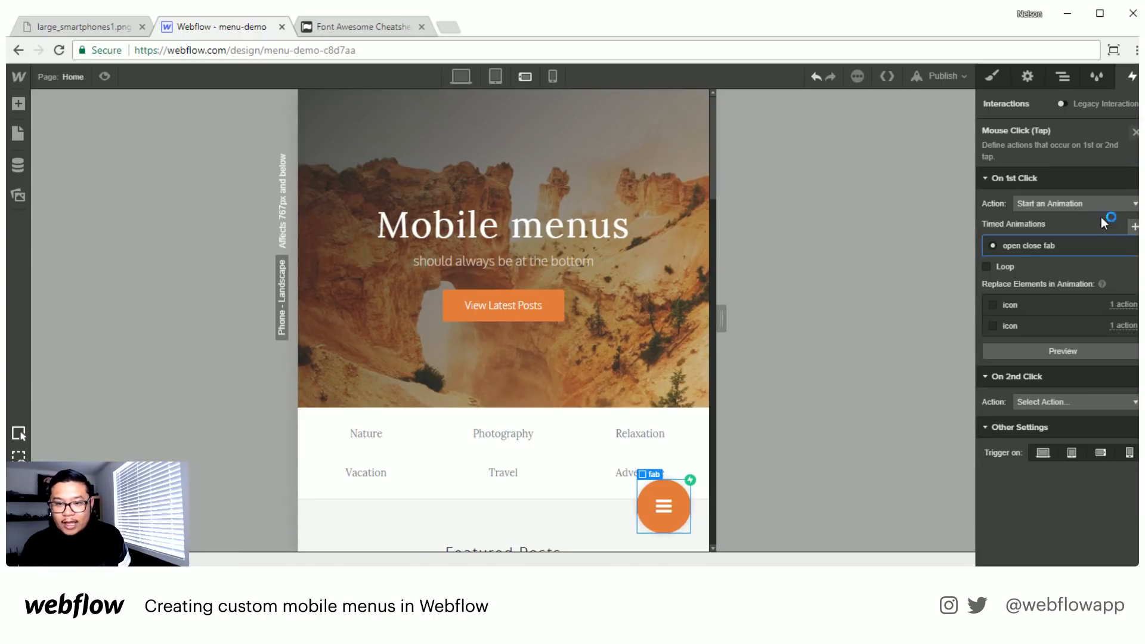
- Set the fab's second click to start an animation, duplicate "open close fab" and assign the duplicate to it
left_click(1062, 402)
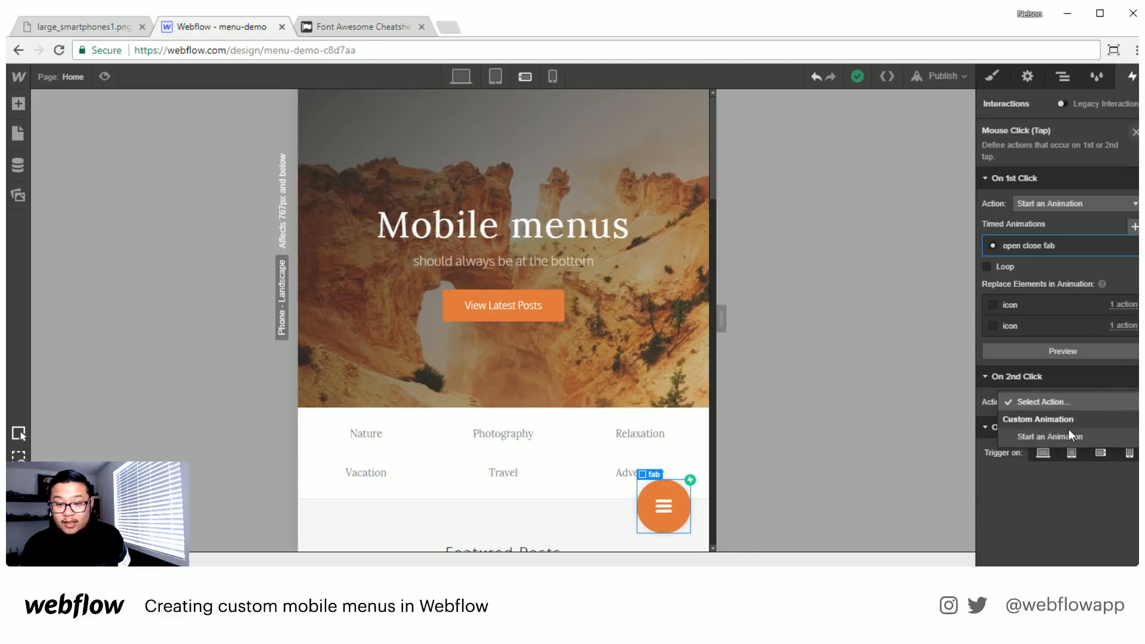
left_click(1070, 435)
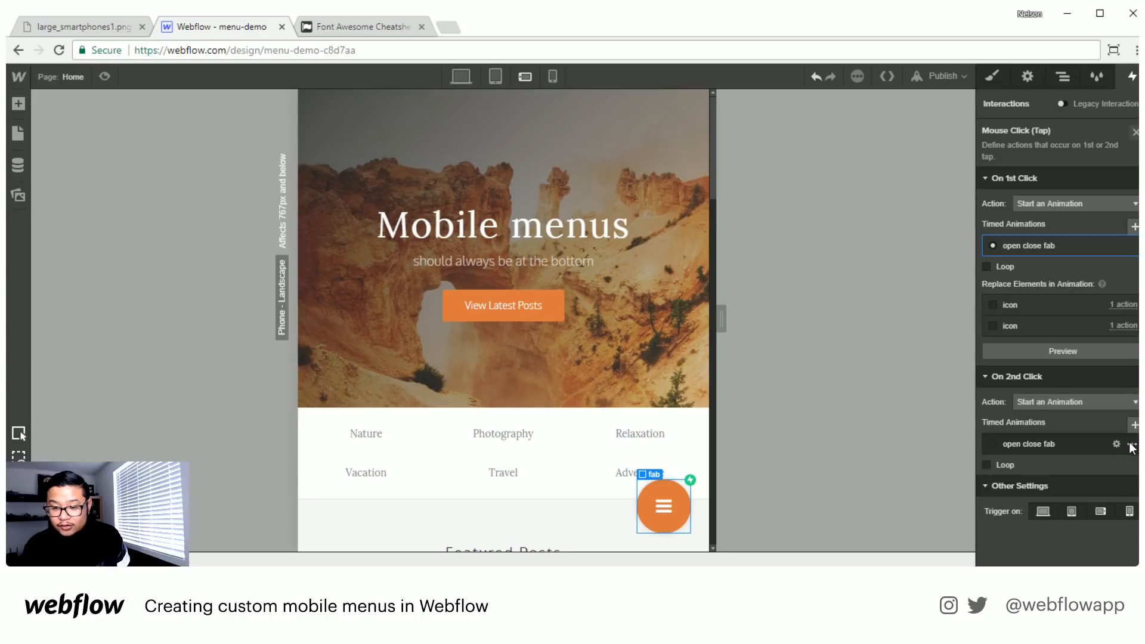
left_click(1133, 448)
left_click(1103, 498)
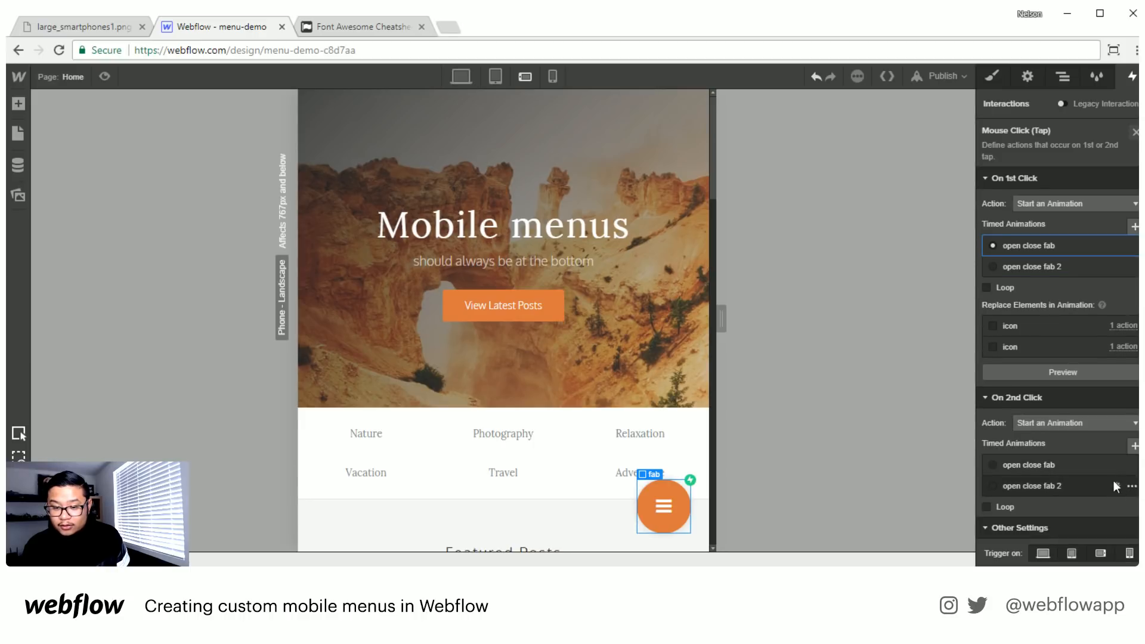
left_click(1056, 488)
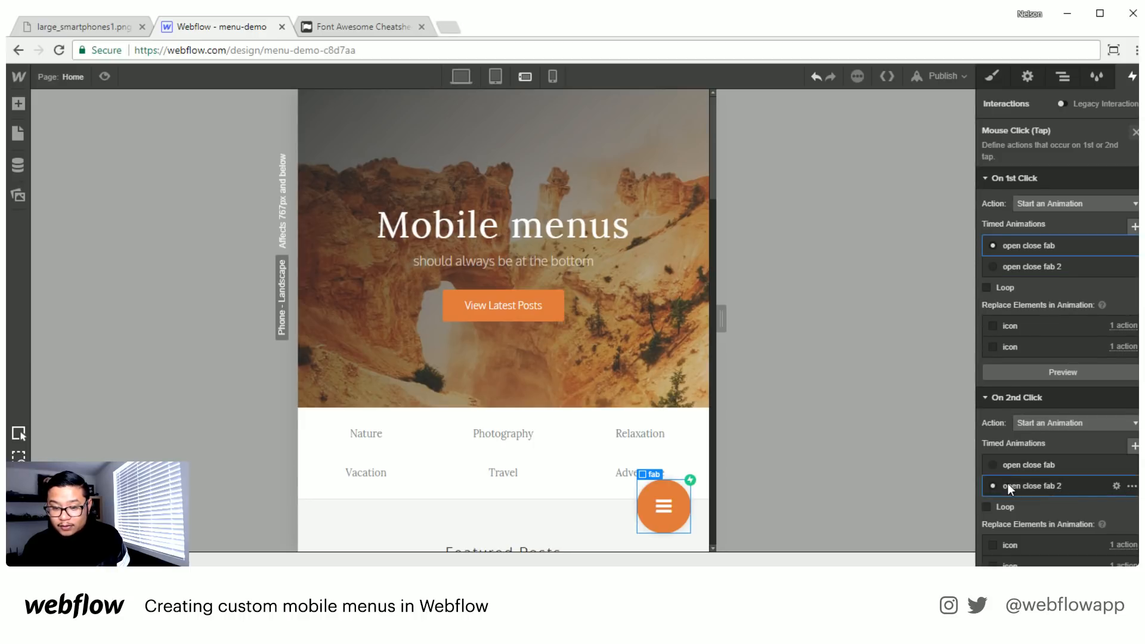
- In "open close fab 2", set the bars icon's display to block and the close icon's display to none, and finish editing
left_click(1054, 489)
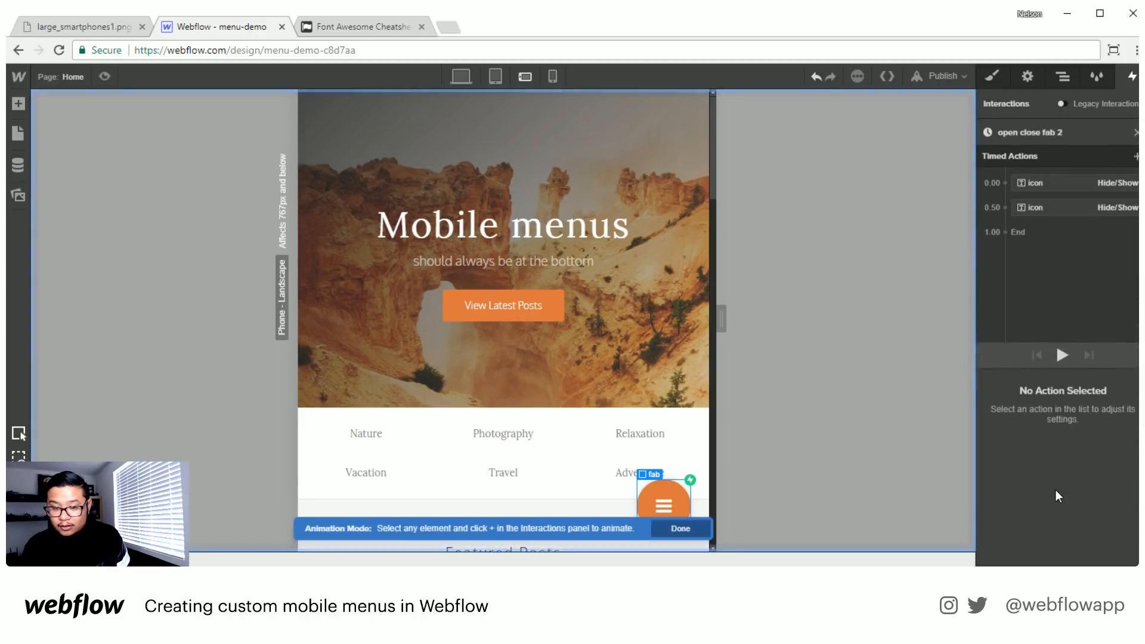
left_click(1032, 182)
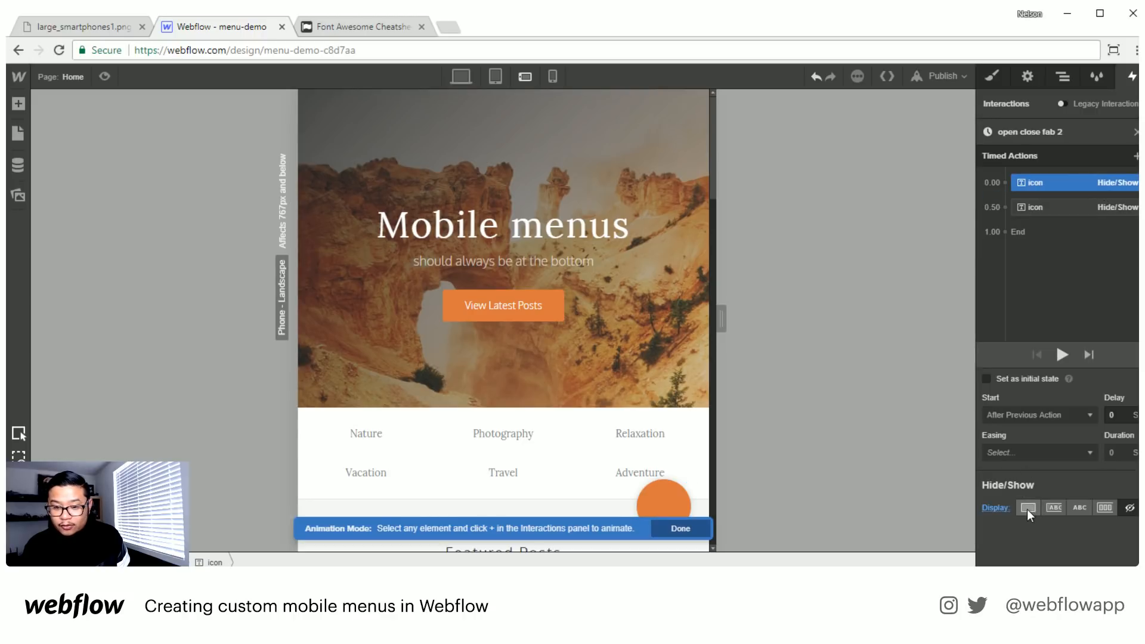
left_click(1028, 508)
left_click(1037, 209)
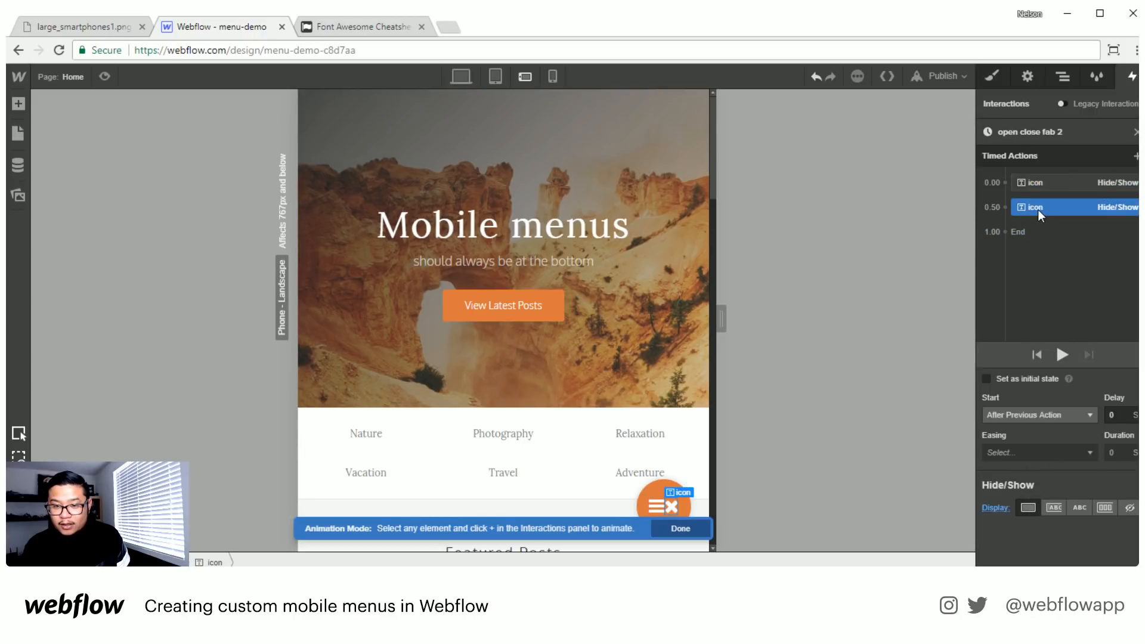
left_click(1130, 507)
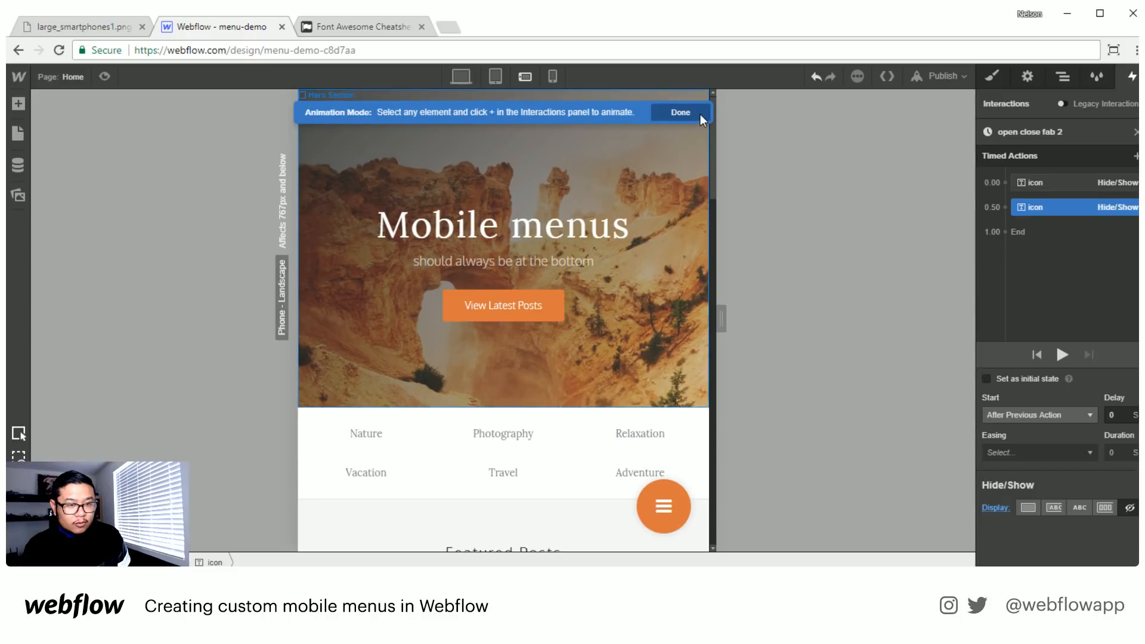
left_click(698, 115)
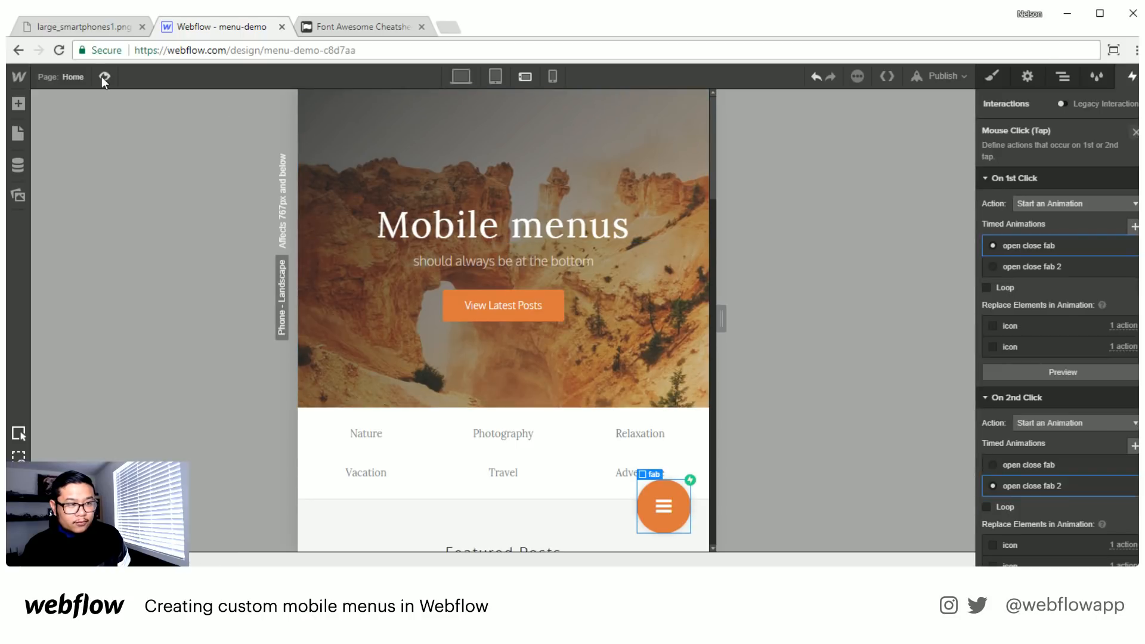
- Preview the page, test the fab button's icon swap and return to the designer
left_click(104, 76)
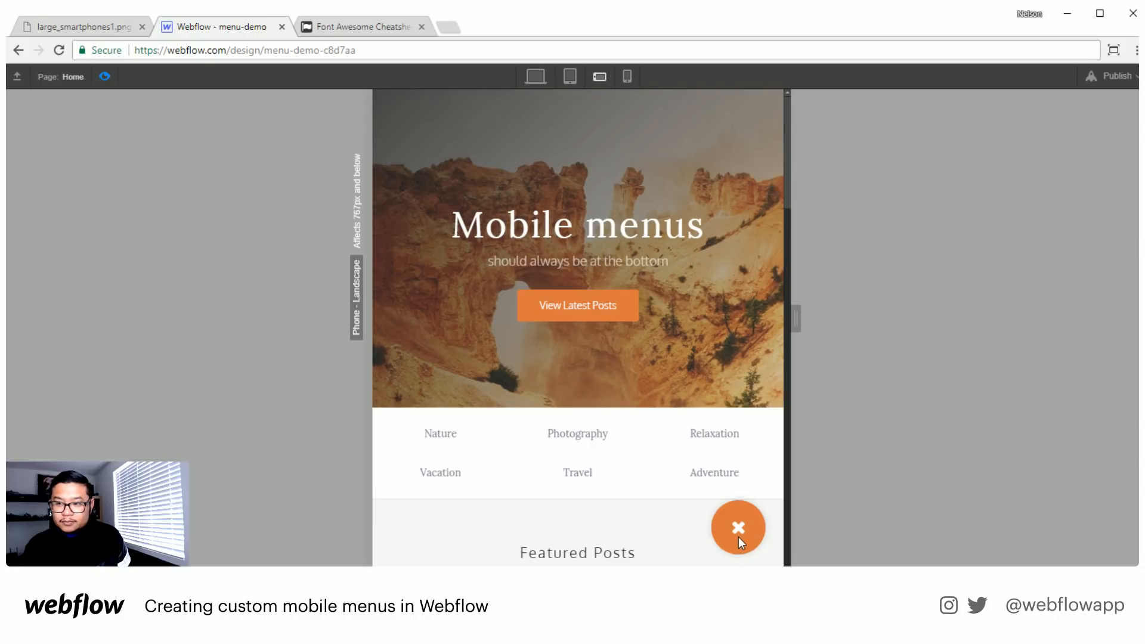
left_click(738, 536)
left_click(111, 80)
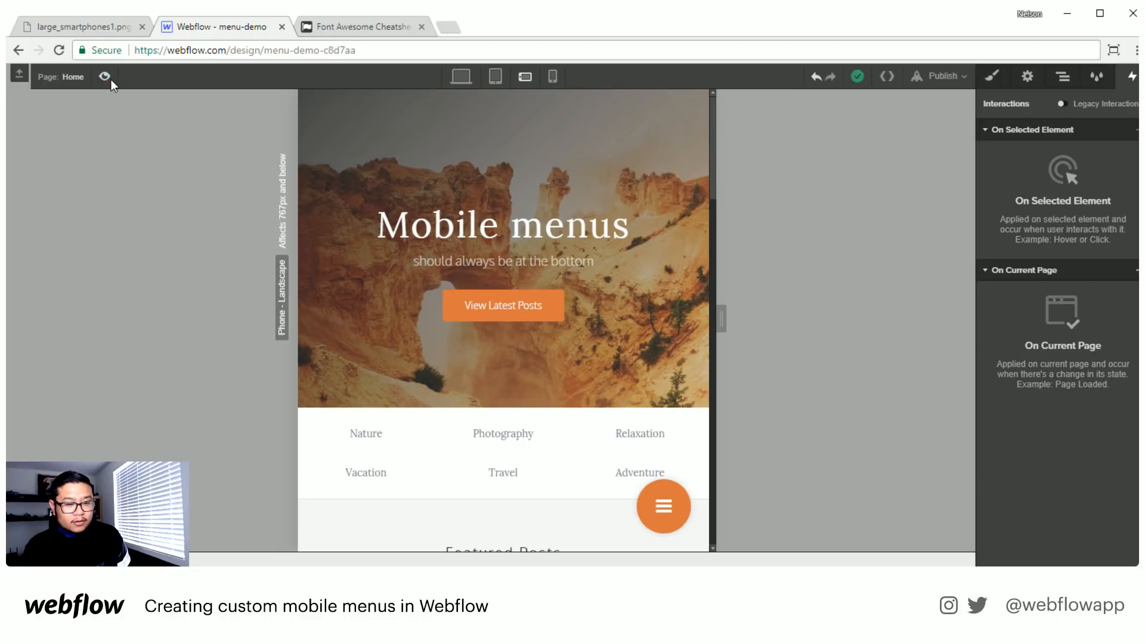
- Set the fab block's cursor style to pointer
left_click(645, 509)
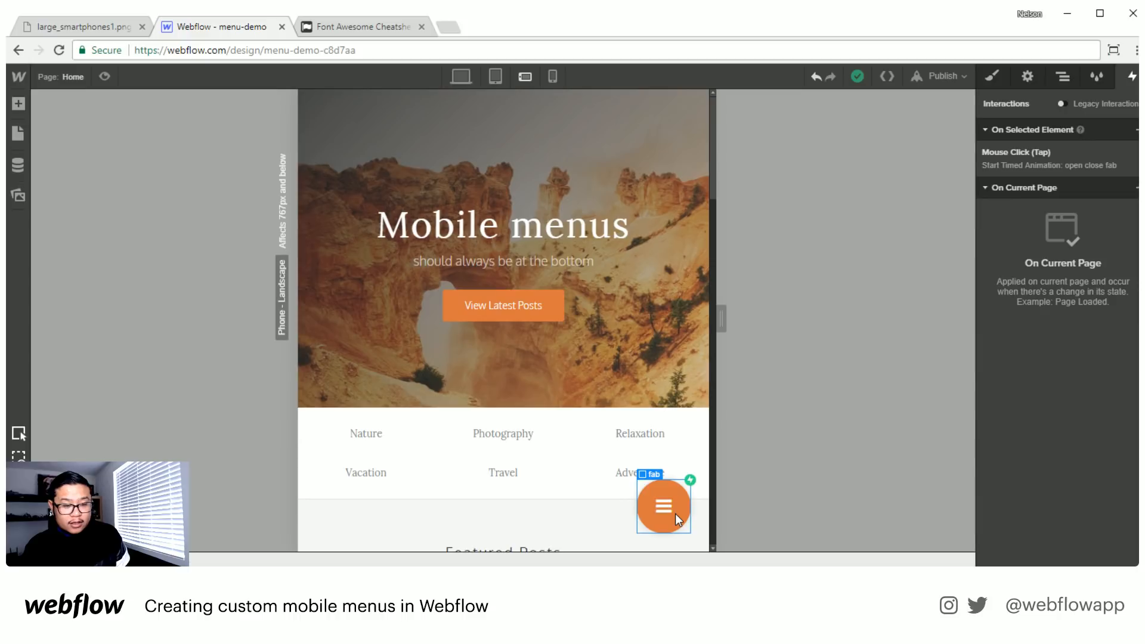
left_click(999, 76)
scroll(1077, 416, "down", 3)
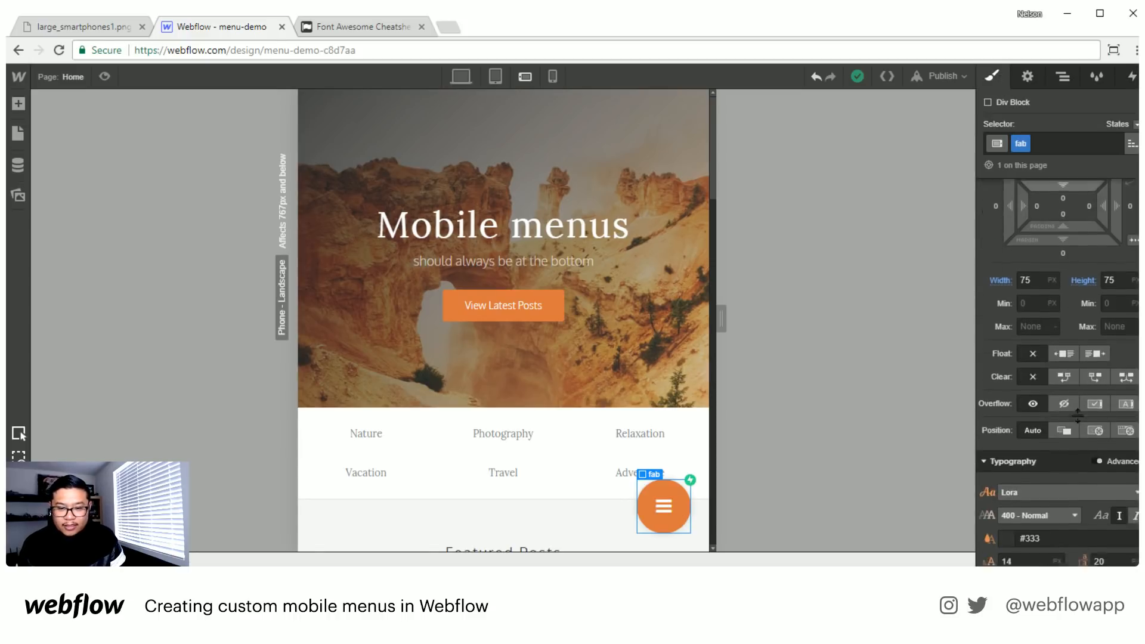
scroll(1078, 416, "down", 8)
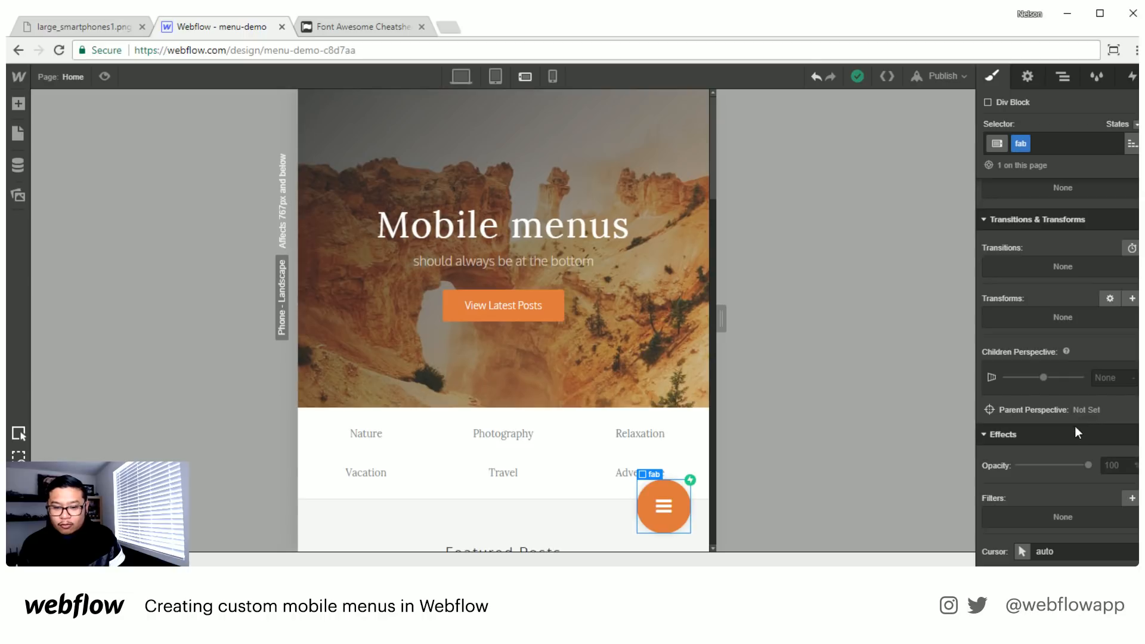
left_click(1022, 551)
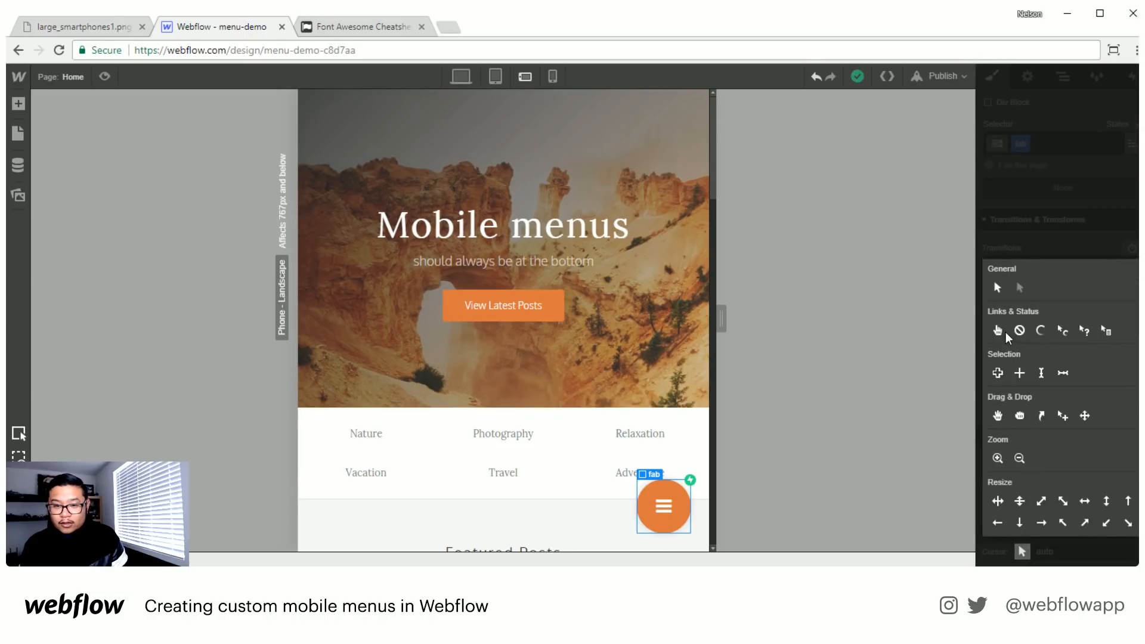
left_click(1002, 331)
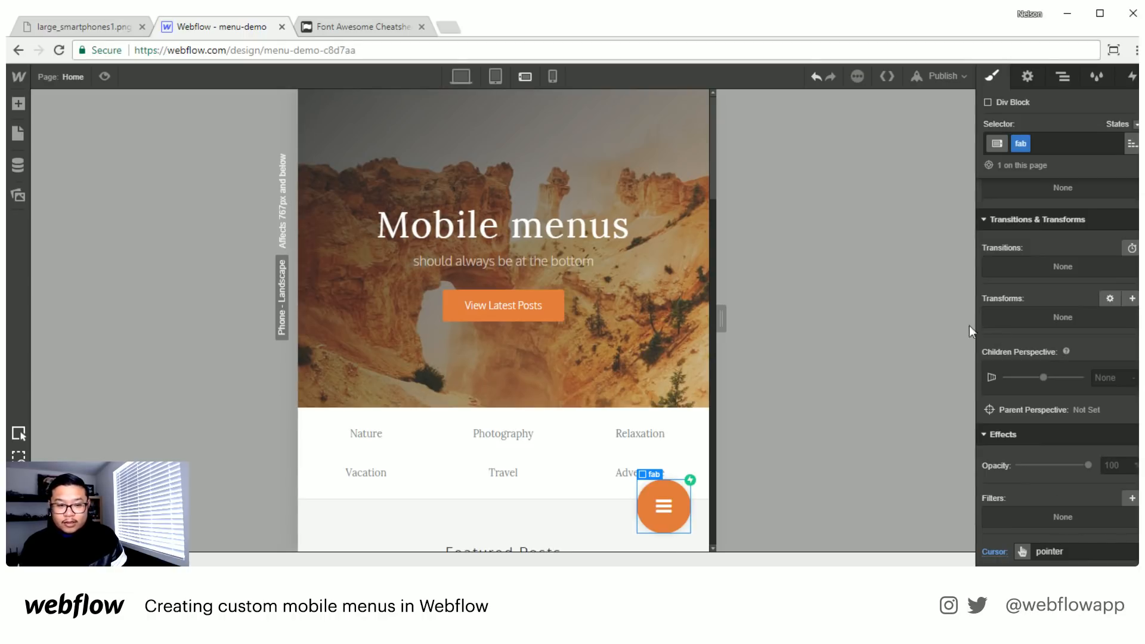
- Preview the page again, toggle the fab button repeatedly to check its pointer cursor and icons, and exit the preview
left_click(104, 76)
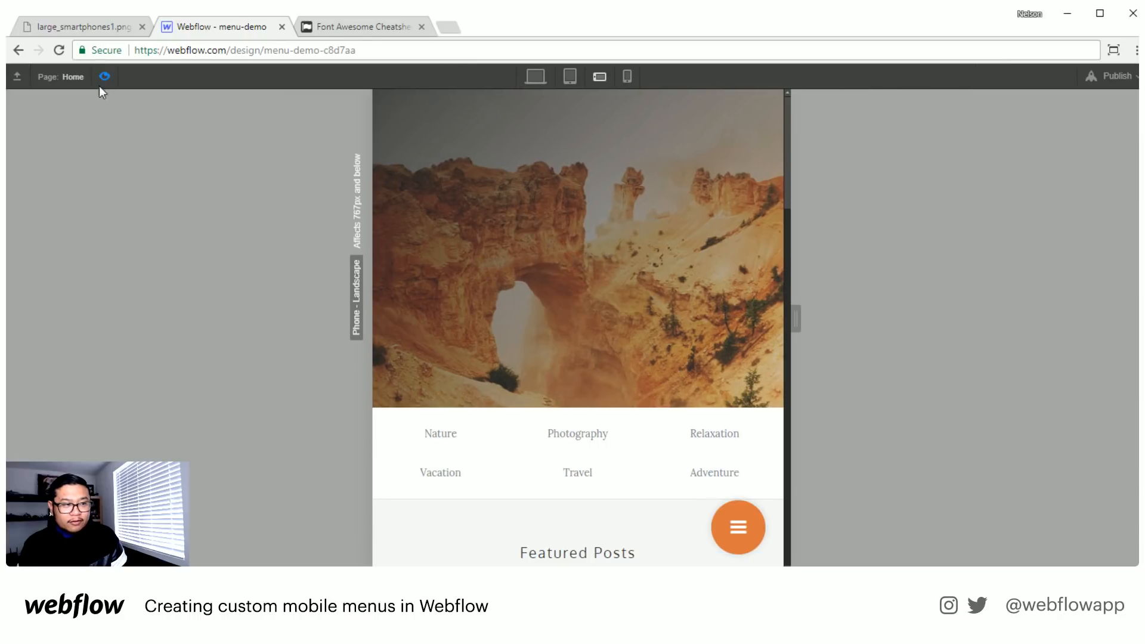
left_click(733, 549)
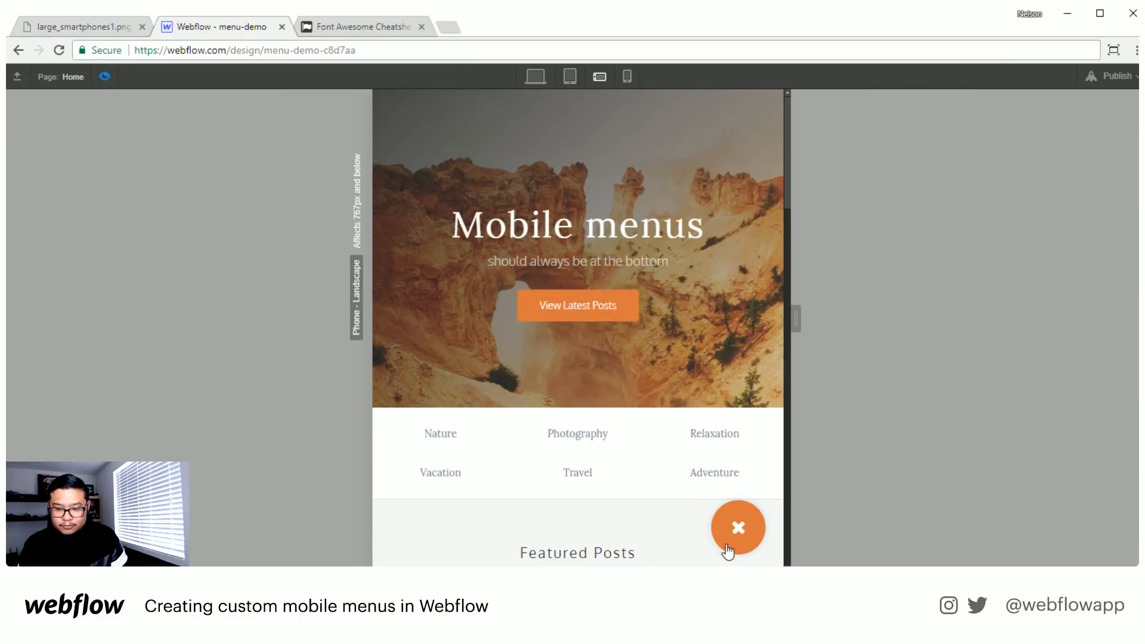
left_click(722, 540)
left_click(722, 539)
left_click(723, 540)
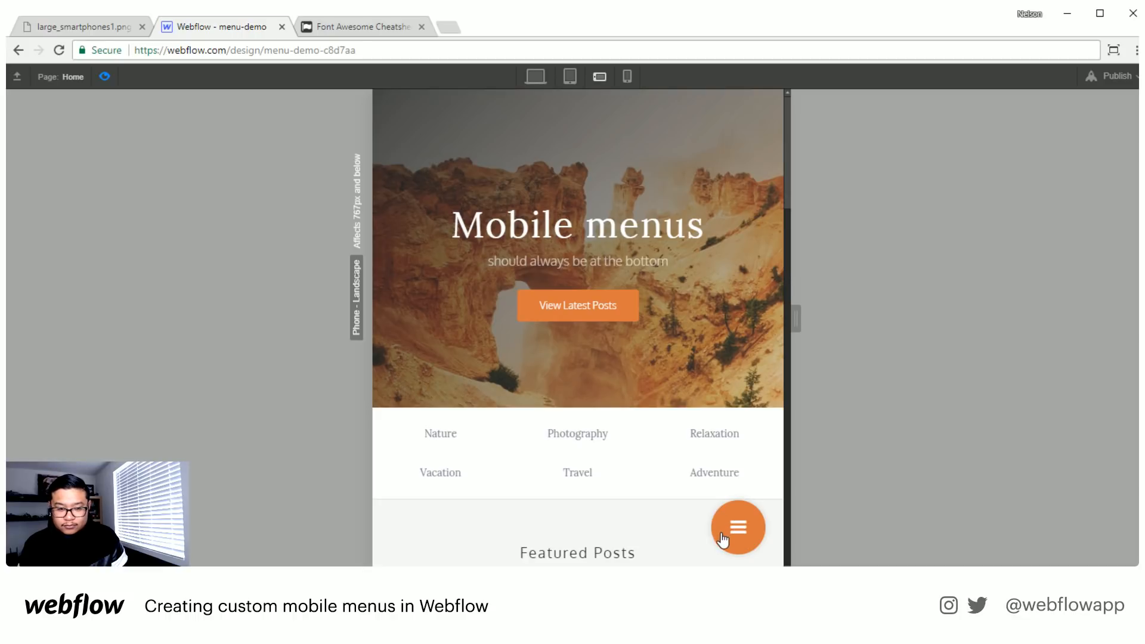
left_click(105, 77)
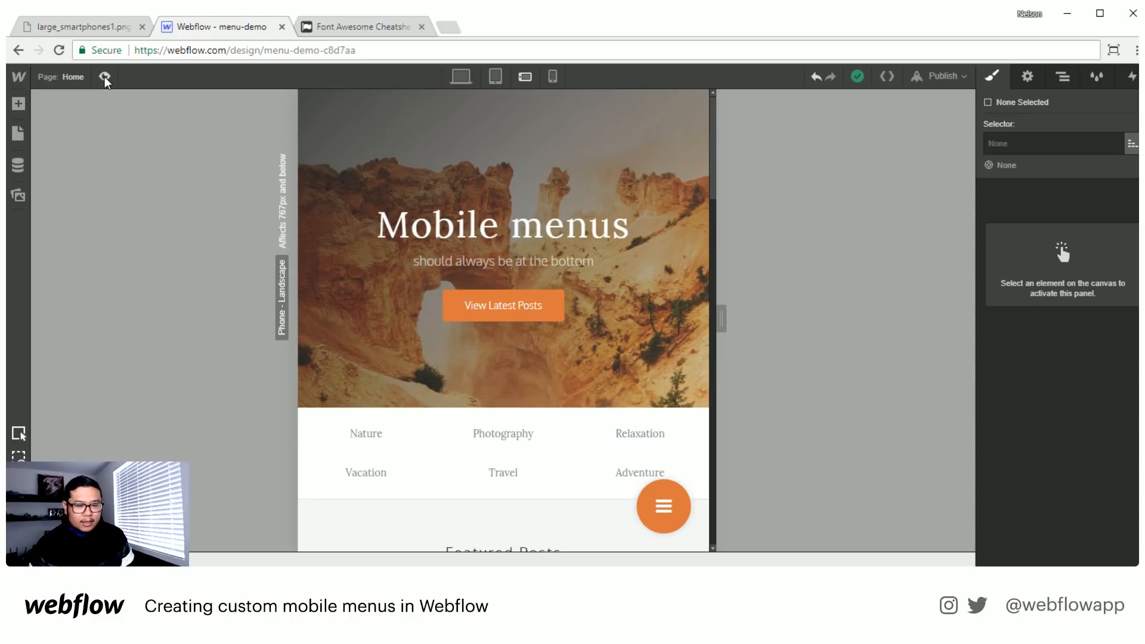
- In the fab block's "open close fab" animation, make the second icon's Hide/Show action start with the first at 0.00 s
left_click(643, 515)
left_click(1130, 76)
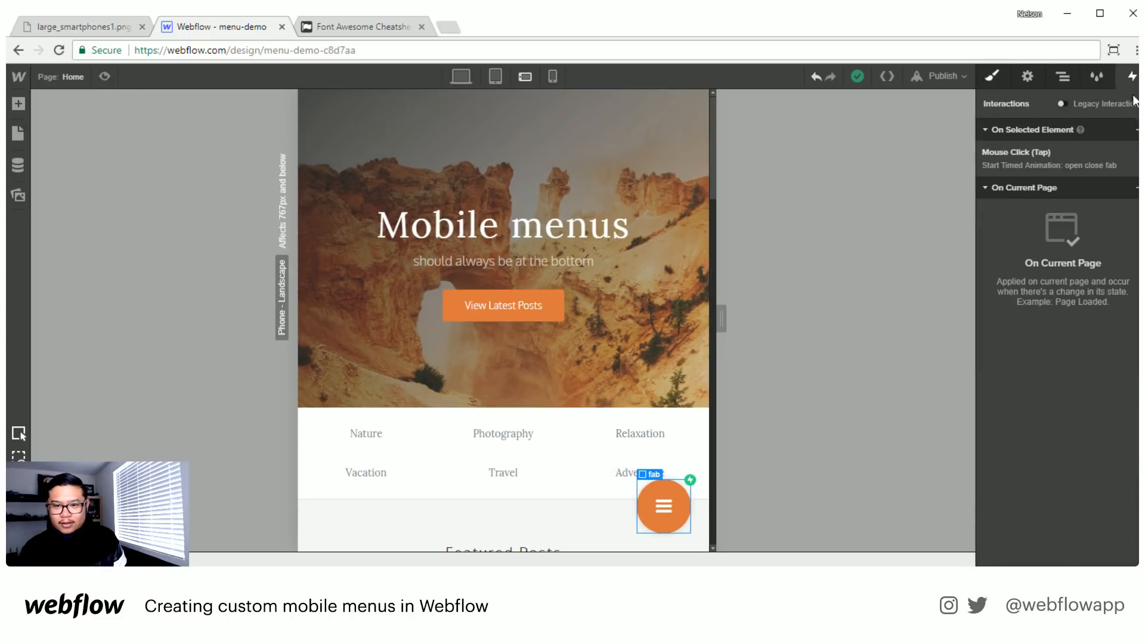
left_click(1055, 156)
left_click(1053, 244)
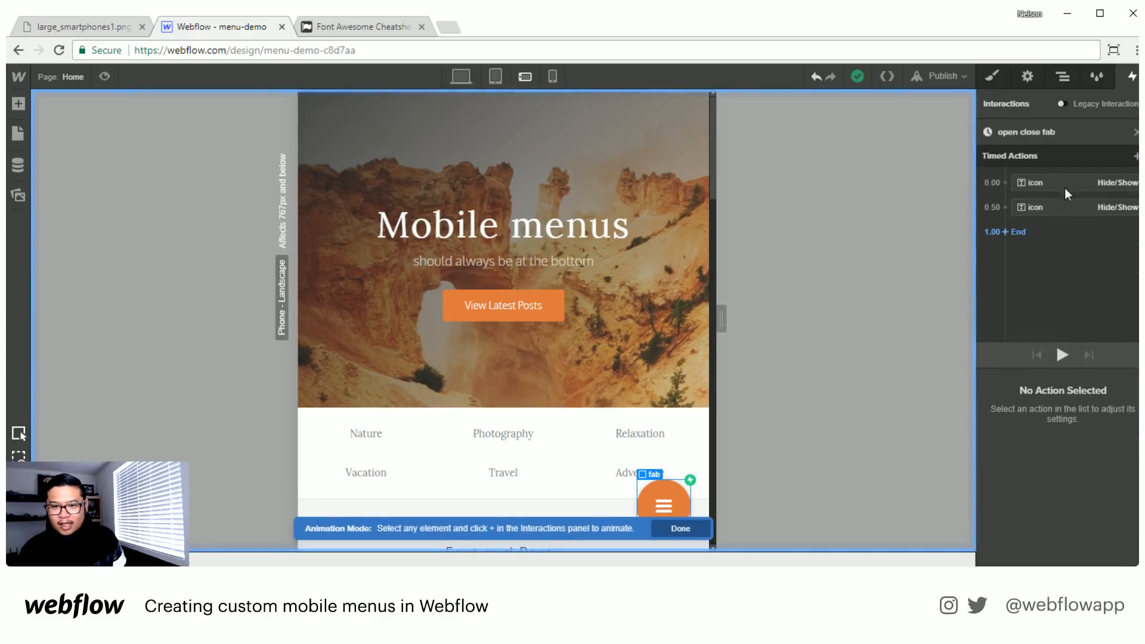
left_click_drag(1035, 205, 1043, 181)
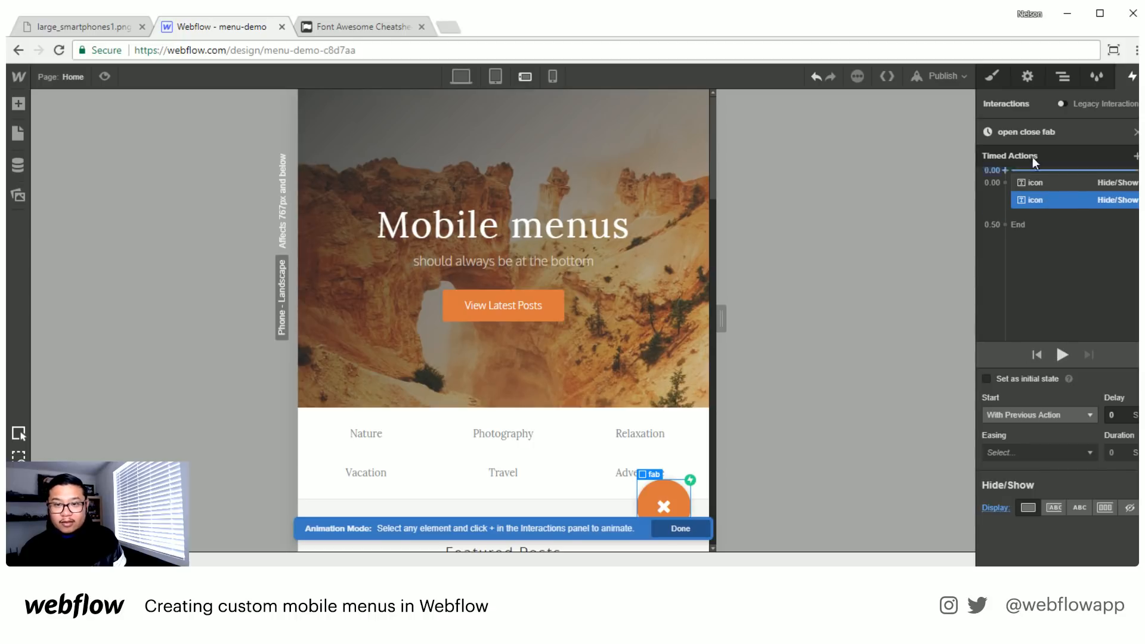
left_click(1133, 76)
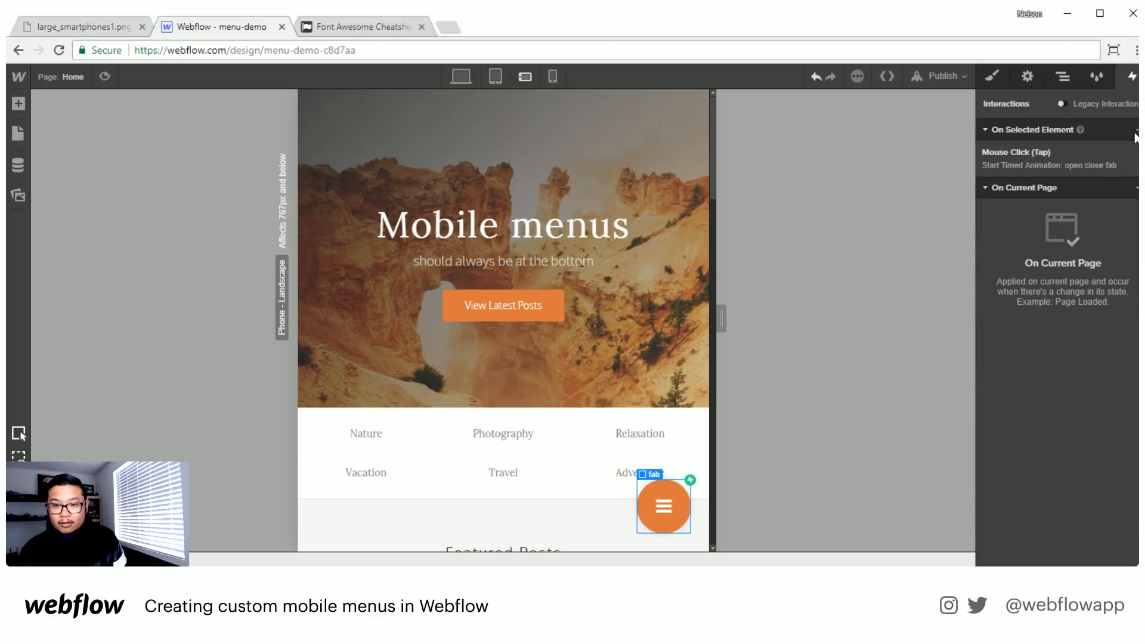
- In the second-click animation "open close fab 2", make both icon Hide/Show actions start together at 0.00 s
left_click(1037, 153)
left_click(1032, 486)
left_click(1032, 487)
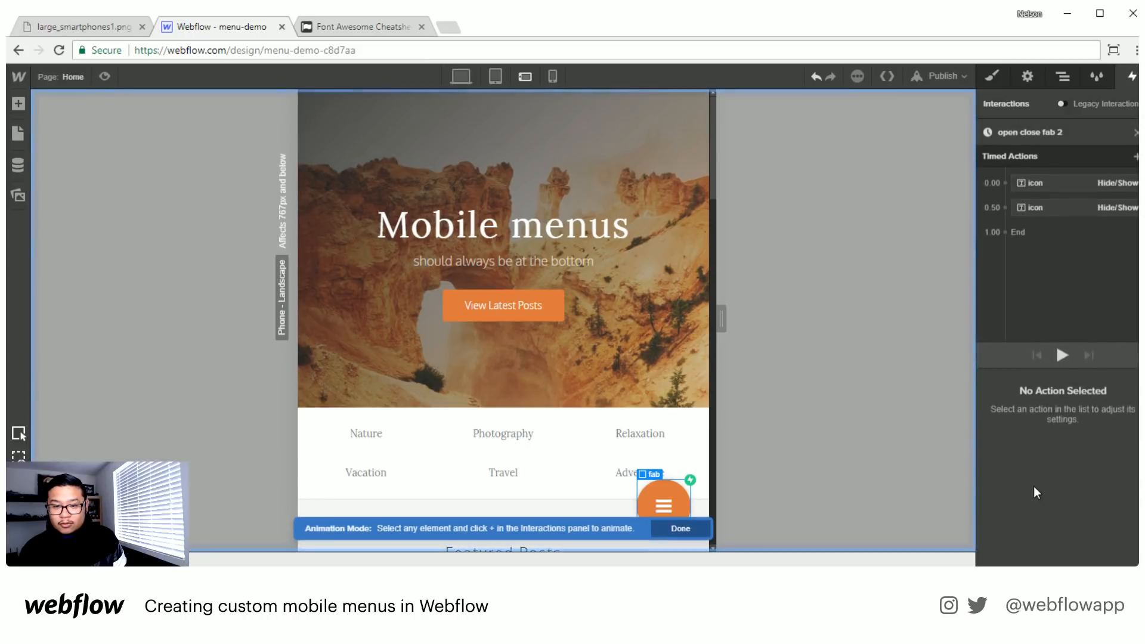
left_click(1047, 184)
left_click_drag(1050, 182, 1050, 184)
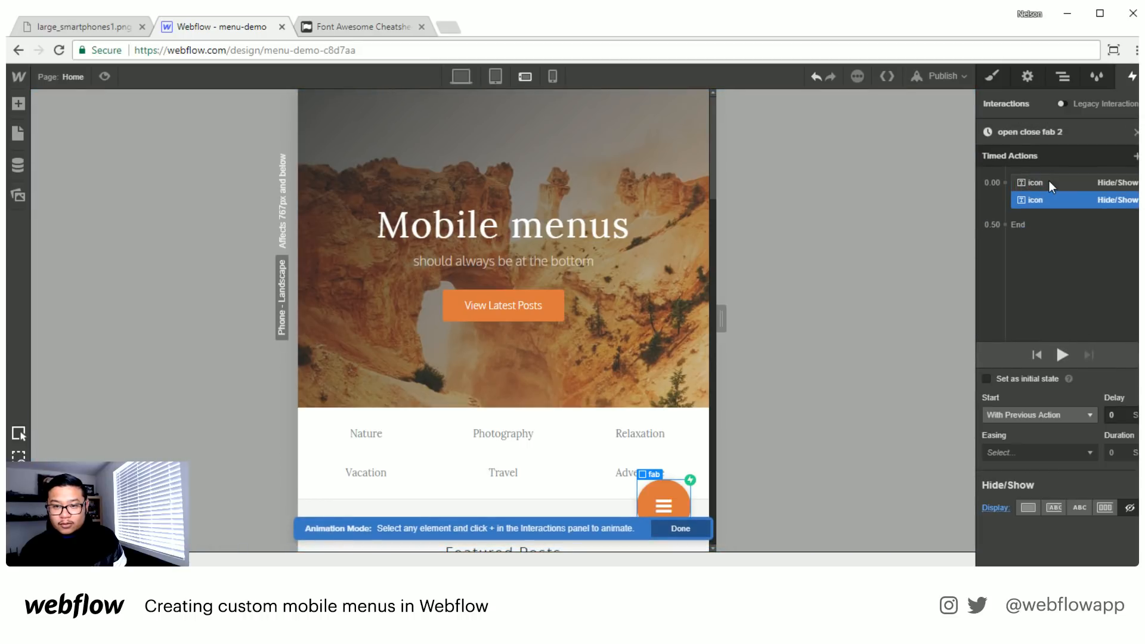
- Preview the page, toggle the fab button repeatedly to check the icons swap without delay, and exit the preview
left_click(109, 75)
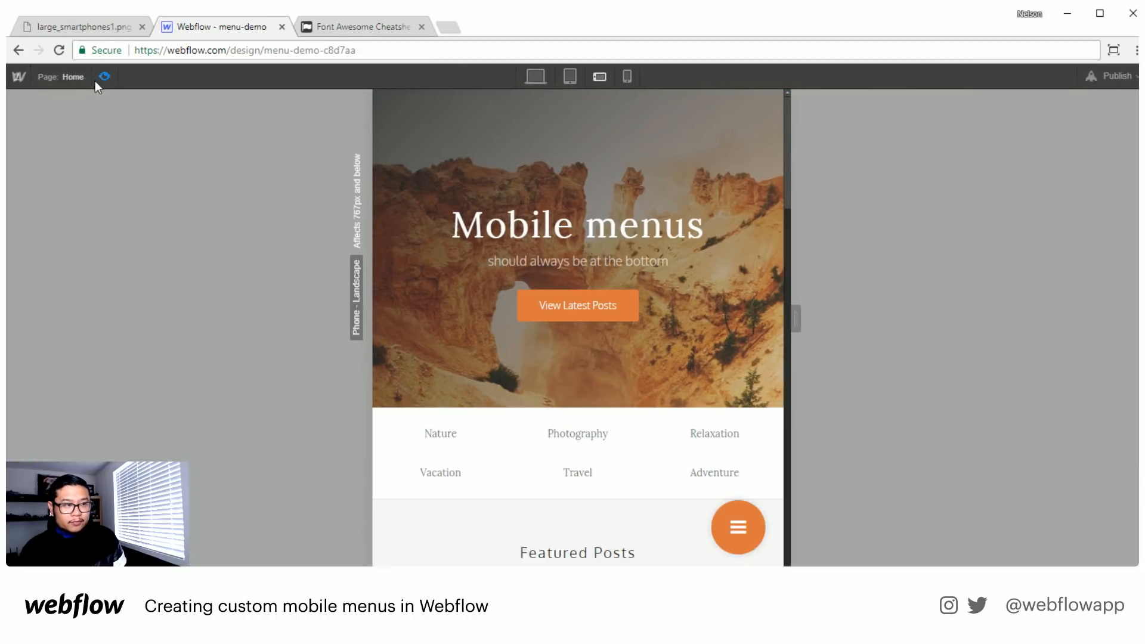
left_click(716, 538)
left_click(716, 538)
left_click(715, 538)
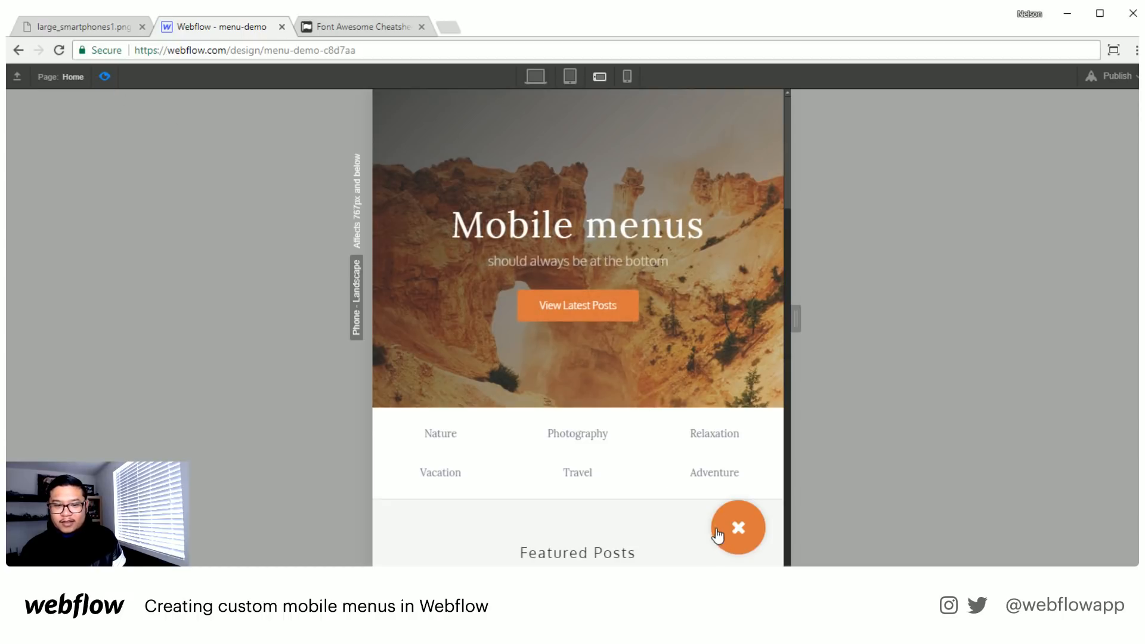
left_click(714, 535)
left_click(714, 532)
left_click(714, 532)
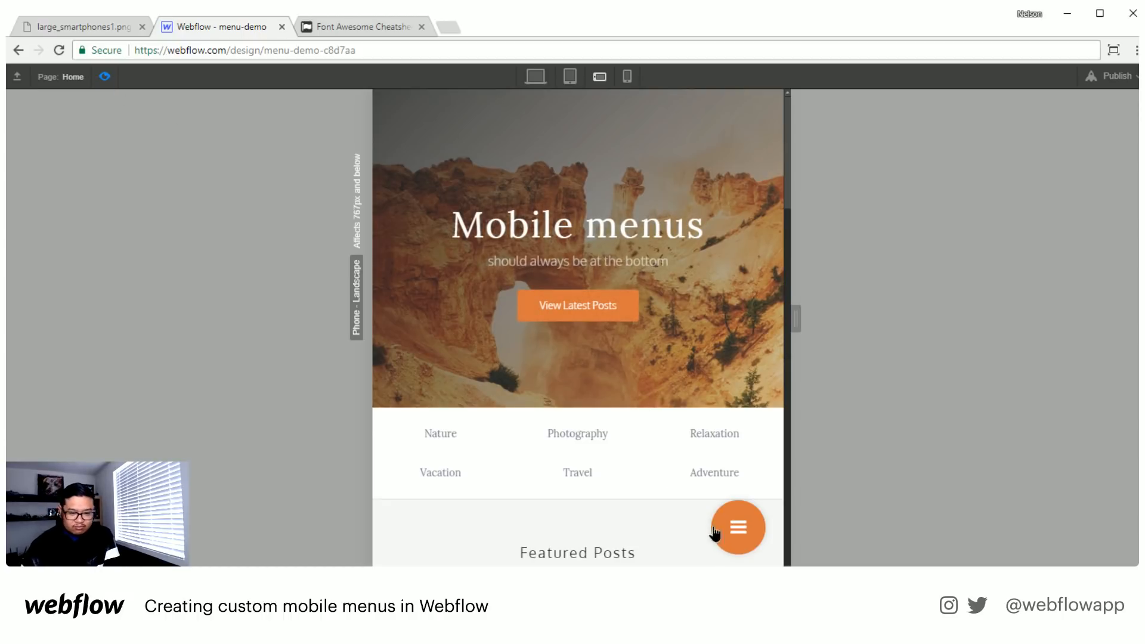
left_click(715, 531)
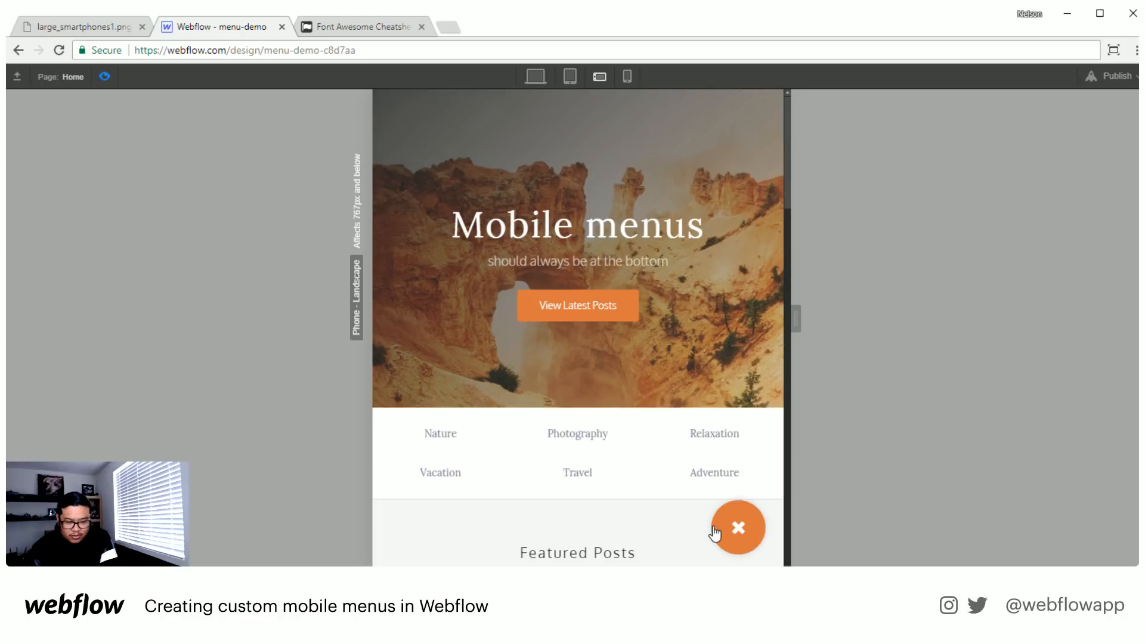
left_click(107, 79)
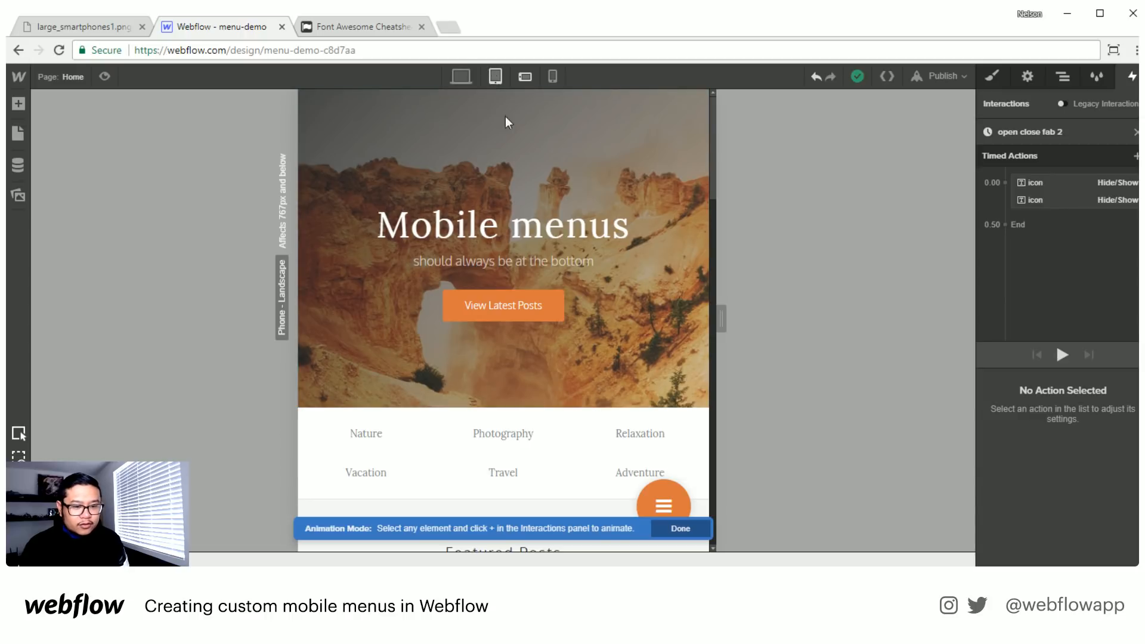
- Hide the fab wrapper on desktop and tablet so it is visible on phones only
left_click(1062, 76)
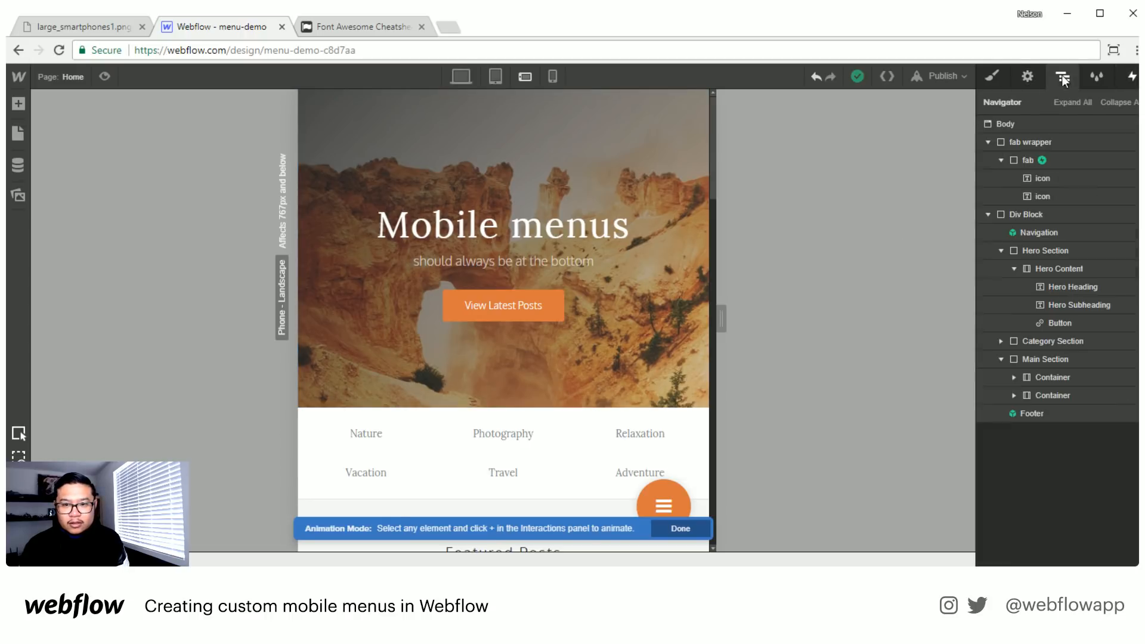
left_click(1049, 144)
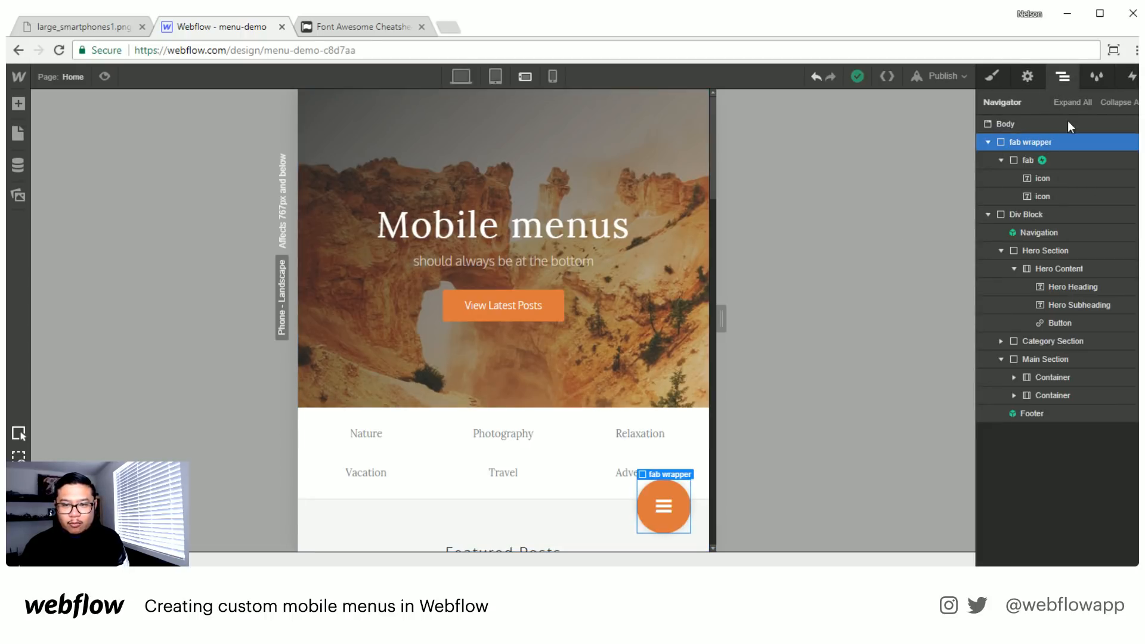
left_click(1027, 77)
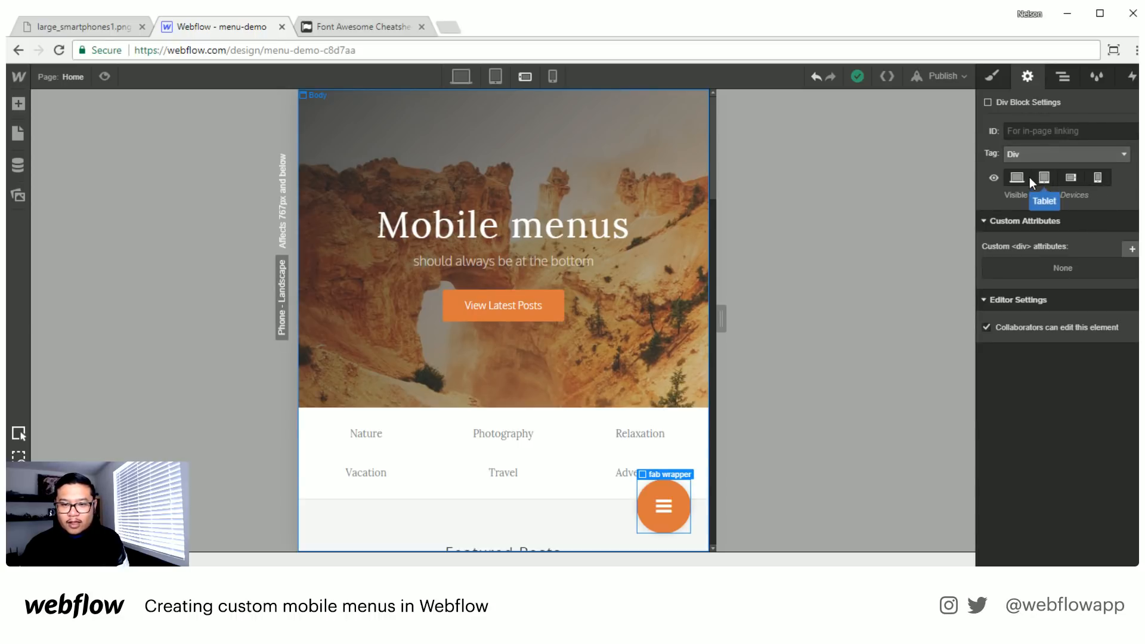
left_click(1047, 174)
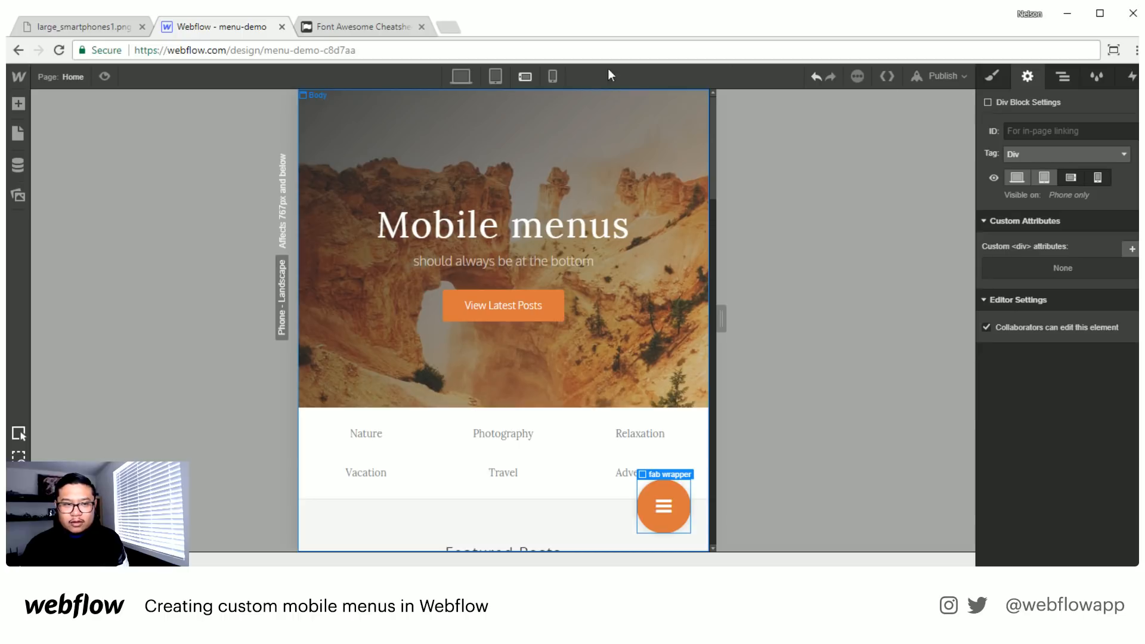
- Switch between the tablet and phone landscape views to check the fab wrapper's visibility, ending in phone landscape
left_click(487, 77)
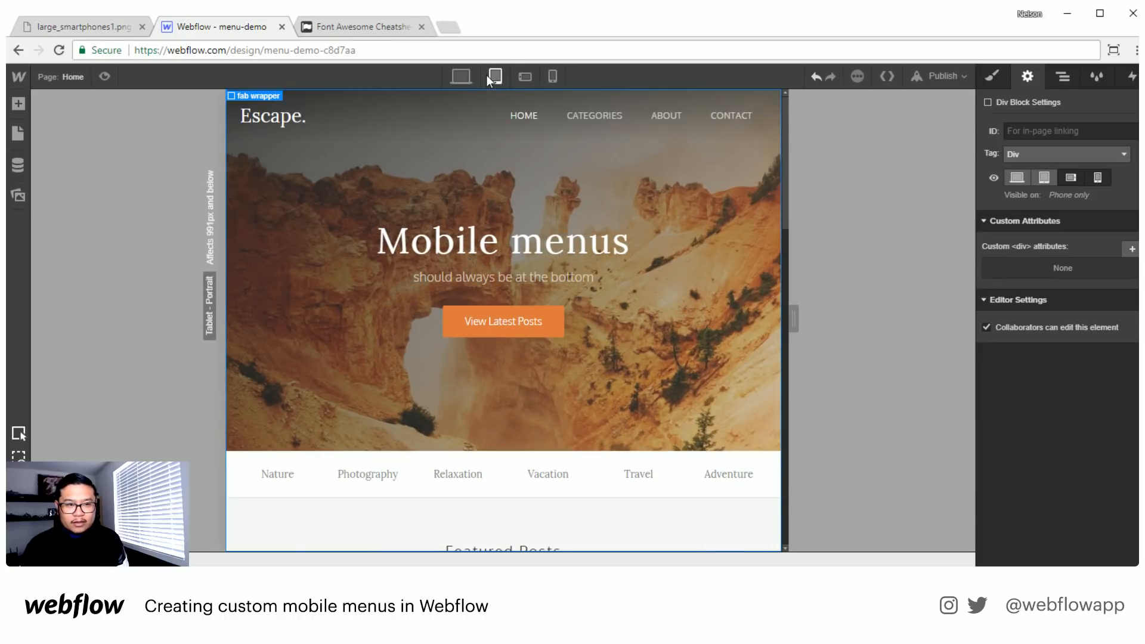
left_click(517, 78)
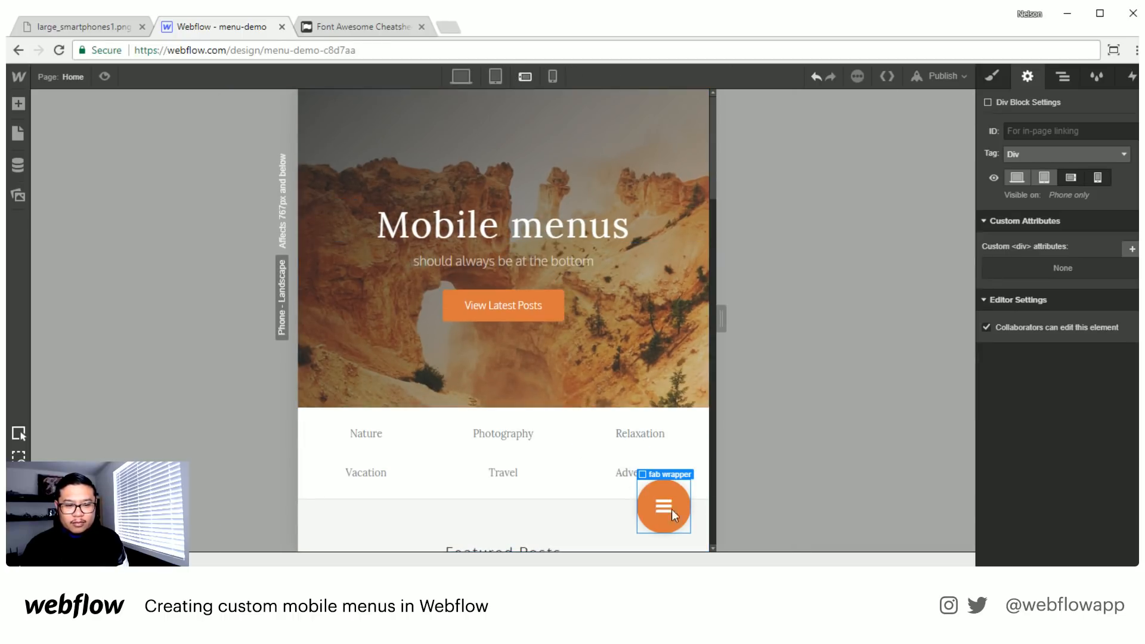
left_click(501, 77)
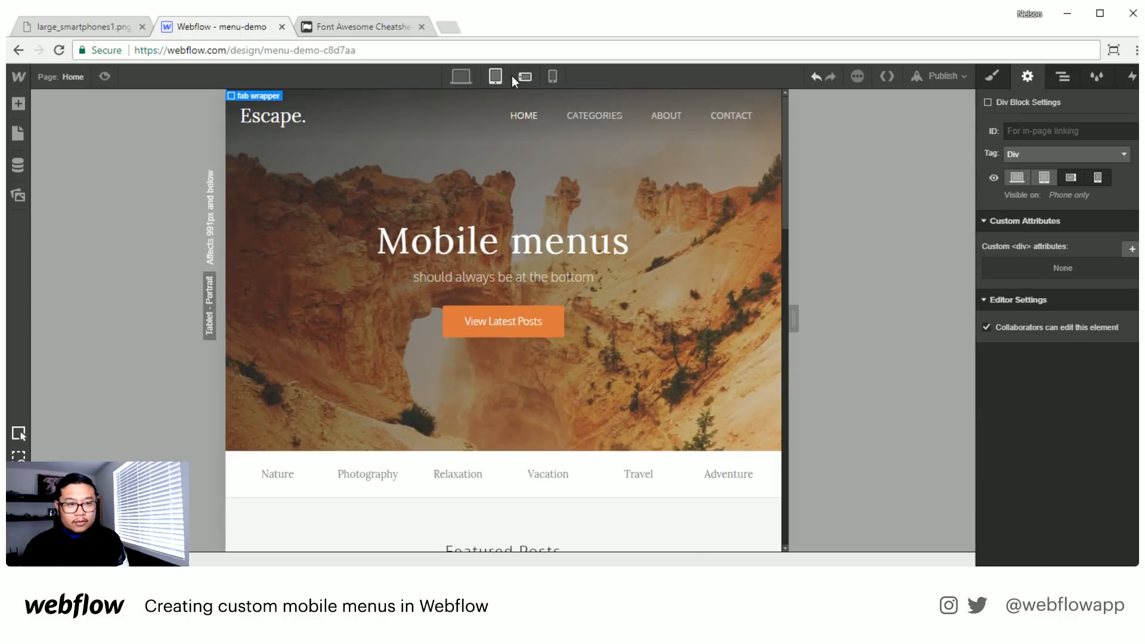
left_click(513, 77)
left_click(497, 75)
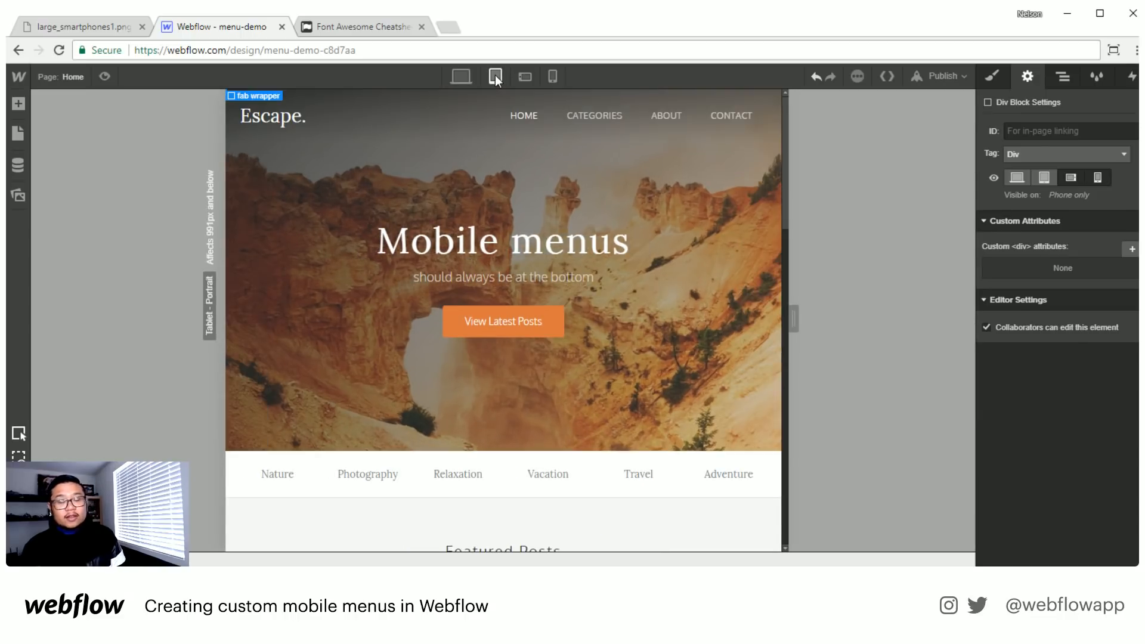
left_click(530, 77)
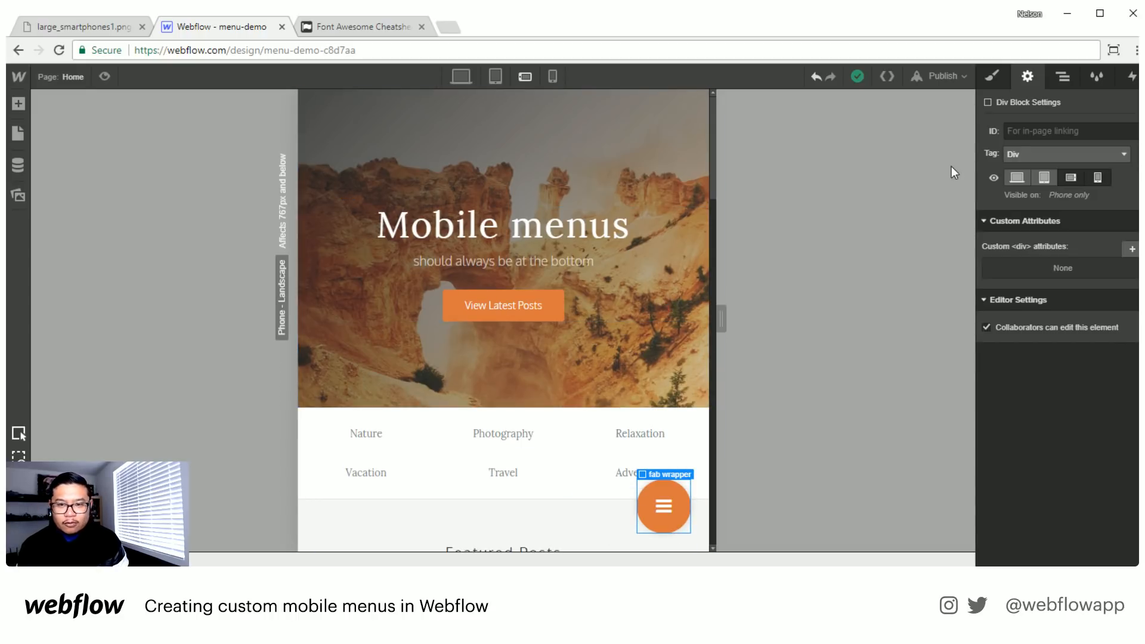
- Collapse the fab block in the element tree and add a new div block above it inside the fab wrapper
left_click(1068, 80)
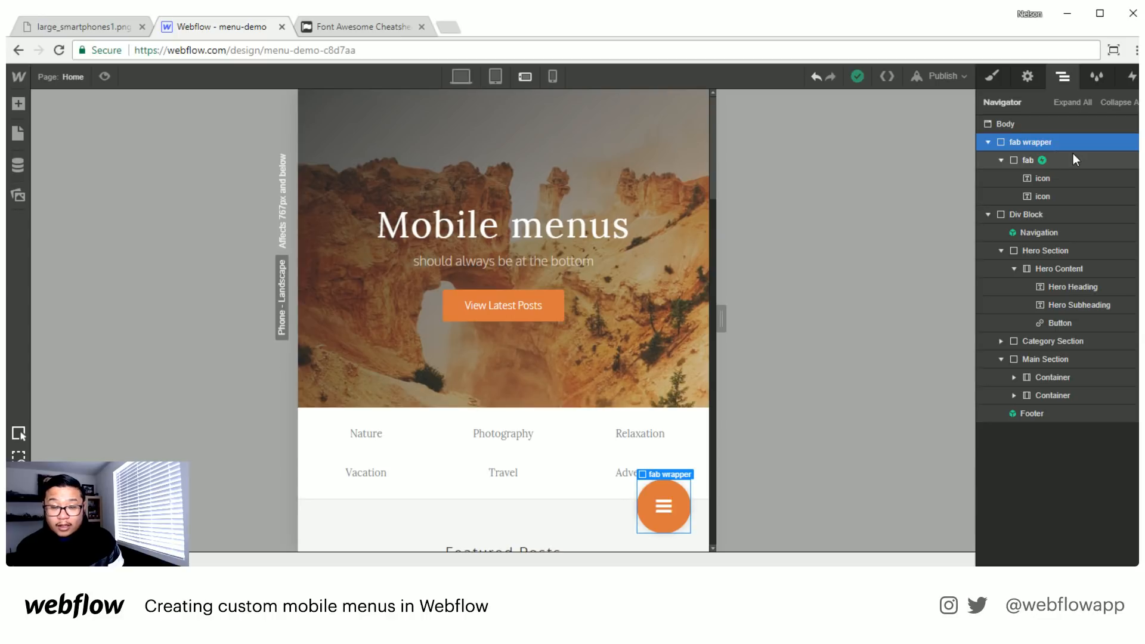
left_click(1087, 158)
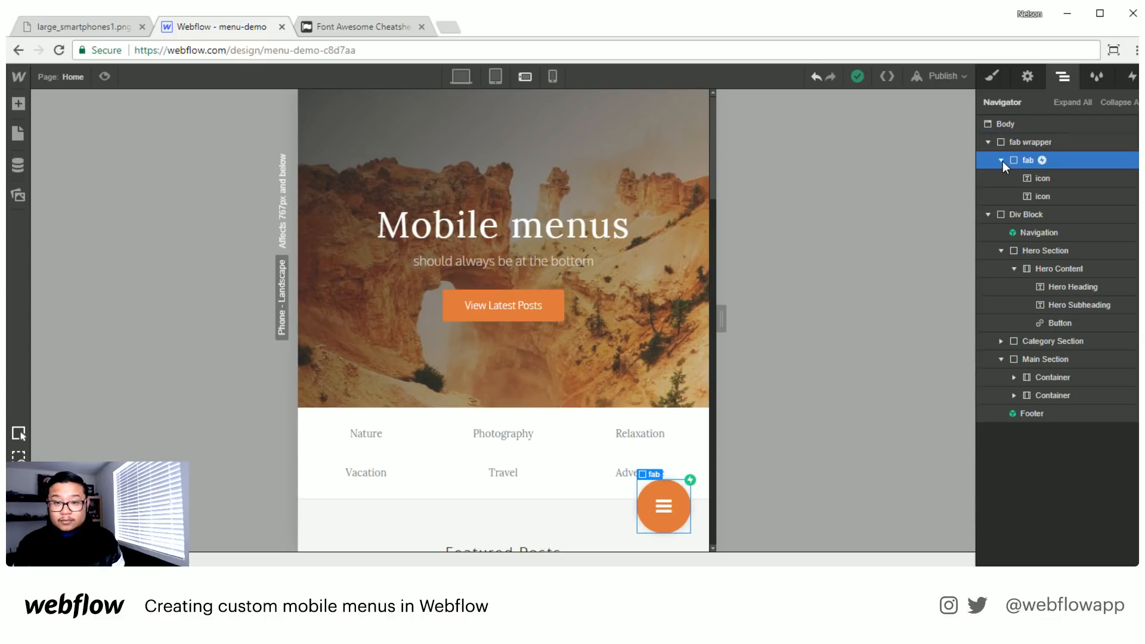
left_click(1001, 160)
key("a")
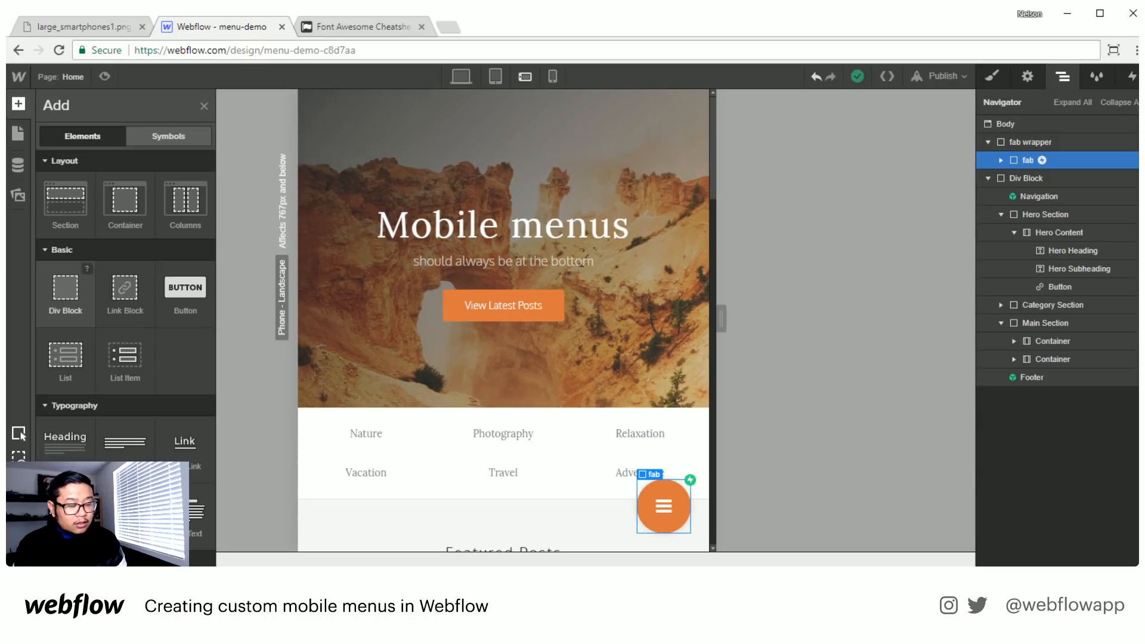
left_click_drag(66, 290, 1053, 158)
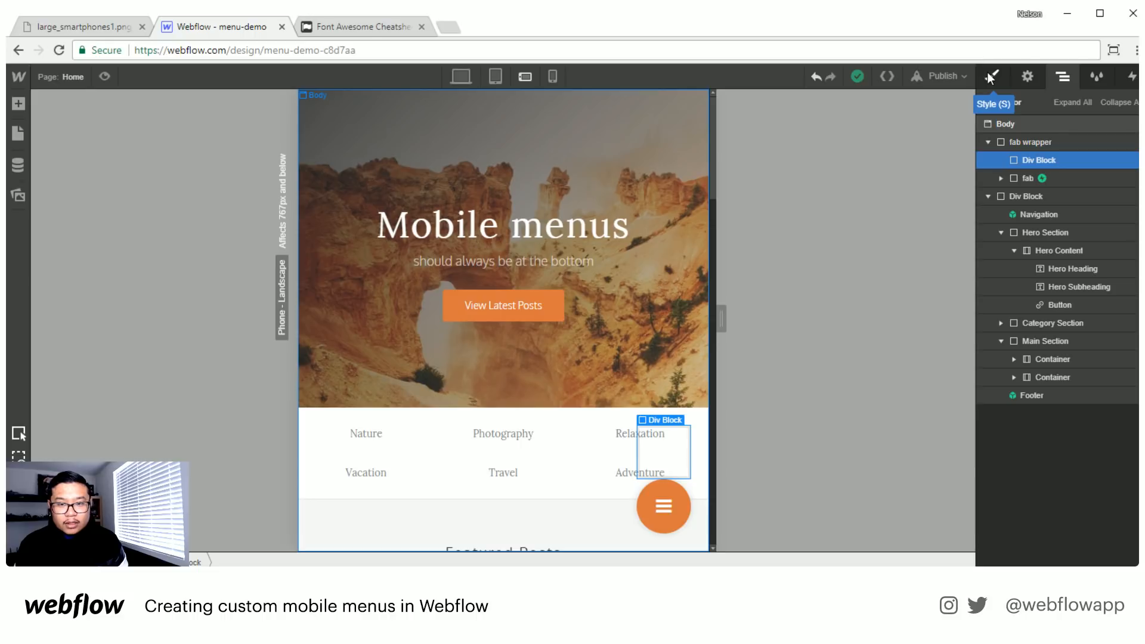
- Give the new div block above the fab the class "fab link"
left_click(987, 75)
left_click(1052, 142)
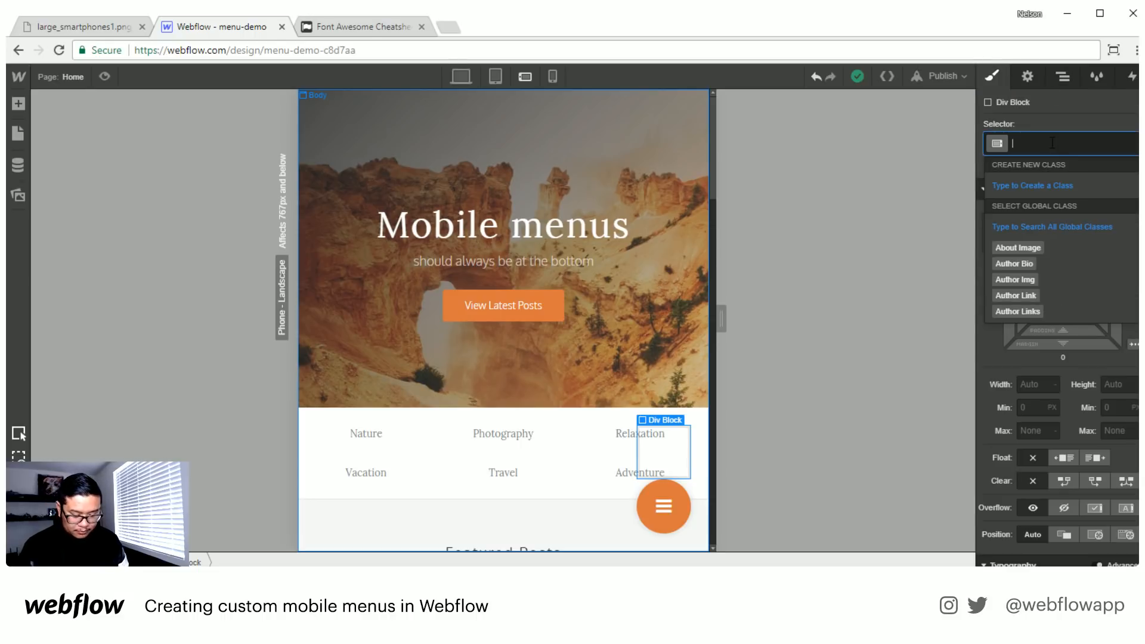
type("butt")
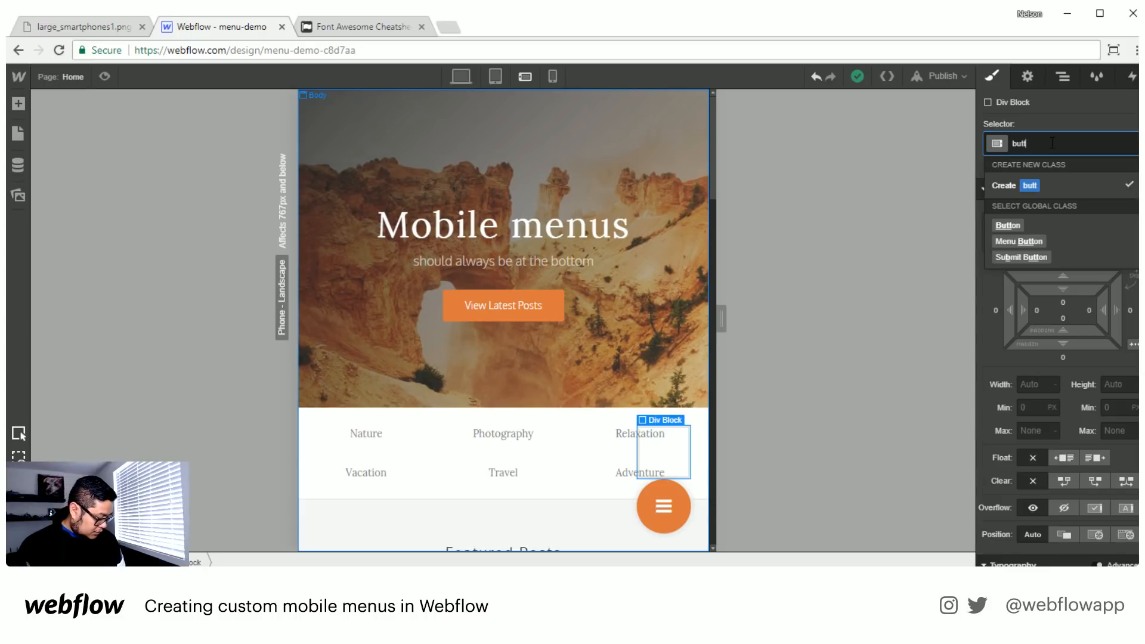
key("BackSpace")
key("BackSpace")
key("BackSpace")
key("BackSpace")
type("fab link")
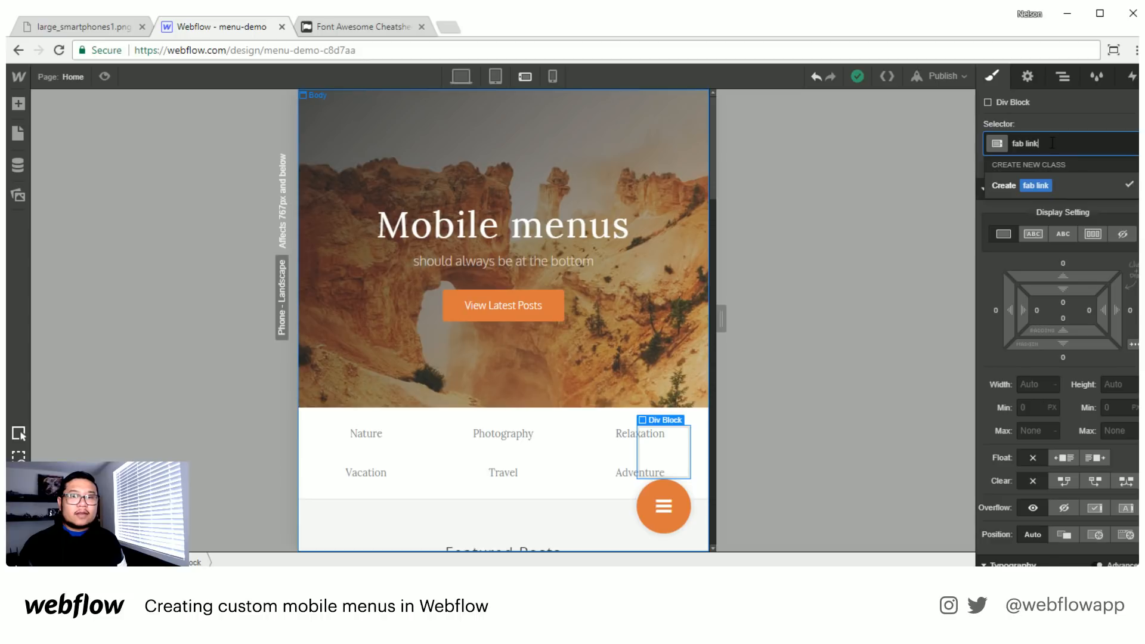
key("Return")
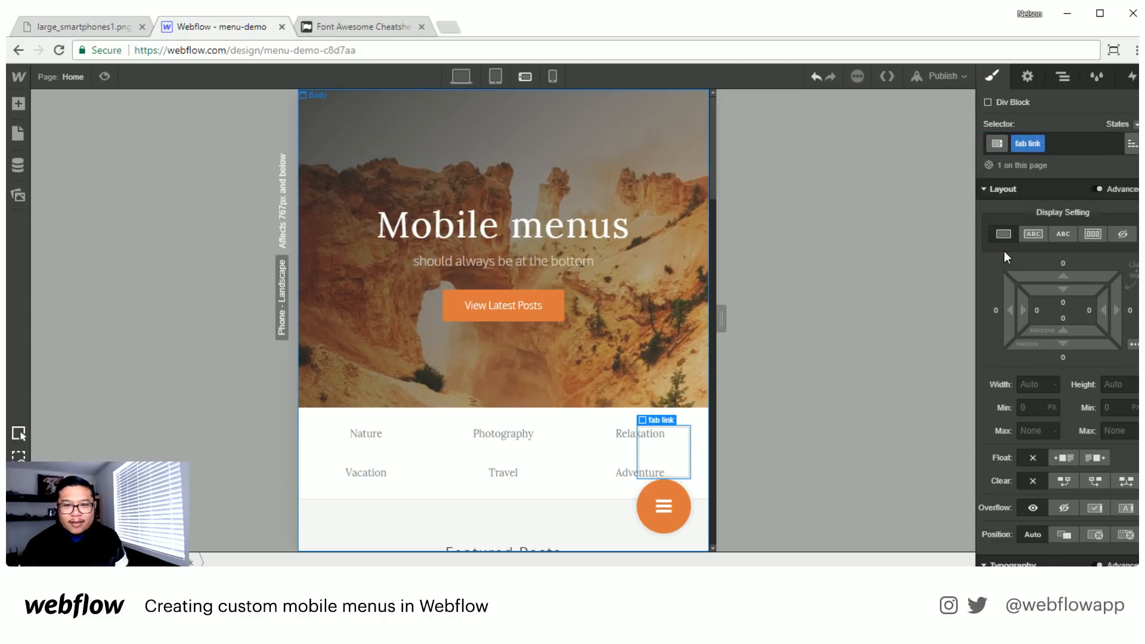
- Try a width of 200 px on the fab link block and reset the width
scroll(1071, 411, "down", 1)
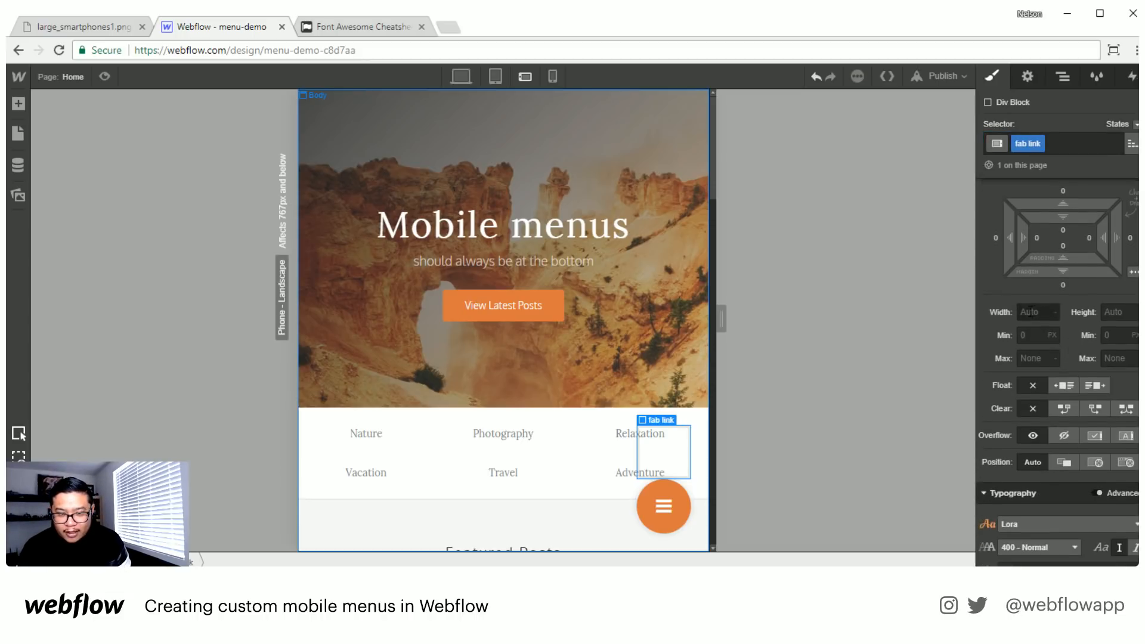
left_click(1030, 311)
type("200")
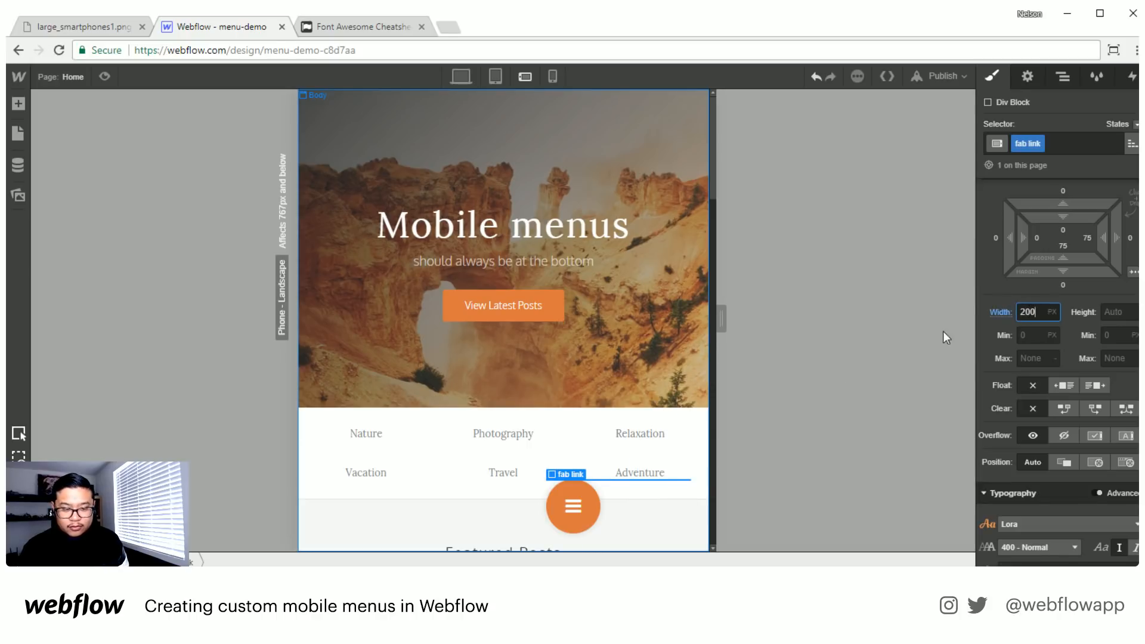
left_click(1014, 312)
left_click(1038, 331)
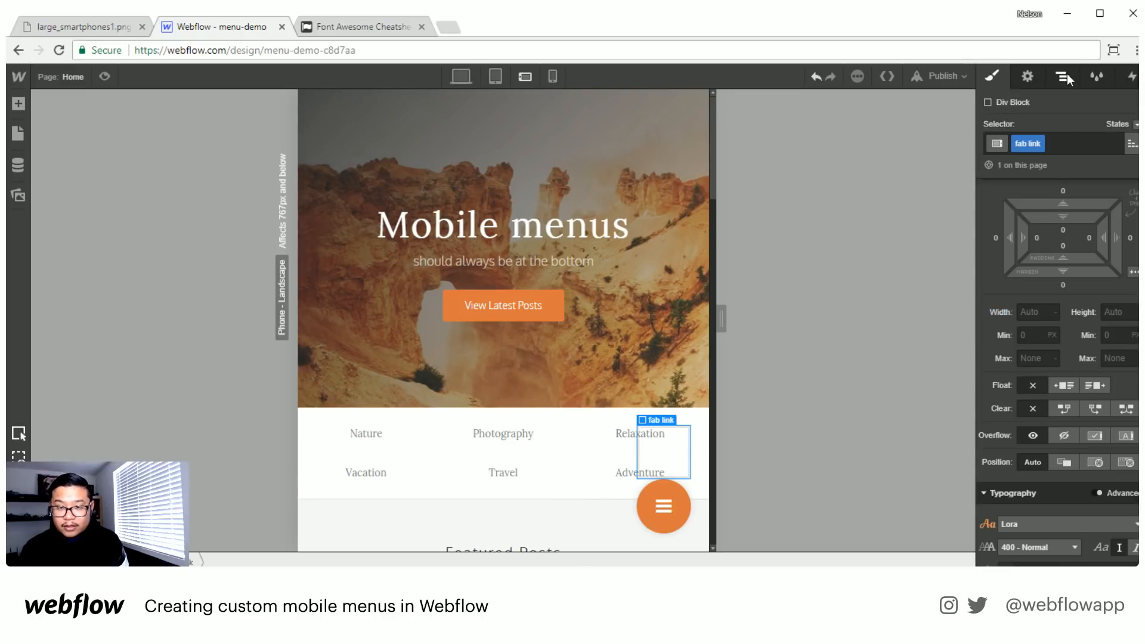
- Add a div block inside the fab link block and give it the class "fab link circle"
left_click(1068, 74)
key("a")
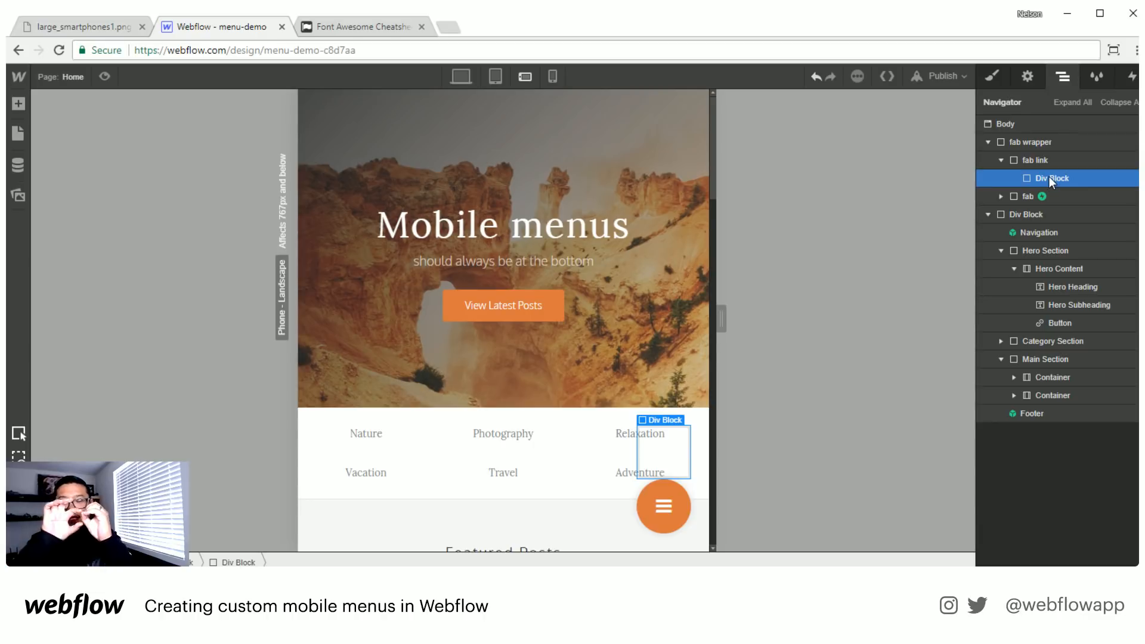
key("a")
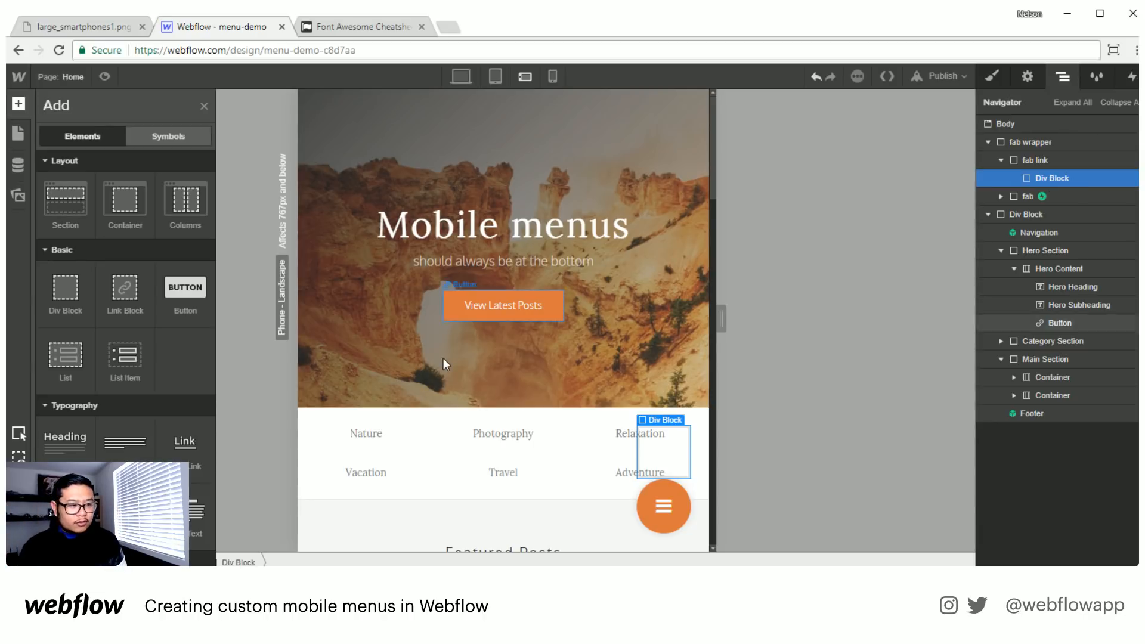
left_click(993, 78)
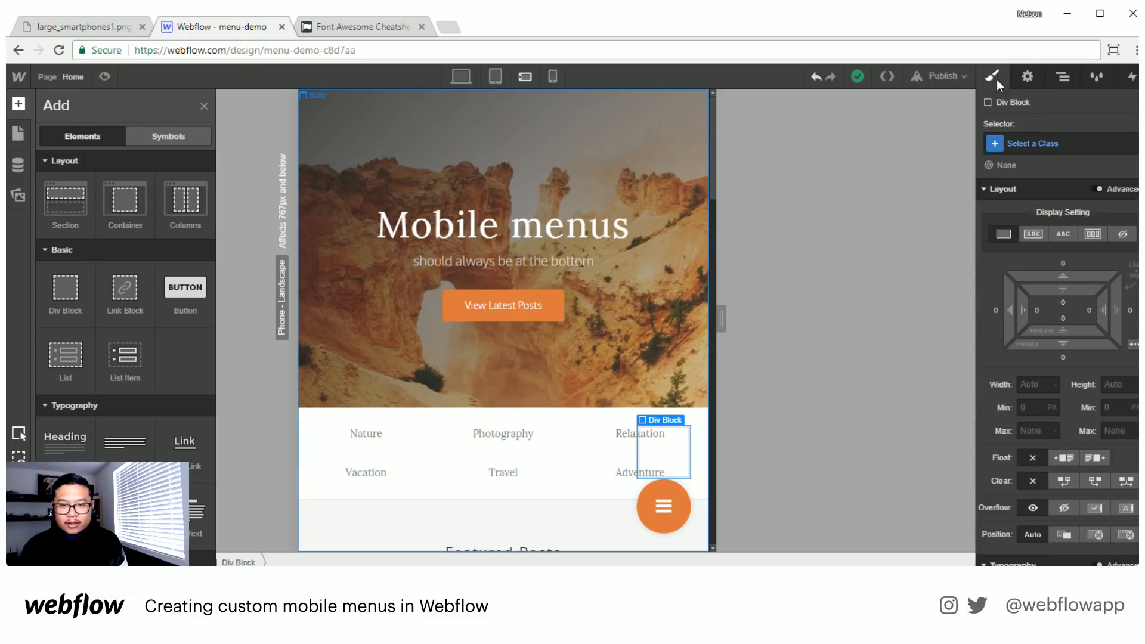
left_click(1050, 141)
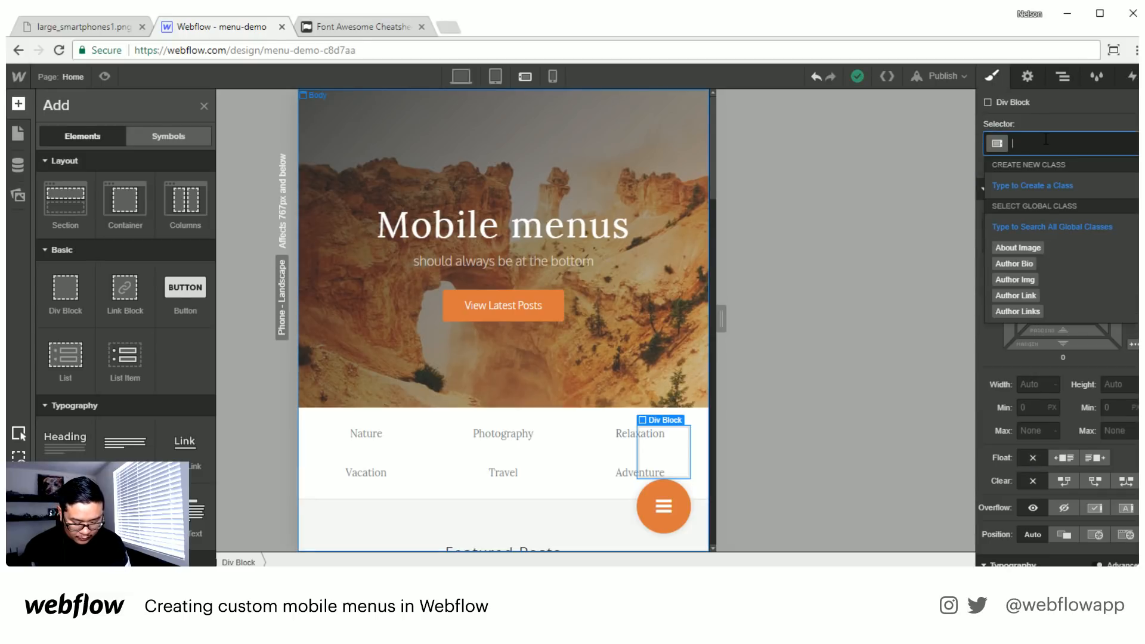
type("fab link circle")
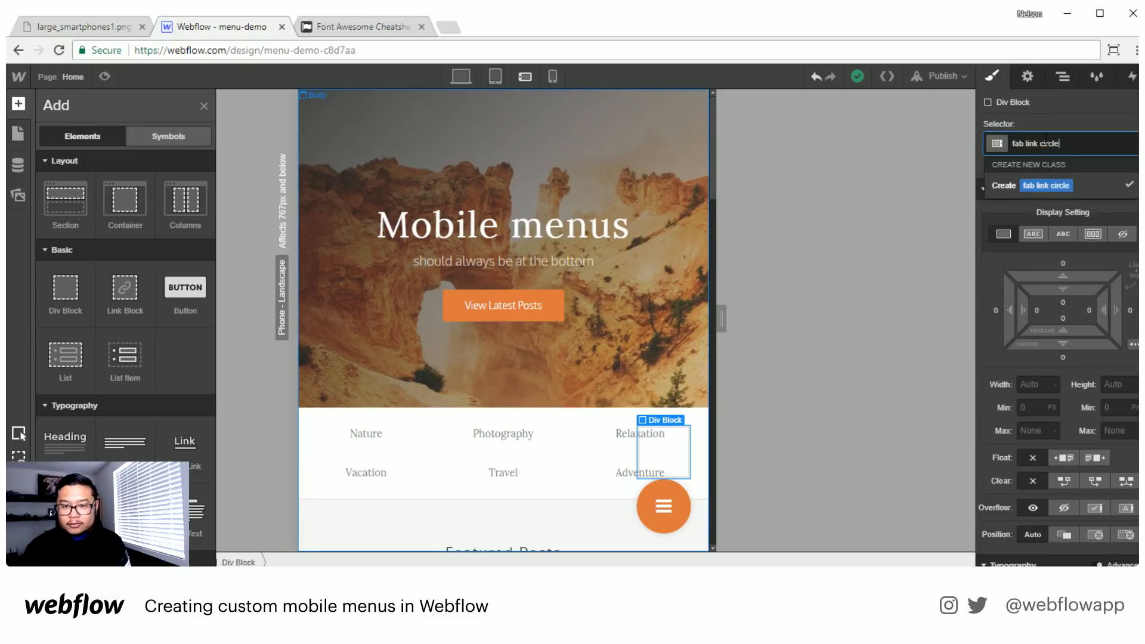
key("Return")
- Set the fab link circle's width and height to 50 px each
scroll(1076, 365, "down", 3)
scroll(1079, 358, "down", 2)
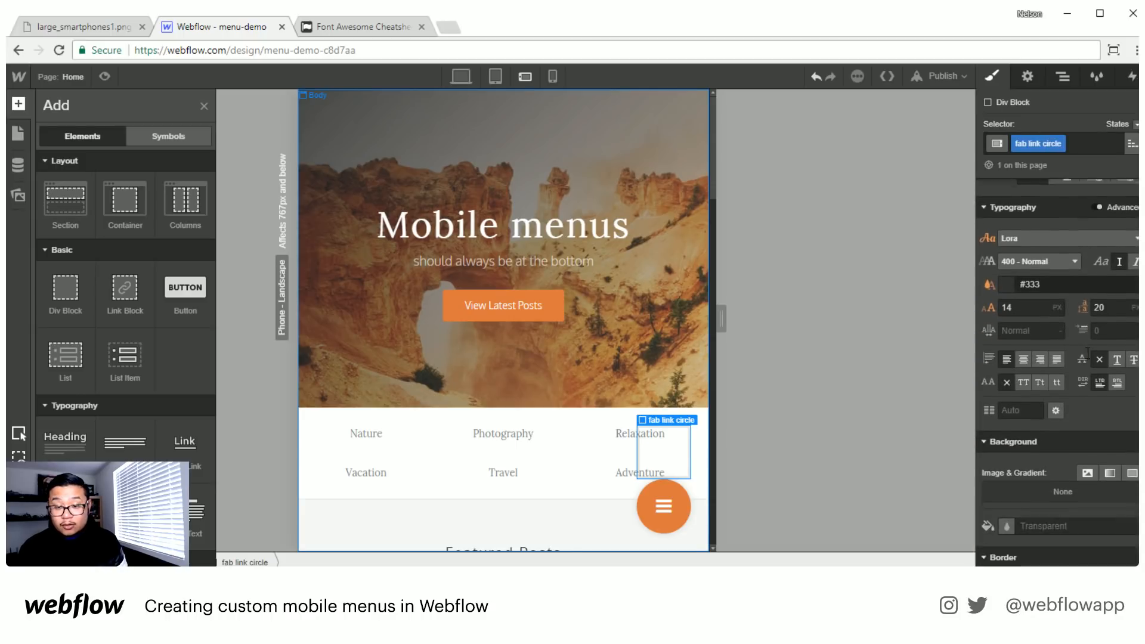
scroll(1057, 400, "up", 1)
scroll(1057, 399, "up", 4)
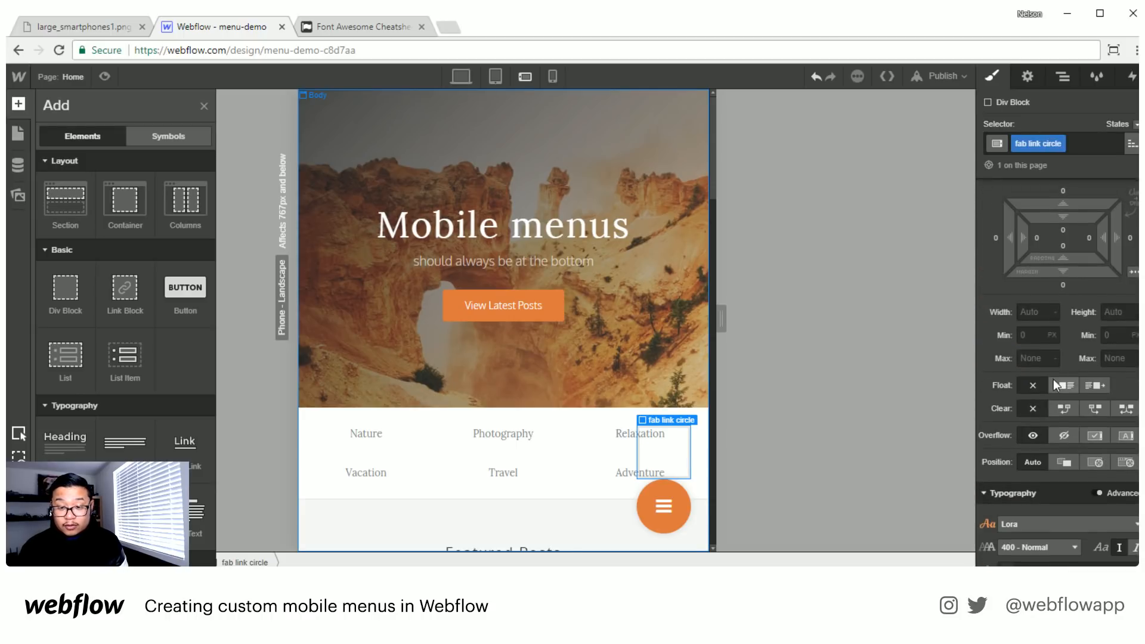
left_click(1036, 314)
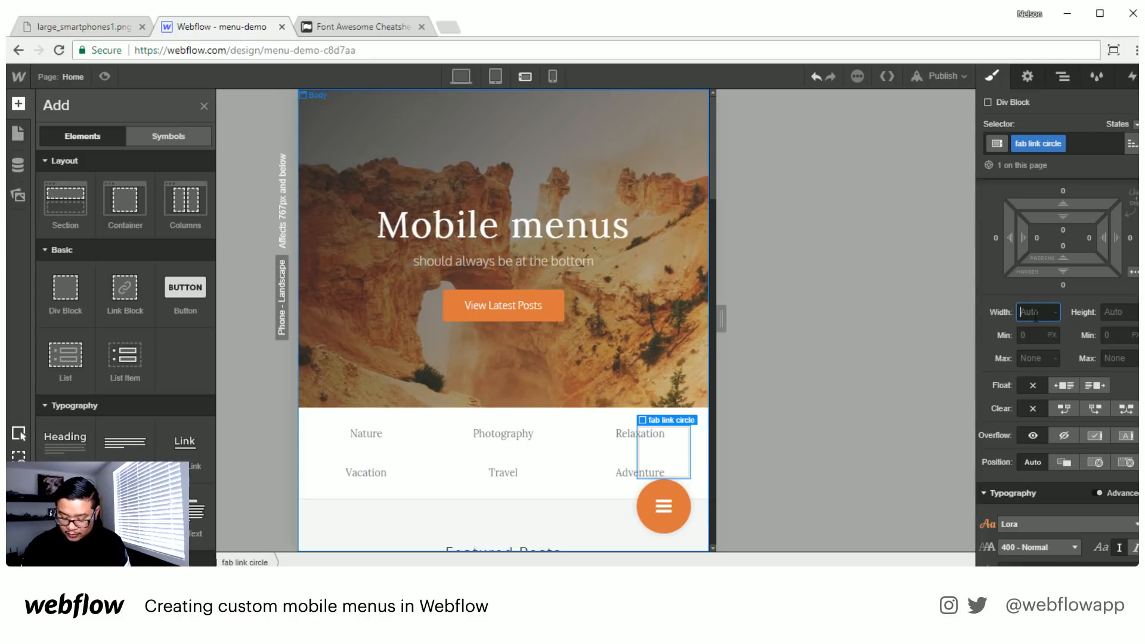
type("50")
key("Tab")
type("50")
key("Return")
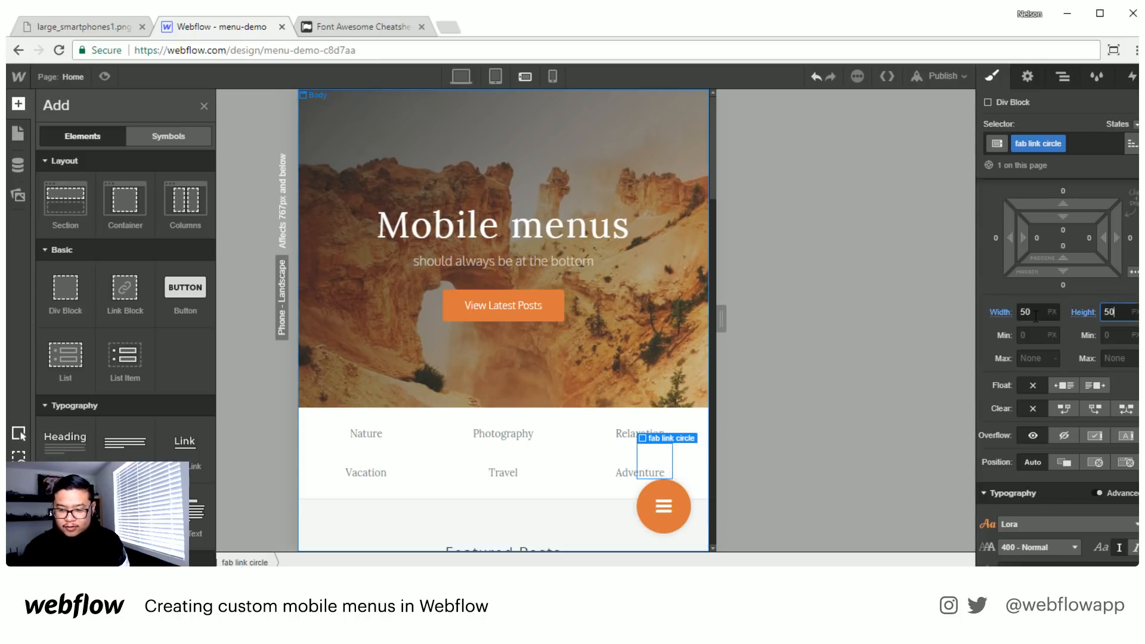
- Give the fab link circle the orange #dd783f background and a 50% border radius
scroll(1060, 370, "down", 6)
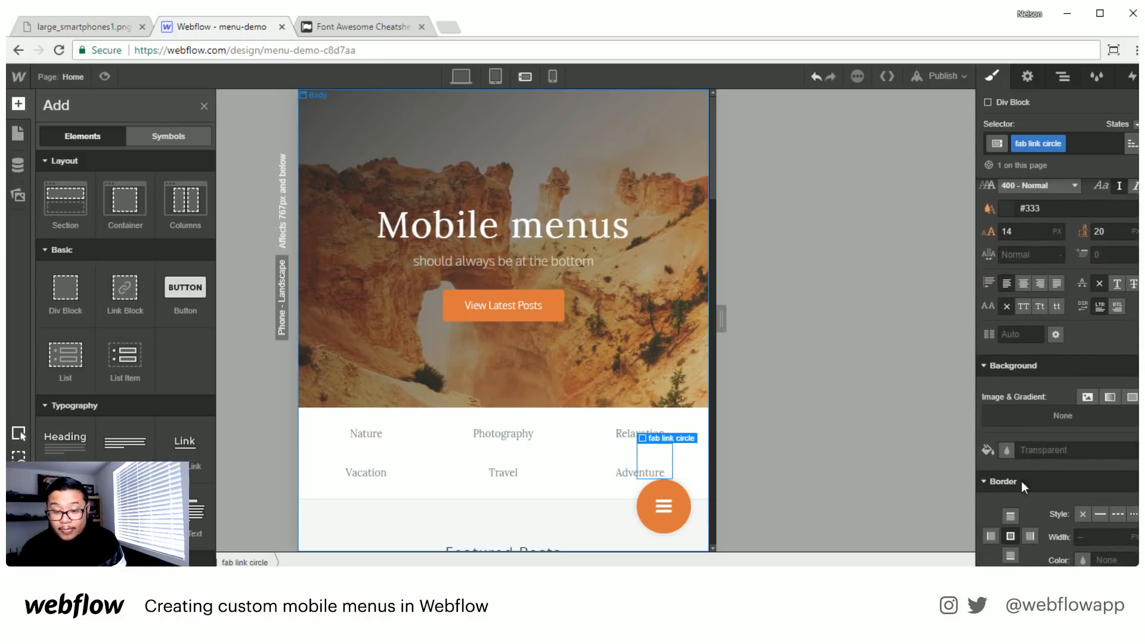
left_click(1005, 449)
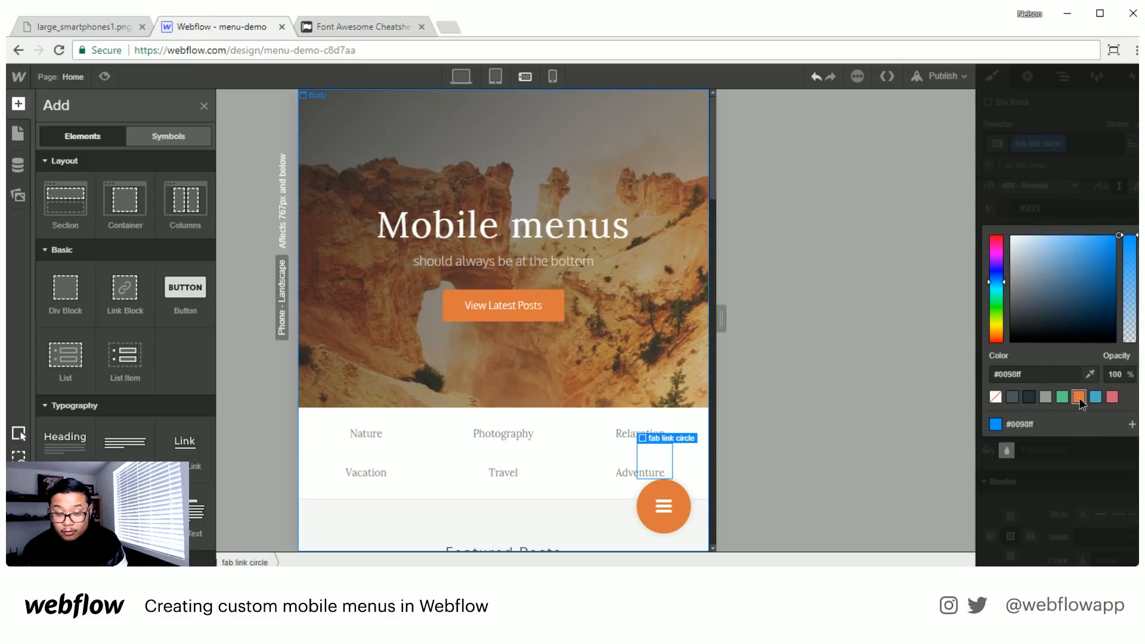
left_click(1079, 398)
left_click(1054, 489)
scroll(1053, 489, "down", 4)
left_click(1093, 388)
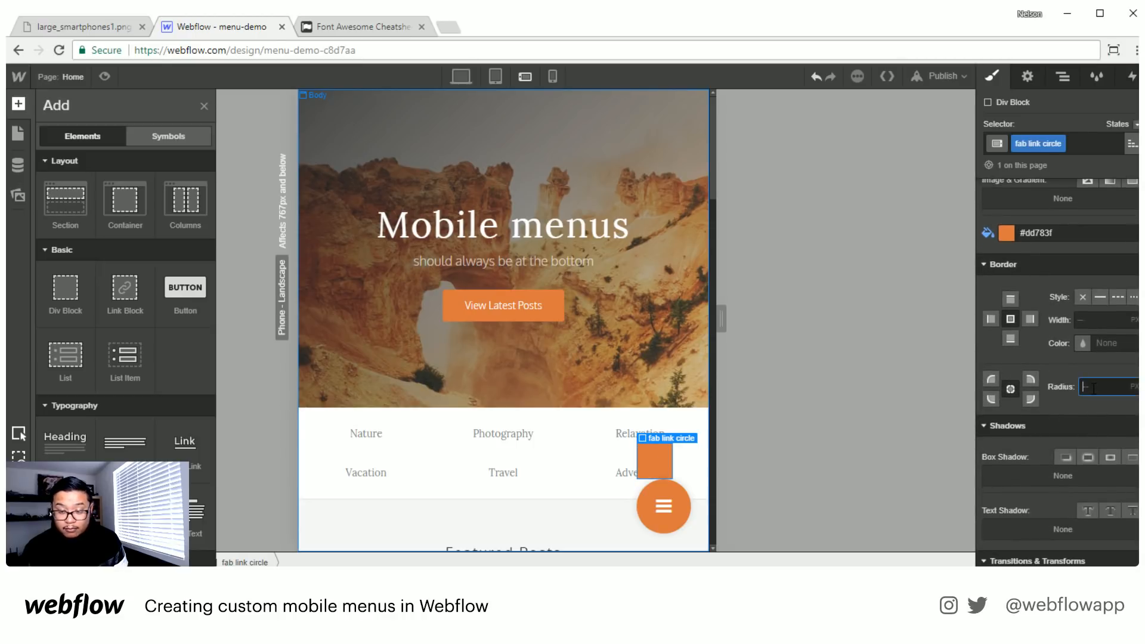
type("50%")
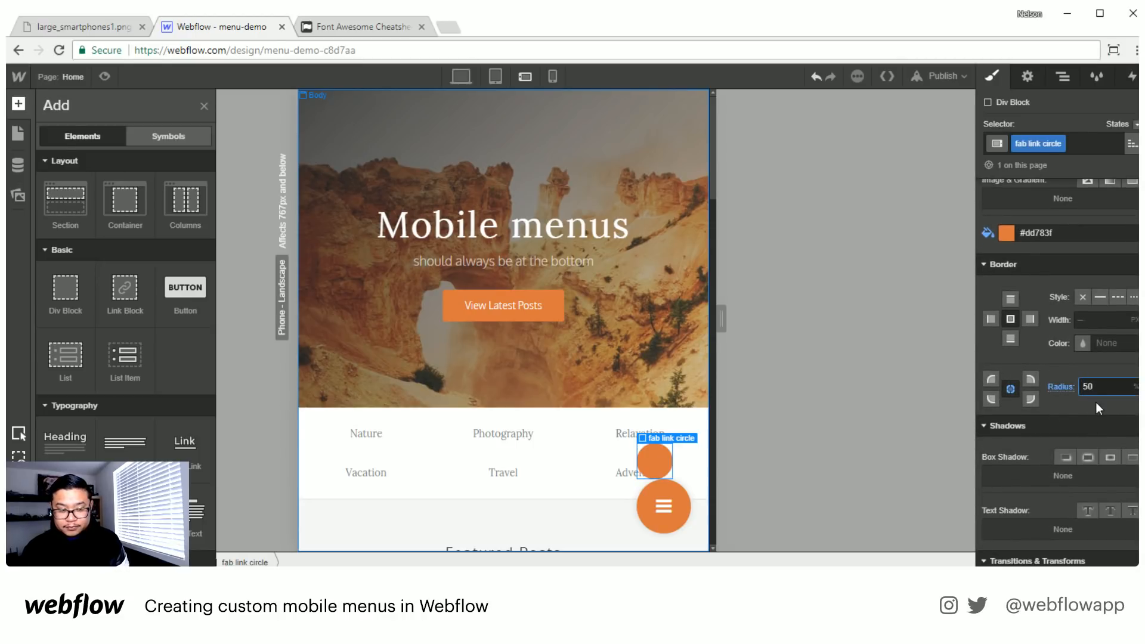
- Set the fab link circle to a horizontal flex layout with its children centered on both axes
scroll(1095, 401, "down", 3)
scroll(1094, 399, "up", 4)
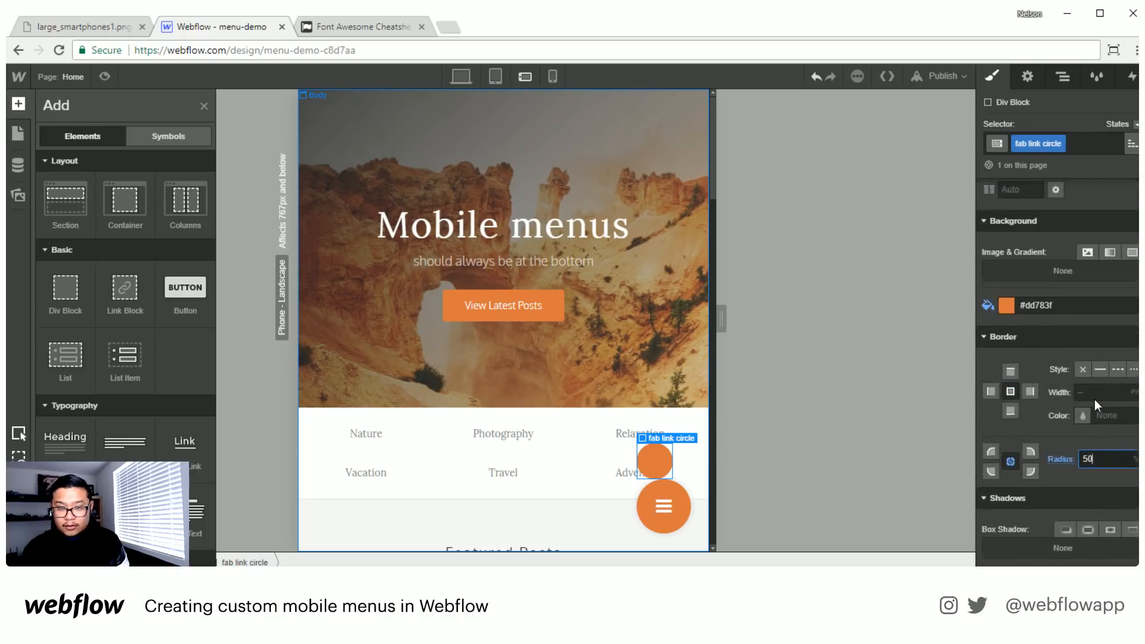
scroll(1094, 397, "up", 8)
left_click(1093, 233)
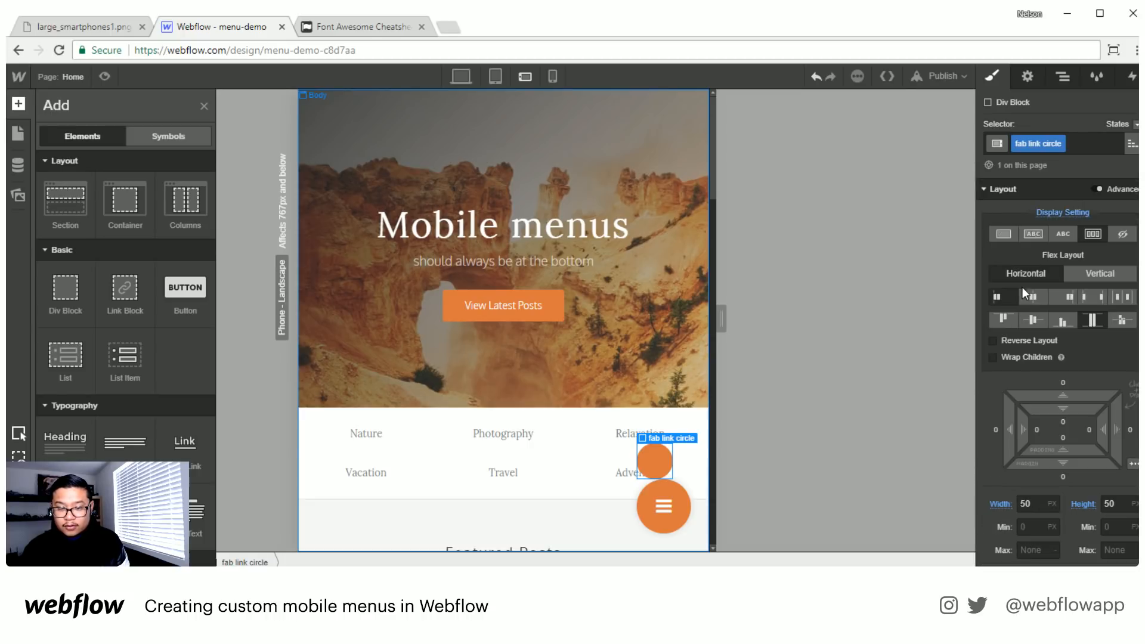
left_click(1032, 297)
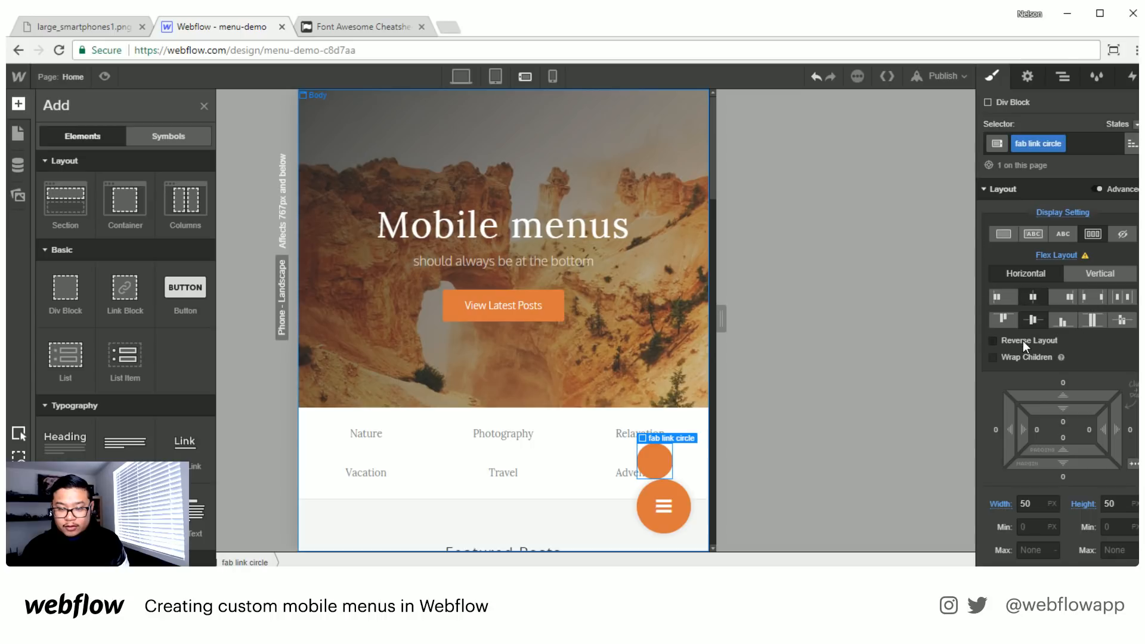
scroll(1108, 430, "down", 6)
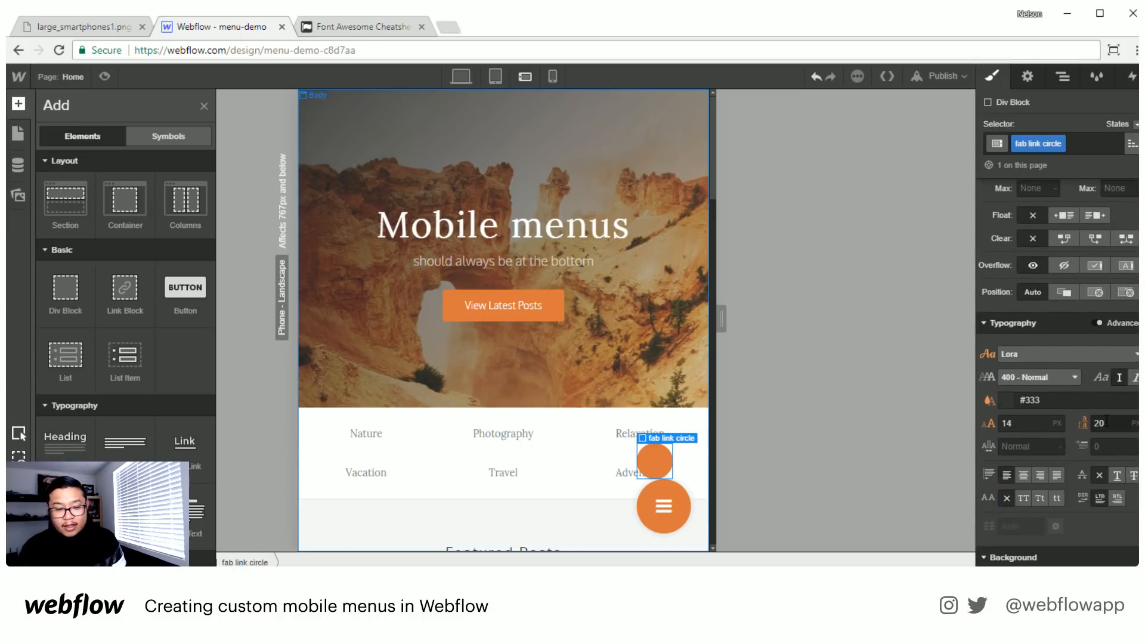
scroll(1107, 420, "down", 10)
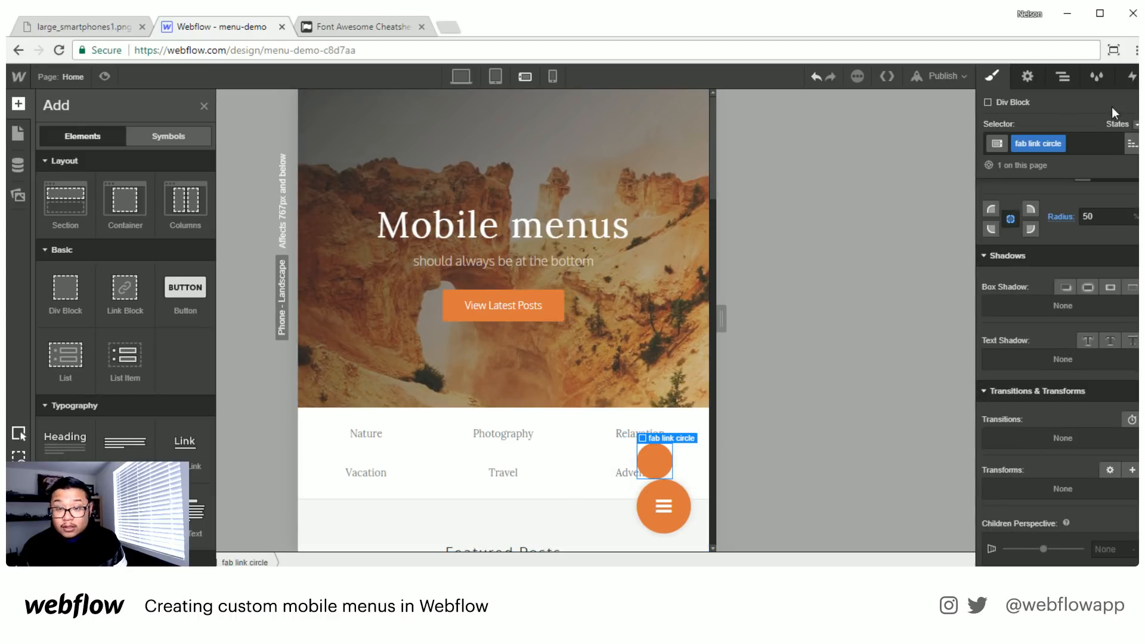
- Set the text alignment of the fab wrapper to right
left_click(1057, 81)
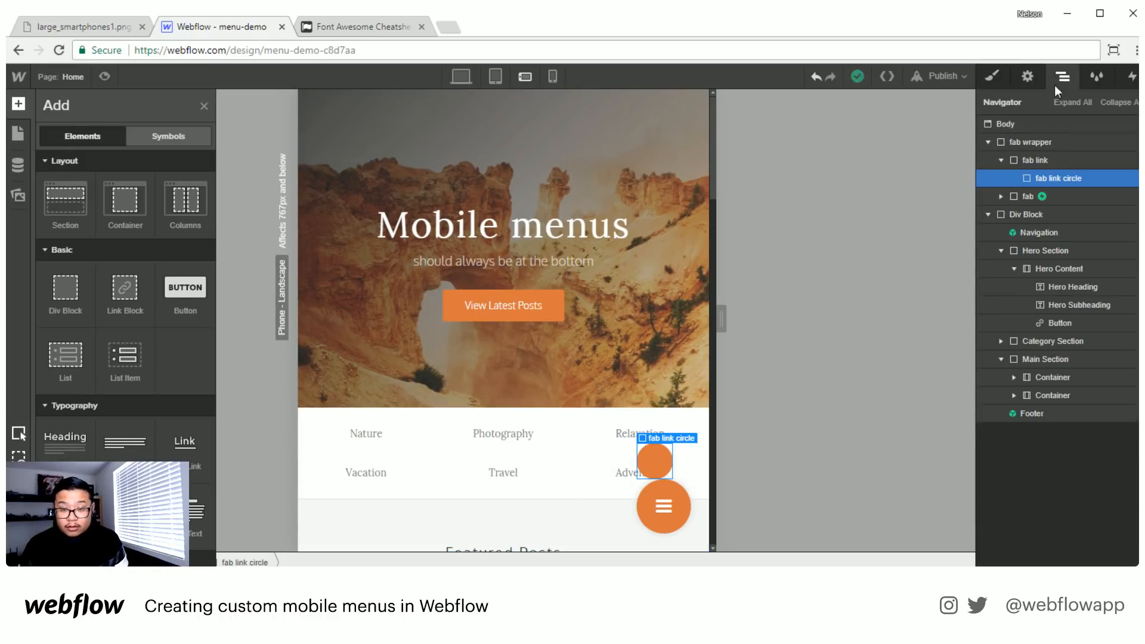
left_click(1031, 144)
left_click(993, 78)
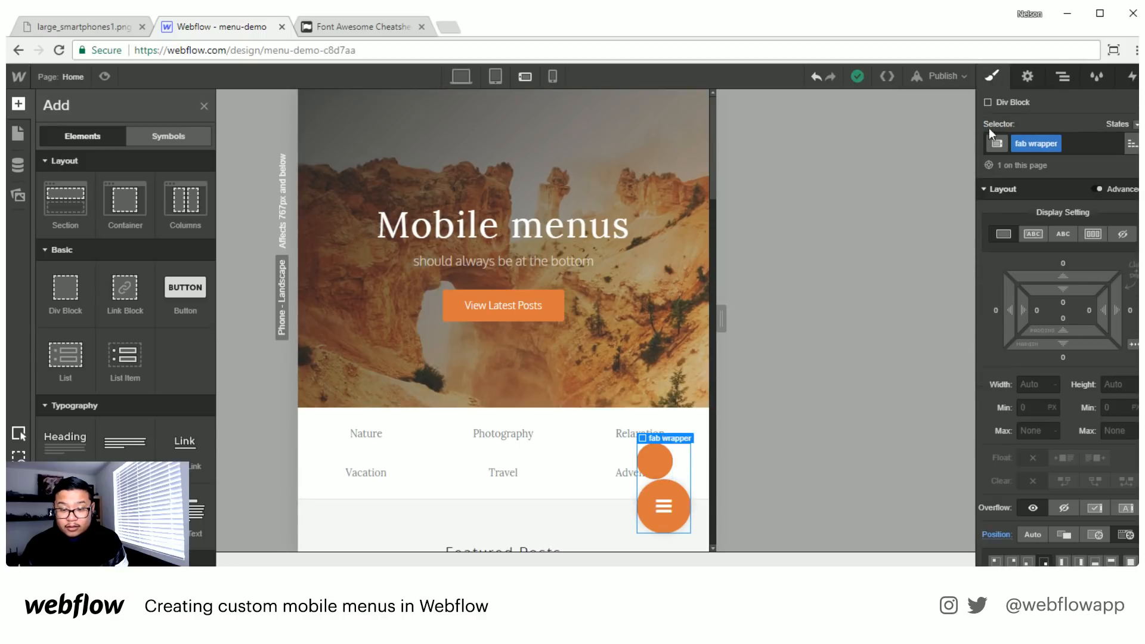
scroll(1056, 477, "down", 3)
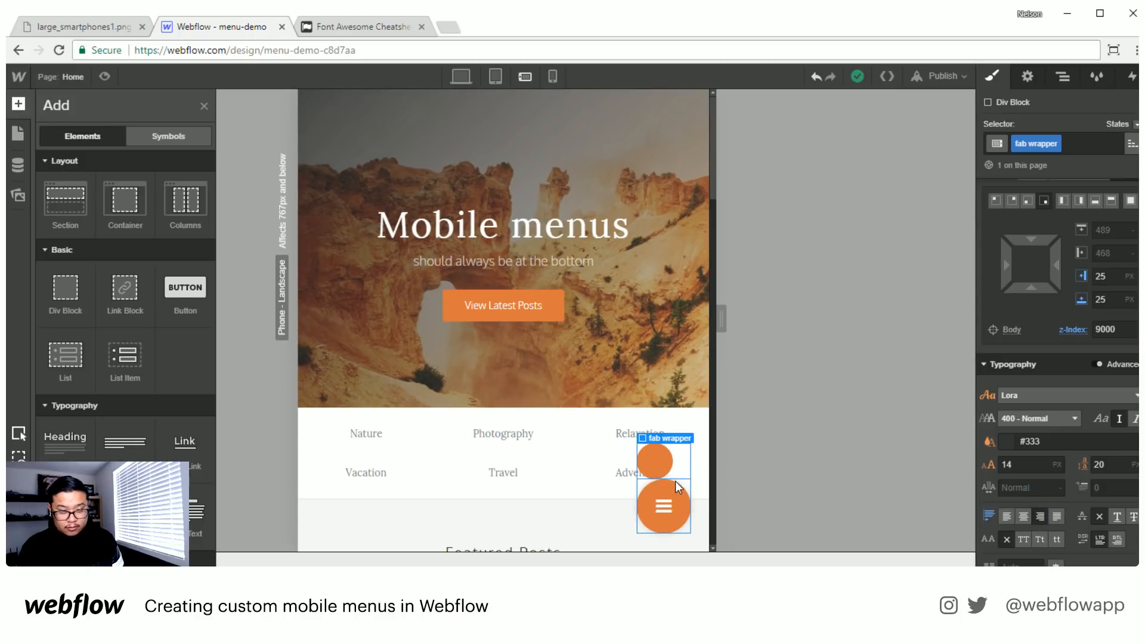
- Set the display setting of the fab link block around the circle to inline-block
left_click(674, 457)
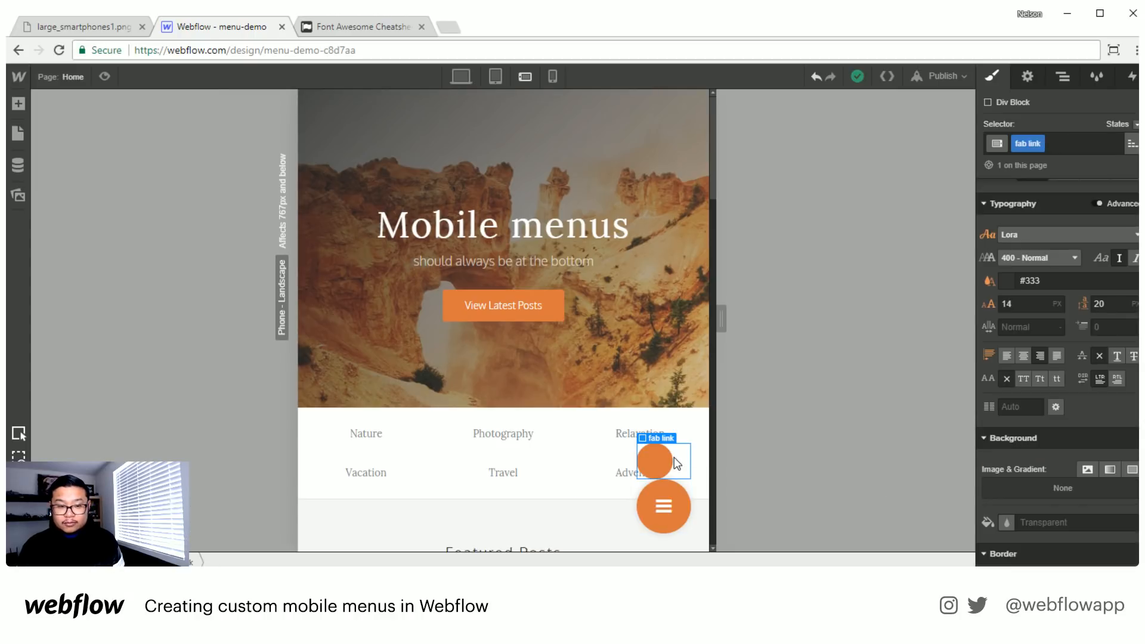
left_click(665, 462)
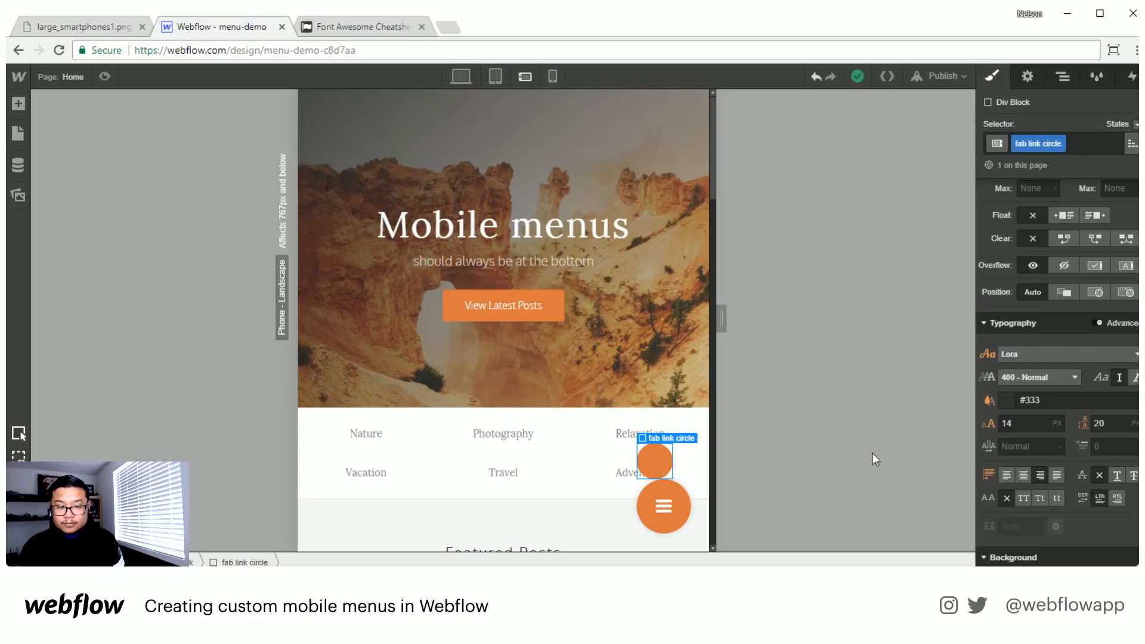
scroll(1079, 418, "up", 6)
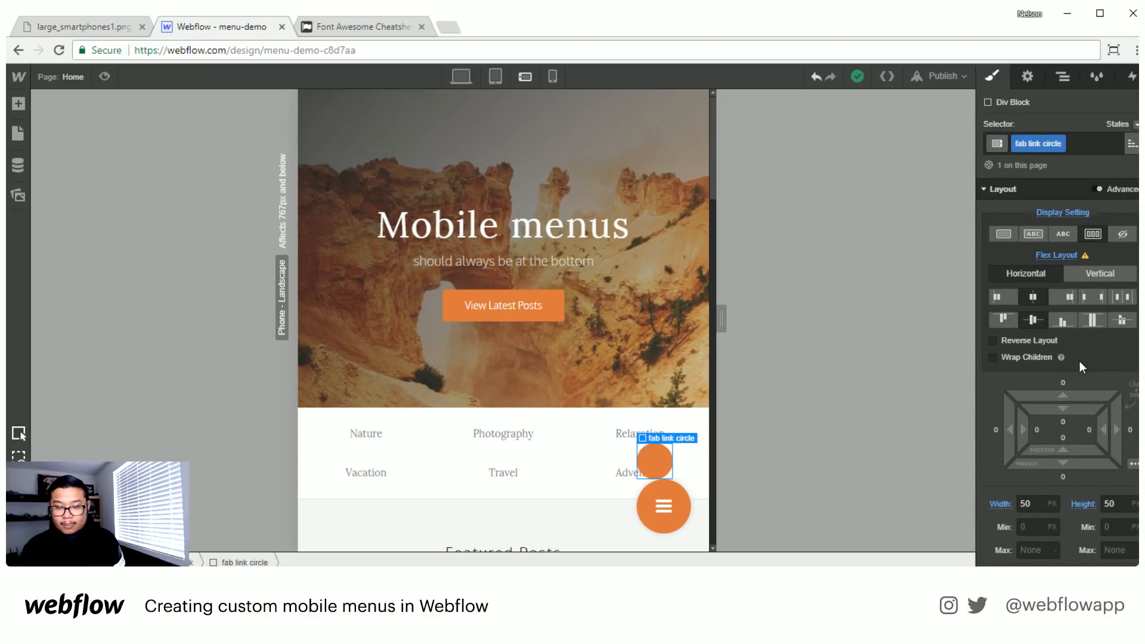
left_click(1070, 76)
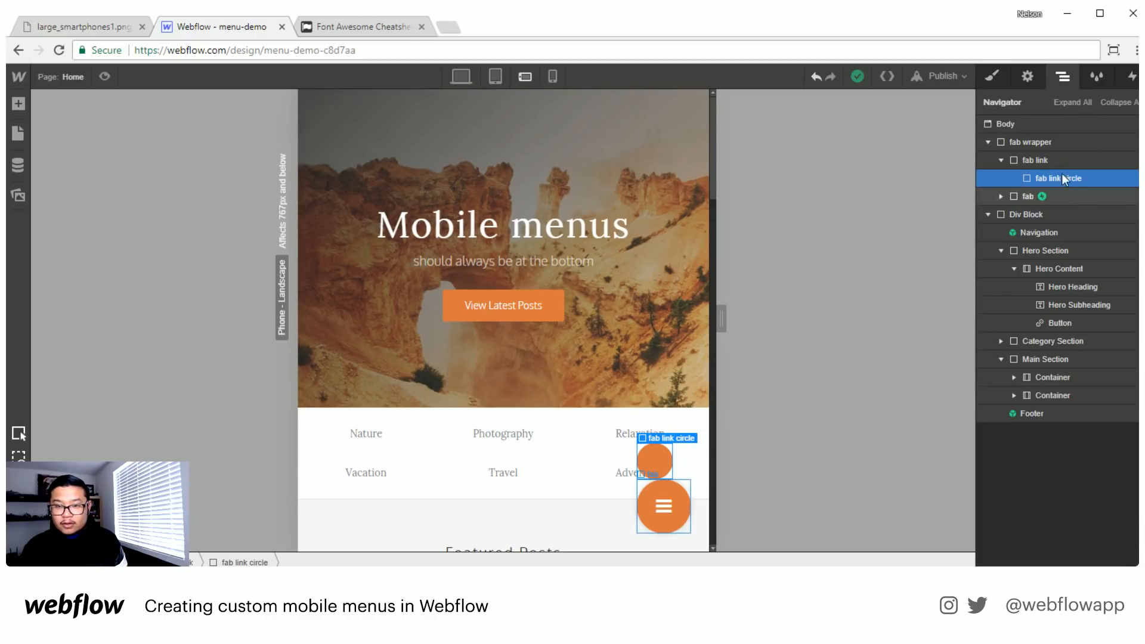
left_click(1040, 159)
left_click(992, 76)
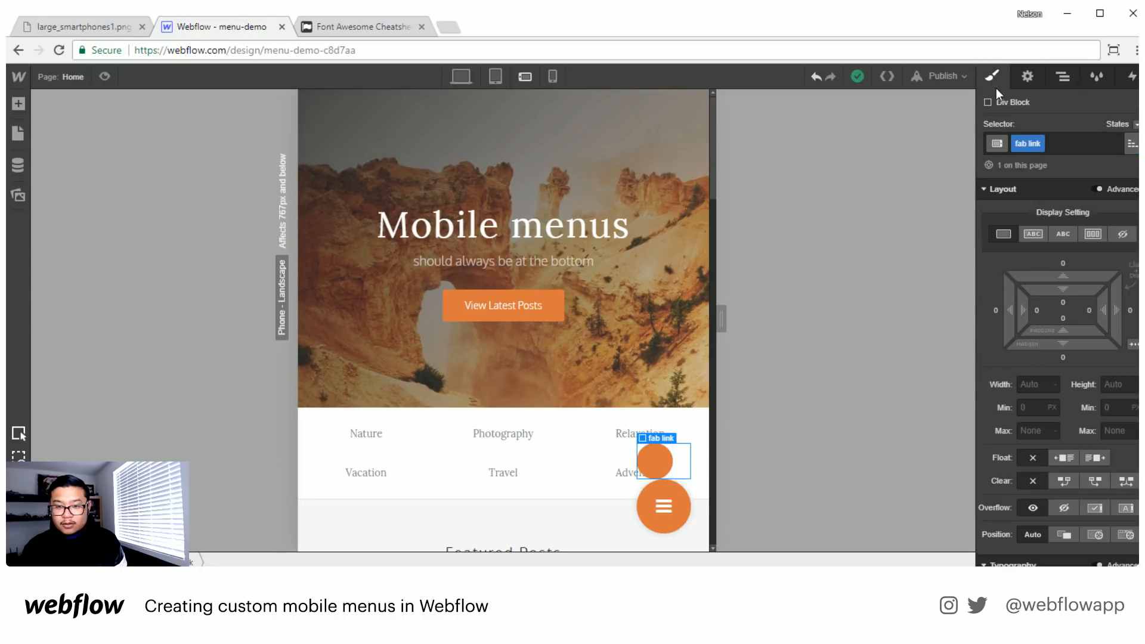
left_click(1029, 235)
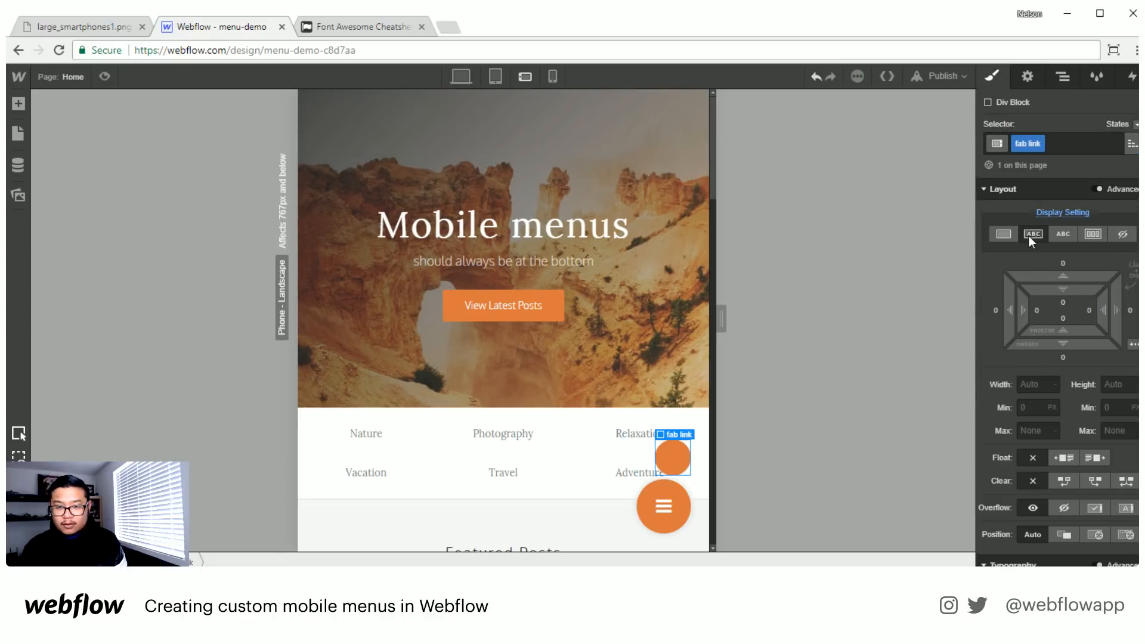
left_click(1062, 77)
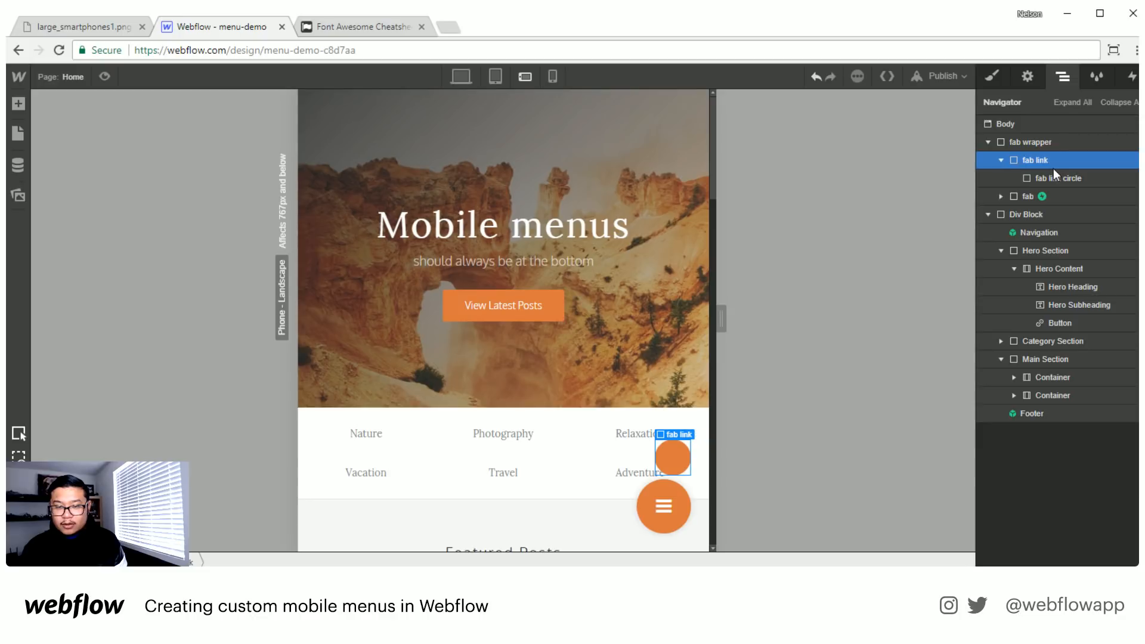
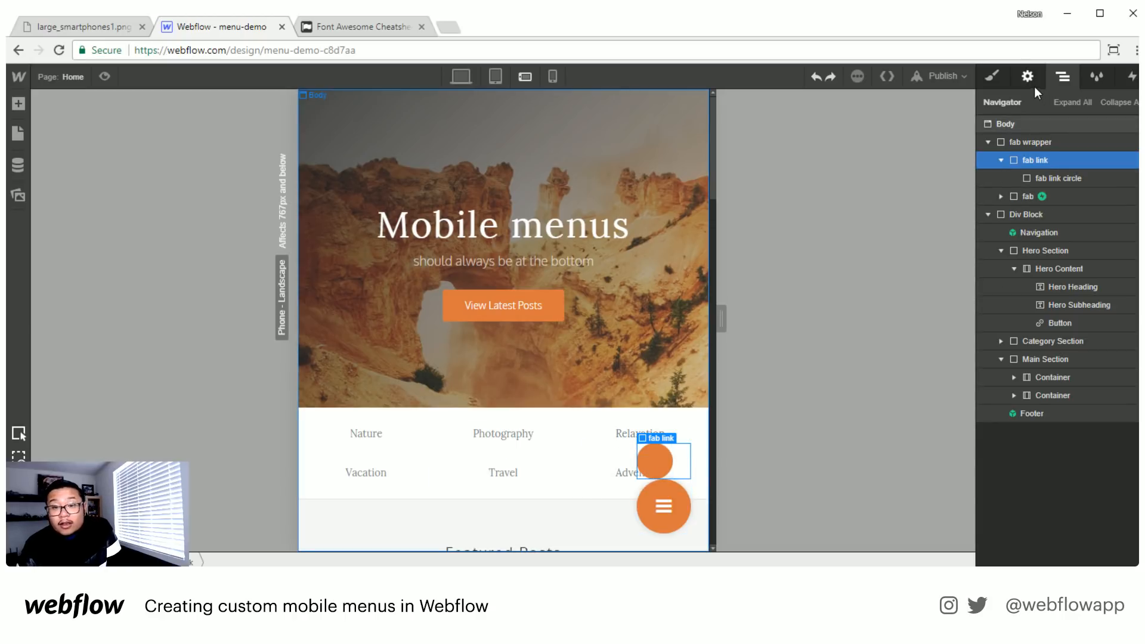
- Set the fab link block to a horizontal flex layout with its children justified to the end
left_click(992, 77)
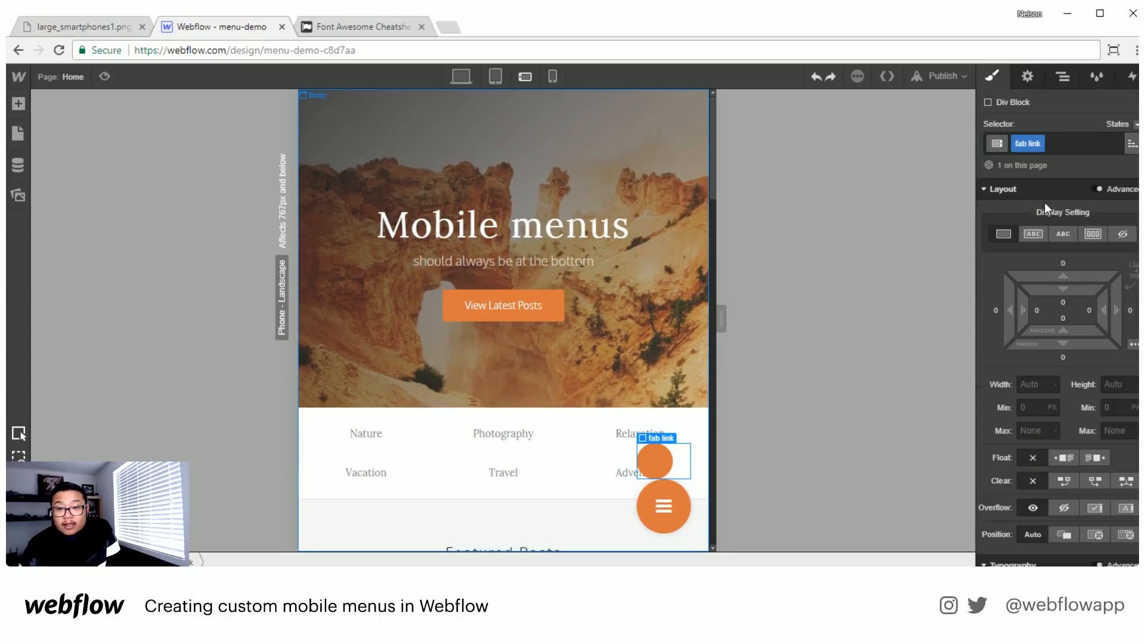
left_click(1094, 235)
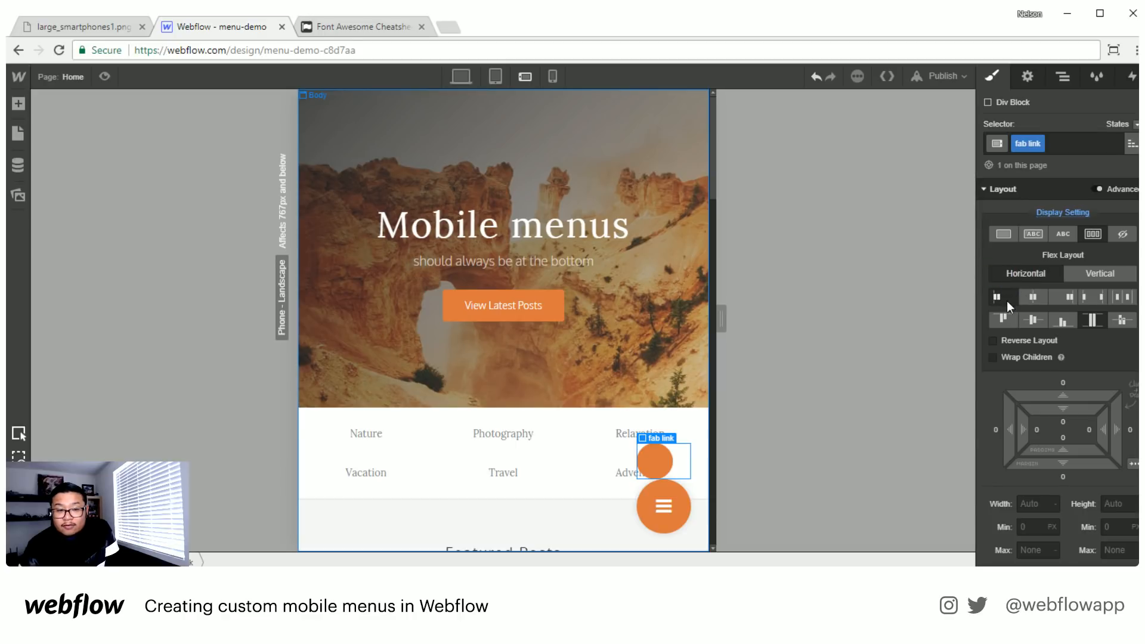
left_click(1062, 298)
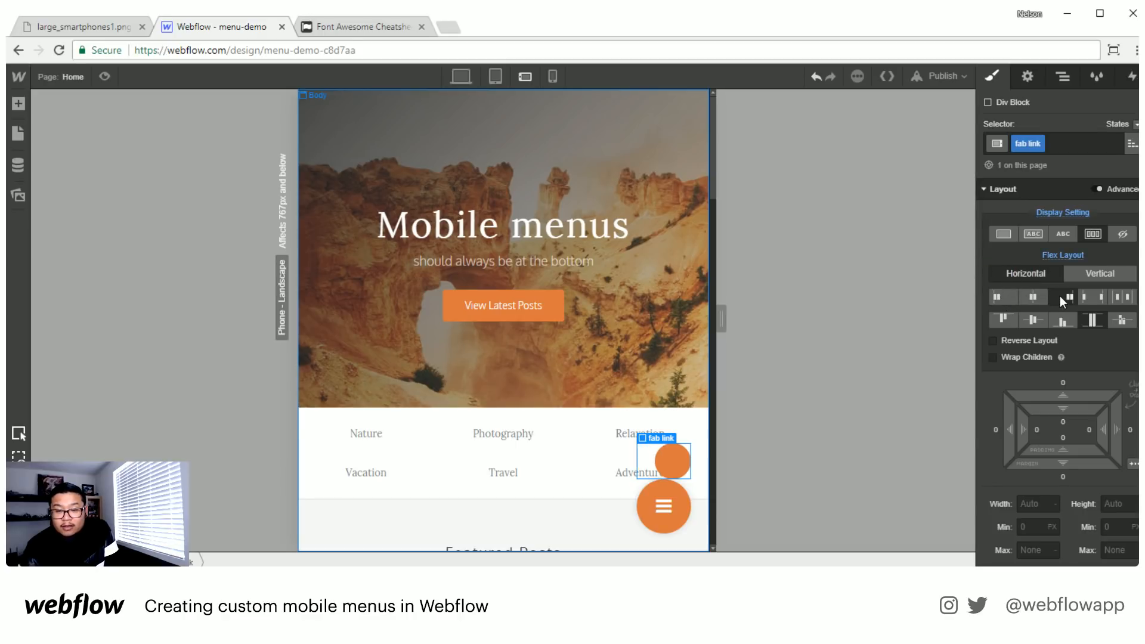
- Add a text block inside the fab link, placed before the fab link circle
left_click(1062, 77)
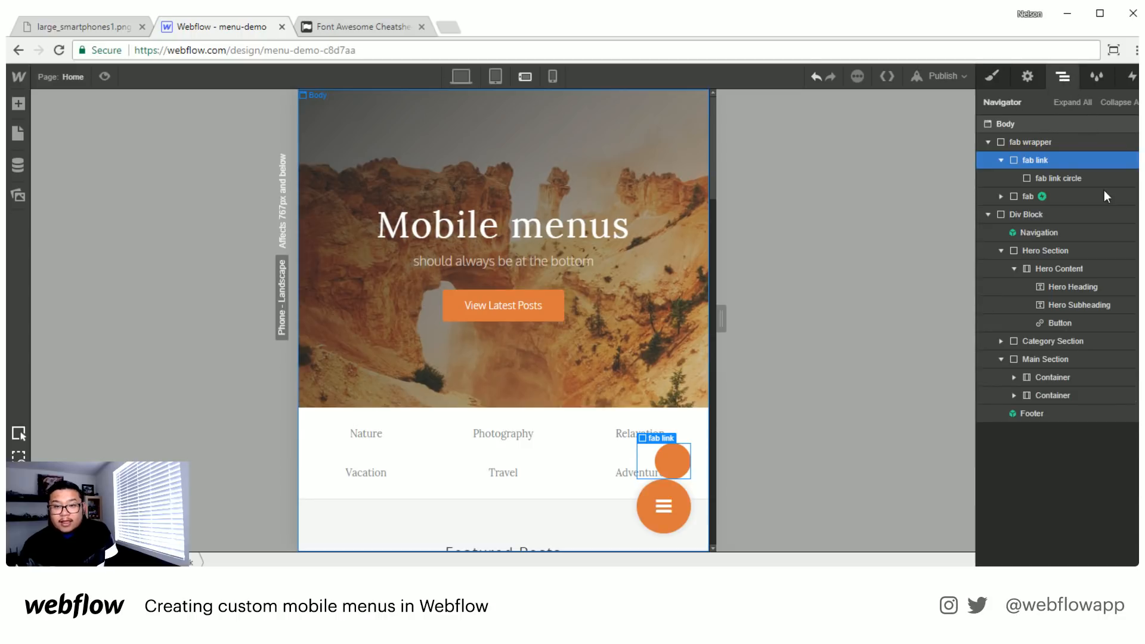
left_click(1088, 178)
key("a")
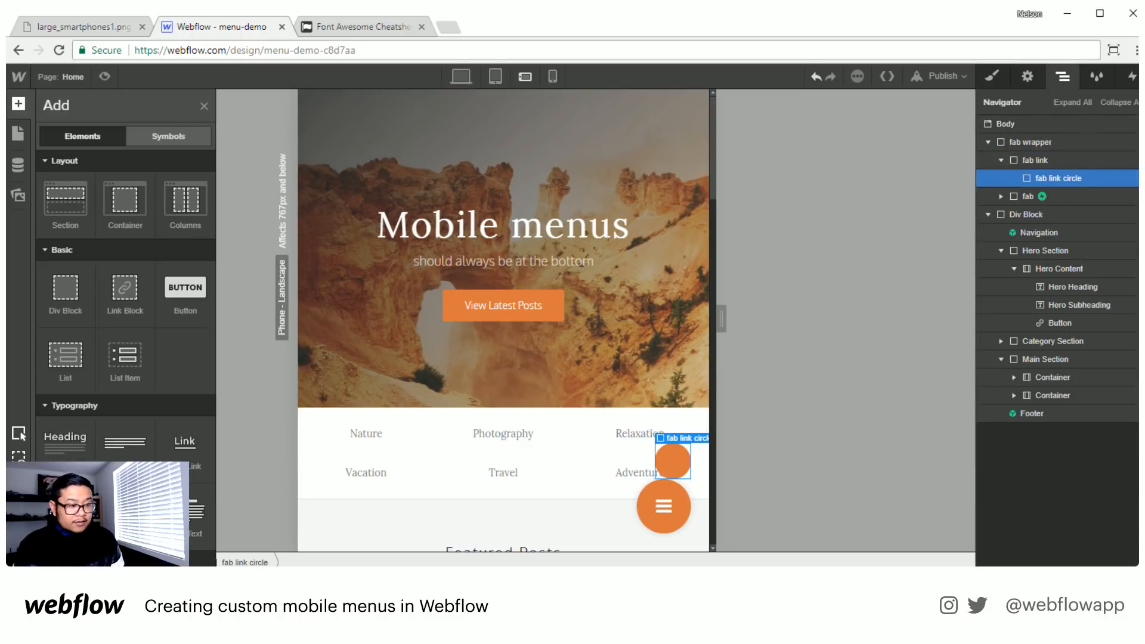
left_click(65, 514)
left_click_drag(1050, 198, 1068, 172)
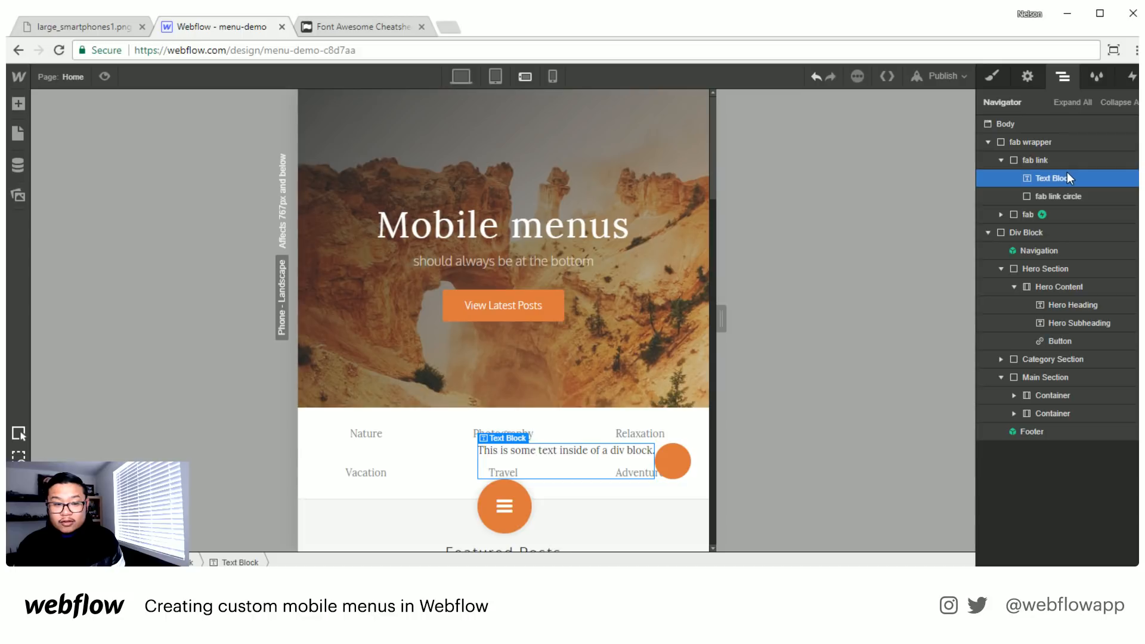
- Replace the placeholder text of the new text block with "Home" in the phone landscape view
double_click(535, 450)
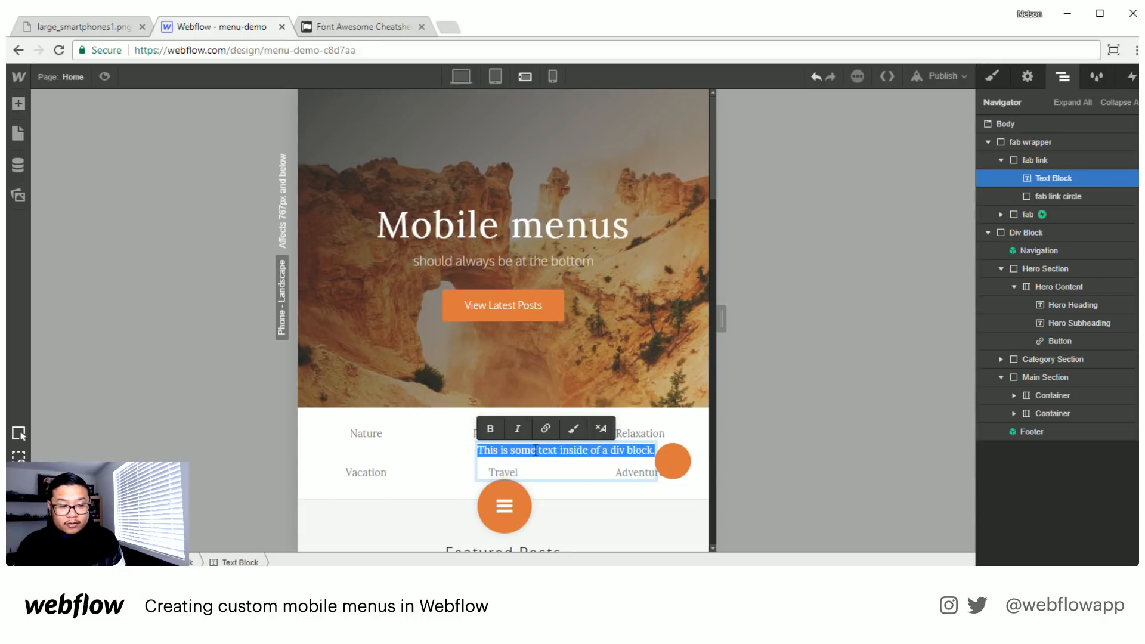
left_click(495, 76)
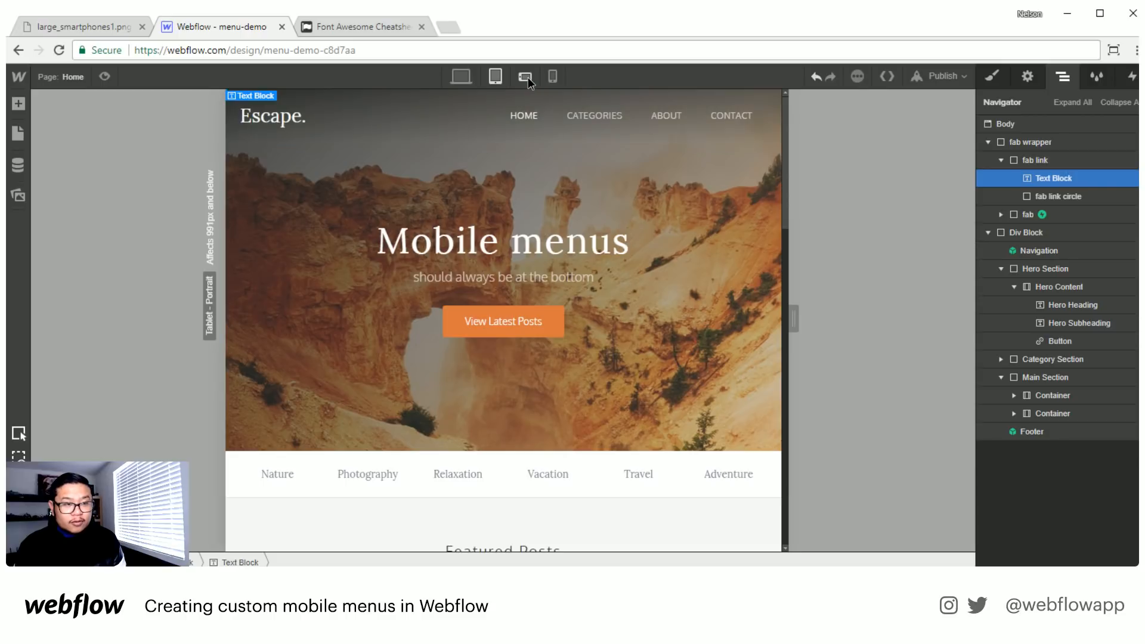
left_click(526, 77)
double_click(548, 451)
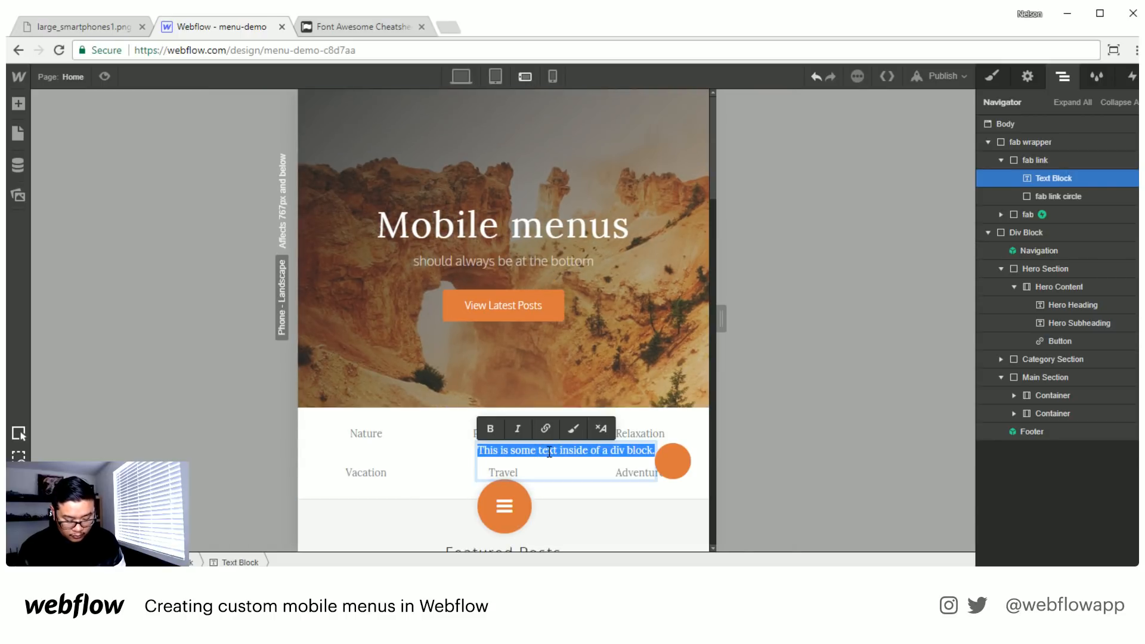
type("Home")
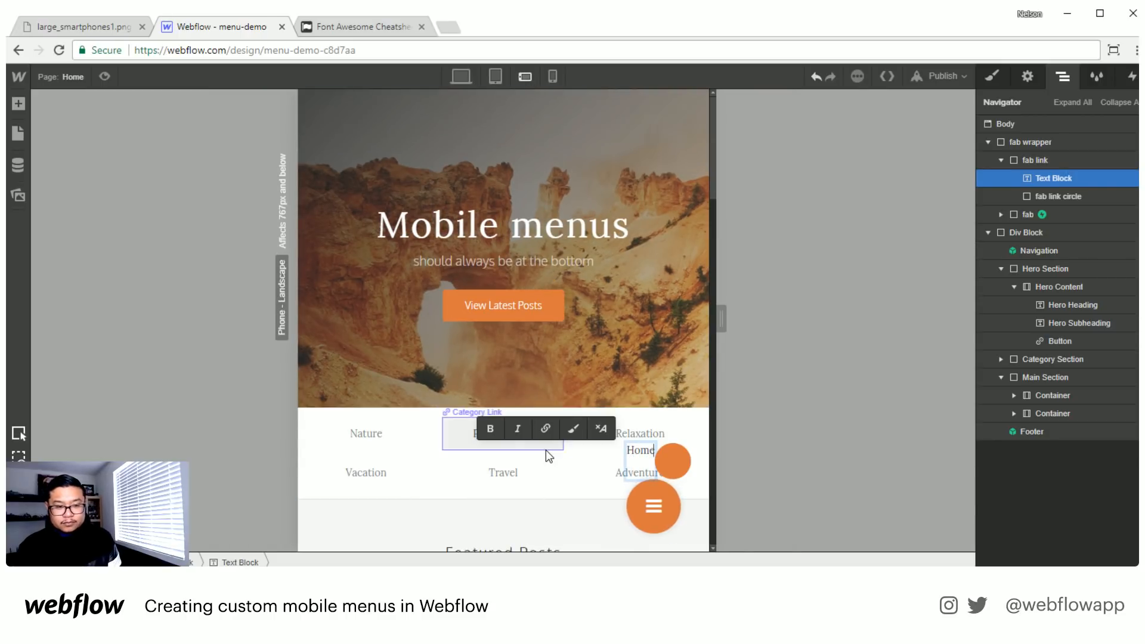
- Align the fab link's children to the vertical center and give its circle a left margin of 13 px
left_click(1039, 162)
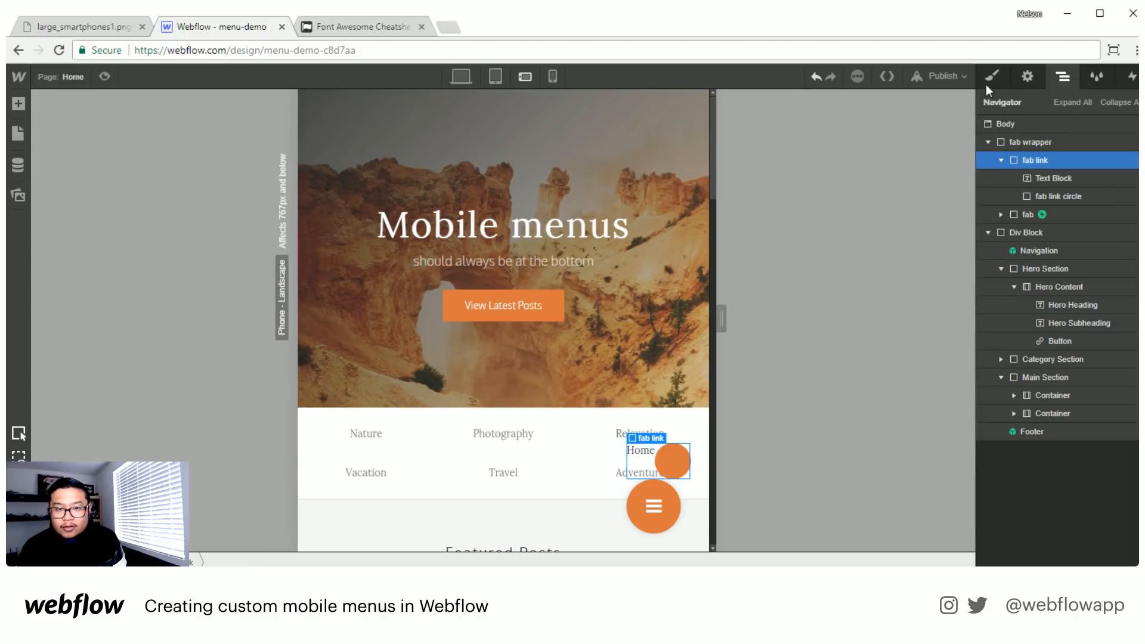
left_click(1008, 76)
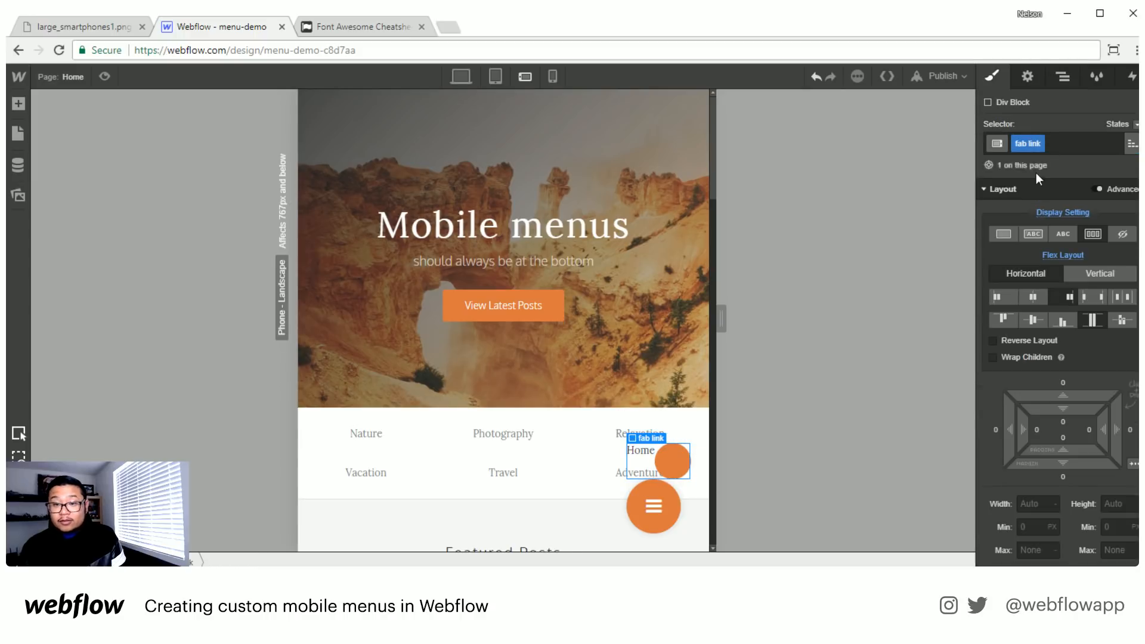
left_click(1036, 320)
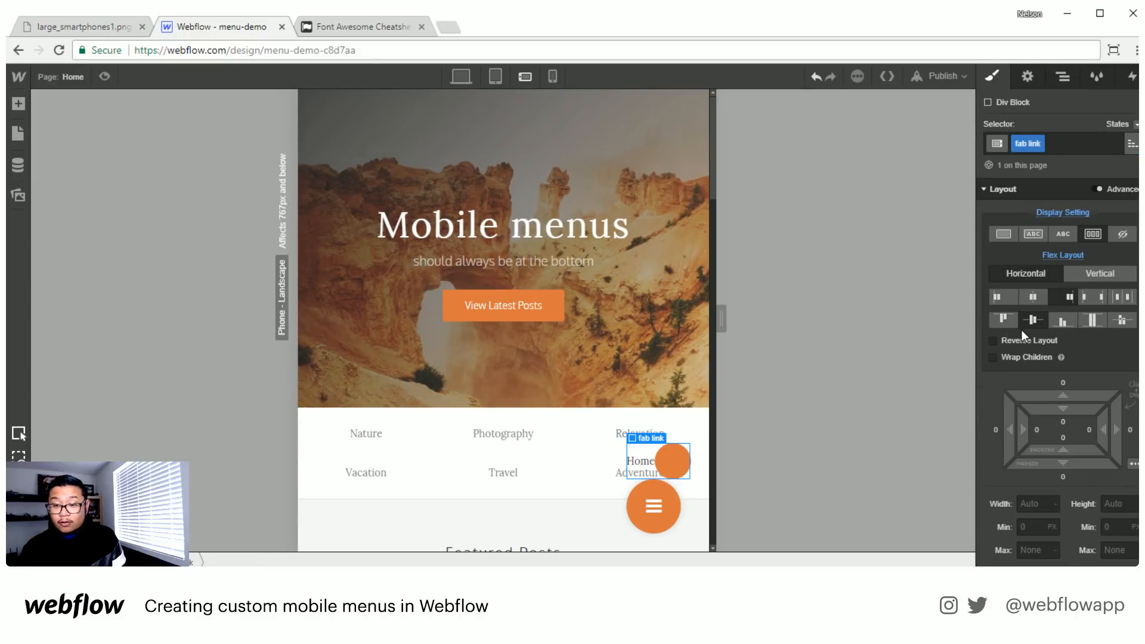
left_click(668, 463)
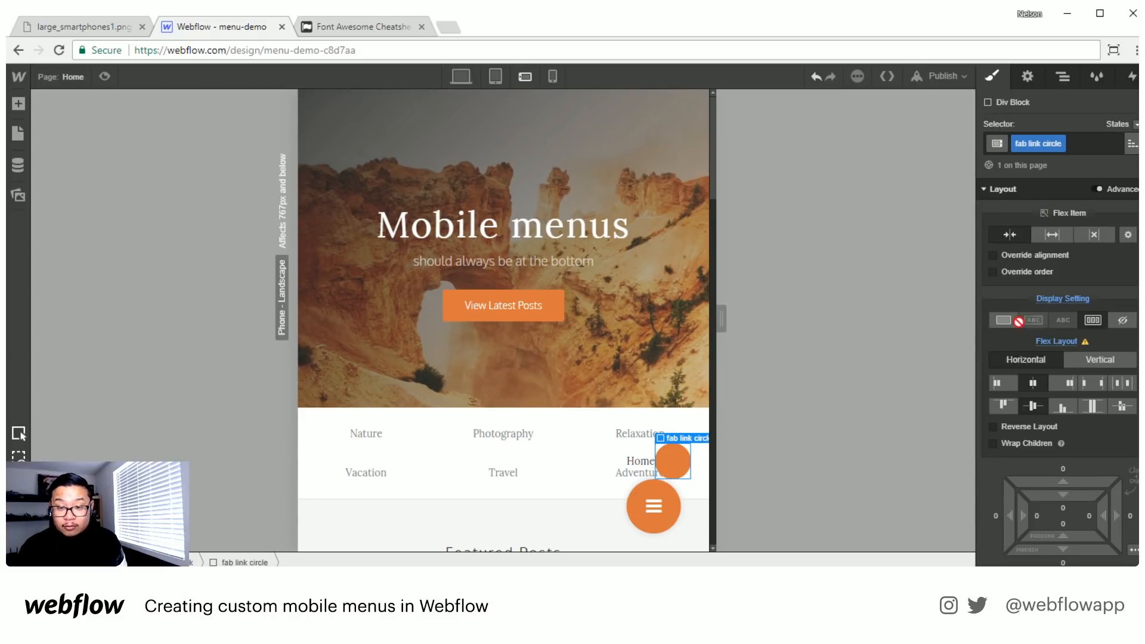
left_click_drag(999, 514, 979, 515)
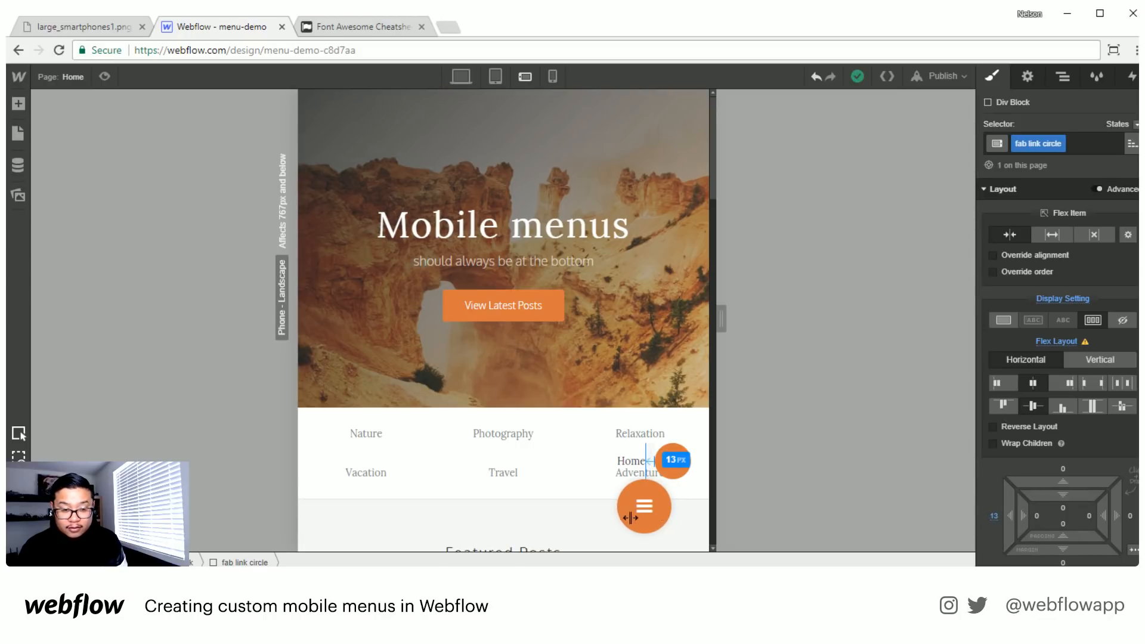
- Try a horizontal flex layout with children justified to the end on the fab wrapper
left_click(665, 506)
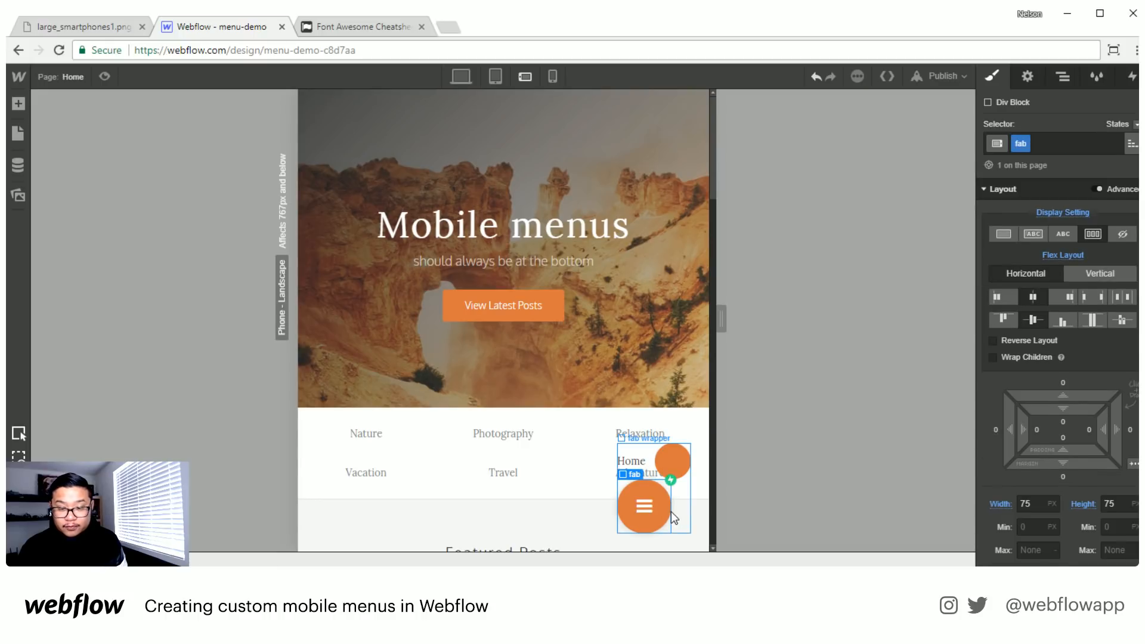
left_click(1067, 84)
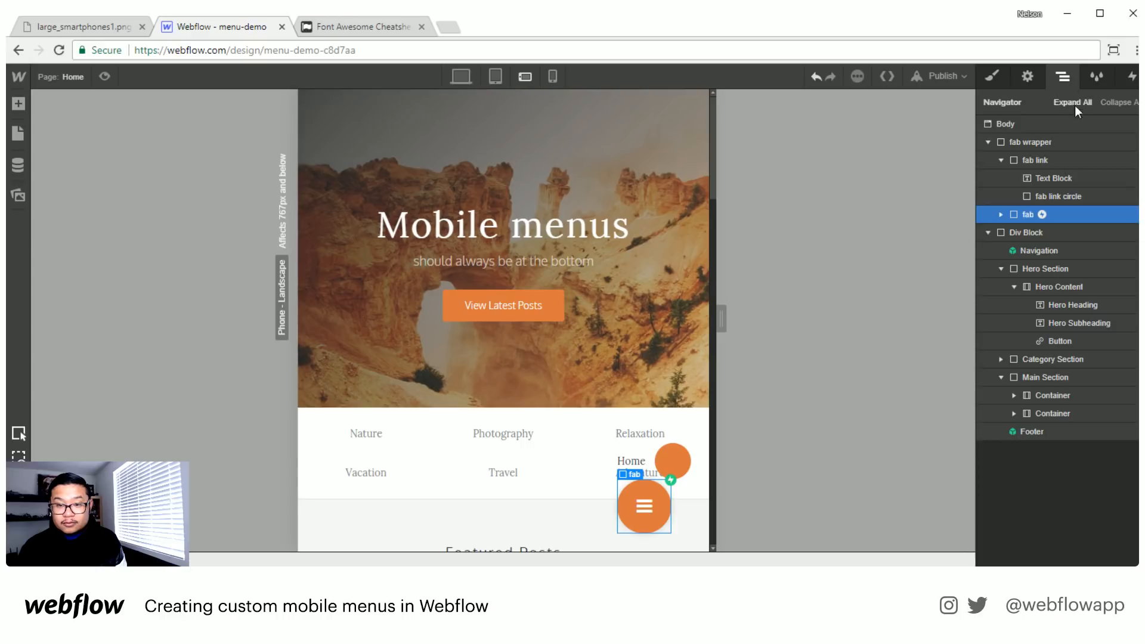
left_click(1039, 141)
left_click(993, 81)
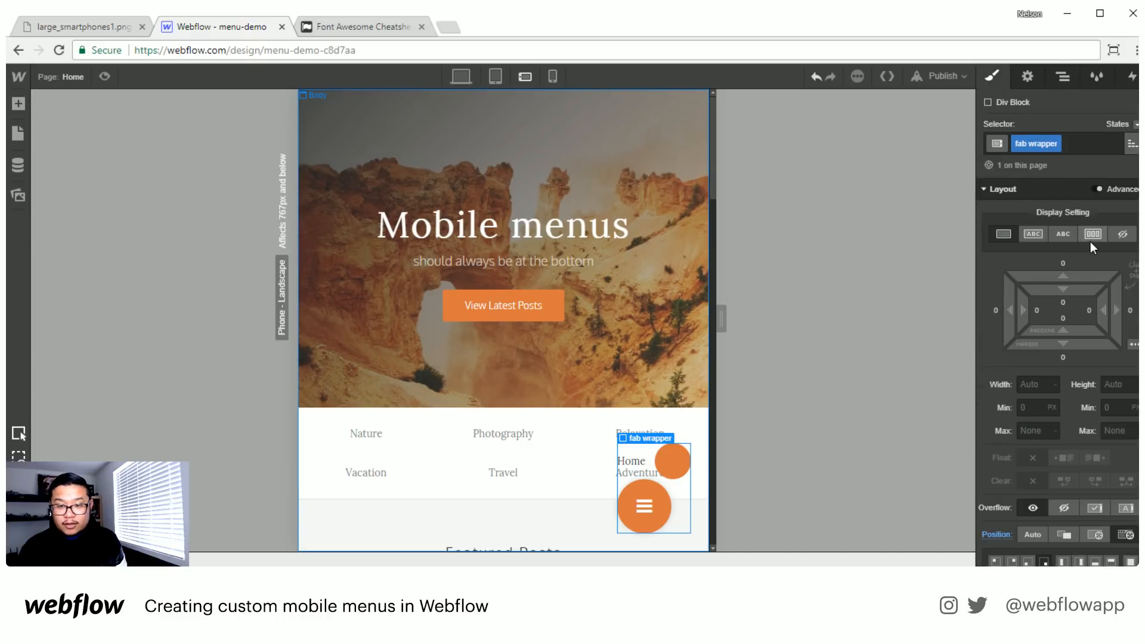
left_click(644, 506)
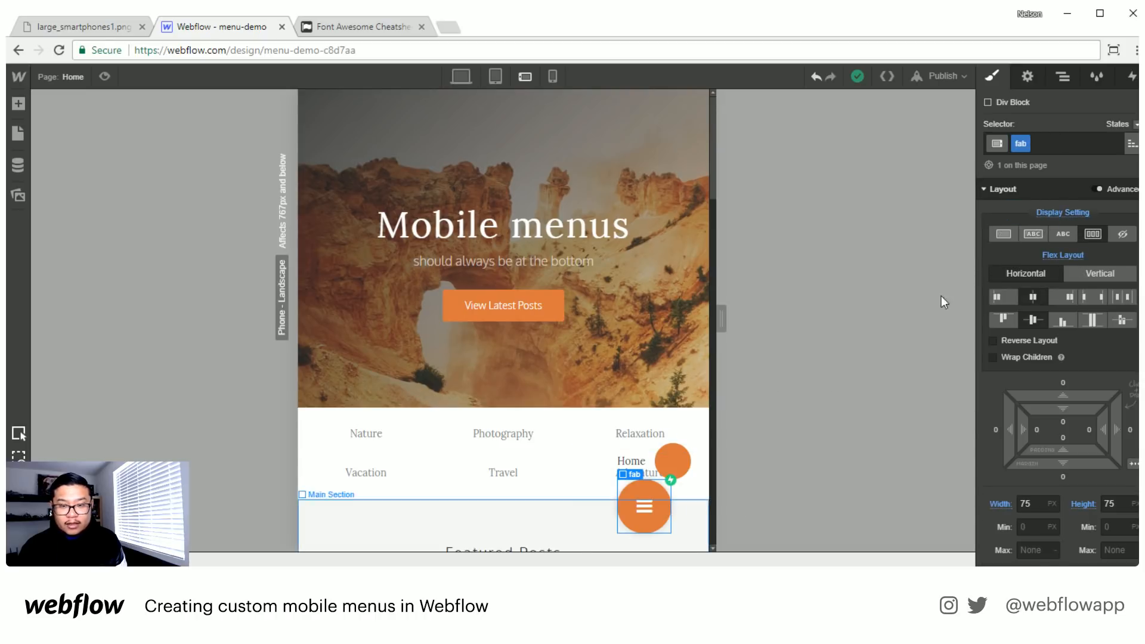
left_click(1065, 83)
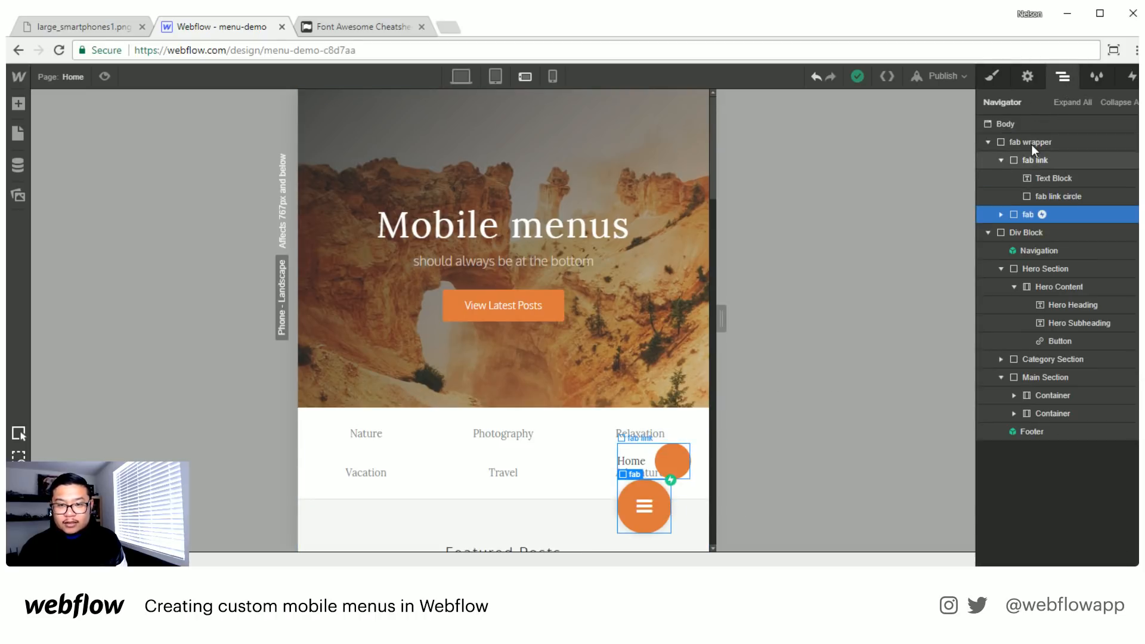
left_click(1032, 142)
left_click(995, 75)
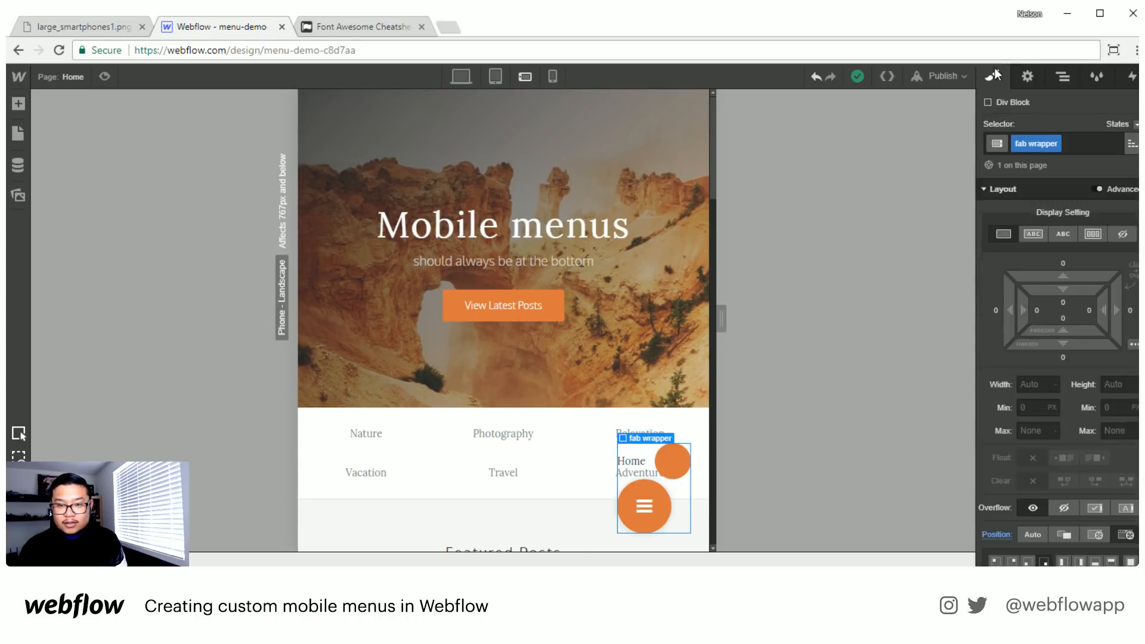
left_click(1099, 235)
left_click(1062, 293)
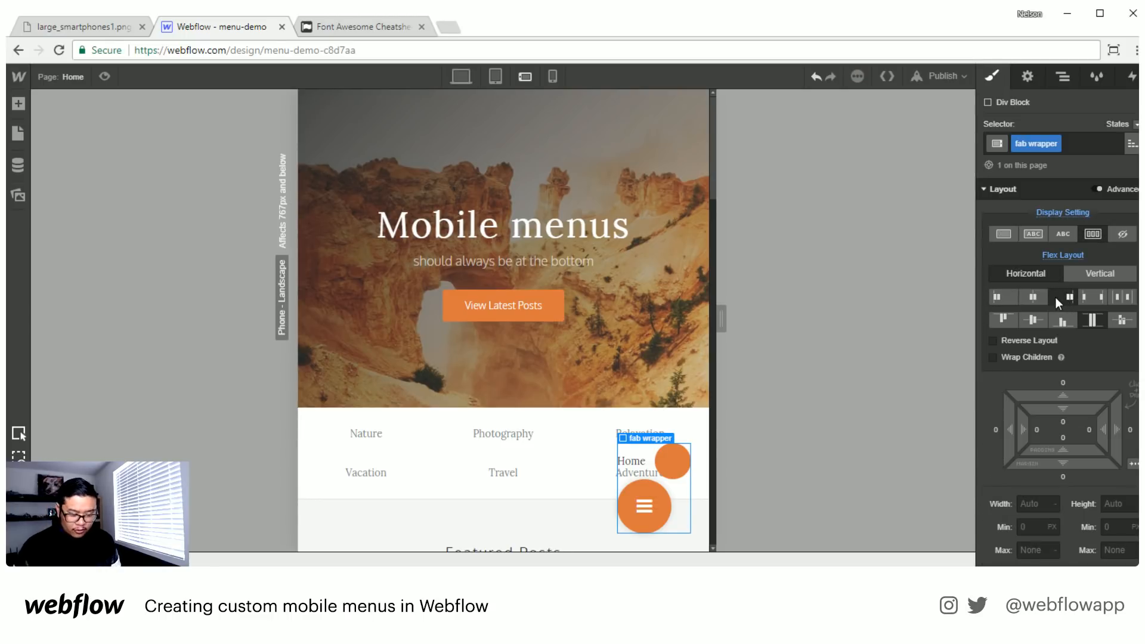
key("ctrl+z")
key("ctrl+z")
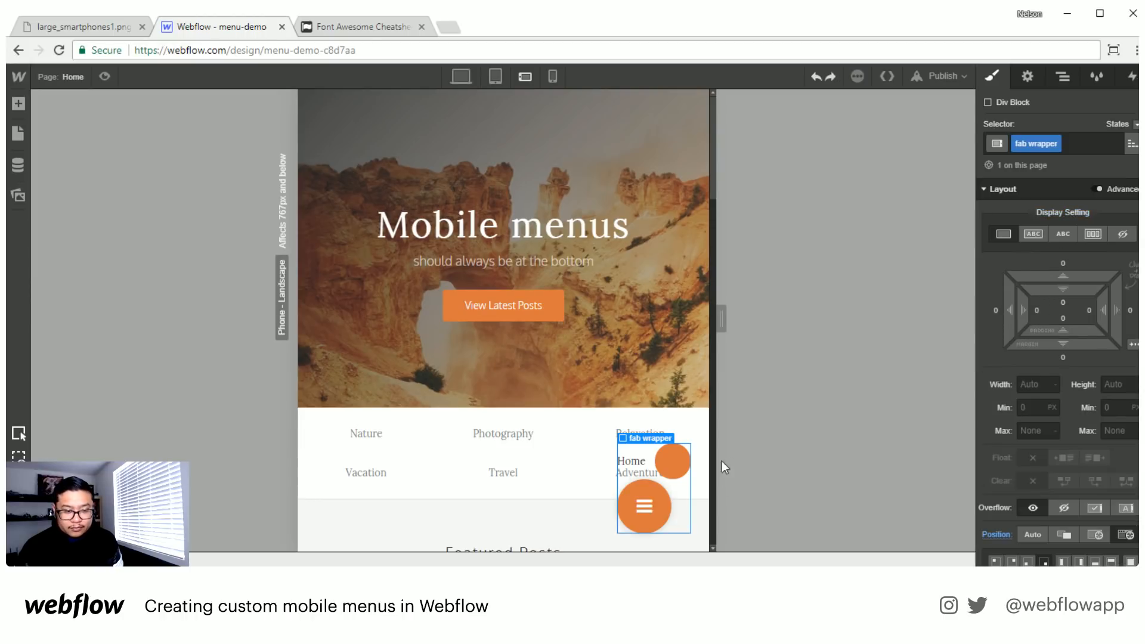
- Float the large fab button to the right and give it a top margin of 15 px
left_click(666, 507)
scroll(1080, 479, "down", 3)
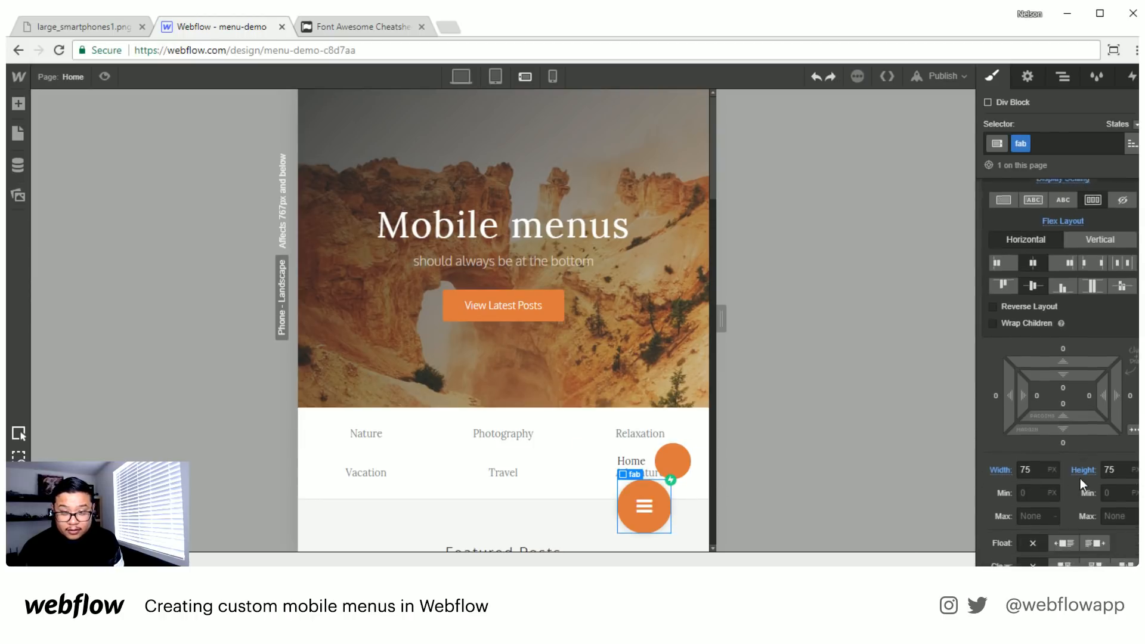
left_click(1096, 434)
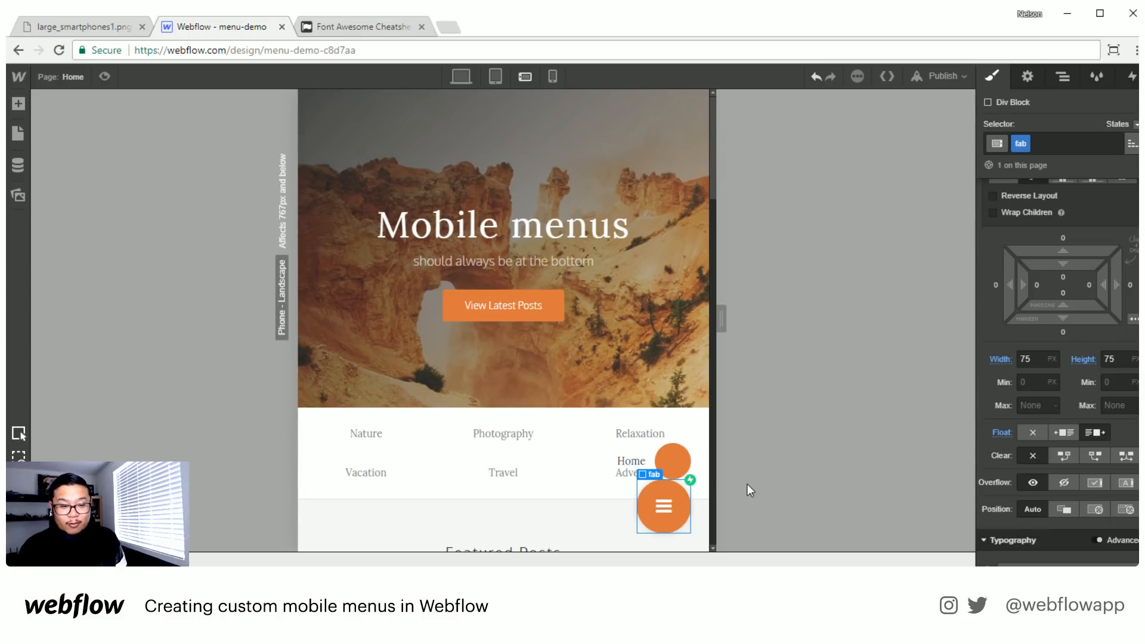
scroll(1064, 283, "up", 3)
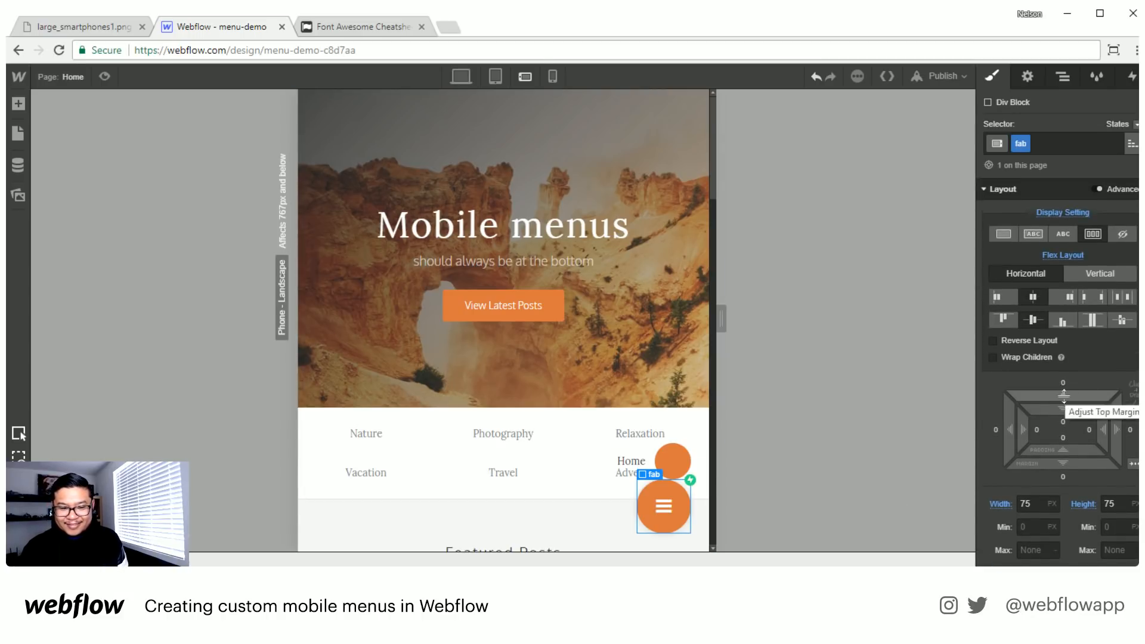
left_click_drag(1065, 381, 1064, 366)
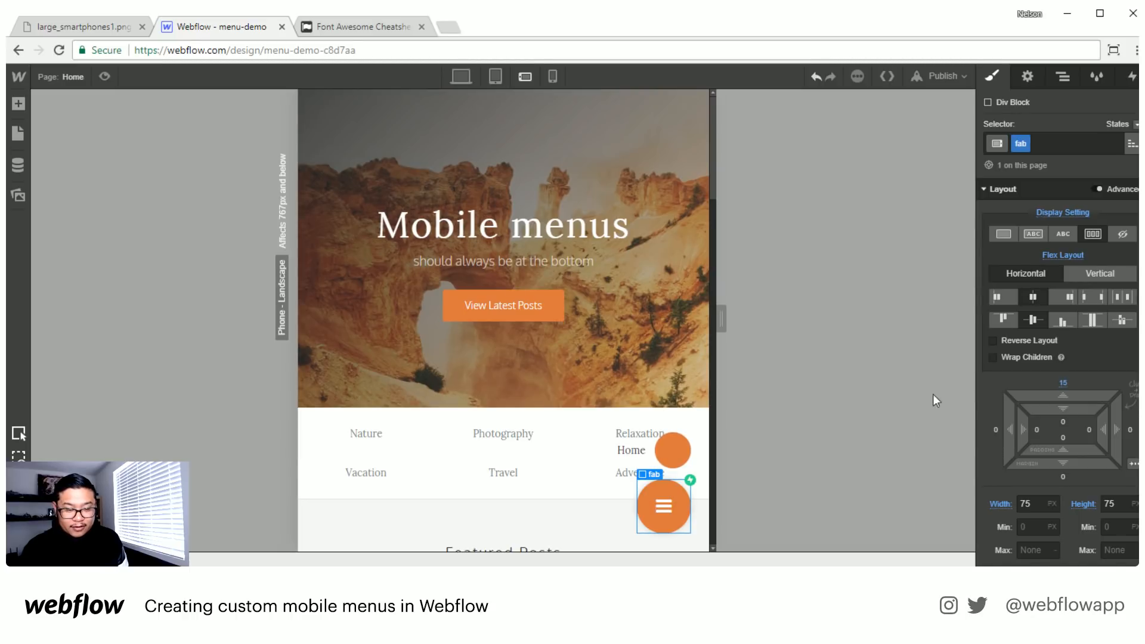
- Assign the new class "fab label" to the Home text block and add padding on all its sides
left_click(633, 450)
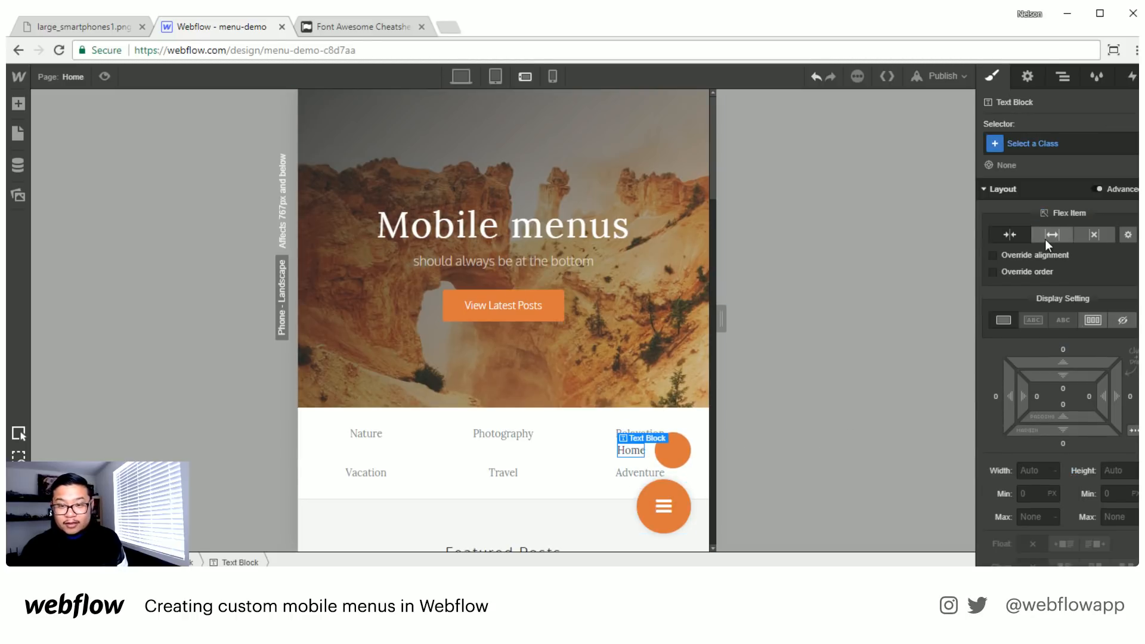
left_click(1023, 148)
type("fab")
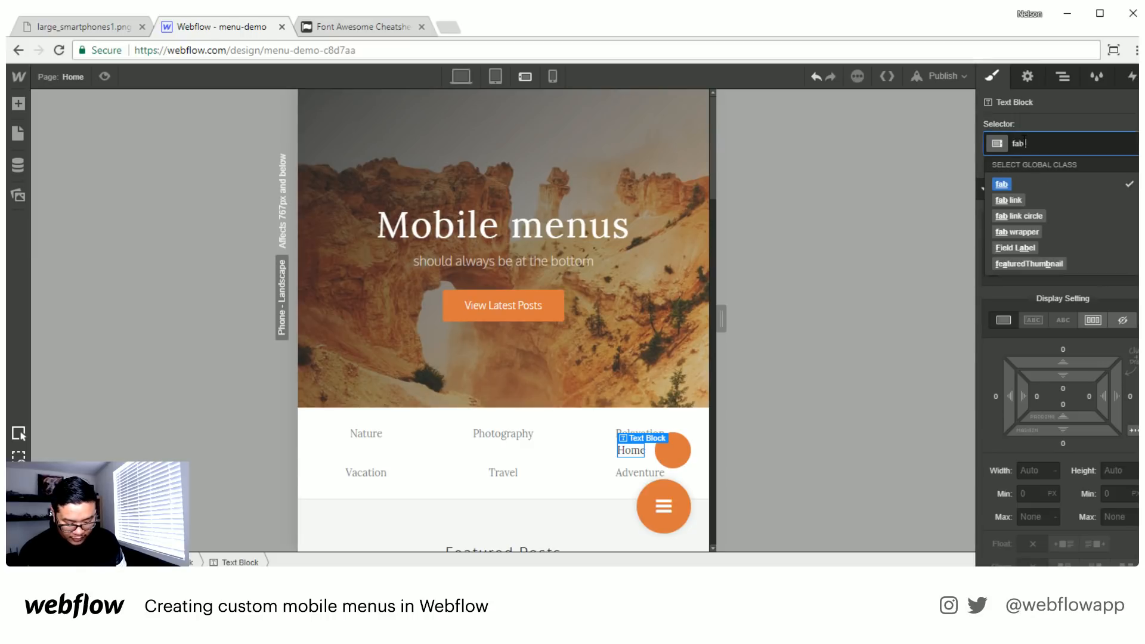
type(" label")
key("Return")
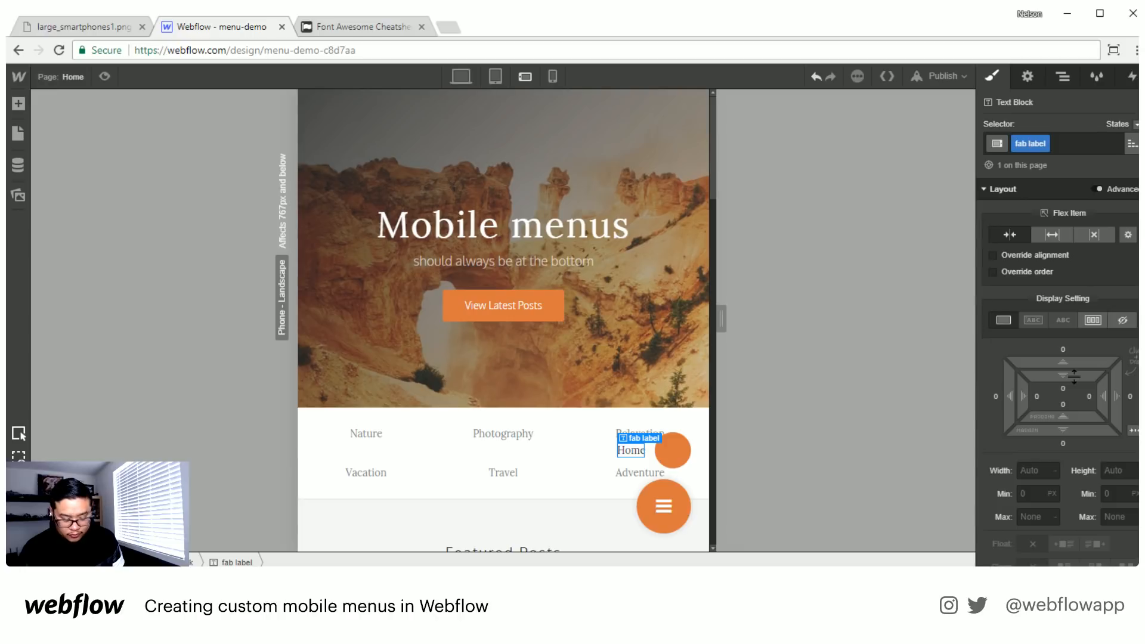
left_click_drag(1078, 390, 1078, 396)
- Set the fab label's background color to the lighter Dark Slate Gray swatch, #4d565d
scroll(1070, 464, "down", 10)
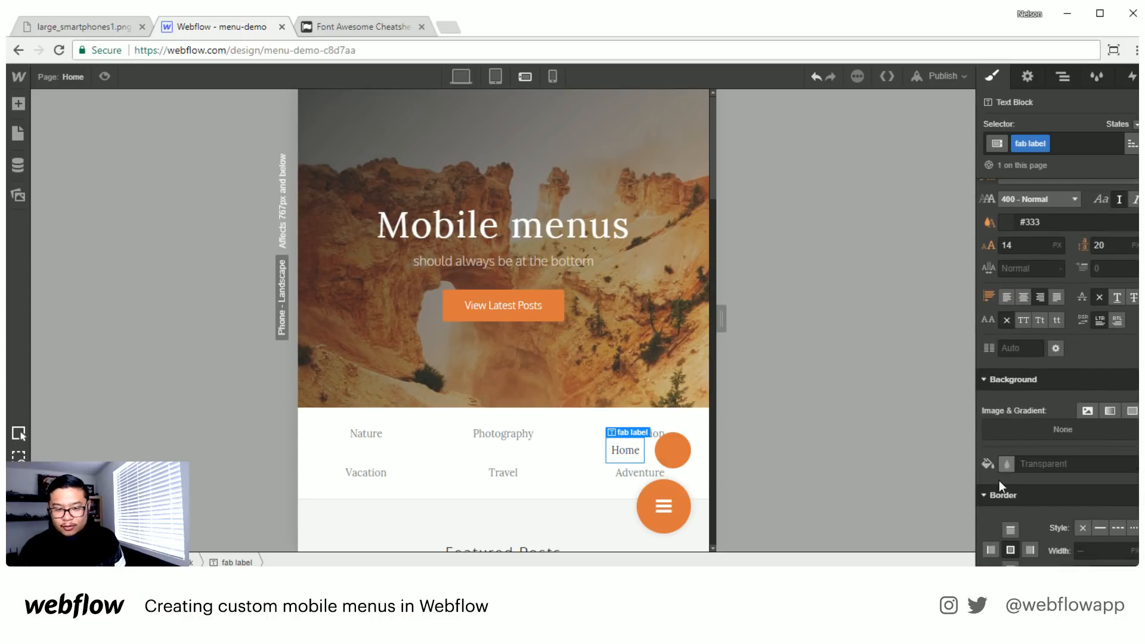
left_click(1006, 464)
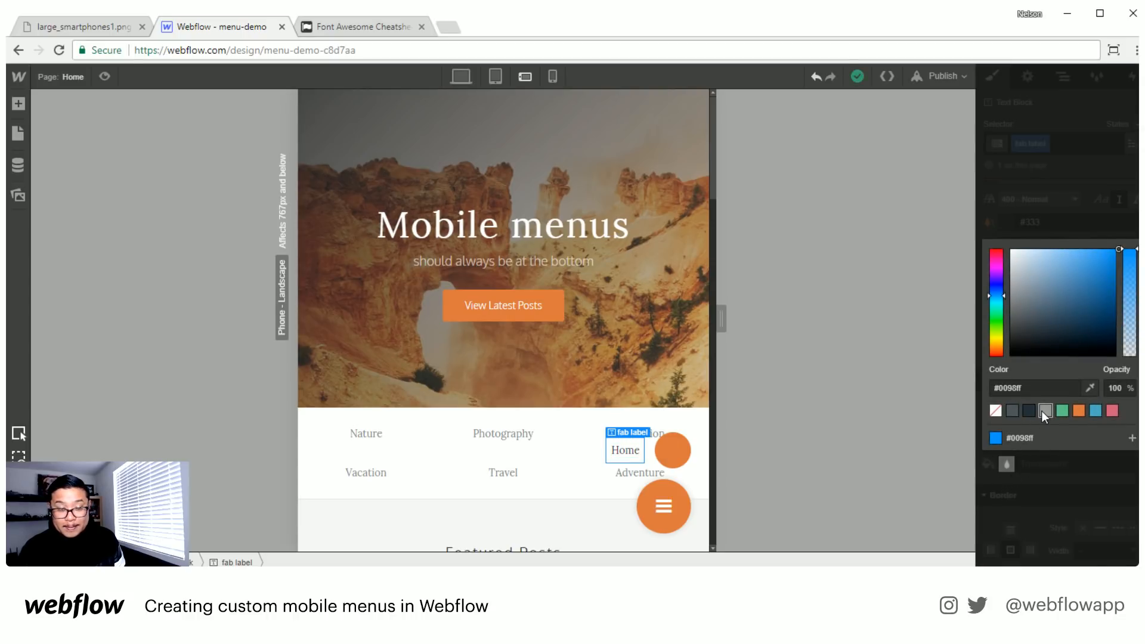
left_click(1045, 410)
left_click(1027, 411)
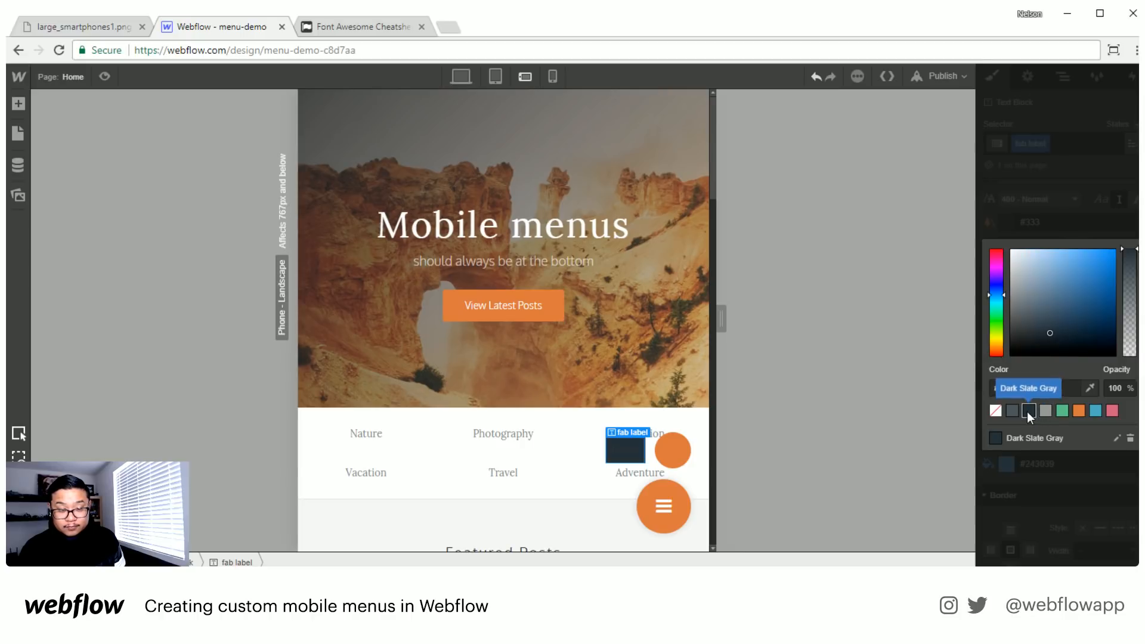
left_click(1011, 411)
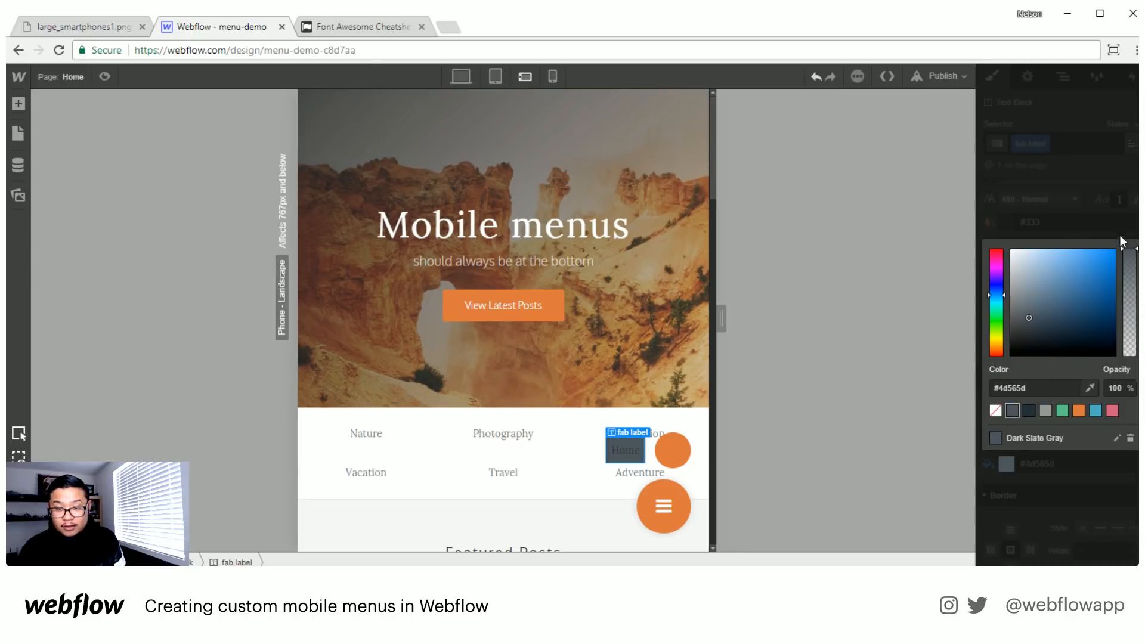
left_click(1083, 485)
scroll(1063, 493, "down", 3)
scroll(1063, 493, "up", 3)
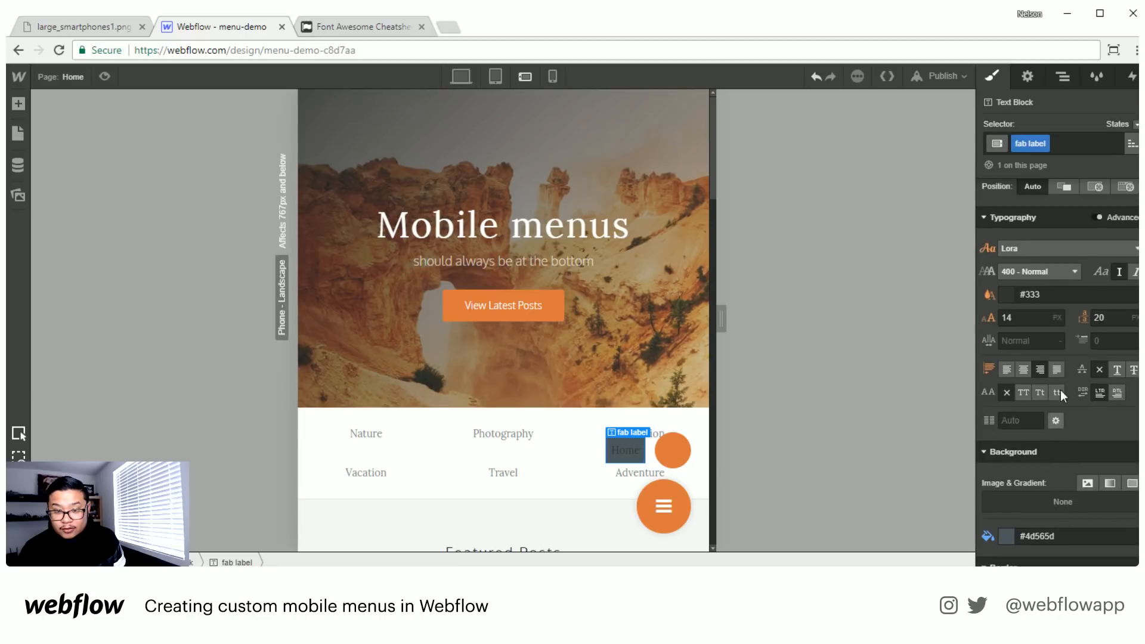
- Set the fab label's text color to white and its corner radius to 5 px
left_click(1032, 295)
type("white")
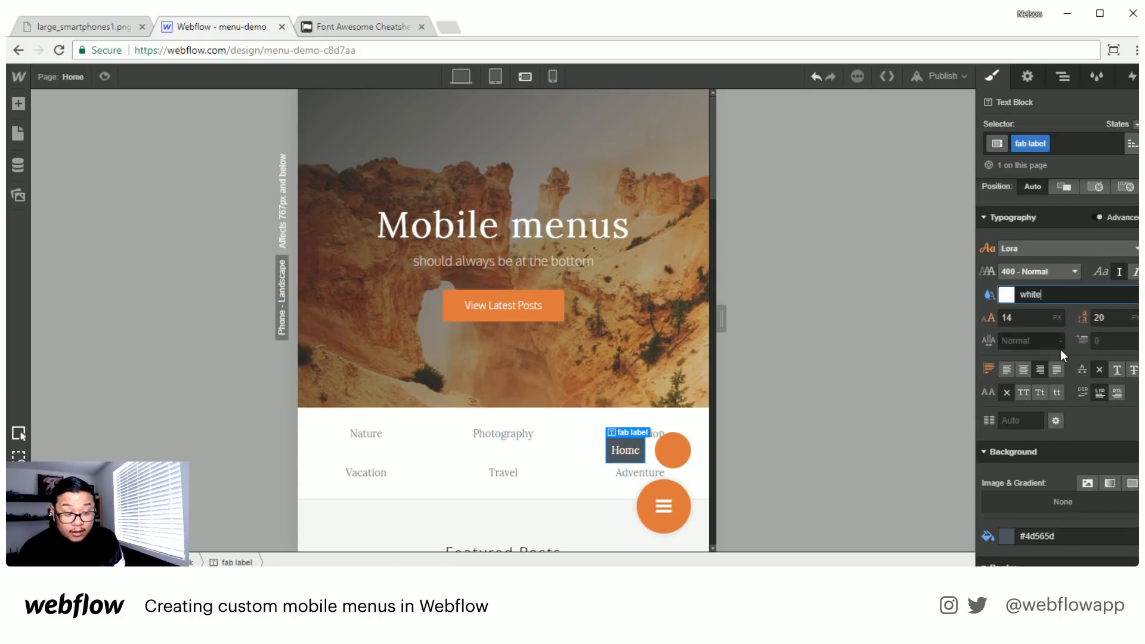
scroll(1064, 360, "down", 3)
left_click(1099, 471)
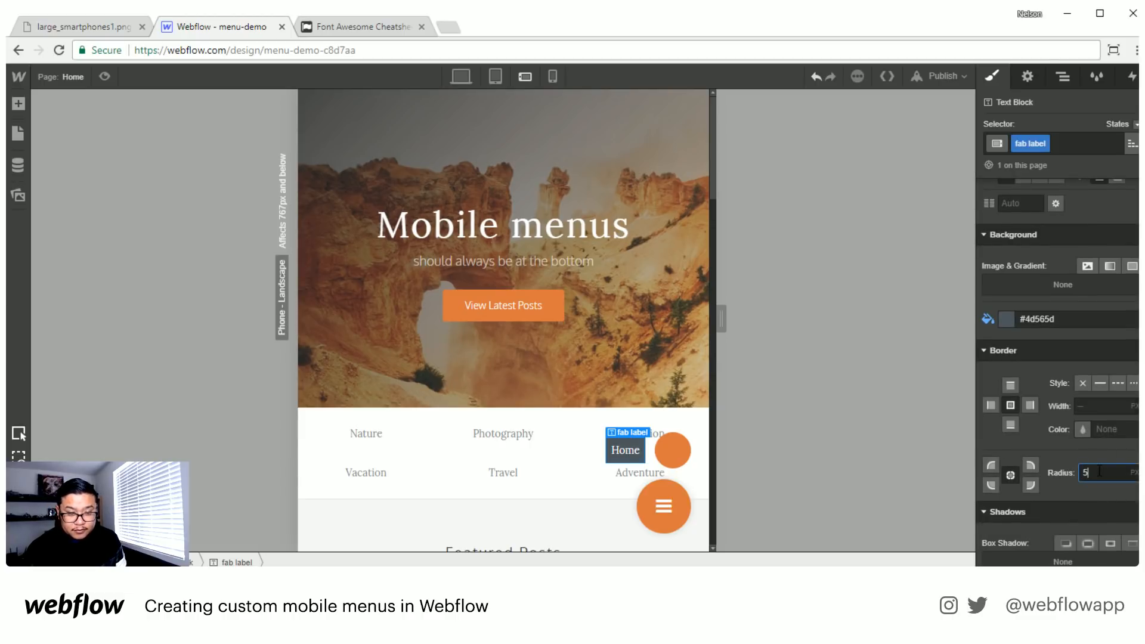
type("5")
key("Return")
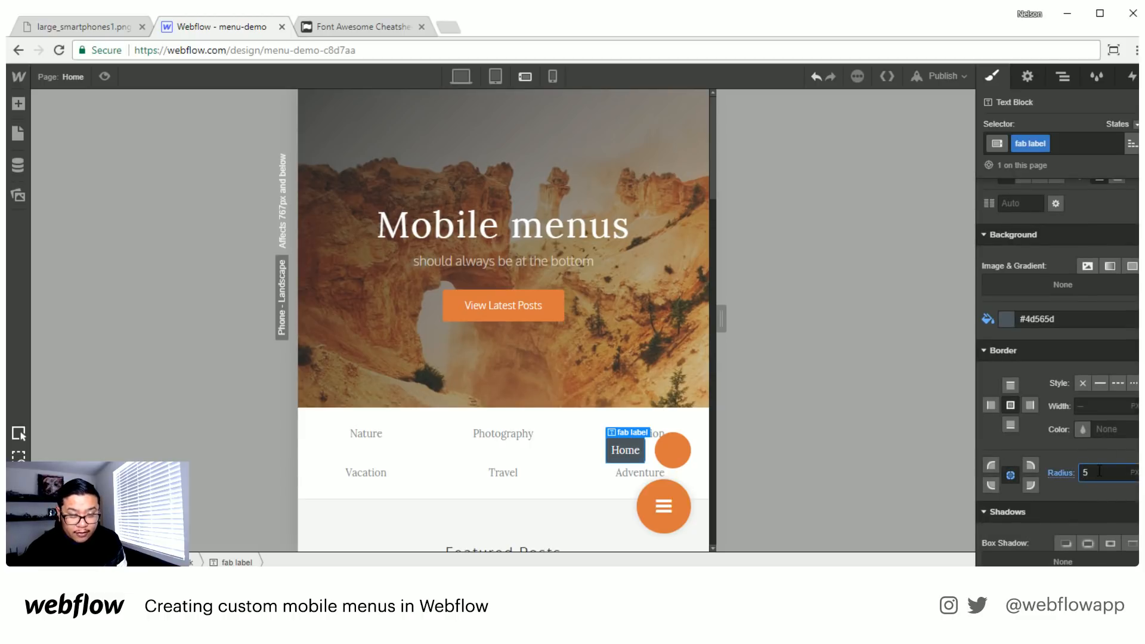
- Preview the page to check the styled Home label beside the small circle
left_click(596, 480)
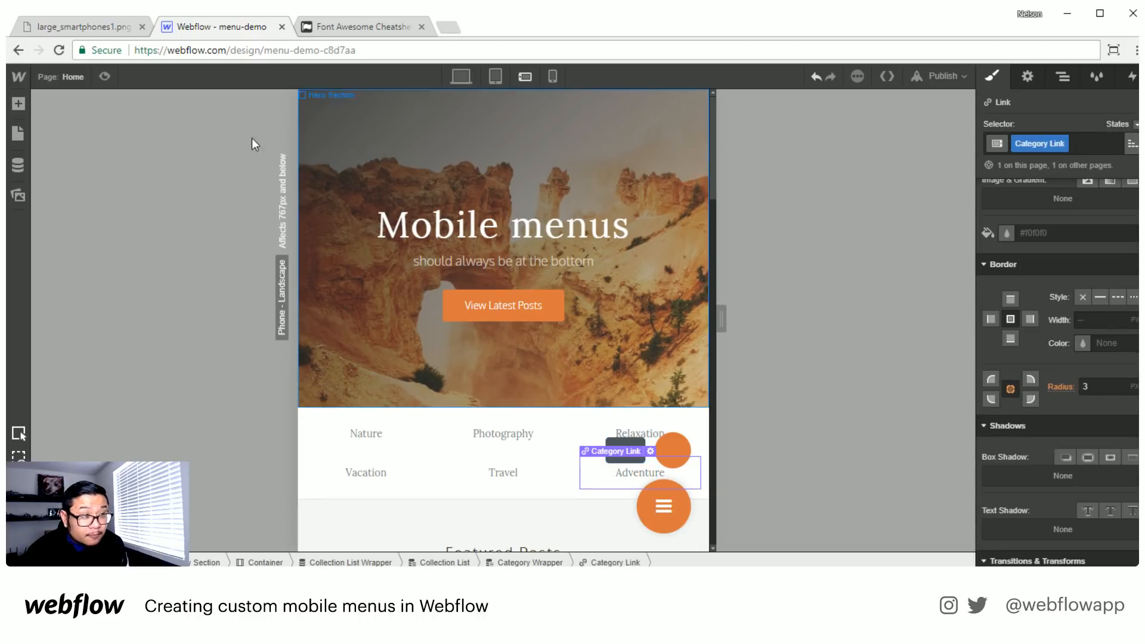
left_click(104, 79)
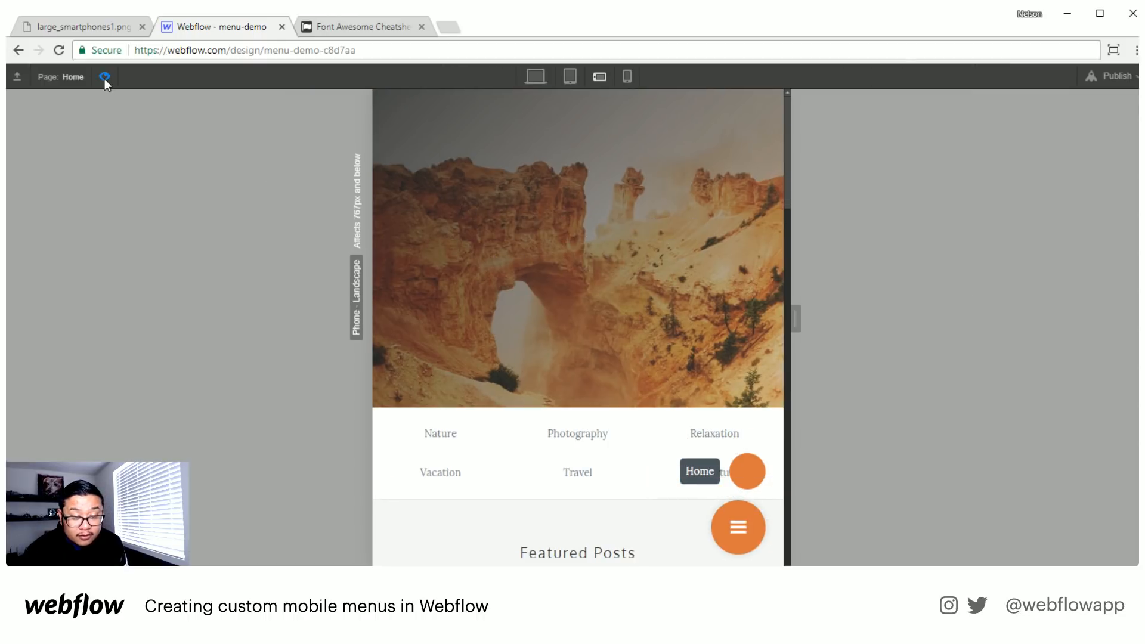
left_click(105, 78)
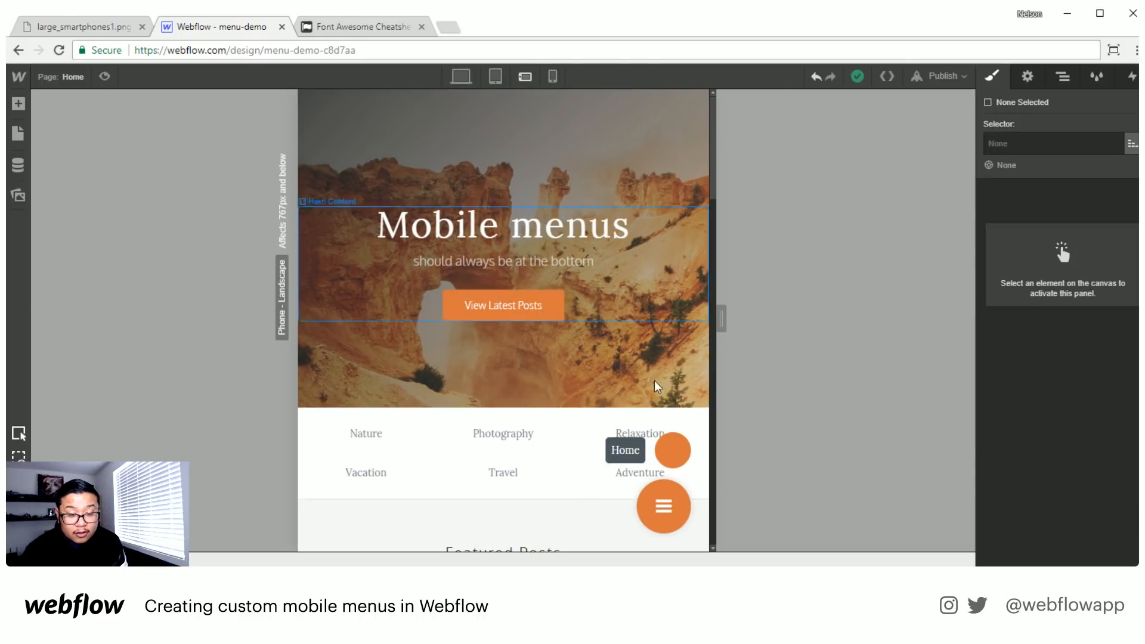
- Set the fab label's font size to 12 px, line height to 18 px, and left and right padding to 18 px
left_click(625, 451)
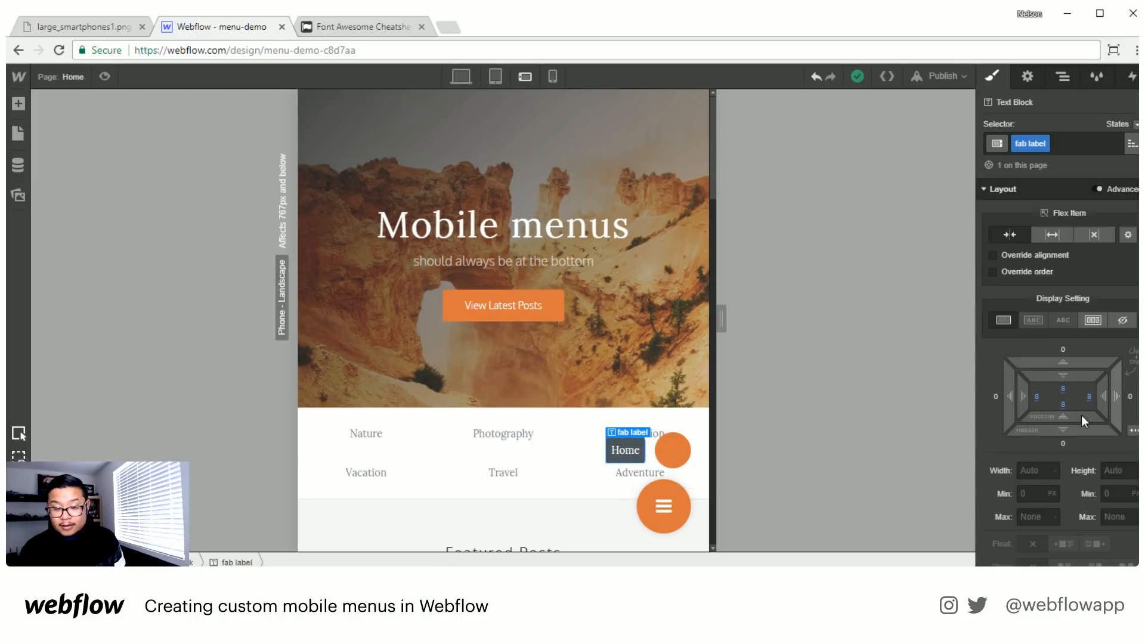
scroll(1082, 415, "down", 6)
left_click(1031, 318)
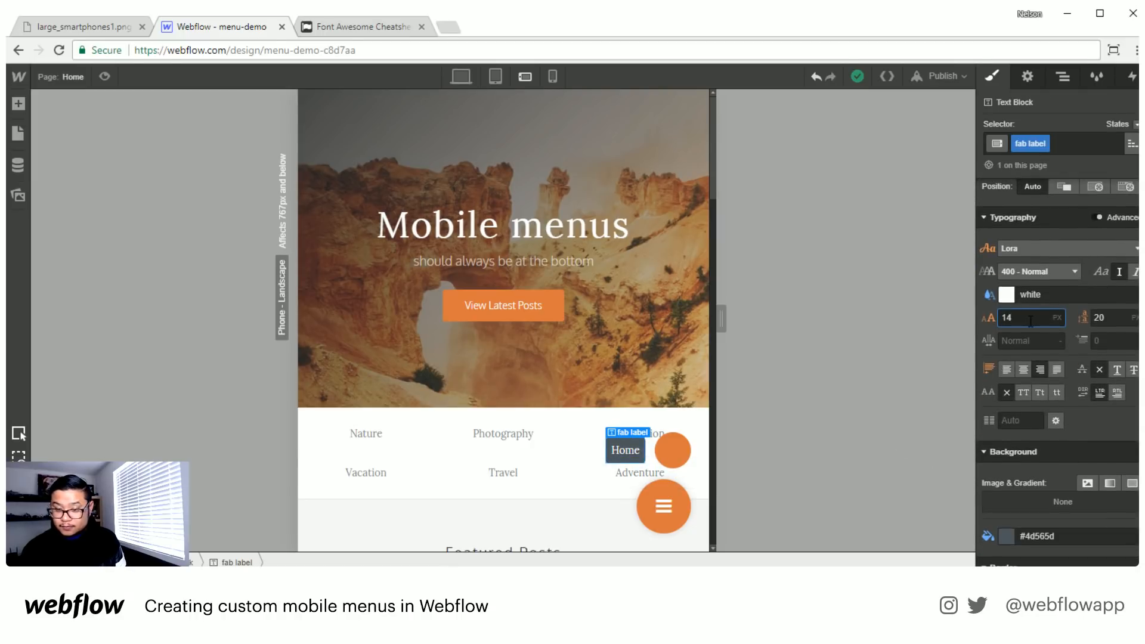
key("Down")
key("Down")
key("Tab")
key("Down")
key("Down")
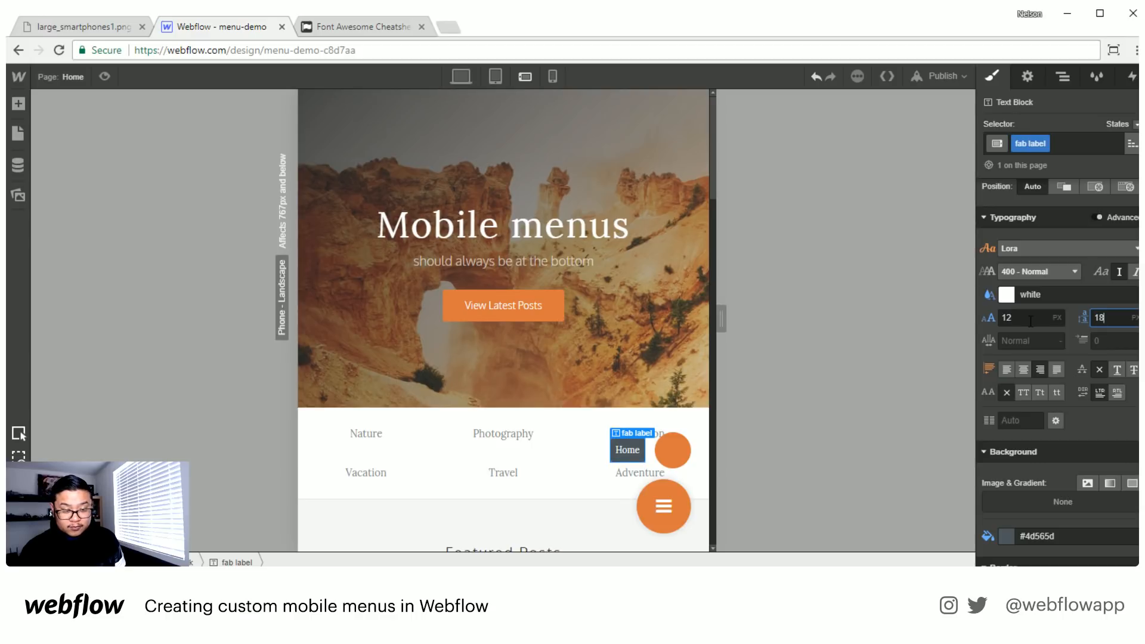
scroll(1031, 322, "up", 6)
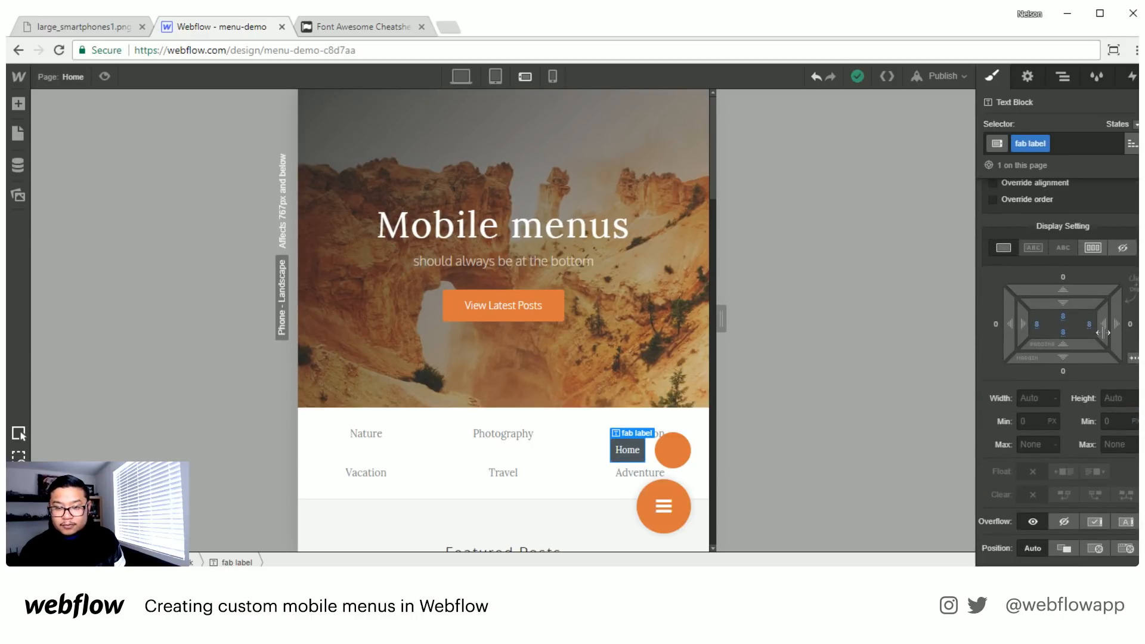
left_click_drag(1090, 332, 1082, 334)
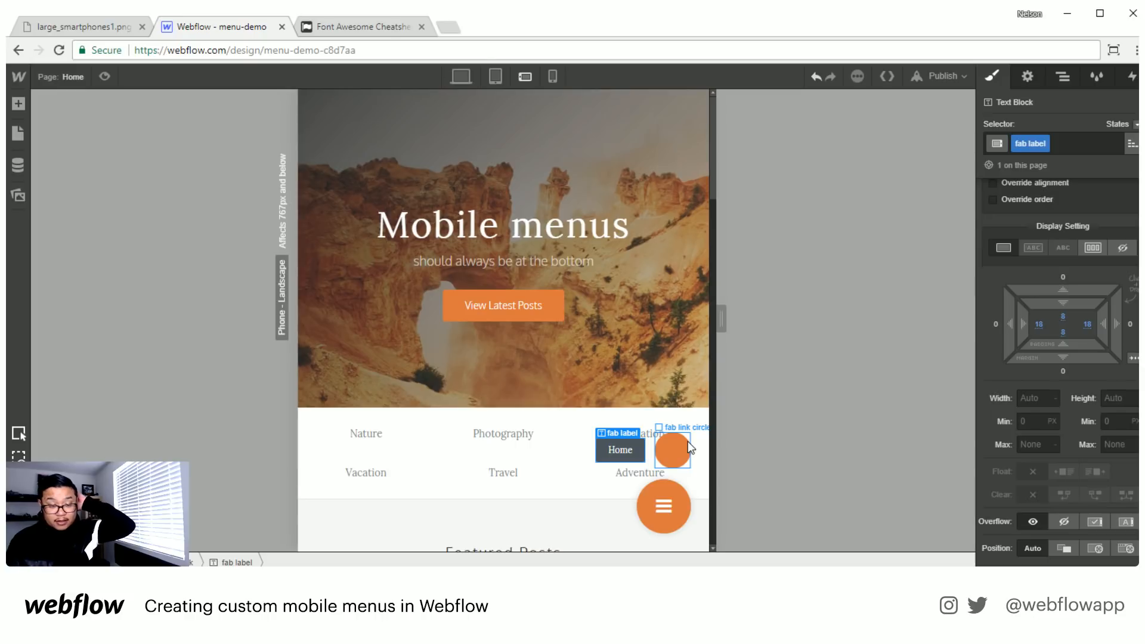
left_click(668, 448)
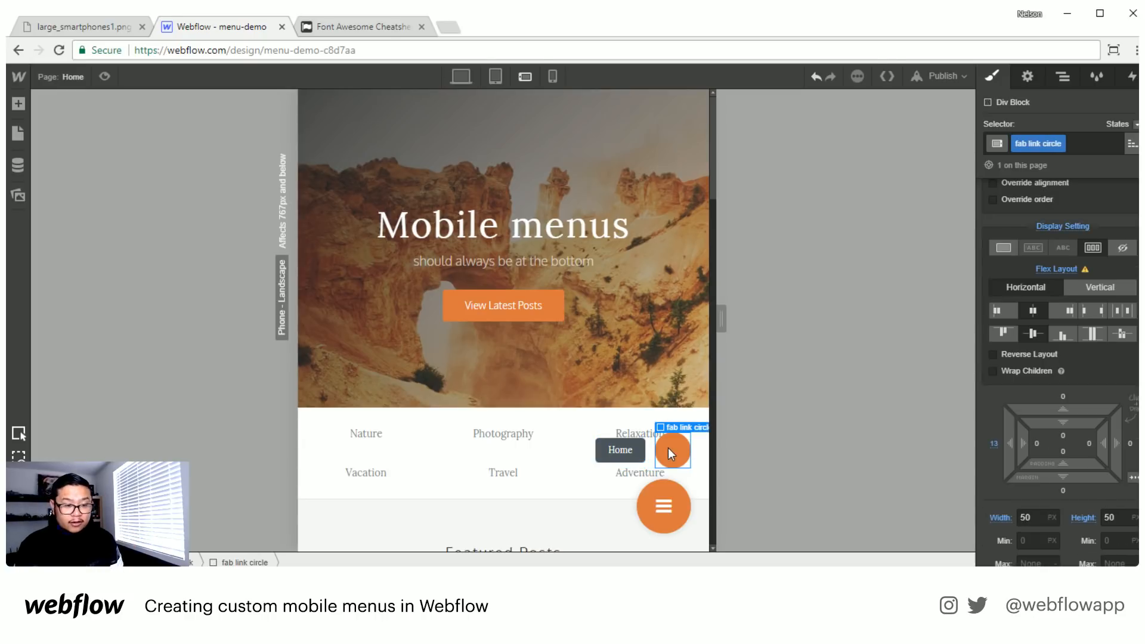
key("a")
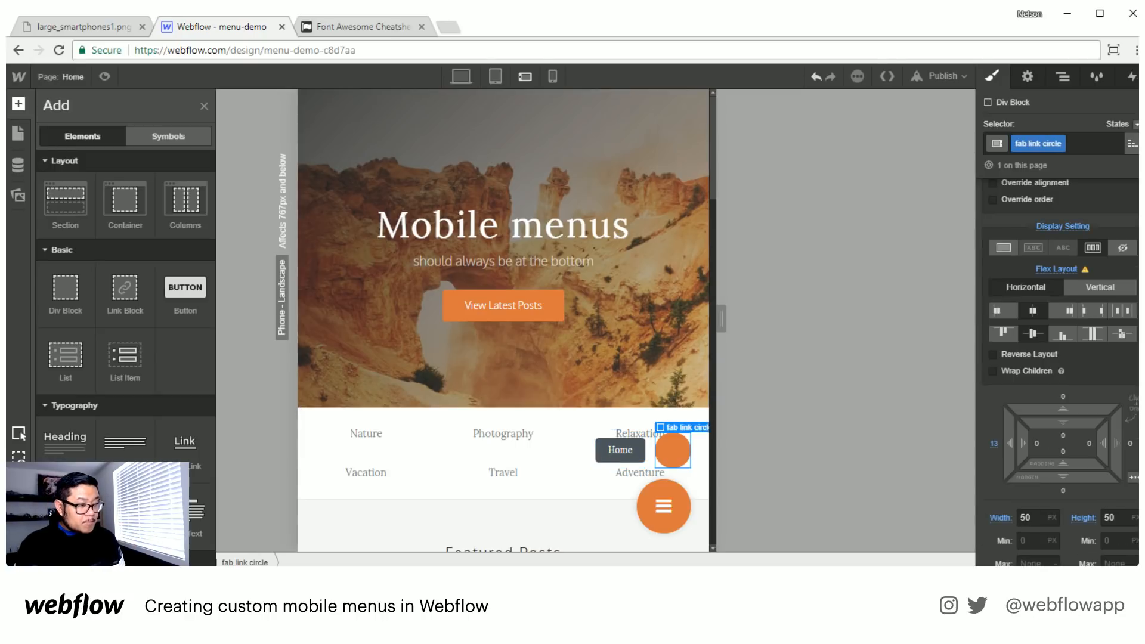
left_click(66, 511)
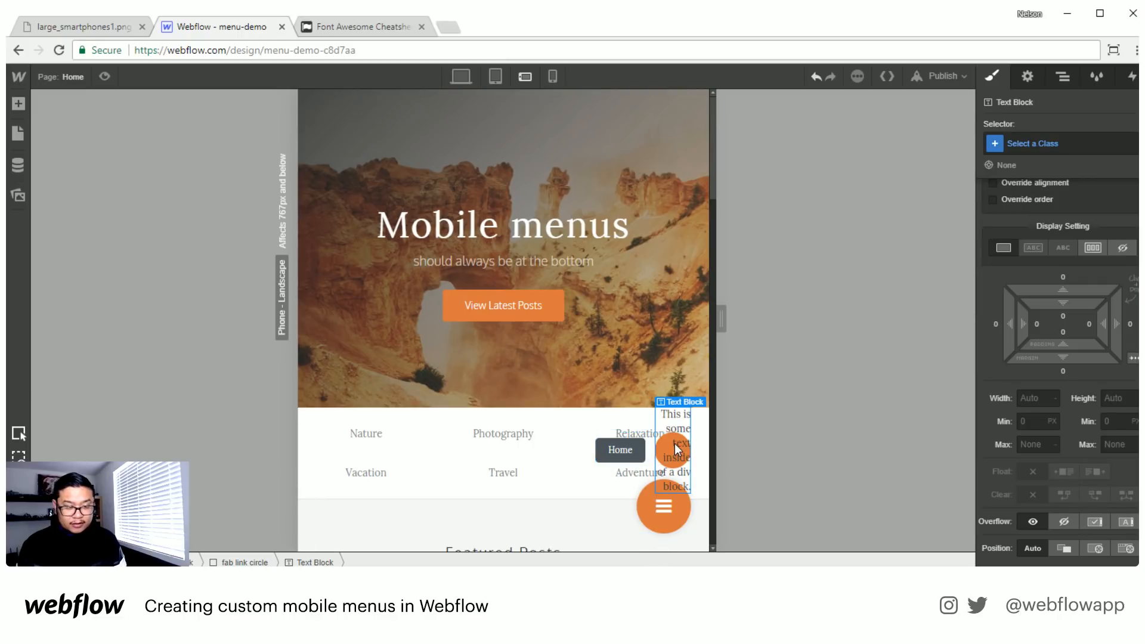
key("Delete")
- Copy the menu icon from the large fab button and paste it inside the fab link circle
left_click(668, 506)
key("ctrl+c")
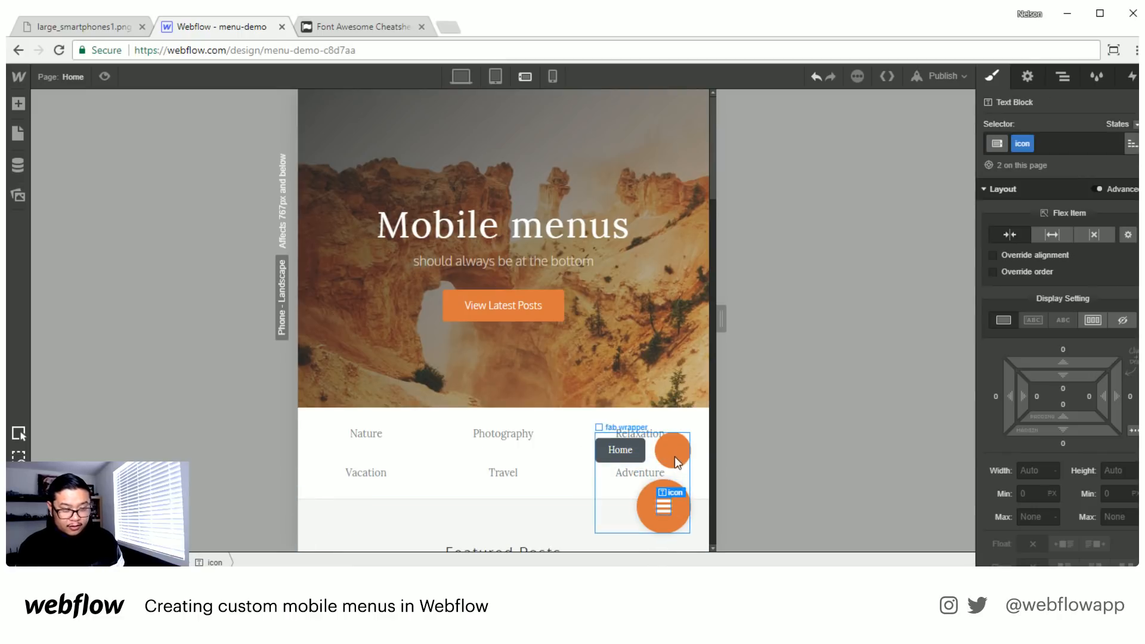
left_click(676, 446)
key("ctrl+v")
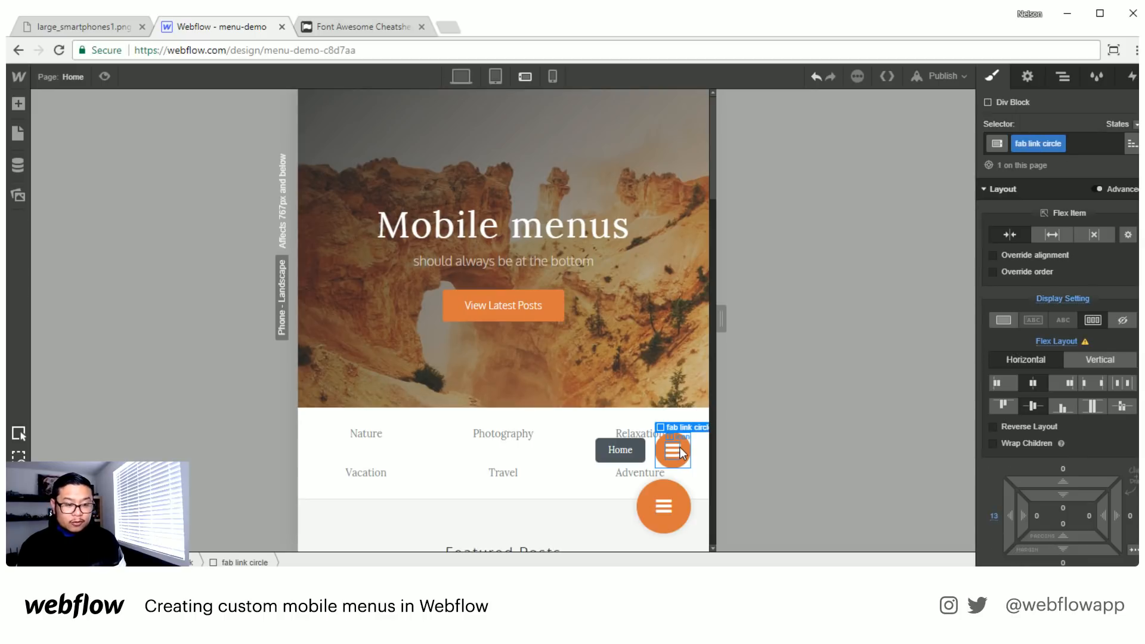
- Find the fa-home glyph on the Font Awesome cheatsheet and replace the fab link circle's icon with it
left_click(362, 30)
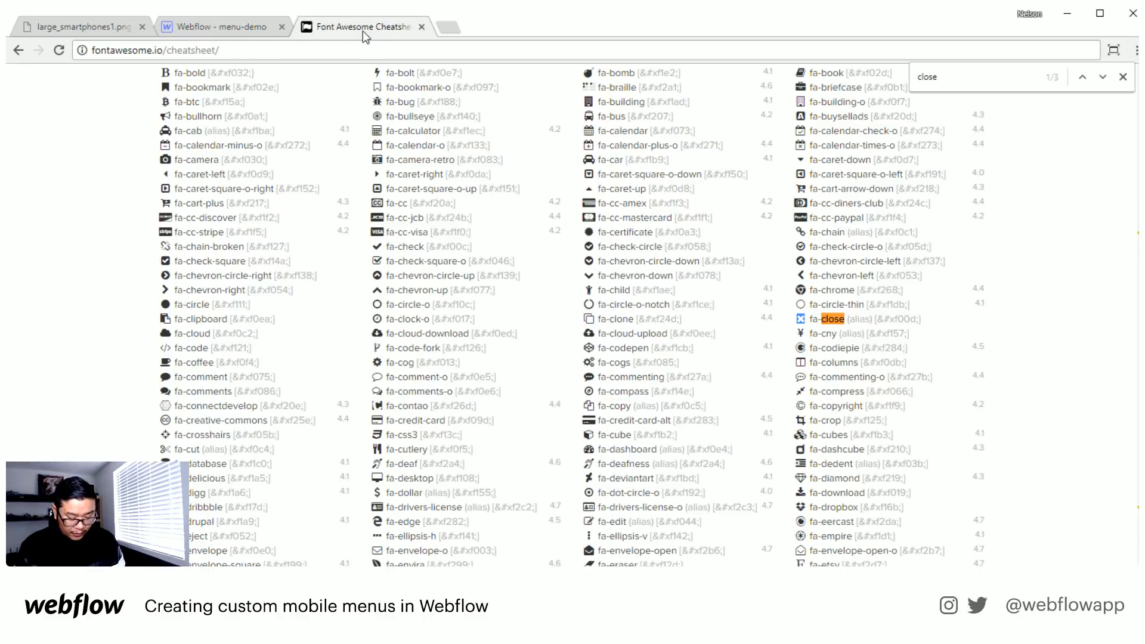
key("ctrl+f")
type("home")
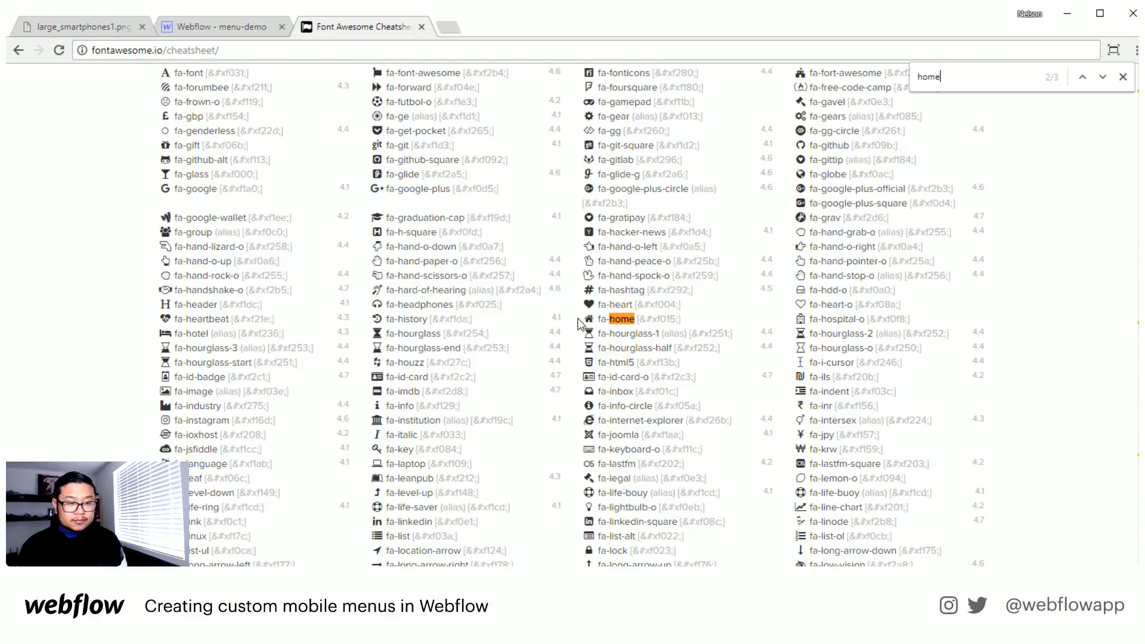
left_click_drag(577, 324, 594, 320)
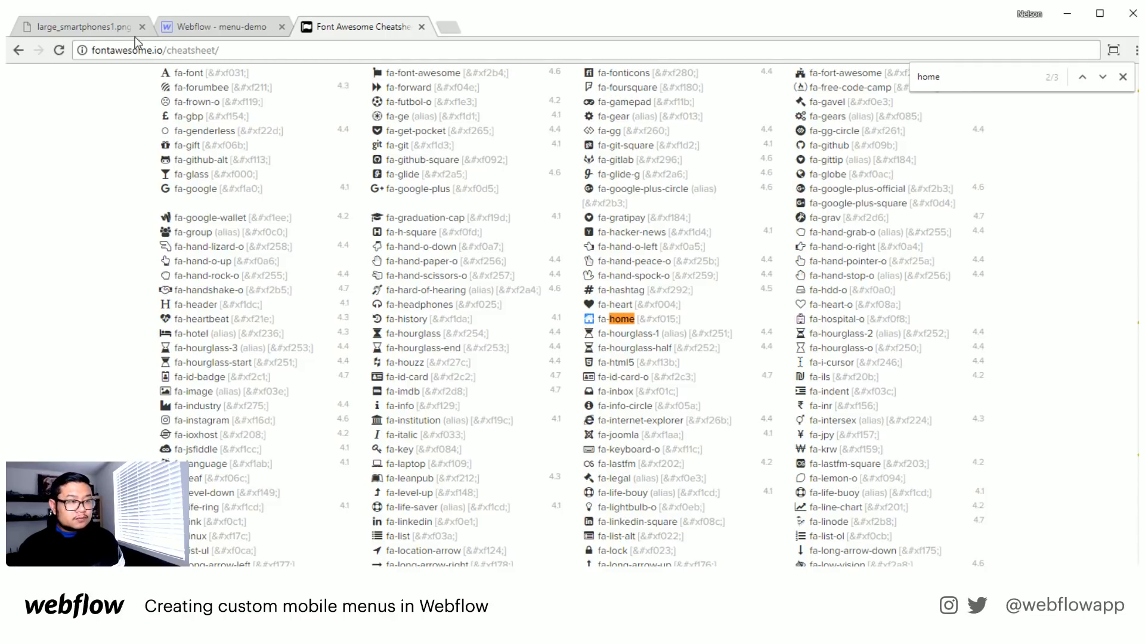
left_click(188, 33)
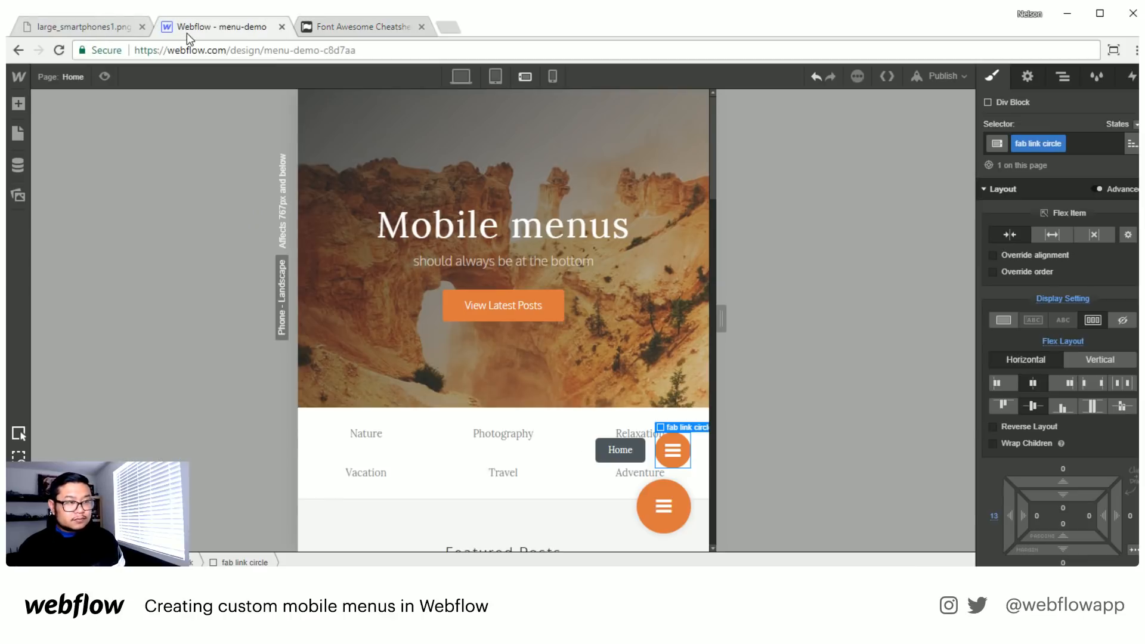
double_click(673, 453)
key("ctrl+v")
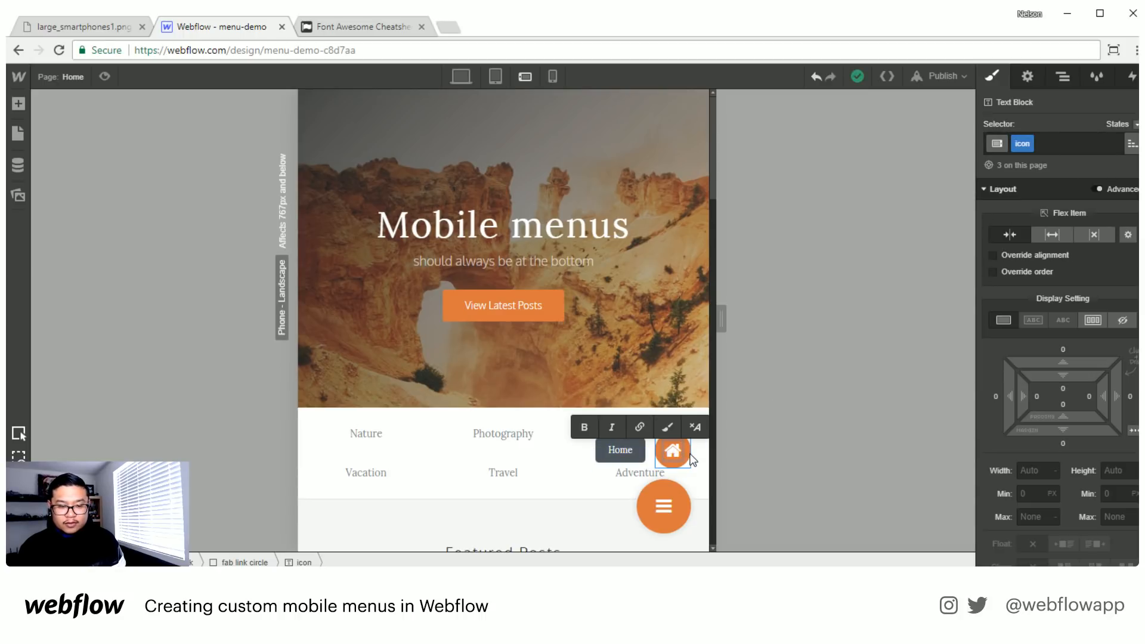
- Add the new combo class "small" to the home icon in the fab link circle
left_click(1068, 144)
type("smal")
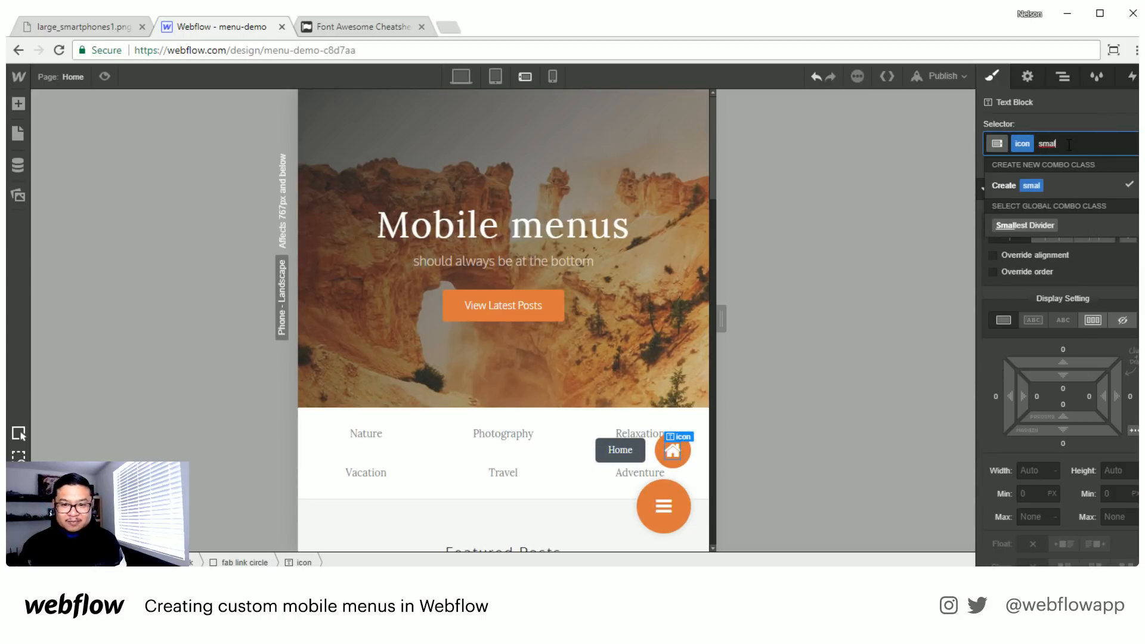
type("l")
key("Return")
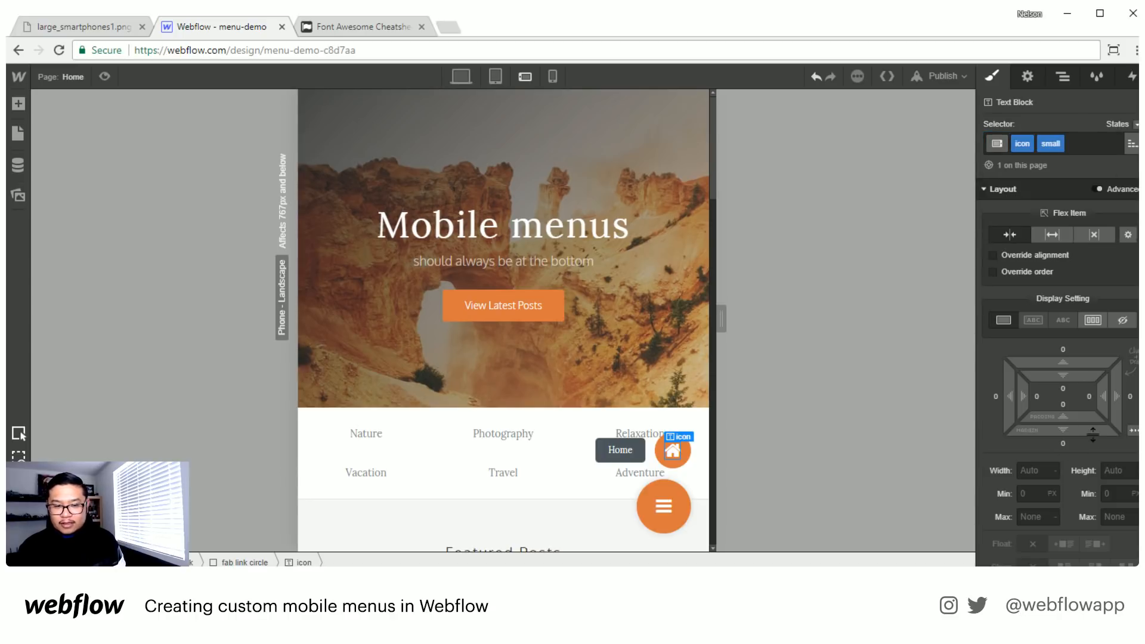
- Set the small home icon's font size to 20 px and its line height to 20 px
scroll(1061, 418, "down", 5)
left_click(1021, 457)
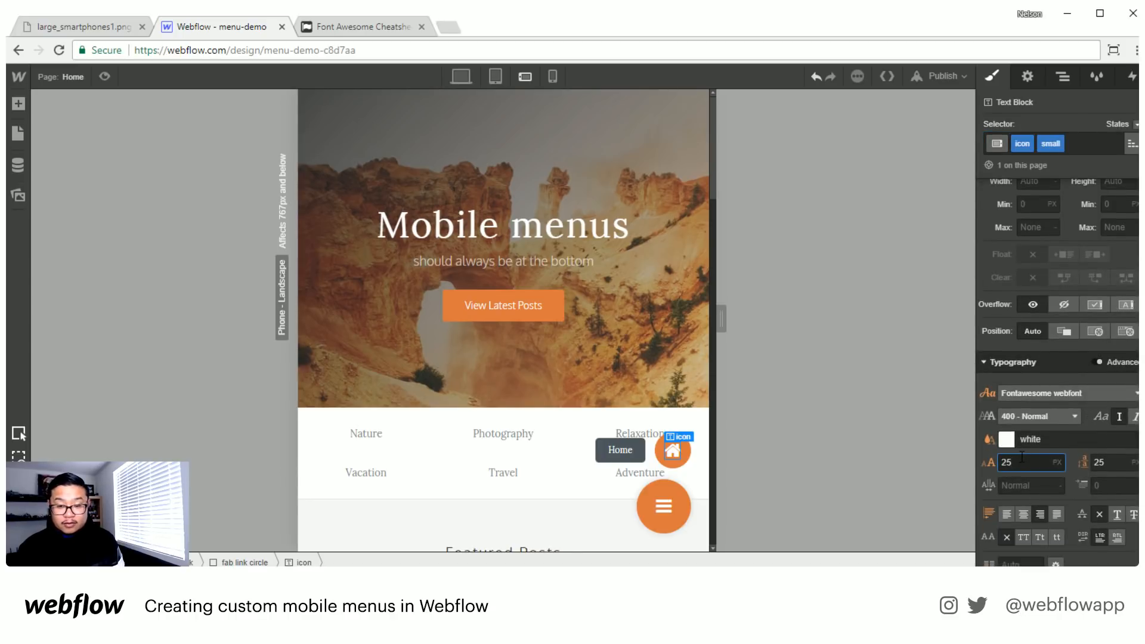
key("Down")
key("Down")
key("Down")
key("Down")
key("Down")
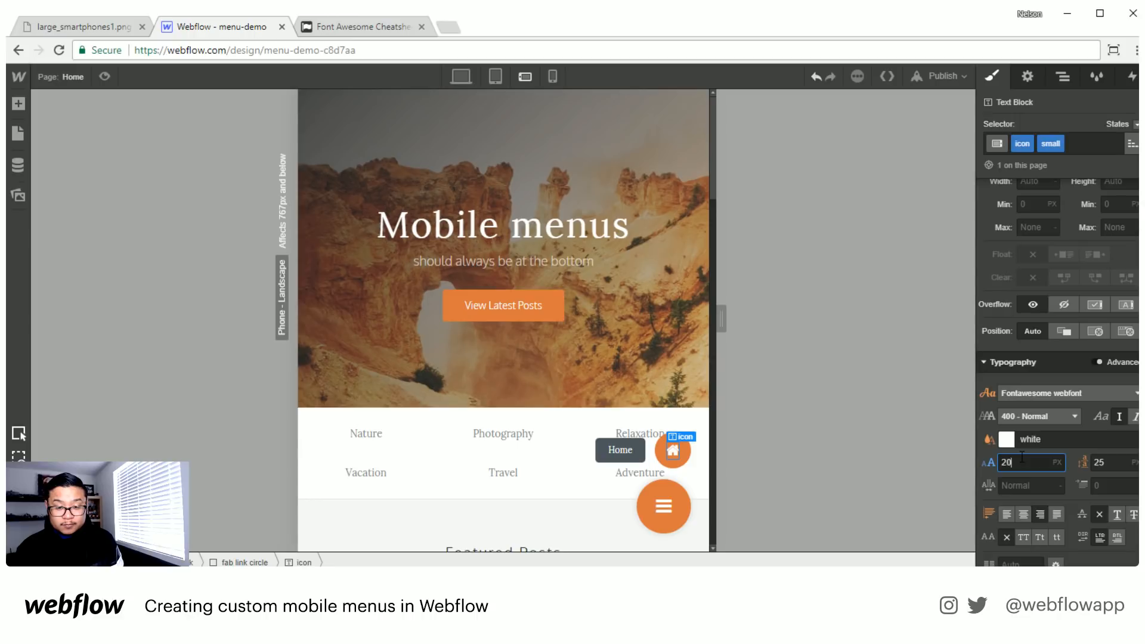
key("Tab")
key("Down")
key("Down")
key("Down")
key("Down")
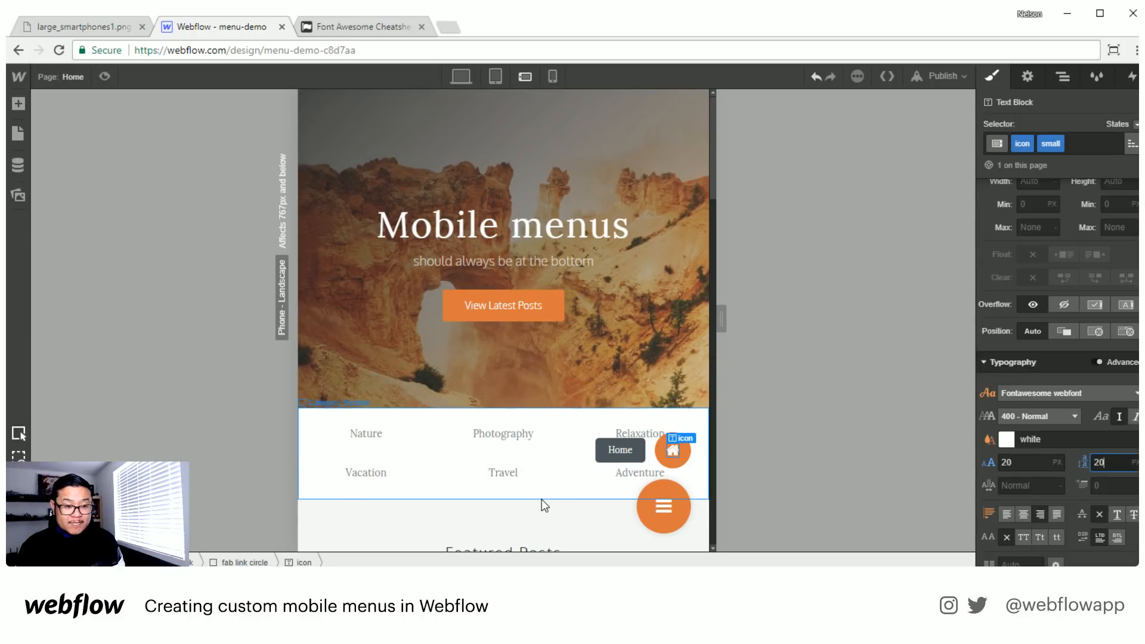
left_click(560, 510)
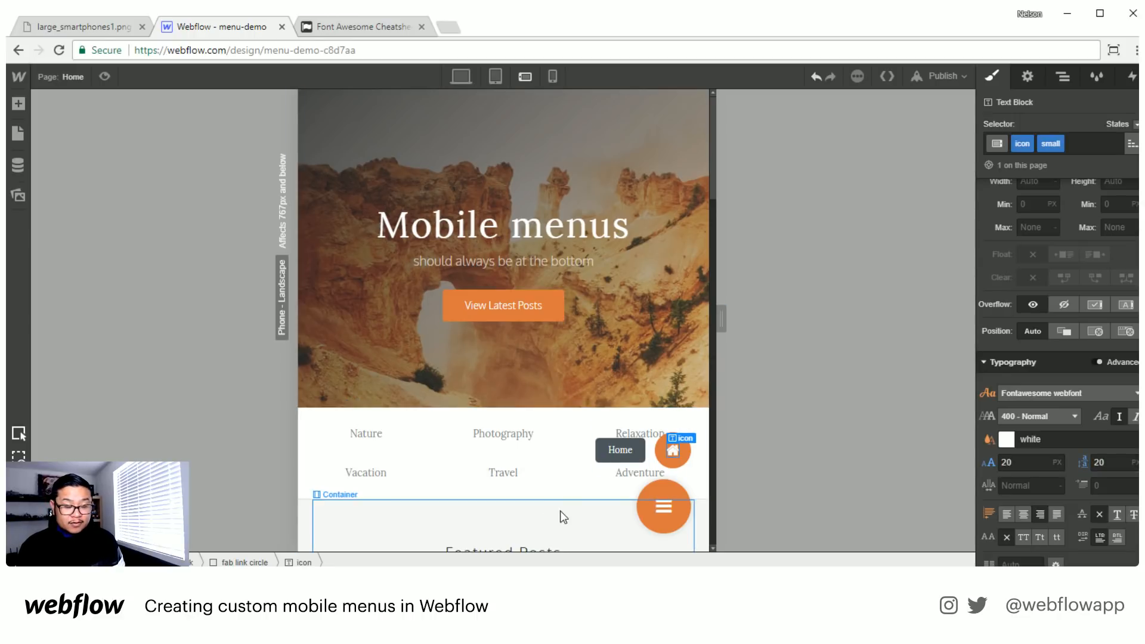
- Duplicate the fab link three times inside the fab wrapper
left_click(648, 463)
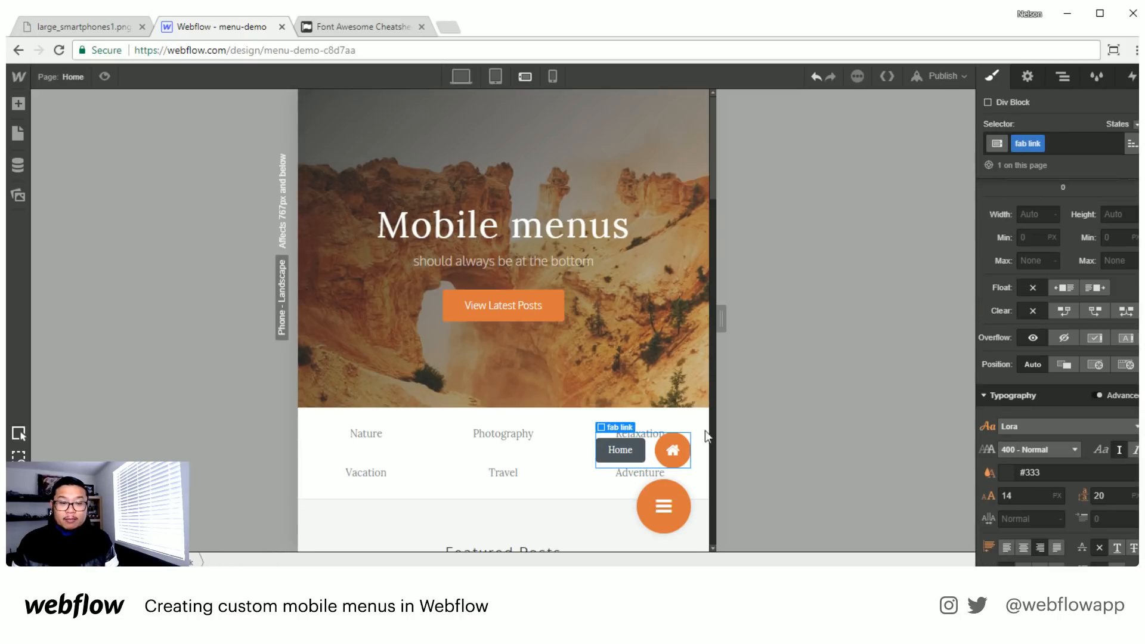
left_click(1062, 77)
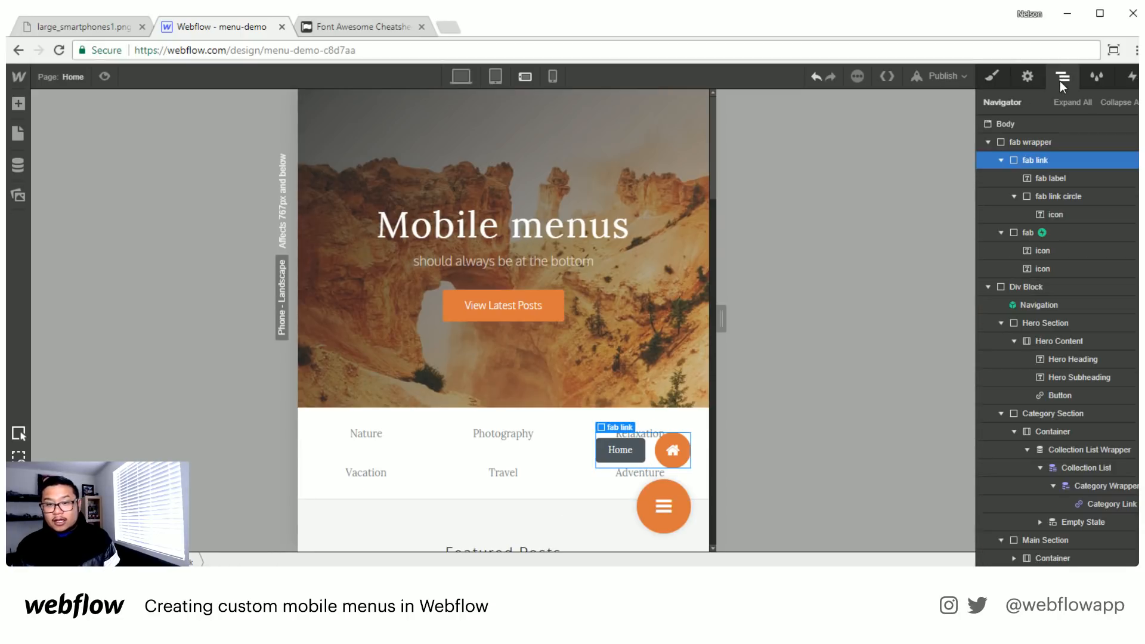
left_click(1002, 160)
key("ctrl+d")
key("ctrl+d")
key("ctrl+d")
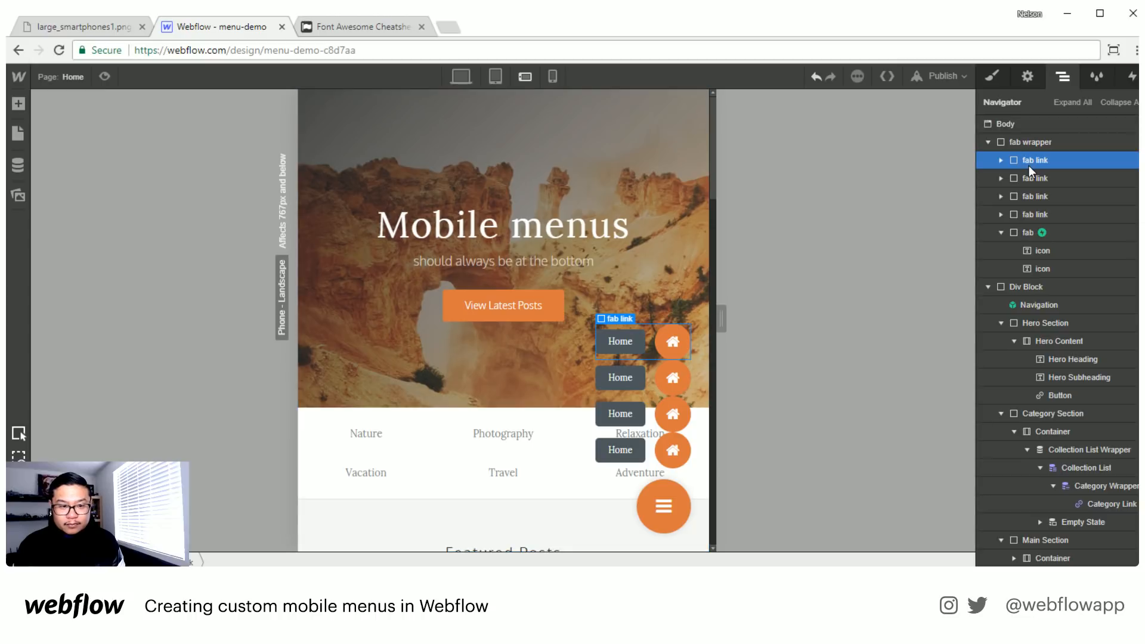
- Give the fab link class a top margin of 8 px at the Phone - Landscape breakpoint
left_click(992, 81)
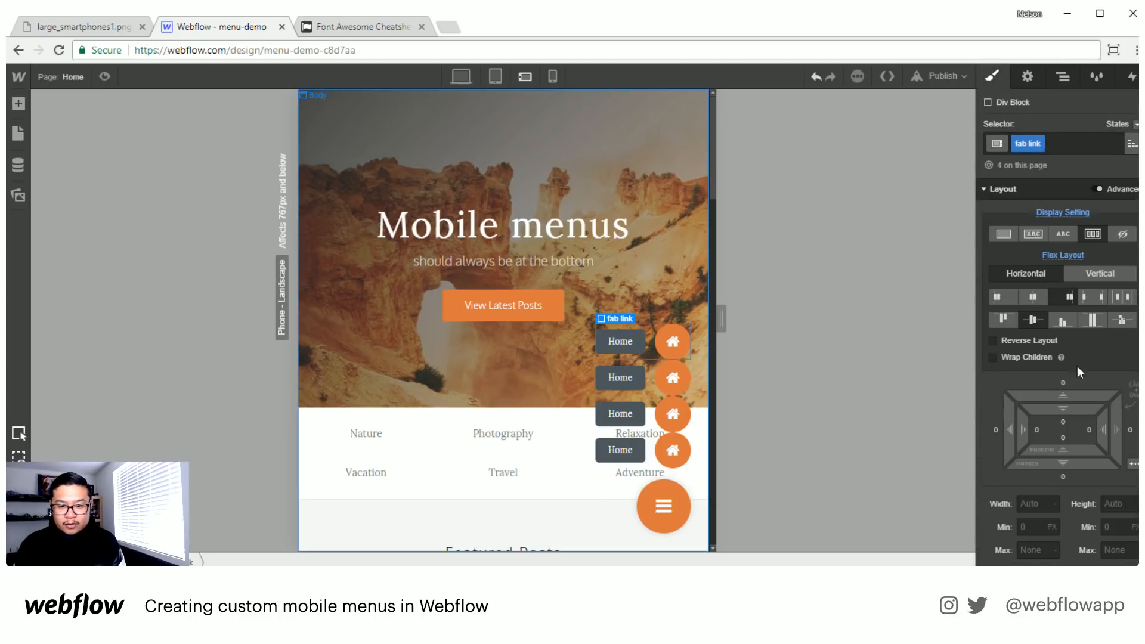
left_click_drag(1071, 385, 1070, 375)
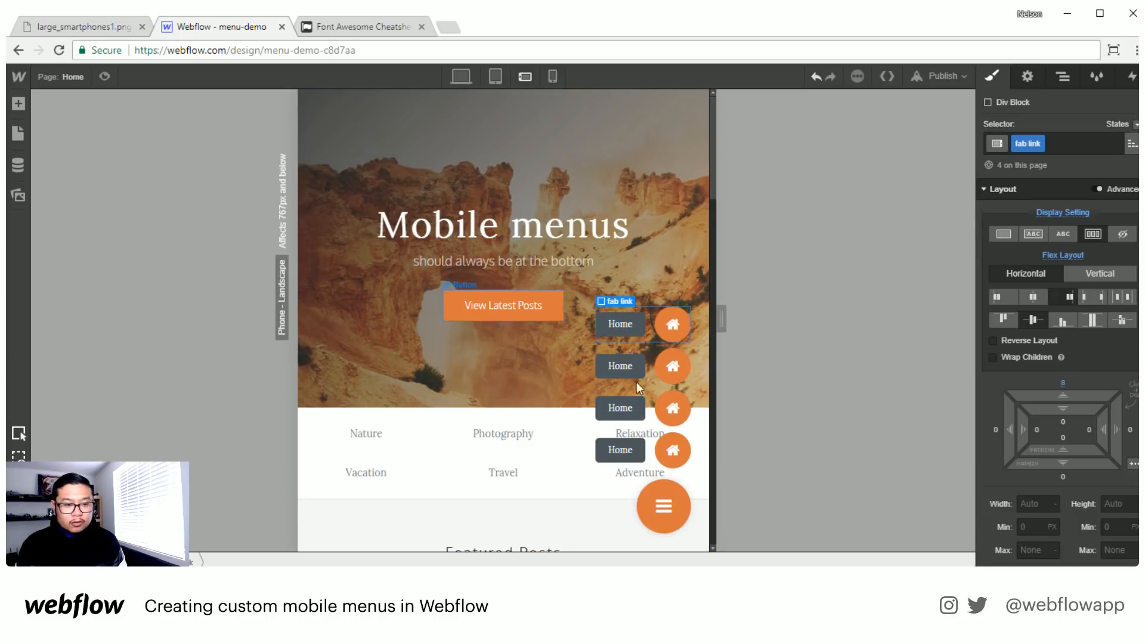
left_click(502, 79)
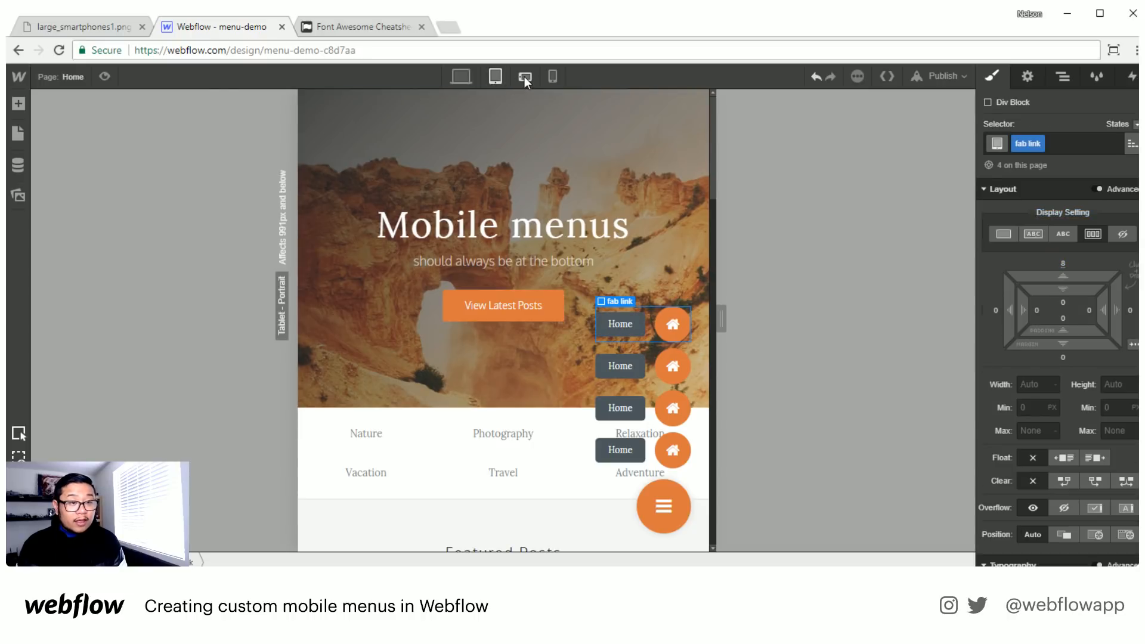
left_click(524, 76)
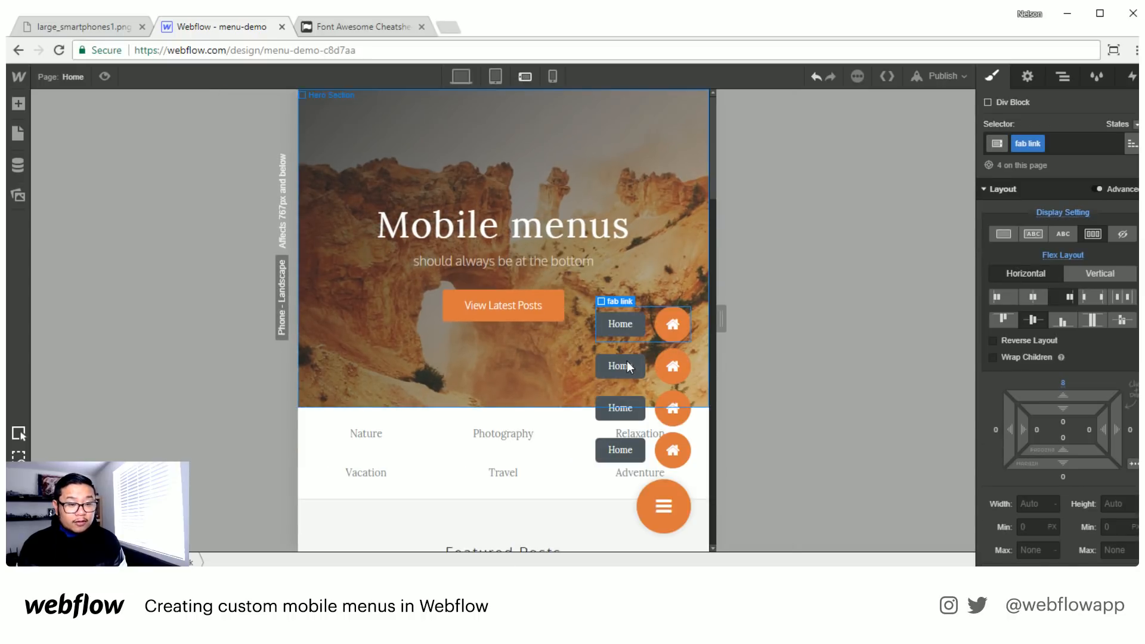
- Change the label texts of the second, third and fourth fab links to Categories, About and Contact
double_click(626, 365)
key("BackSpace")
type("C")
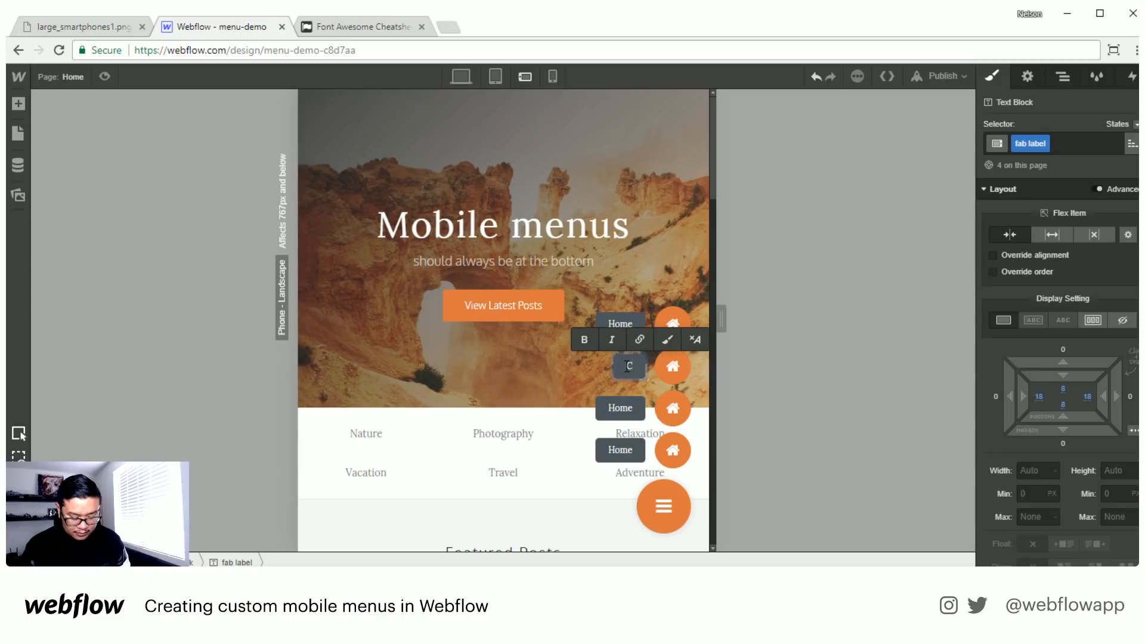
type("ategories")
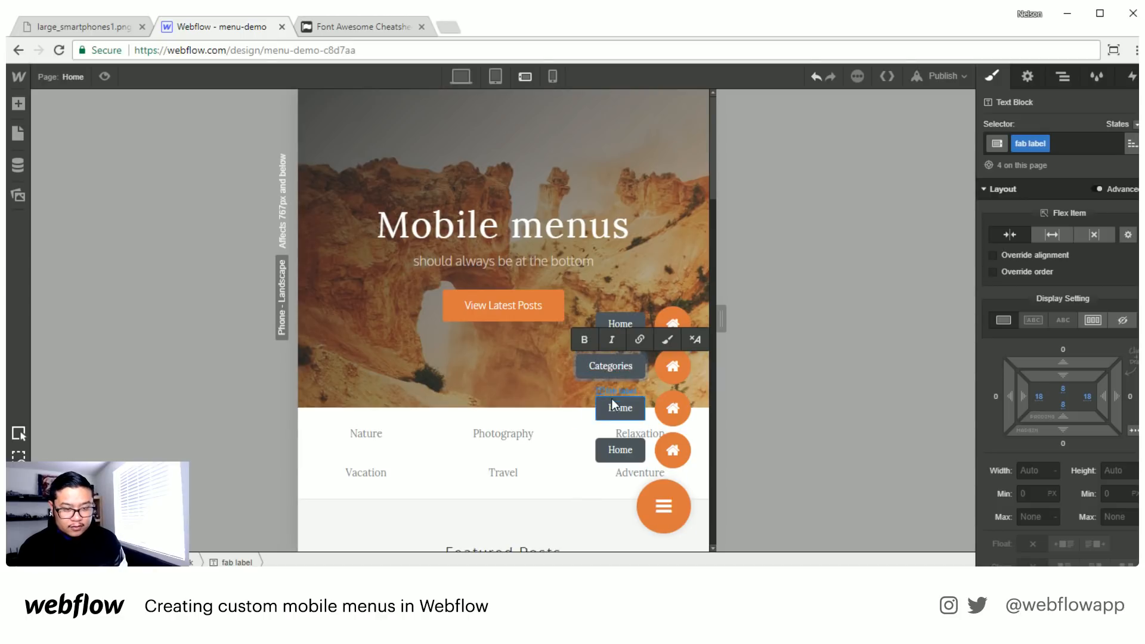
double_click(624, 407)
type("About")
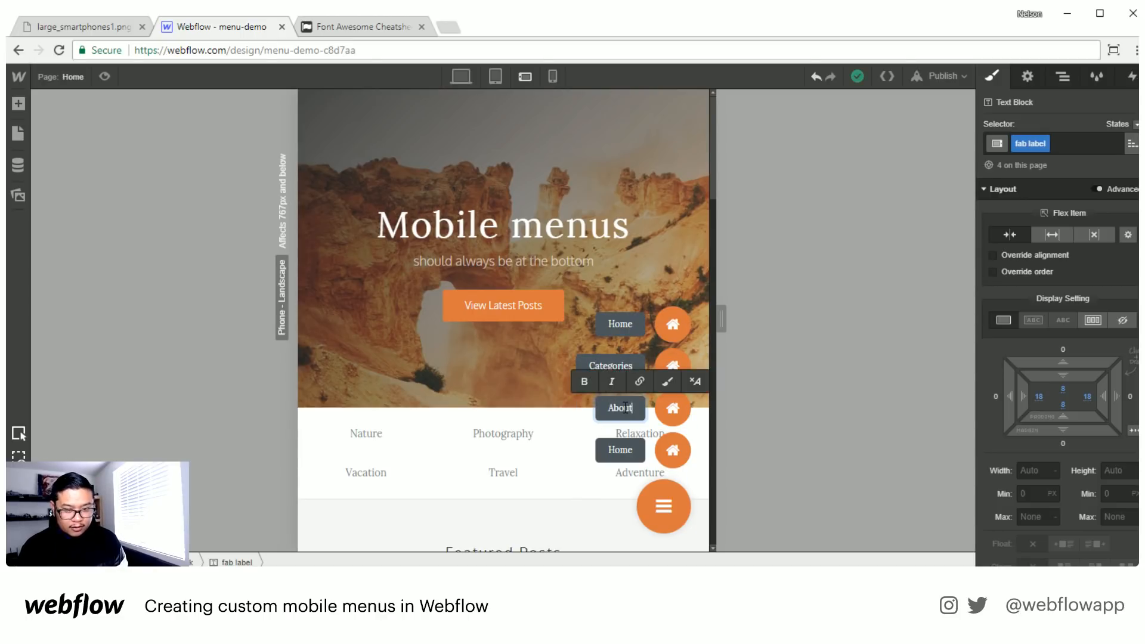
double_click(624, 450)
type("Co")
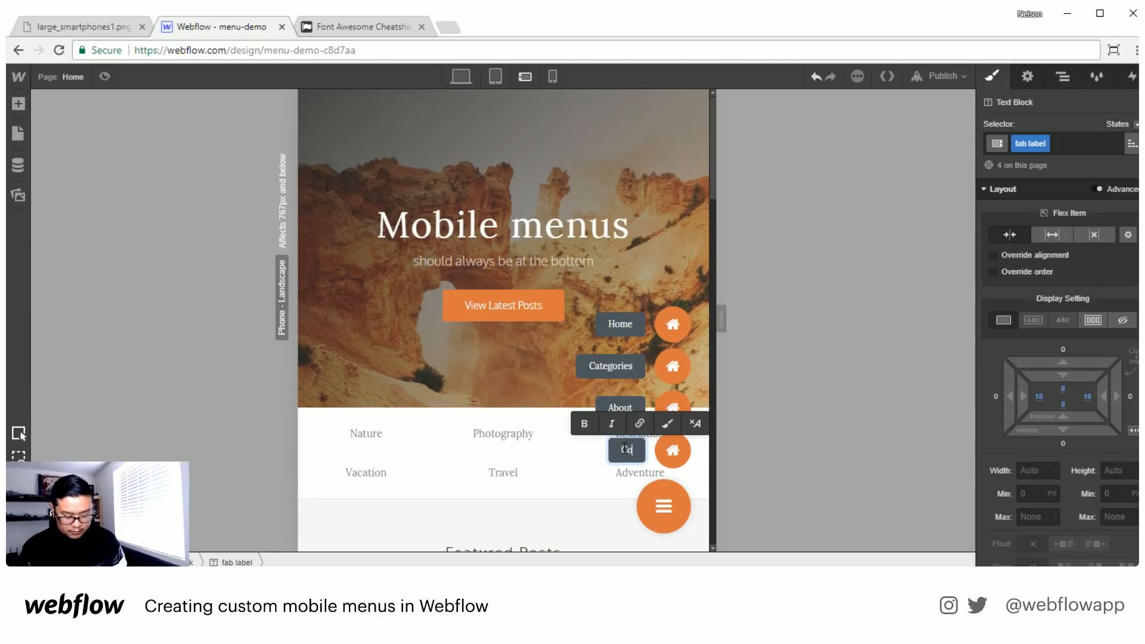
type("ntact")
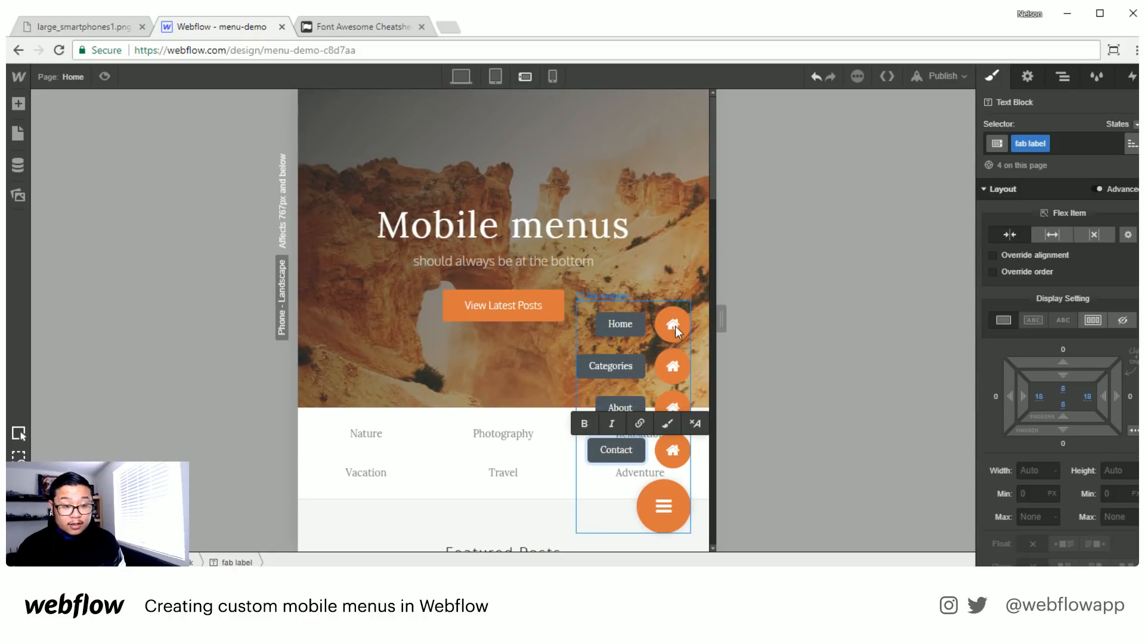
- Find the fa-list icon in the Font Awesome cheatsheet and use it to replace the home icon of the Categories link in Webflow
left_click(345, 21)
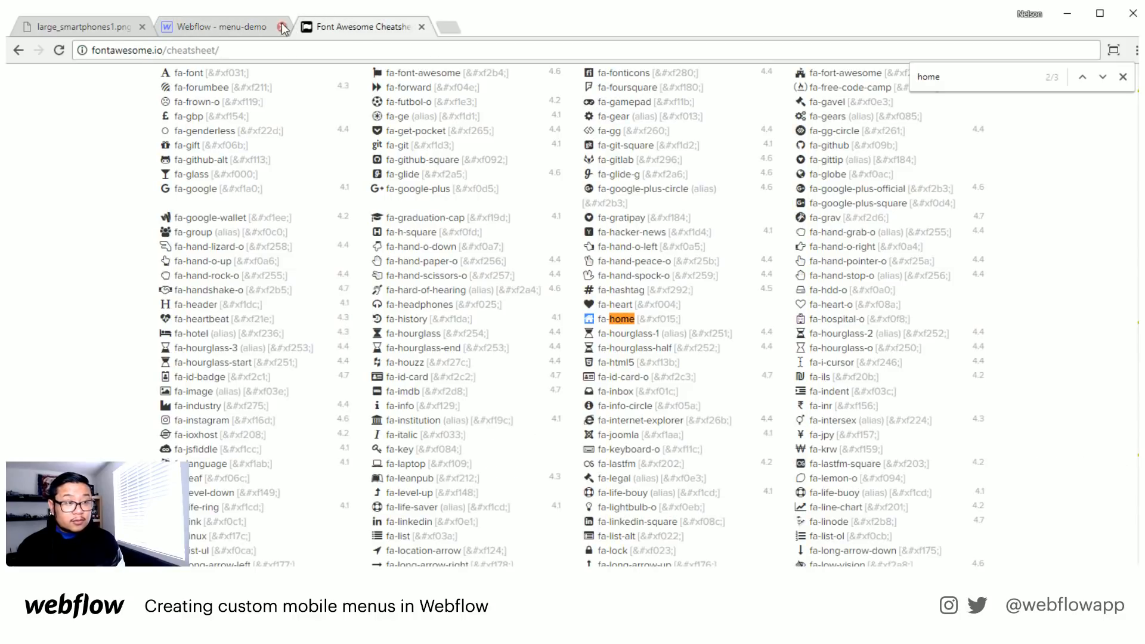
left_click(251, 26)
left_click(352, 26)
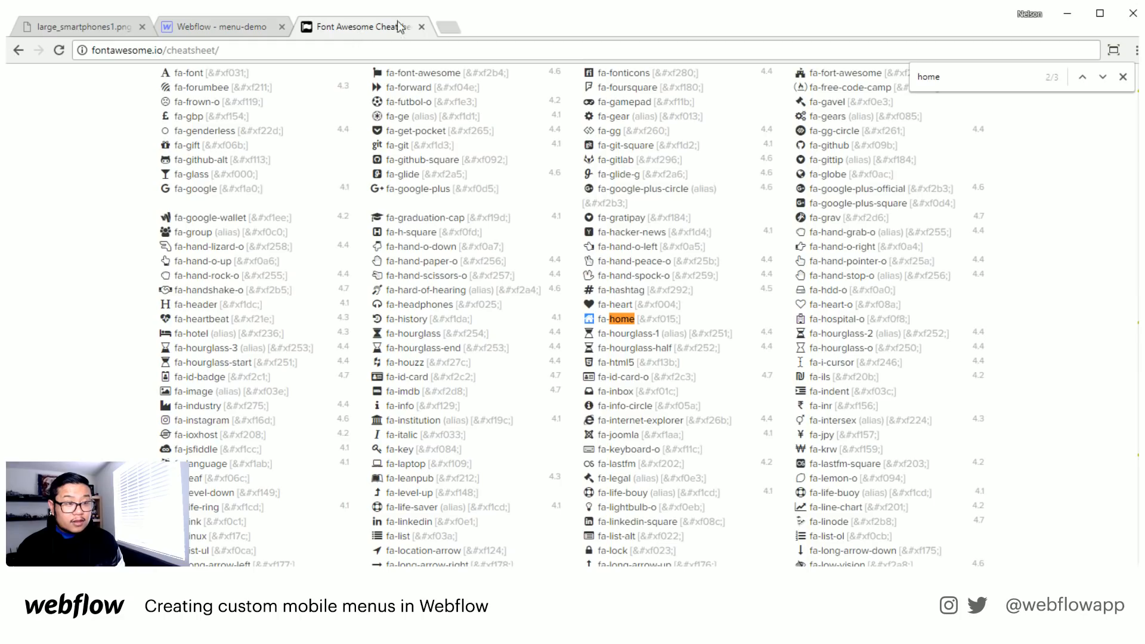
scroll(540, 308, "up", 4)
scroll(540, 309, "up", 6)
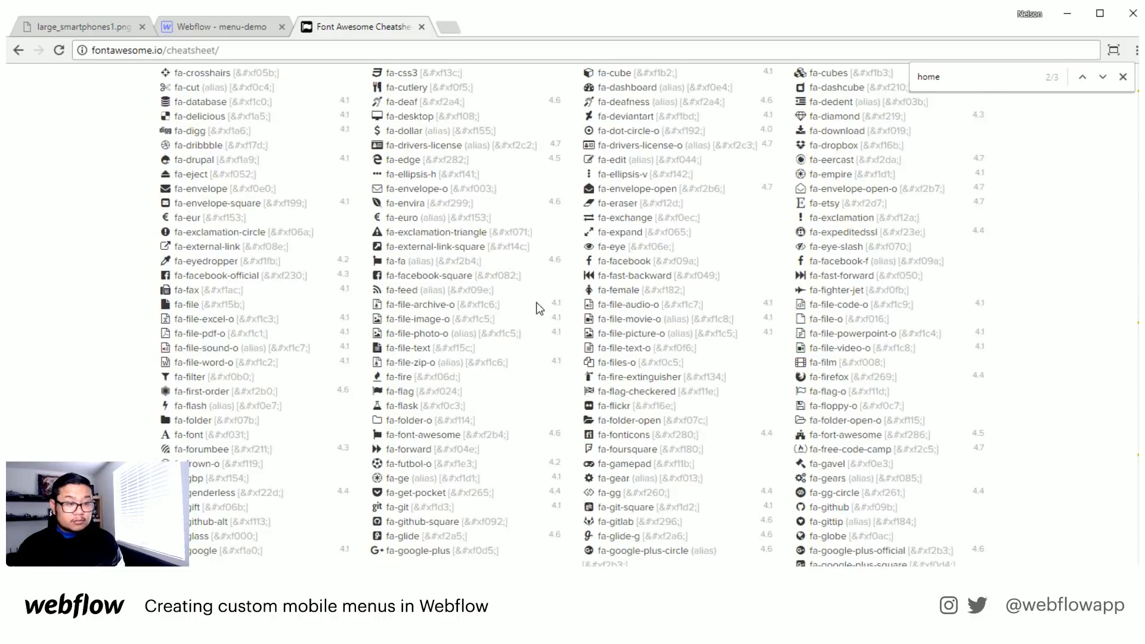
scroll(540, 309, "up", 4)
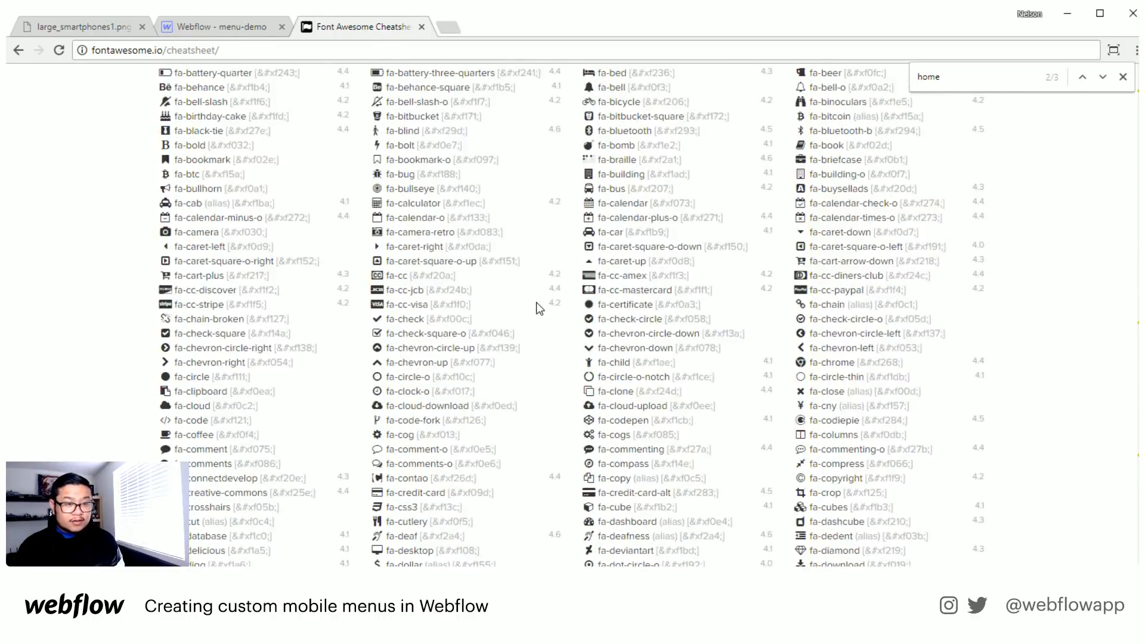
double_click(943, 74)
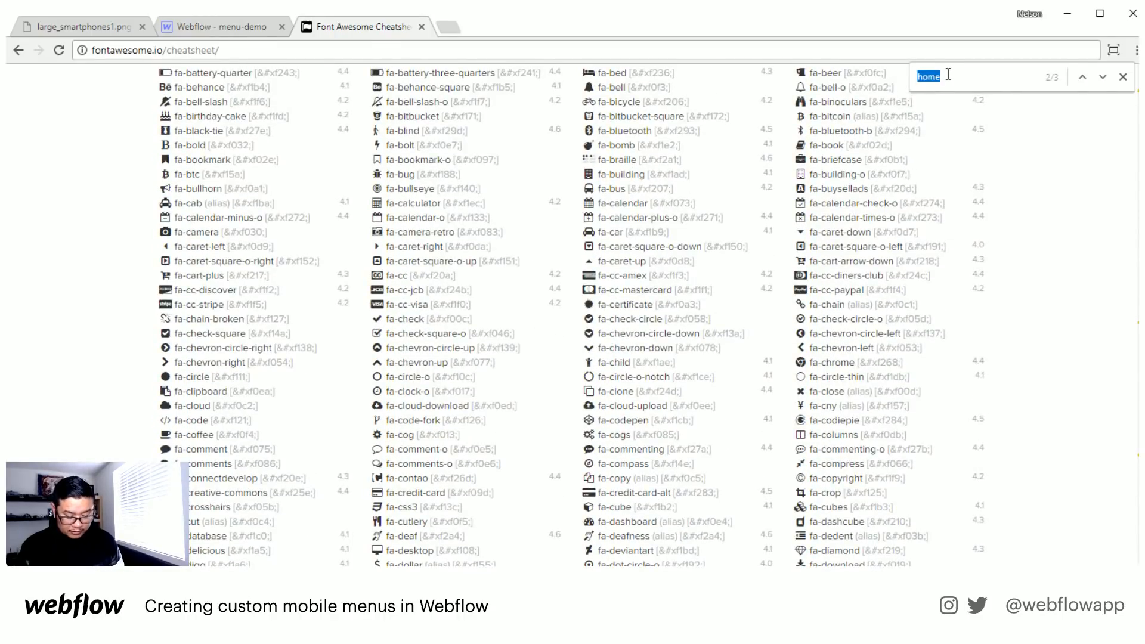
type("list")
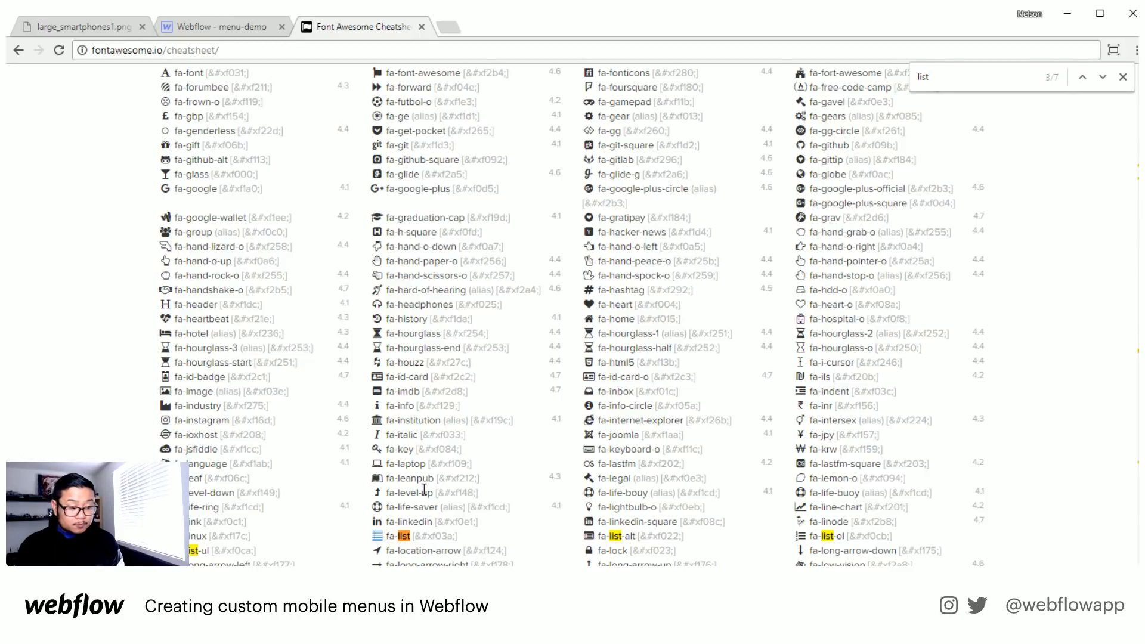
left_click(206, 27)
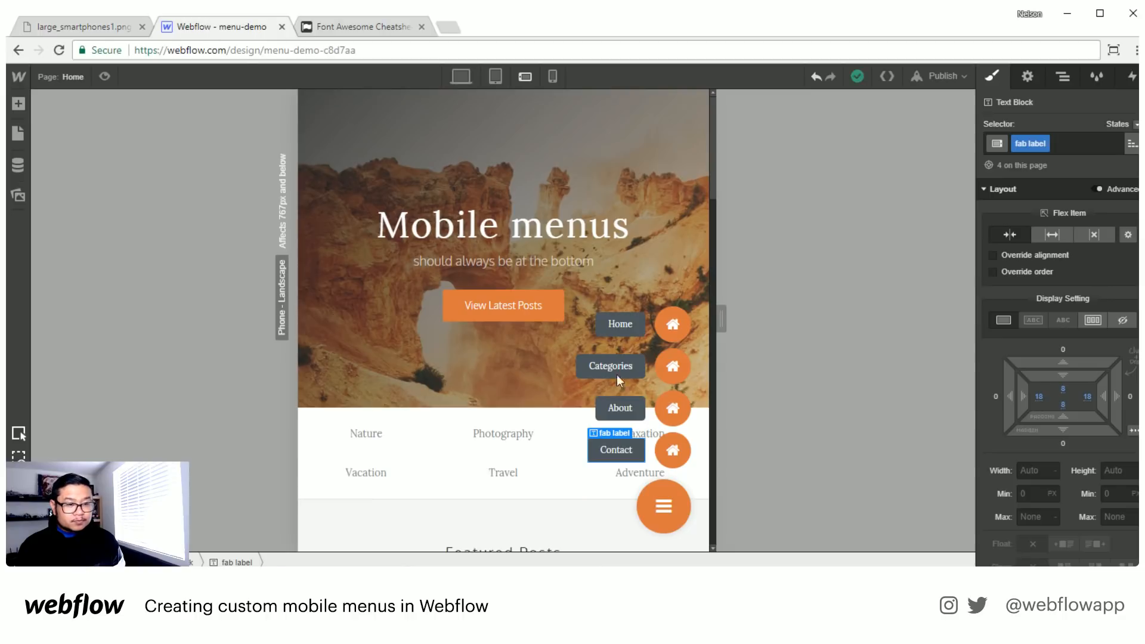
double_click(671, 361)
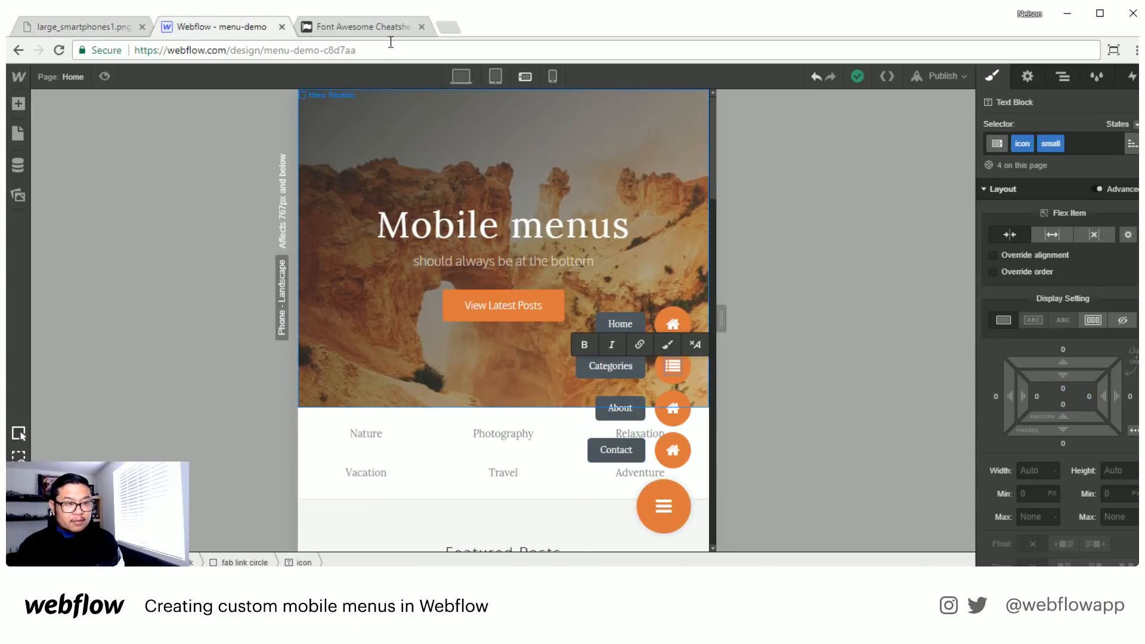
- Copy the fa-user icon from the Font Awesome cheatsheet and paste it over the About link's home icon in Webflow
left_click(373, 26)
double_click(949, 81)
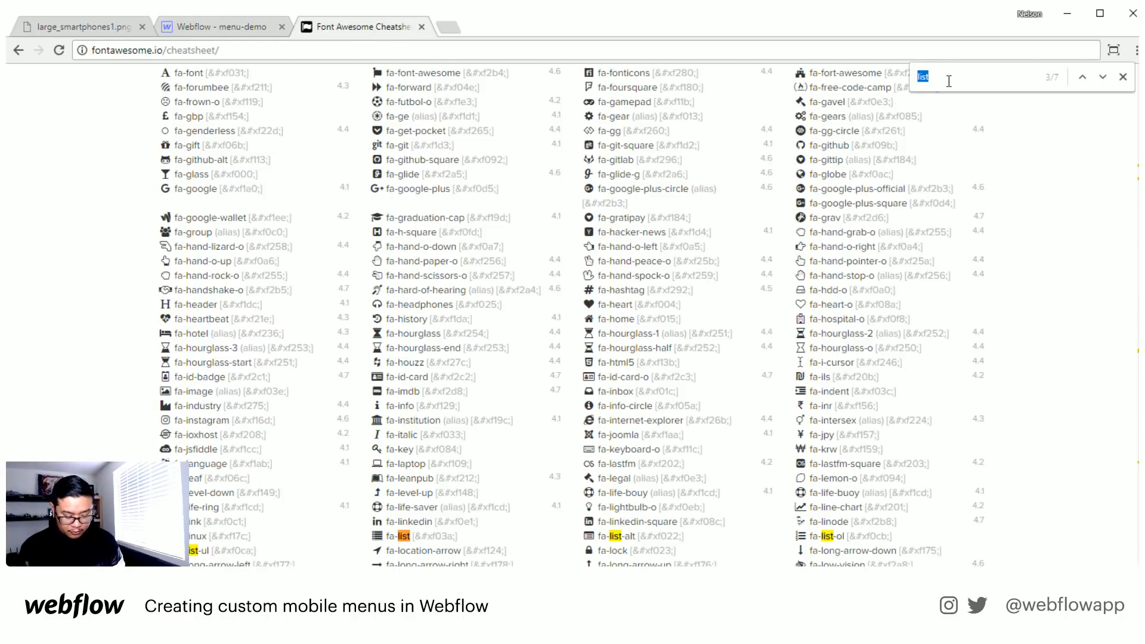
type("person")
double_click(949, 81)
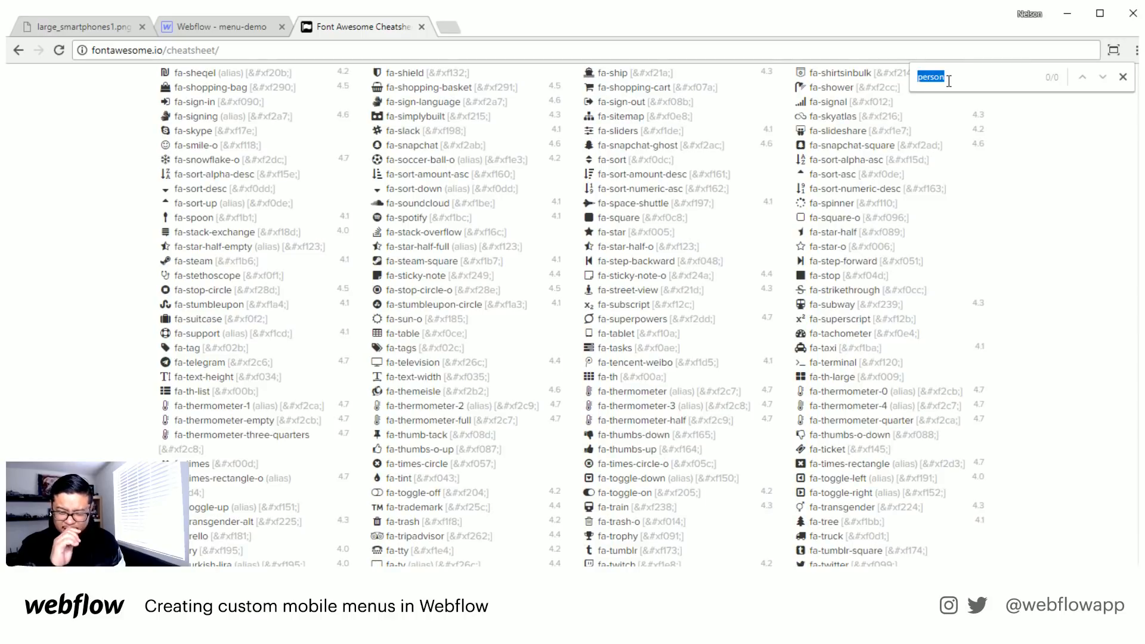
type("user")
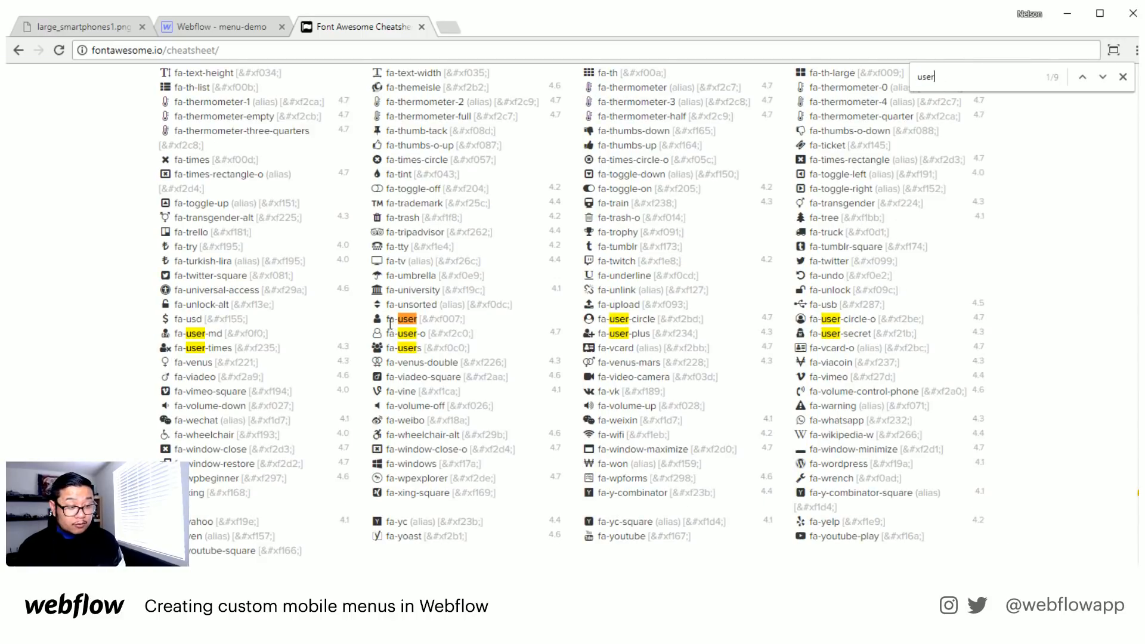
left_click_drag(385, 321, 370, 321)
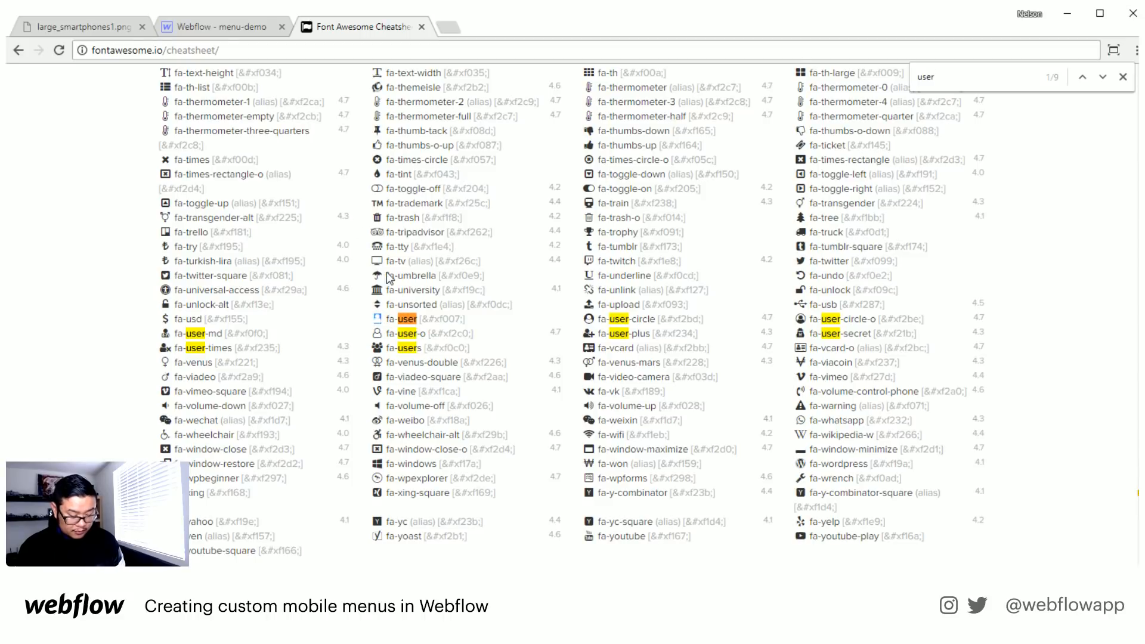
left_click(198, 24)
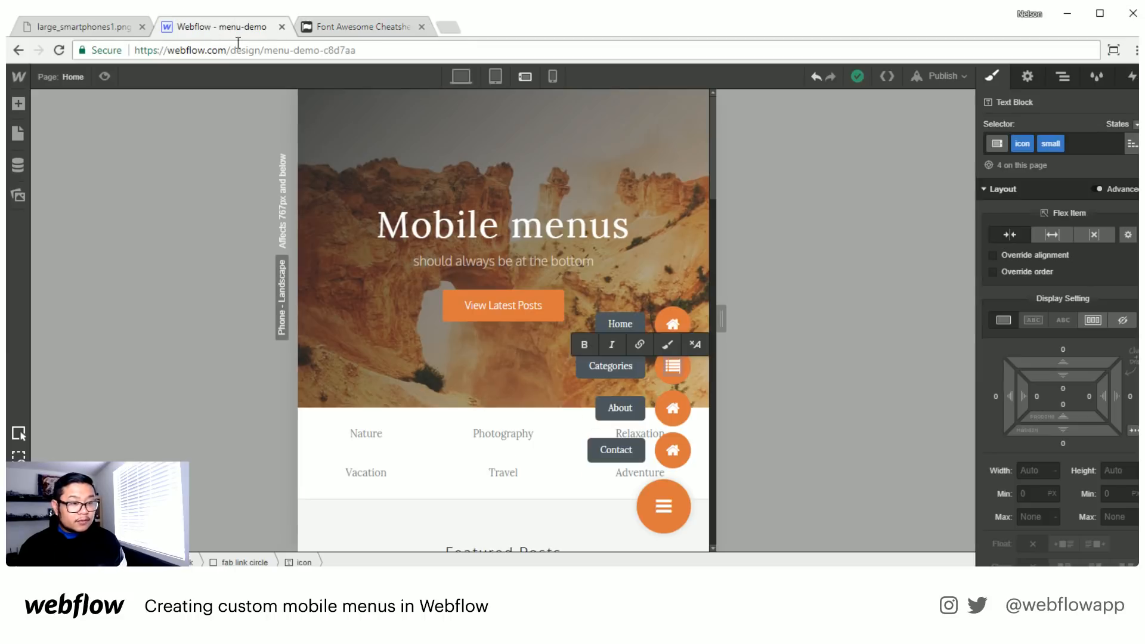
double_click(672, 409)
double_click(673, 409)
key("ctrl+v")
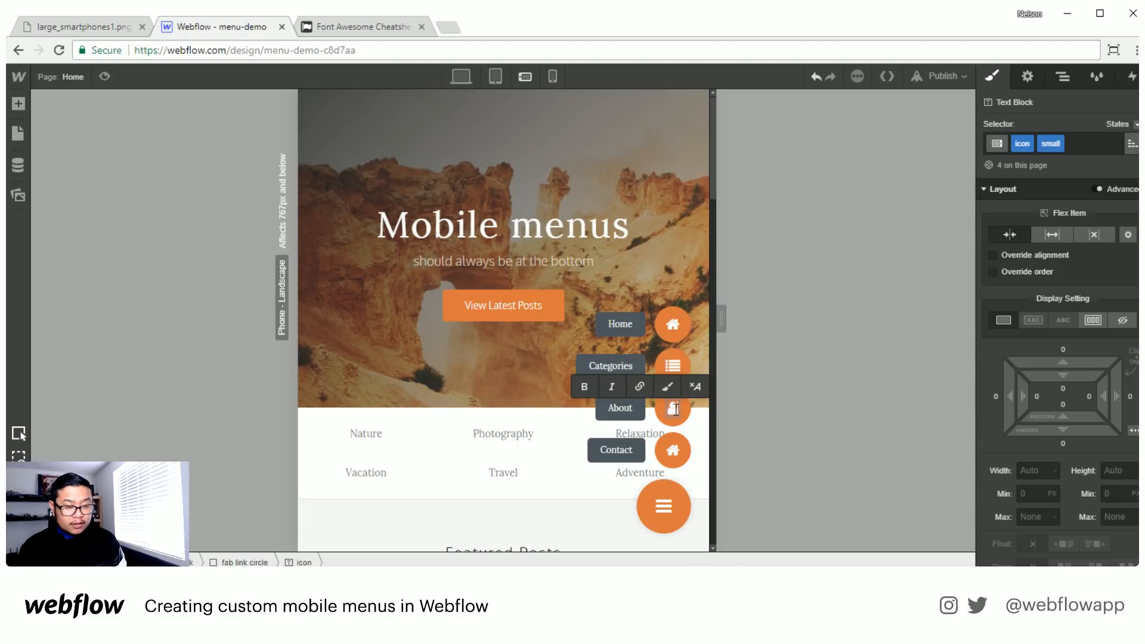
- Search the Font Awesome cheatsheet for "mail" and go through the matches for a suitable contact icon
left_click(341, 19)
double_click(929, 76)
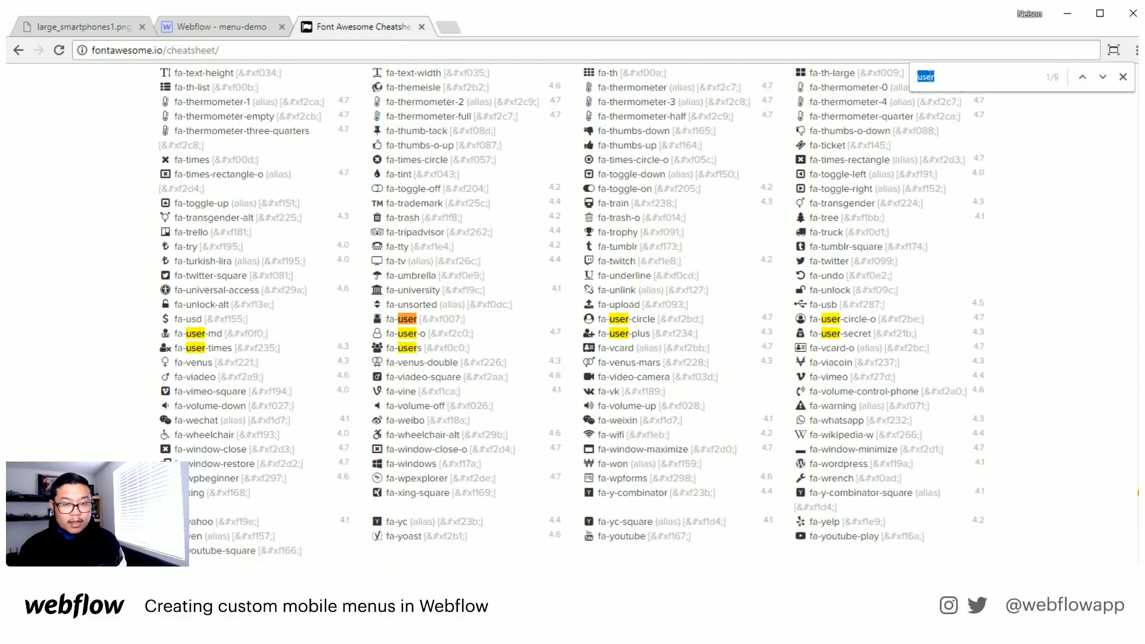
type("mail")
key("Return")
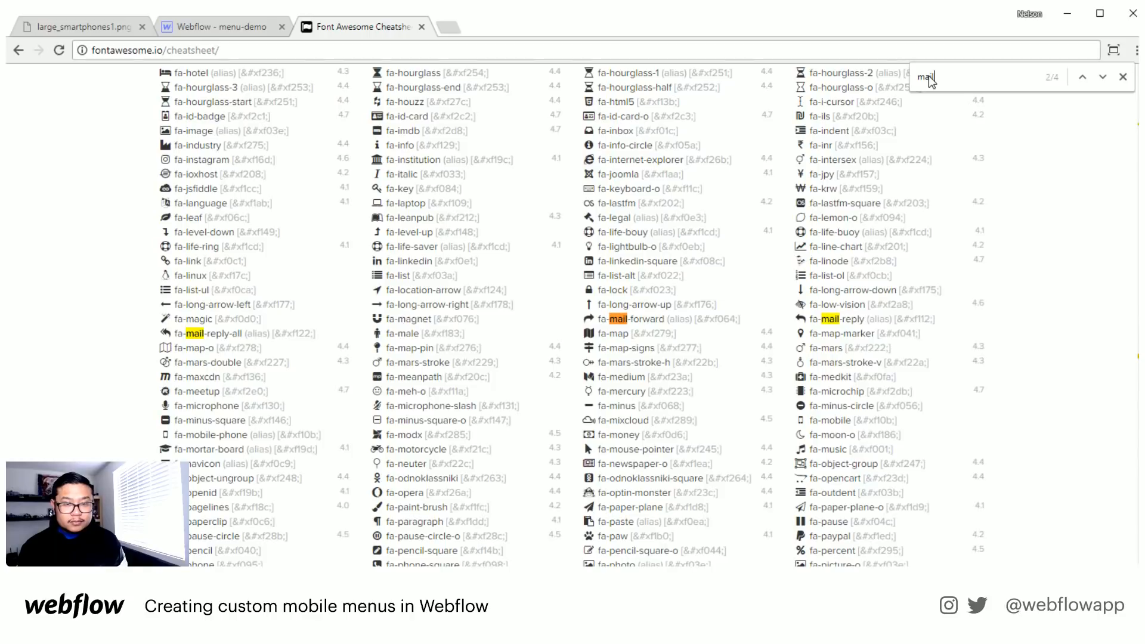
key("Return")
key("Return")
key("Return")
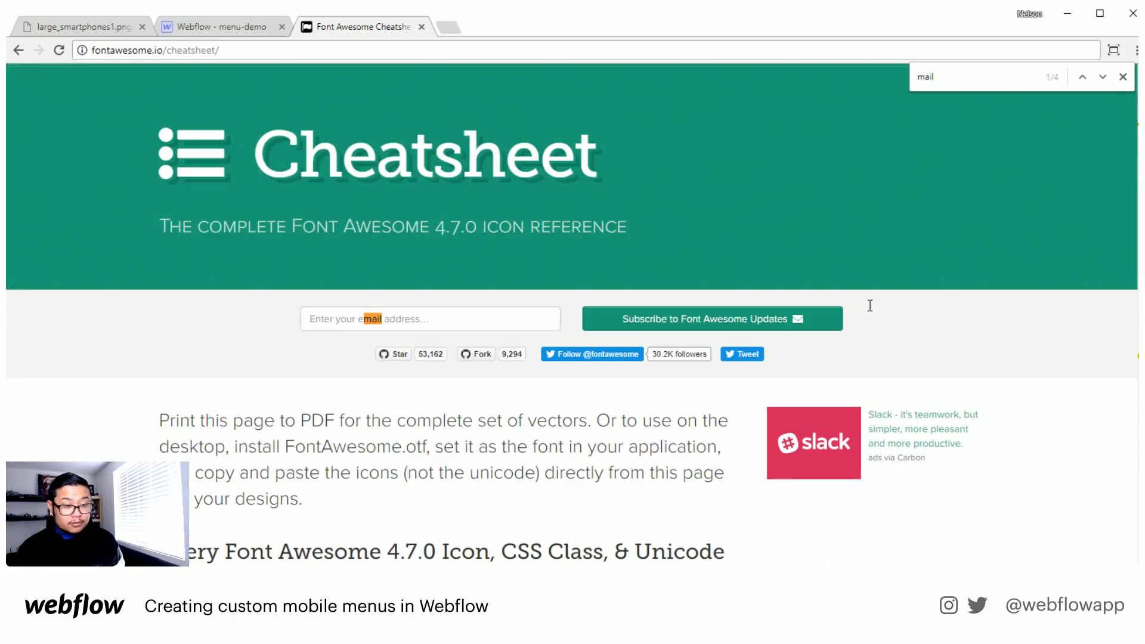
- Find the fa-envelope icon by searching for "envel" and replace the Contact link's home icon in Webflow with it
double_click(955, 76)
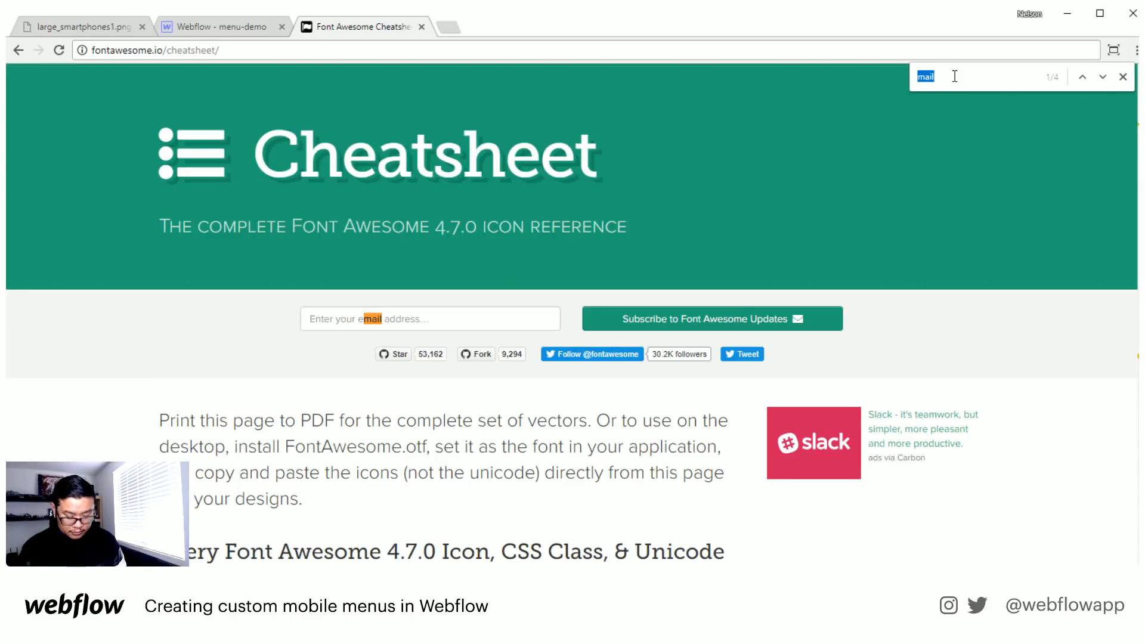
type("envel")
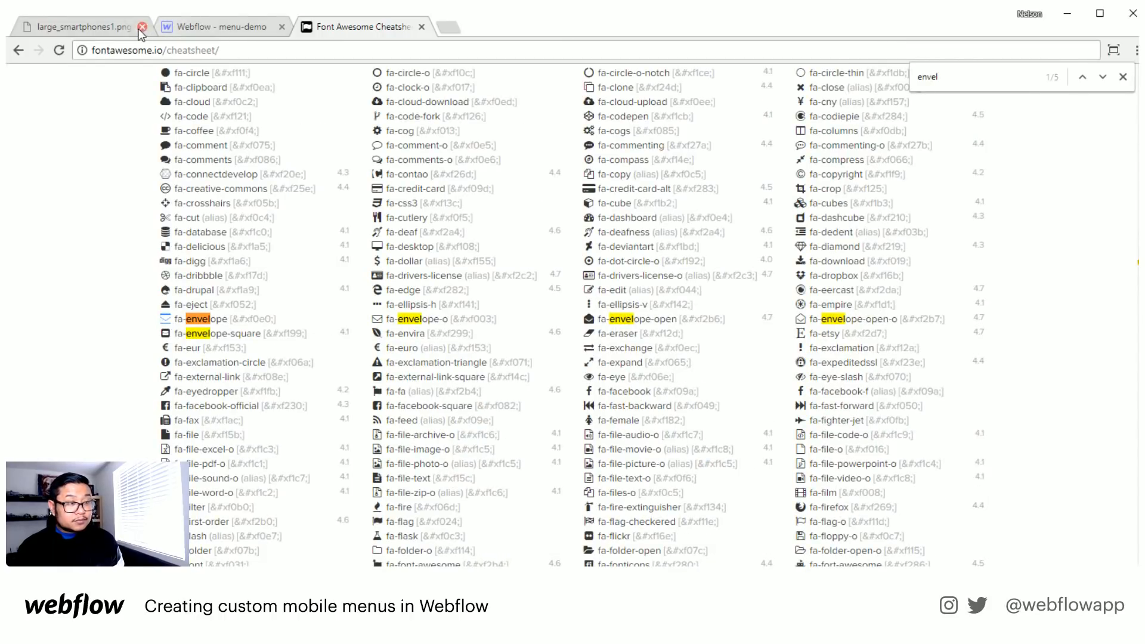
left_click(199, 27)
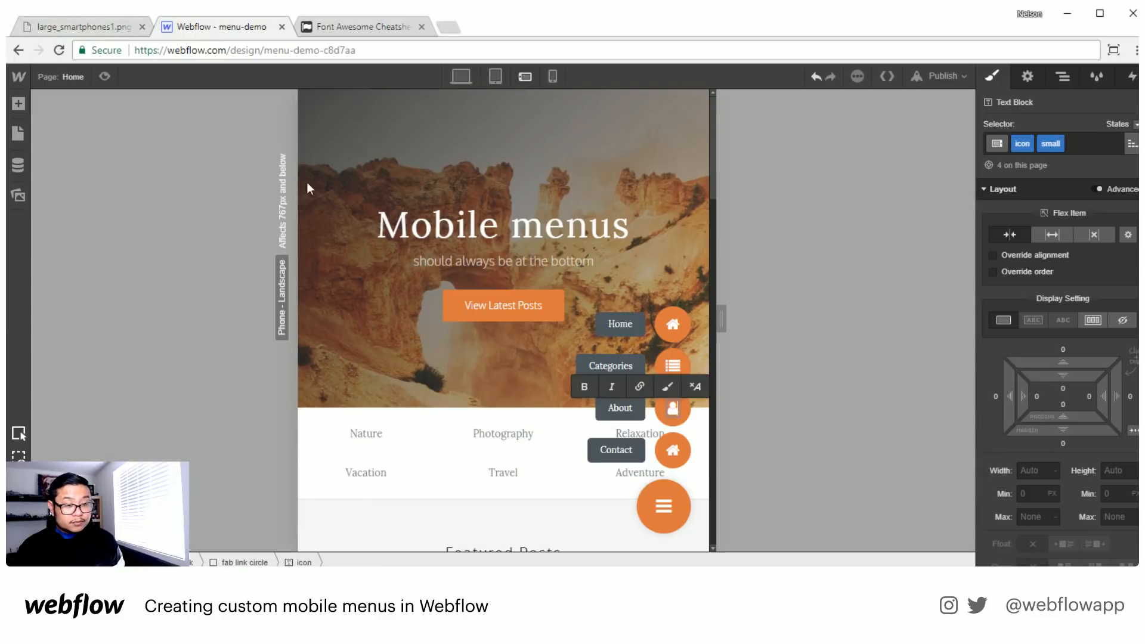
double_click(672, 456)
key("ctrl+v")
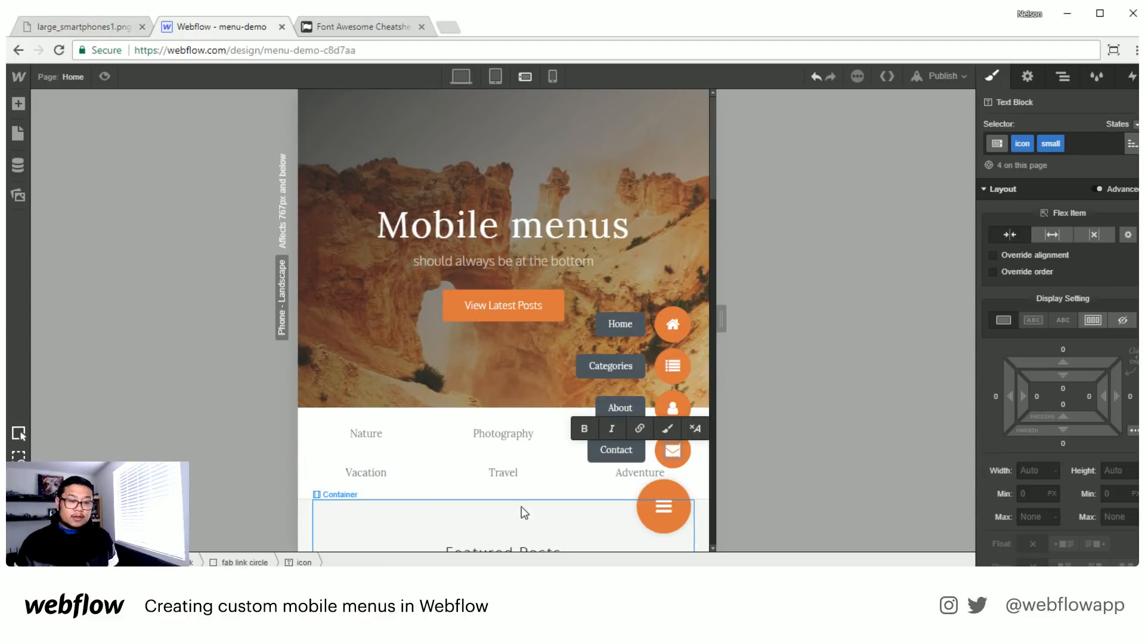
- Open the "open close fab" timed animation from the first-click action of the fab button's Mouse Click (Tap) interaction
left_click(678, 514)
left_click(678, 514)
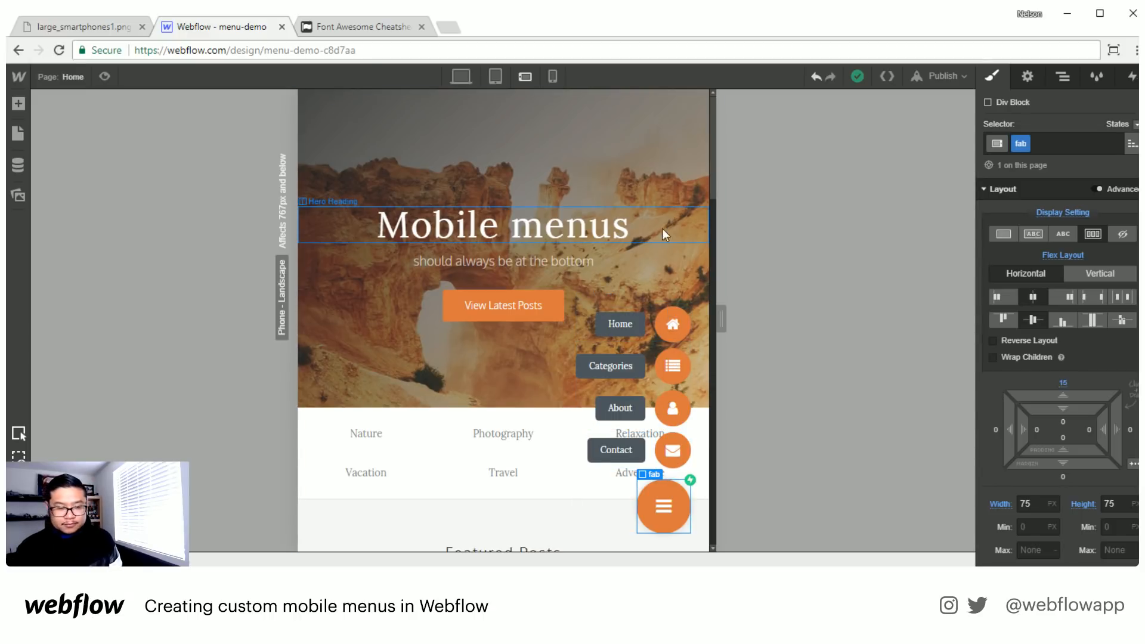
right_click(953, 274)
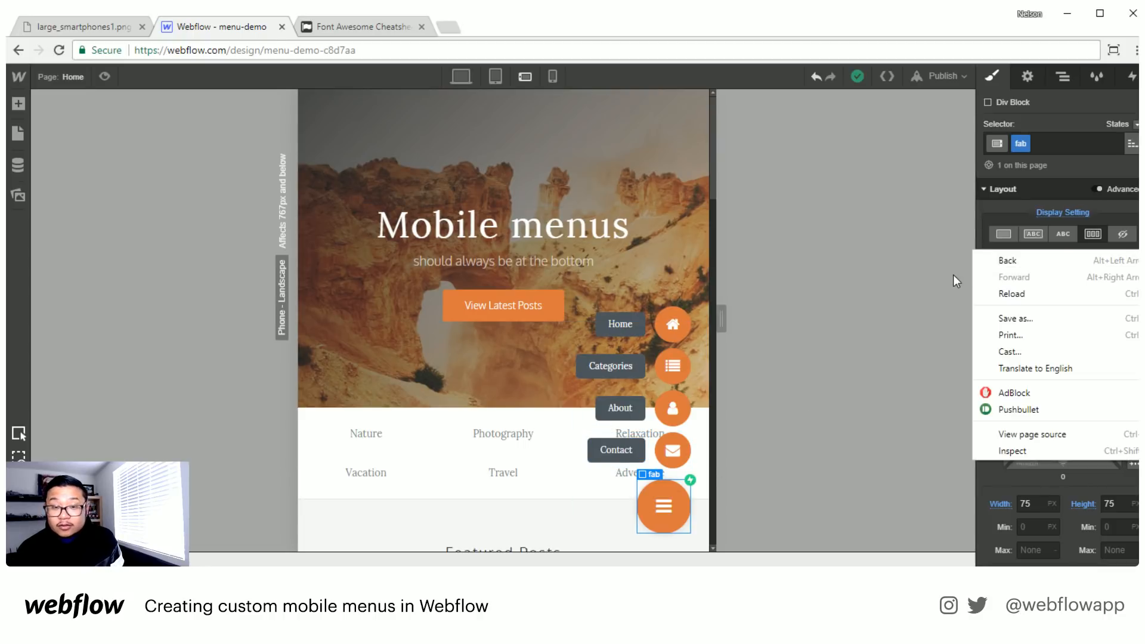
left_click(647, 495)
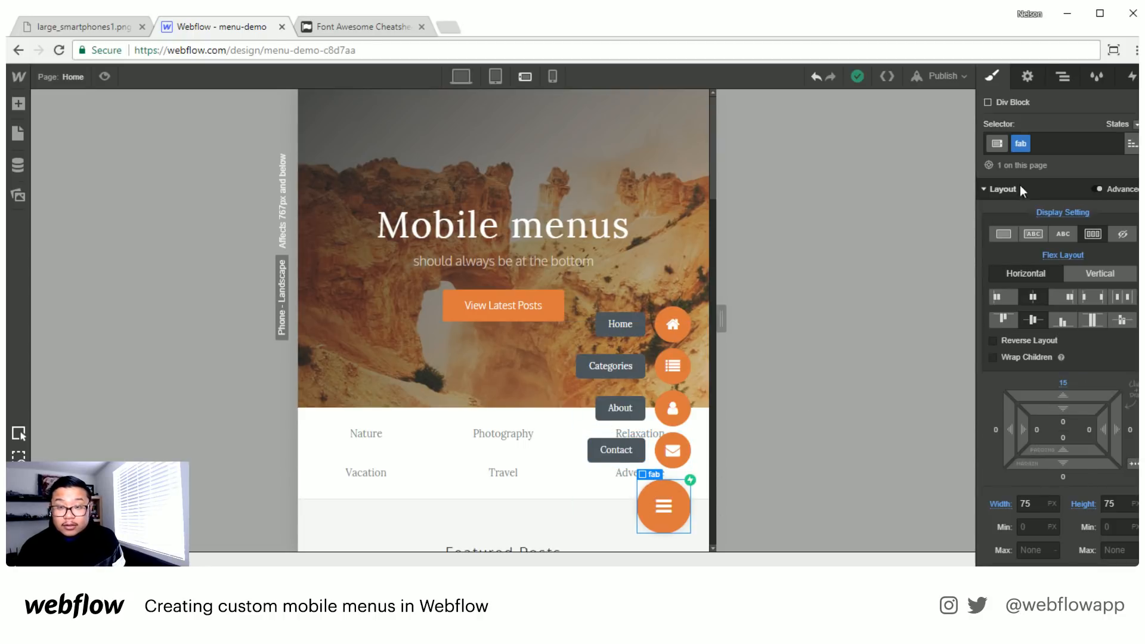
left_click(1129, 78)
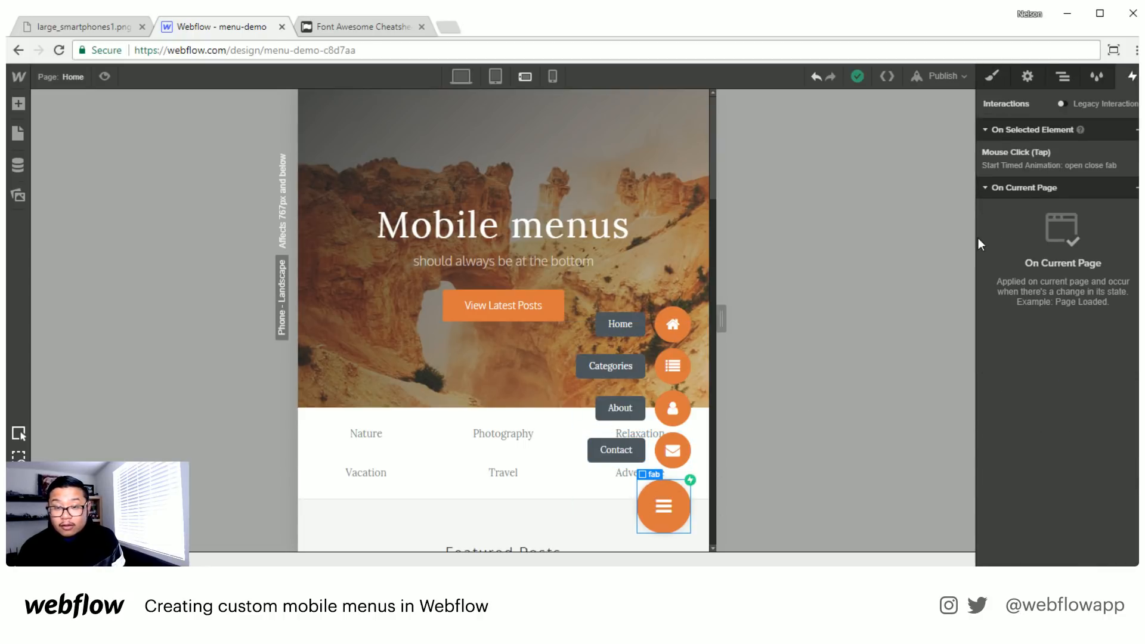
left_click(1042, 153)
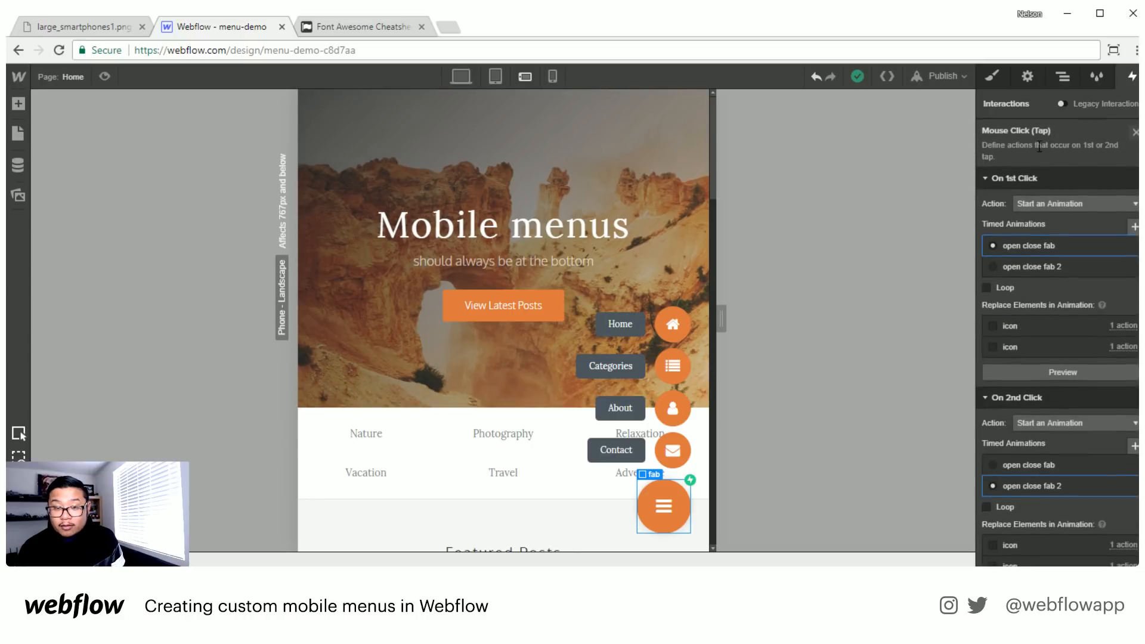
left_click(1028, 248)
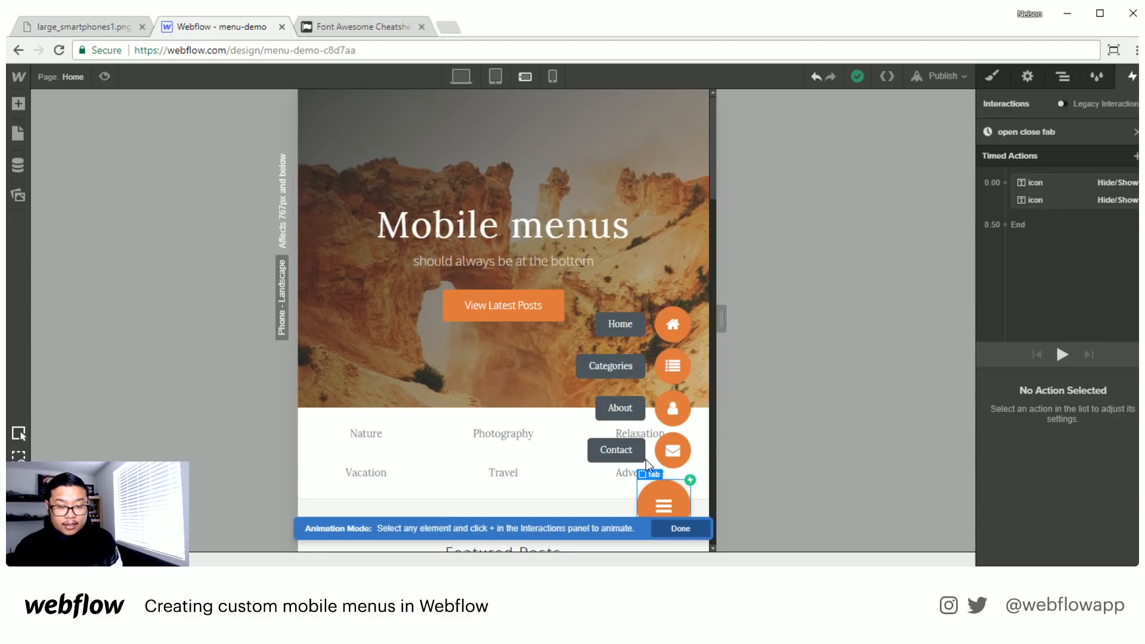
- Add a Move action for the Contact fab link to the "open close fab" animation and set it as initial state
left_click(583, 453)
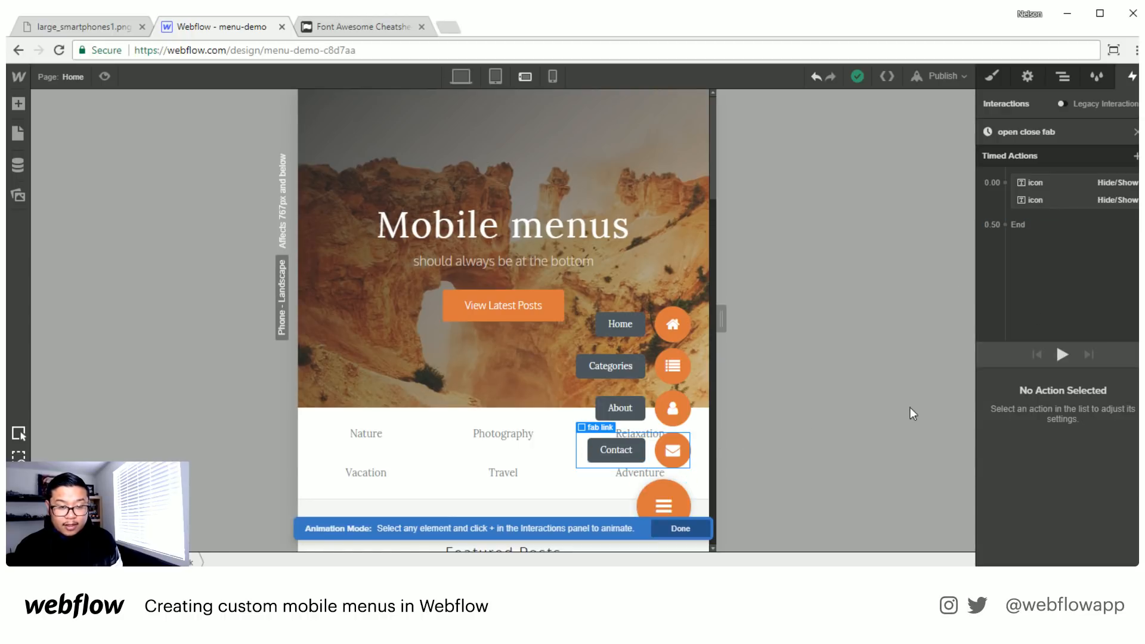
left_click(1136, 157)
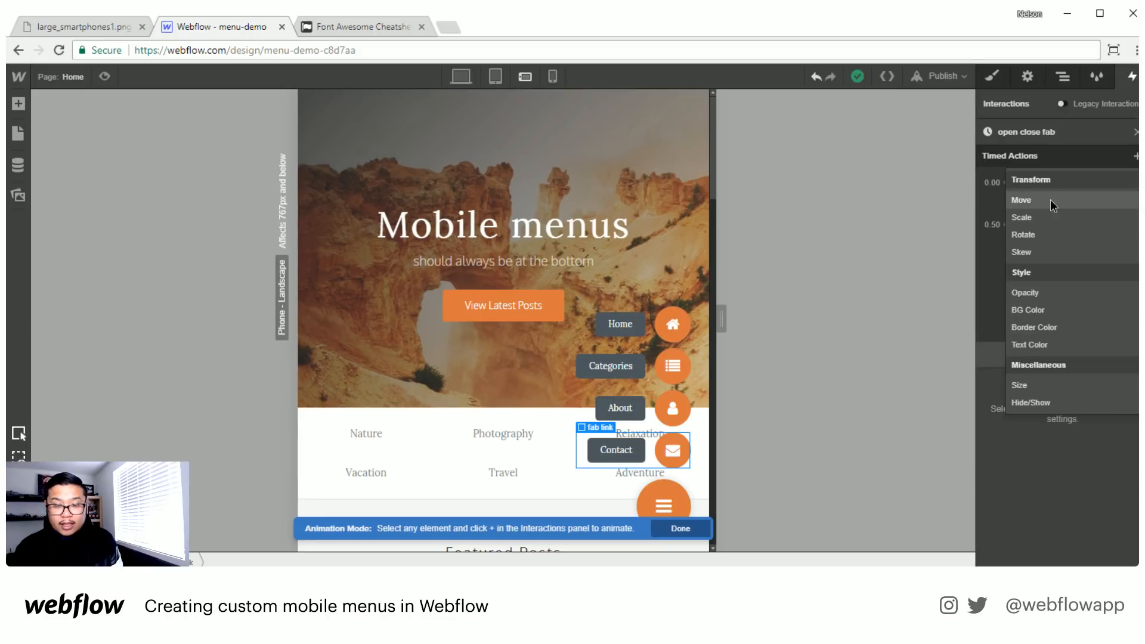
left_click(1050, 199)
left_click(992, 378)
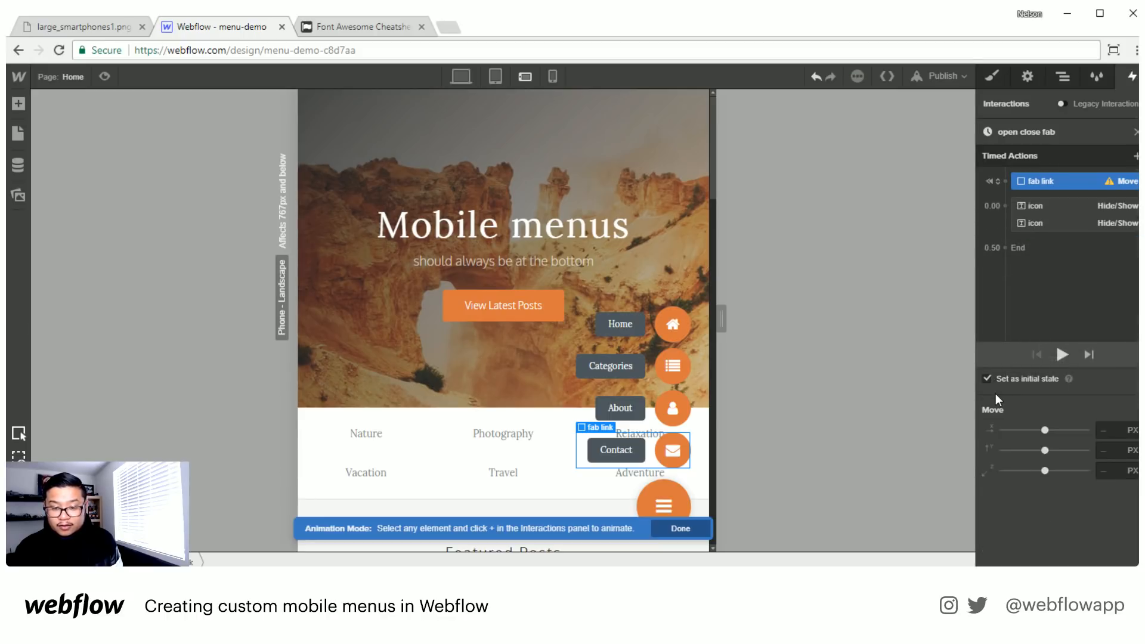
- Set the vertical offset of the Contact fab link's initial-state Move action to 5 px
left_click(1116, 450)
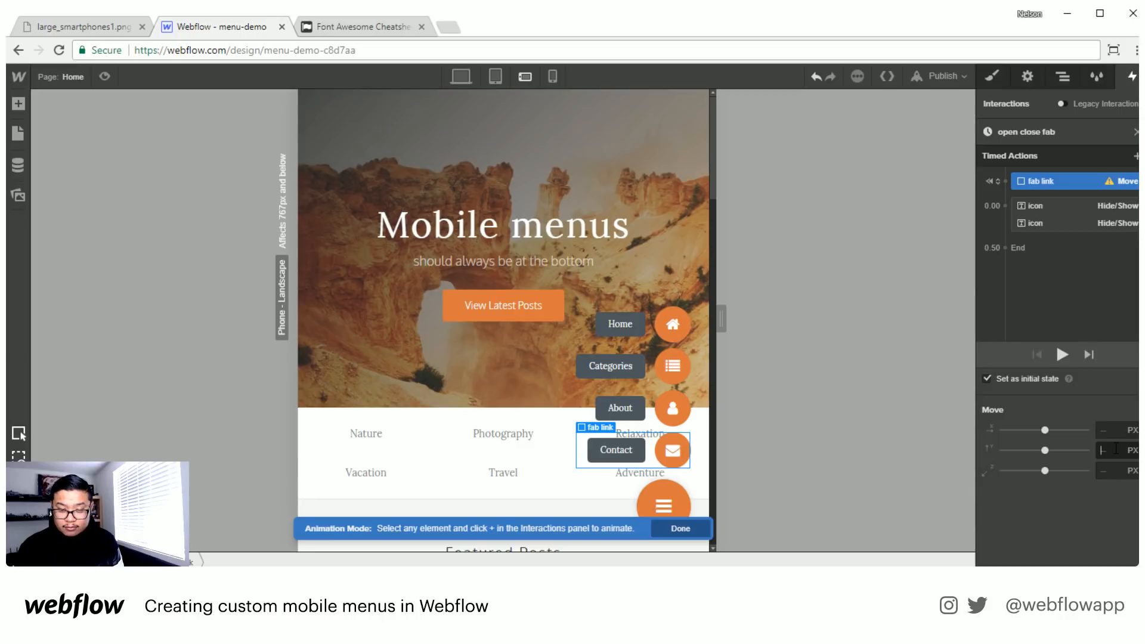
type("3")
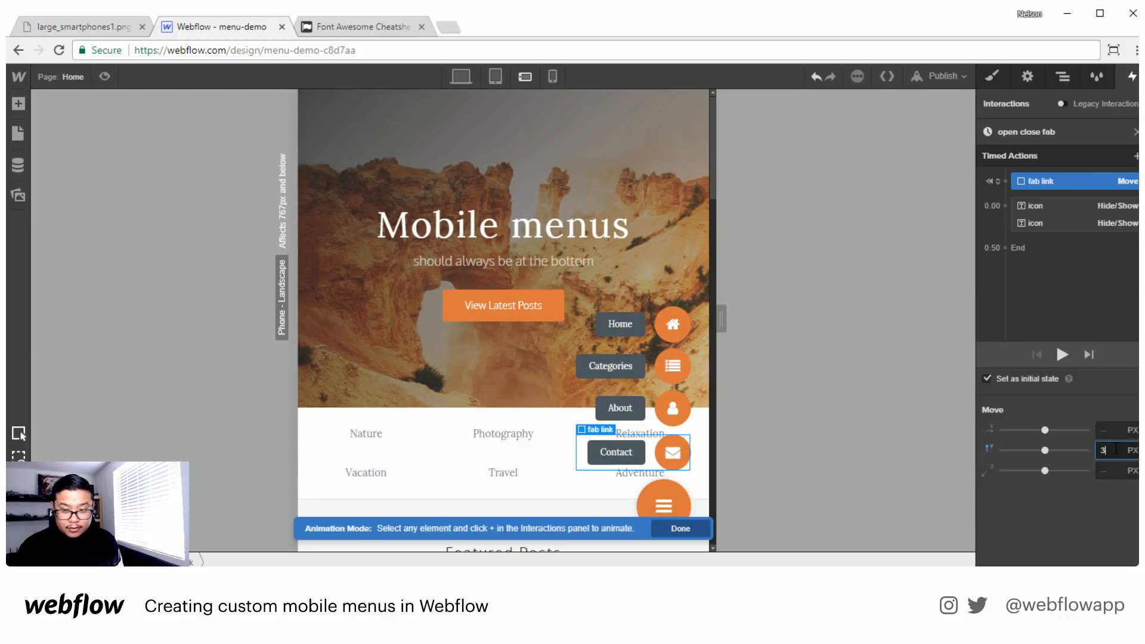
key("Up")
key("Up")
key("Up")
key("Down")
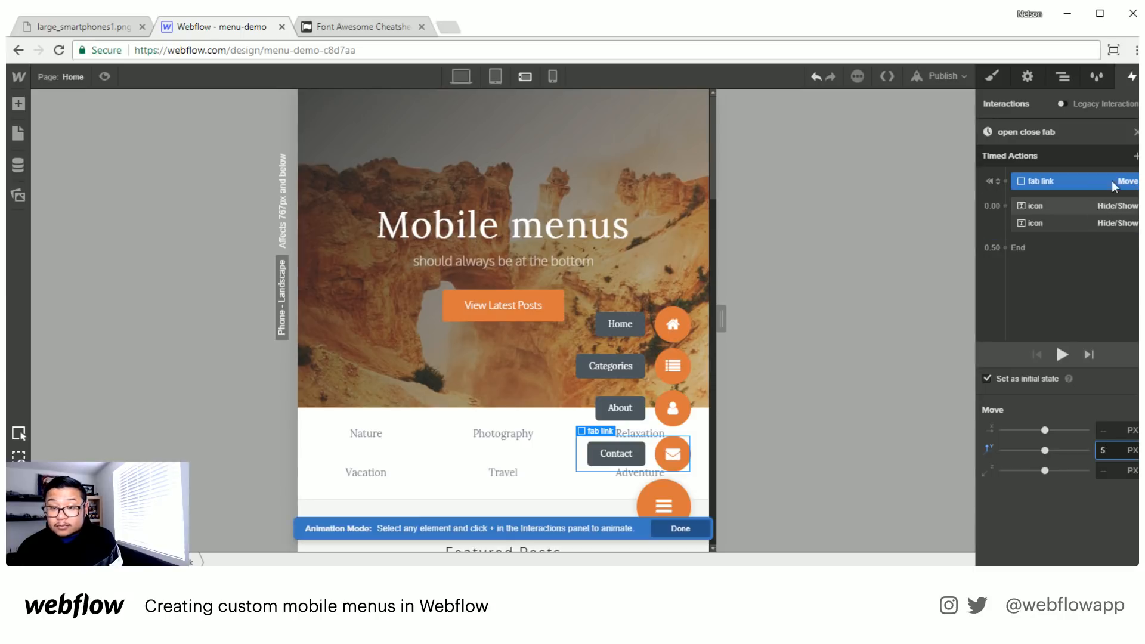
- Add a second Move action returning the Contact fab link to 0 px vertically, placed after the icon Hide/Show actions and starting with them
left_click(1137, 156)
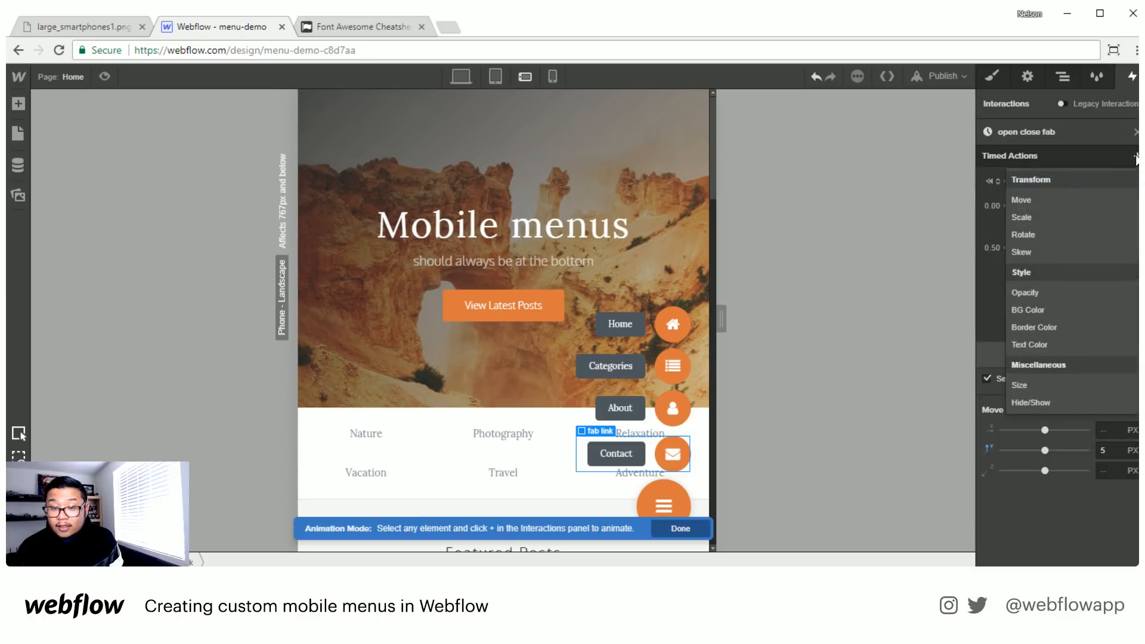
left_click(1070, 201)
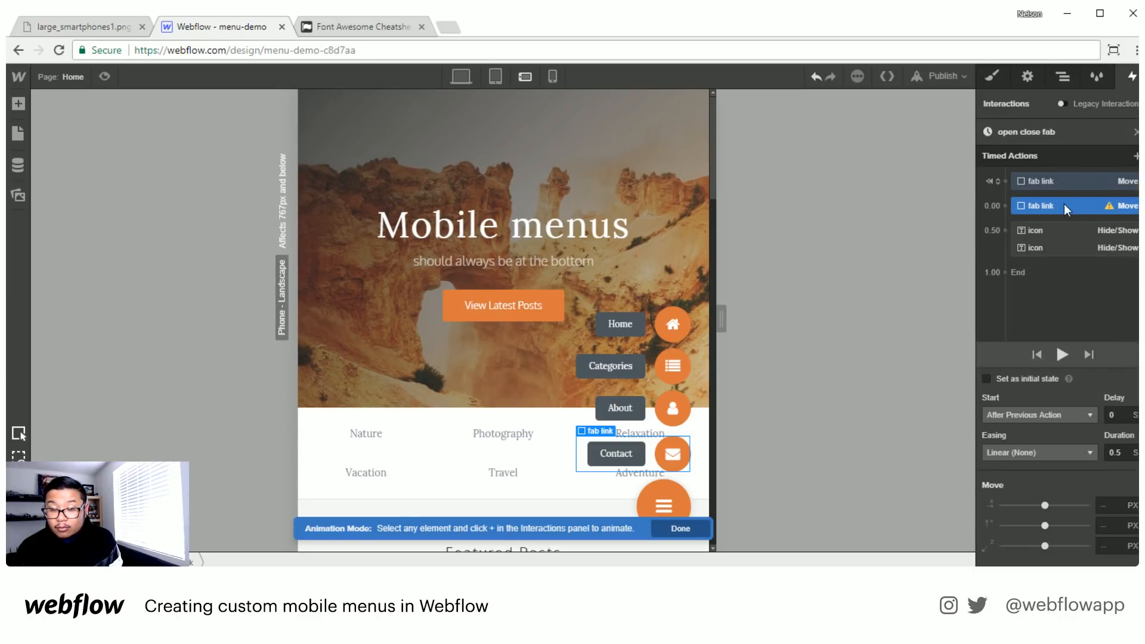
left_click(1058, 232)
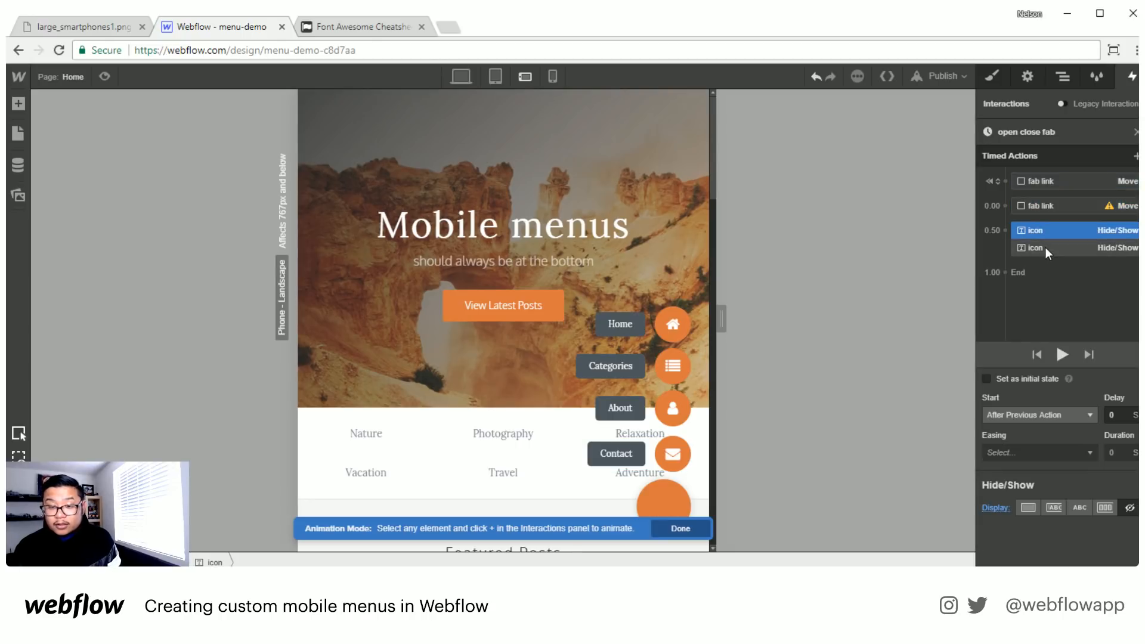
left_click(1045, 247, "shift")
left_click_drag(1039, 231, 1047, 190)
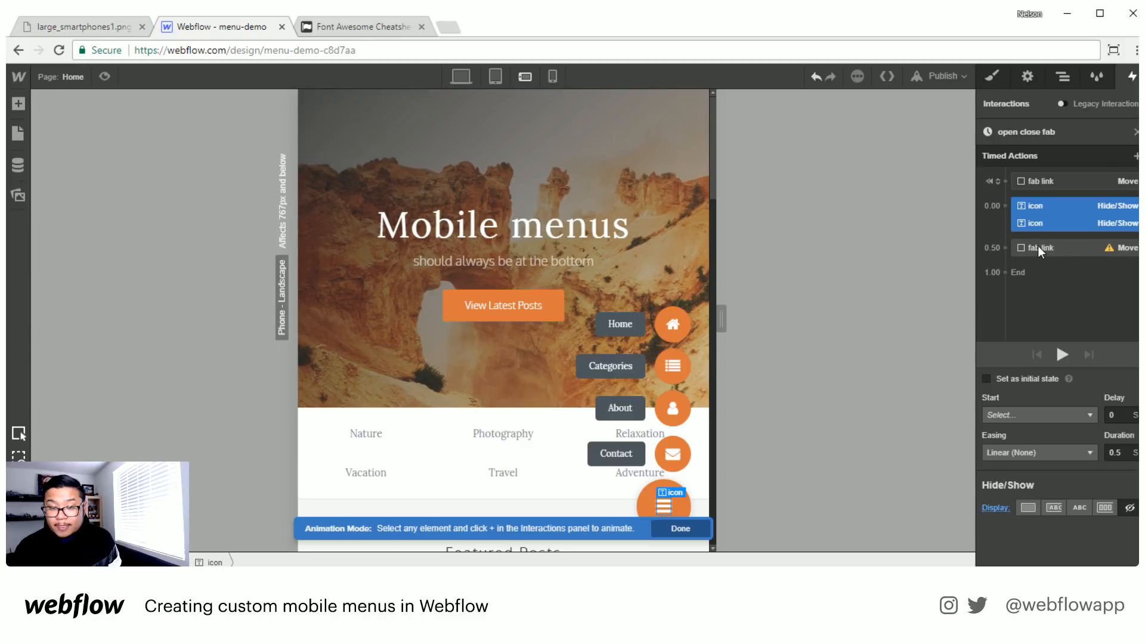
left_click_drag(1037, 246, 1097, 222)
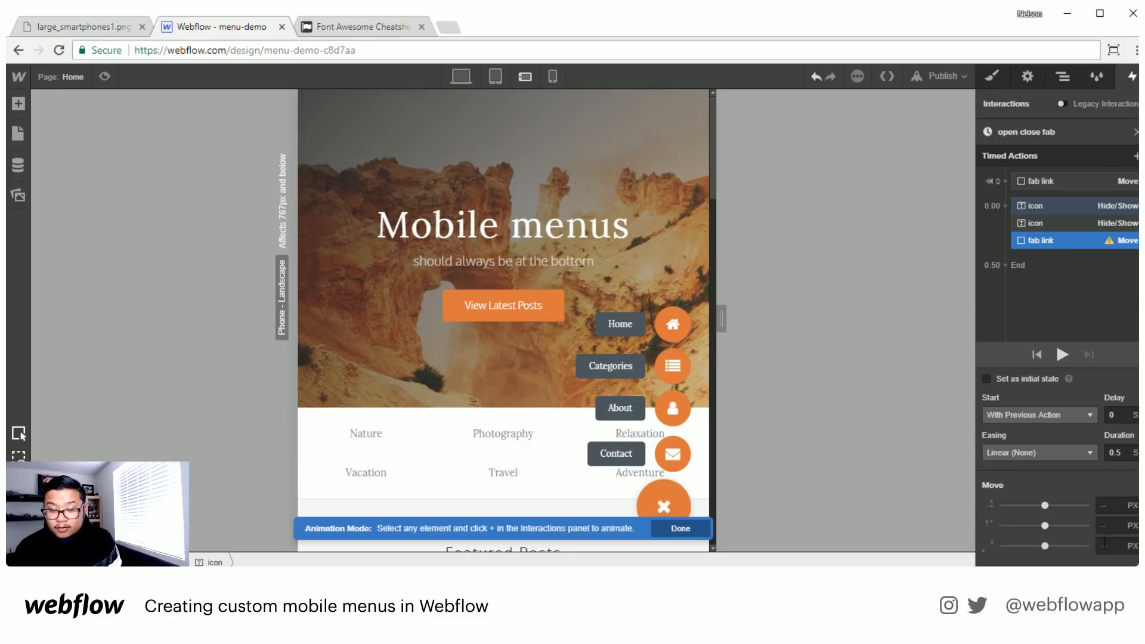
left_click(1115, 526)
type("0")
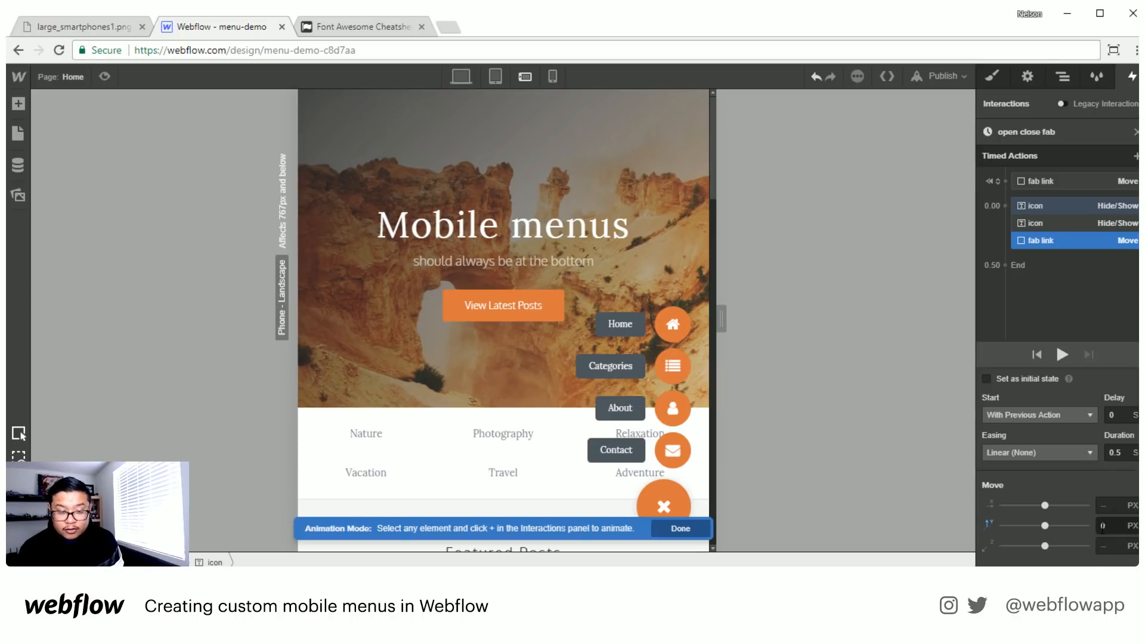
- Add an Opacity action for the Contact fab link as an initial state and set it to 0%
left_click(1097, 179)
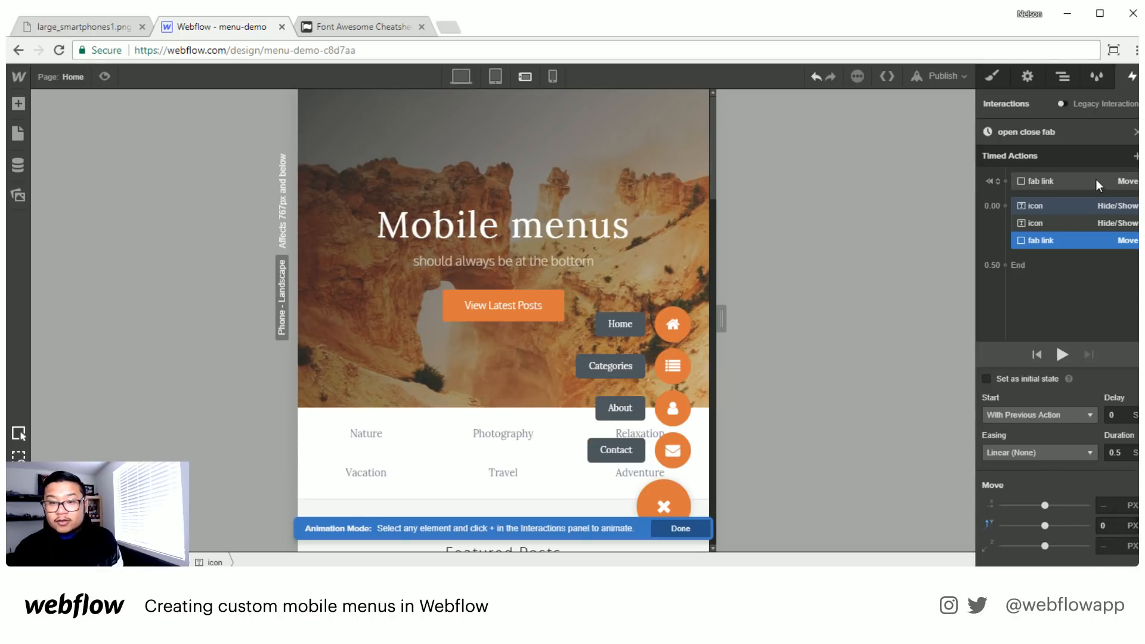
left_click(1136, 156)
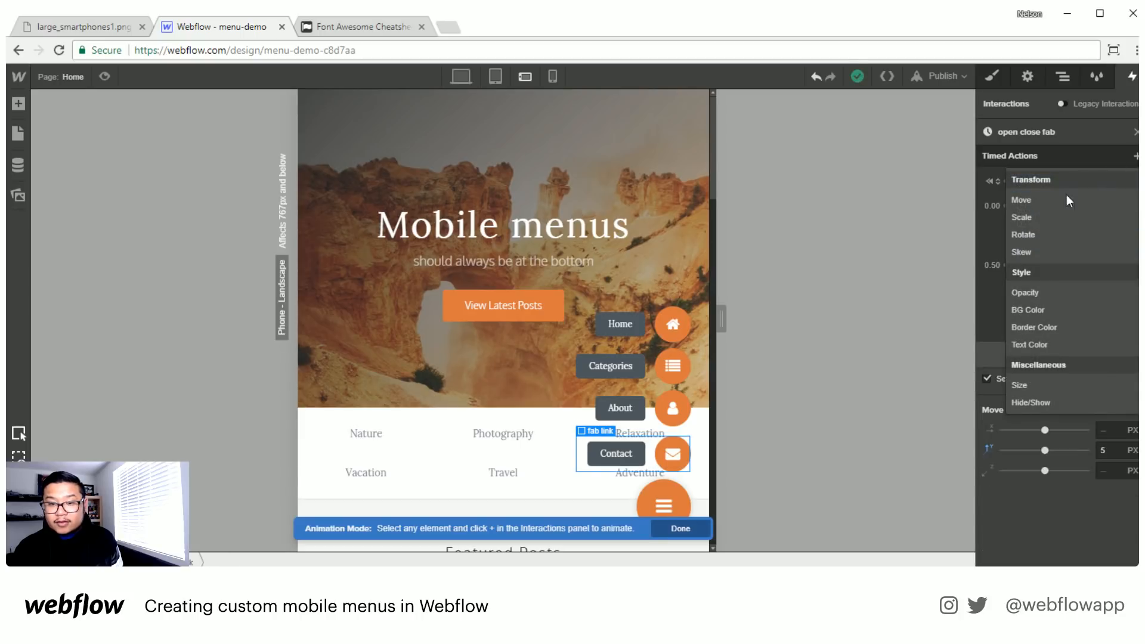
left_click(1042, 295)
left_click_drag(1066, 205, 1068, 184)
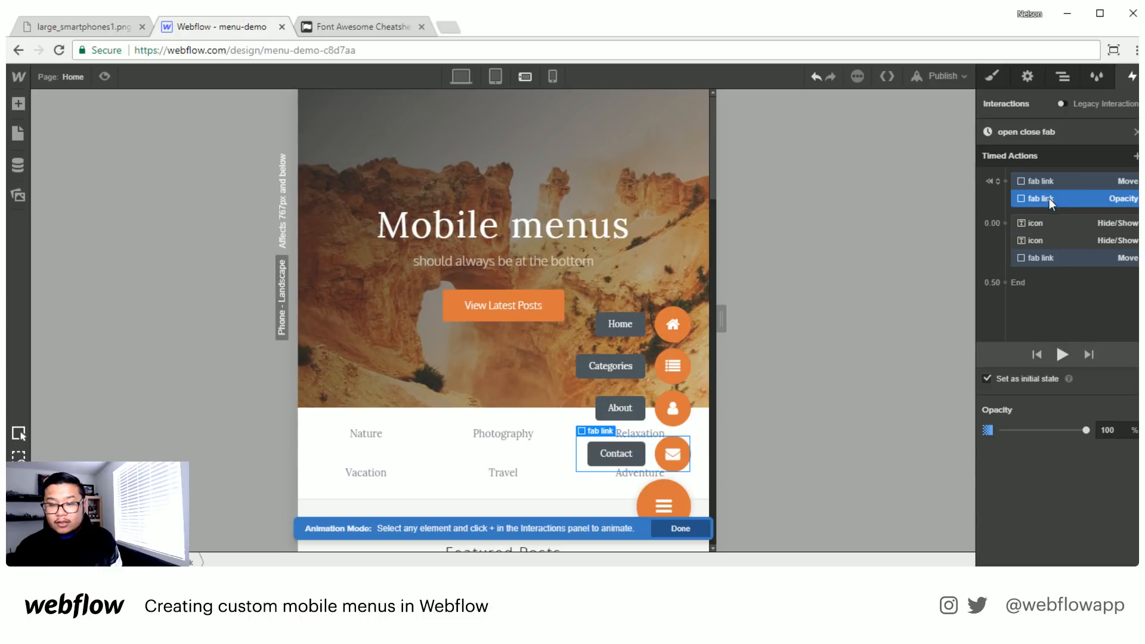
left_click(1121, 430)
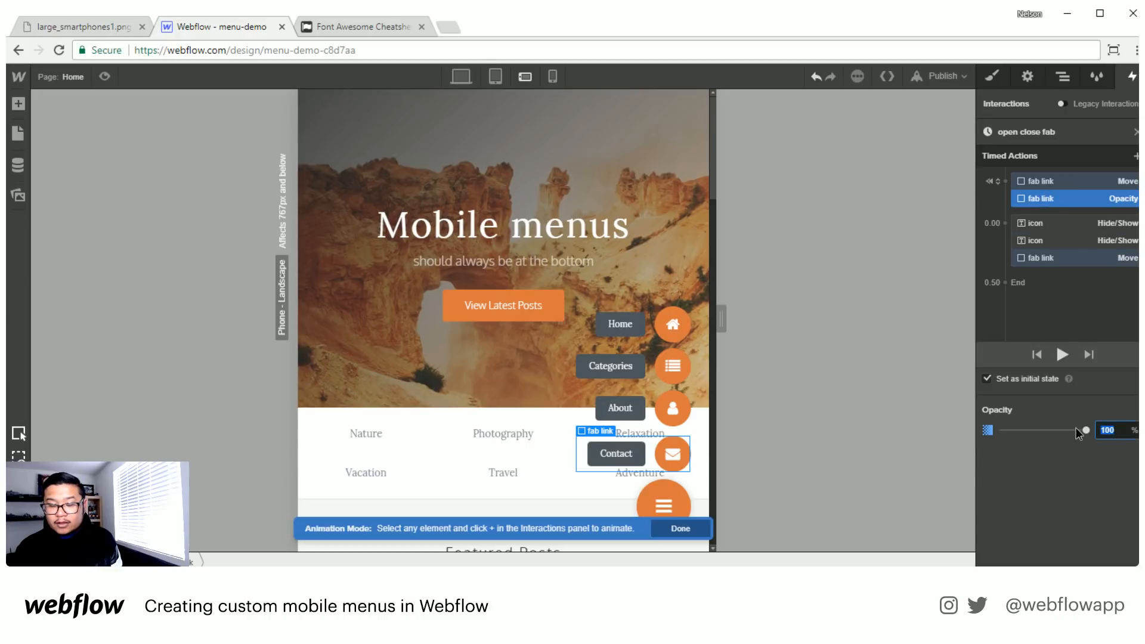
key("Return")
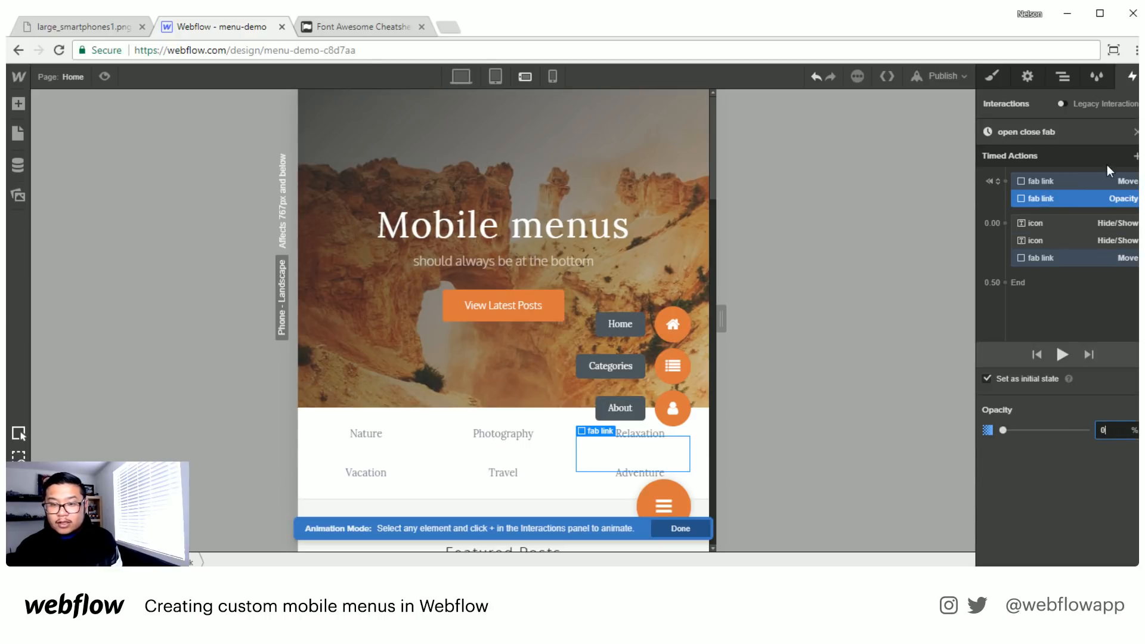
- Add a 100% Opacity action for the Contact fab link, running alongside its second Move action, and preview the animation
left_click(1135, 156)
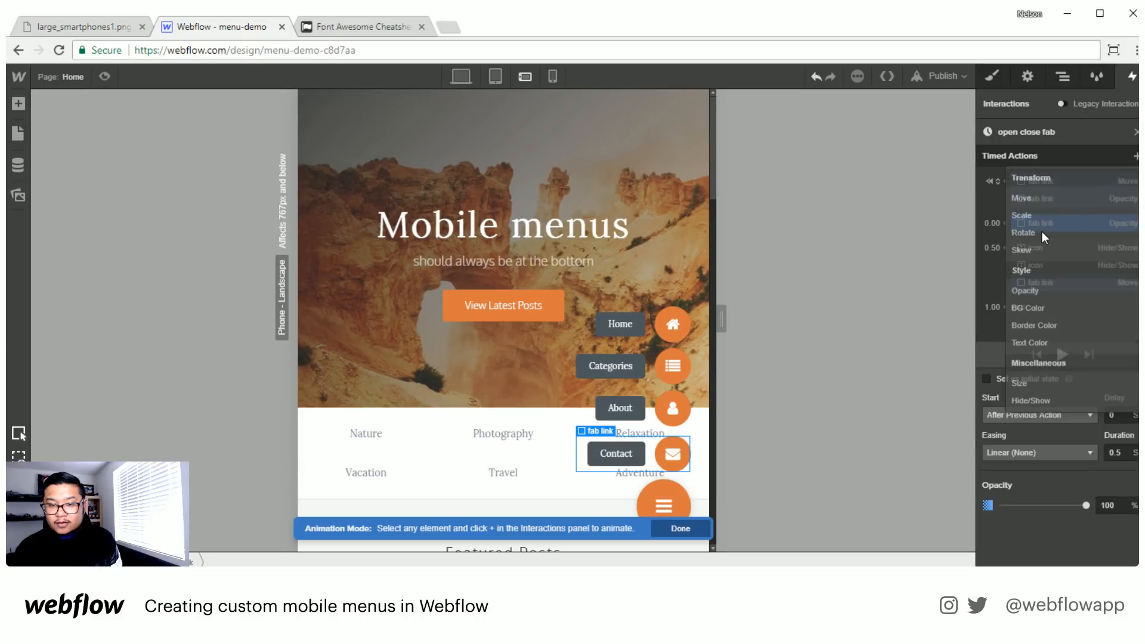
left_click_drag(1072, 225, 1101, 310)
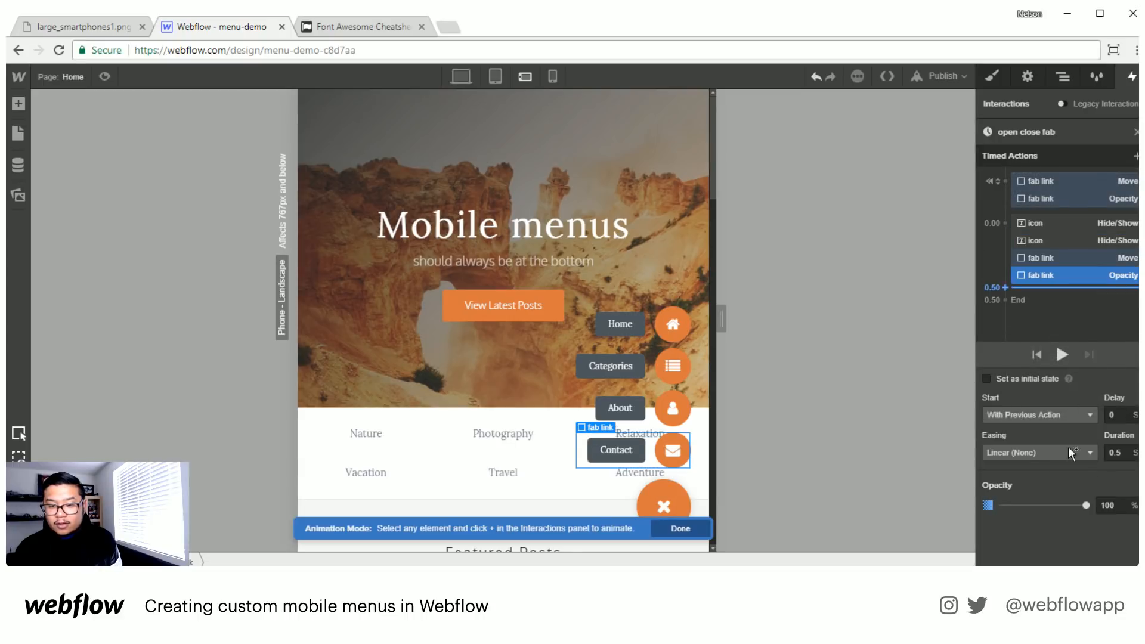
left_click(1062, 355)
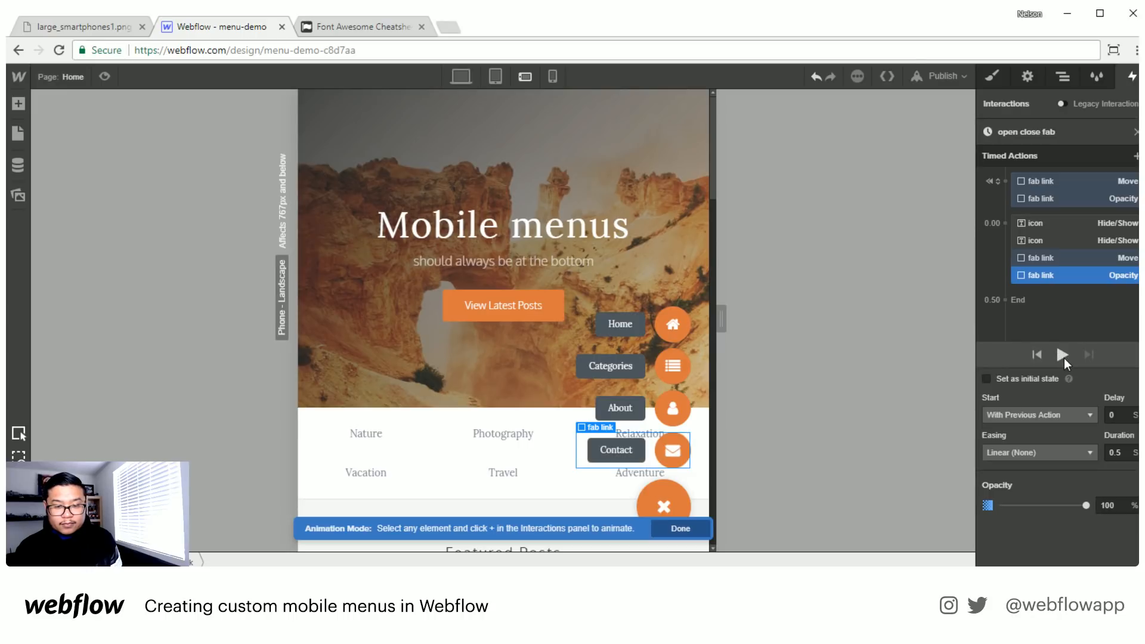
left_click(1061, 355)
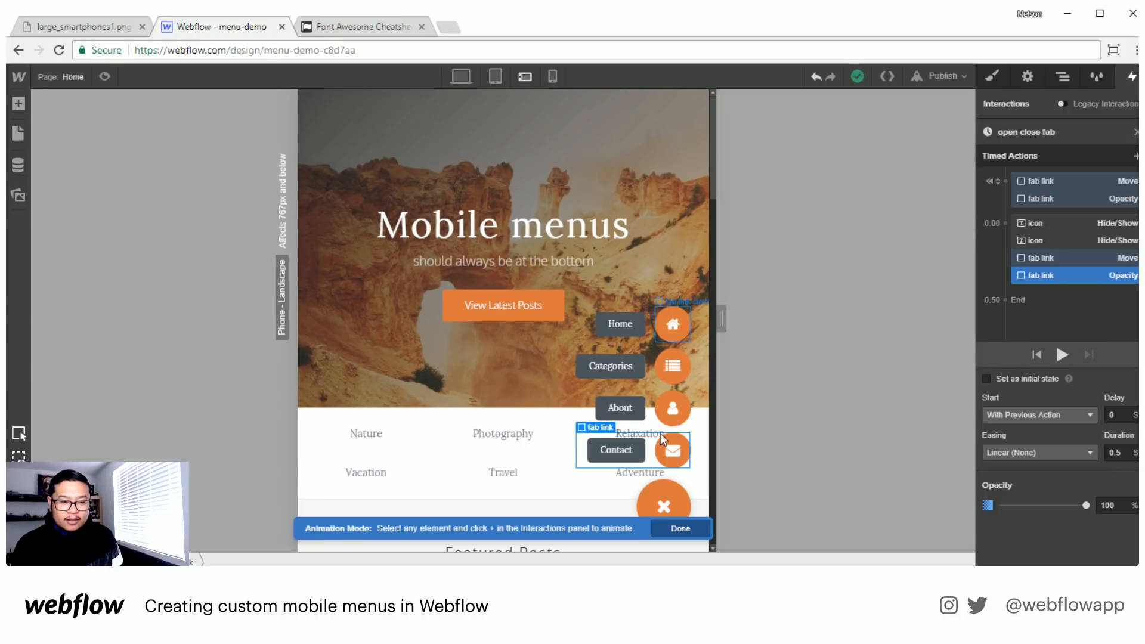
- Add an initial-state Move action for the About fab link with a vertical offset of 5 px
left_click(592, 409)
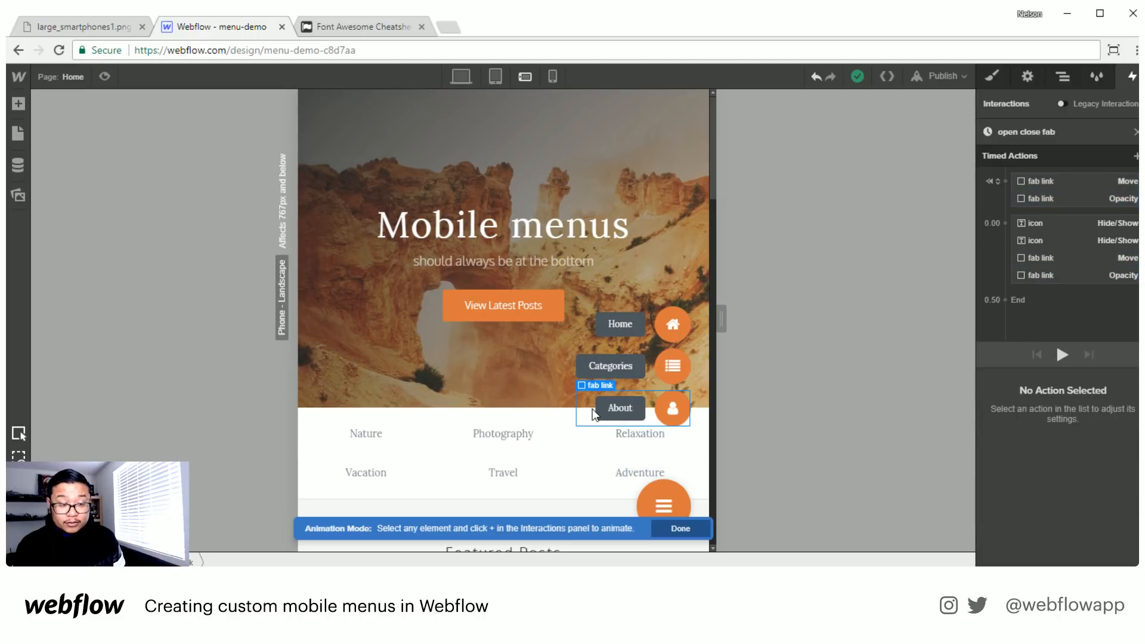
left_click(1136, 156)
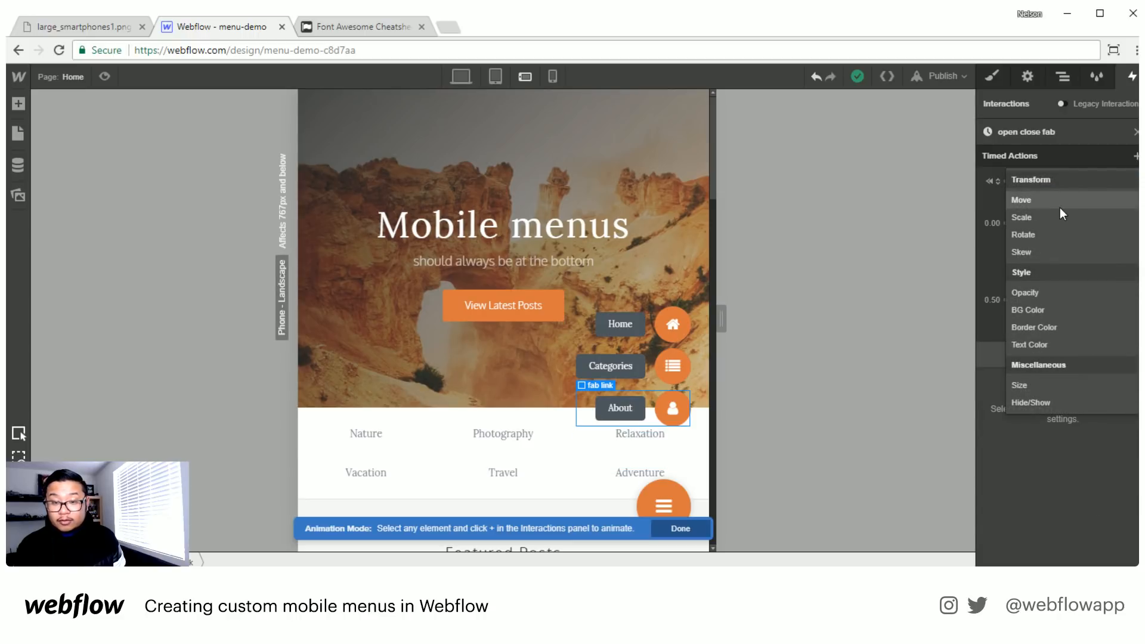
left_click(1082, 200)
left_click(1003, 378)
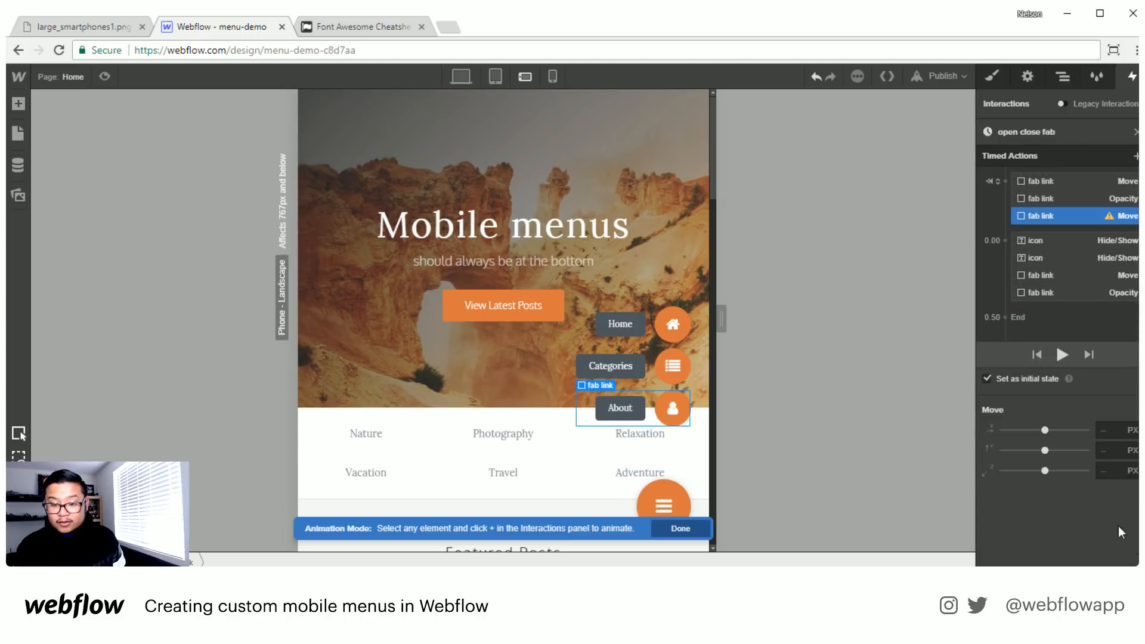
left_click(1111, 451)
type("5")
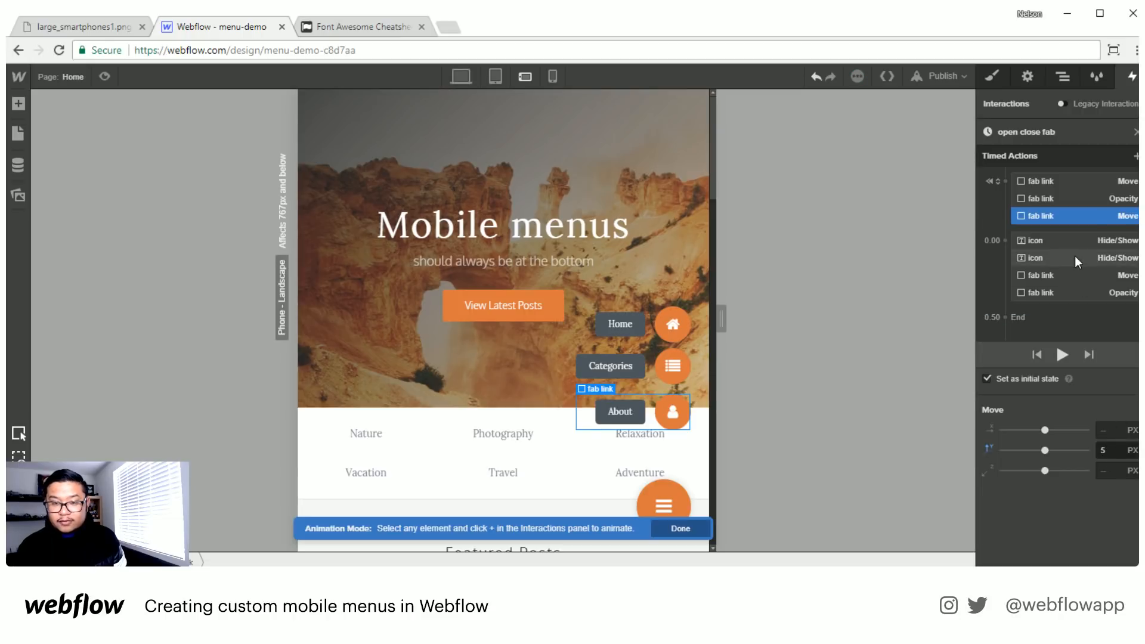
- Add a second Move action for the About fab link at the end of the timeline, with a 0.25 s delay and 0 px vertical offset
left_click(1136, 156)
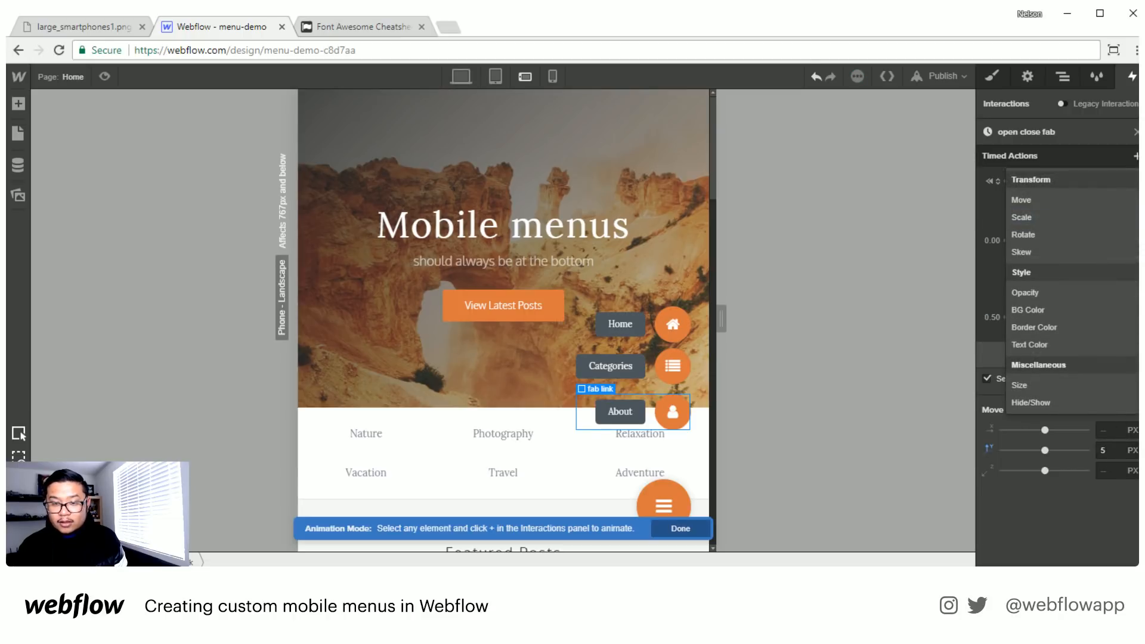
left_click(1054, 199)
left_click_drag(1051, 254, 1085, 310)
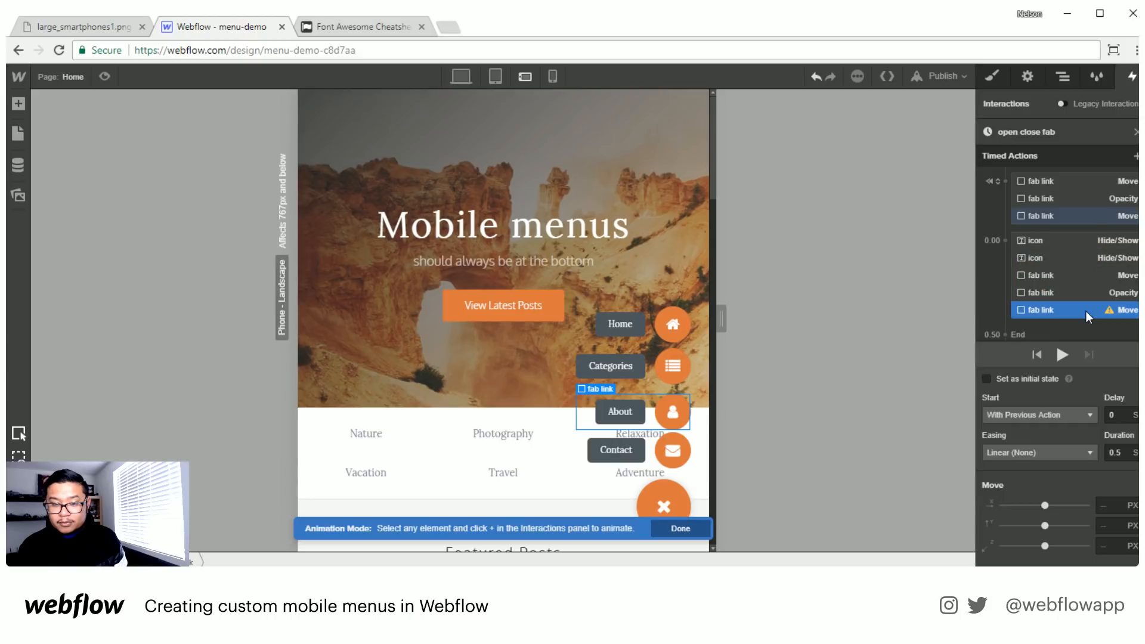
left_click(1121, 416)
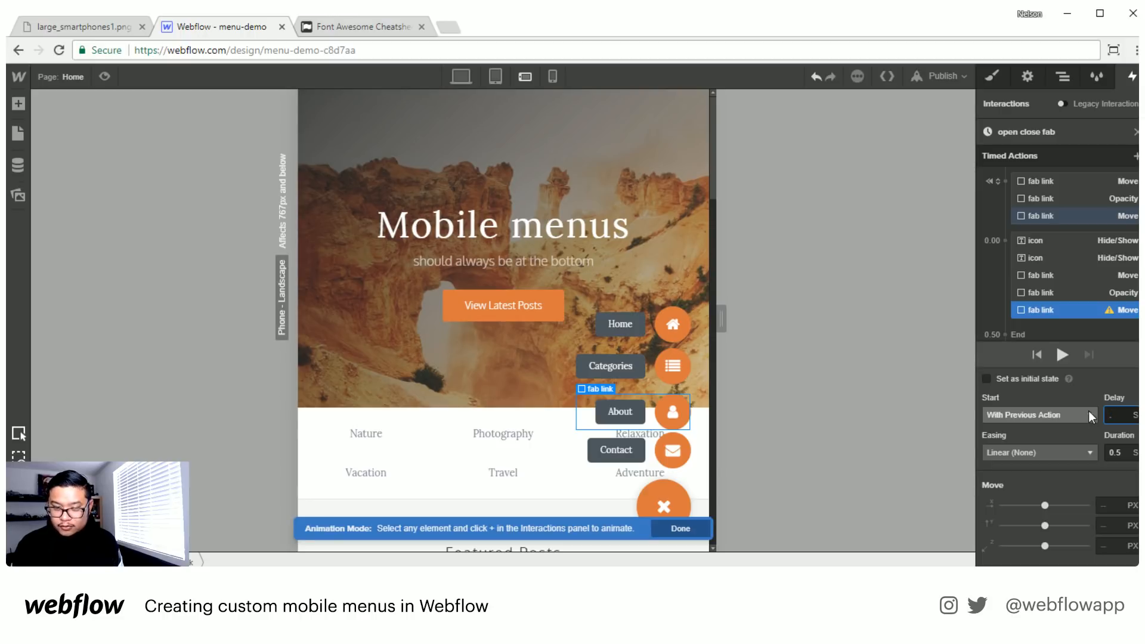
type(".25")
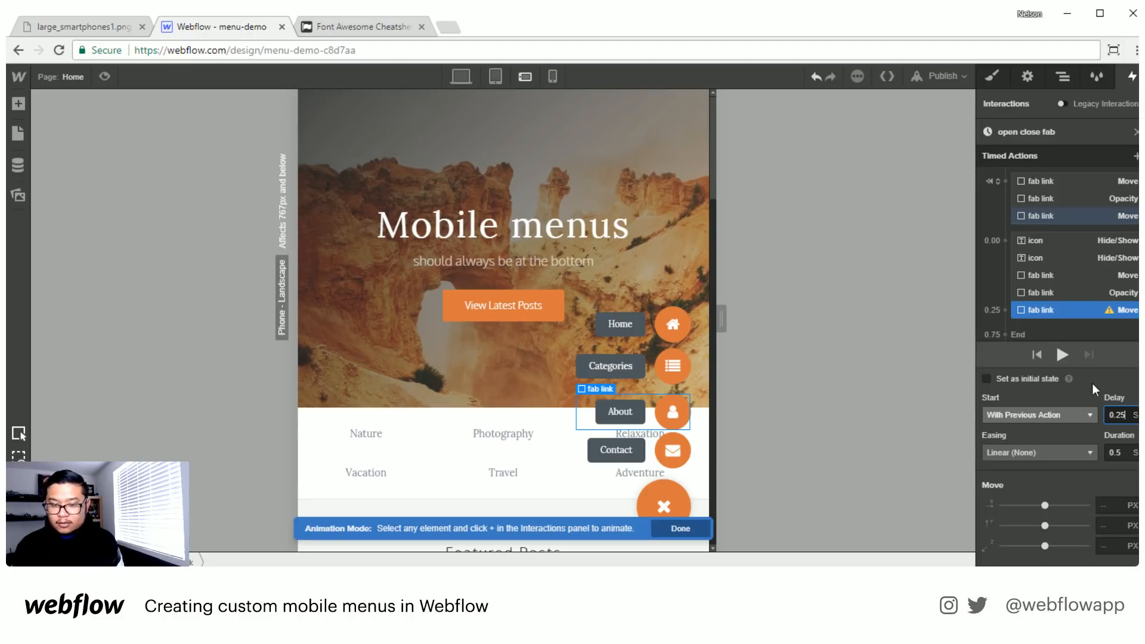
scroll(1124, 330, "down", 1)
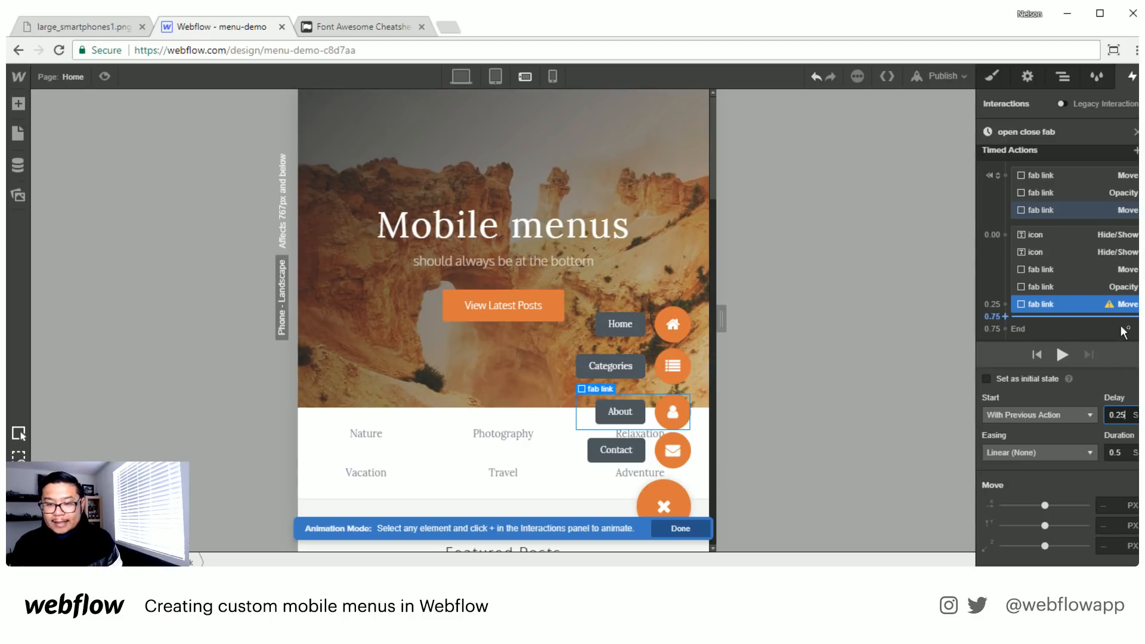
left_click(1111, 525)
type("0")
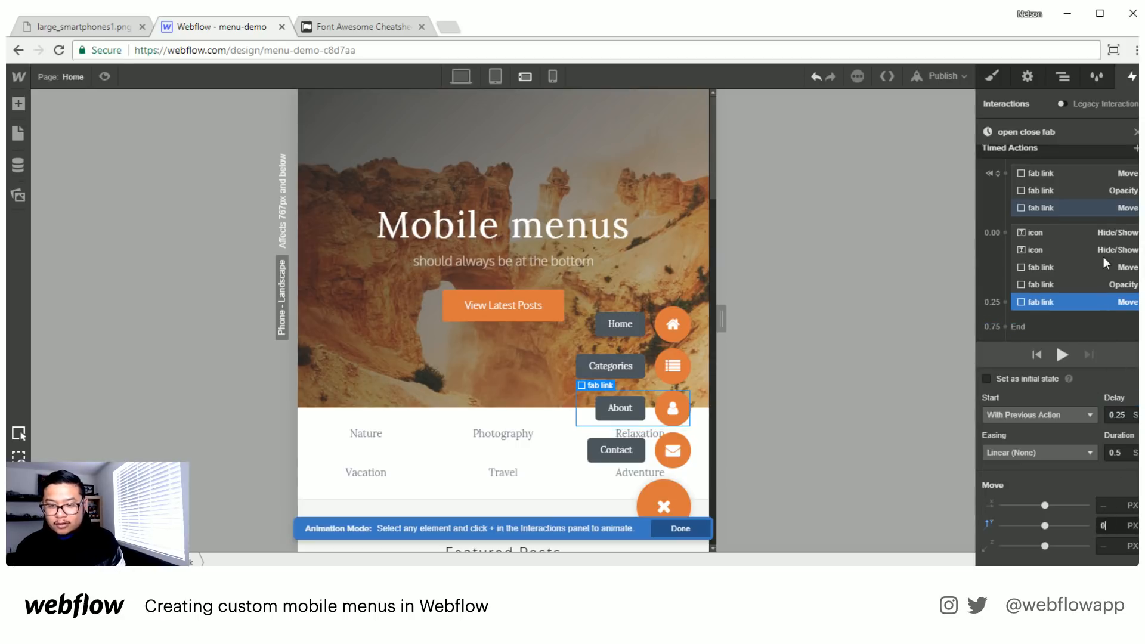
- Add an Opacity action for the About fab link as an initial state and set it to 0%
left_click(1060, 205)
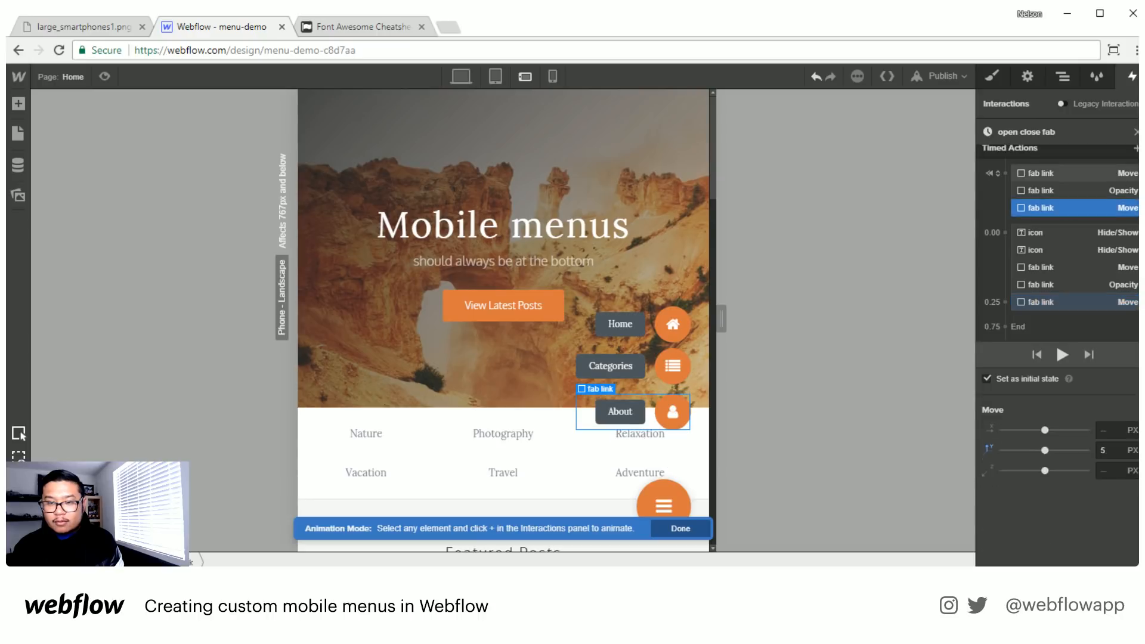
left_click(1136, 157)
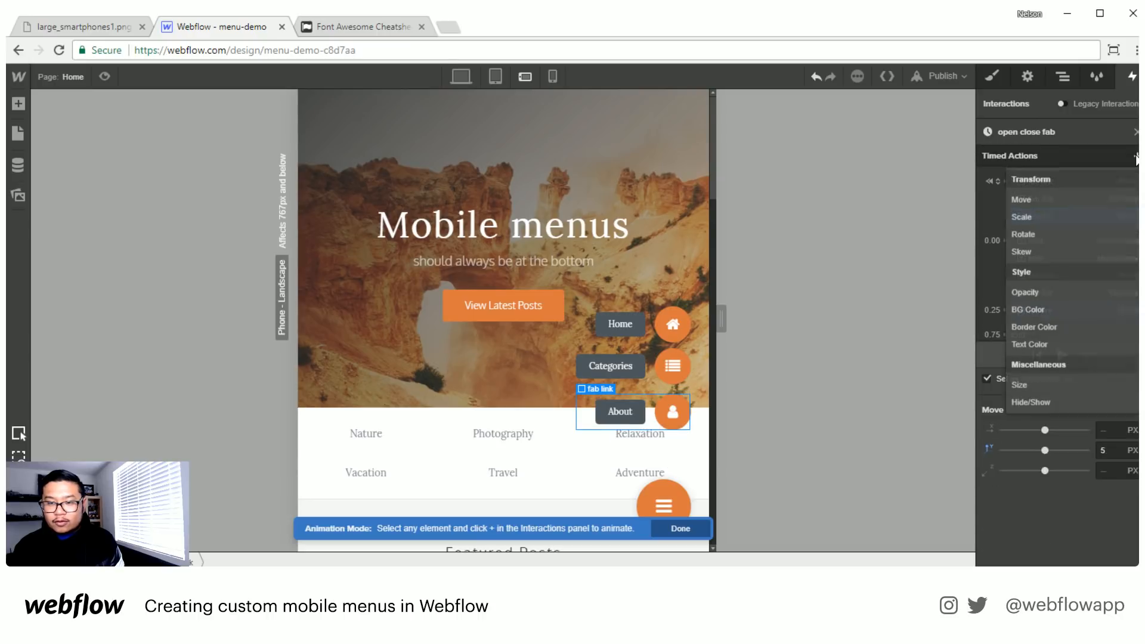
left_click(1053, 290)
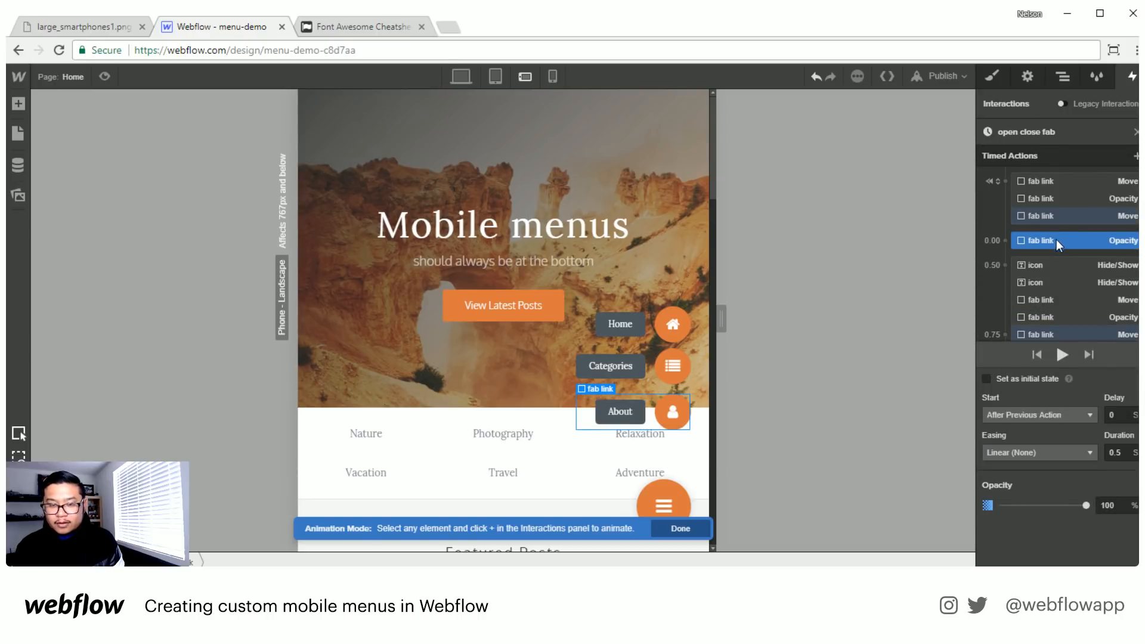
left_click(987, 378)
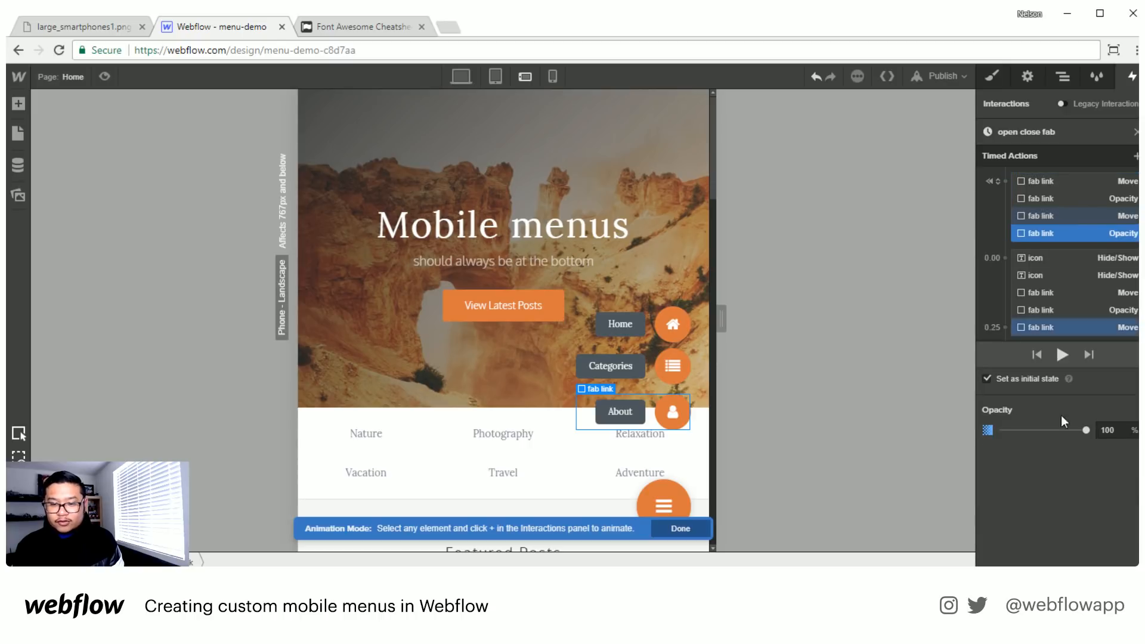
double_click(1111, 430)
type("0")
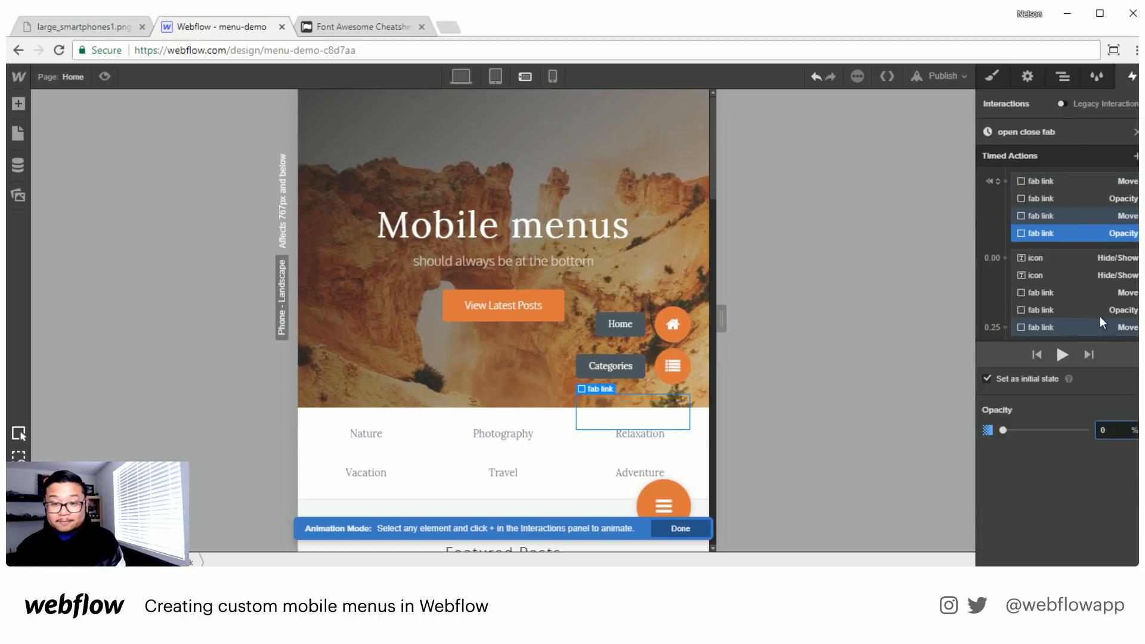
- Add a 100% Opacity action for the About fab link, placed with its second Move action at the 0.25 s mark
left_click(1136, 156)
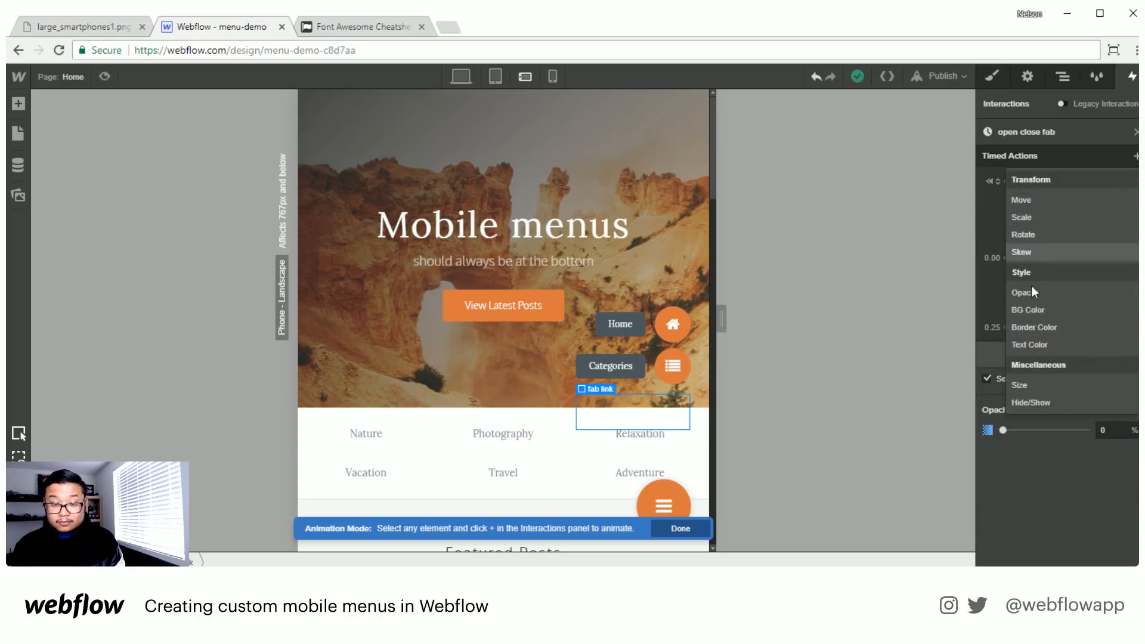
left_click(1111, 296)
left_click_drag(1042, 259, 1087, 305)
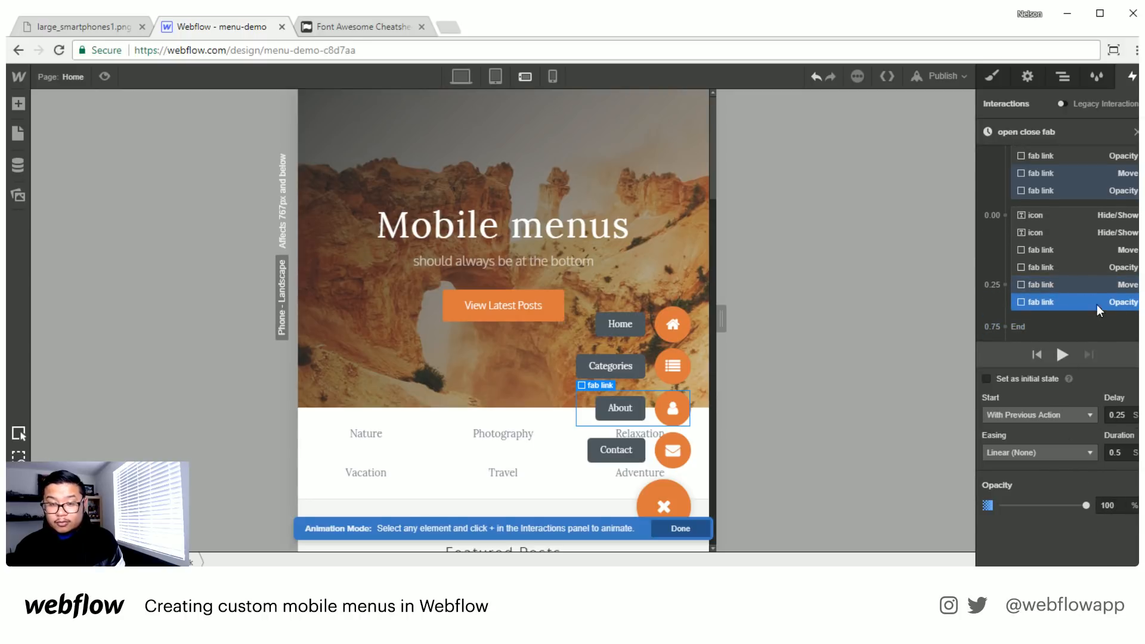
- Add an initial-state Move action for the Categories fab link with a vertical offset of 5 px
left_click(648, 378)
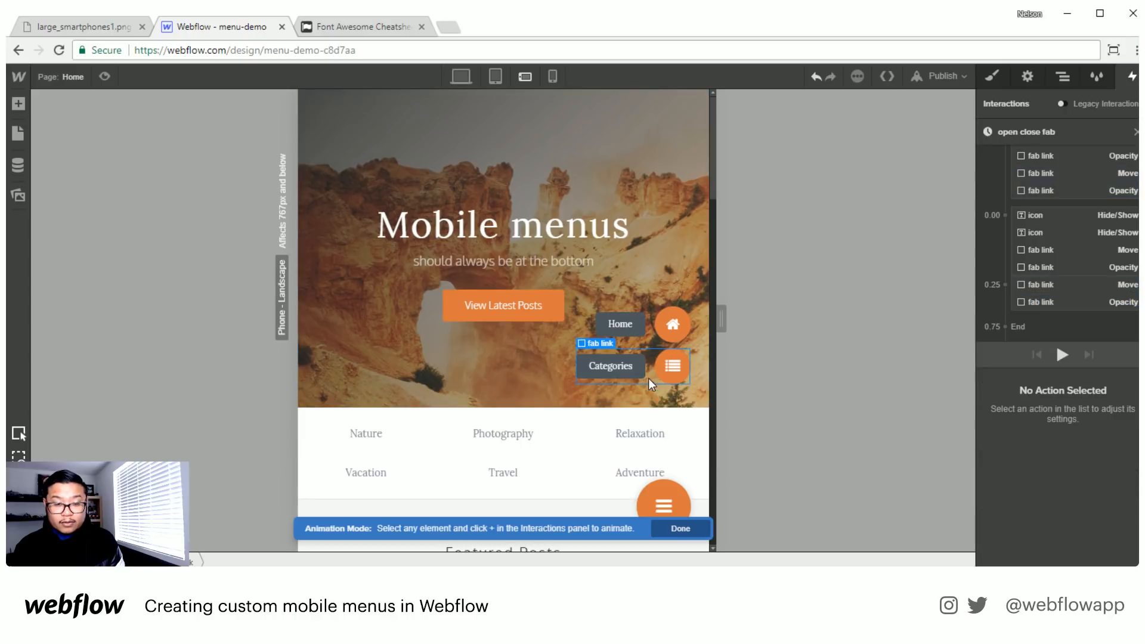
scroll(1074, 251, "up", 2)
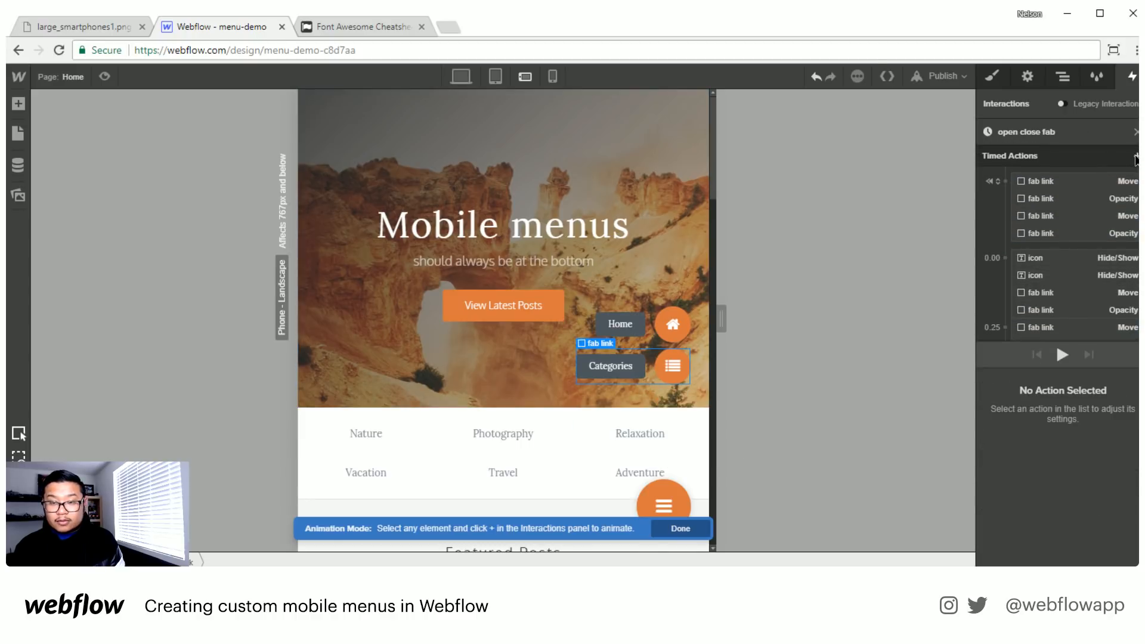
left_click(1136, 156)
left_click(1021, 199)
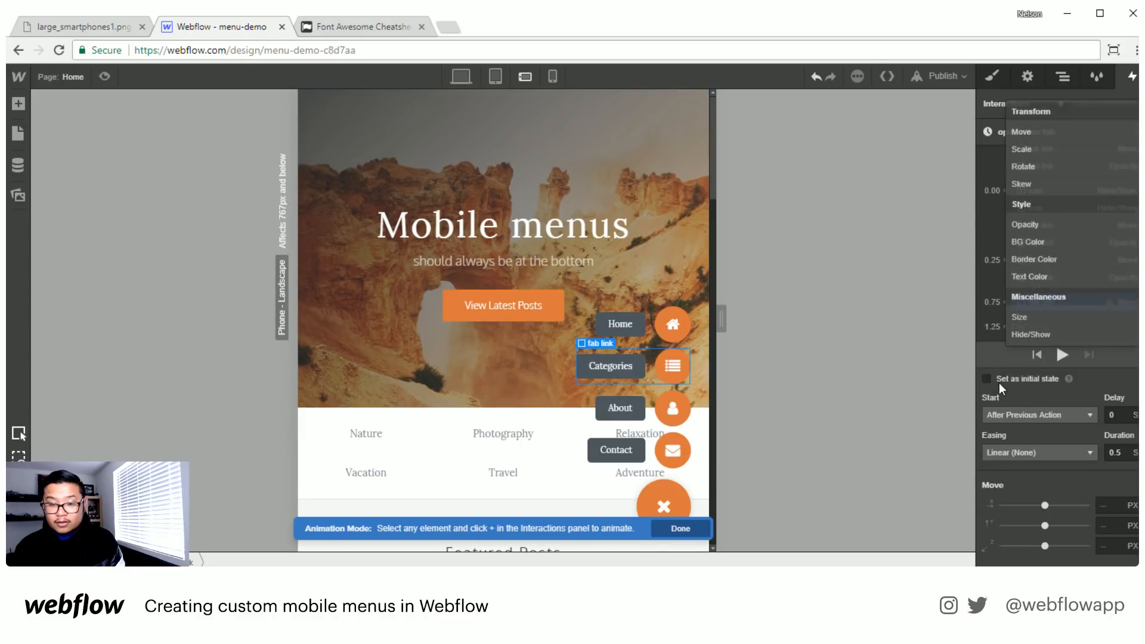
left_click(1113, 450)
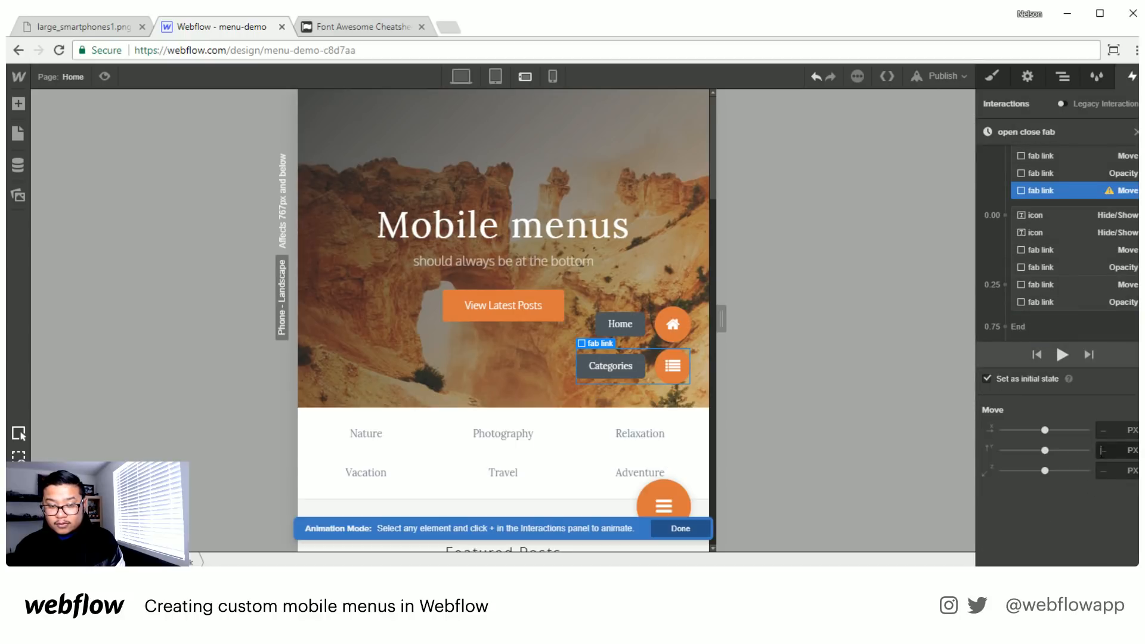
type("5")
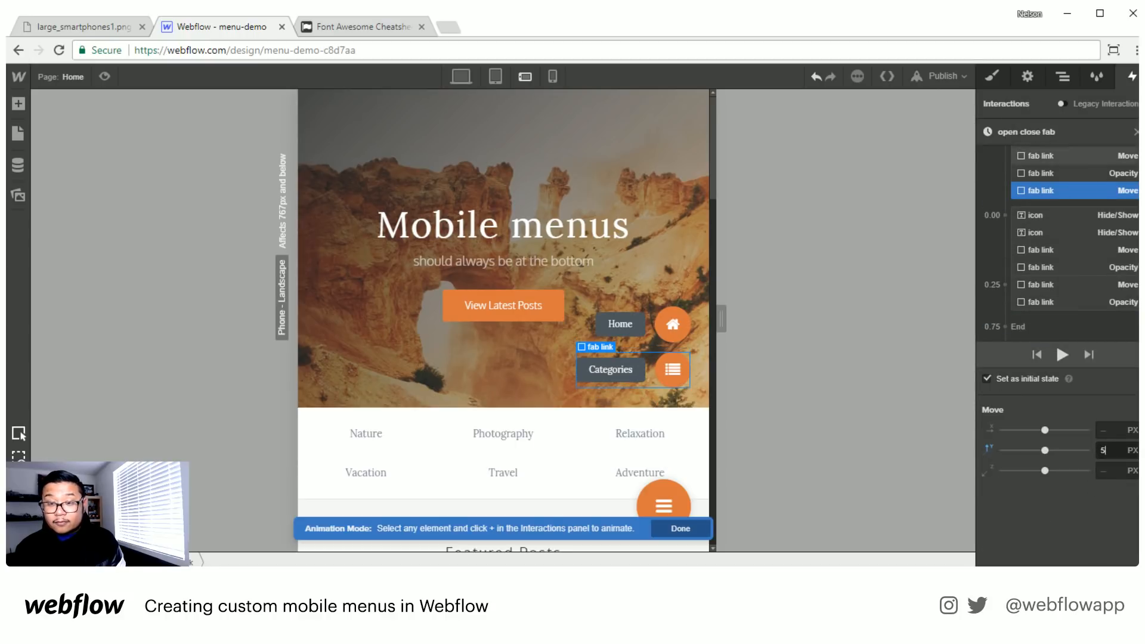
- Add an Opacity action for the Categories fab link as an initial state and set it to 0%
scroll(1134, 158, "up", 2)
left_click(1135, 157)
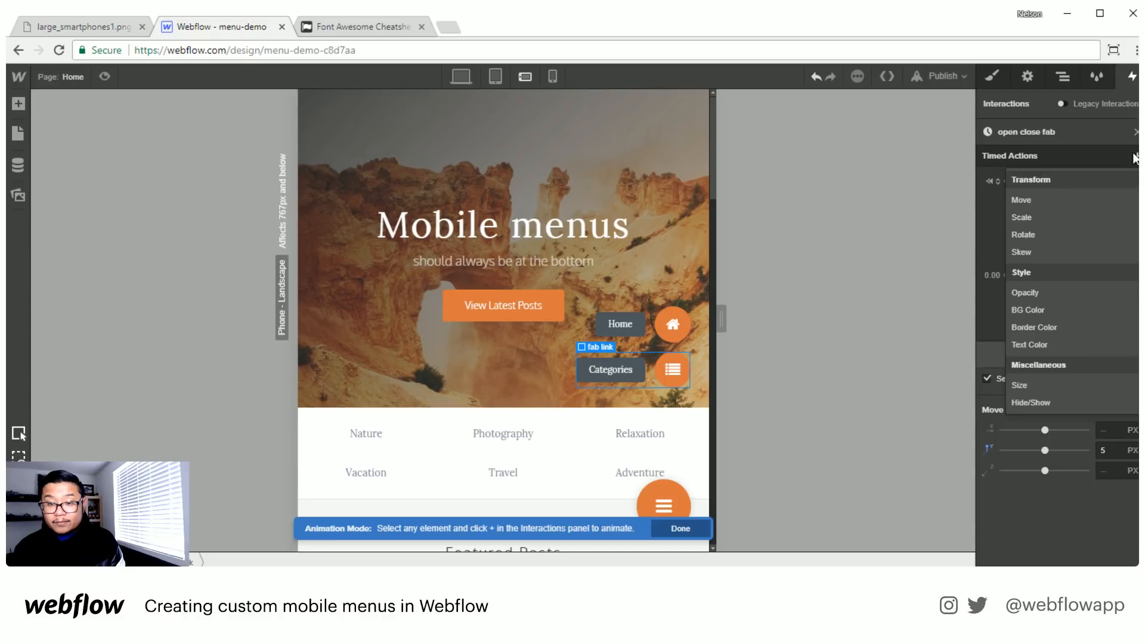
left_click(1043, 293)
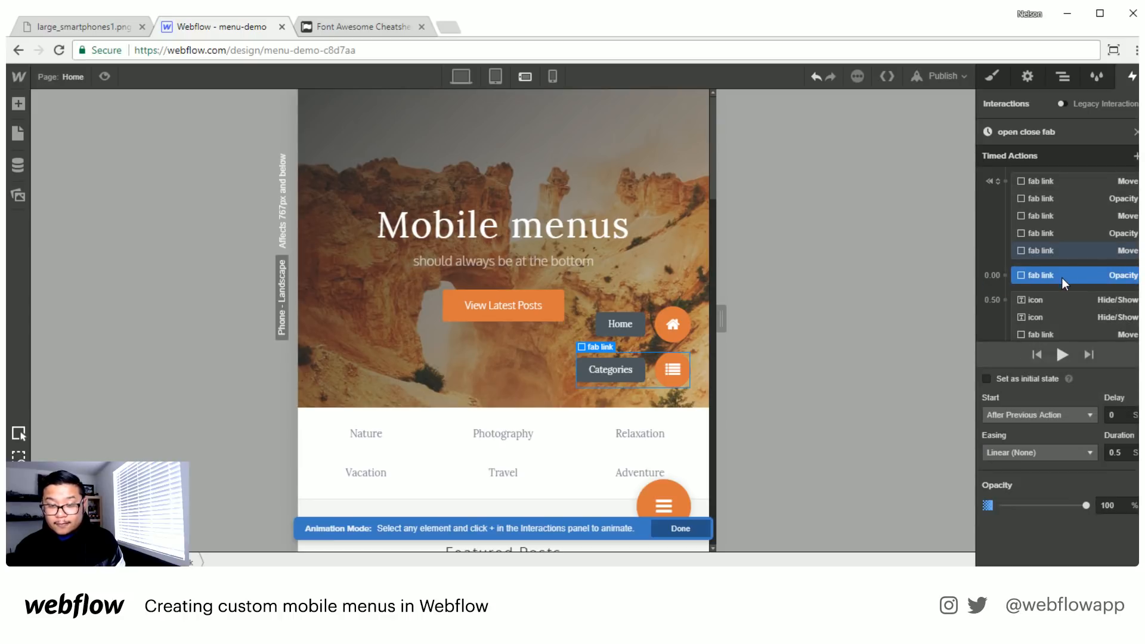
scroll(1062, 277, "down", 2)
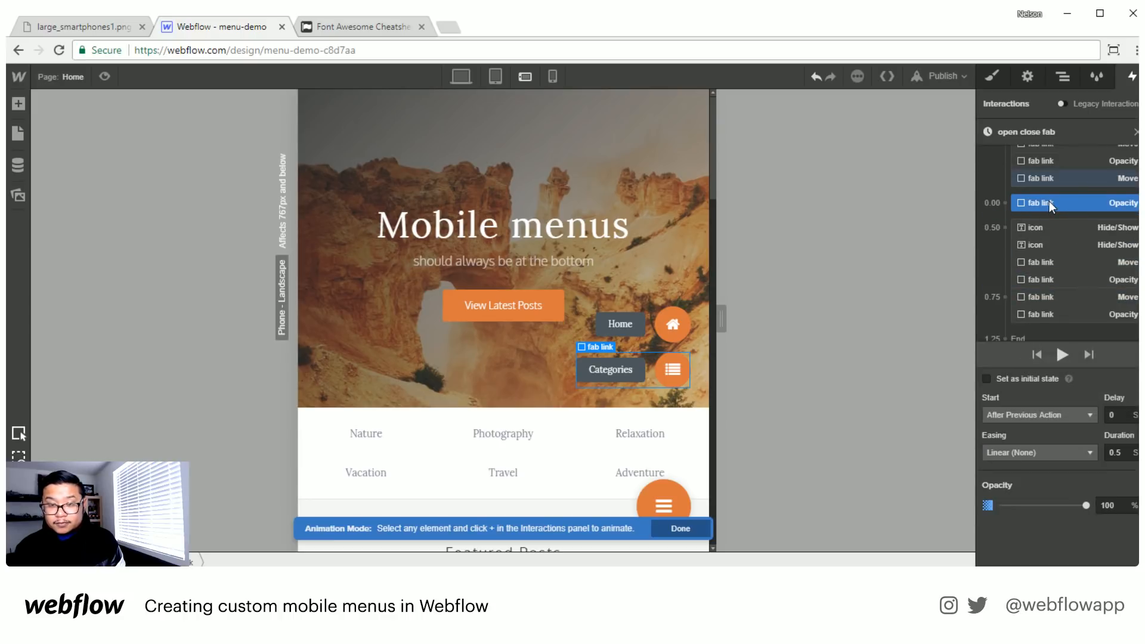
left_click(986, 379)
double_click(1110, 430)
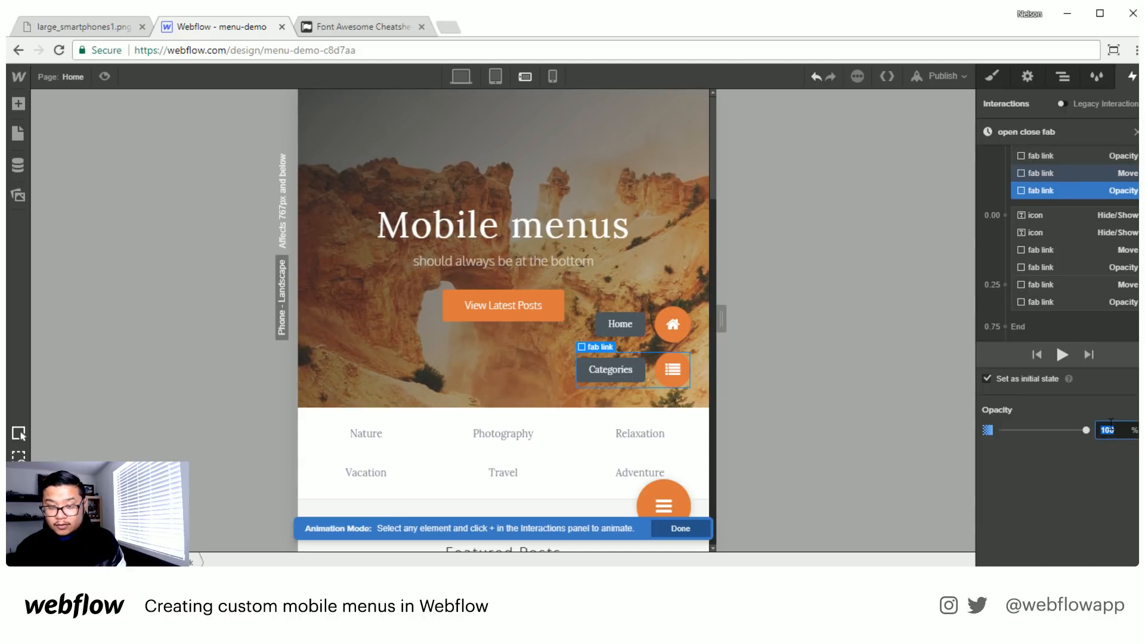
type("0")
- Add a second Move action for the Categories fab link at the end of the timeline, with a 0.5 s delay and 0 px vertical offset
scroll(1082, 220, "up", 2)
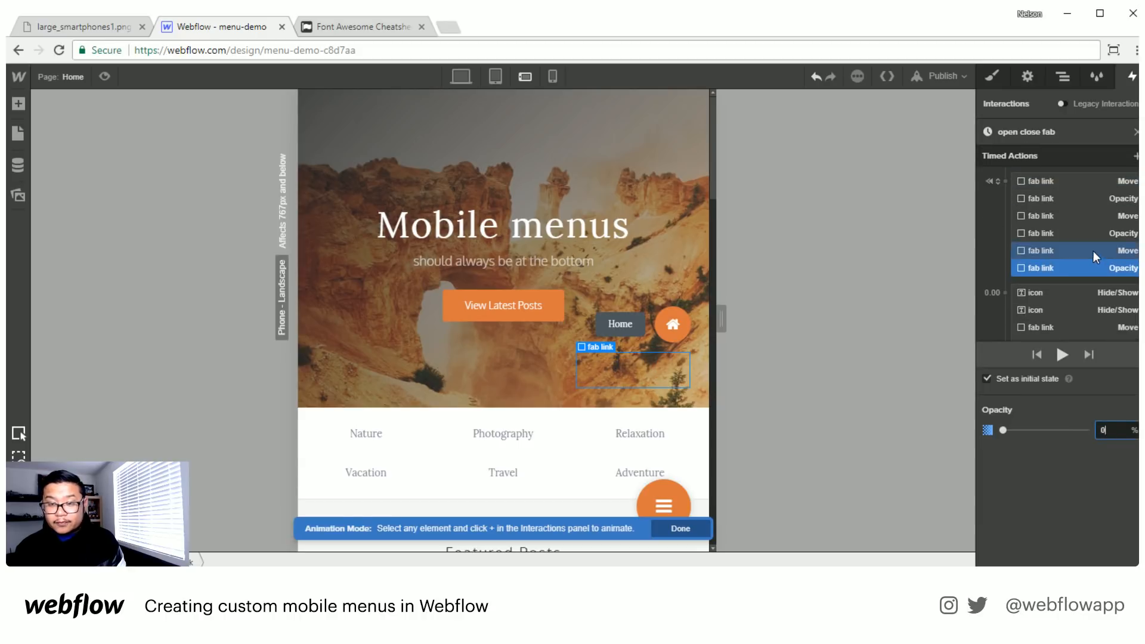
left_click(1136, 156)
left_click(1036, 201)
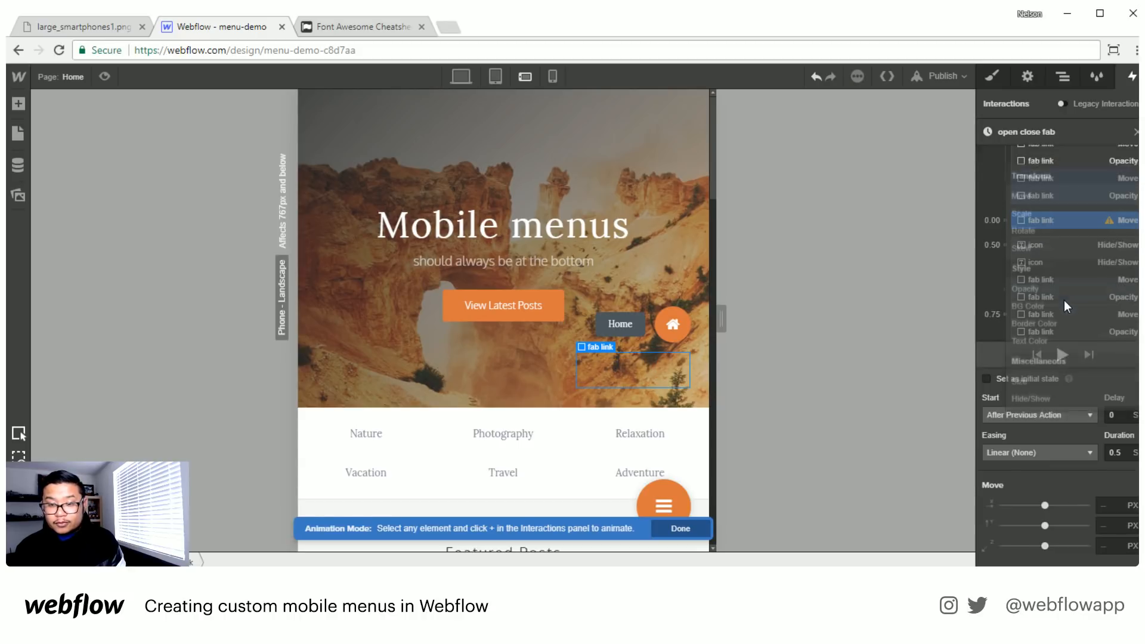
left_click_drag(1054, 192, 1065, 310)
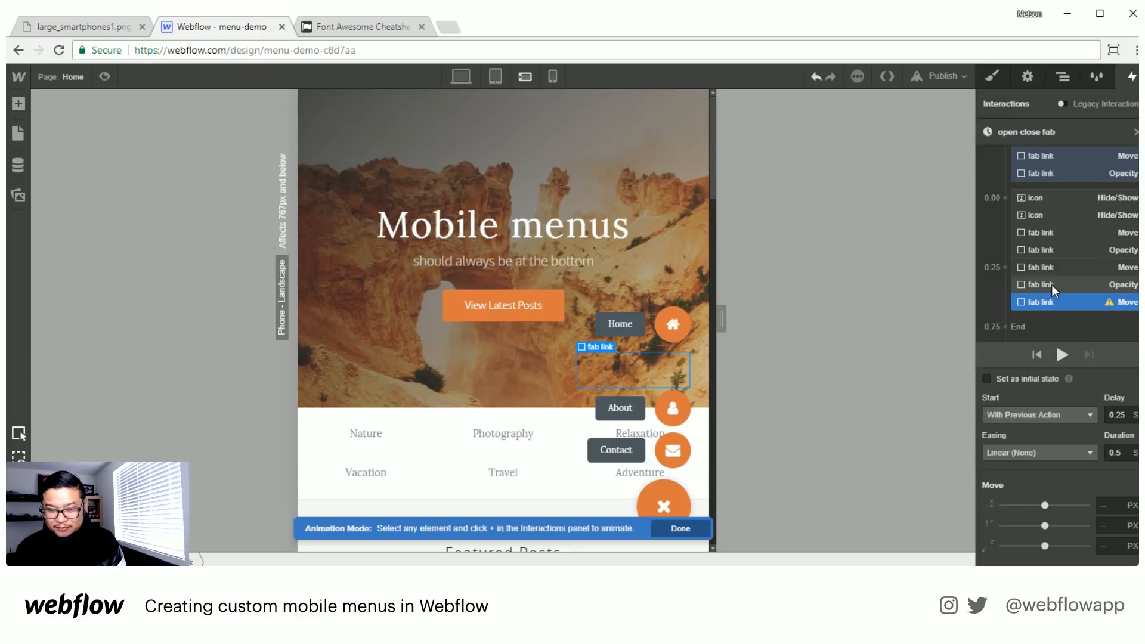
double_click(1118, 415)
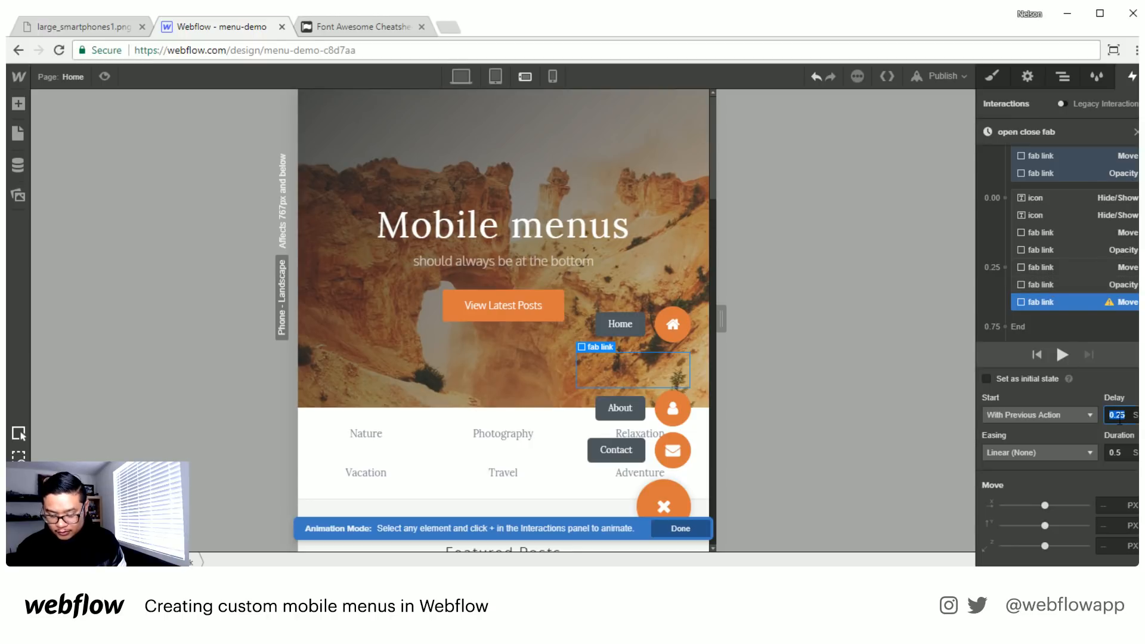
type("0.5")
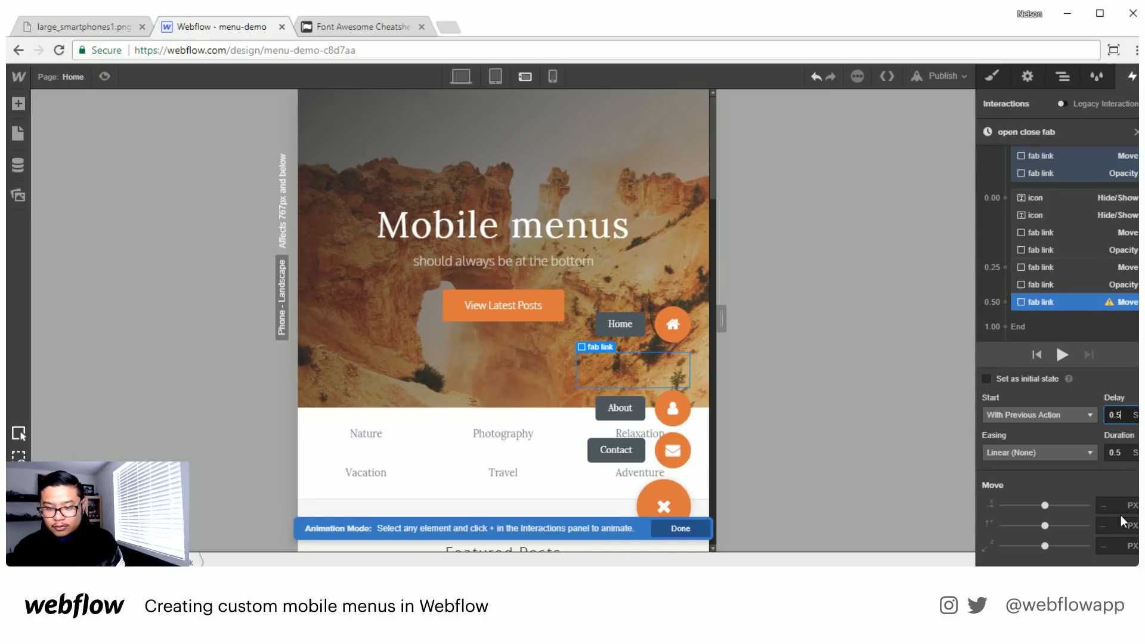
left_click(1105, 525)
type("0")
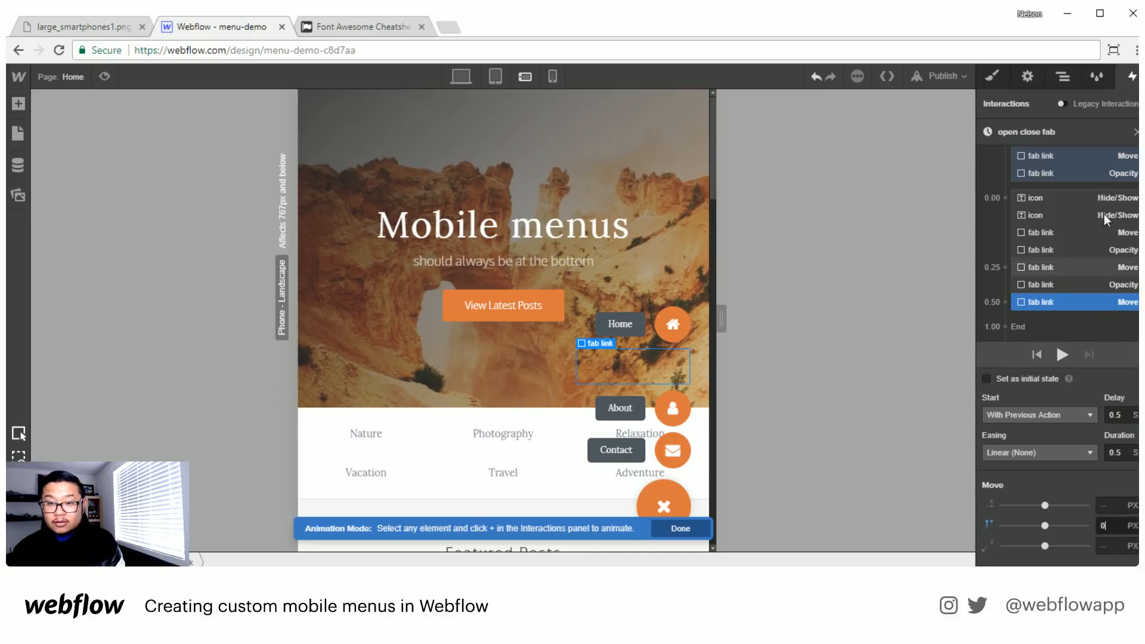
- Add a 100% Opacity action for the Categories fab link, placed with its second Move action at the 0.50 s mark
scroll(1105, 217, "up", 3)
left_click(1135, 159)
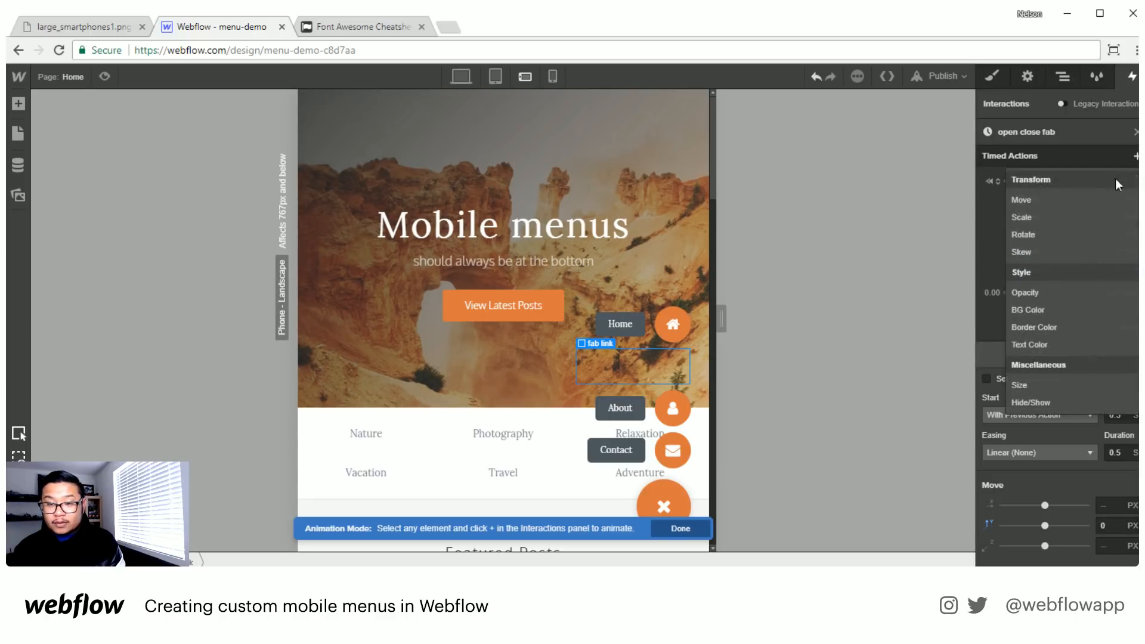
left_click(1043, 292)
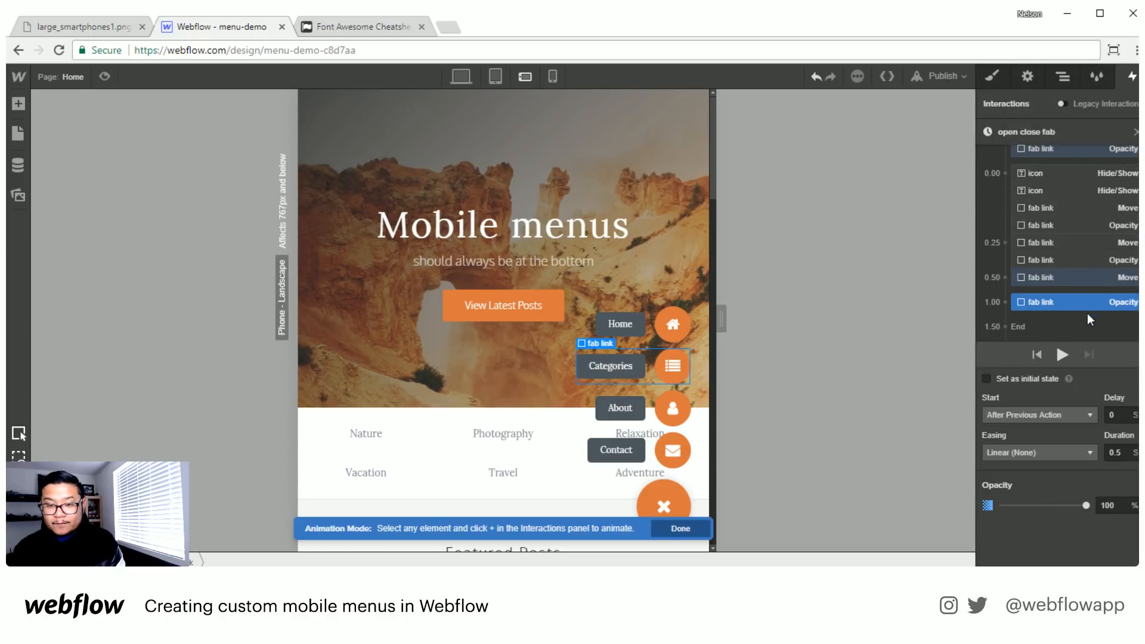
left_click_drag(1086, 303, 1080, 277)
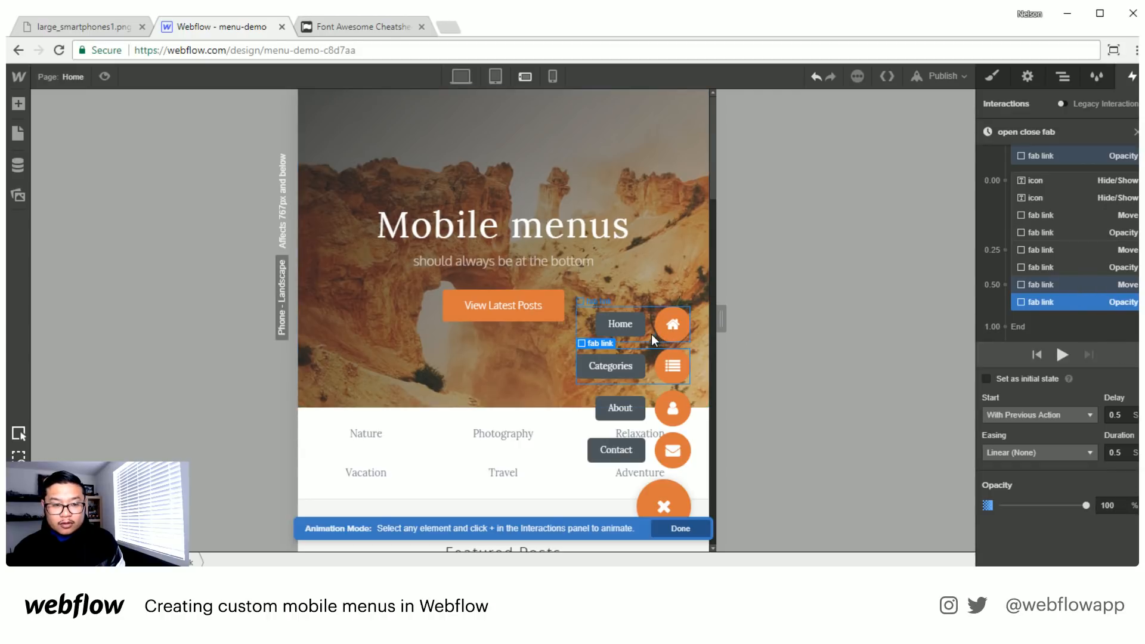
- Add a Move action for the Home fab link with a 5 px vertical offset and make it an initial state
left_click(690, 336)
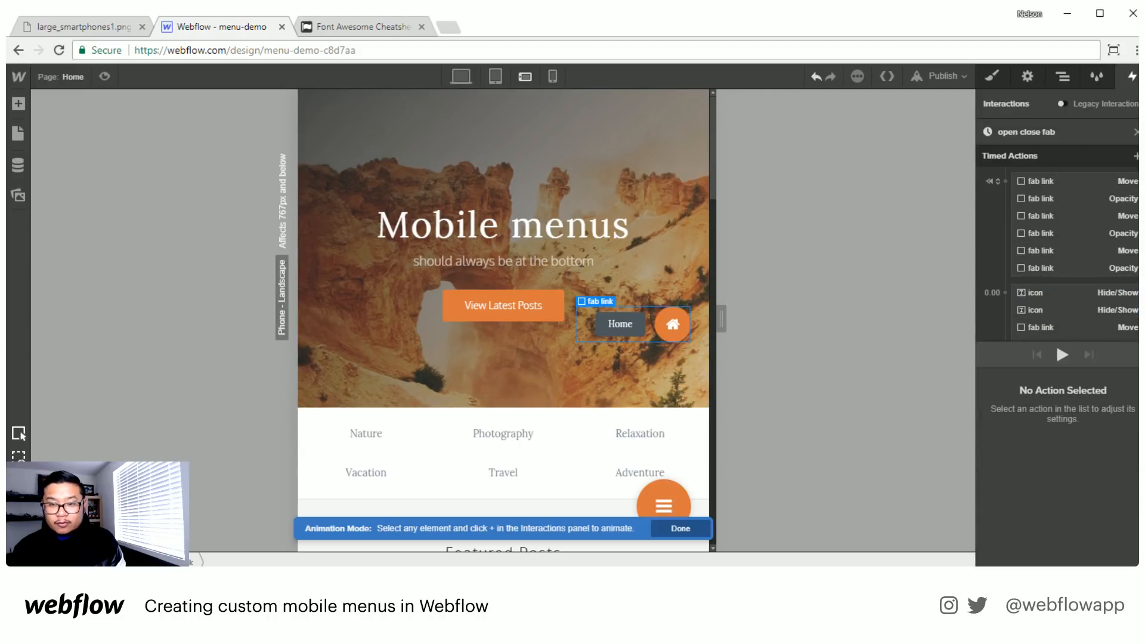
left_click(1136, 156)
left_click(1035, 199)
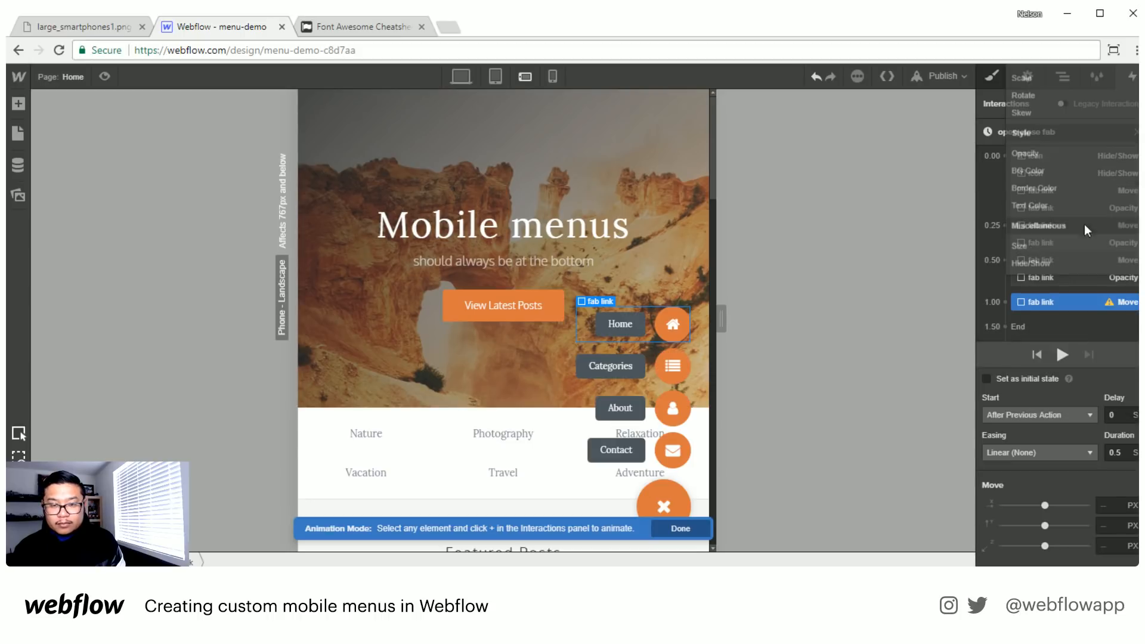
left_click(1113, 525)
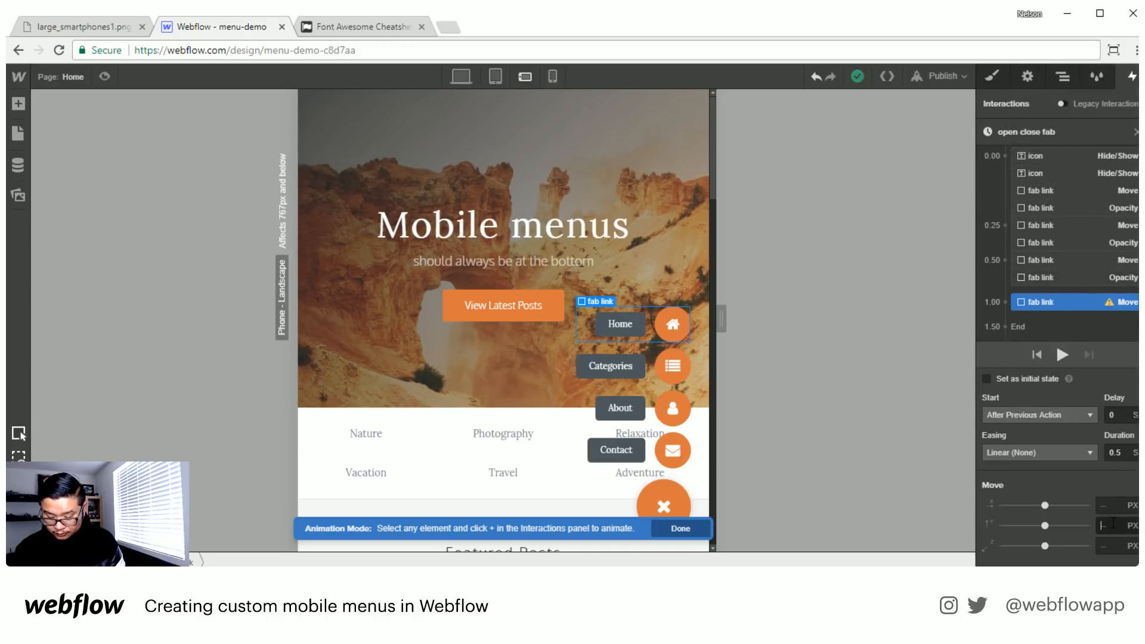
type("5")
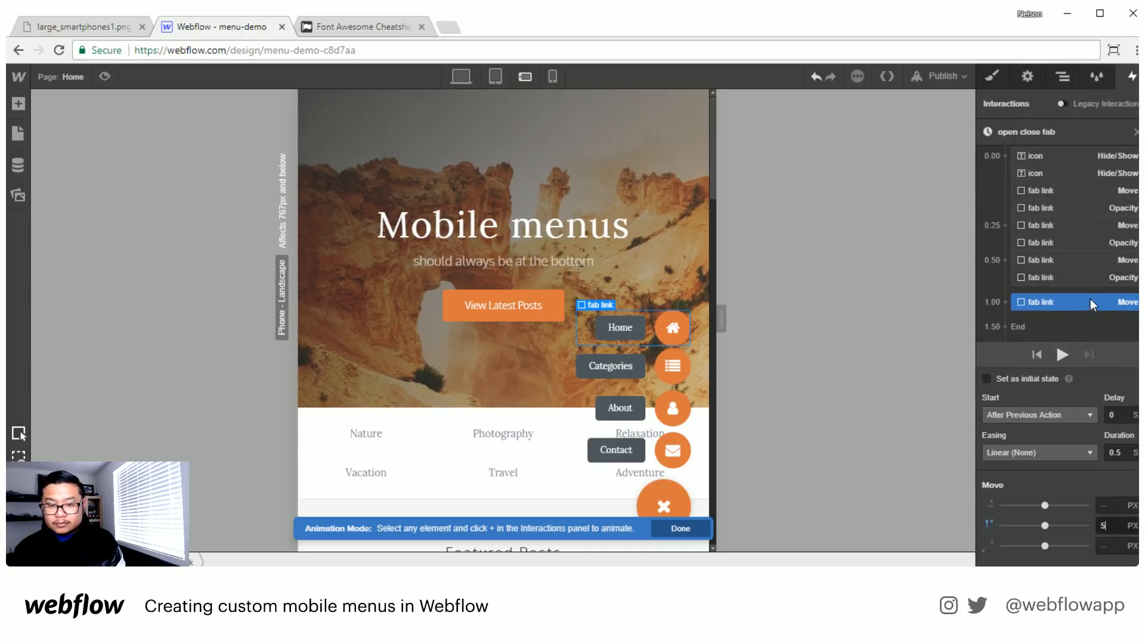
left_click(1017, 379)
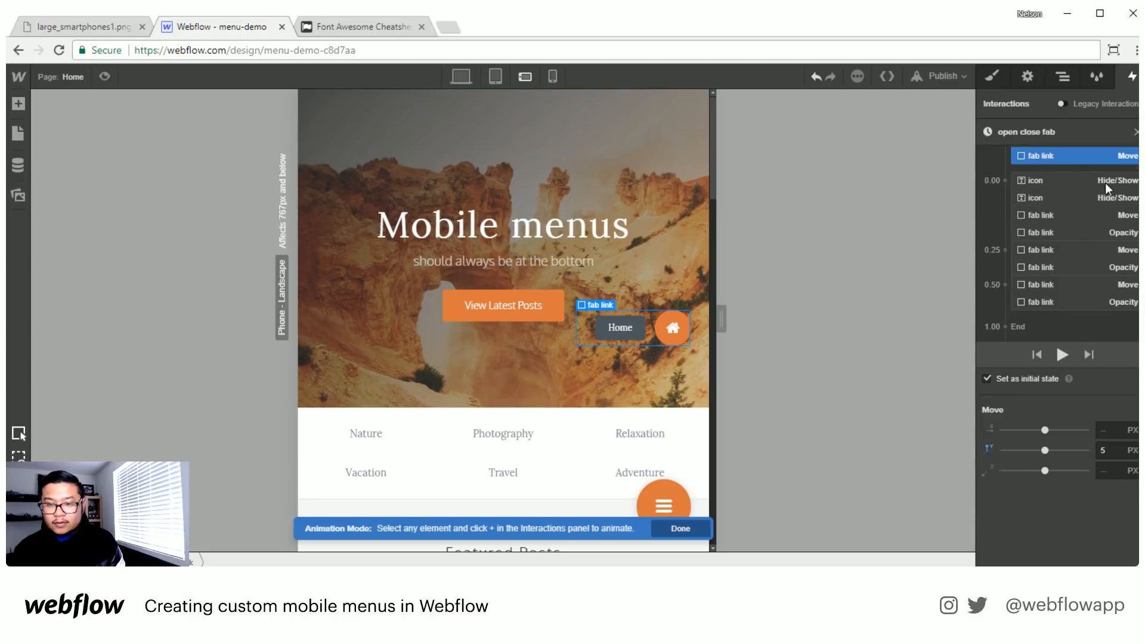
- Add a second Move action for the Home fab link at the end of the timeline, with a 0.75 s delay and 0 px vertical offset
left_click(1133, 156)
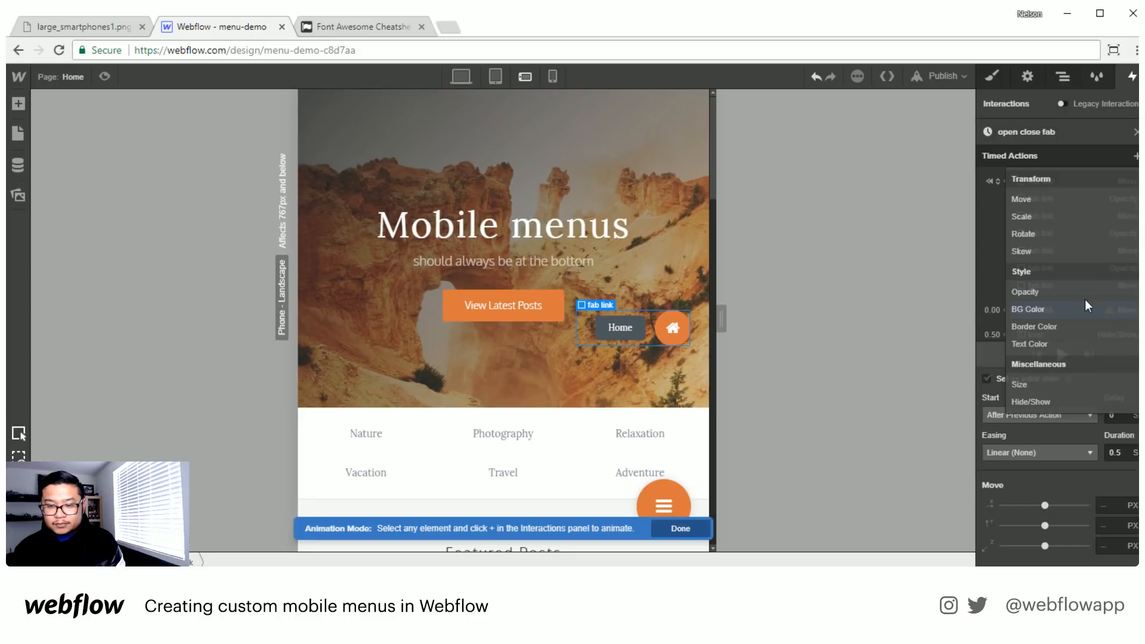
scroll(1074, 297, "down", 3)
left_click_drag(1051, 166, 1066, 309)
left_click(1128, 415)
type(".")
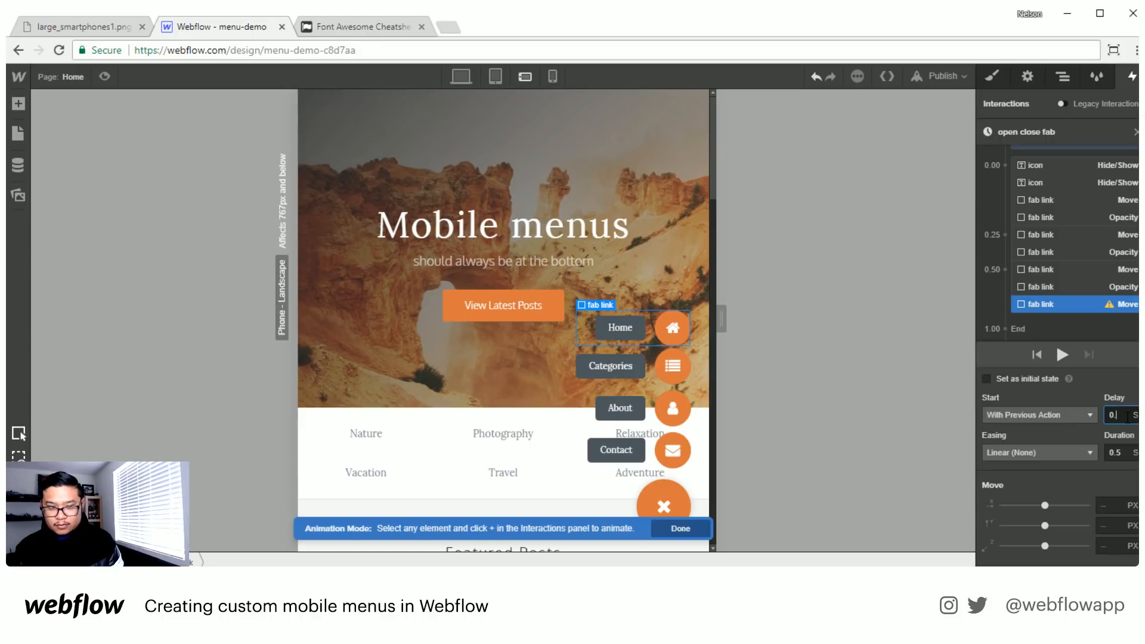
type("575")
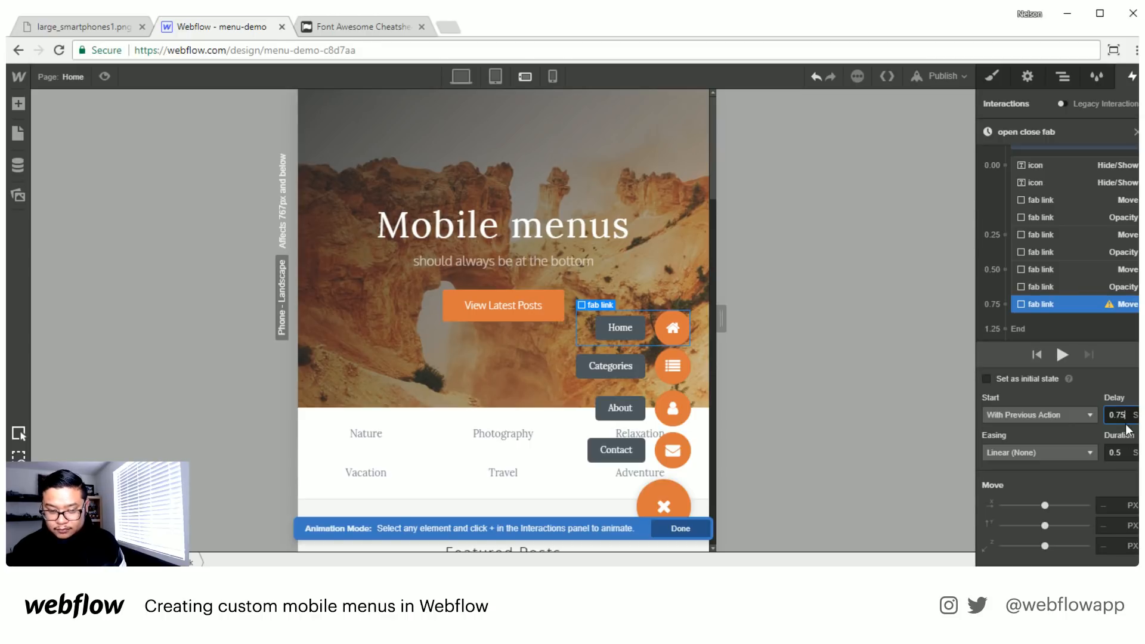
left_click(1106, 521)
type("0")
- Add an Opacity action for the Home fab link as an initial state and set it to 0%
scroll(1087, 254, "down", 3)
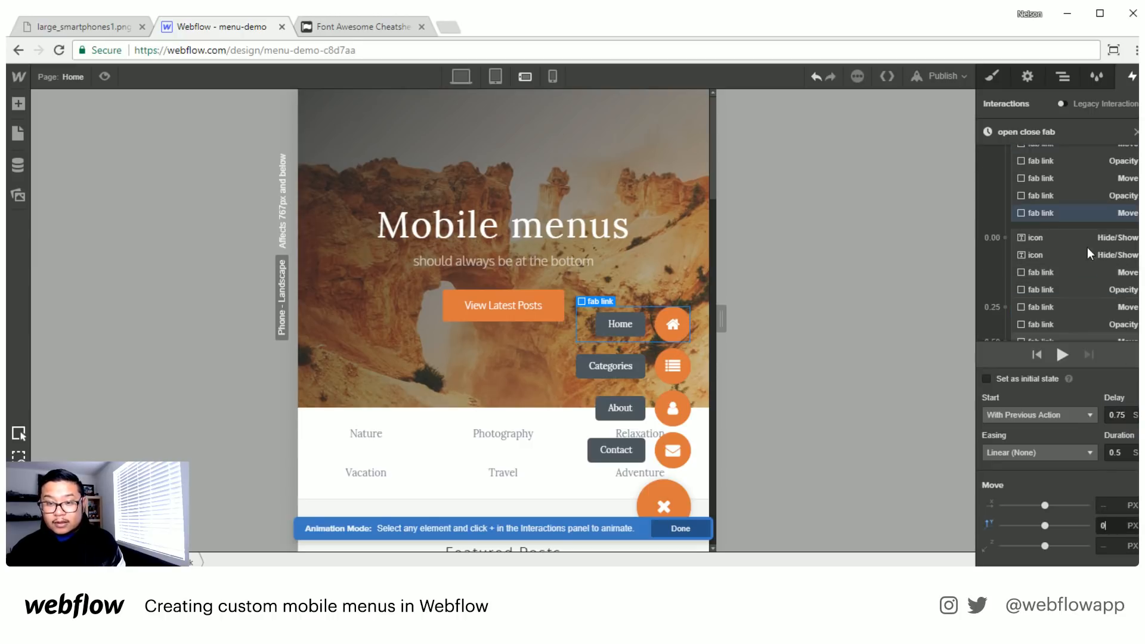
scroll(1087, 254, "up", 2)
left_click(1137, 156)
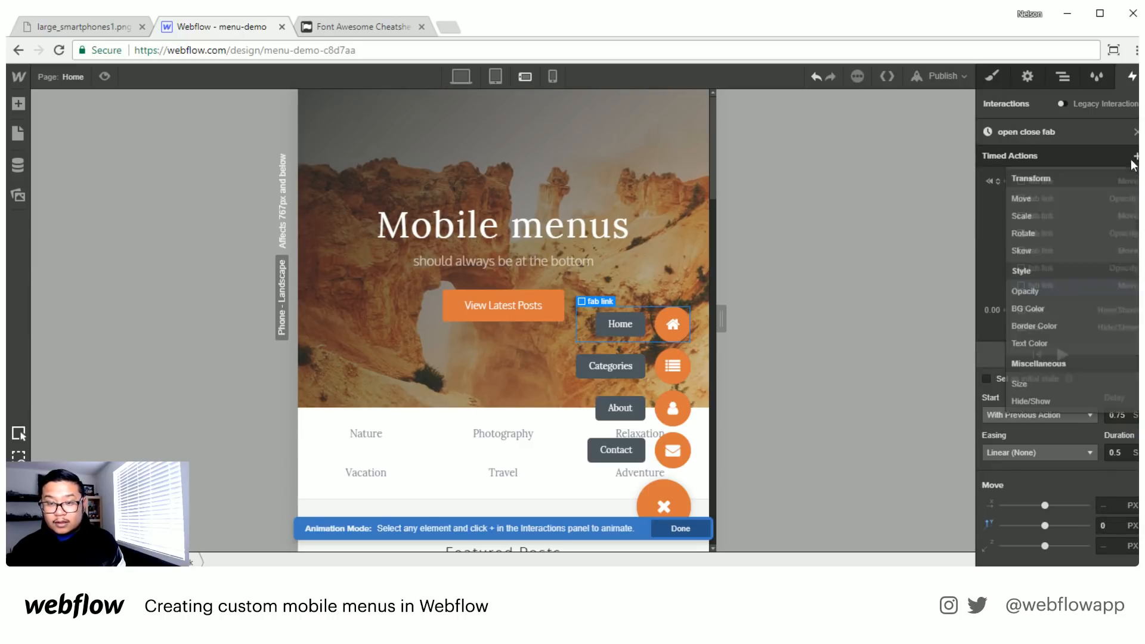
left_click(1121, 292)
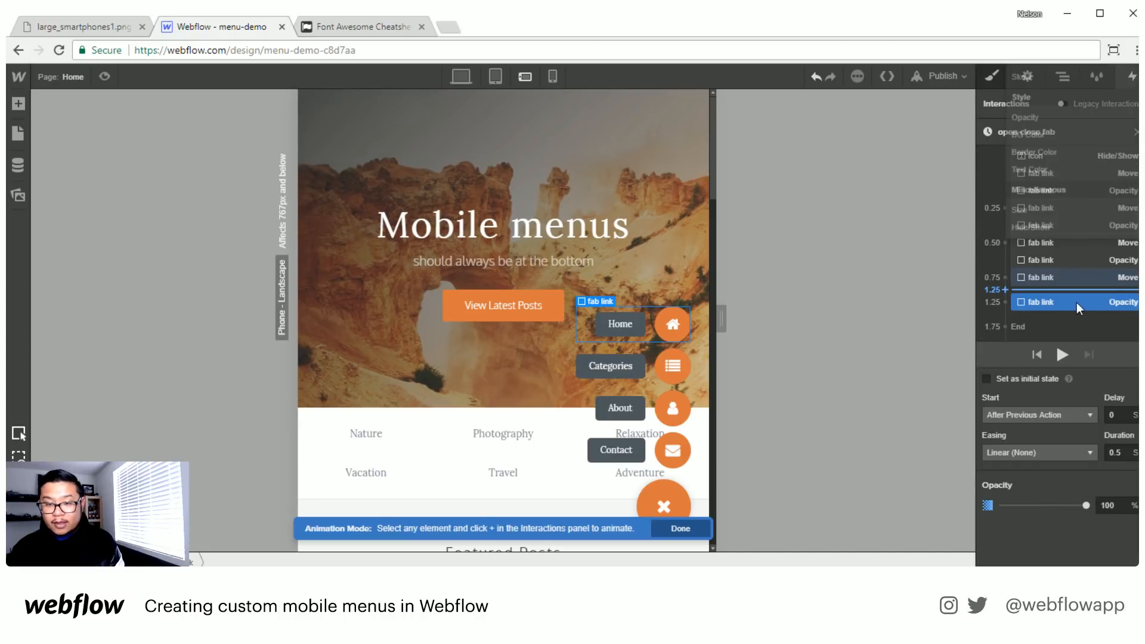
left_click(1029, 378)
left_click(1108, 430)
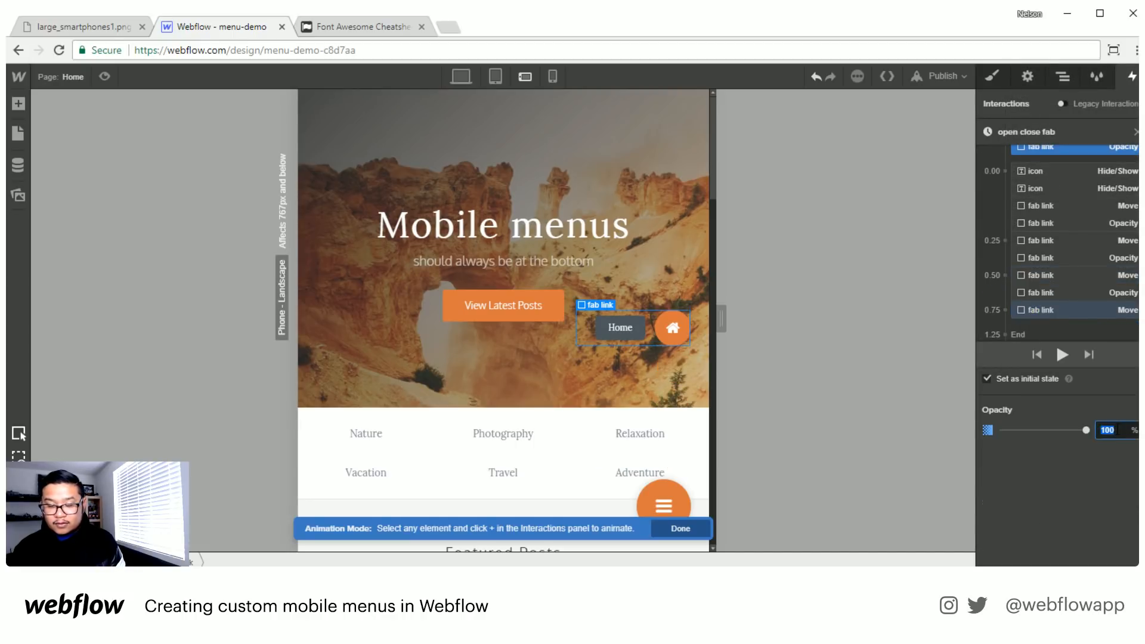
type("0")
- Add a 100% Opacity action for the Home fab link, placed with its second Move action at the 0.75 s mark
scroll(1117, 197, "up", 2)
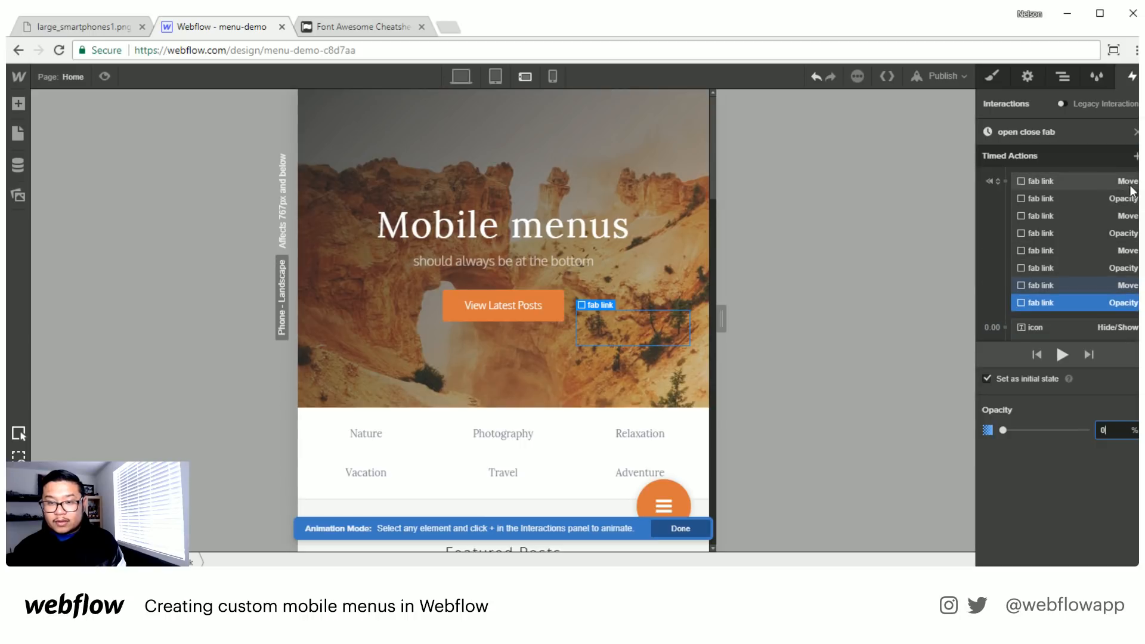
left_click(1136, 156)
left_click(1062, 293)
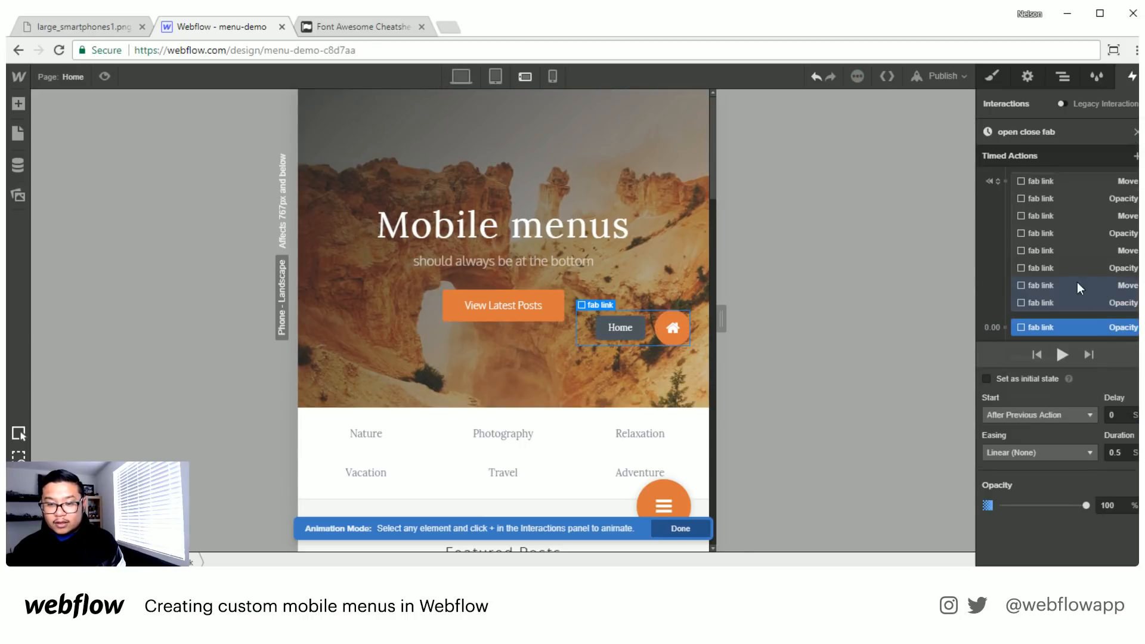
scroll(1068, 251, "up", 1)
left_click_drag(1044, 217, 1083, 288)
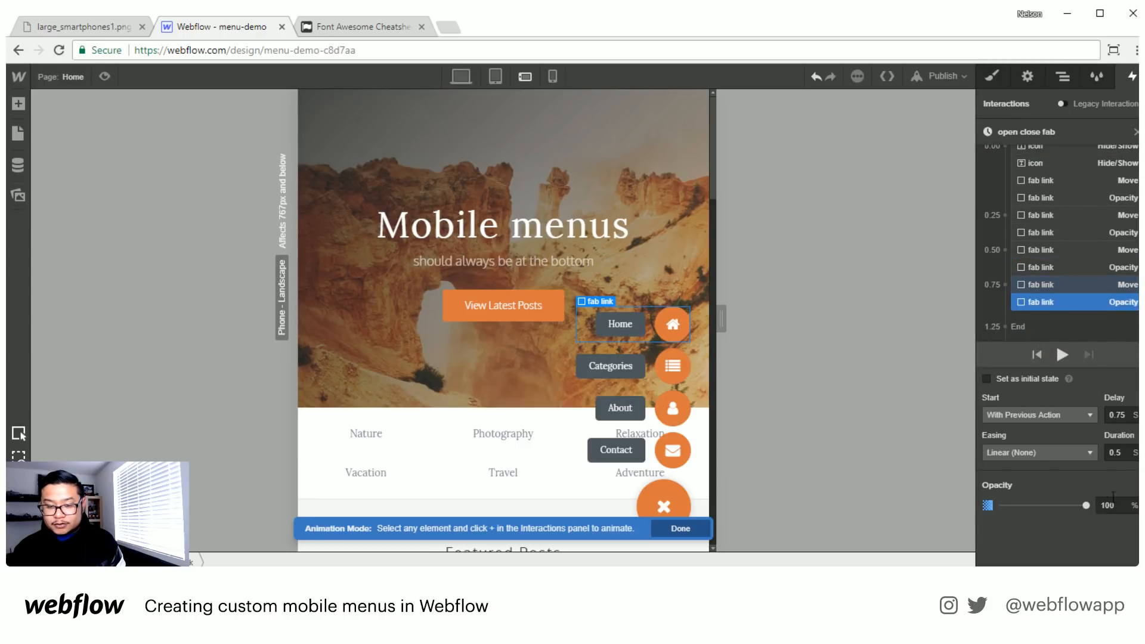
- Play back the open close fab animation and finish editing it
left_click(1061, 354)
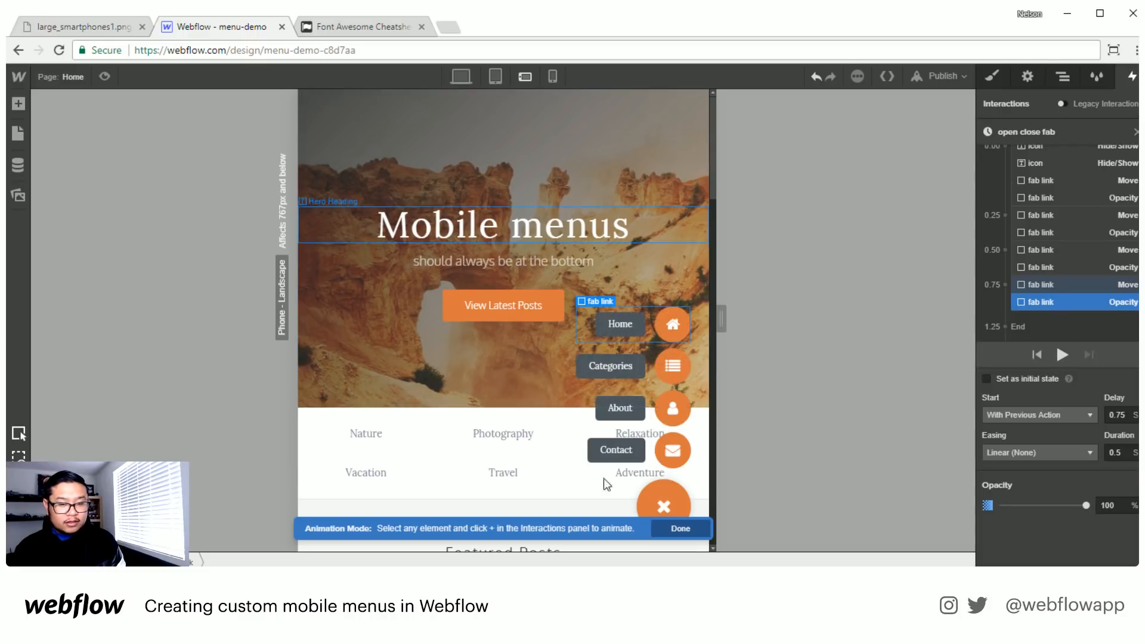
left_click(679, 529)
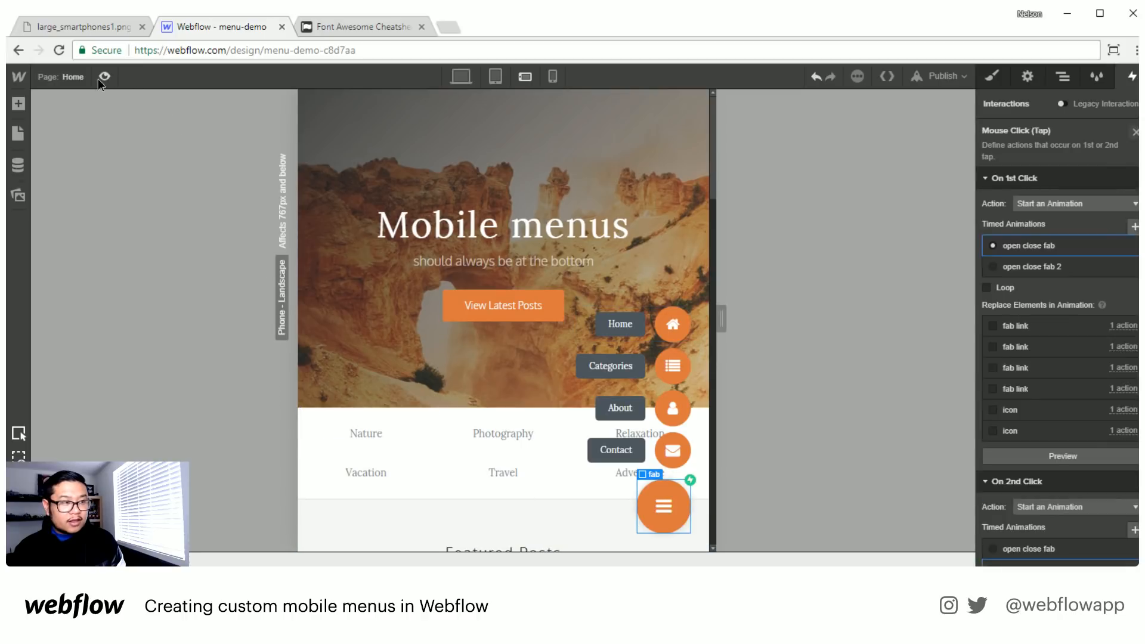
- Preview the page, test opening and closing the fab menu, and return to editing
left_click(101, 78)
left_click(738, 534)
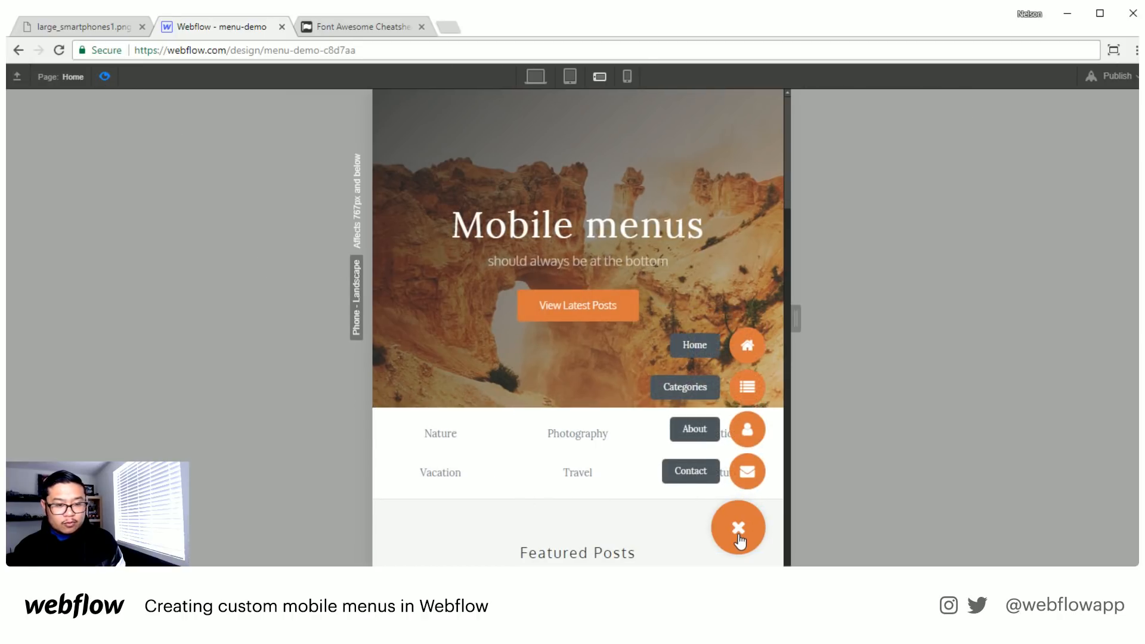
left_click(739, 527)
left_click(741, 532)
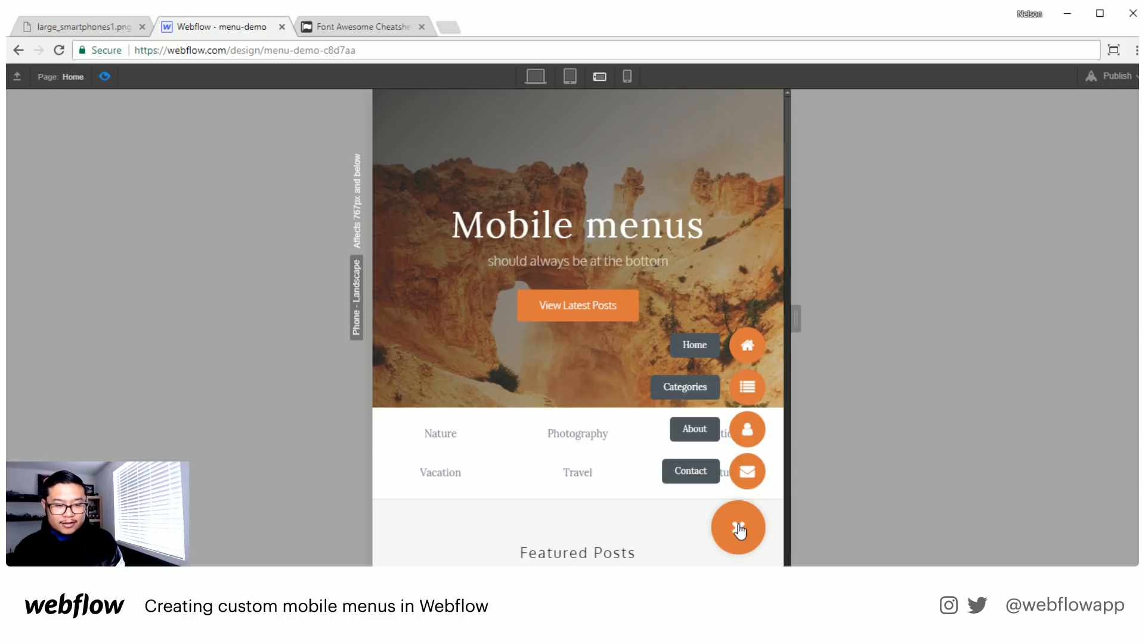
left_click(106, 77)
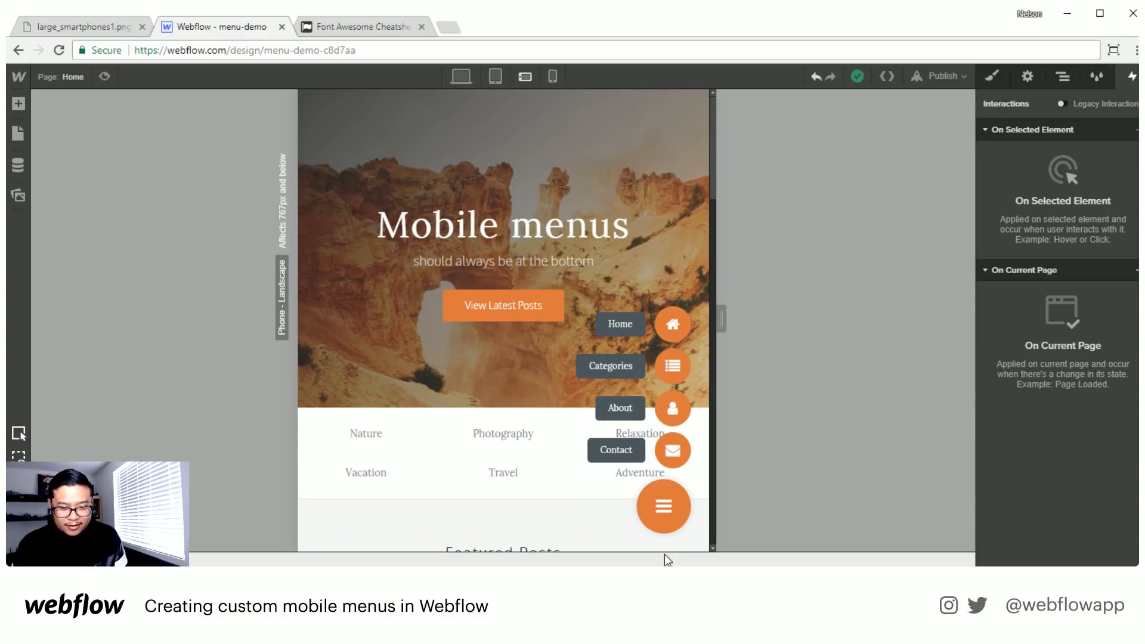
- Reopen the open close fab animation from the fab's Mouse Click (Tap) interaction and review its timed actions
left_click(675, 511)
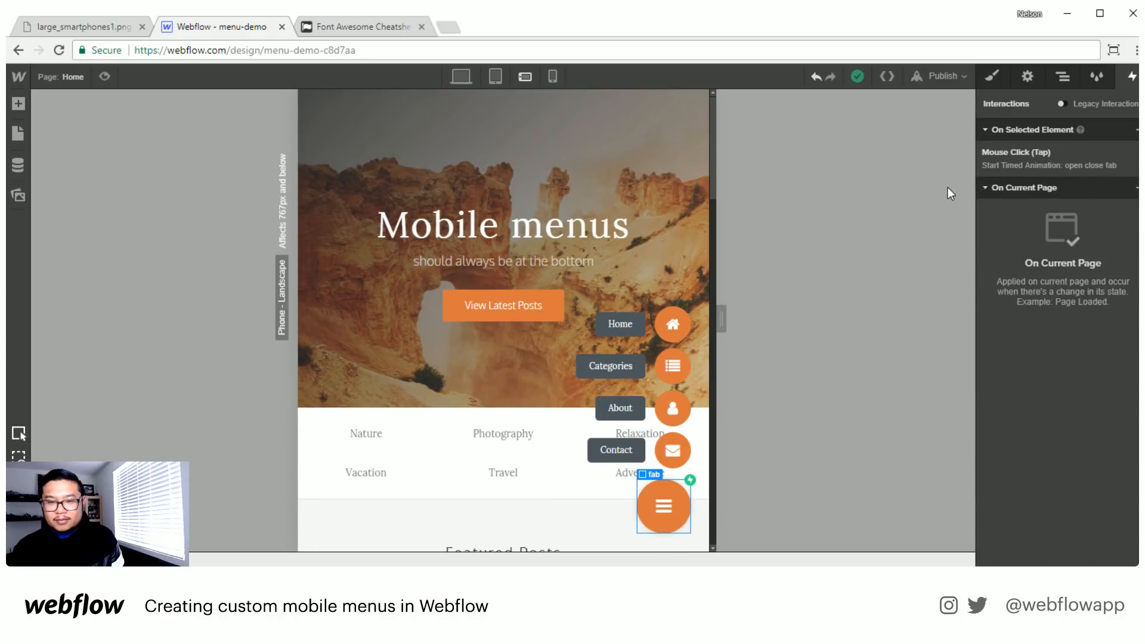
left_click(1019, 159)
left_click(1050, 246)
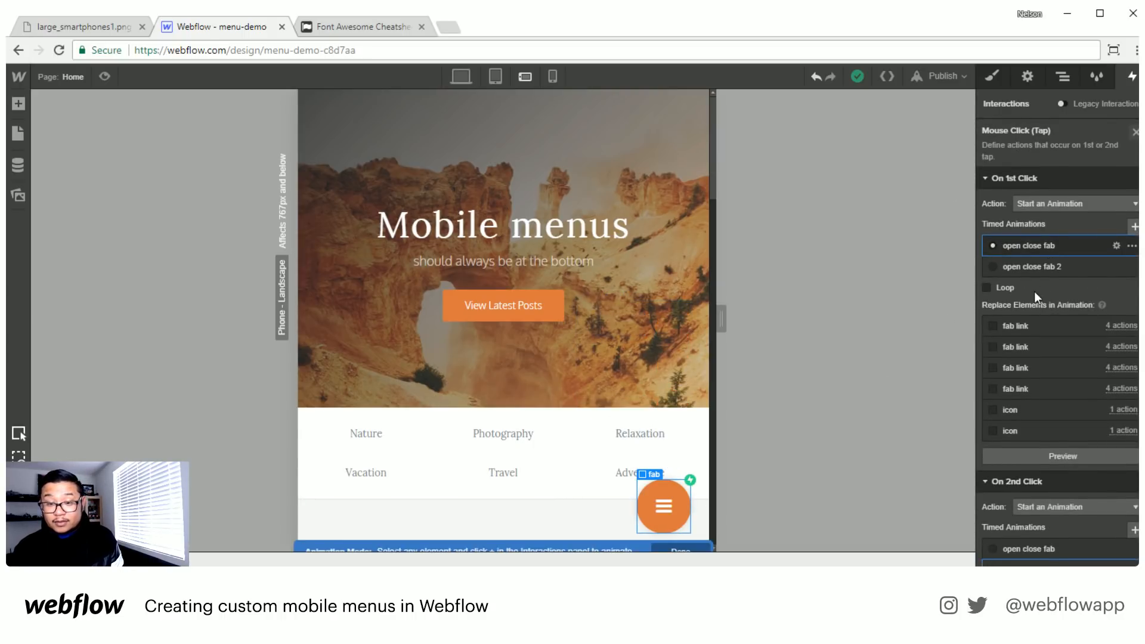
scroll(1058, 302, "down", 3)
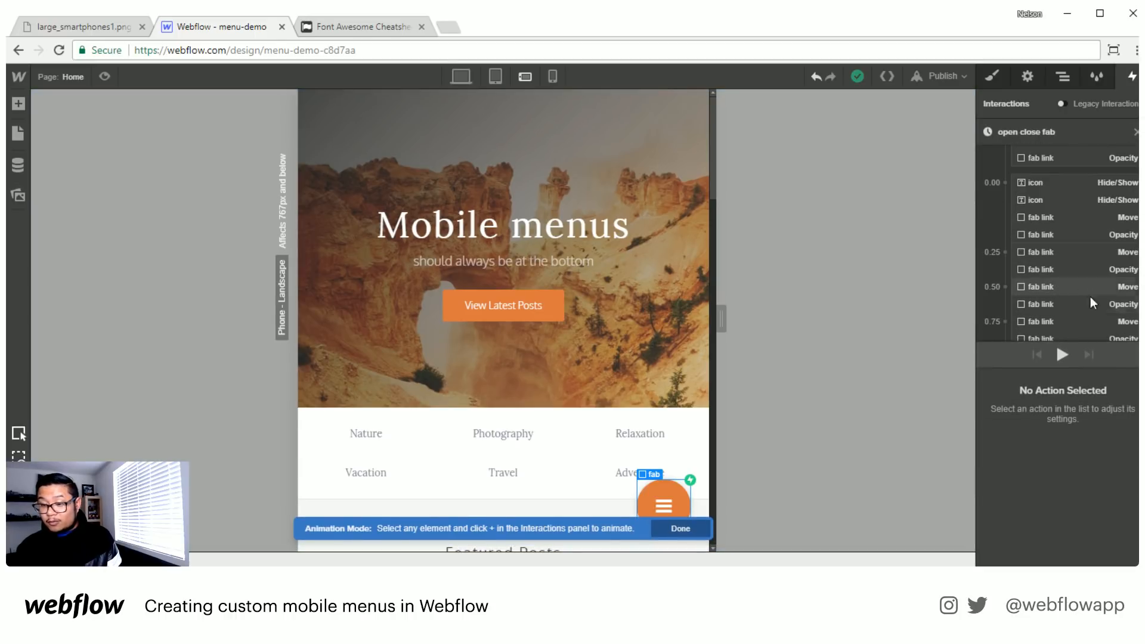
scroll(1066, 248, "up", 2)
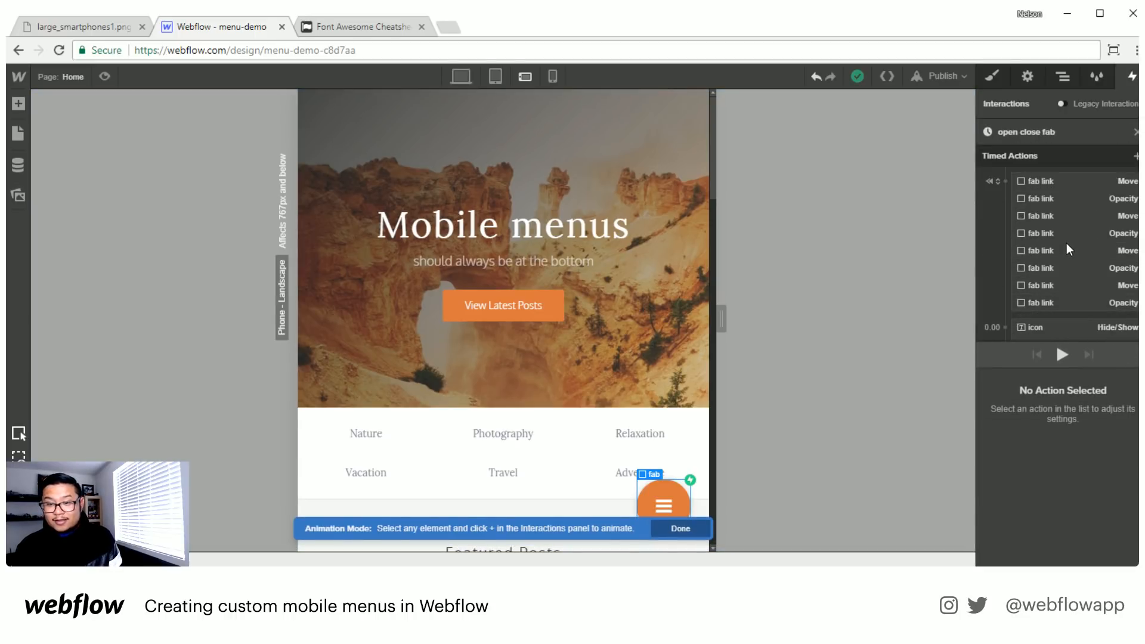
scroll(1072, 234, "down", 2)
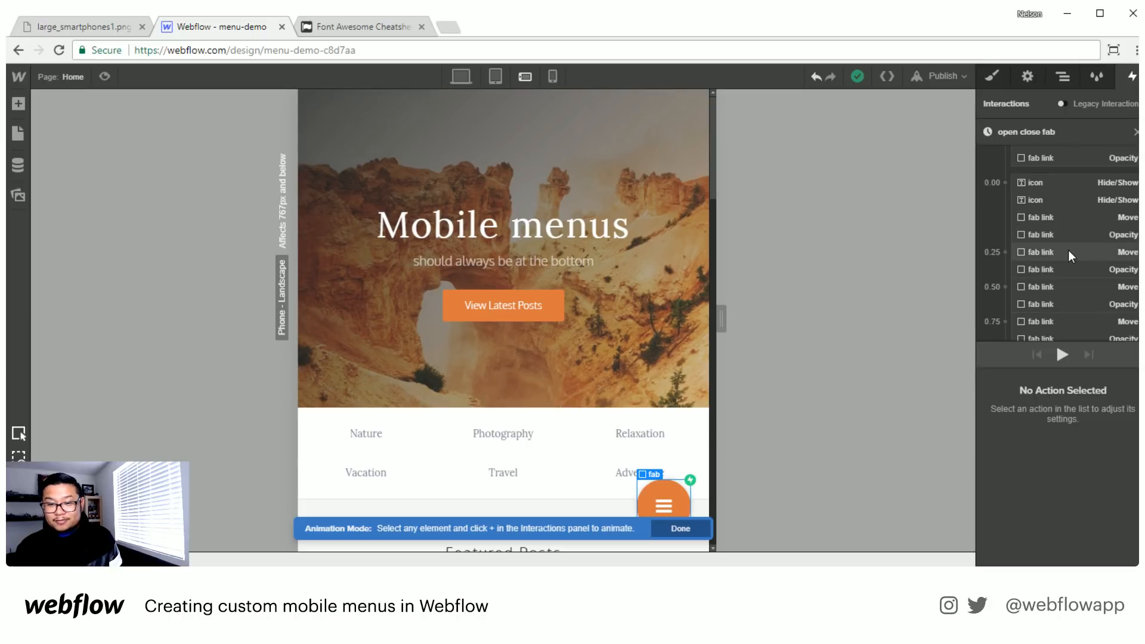
- Set the delay of the About fab link's non-initial Move and Opacity actions to 0.05 s
left_click(1067, 251)
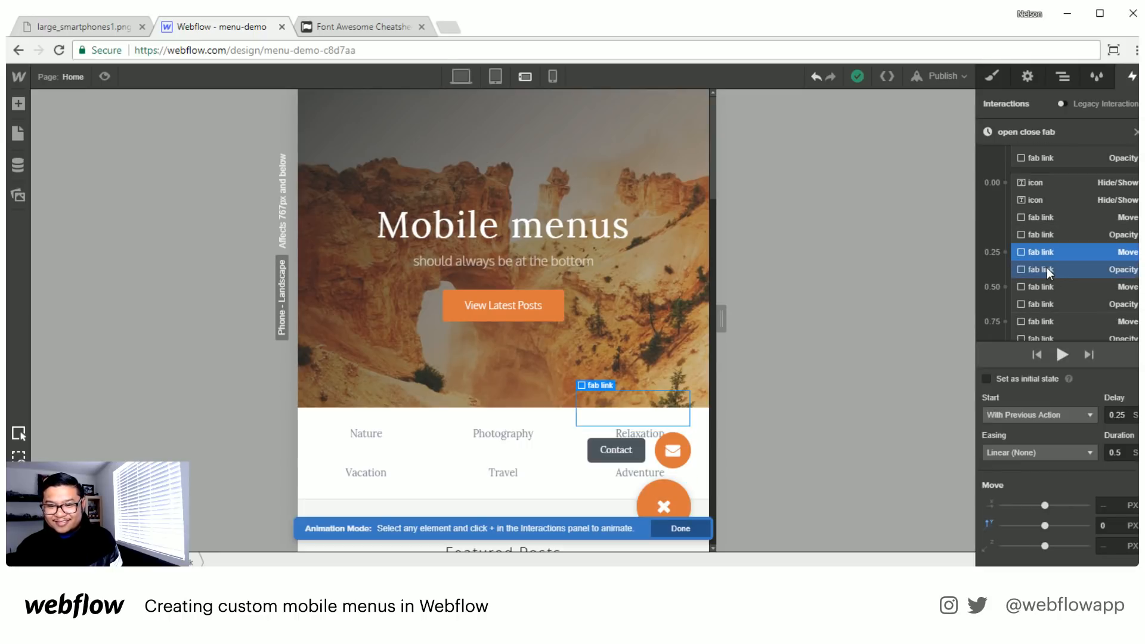
left_click(1046, 268, "shift")
double_click(1125, 414)
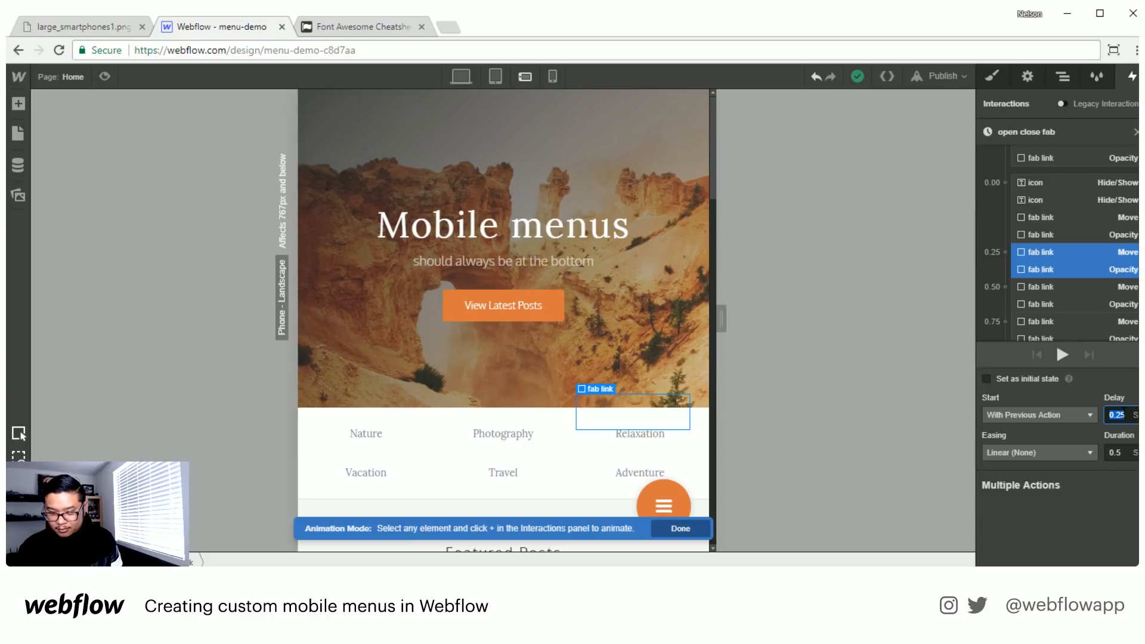
key("BackSpace")
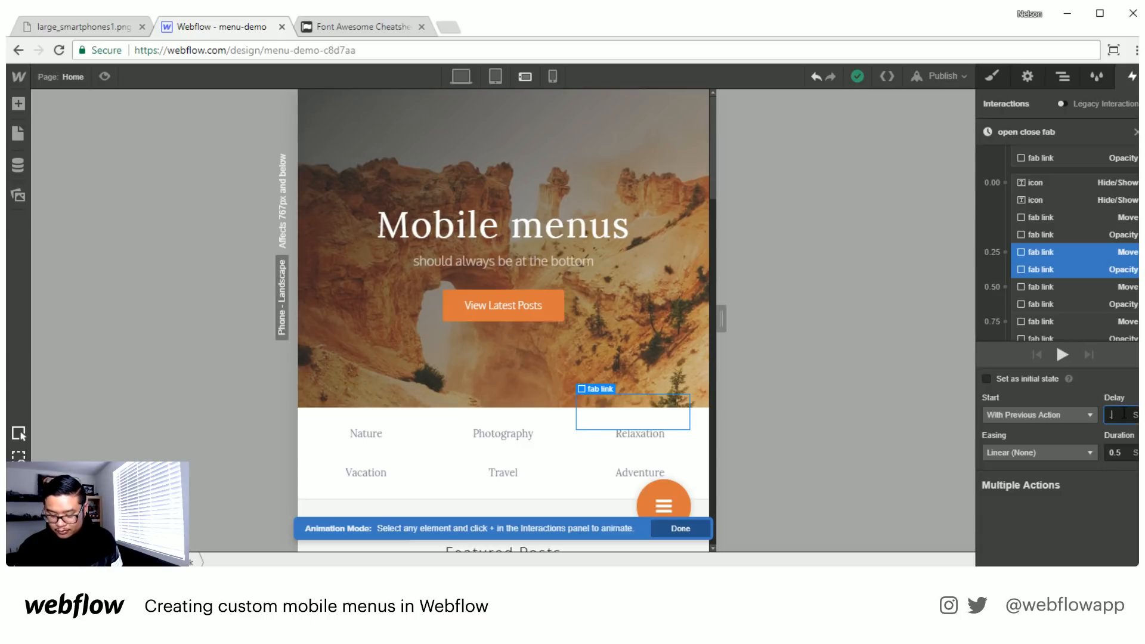
type("0.05")
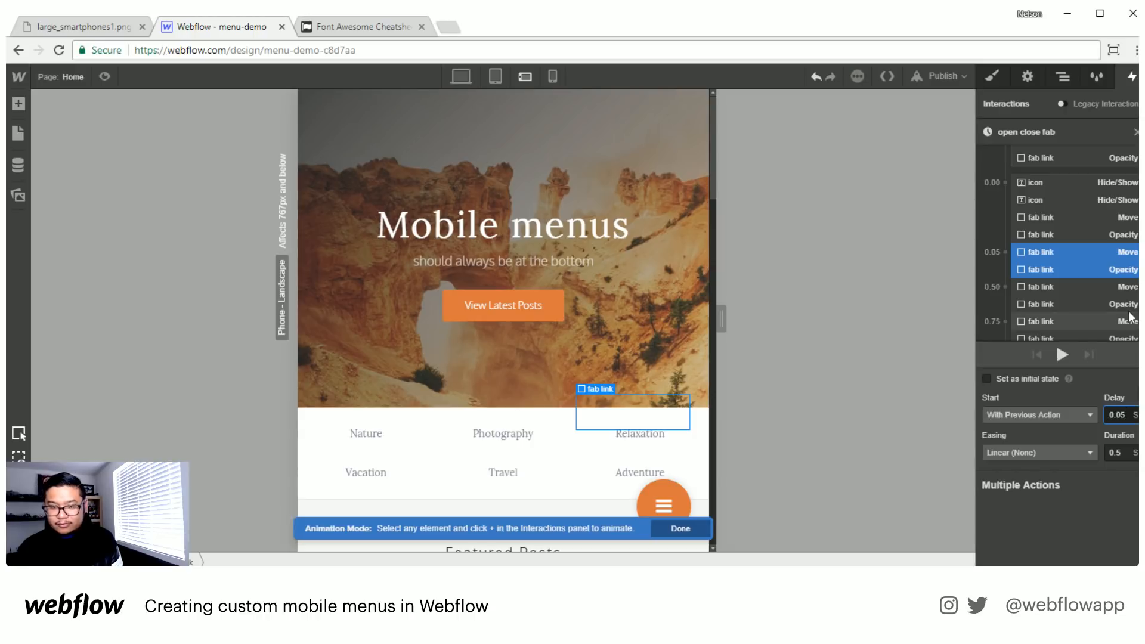
- Set the delay of the Categories fab link's non-initial Move and Opacity actions to 0.1 s
left_click(1050, 302)
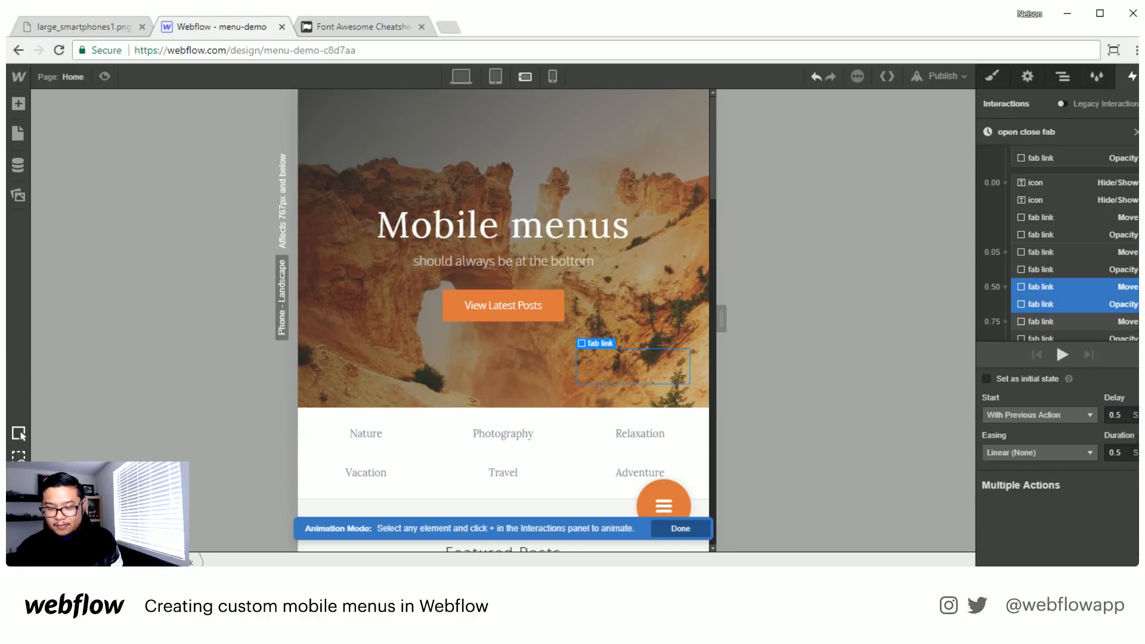
left_click(1053, 253)
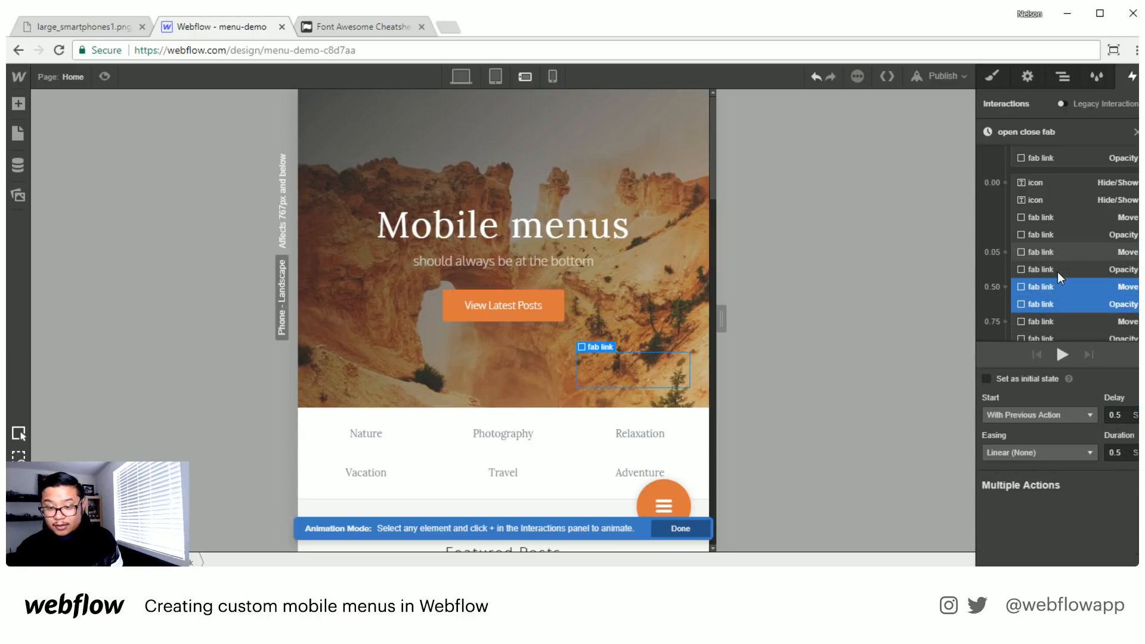
left_click(1054, 286)
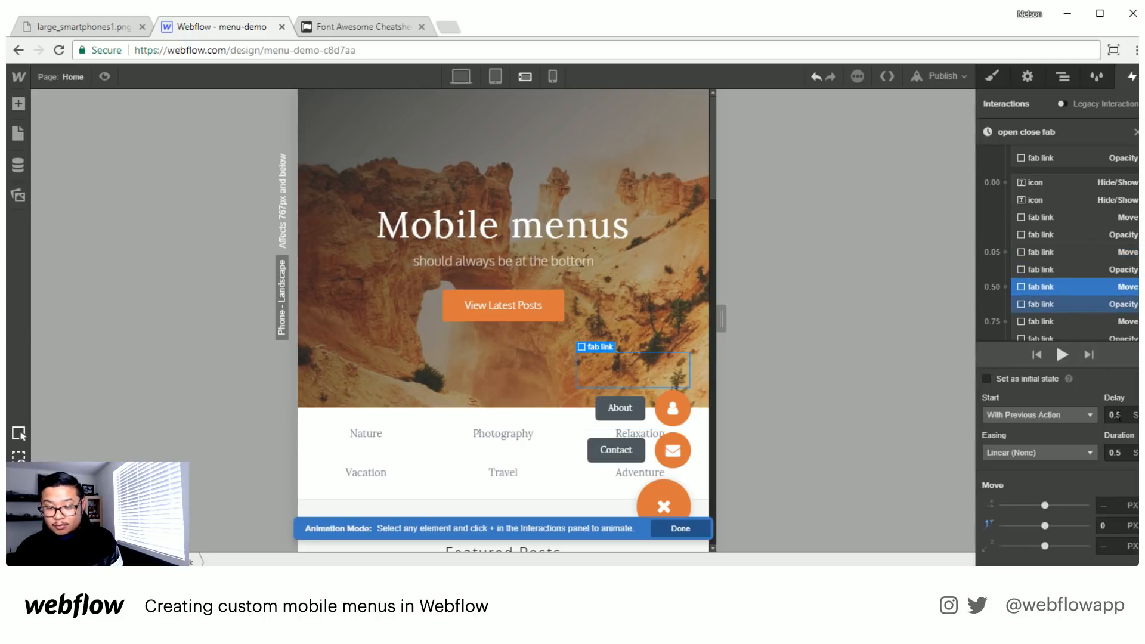
left_click(1053, 304, "shift")
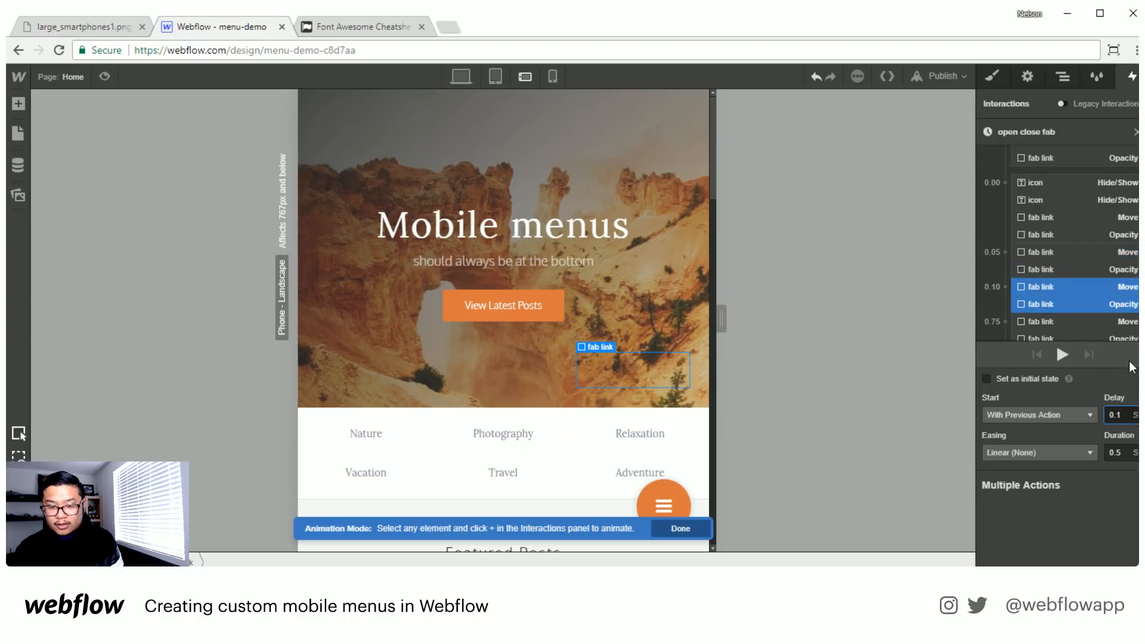
- Set the delay of the Home fab link's non-initial Move and Opacity actions to 0.15 s
left_click(1044, 321)
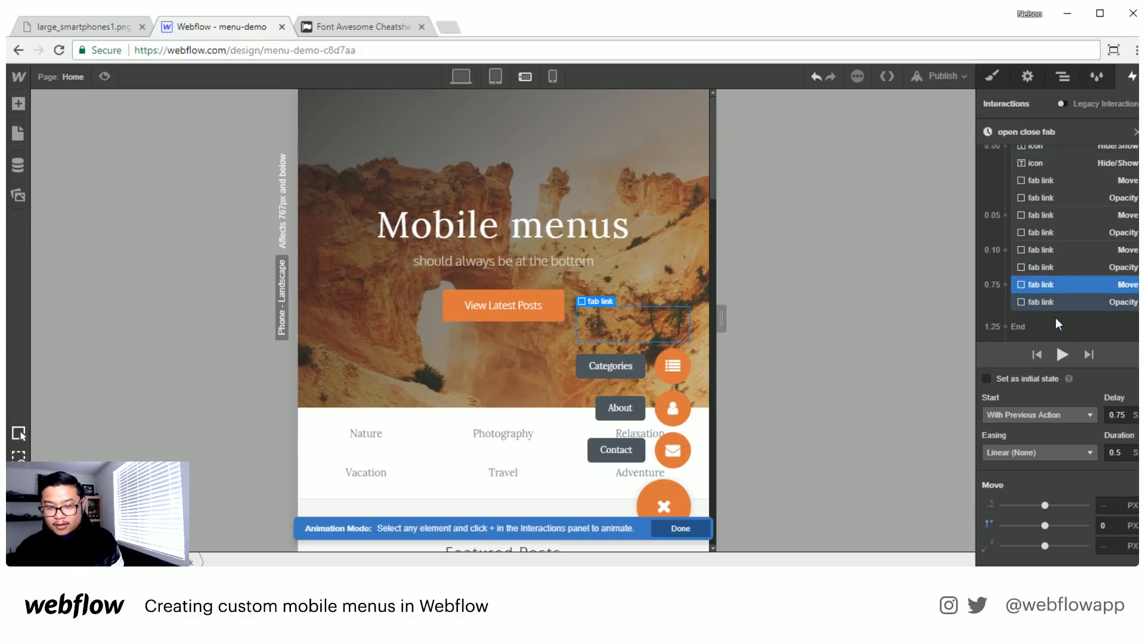
left_click(1041, 300, "shift")
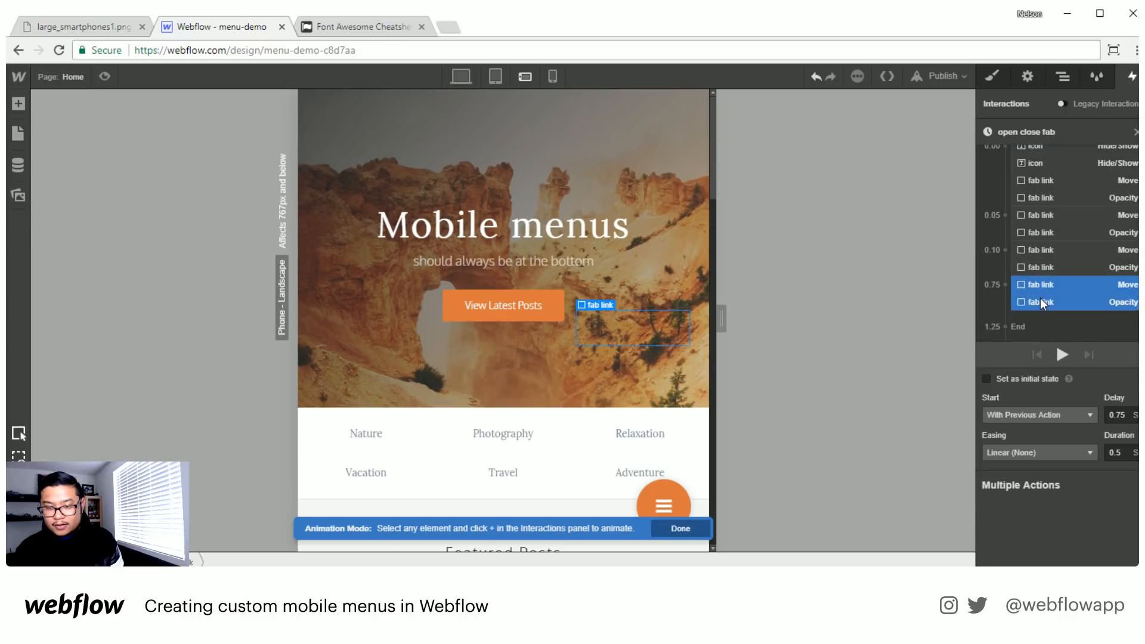
left_click(1117, 414)
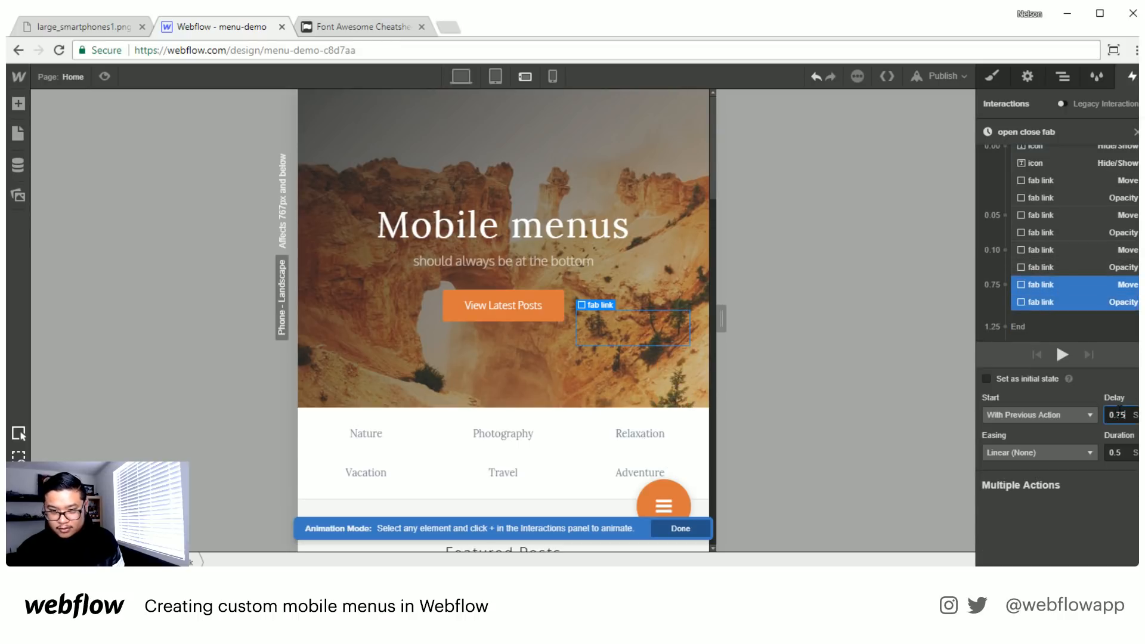
key("BackSpace")
key("BackSpace")
type("15")
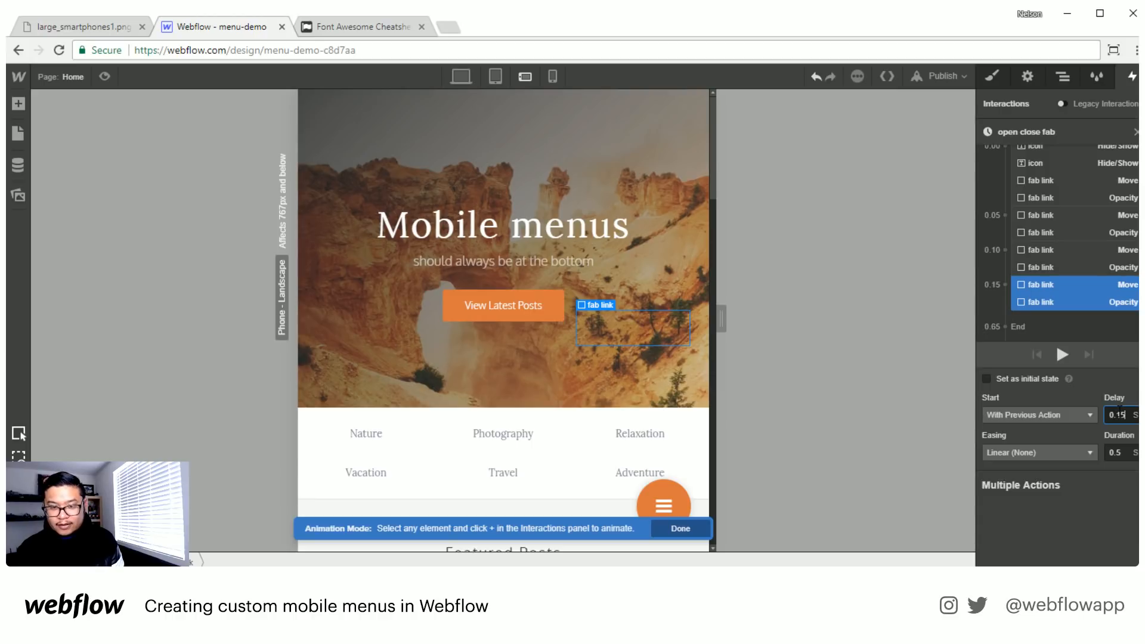
- Play back the open close fab animation, test the menu opening in page preview, and return to editing
left_click(1055, 353)
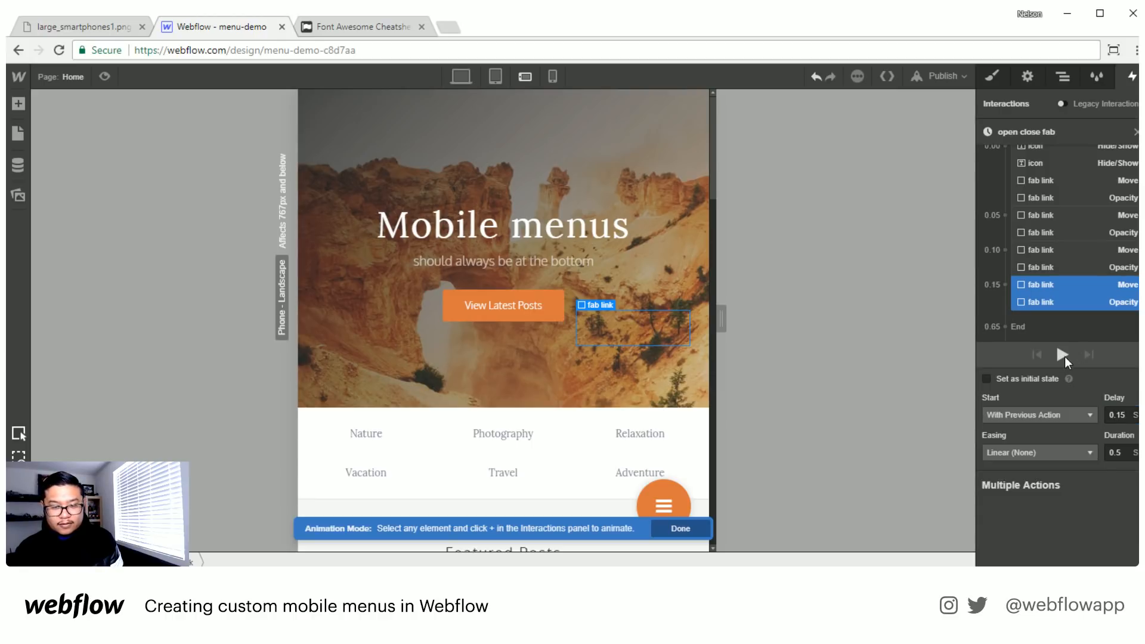
left_click(1063, 355)
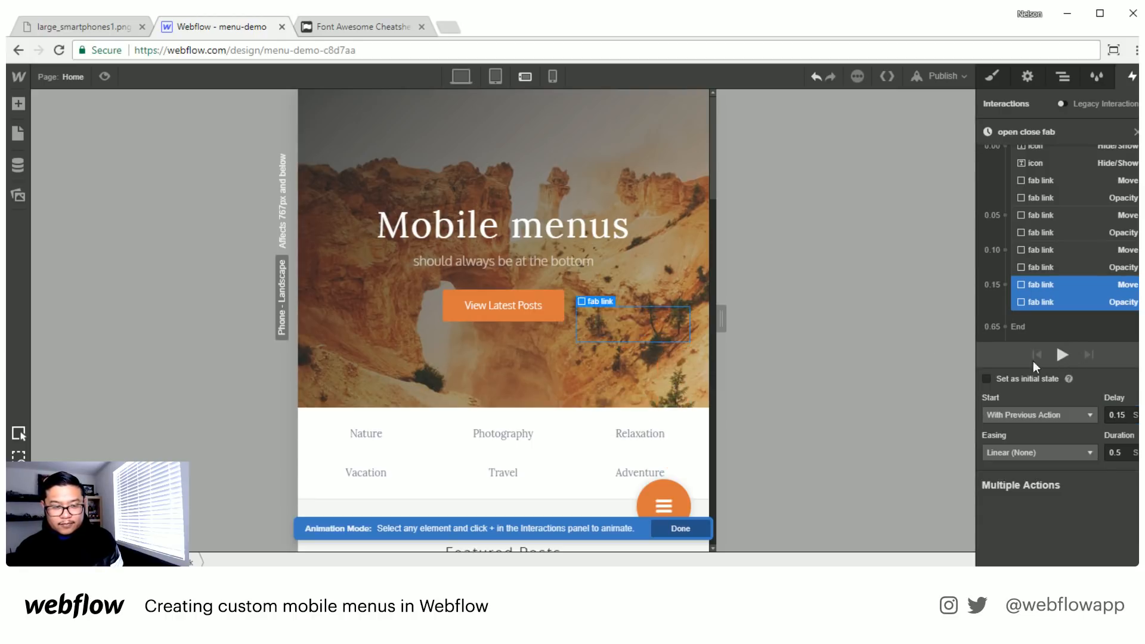
left_click(105, 76)
left_click(738, 542)
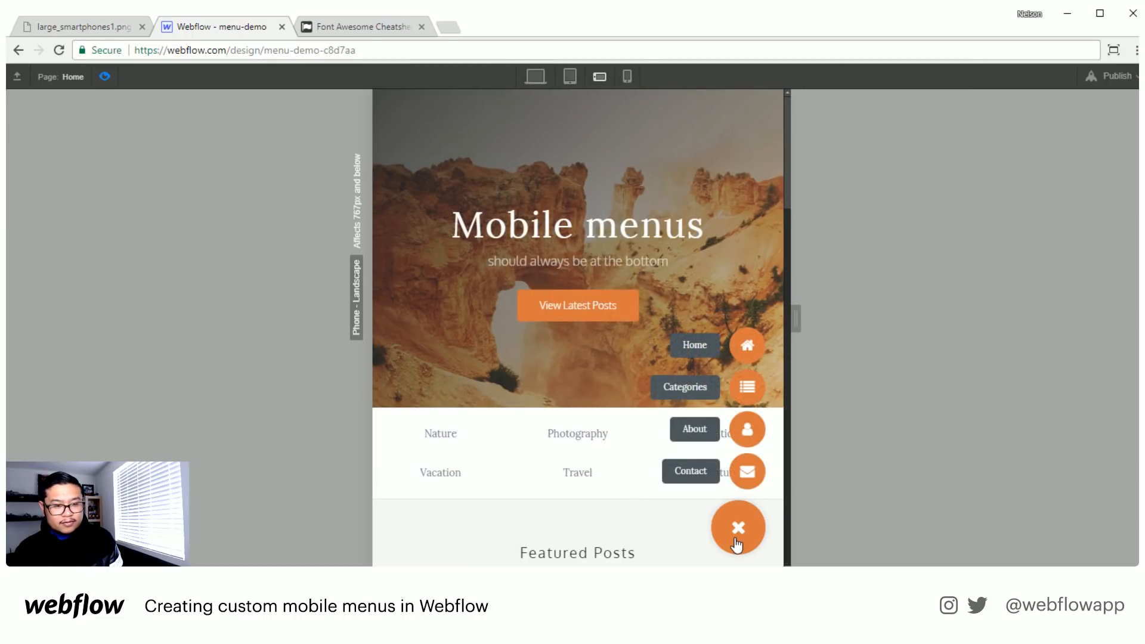
left_click(105, 76)
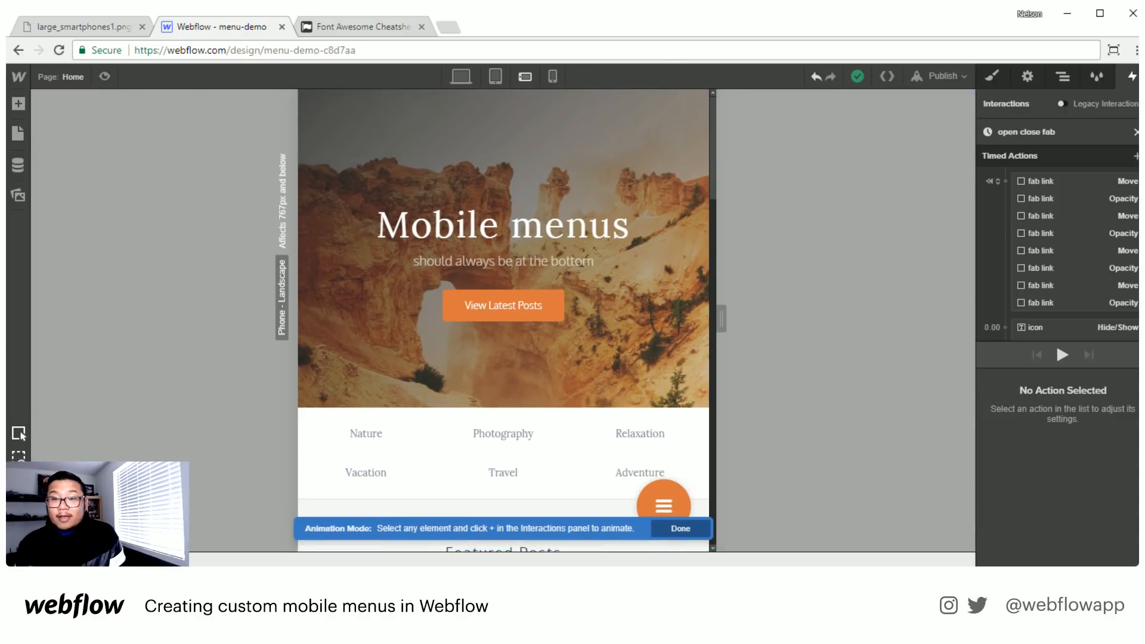
- Finish editing open close fab and open the fab's second-click animation, open close fab 2, for editing
left_click(1137, 132)
left_click(1135, 133)
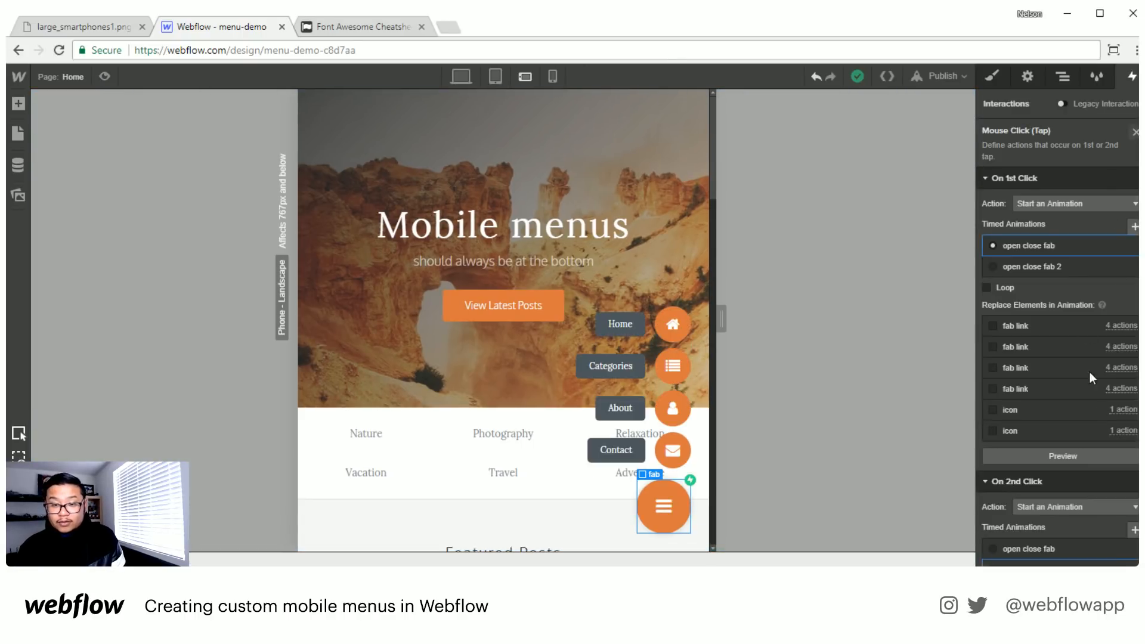
scroll(1090, 374, "down", 3)
left_click(1051, 401)
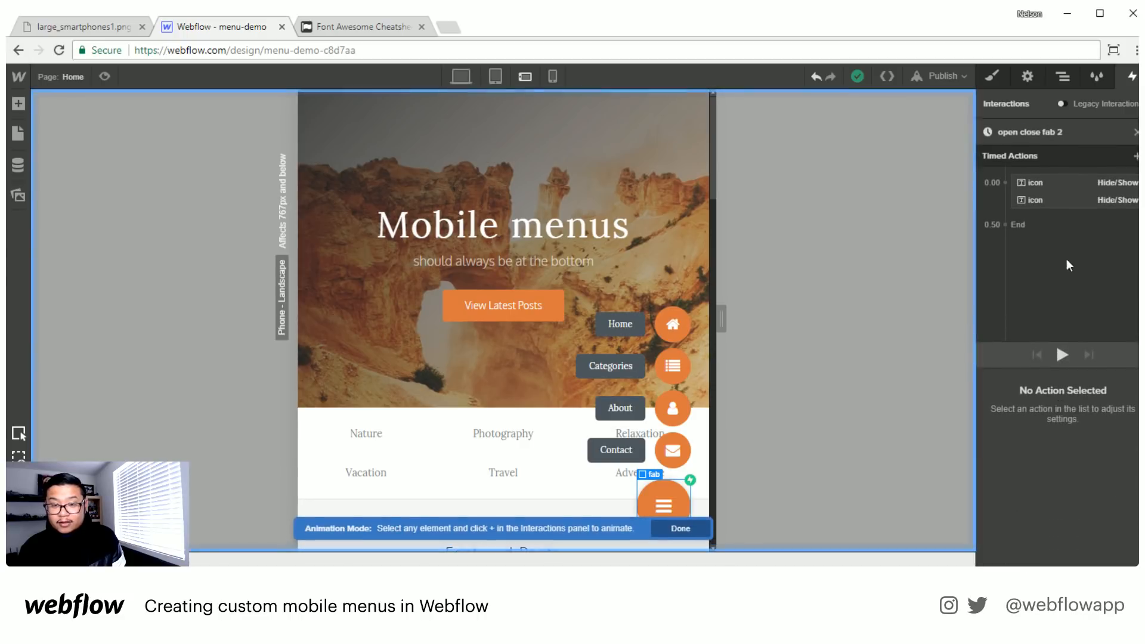
- Add a Move action for the Home fab link alongside the icon actions at 0.00 s, with a 5 px vertical offset
left_click(601, 340)
left_click(1132, 155)
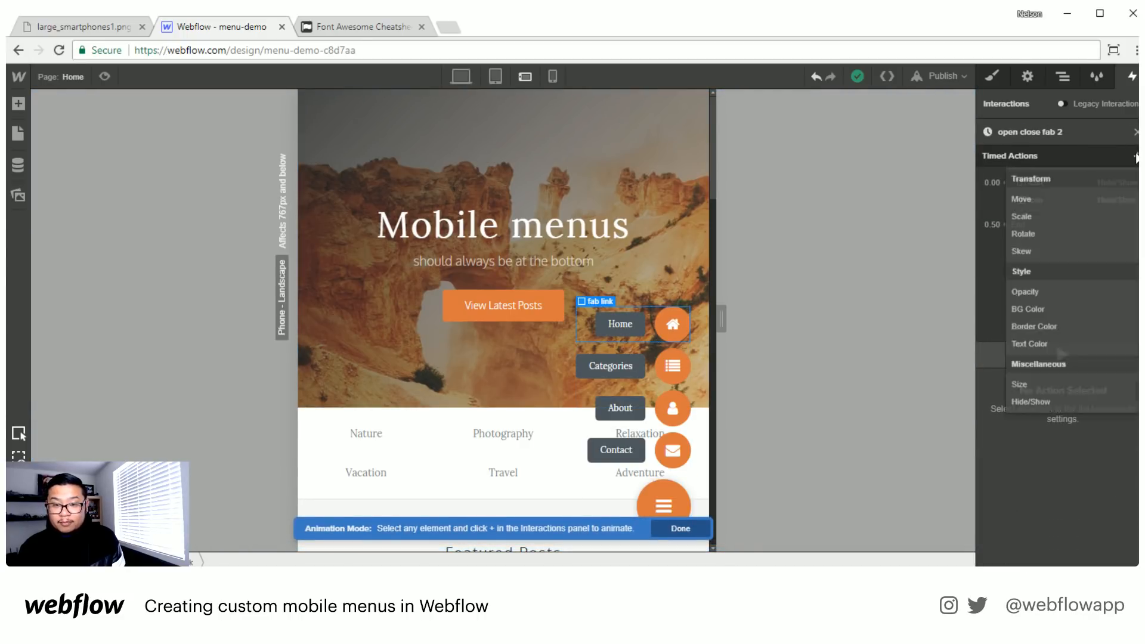
left_click(1043, 204)
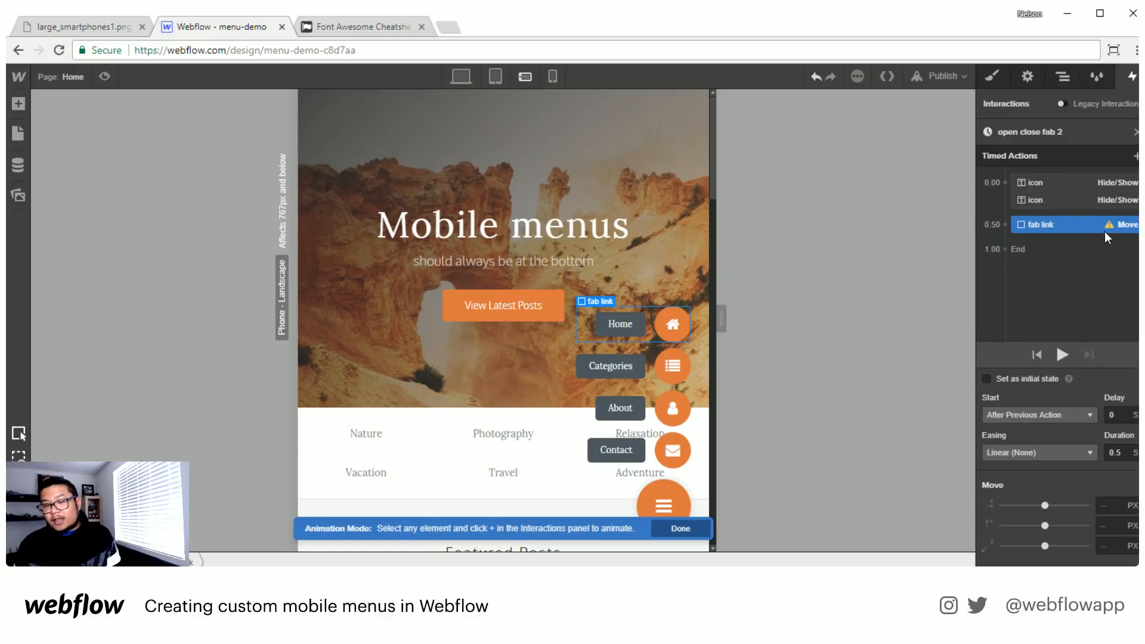
left_click_drag(1105, 231, 1060, 213)
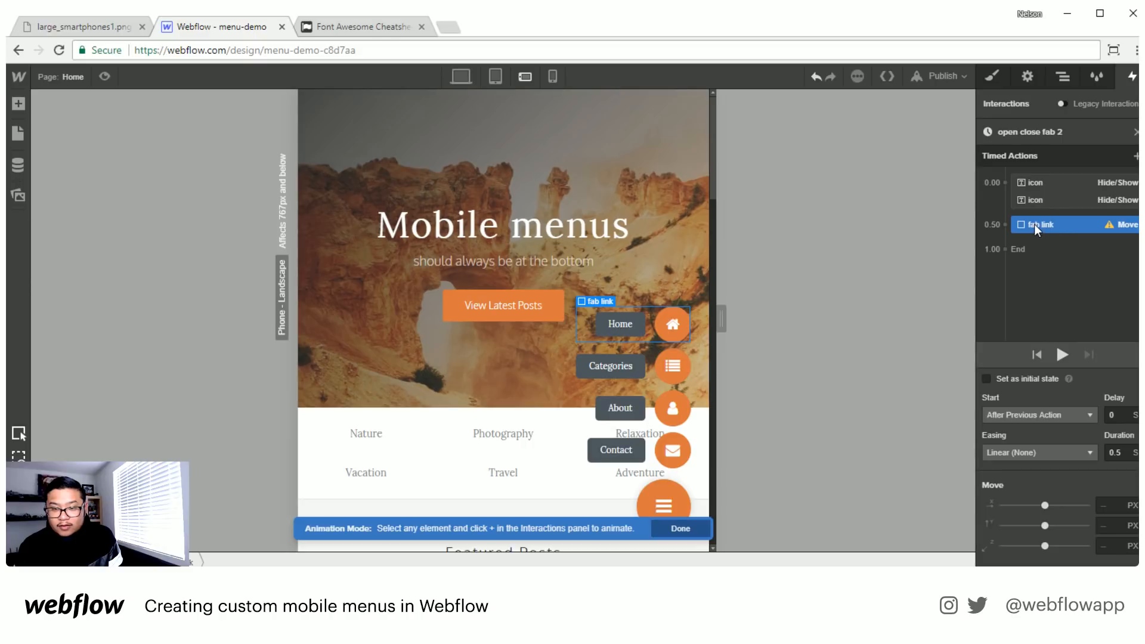
left_click_drag(1035, 223, 1047, 202)
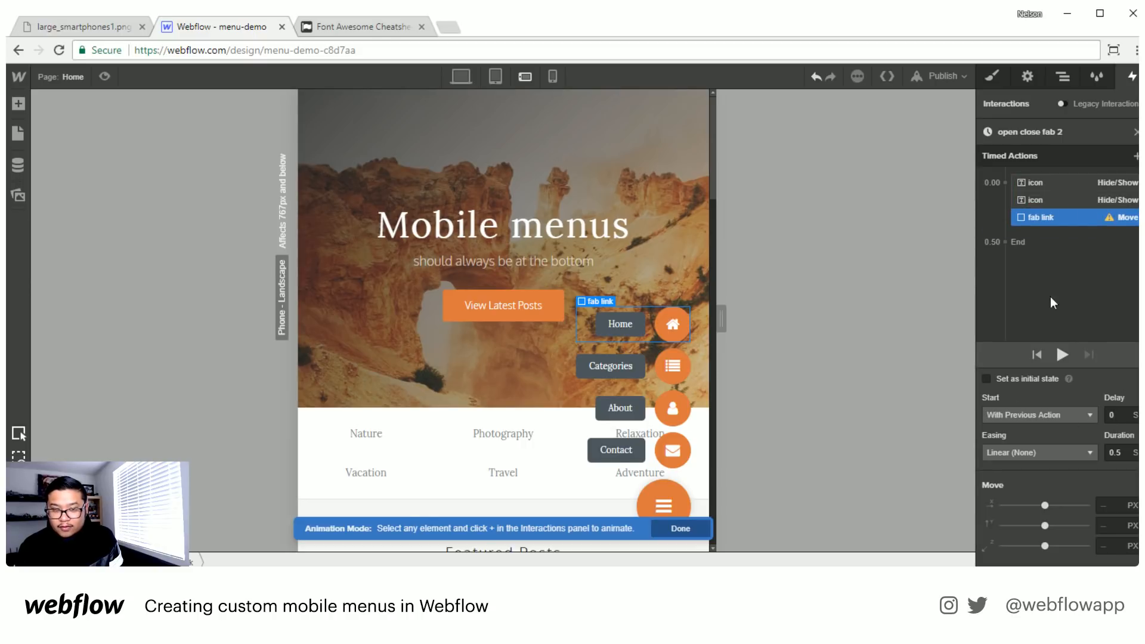
left_click(1104, 525)
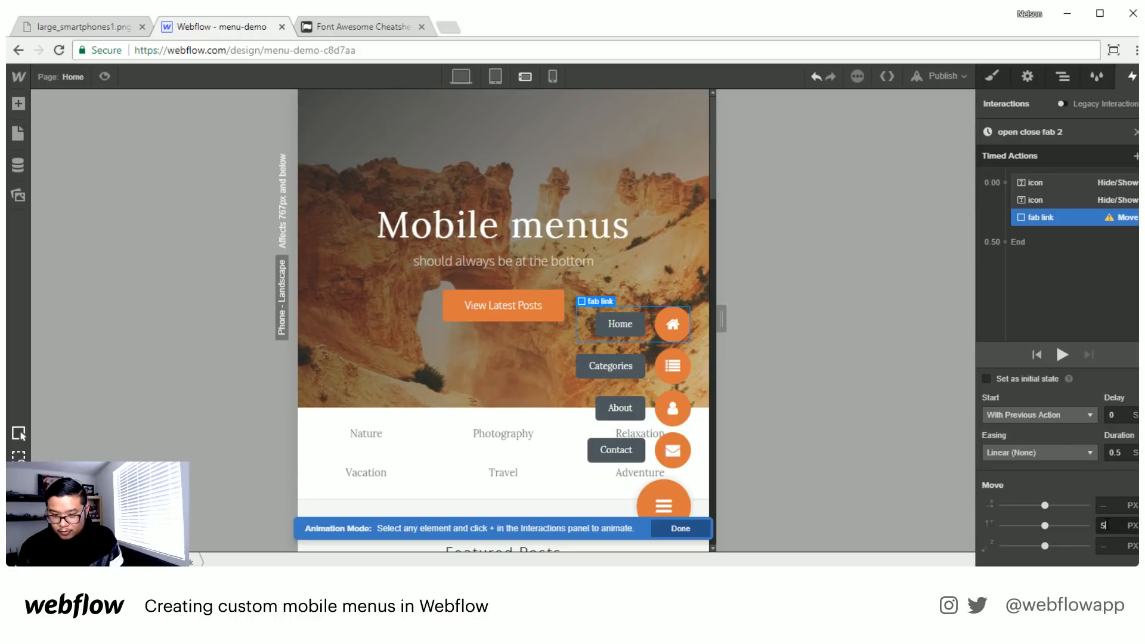
- Add a 0% Opacity action for the Home fab link, placed with its Move action at 0.00 s
left_click(1136, 156)
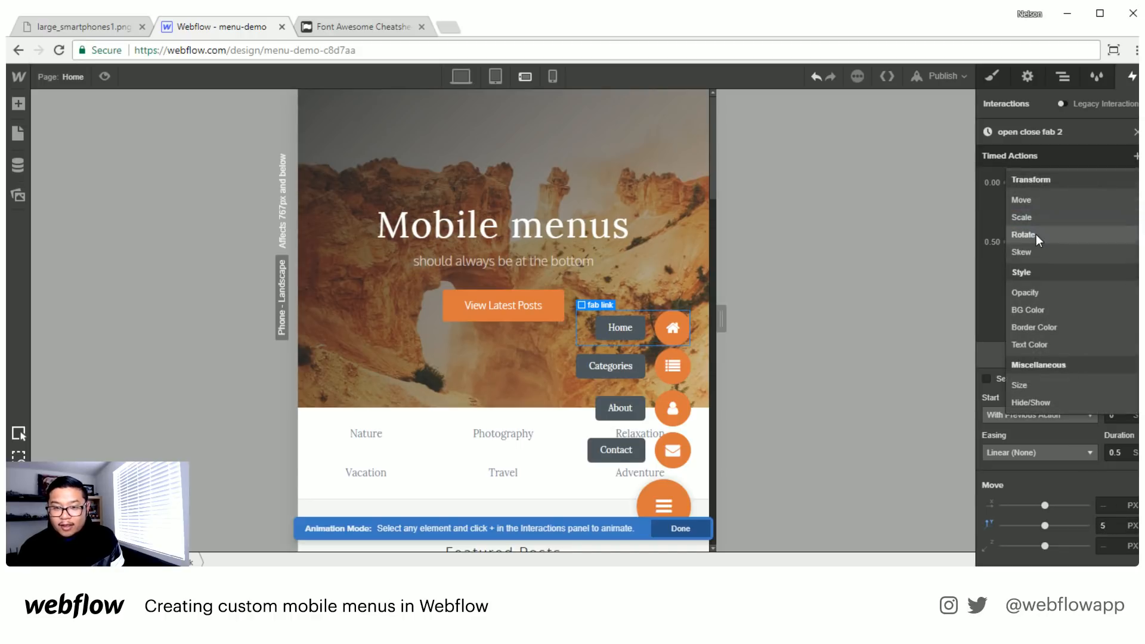
left_click(1094, 248)
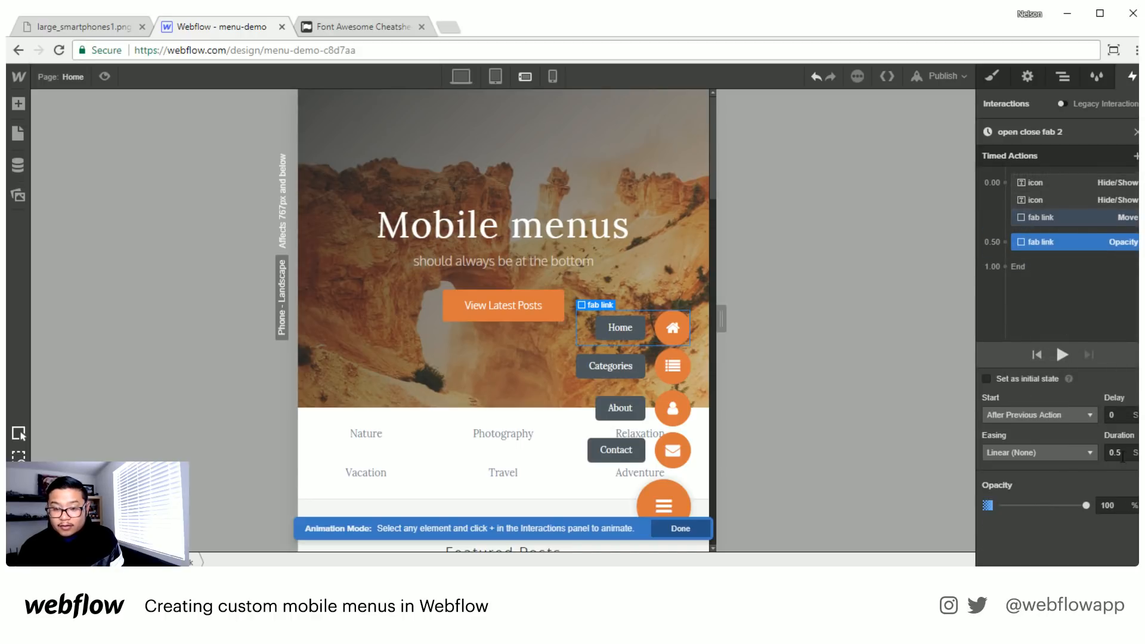
left_click_drag(1047, 247, 1046, 225)
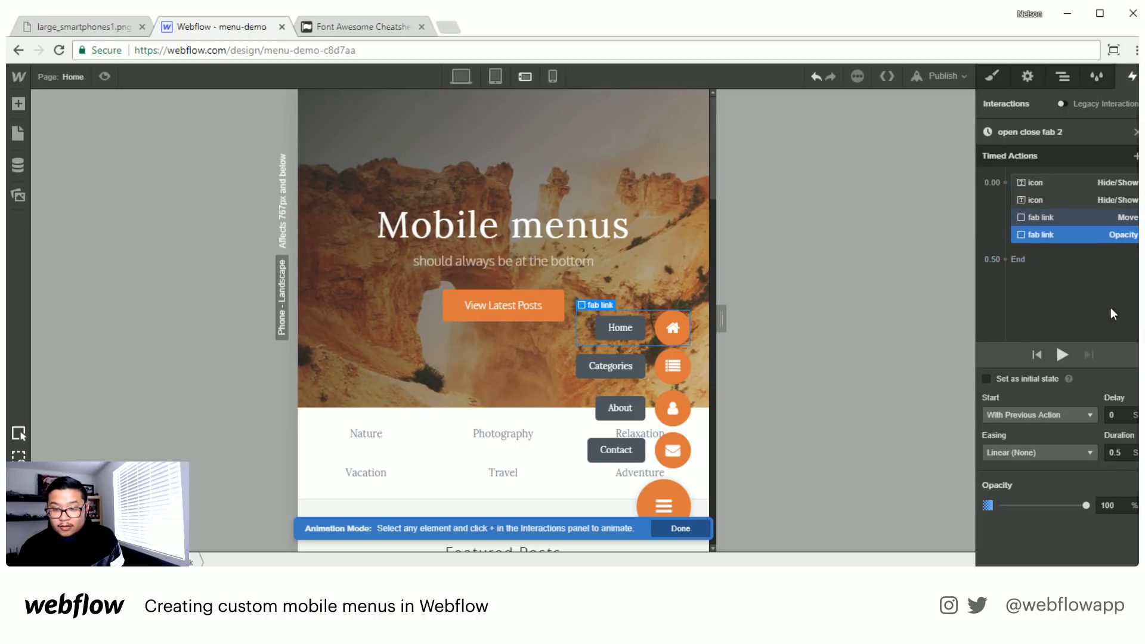
left_click(1114, 507)
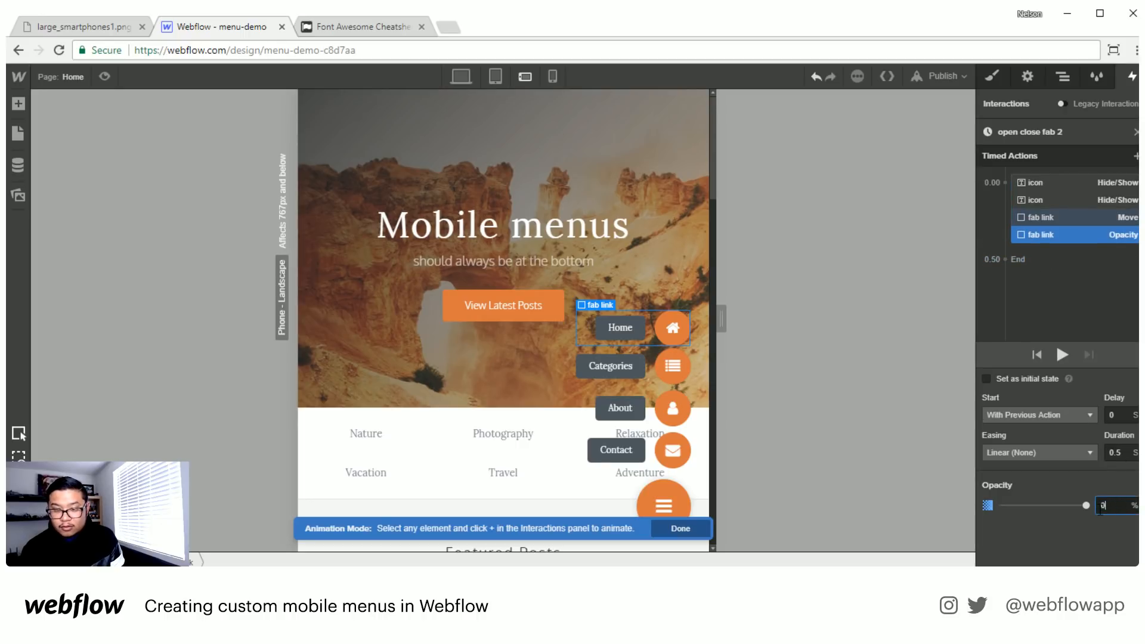
- Add a Move action for the Categories fab link with a 5 px vertical offset, starting with the previous action after a 0.05 s delay
key("Return")
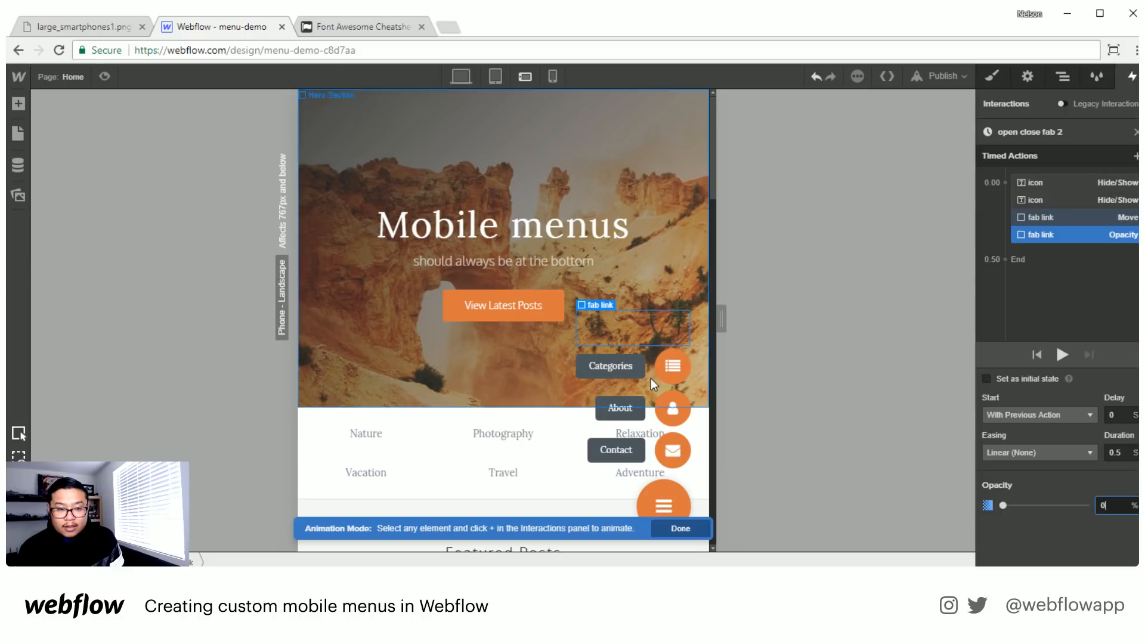
left_click(818, 386)
left_click(1136, 156)
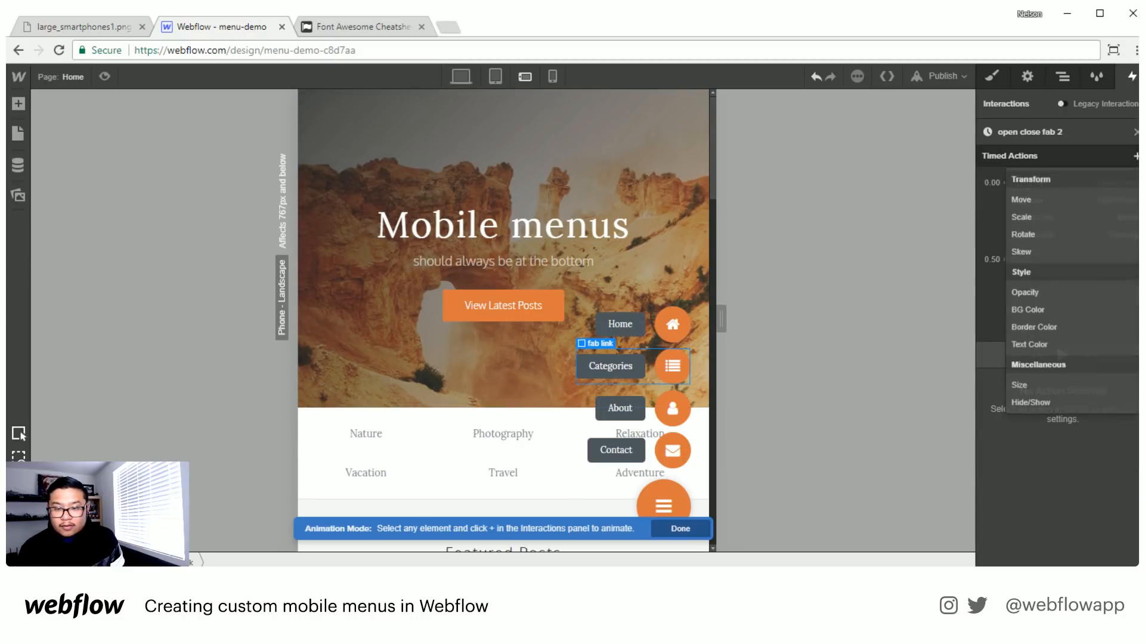
left_click(1114, 201)
left_click(1115, 526)
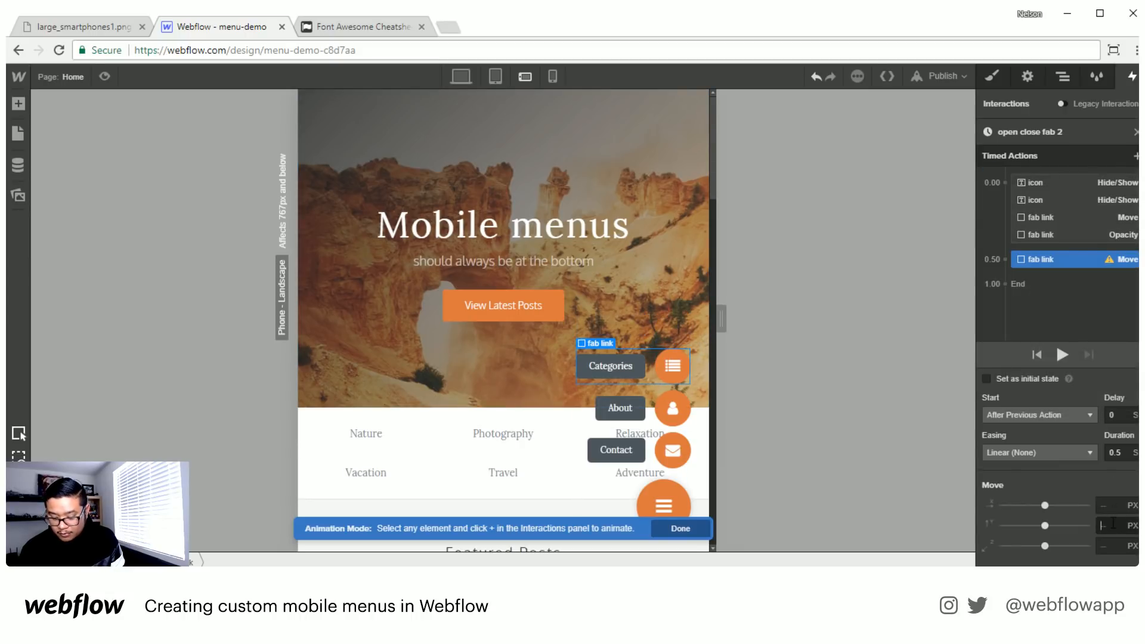
type("5")
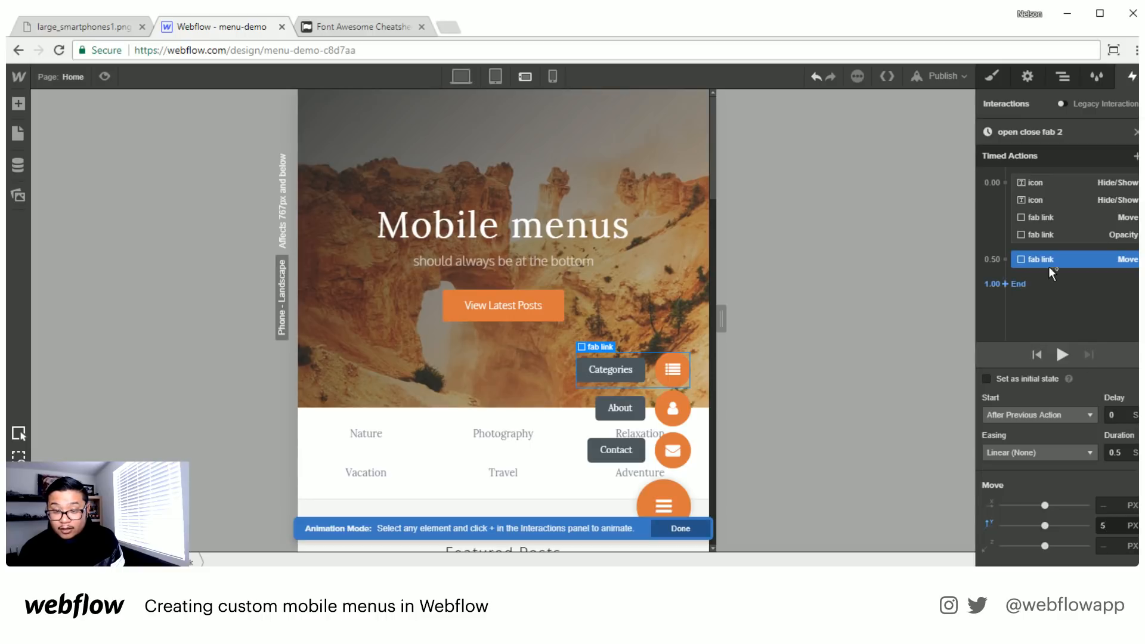
left_click_drag(1051, 261, 1065, 237)
left_click(1119, 414)
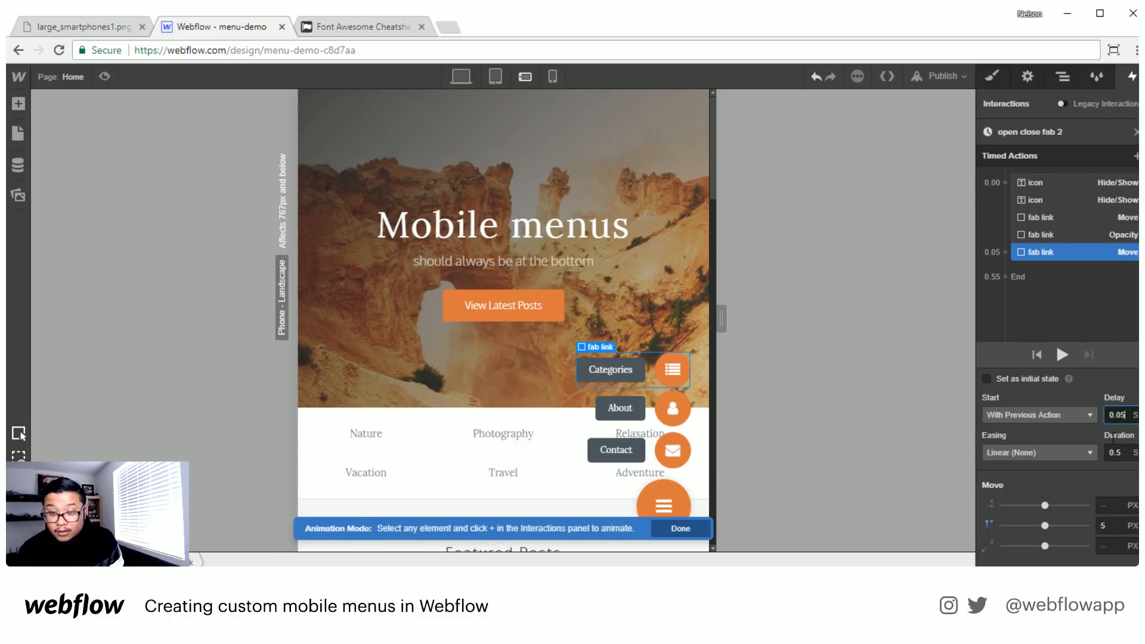
- Add a 0% Opacity action for the Categories fab link, placed with its Move action at 0.05 s
left_click(1136, 155)
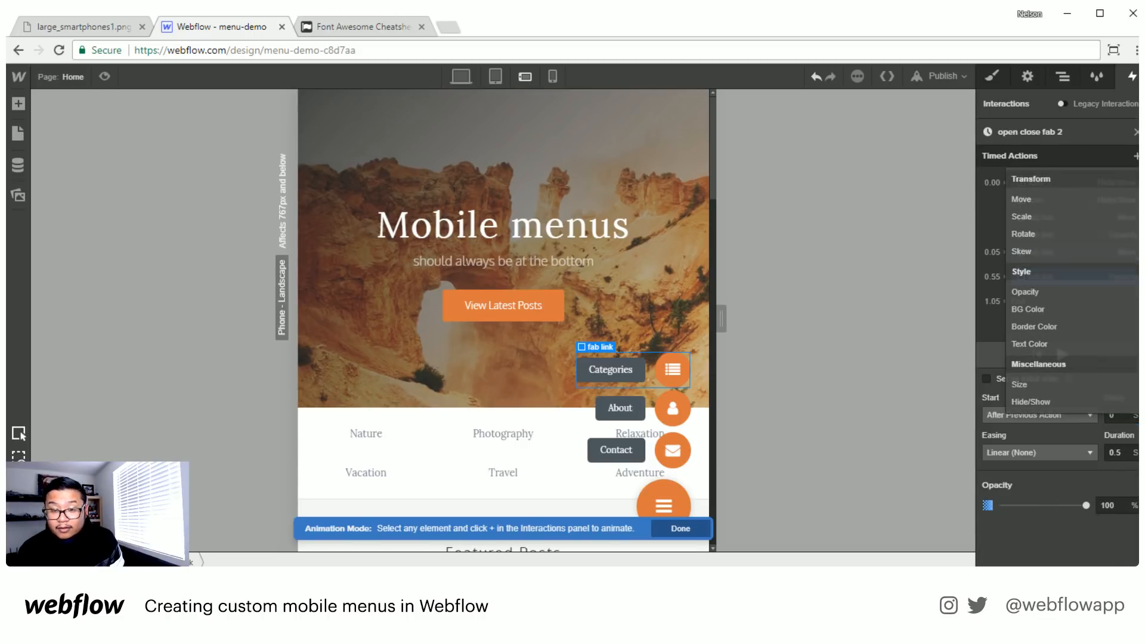
left_click_drag(1043, 278, 1044, 255)
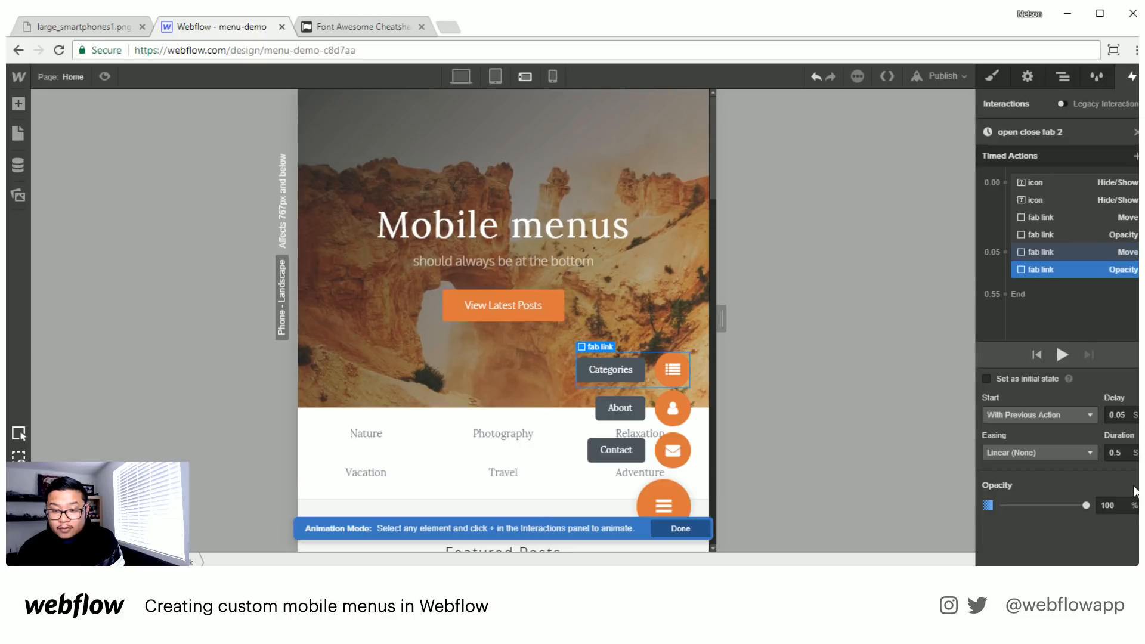
double_click(1107, 505)
type("0")
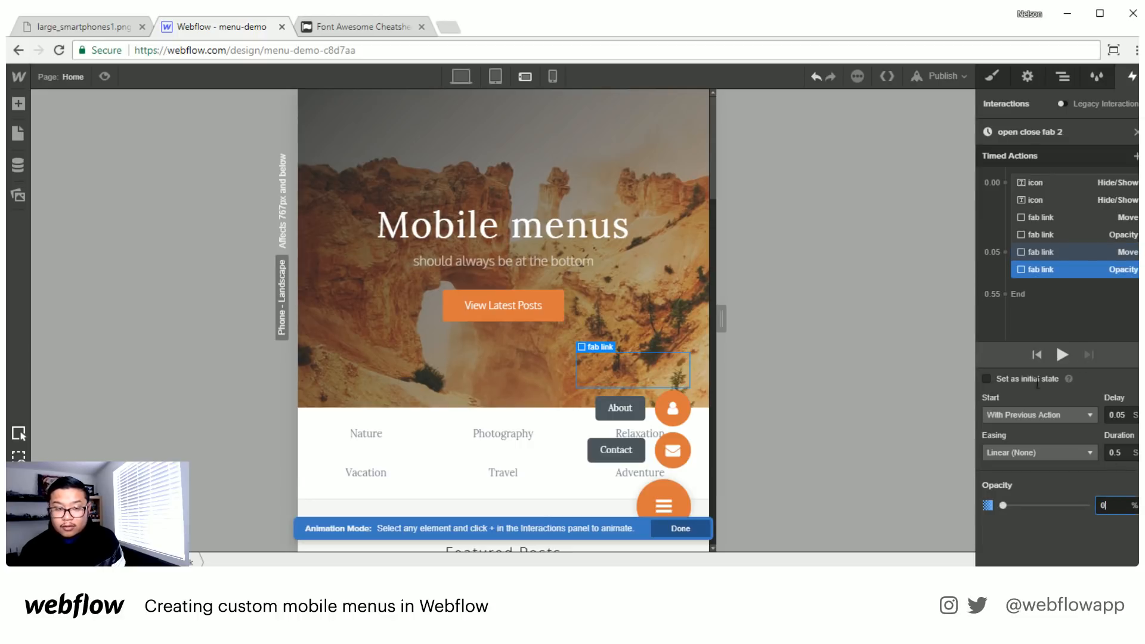
- Add a Move action for the About fab link with a 5 px vertical offset, starting with the previous action after a 0.1 s delay
left_click(584, 414)
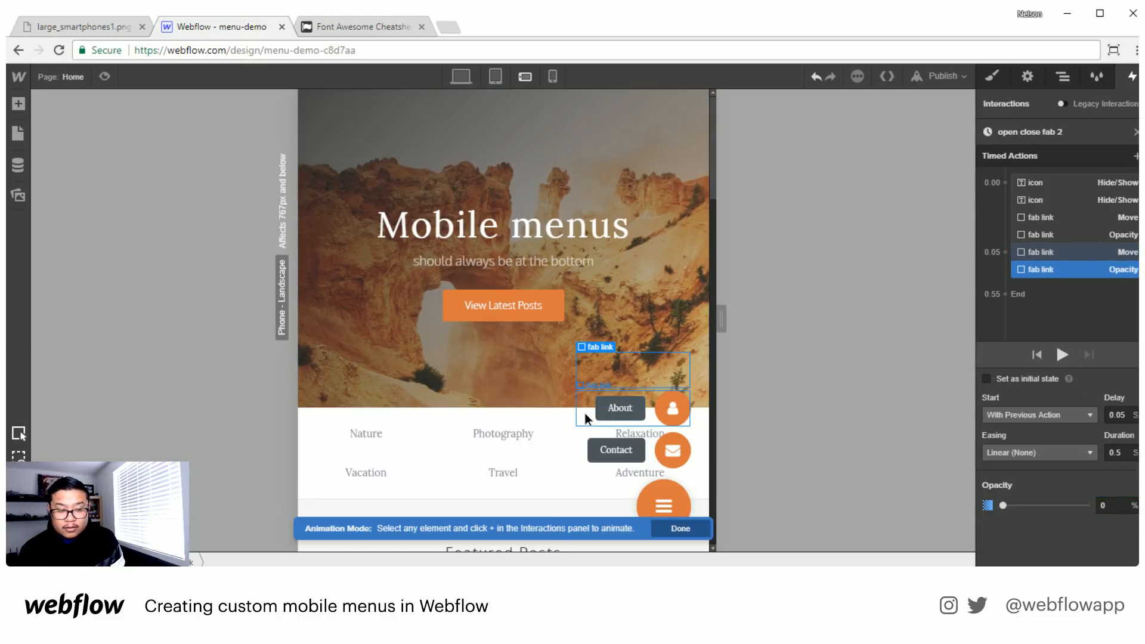
left_click(1134, 158)
left_click(1050, 199)
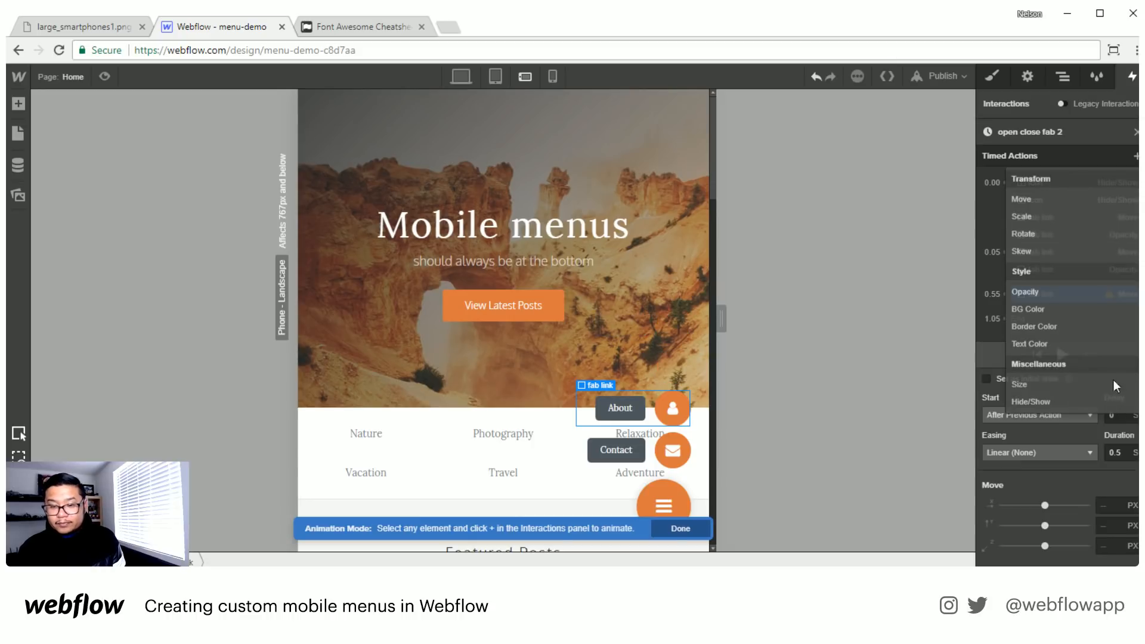
left_click(1113, 414)
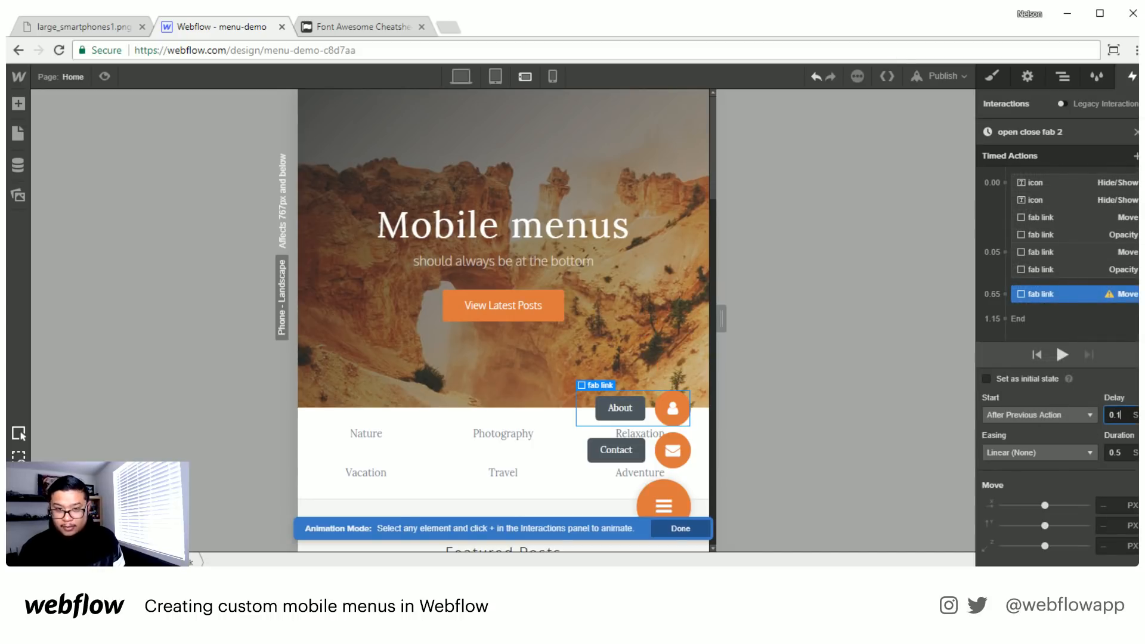
left_click(1114, 527)
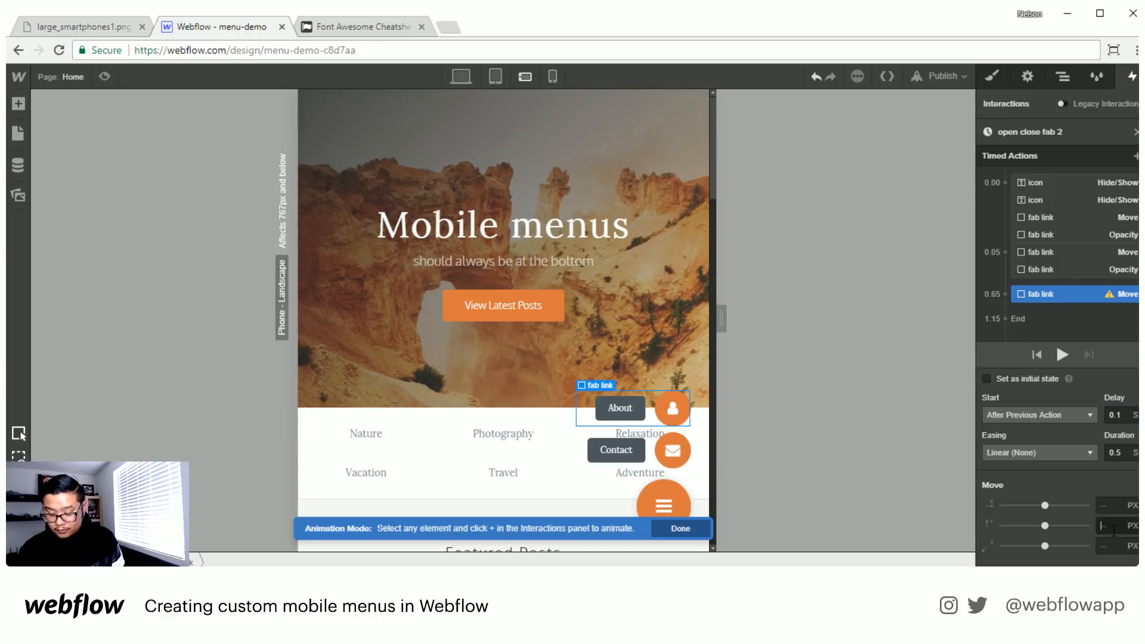
left_click_drag(1055, 295, 1056, 266)
left_click(1114, 414)
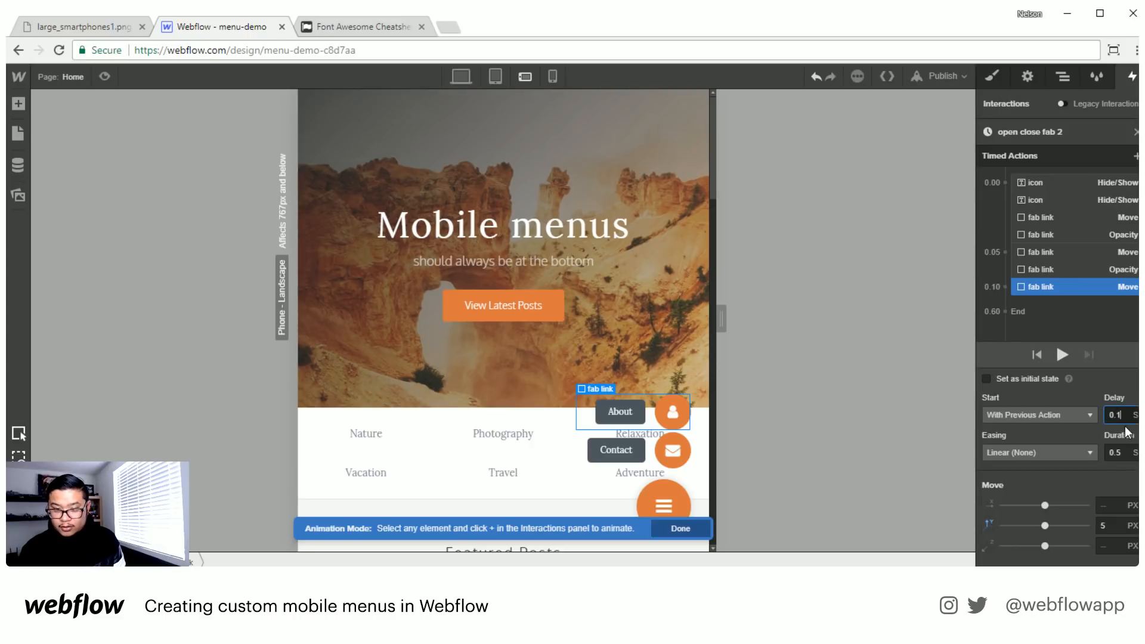
- Add a 0% Opacity action for the About fab link, placed with its Move action at 0.10 s
left_click(1136, 156)
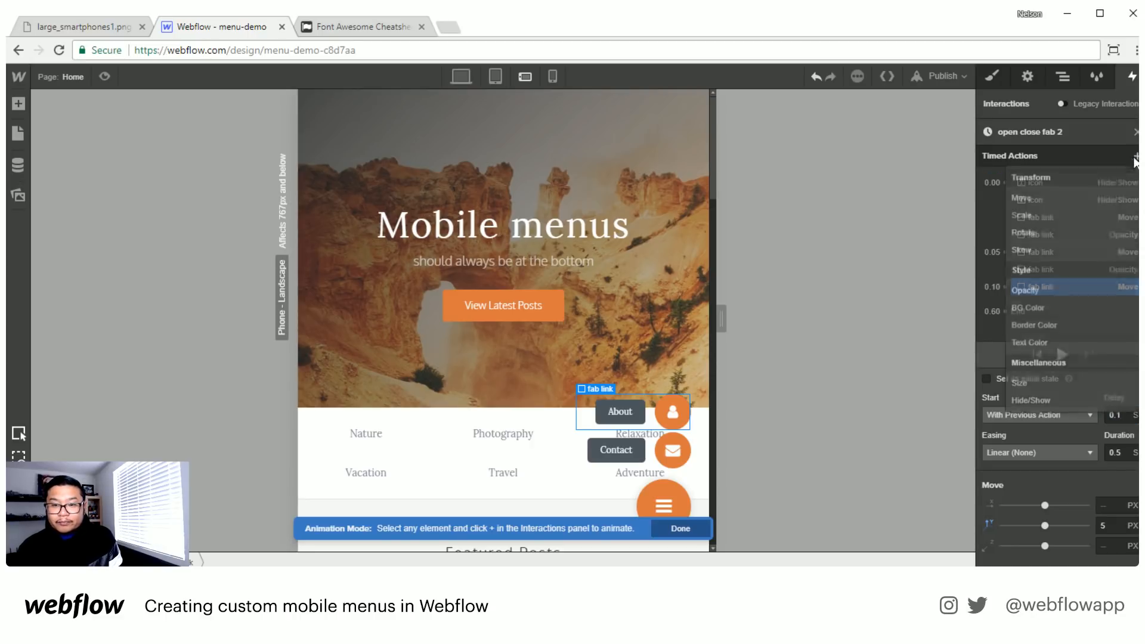
left_click(1068, 293)
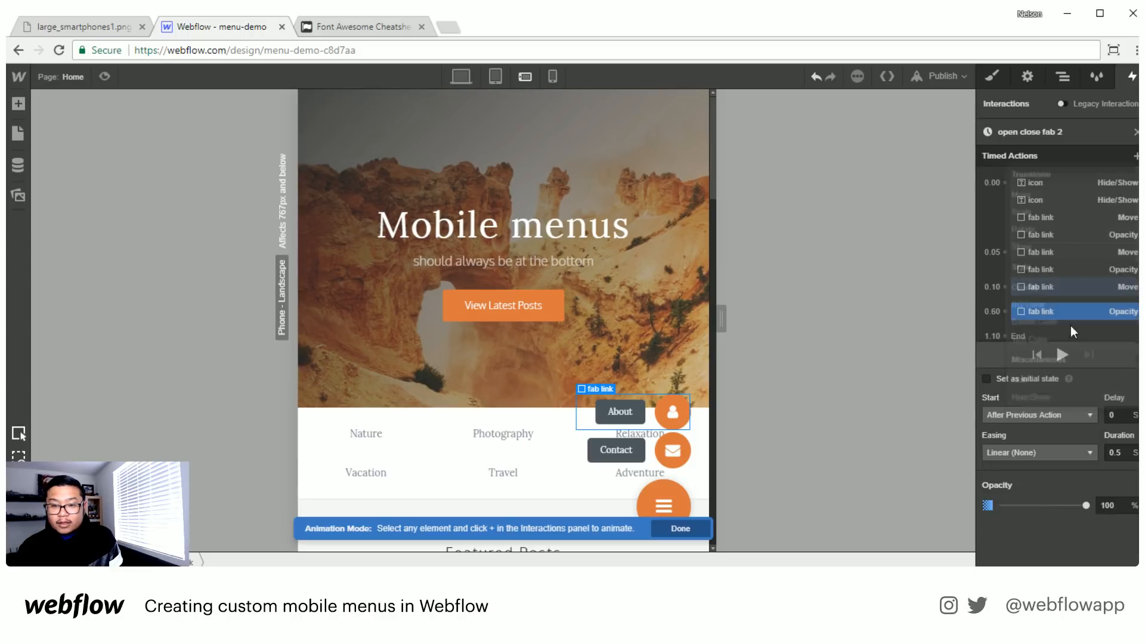
left_click_drag(1067, 312, 1055, 288)
left_click(1108, 504)
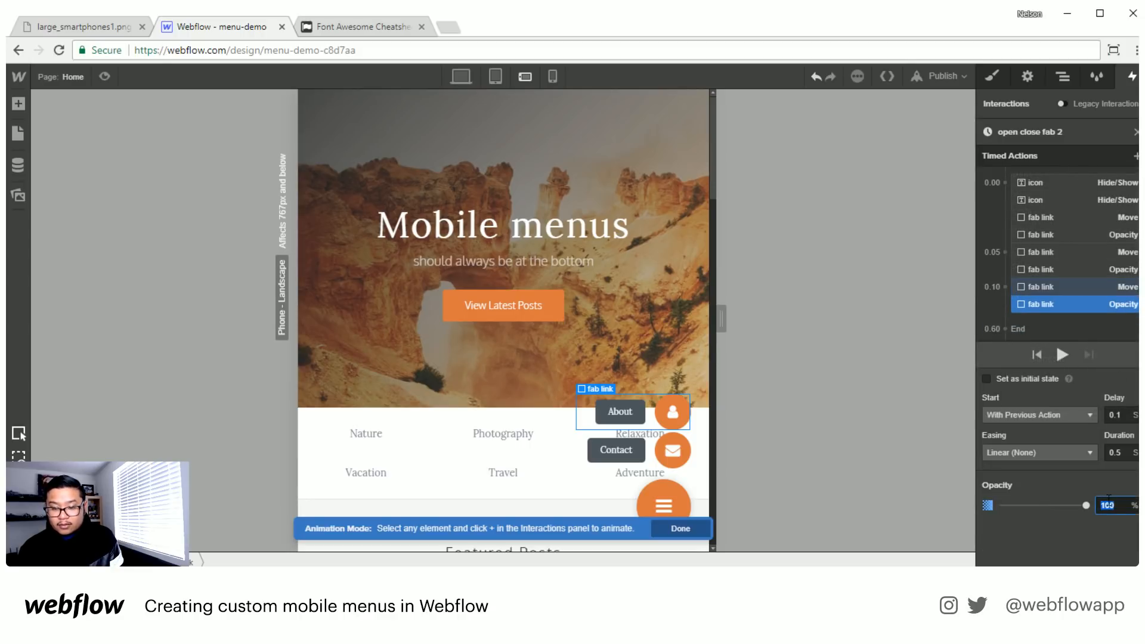
type("0")
key("Return")
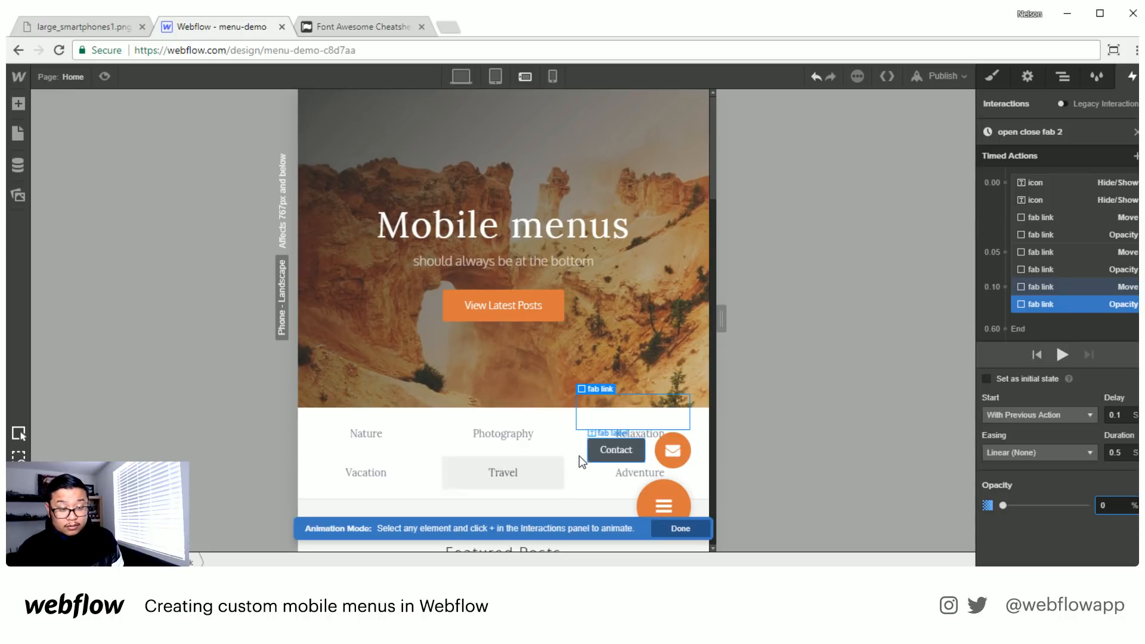
- Add a Move action for the Contact fab link with a 5 px vertical offset, starting with the previous action after a 0.15 s delay
left_click(1027, 296)
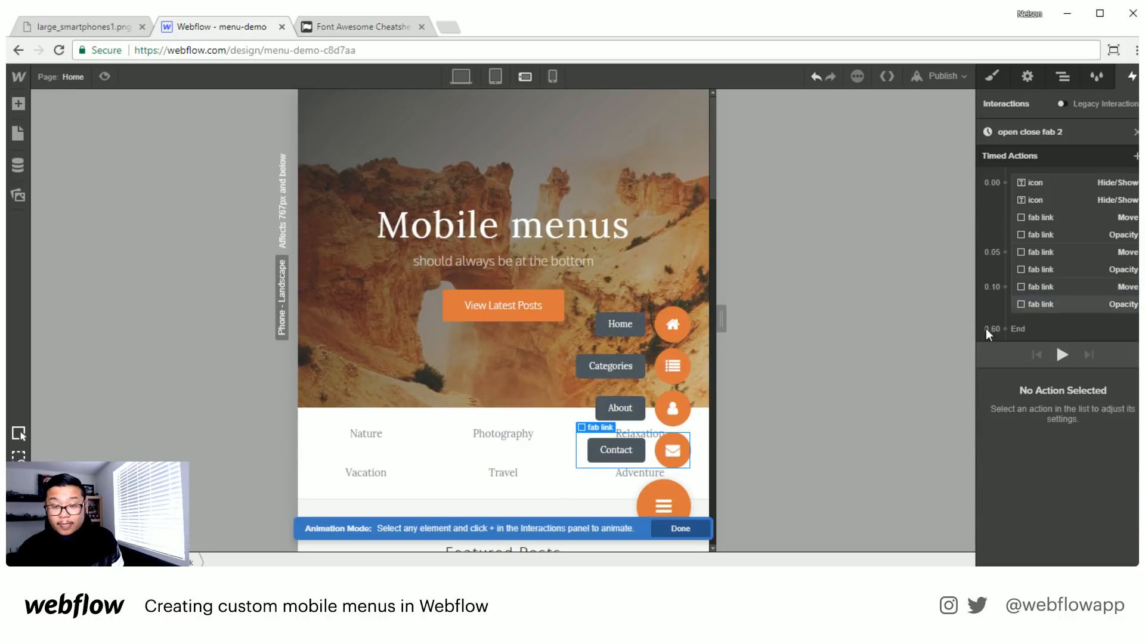
left_click(1136, 158)
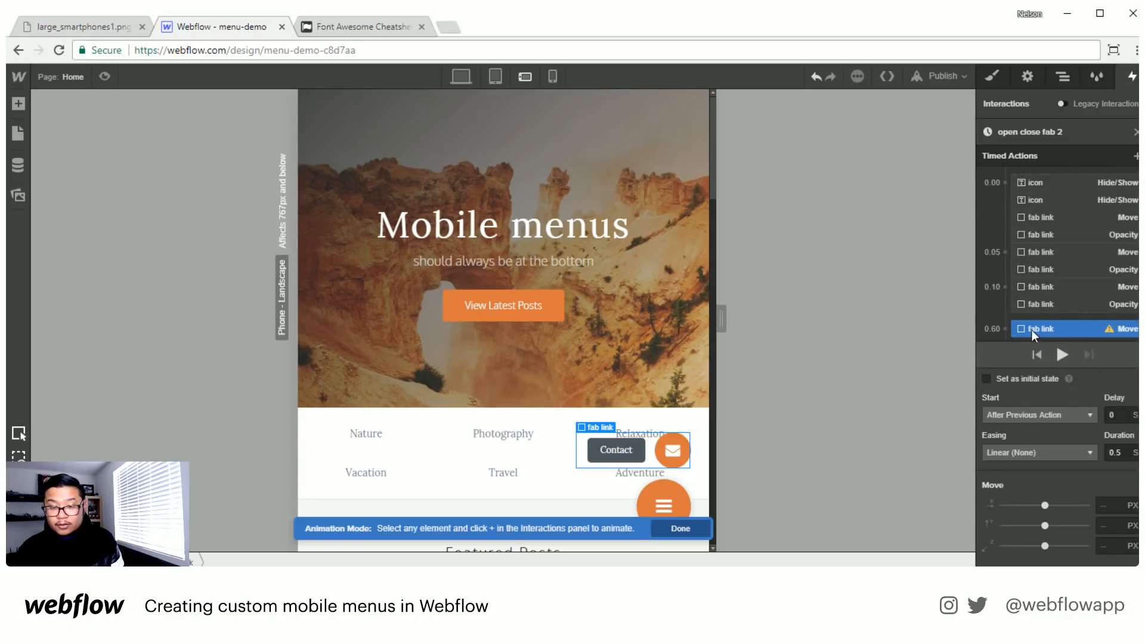
left_click_drag(1034, 335, 1037, 312)
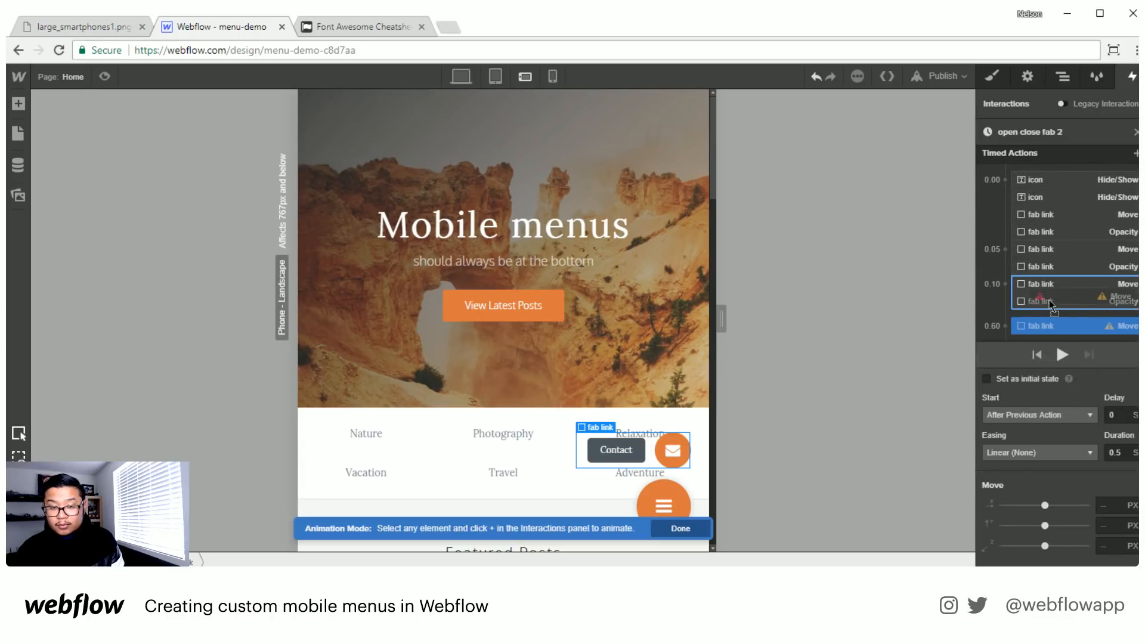
left_click(1113, 414)
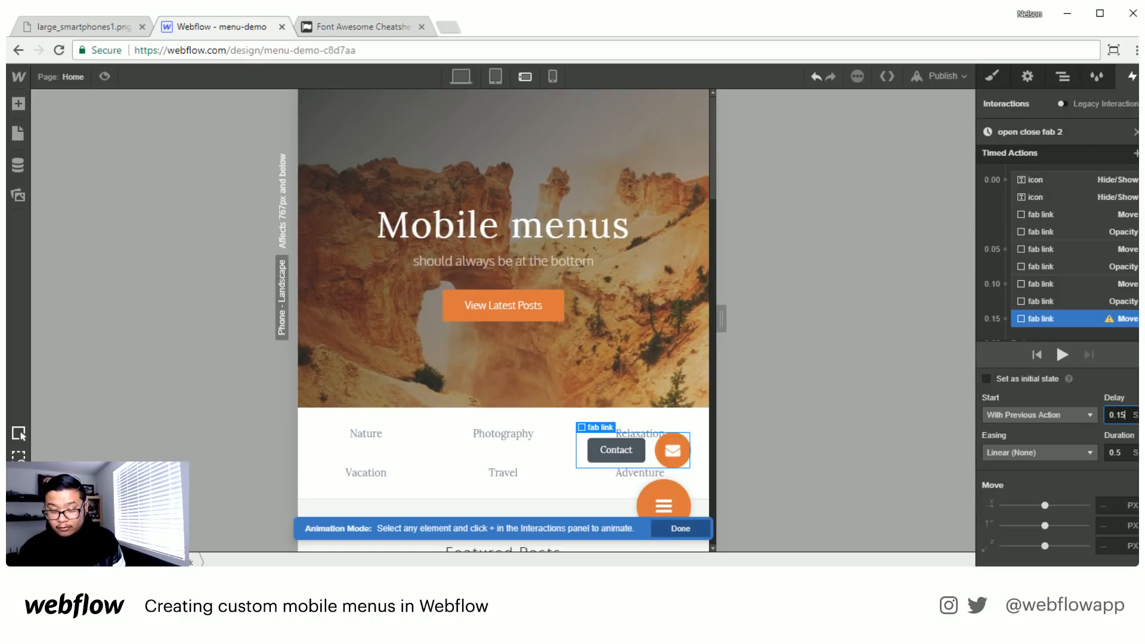
left_click(1123, 525)
type("5")
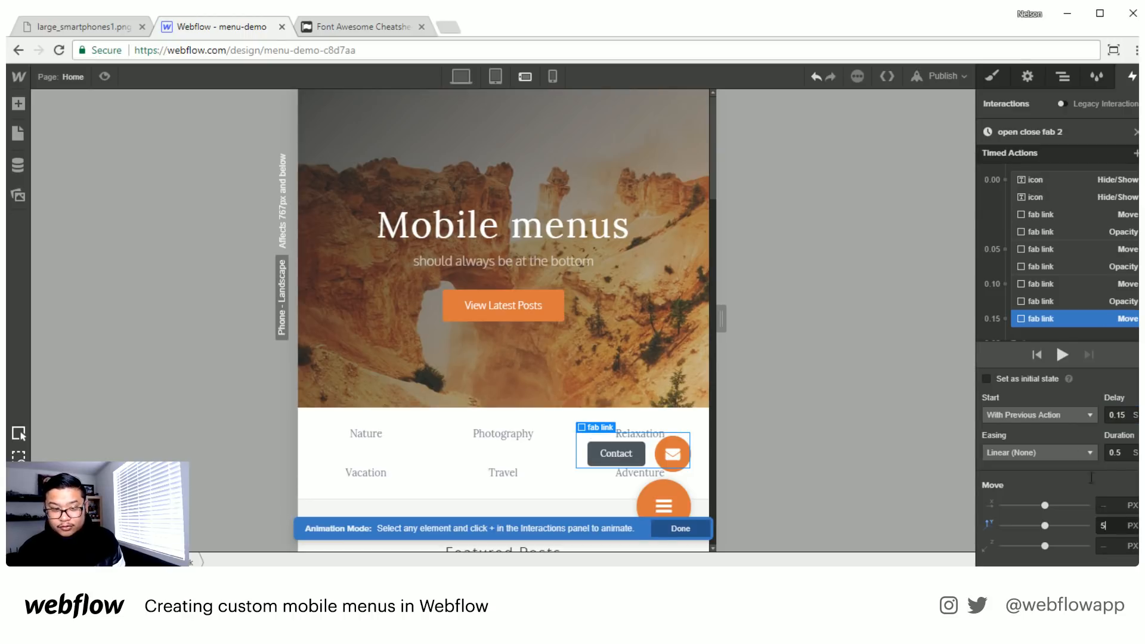
- Add a 0% Opacity action for the Contact fab link, placed with its Move action at 0.15 s
left_click(1137, 154)
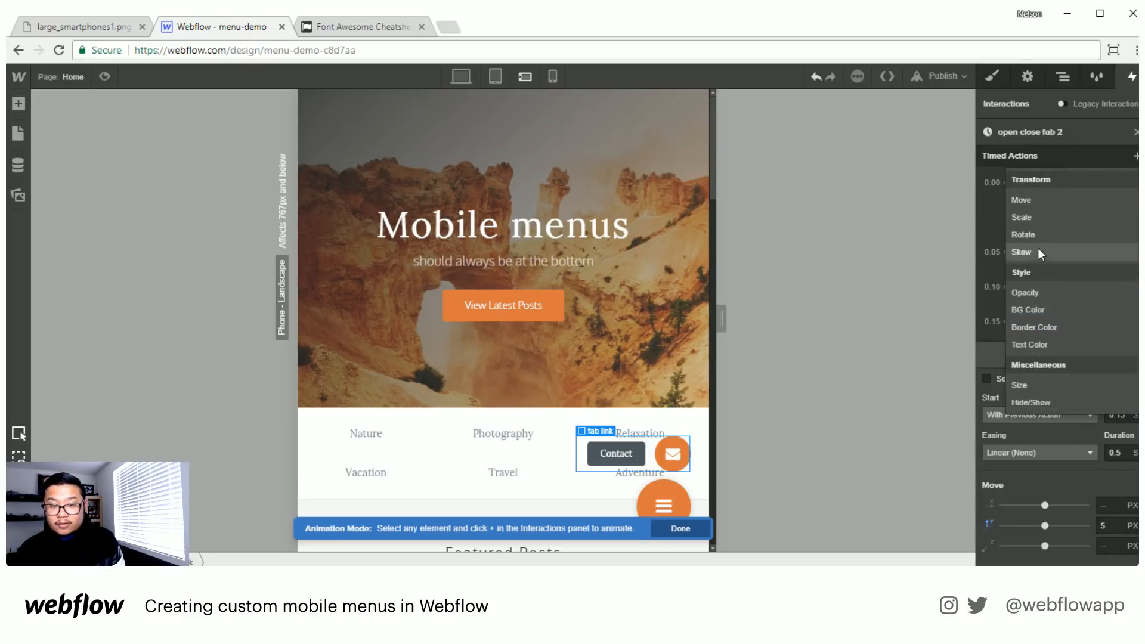
left_click(1041, 293)
left_click_drag(1072, 302, 1107, 289)
left_click(1114, 505)
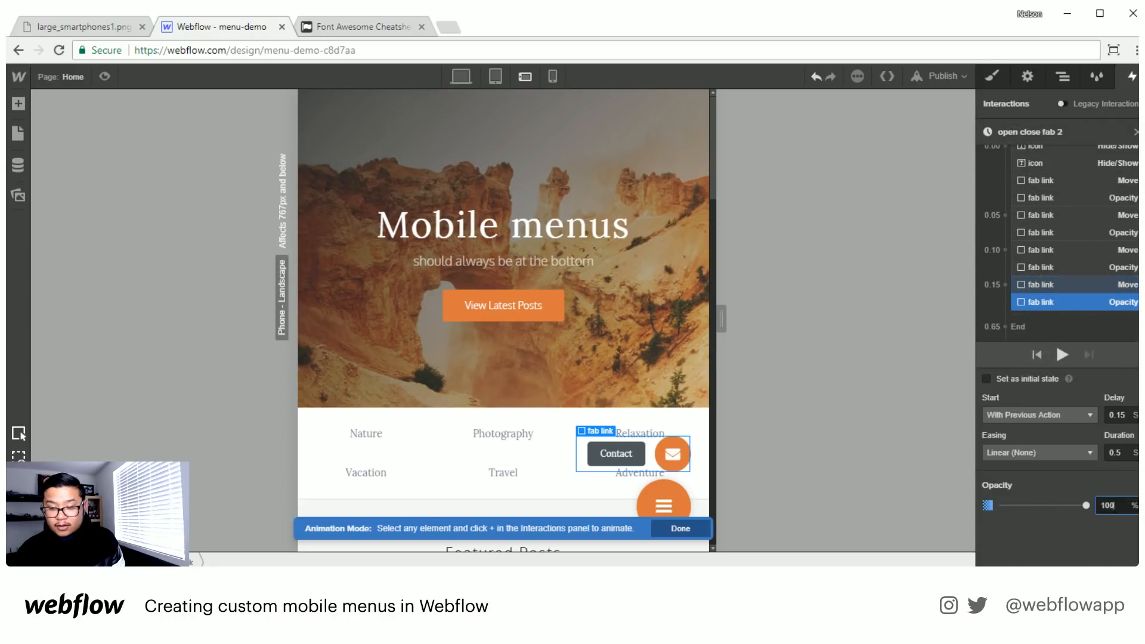
type("0")
key("Return")
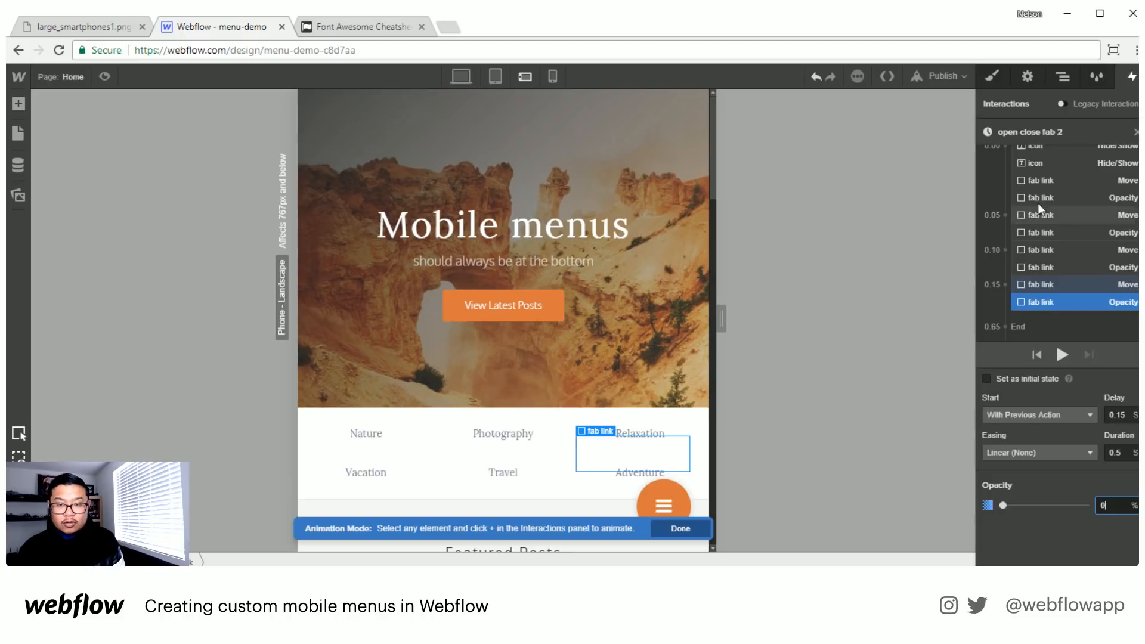
- Test the fab menu's opening and closing animations repeatedly in page preview, and return to editing
scroll(1041, 209, "up", 1)
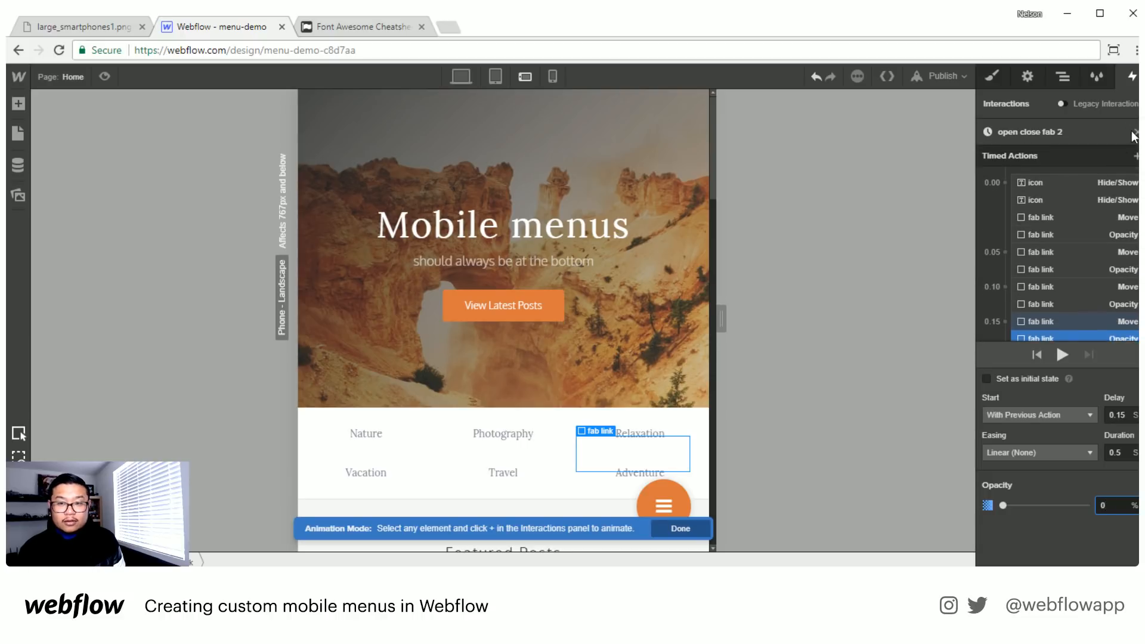
left_click(106, 76)
left_click(754, 537)
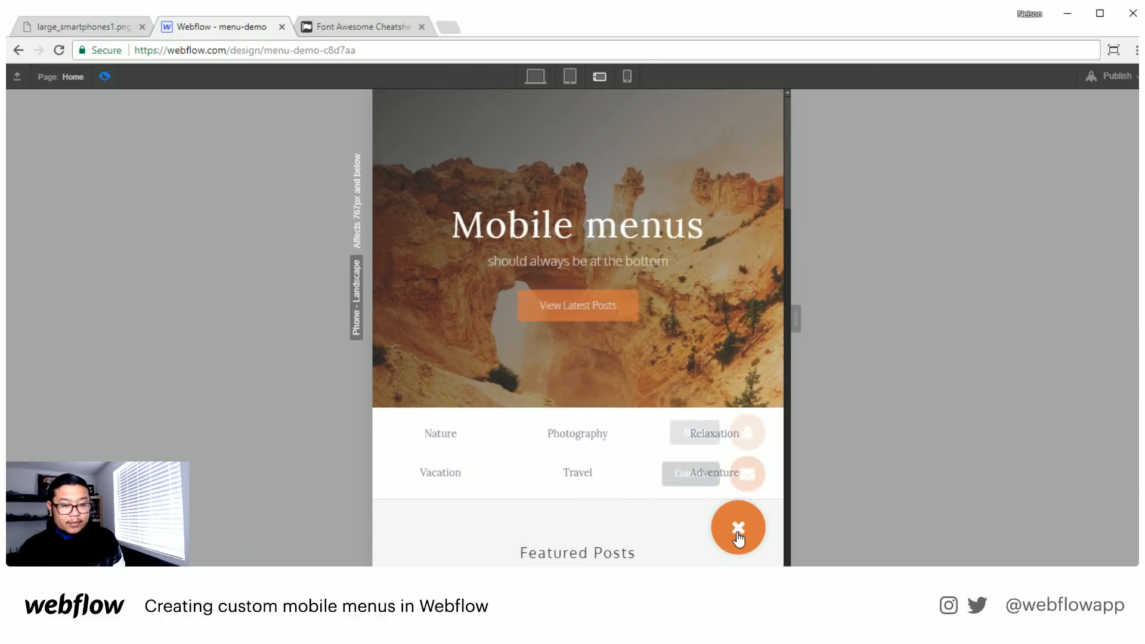
left_click(738, 537)
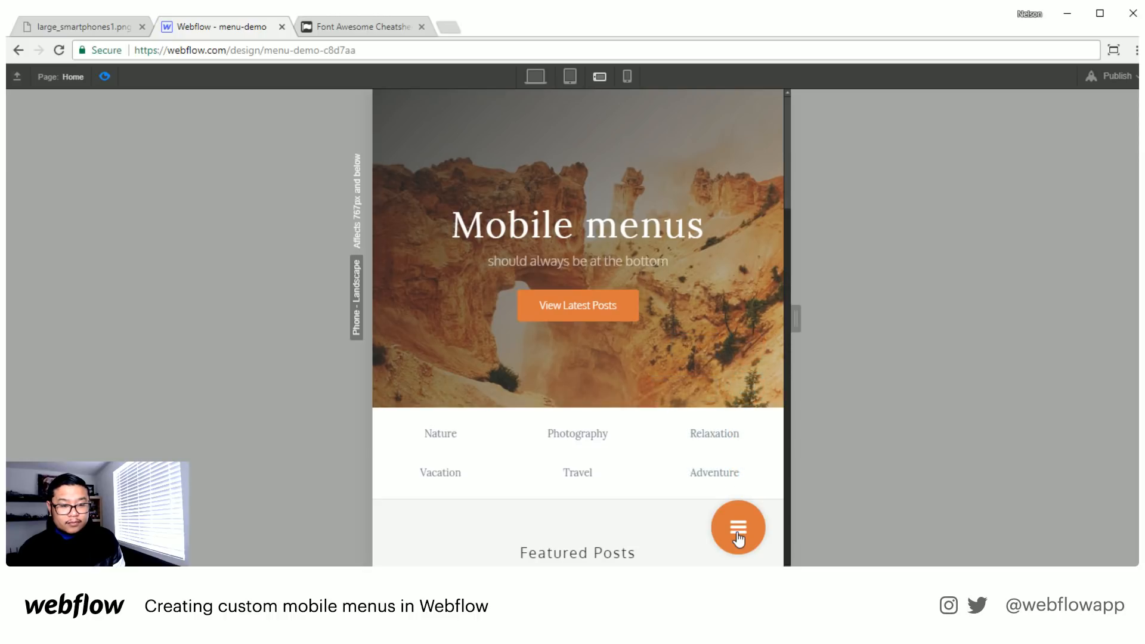
left_click(738, 532)
left_click(738, 531)
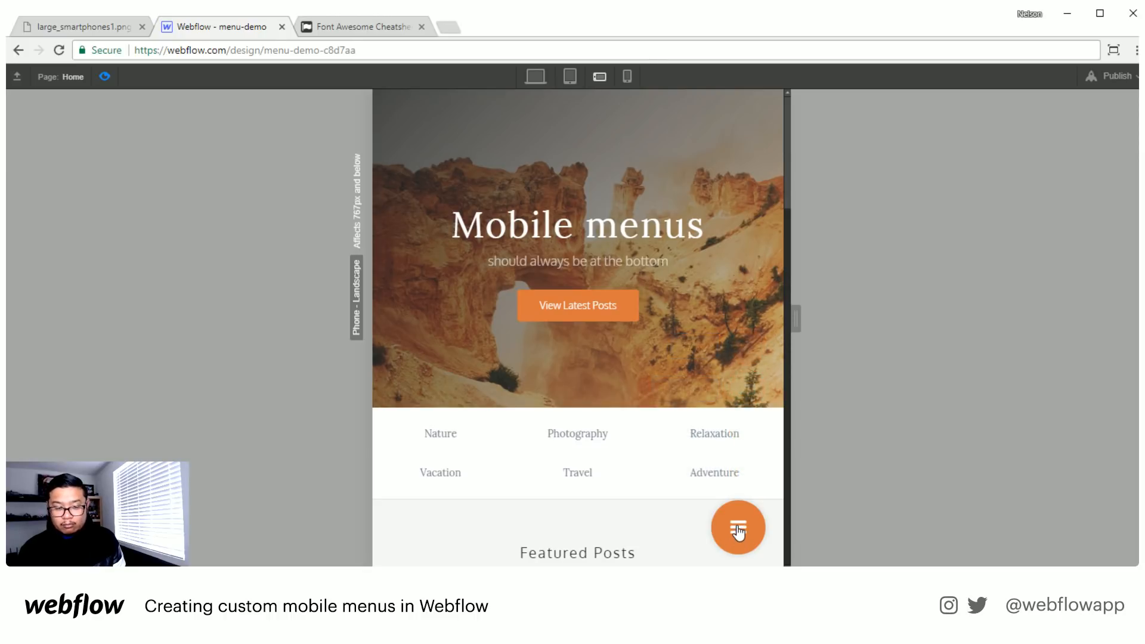
left_click(738, 531)
left_click(738, 530)
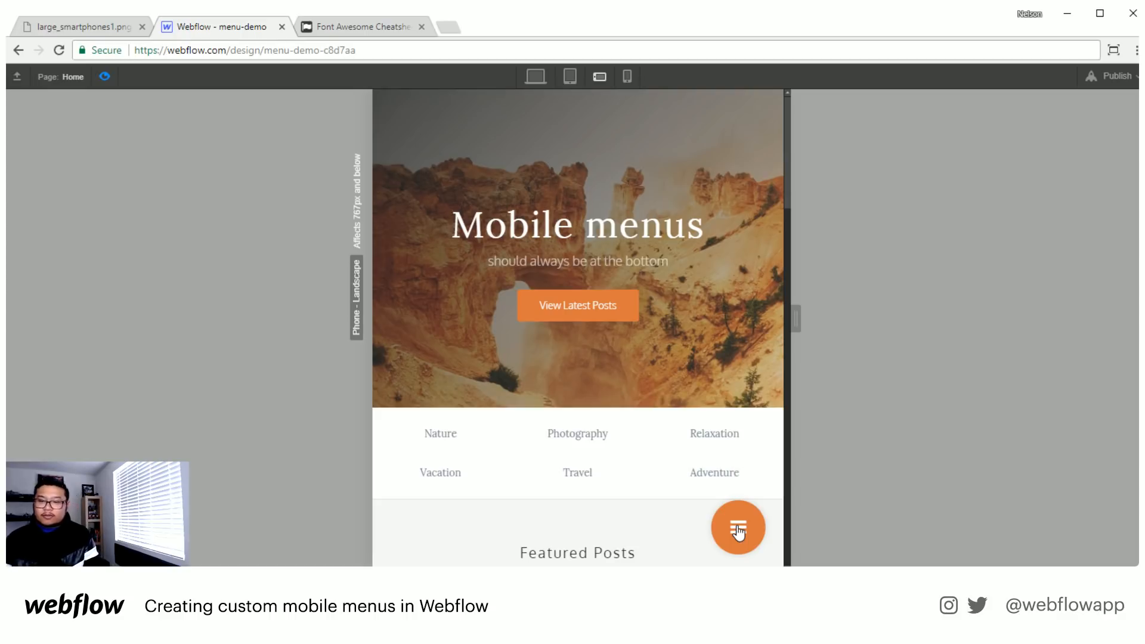
left_click(738, 529)
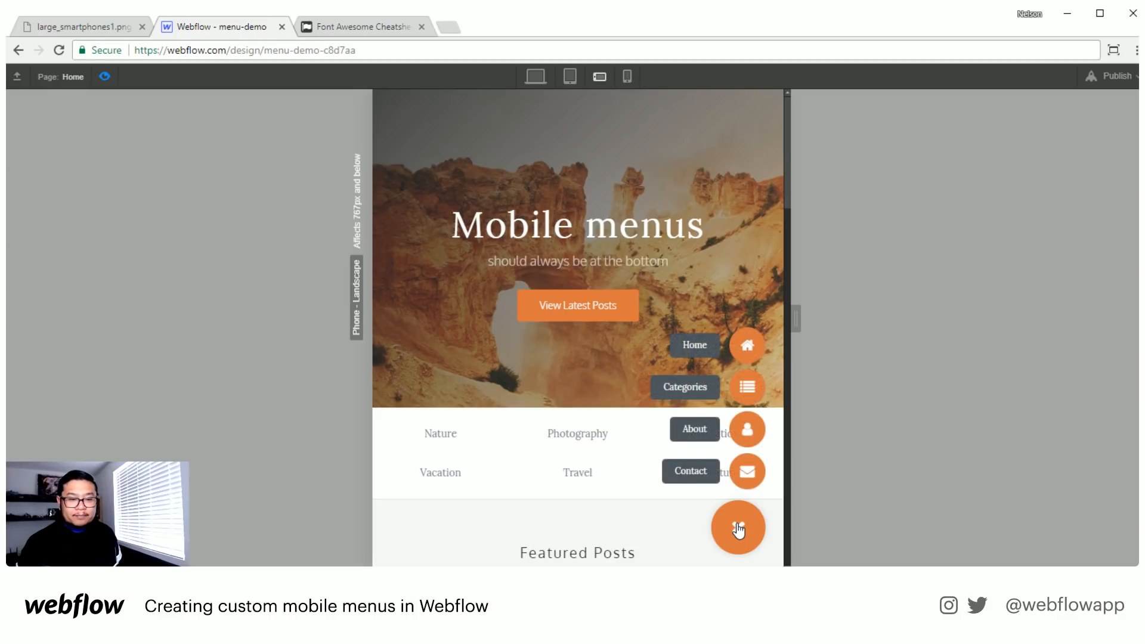
left_click(739, 529)
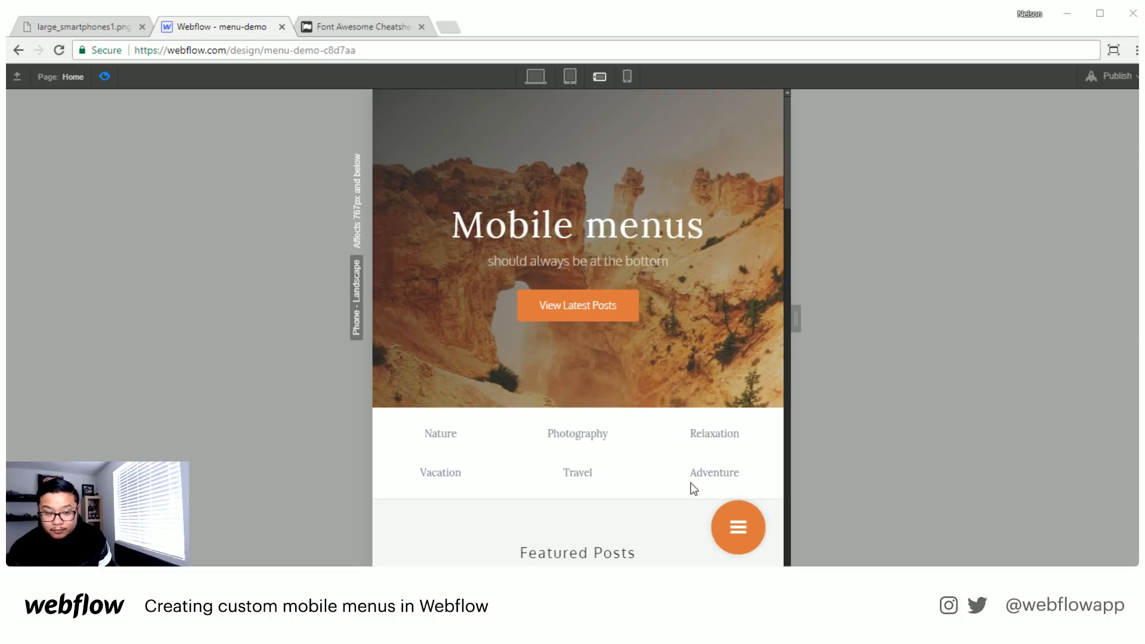
left_click(737, 537)
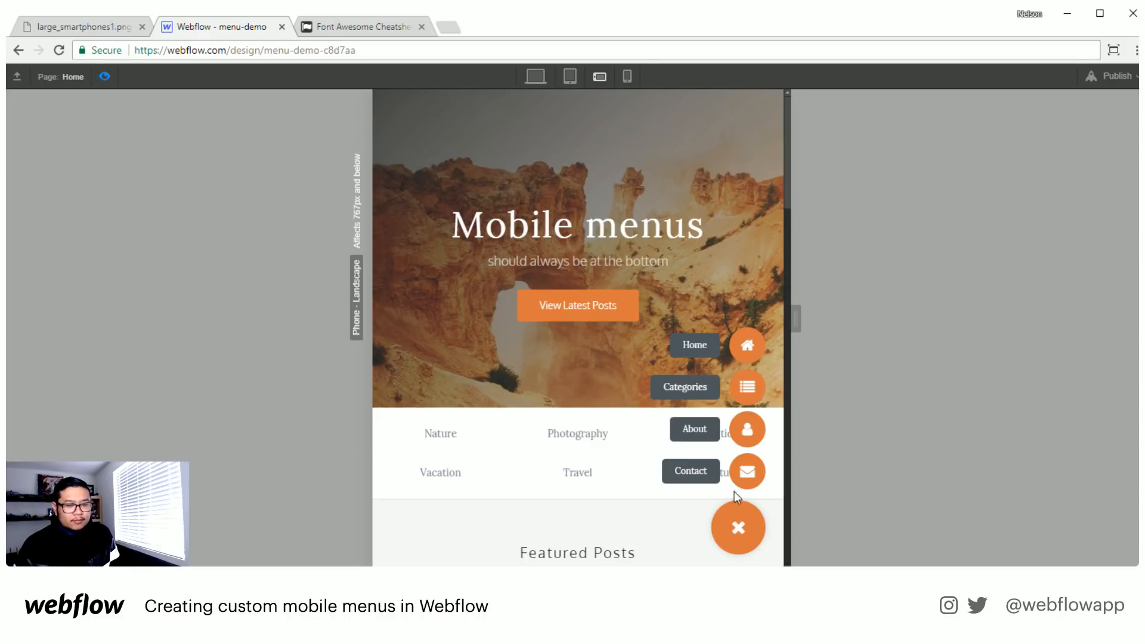
left_click(105, 75)
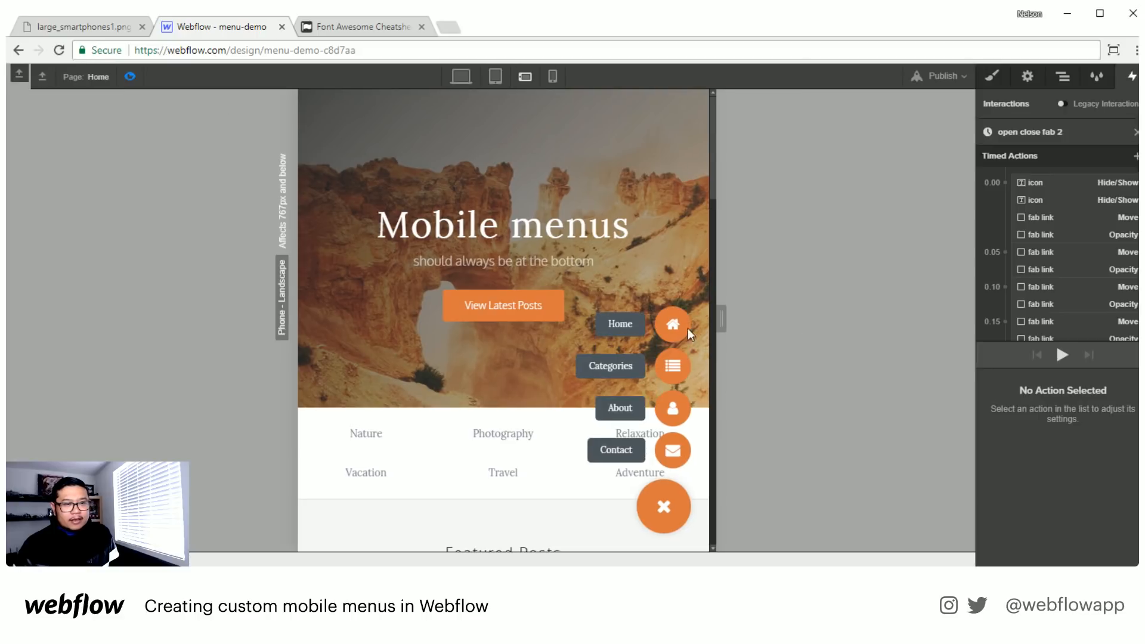
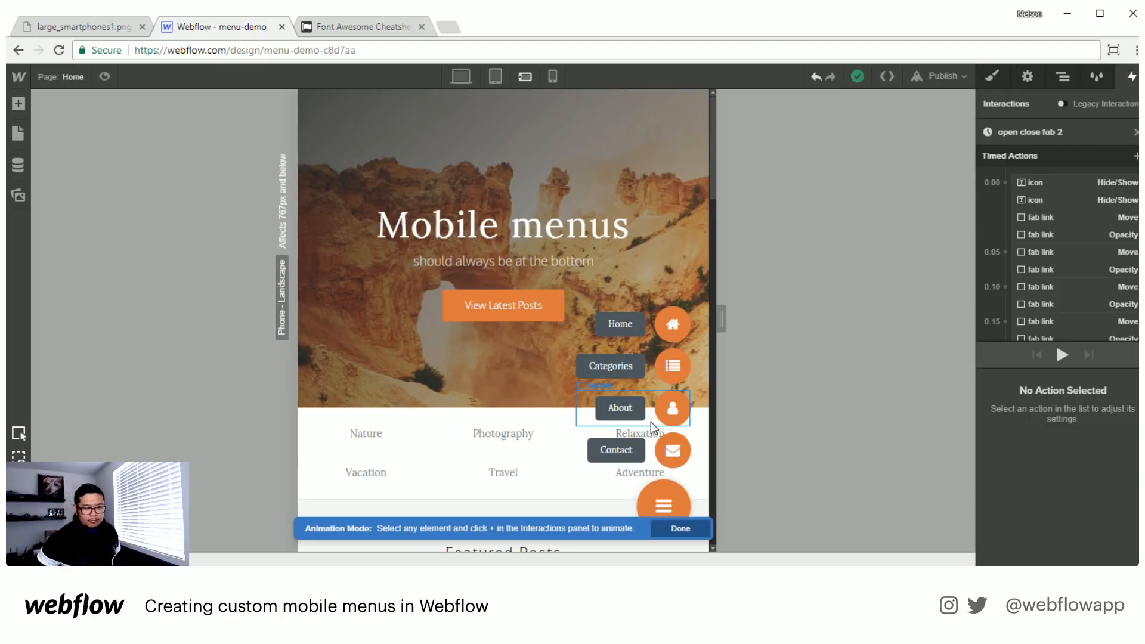
- Open the Categories page and check it in the desktop and tablet views, ending in phone landscape
left_click(50, 72)
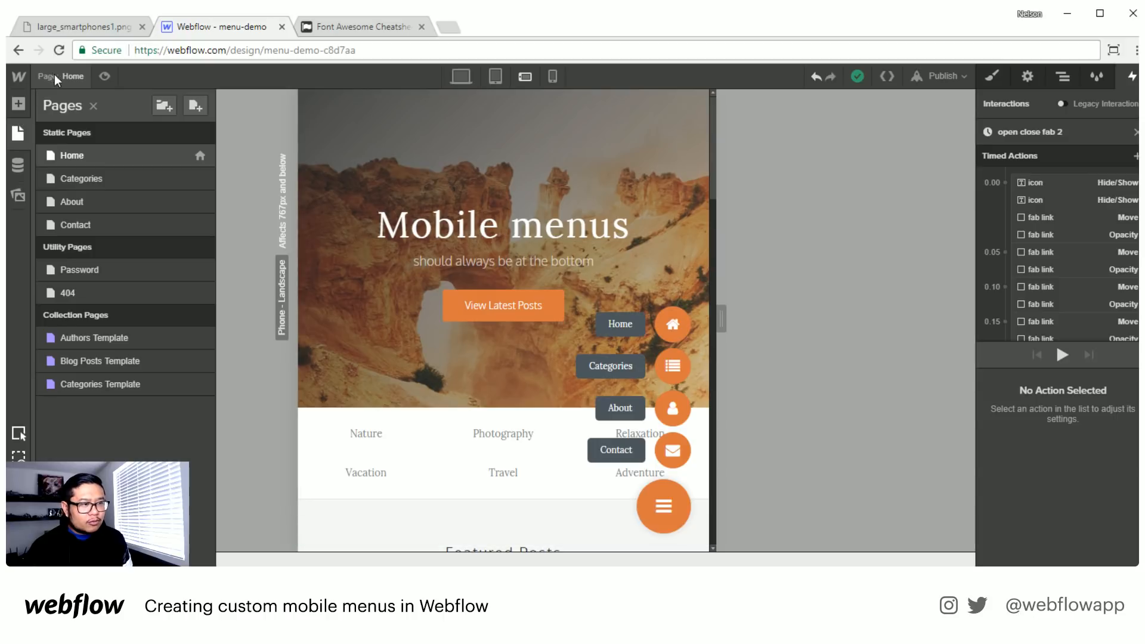
left_click(94, 179)
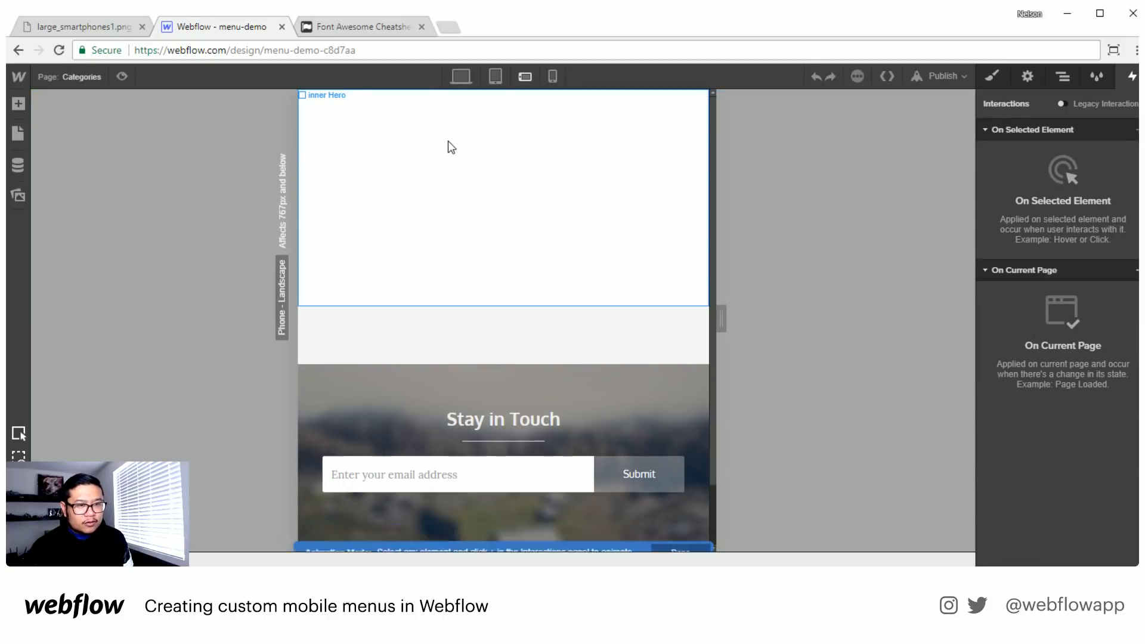
left_click(460, 75)
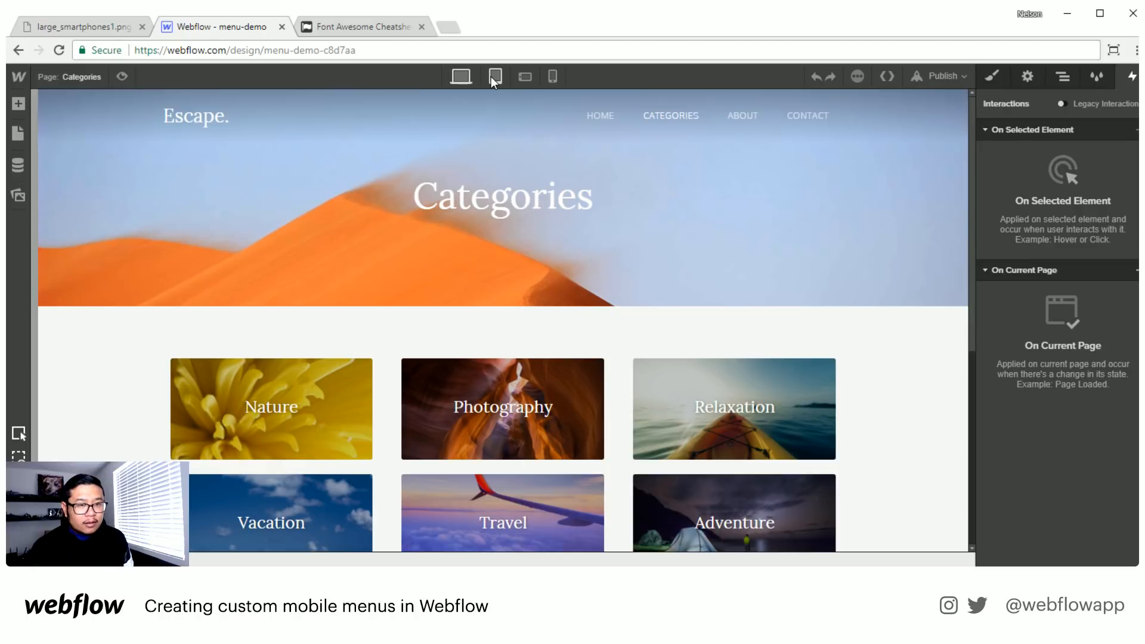
left_click(492, 76)
left_click(524, 78)
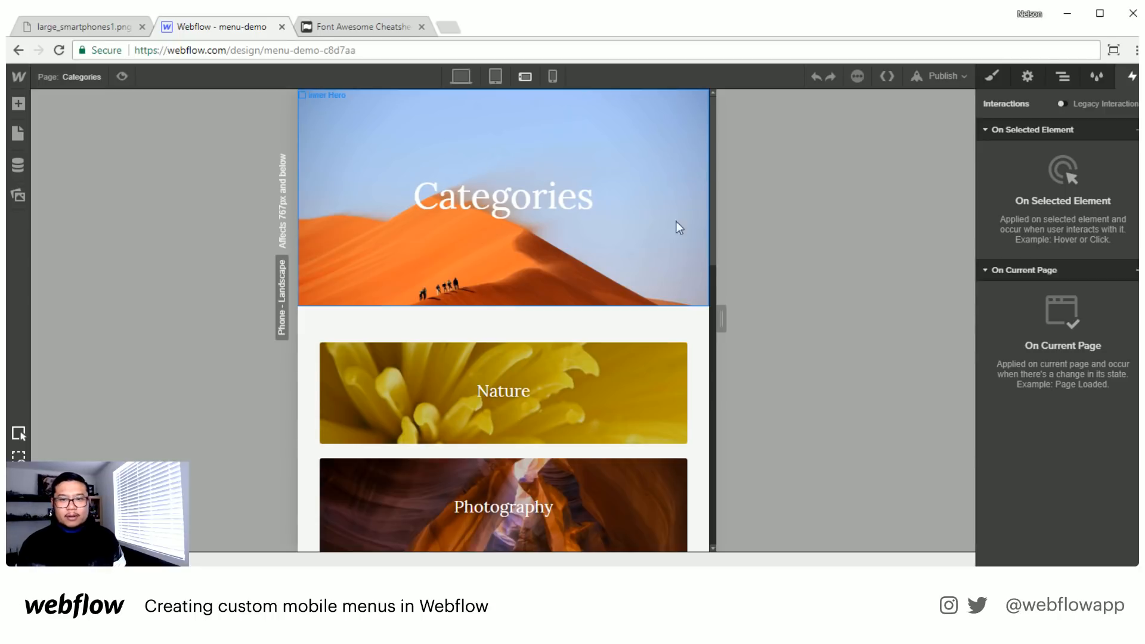
- Add a div block directly inside the Body, above the existing page wrapper div block
left_click(1062, 77)
left_click(1028, 145)
key("a")
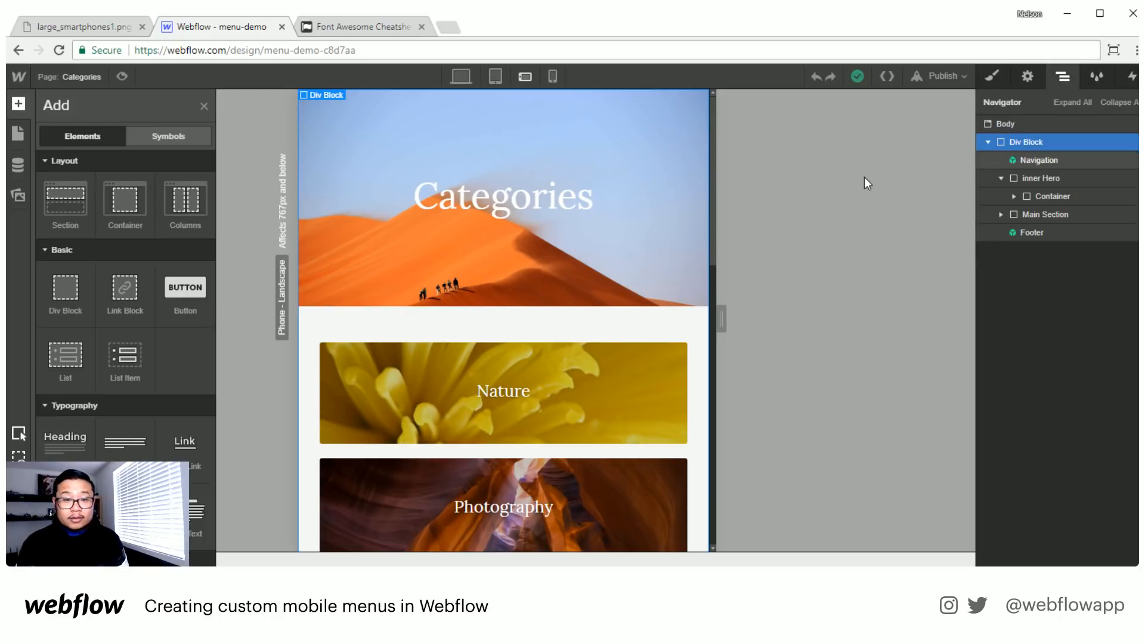
left_click_drag(66, 289, 1061, 140)
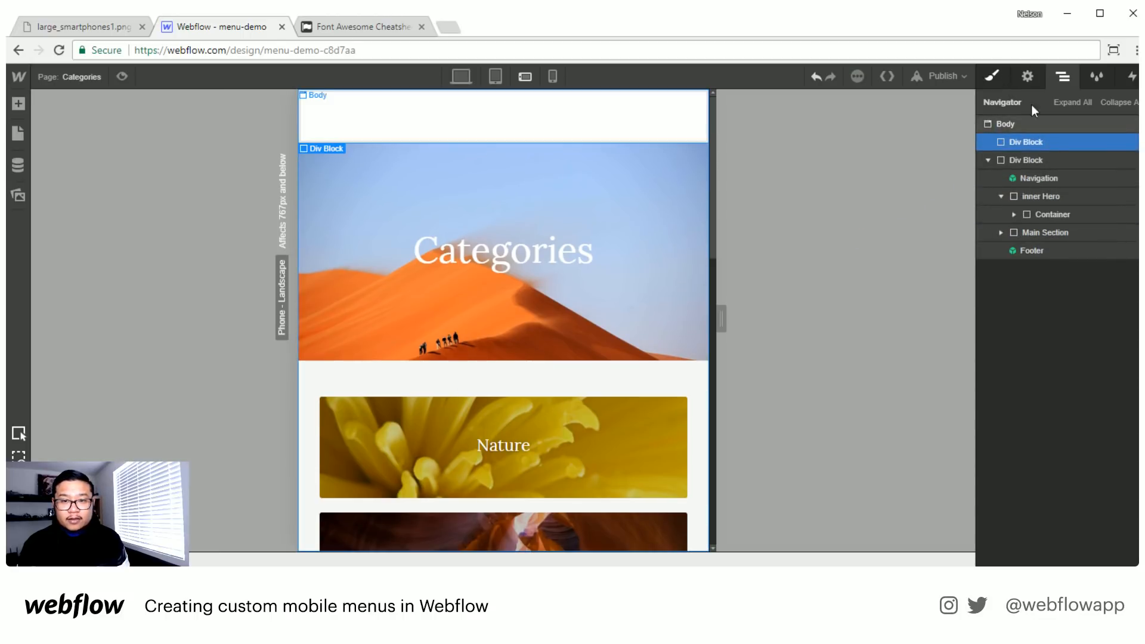
- Give the new div block the class "bottom nav"
key("s")
left_click(1041, 143)
type("bottom l")
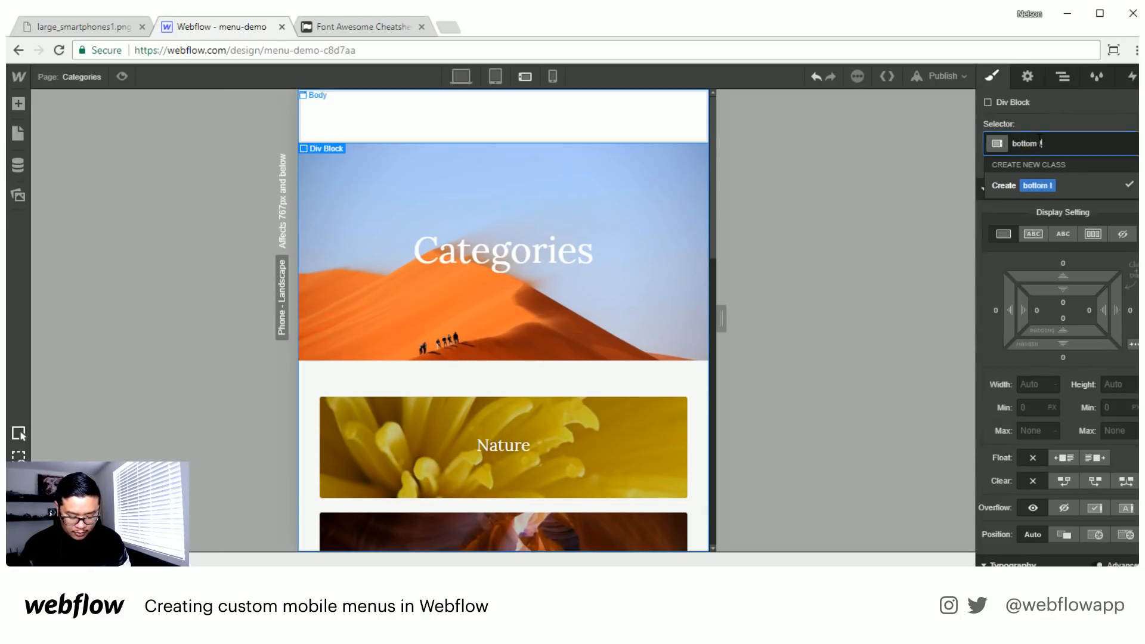
key("BackSpace")
type("toolbar")
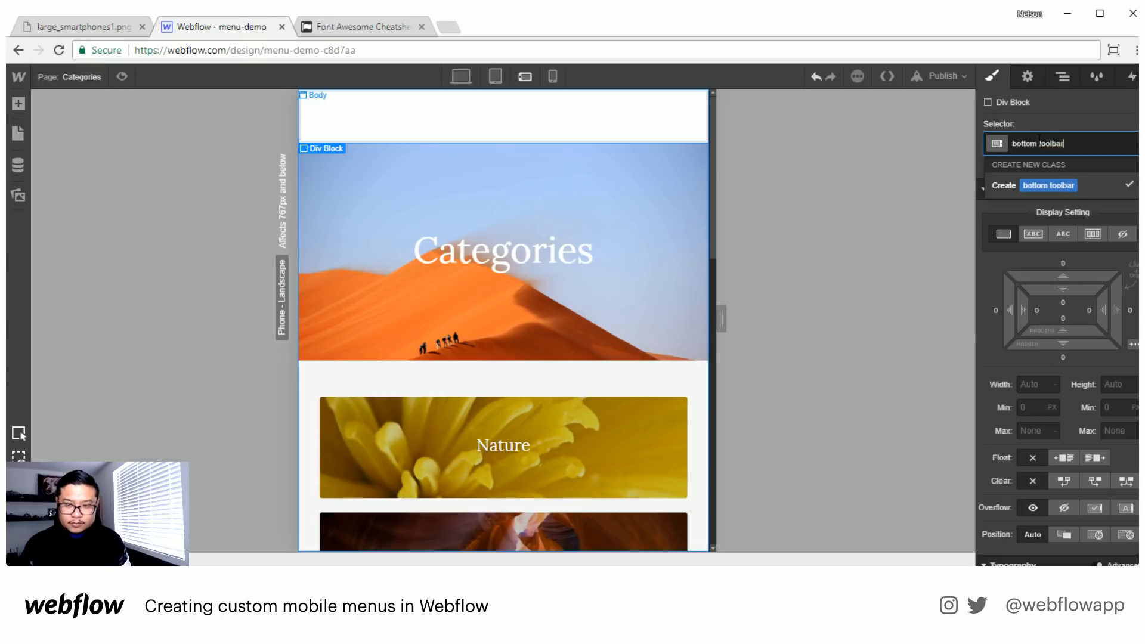
key("BackSpace")
key("BackSpace")
key("BackSpace")
key("BackSpace")
key("BackSpace")
key("BackSpace")
key("BackSpace")
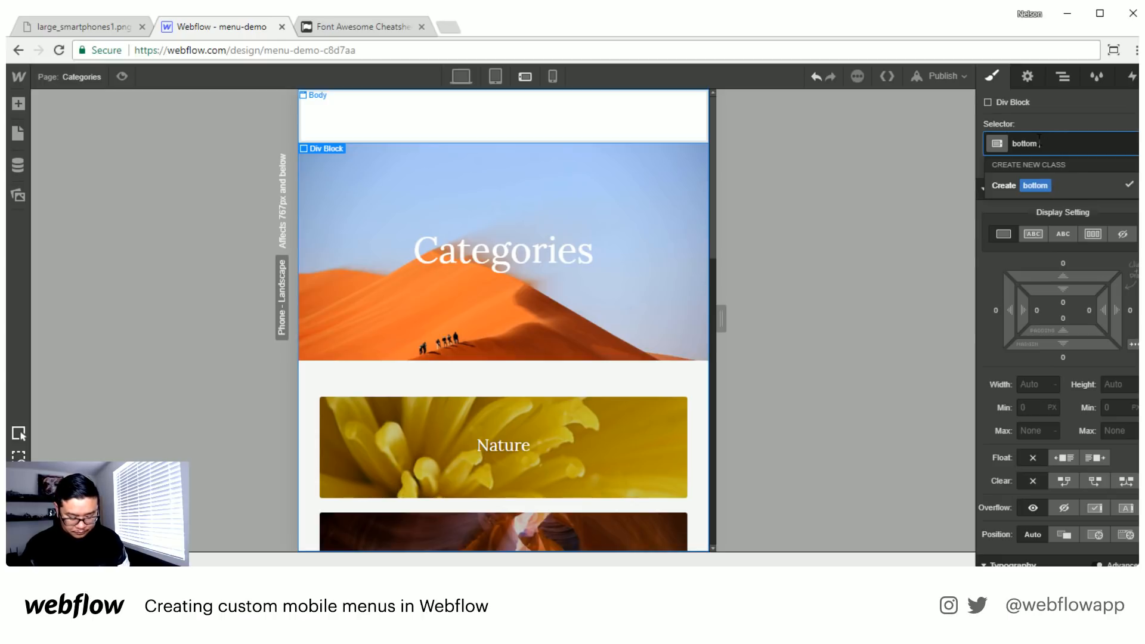
type("nav")
key("Return")
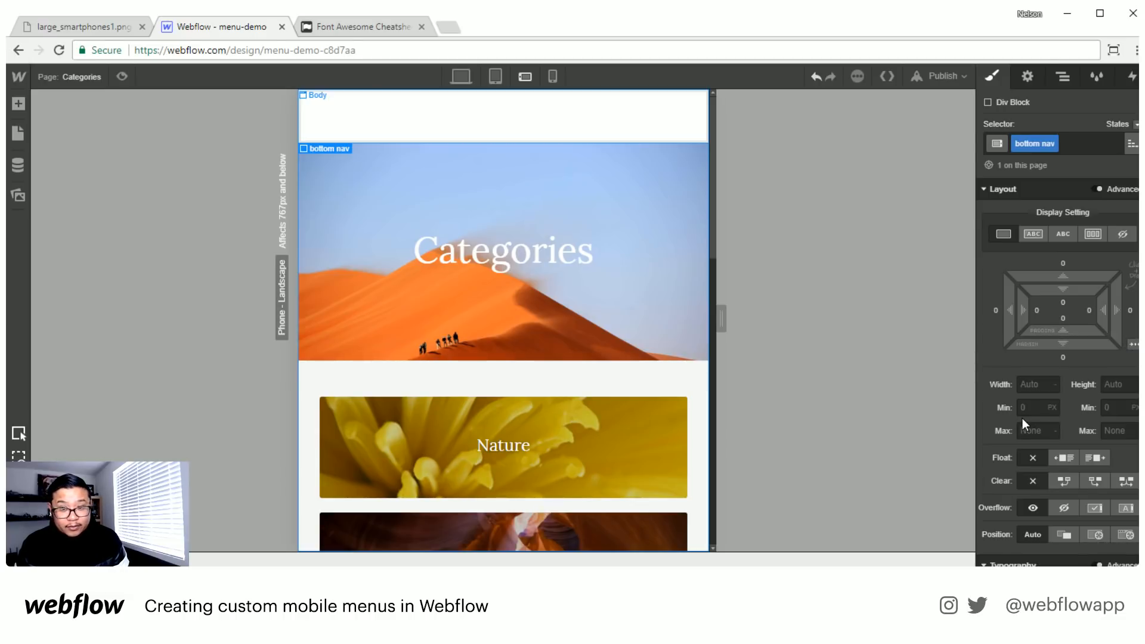
- Give bottom nav a fixed position spanning the full width at the bottom of the page, with a z-index of 9000
left_click(1125, 536)
scroll(1109, 448, "down", 4)
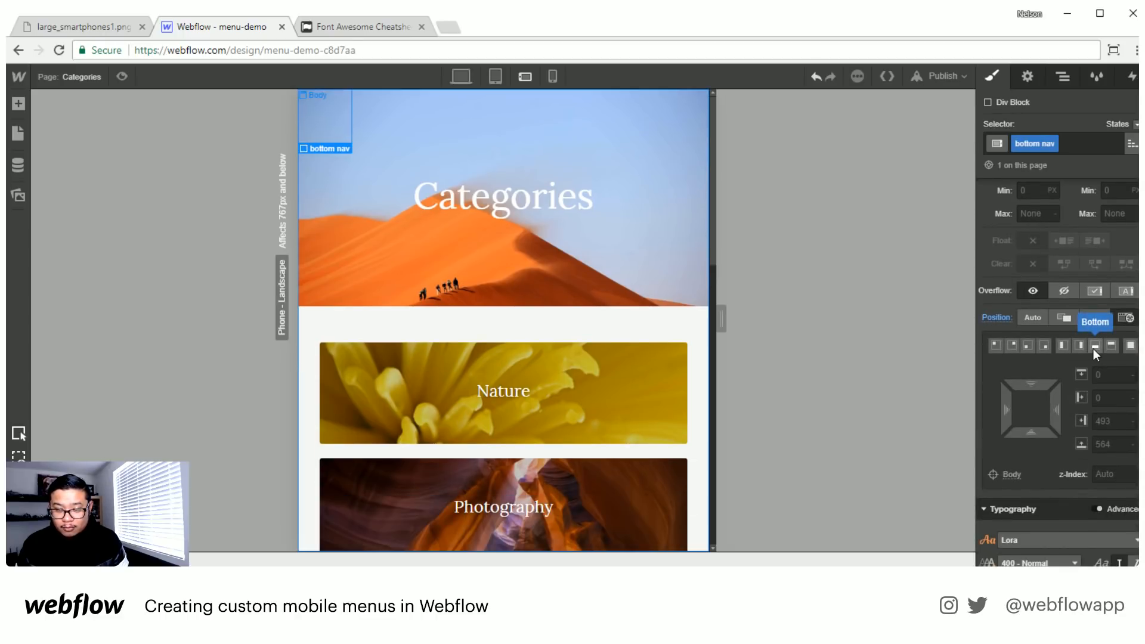
left_click(1093, 349)
left_click(1104, 477)
type("9000")
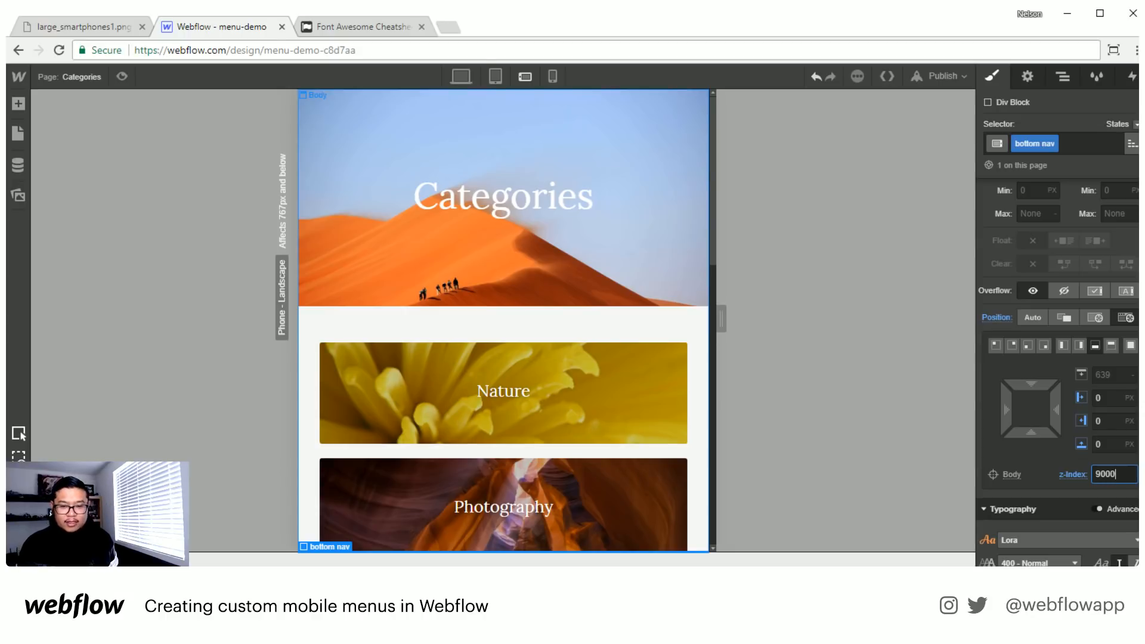
- Set bottom nav's background color to Dark Slate Gray (#243039) and center its text alignment
scroll(1043, 393, "down", 10)
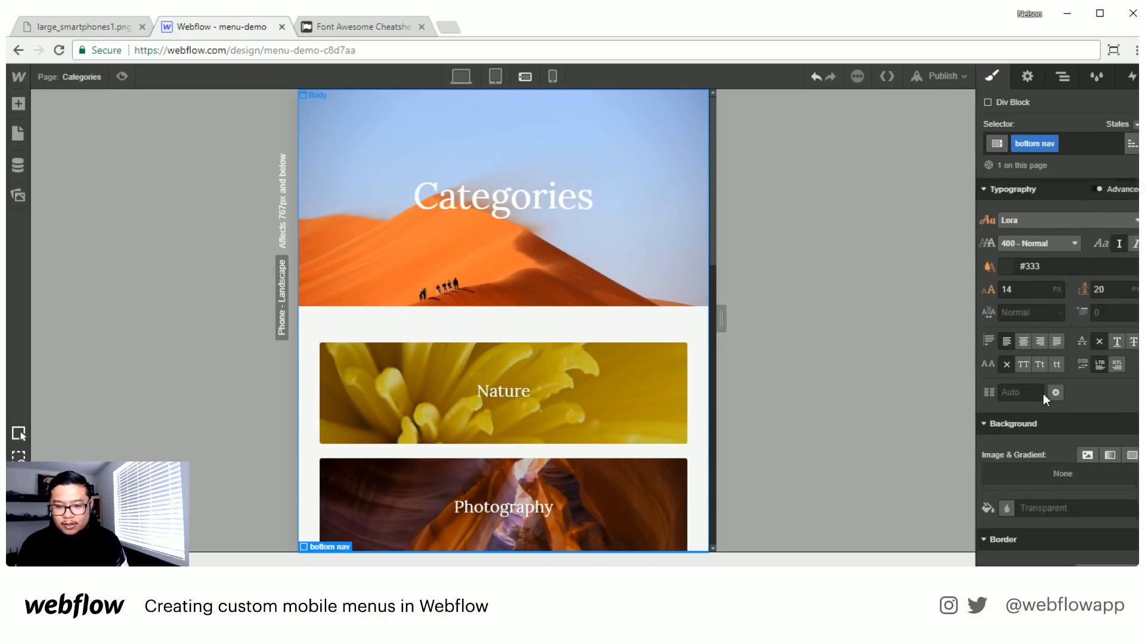
left_click(1005, 322)
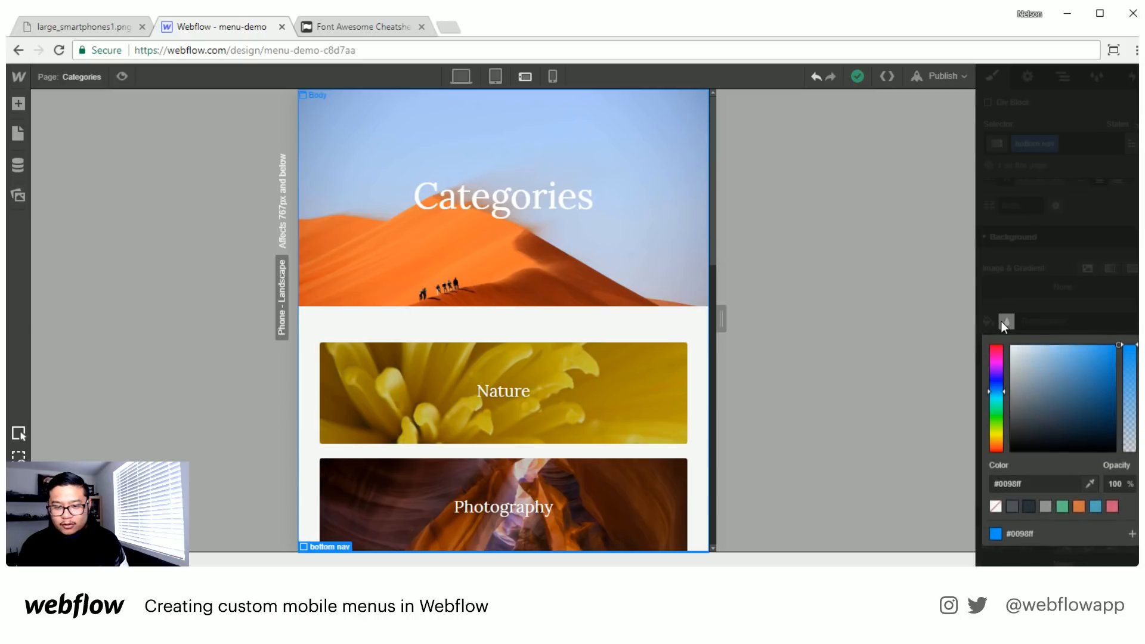
left_click(1033, 509)
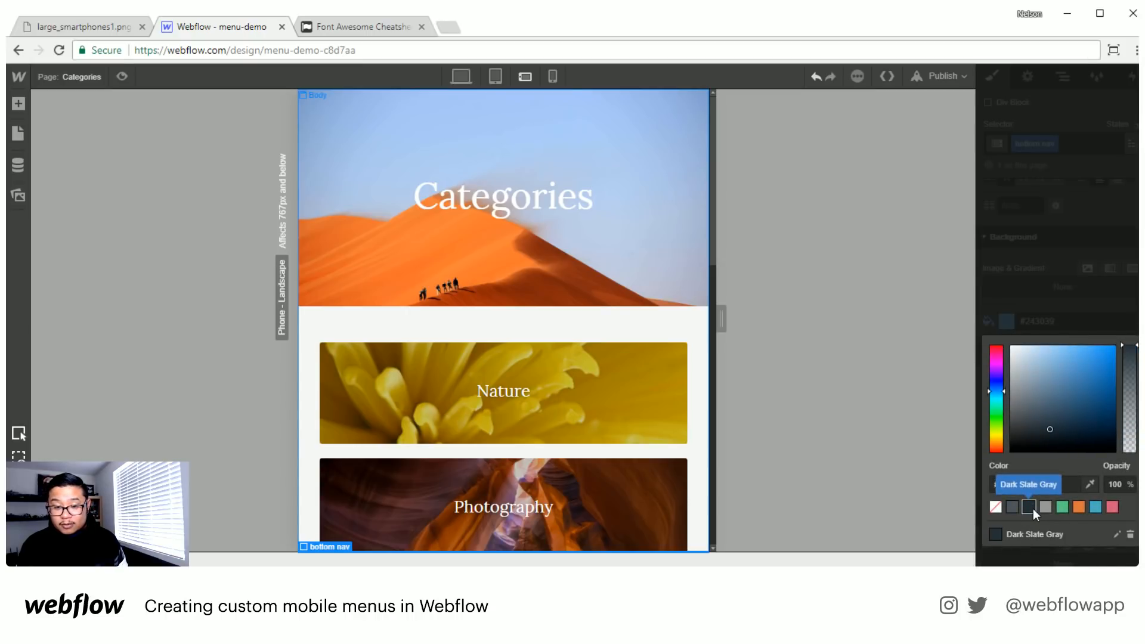
left_click(1076, 241)
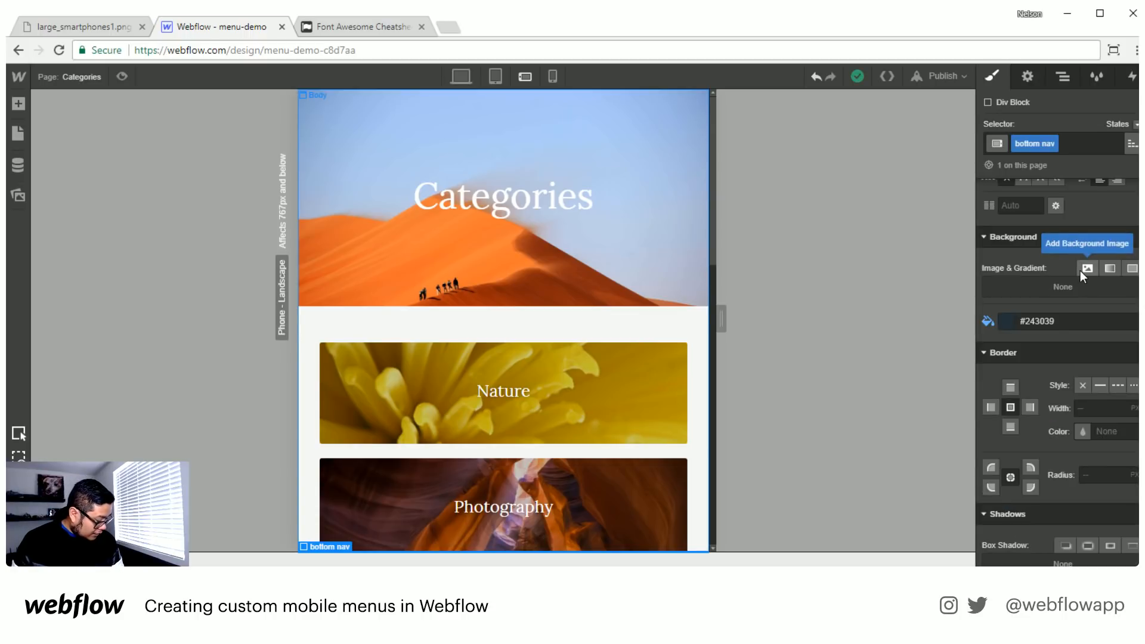
left_click(1067, 77)
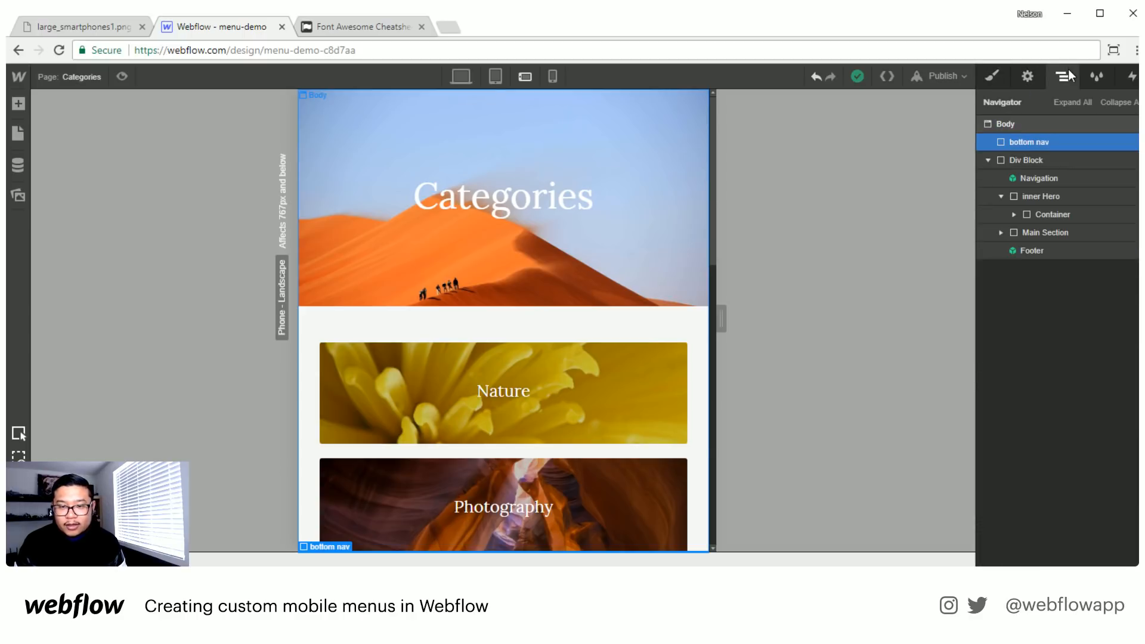
left_click(993, 77)
scroll(1067, 435, "down", 6)
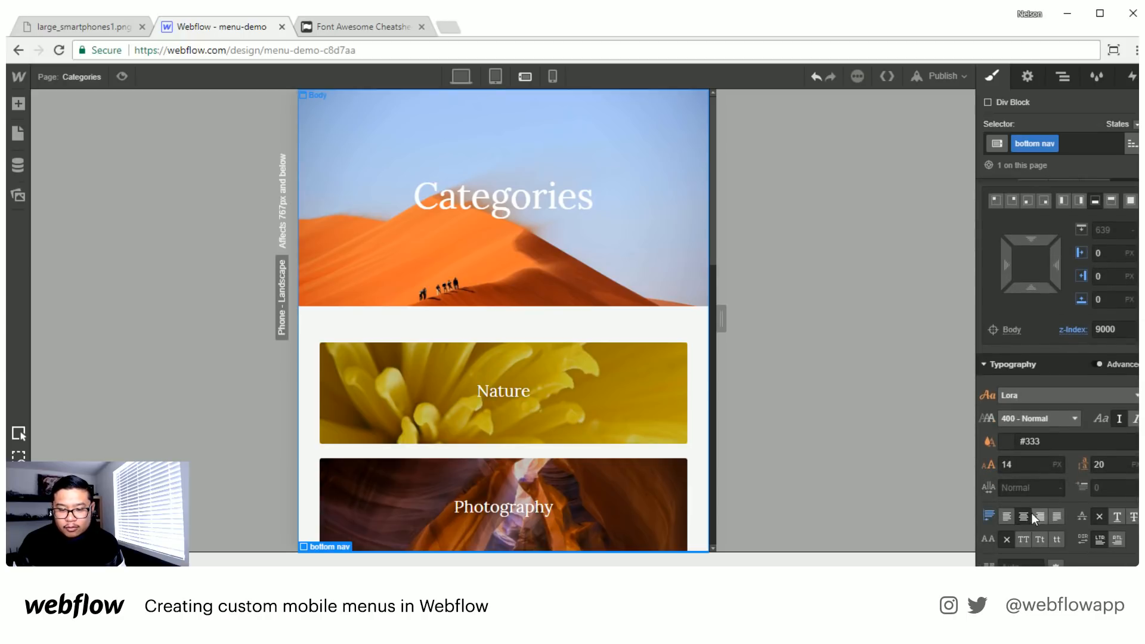
left_click(1063, 78)
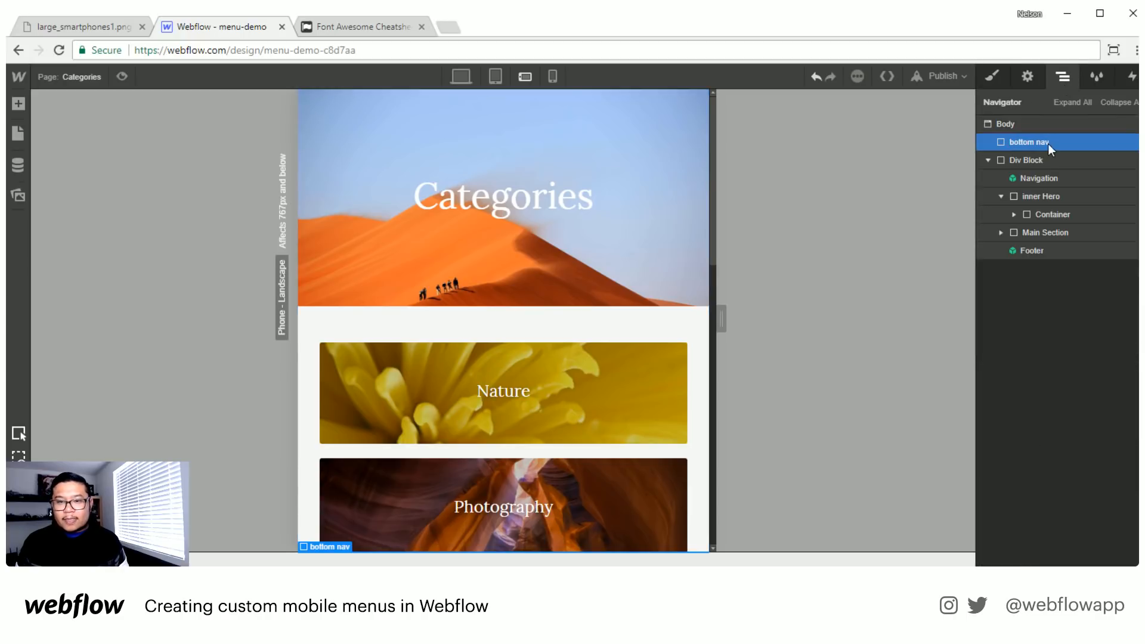
key("a")
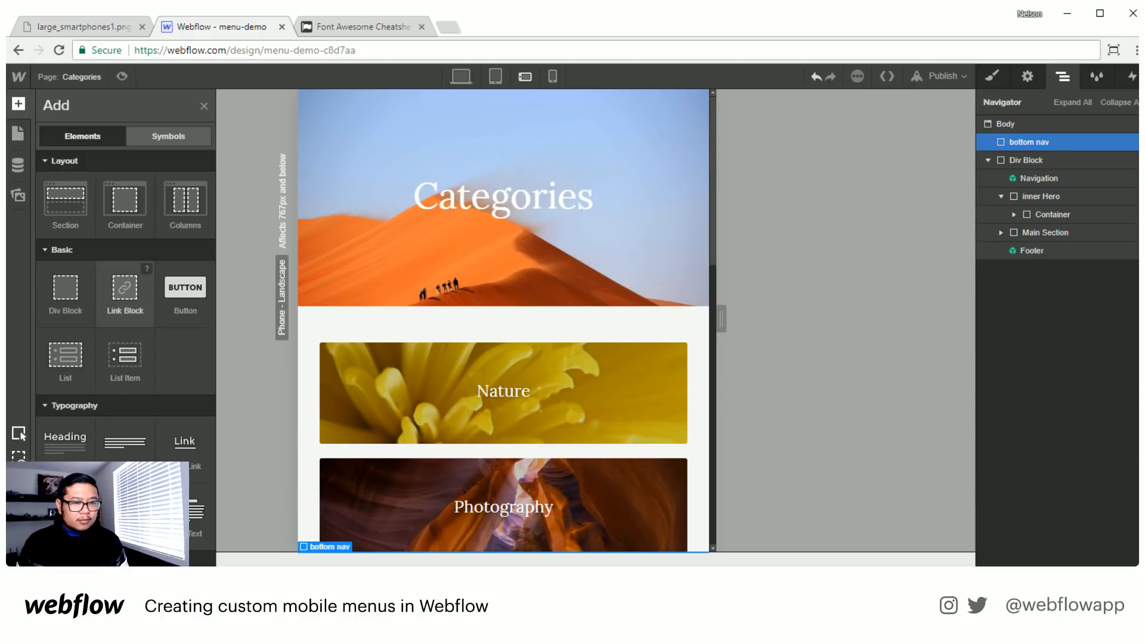
left_click(127, 292)
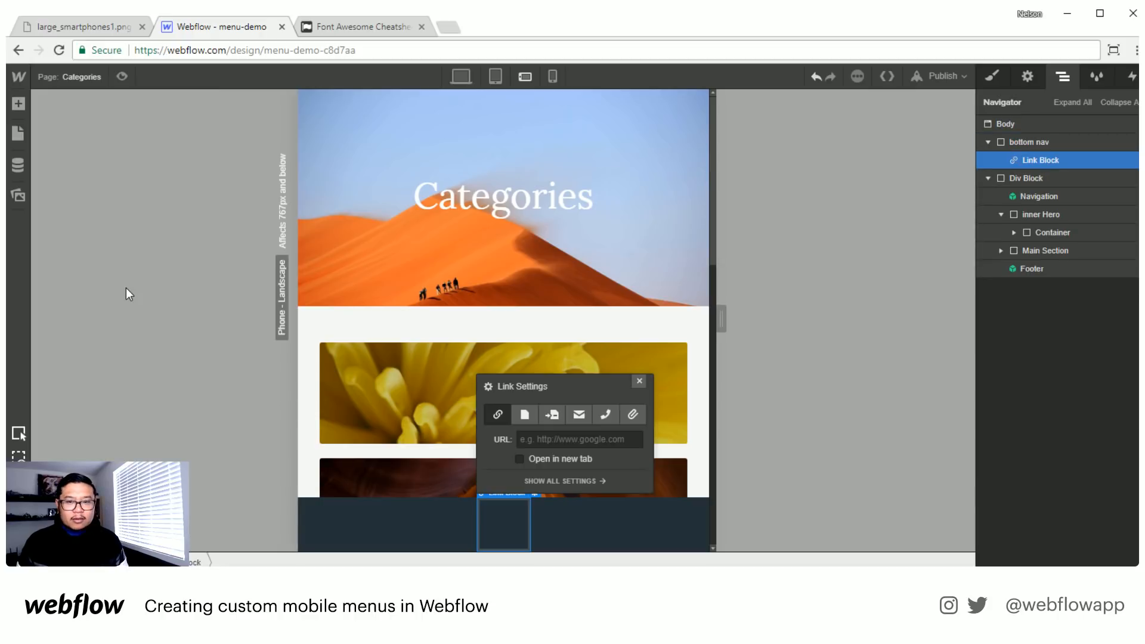
left_click(639, 382)
key("Delete")
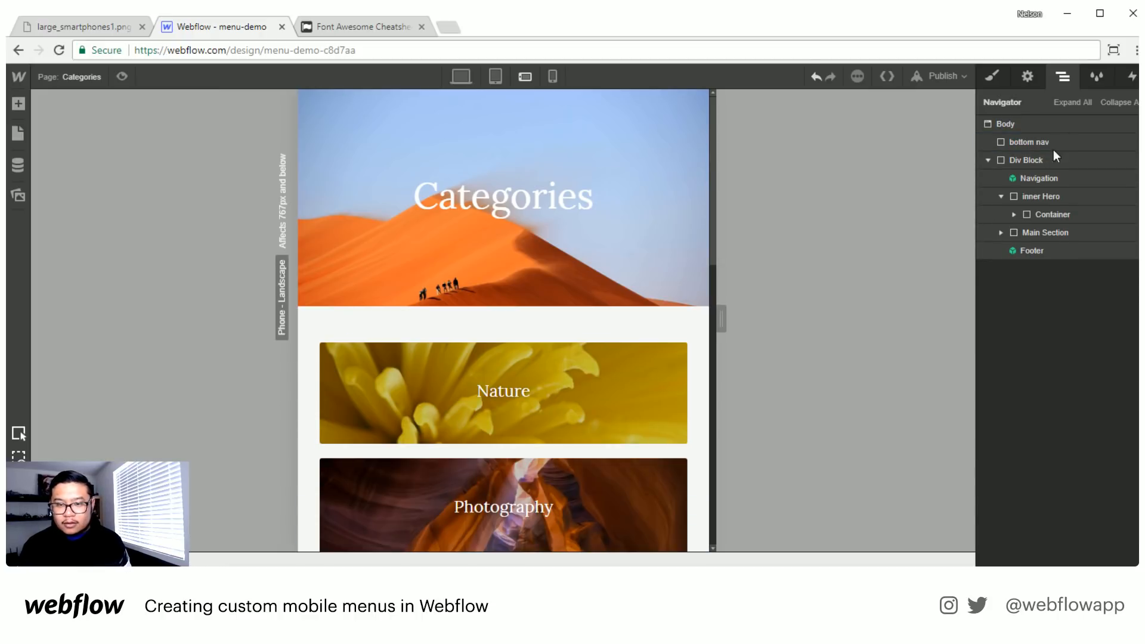
- Add a div block inside bottom nav and give it the class "bottom bump"
left_click(1064, 144)
key("a")
left_click(64, 292)
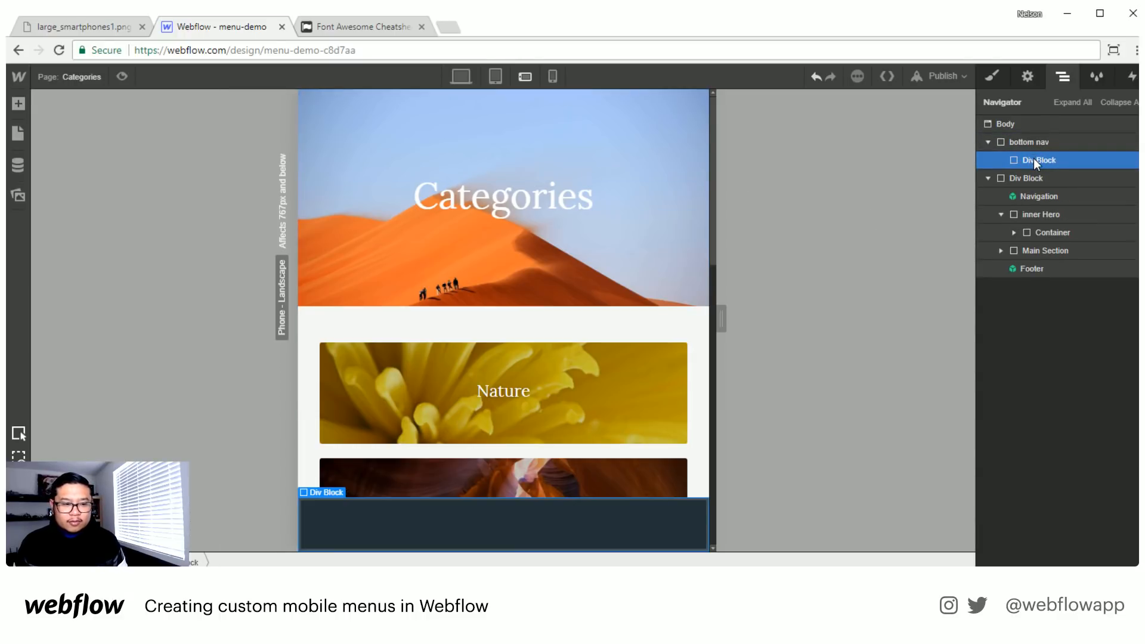
left_click(993, 76)
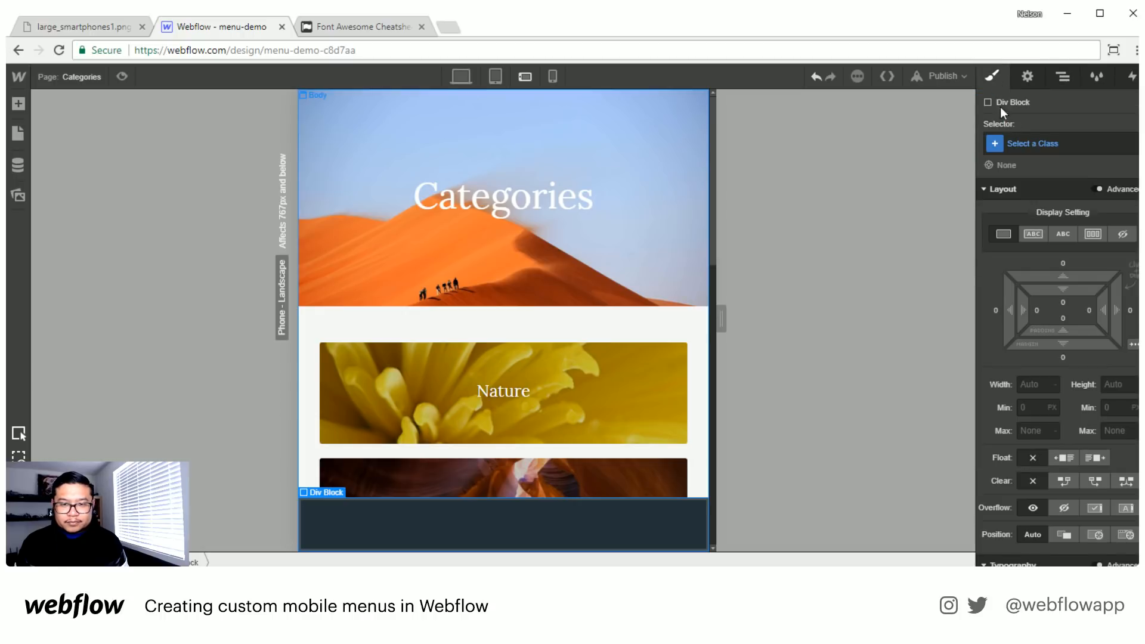
left_click(1043, 144)
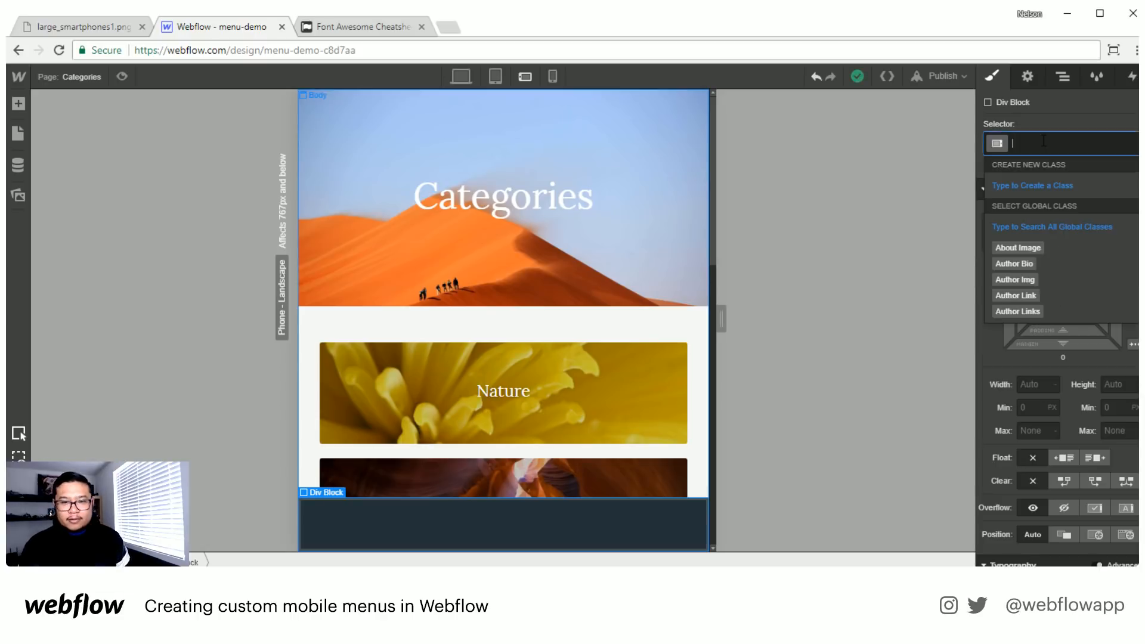
type("bottom bump")
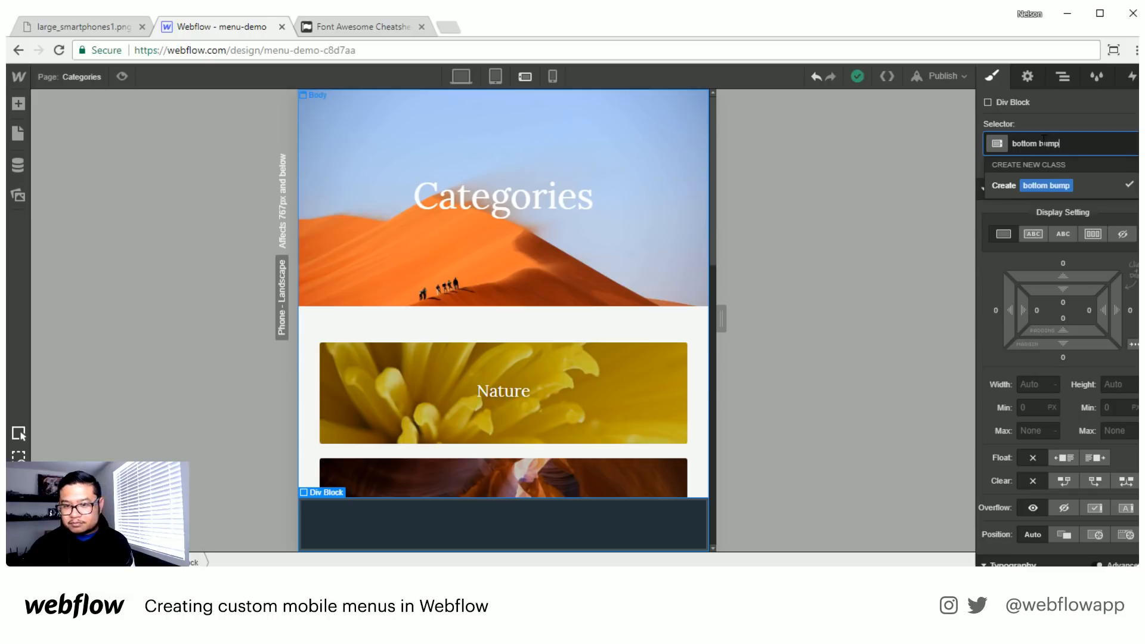
key("Return")
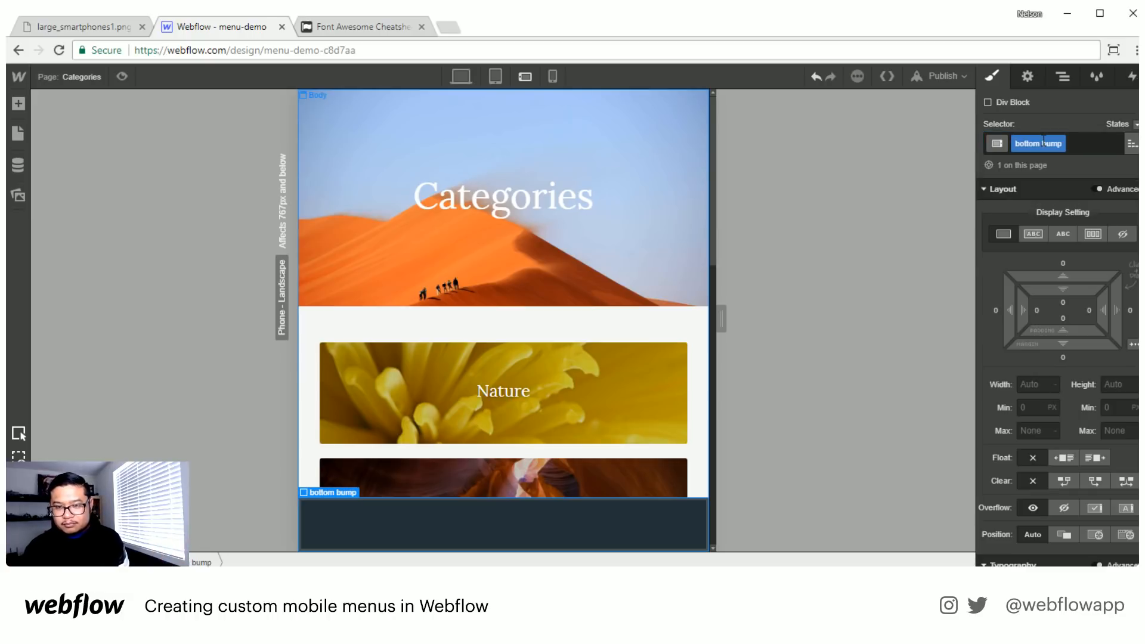
- Rename the class of the div block inside bottom nav to "bottom toggle"
double_click(1052, 143)
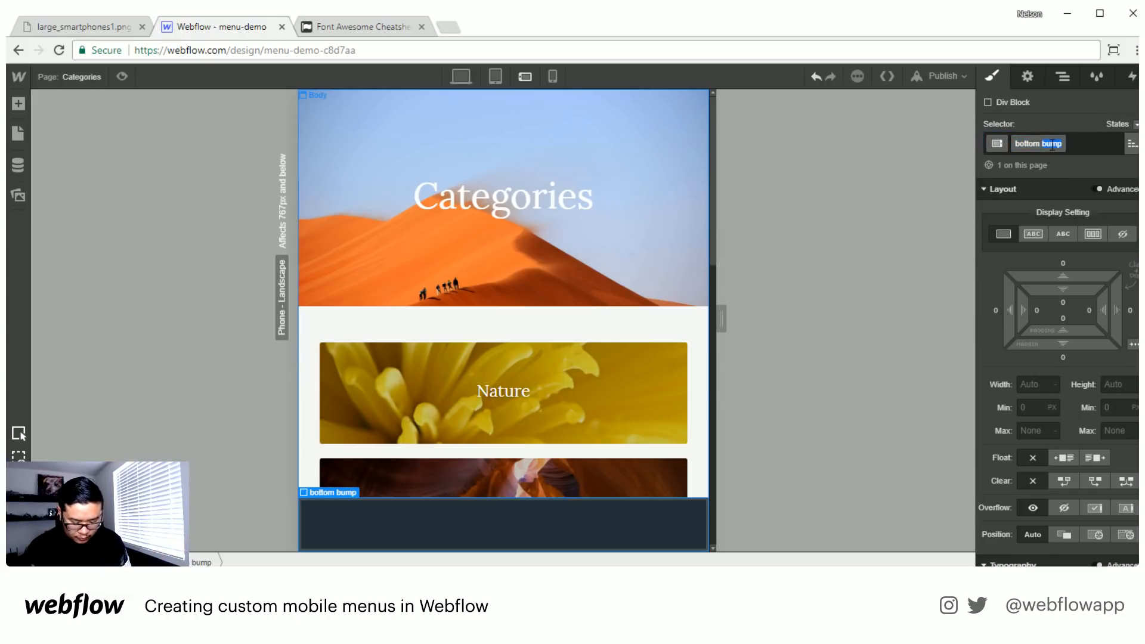
type("toggle")
key("Return")
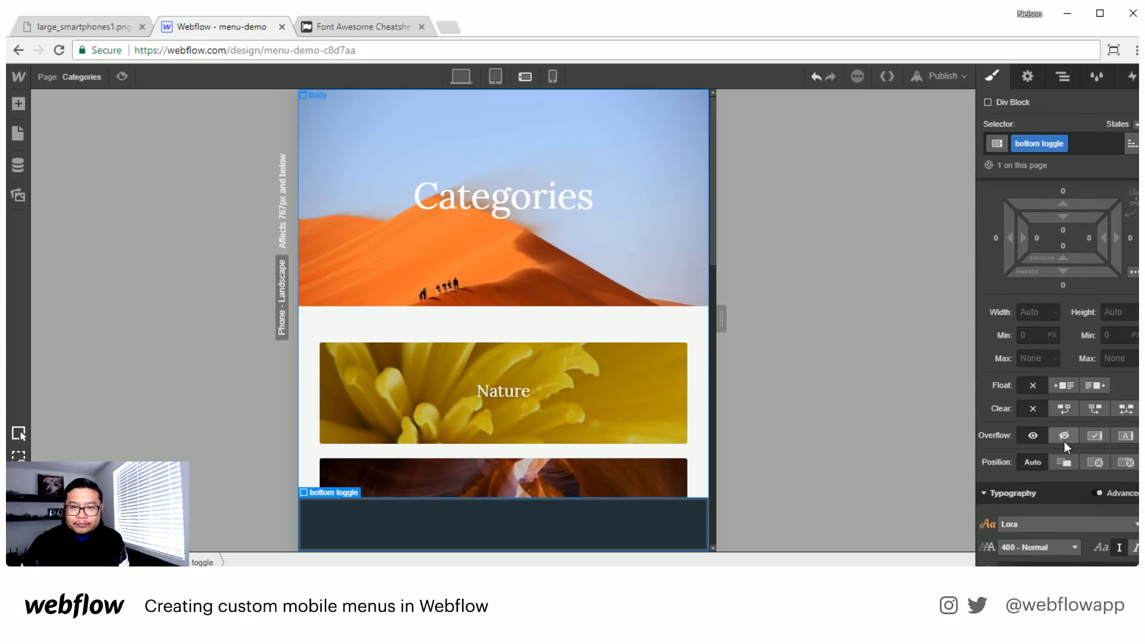
- Set the display of bottom toggle to inline-block
left_click(1061, 78)
left_click(1027, 77)
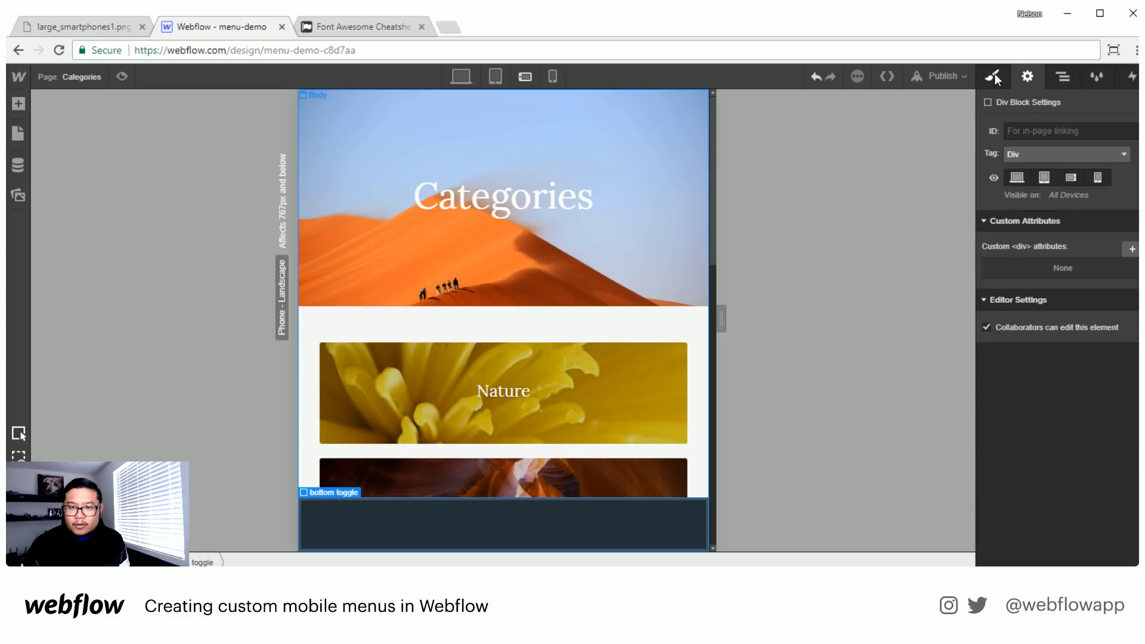
left_click(994, 74)
left_click(1027, 234)
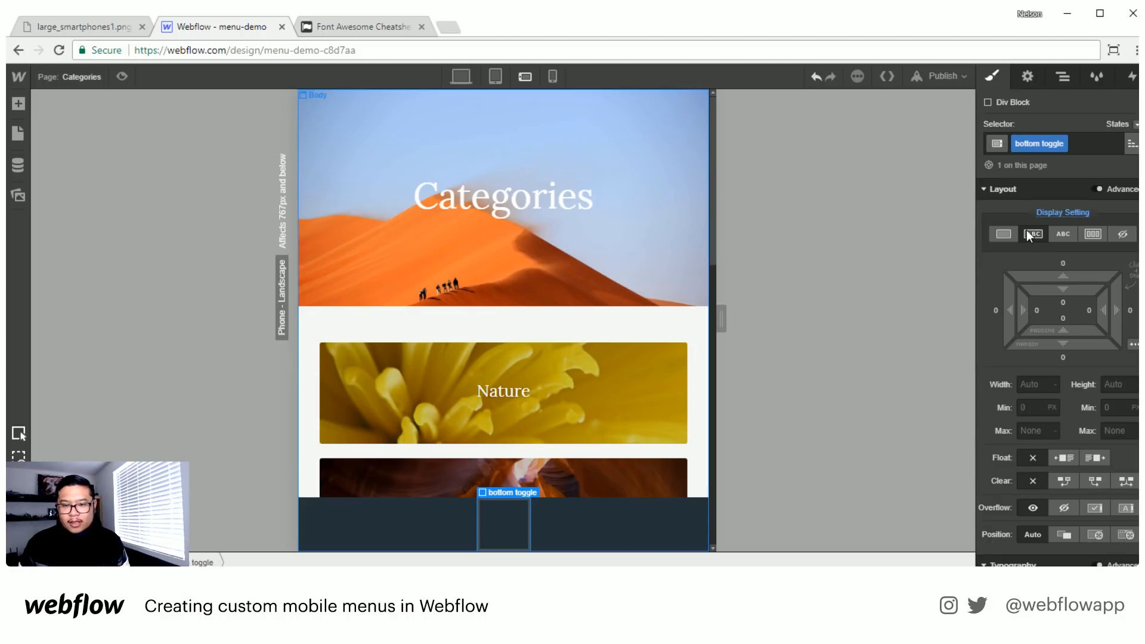
- Set bottom toggle's background color to the dark slate swatch #243039
scroll(1081, 361, "down", 5)
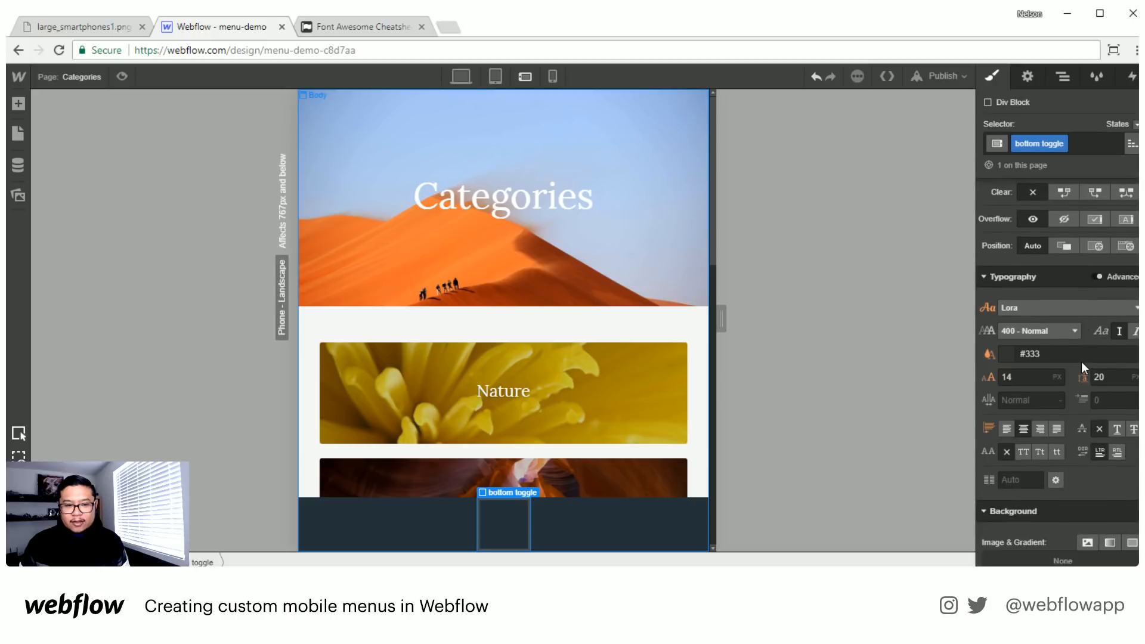
scroll(1082, 361, "down", 7)
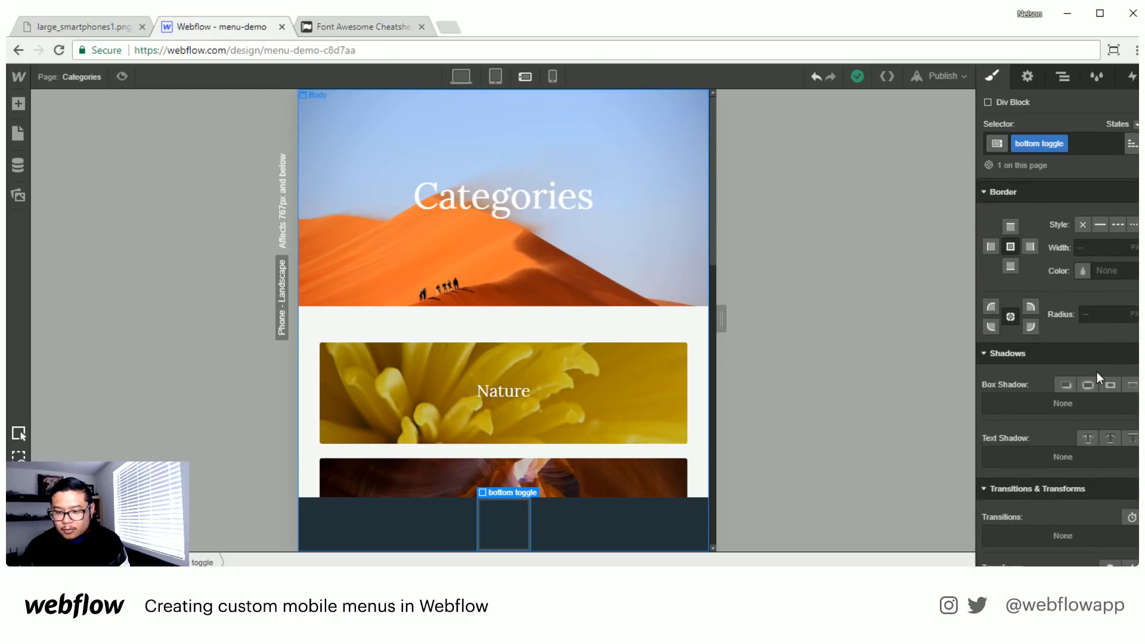
scroll(1098, 374, "down", 4)
scroll(1097, 371, "up", 6)
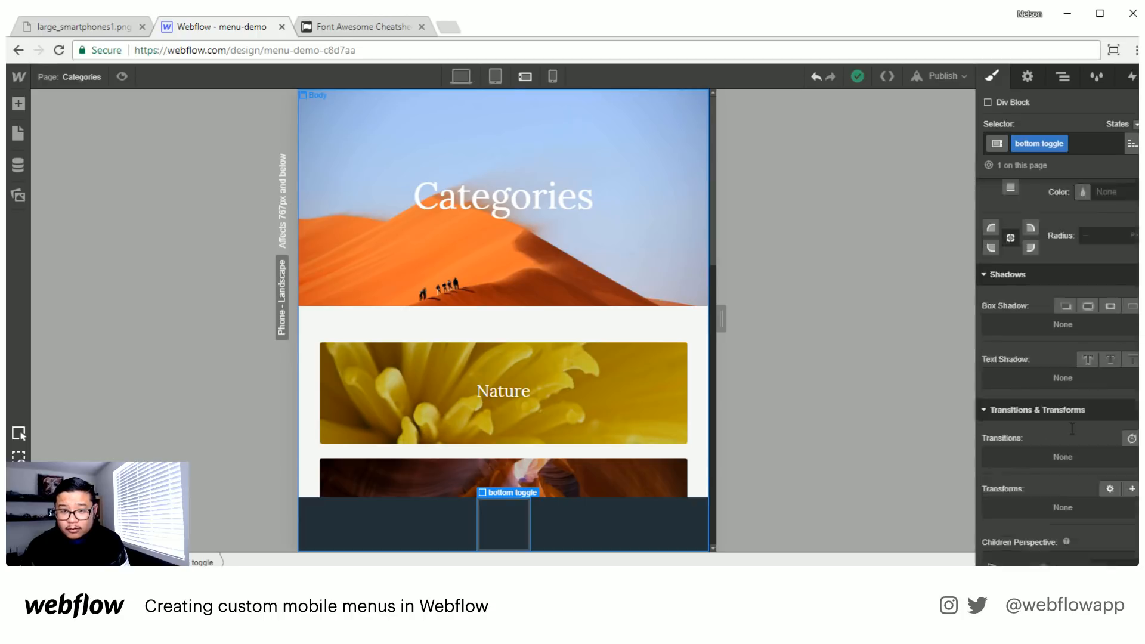
left_click(1011, 378)
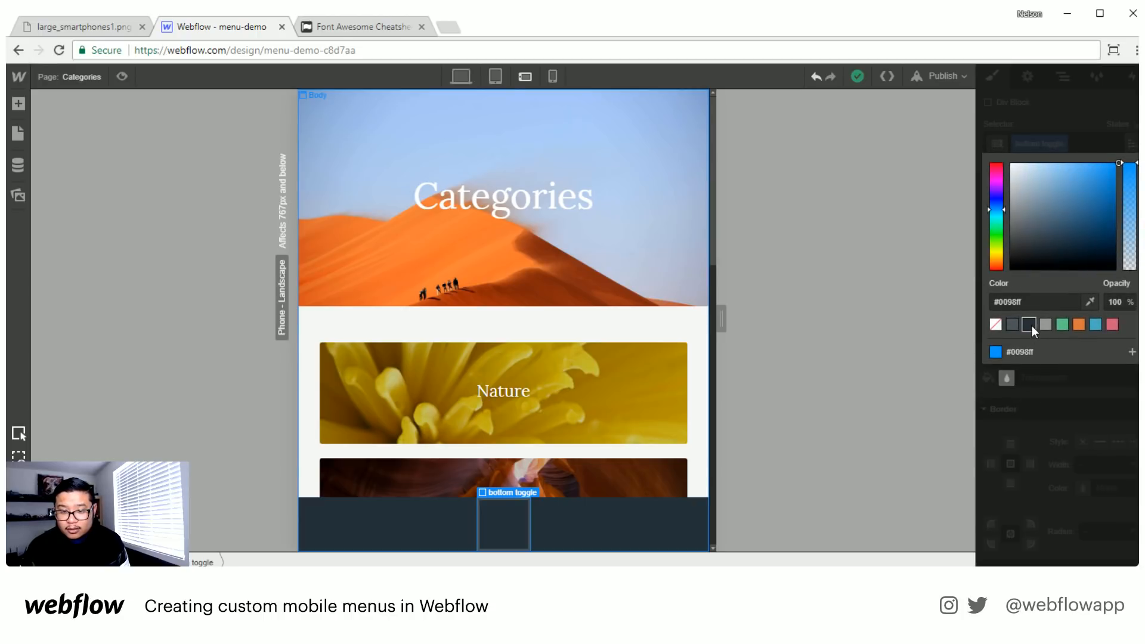
left_click(1064, 401)
- Round all corners of bottom toggle with a 50 px border radius
scroll(1105, 488, "down", 1)
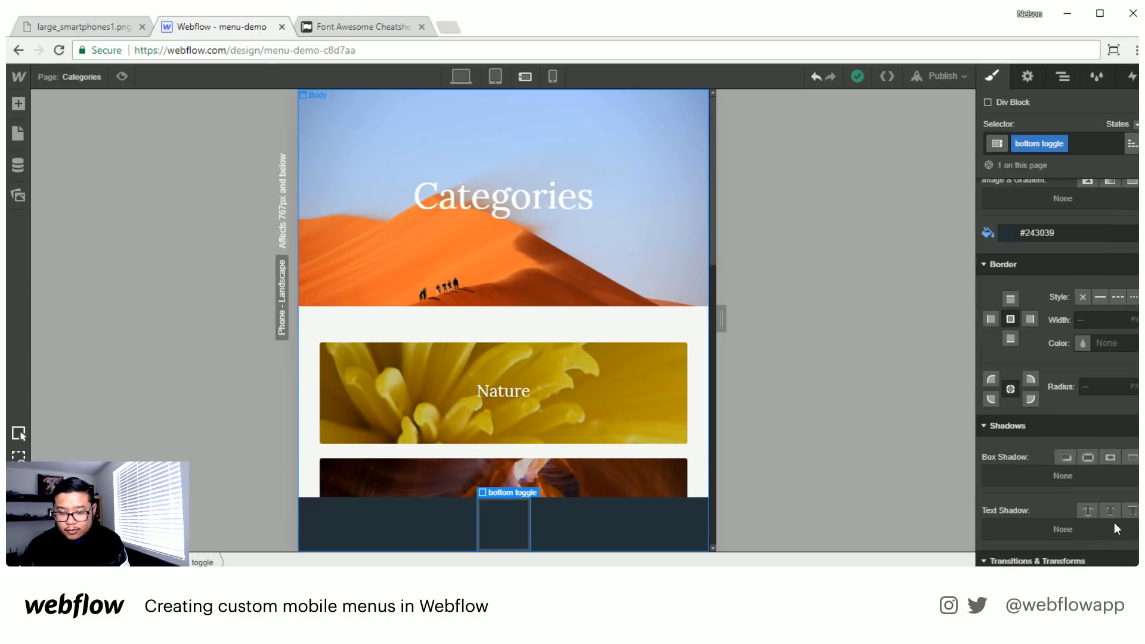
left_click(1099, 385)
type("50")
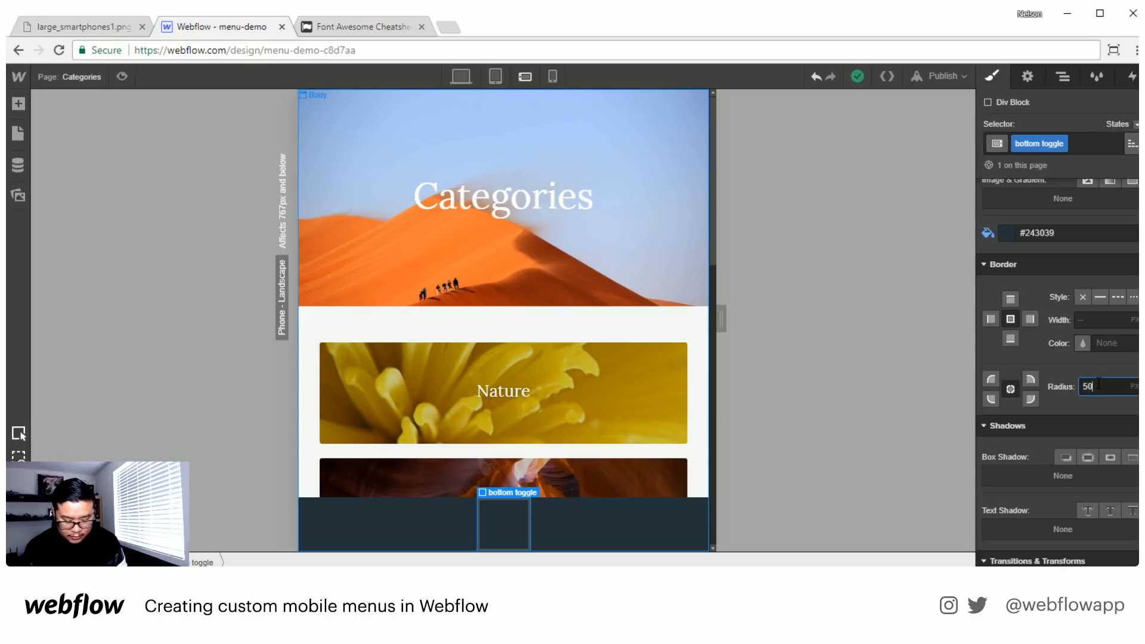
key("Return")
- Set bottom toggle's width and height to 75 px each
scroll(1085, 369, "up", 5)
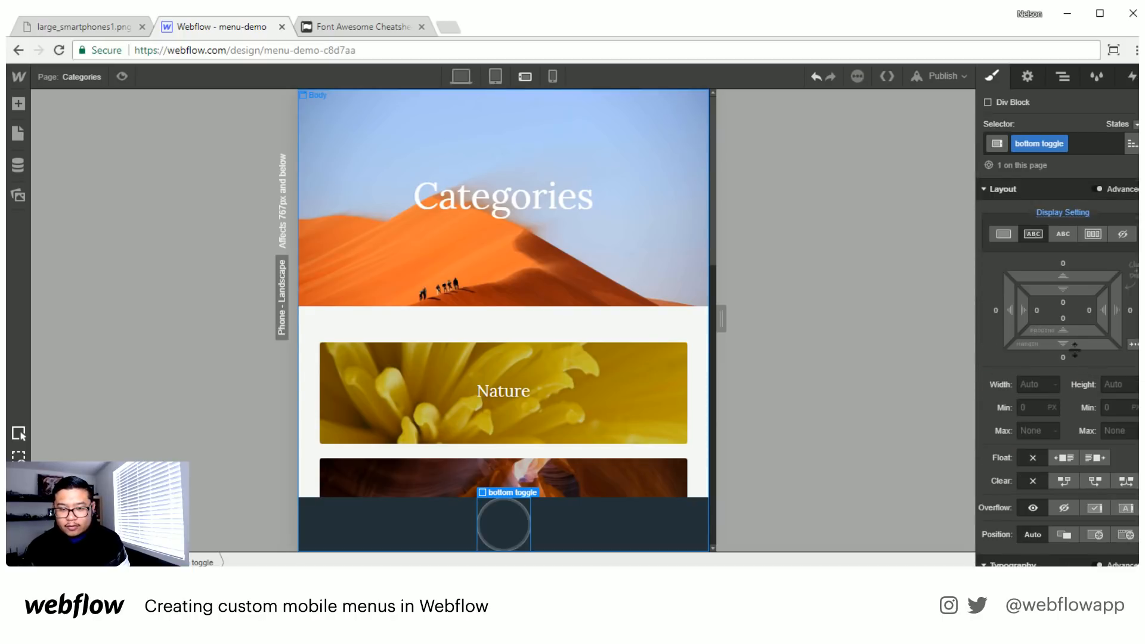
left_click(1037, 384)
type("75")
key("Tab")
type("75")
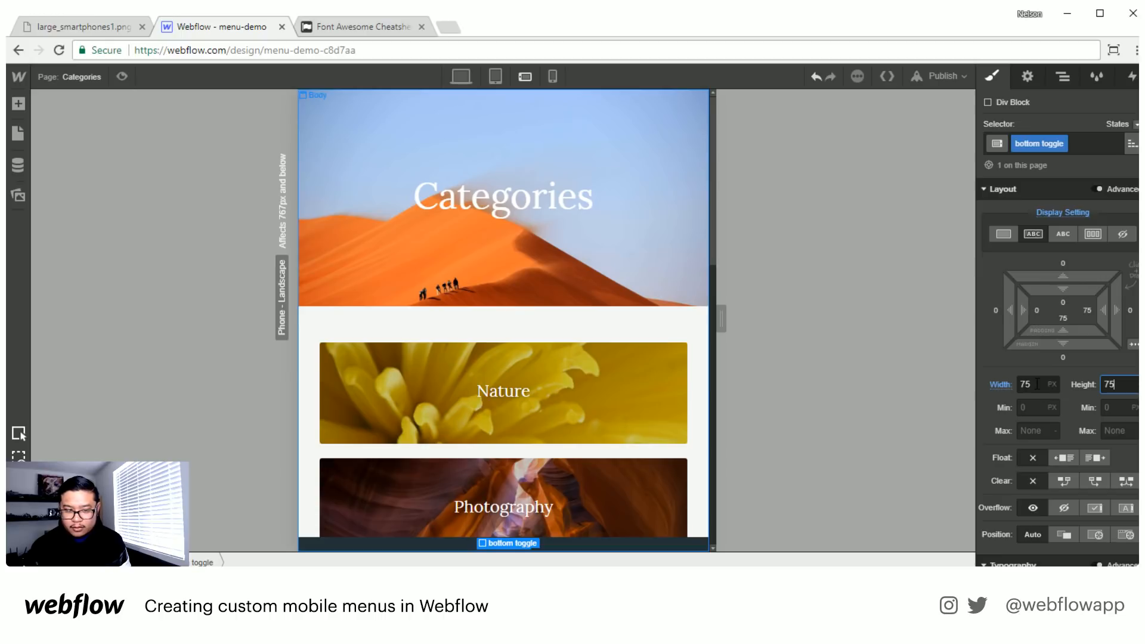
key("Return")
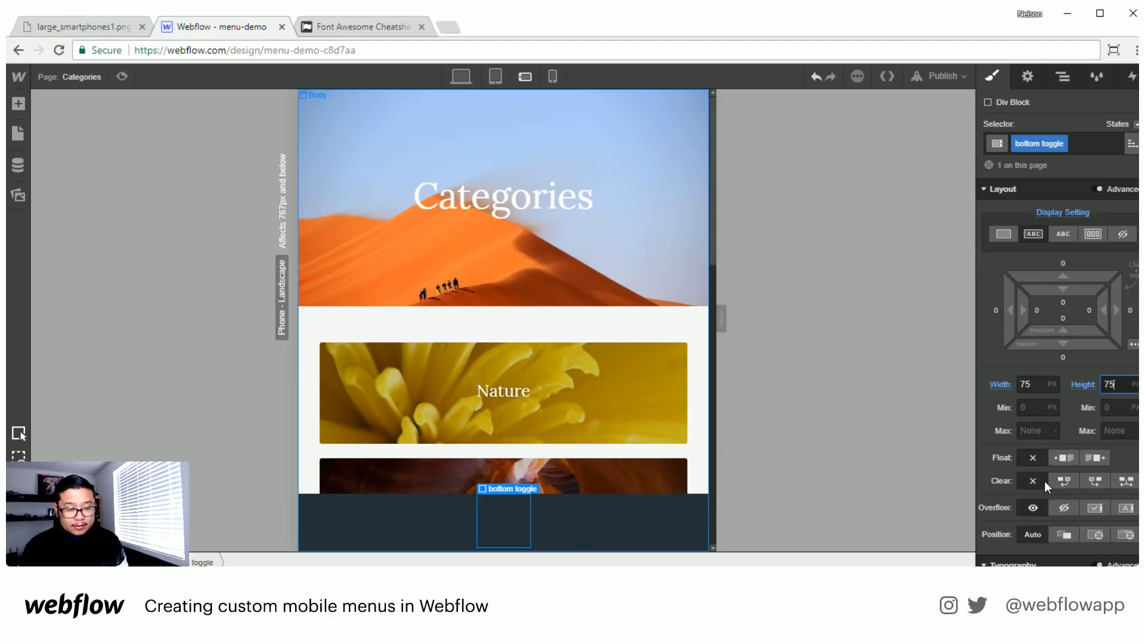
- Set the height of bottom nav to 10 px
left_click(680, 515)
left_click(1107, 385)
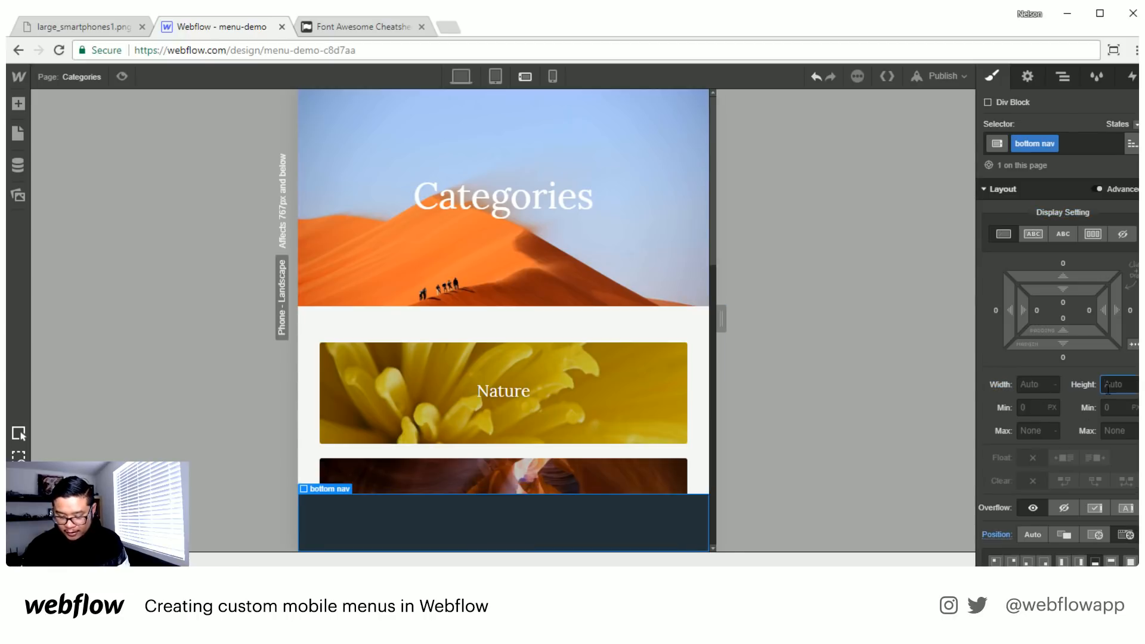
type("10")
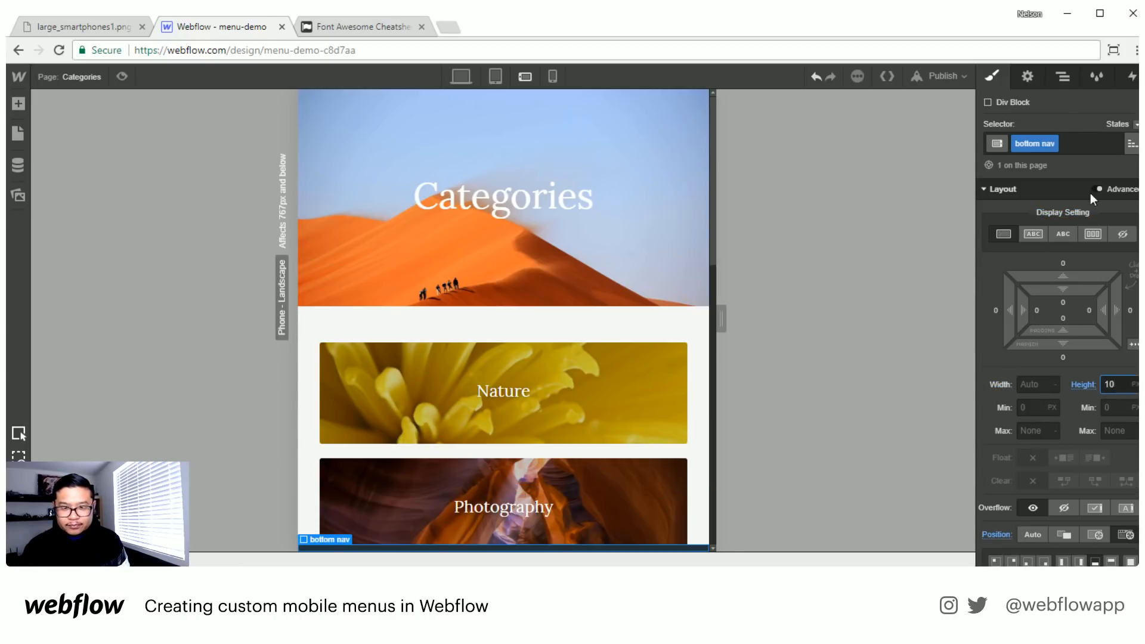
- Give bottom toggle a relative position with a top offset of -35 px
left_click(1062, 76)
left_click(1050, 160)
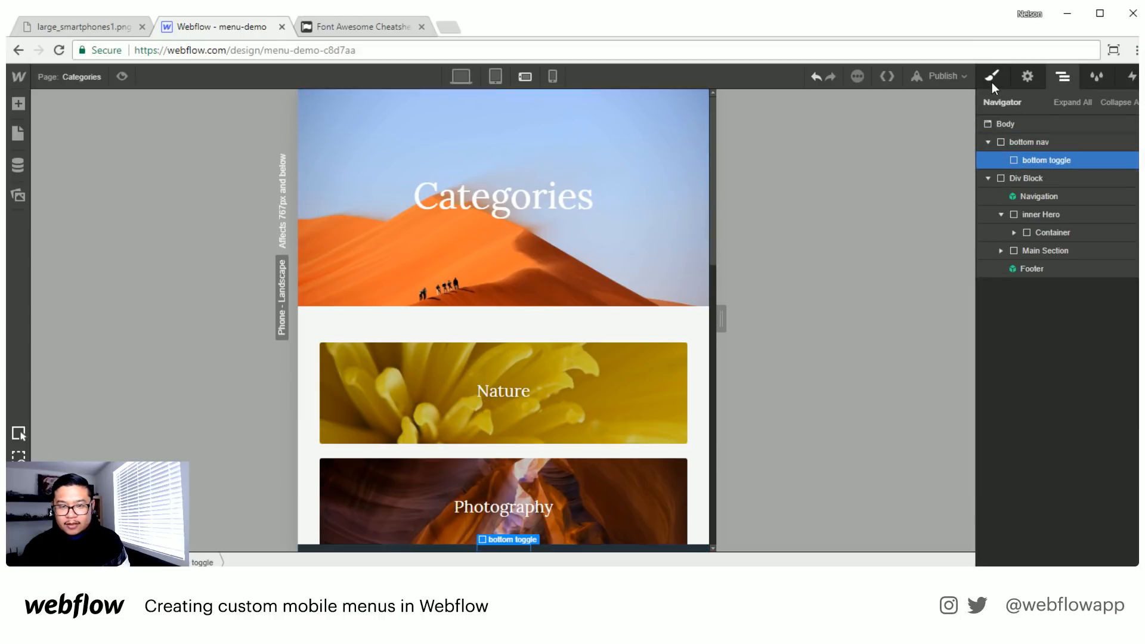
left_click(993, 77)
scroll(1078, 485, "down", 2)
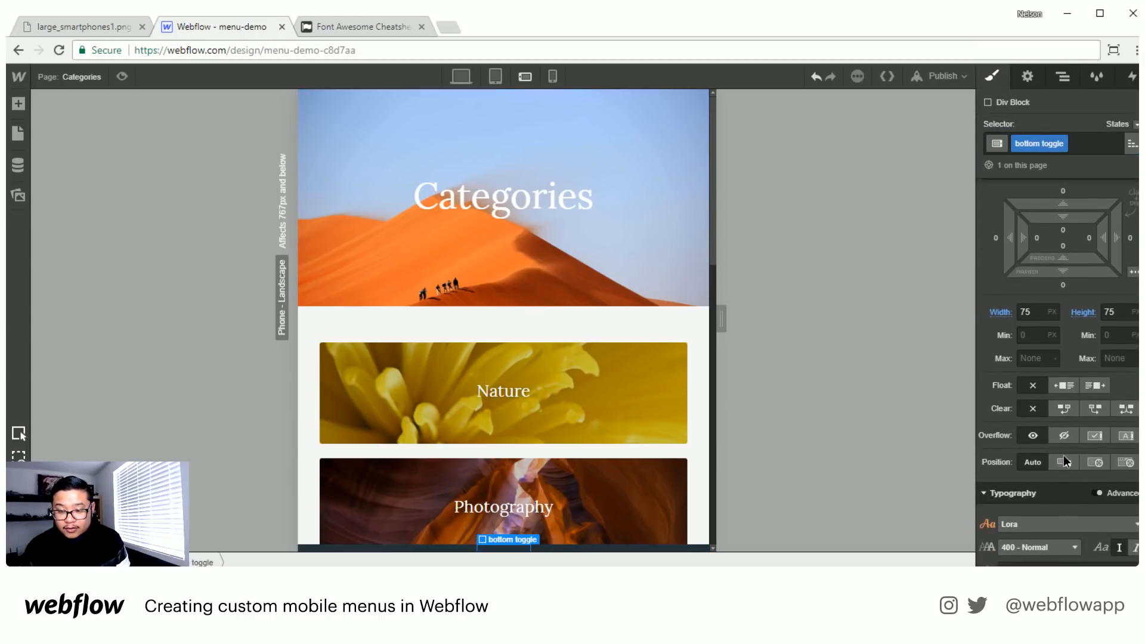
left_click(1064, 461)
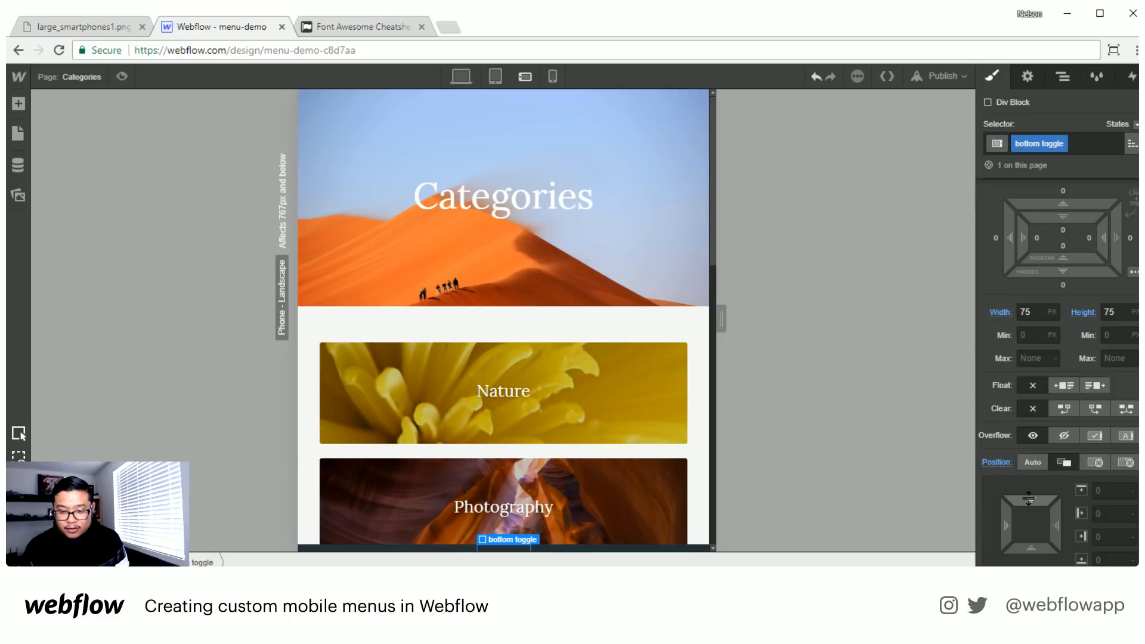
left_click_drag(1028, 504, 1039, 434)
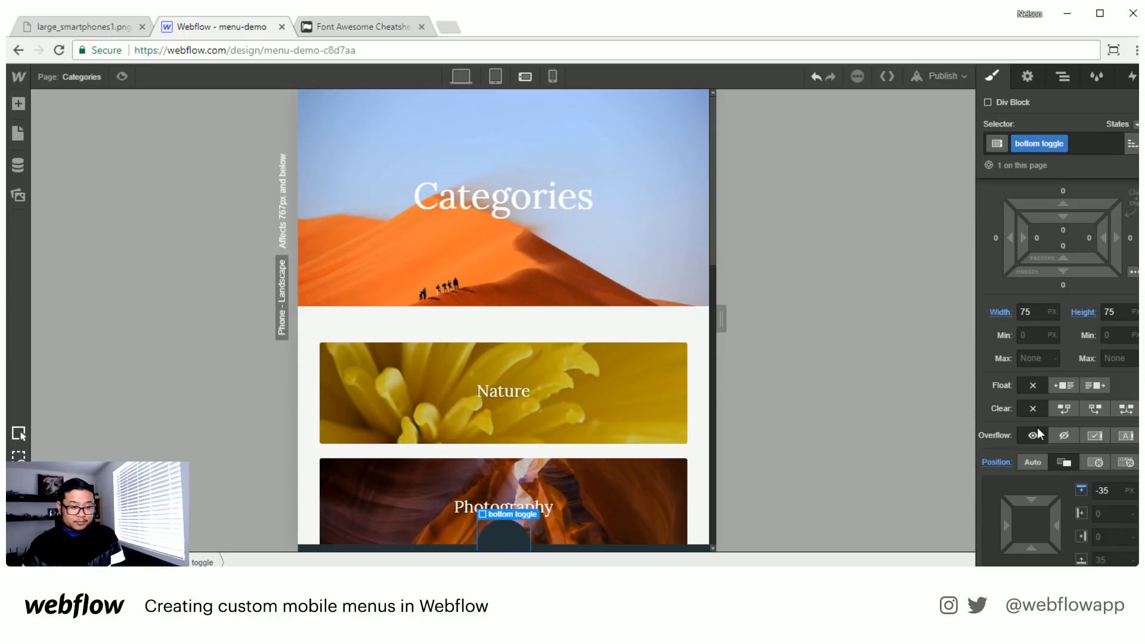
- Try switching bottom toggle's display setting to flex
scroll(624, 442, "down", 6)
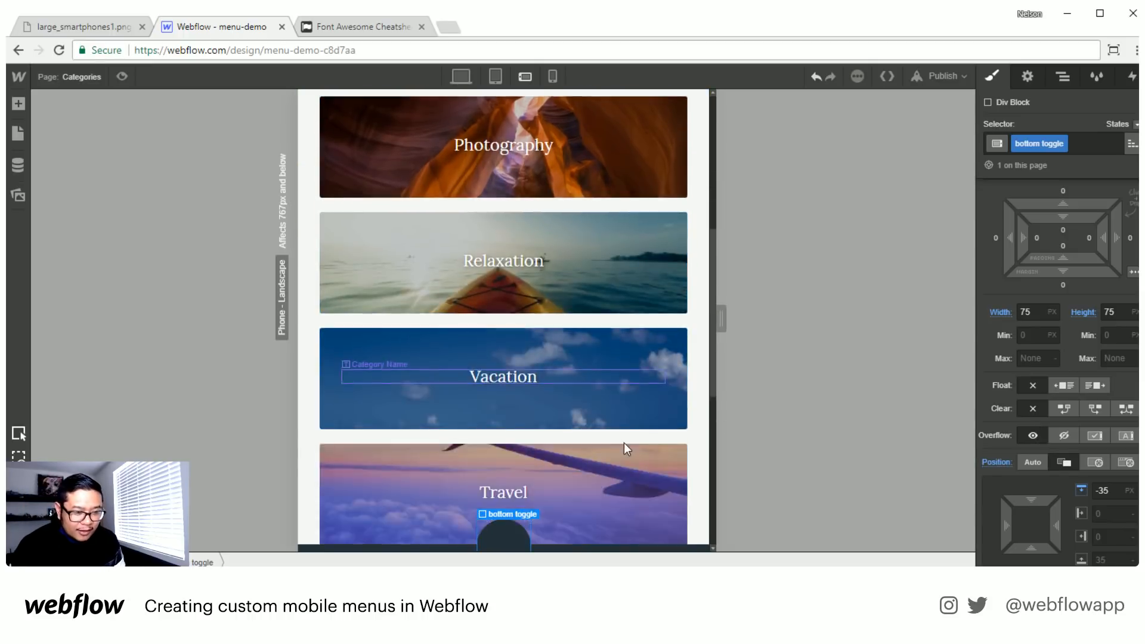
scroll(624, 443, "down", 4)
scroll(624, 443, "up", 10)
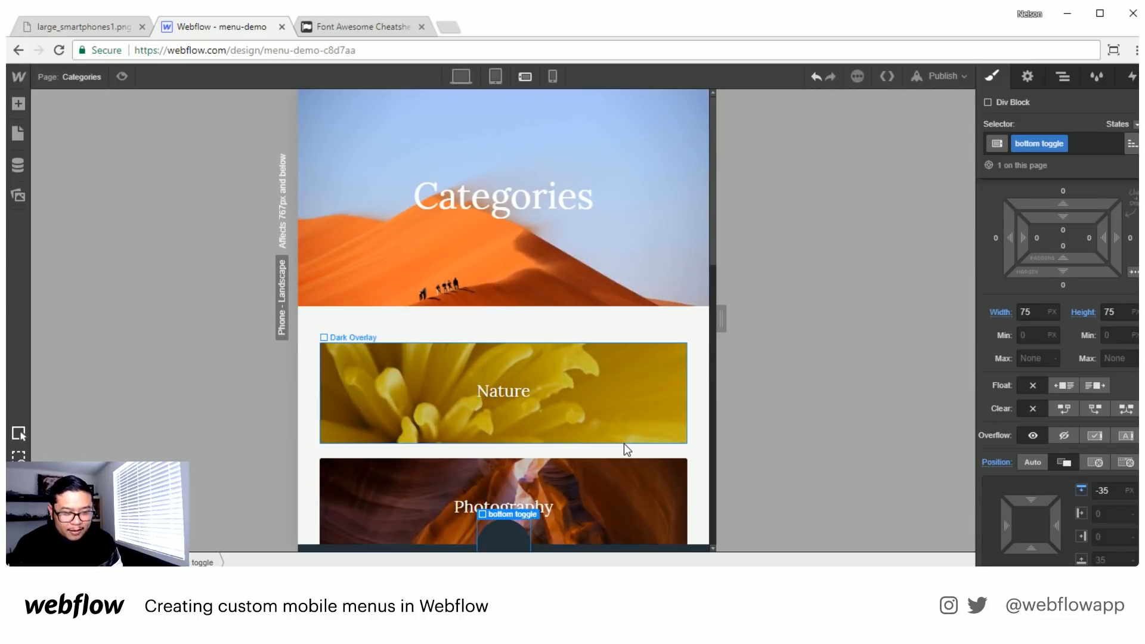
scroll(624, 442, "down", 6)
scroll(624, 446, "up", 7)
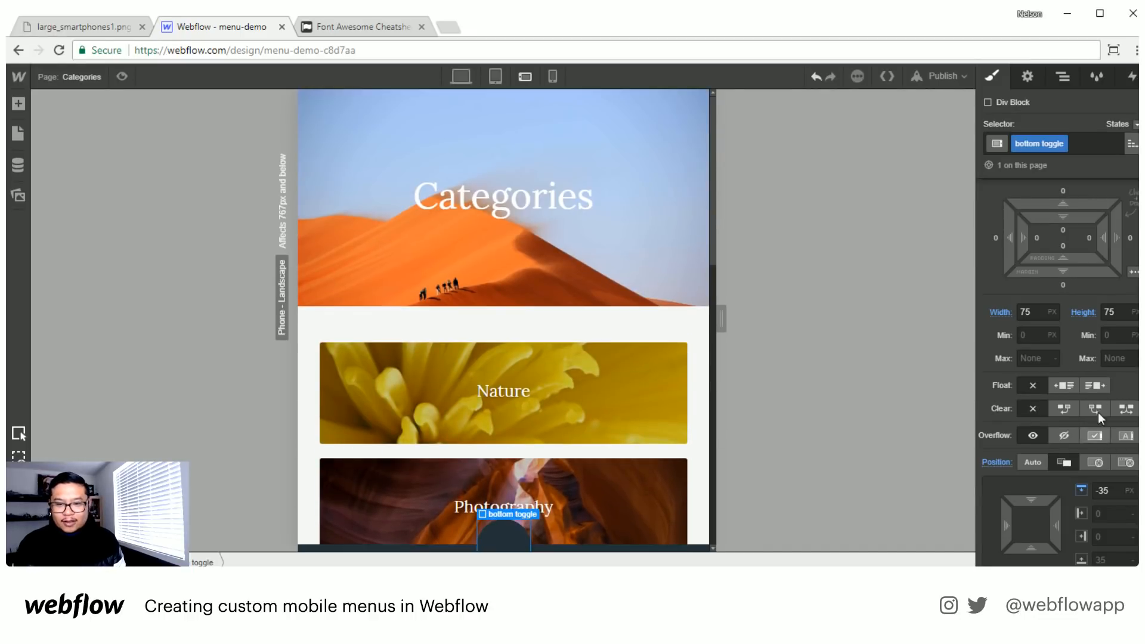
scroll(1080, 323, "up", 4)
left_click(1094, 234)
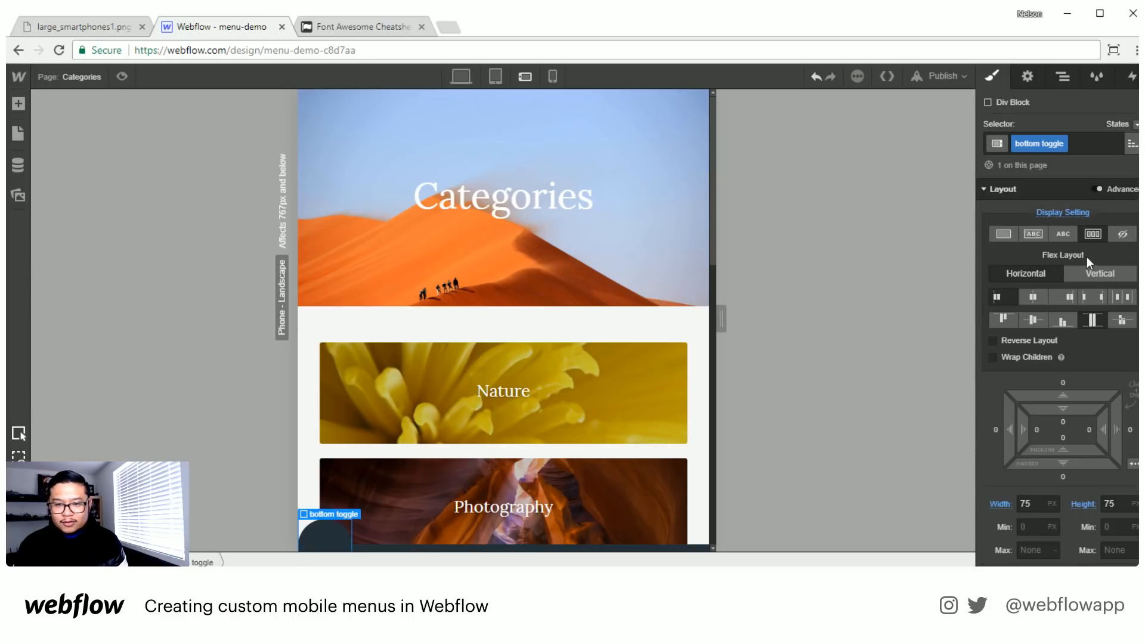
scroll(1099, 253, "down", 2)
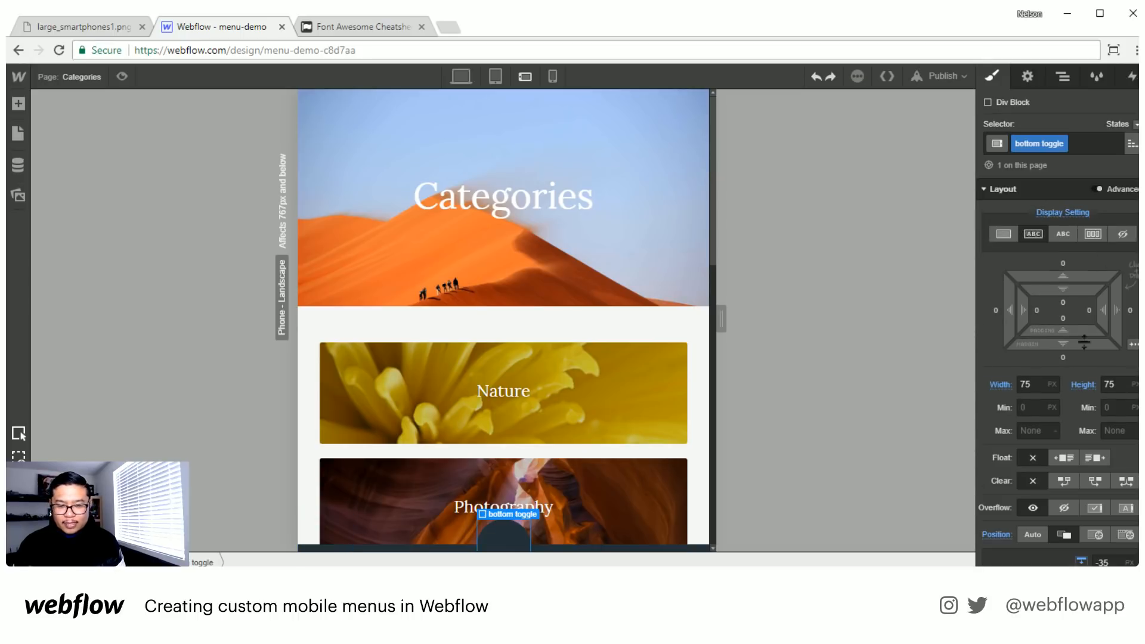
scroll(1064, 395, "down", 2)
scroll(1064, 396, "down", 3)
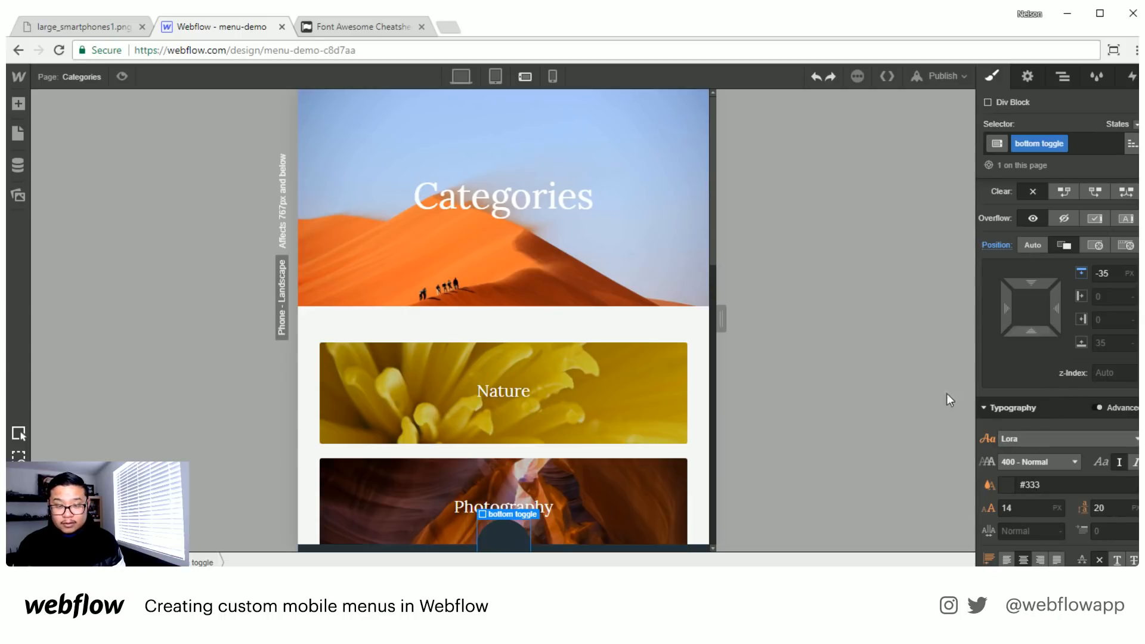
- Add a text block inside bottom toggle and assign it the existing class "icon"
key("a")
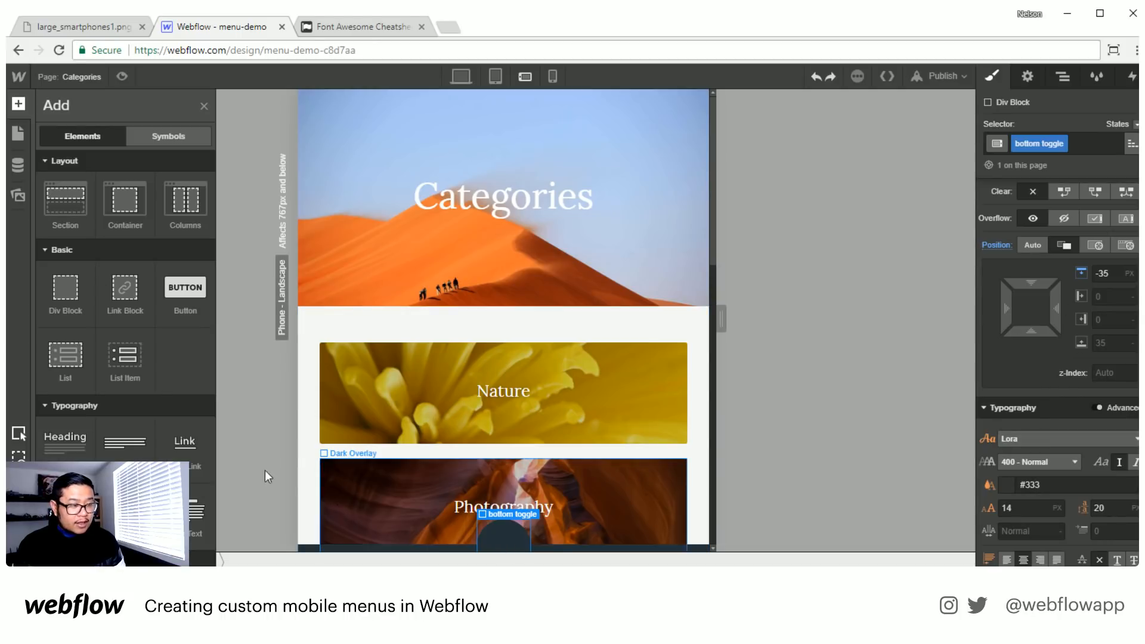
left_click(65, 511)
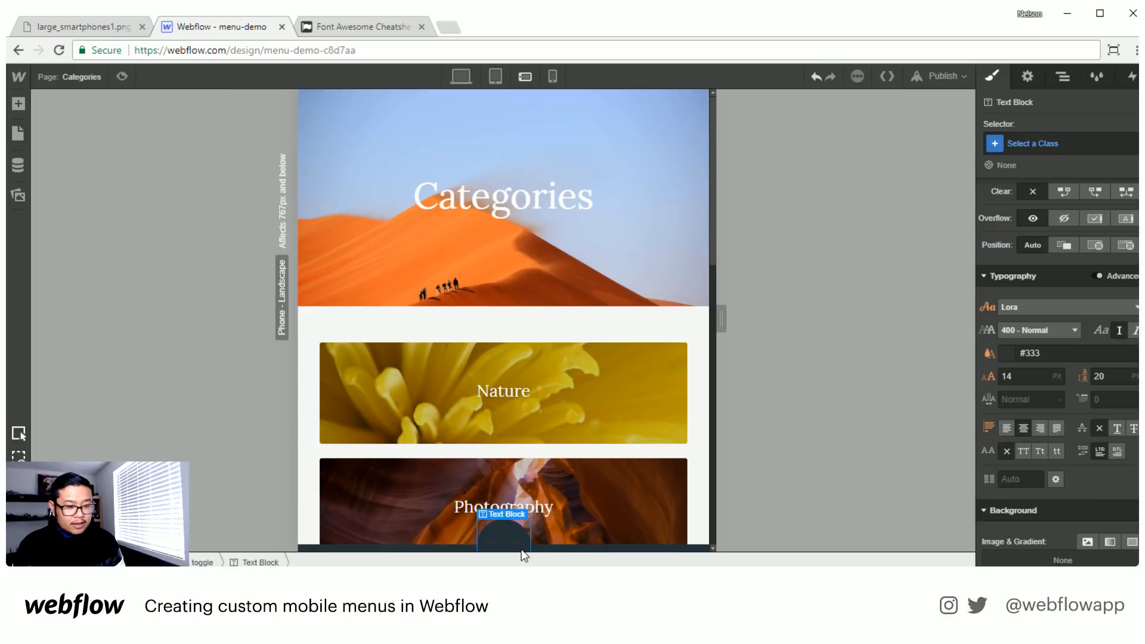
left_click(1061, 143)
type("icon")
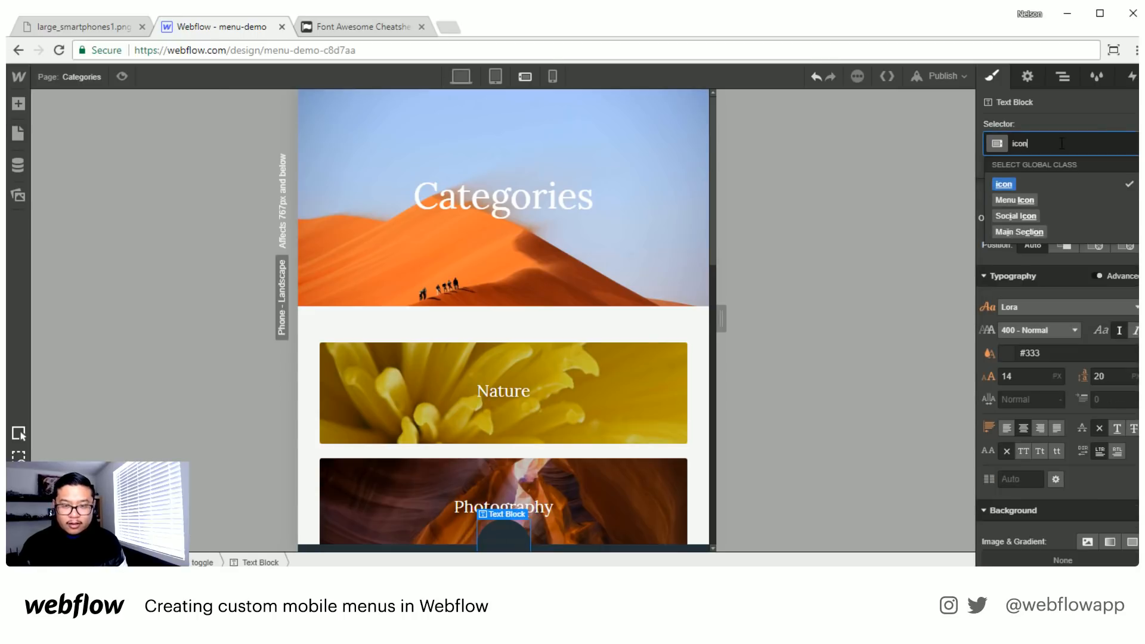
key("Return")
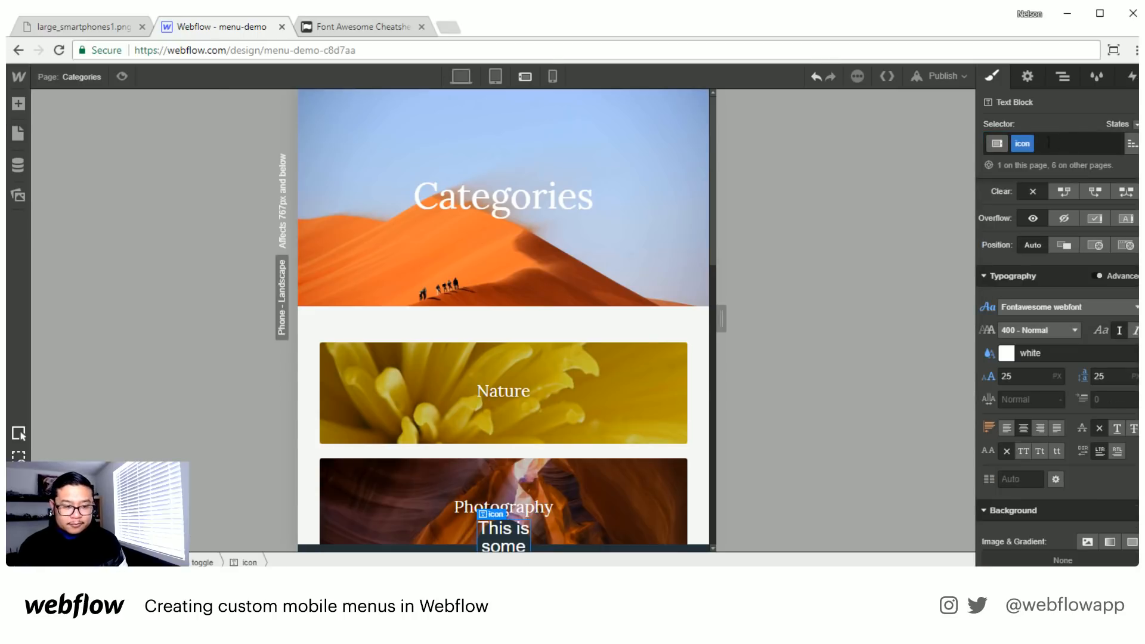
- Copy the fa-bars icon from the Font Awesome cheatsheet and replace the icon text block's placeholder text with it in Webflow
left_click(315, 27)
key("ctrl+f")
type("bars")
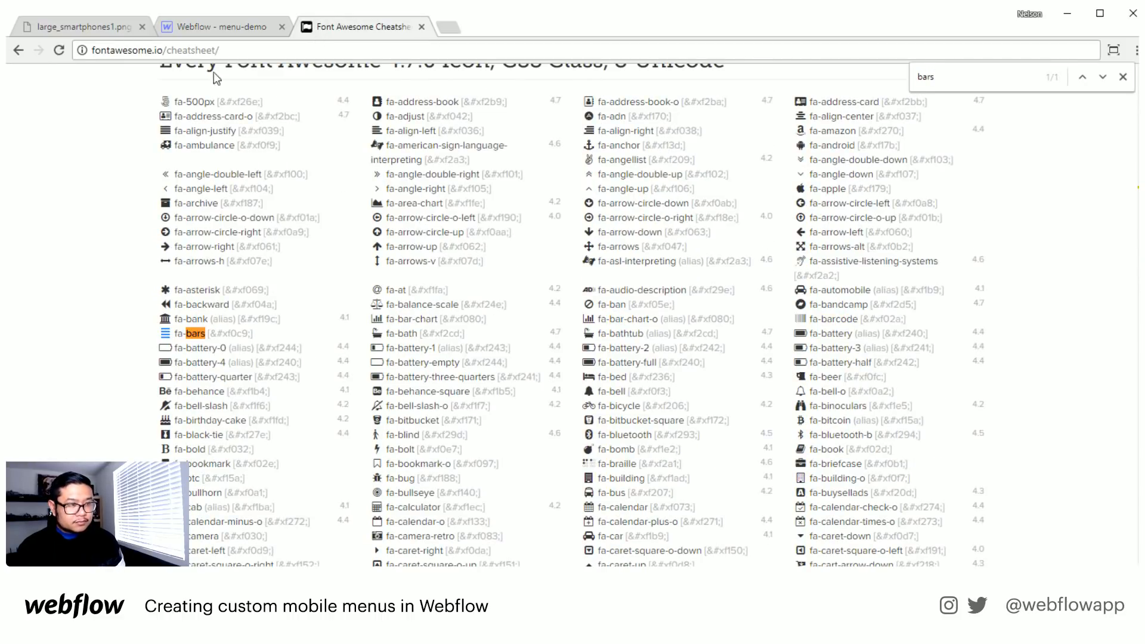
left_click(214, 26)
double_click(502, 534)
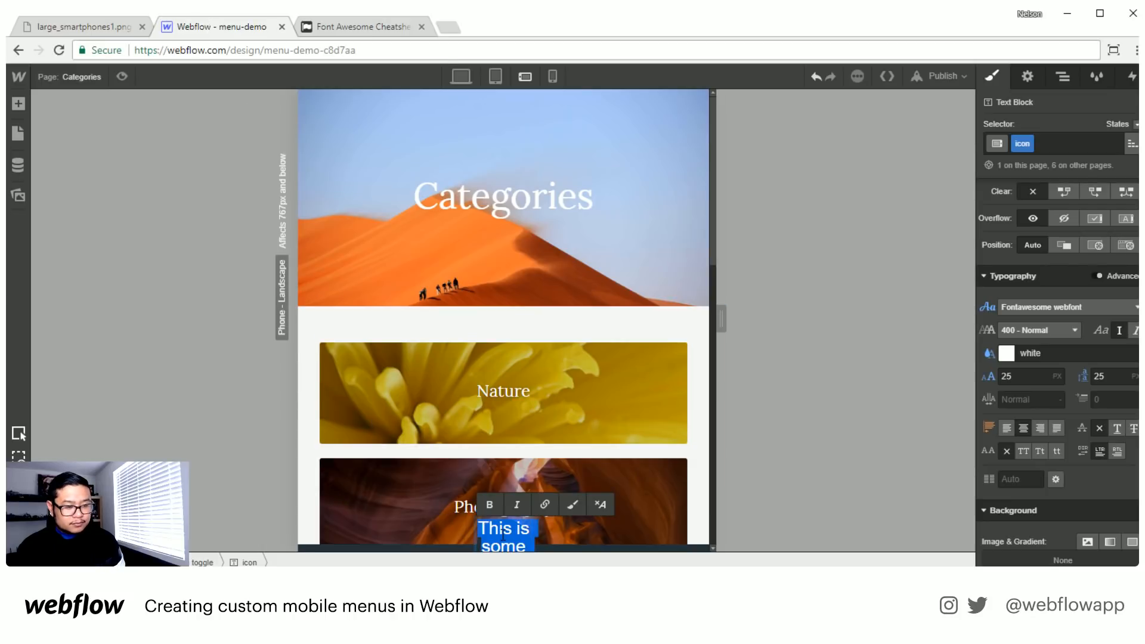
key("ctrl+v")
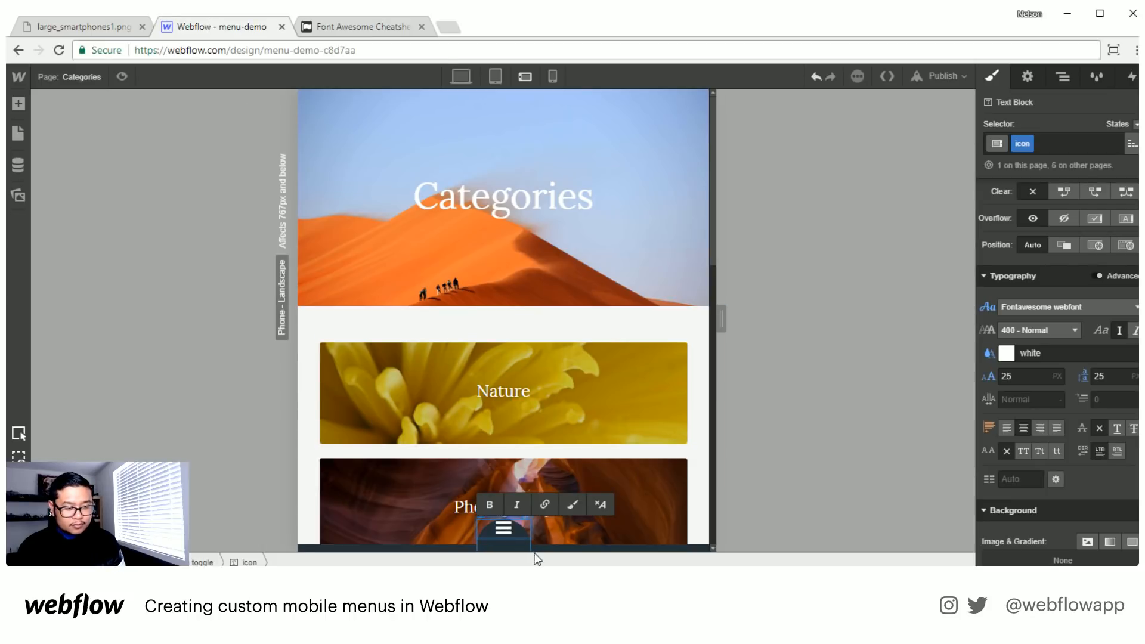
- Give bottom toggle 10 px of top padding and set its relative top offset to -30 px
left_click(501, 539)
scroll(1062, 411, "up", 5)
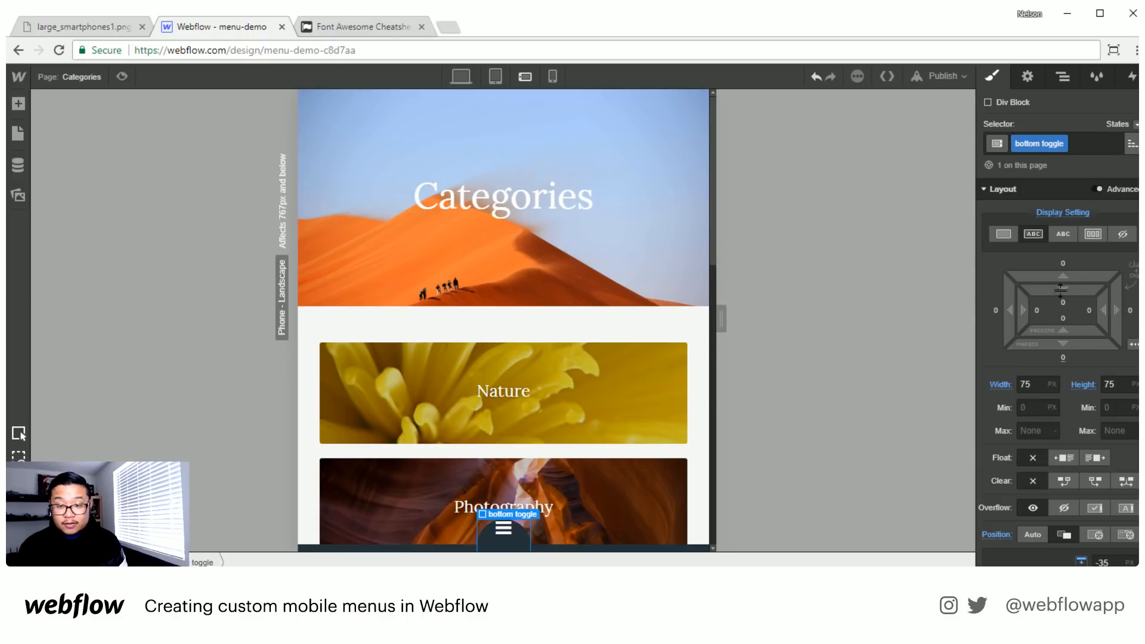
left_click_drag(1064, 299, 1068, 306)
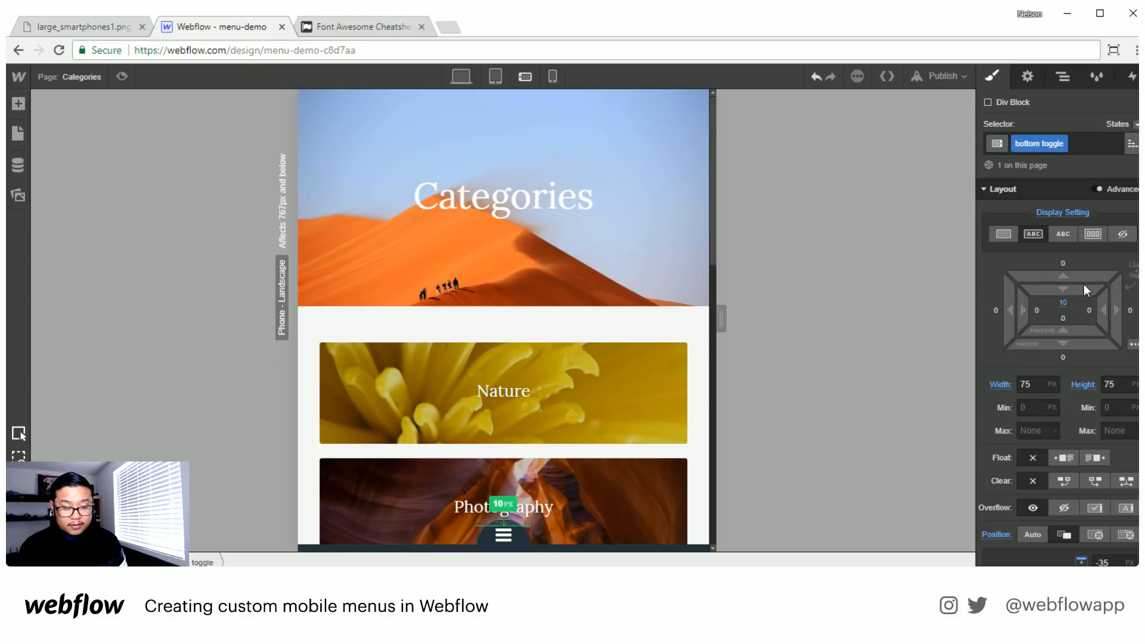
scroll(1099, 396, "down", 4)
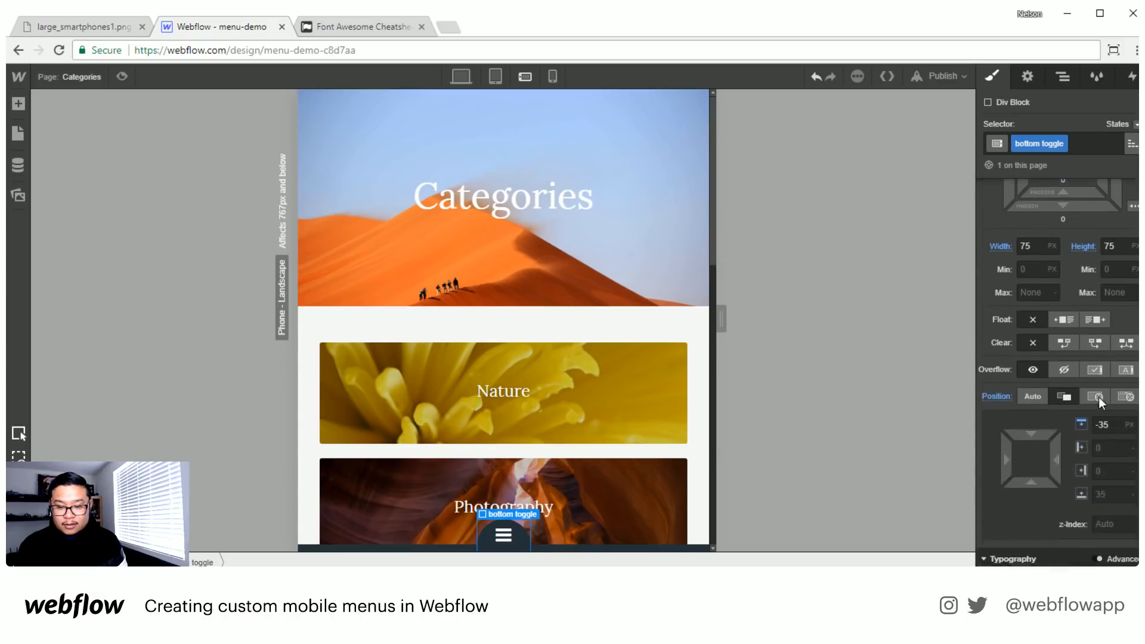
left_click_drag(1028, 363, 1034, 370)
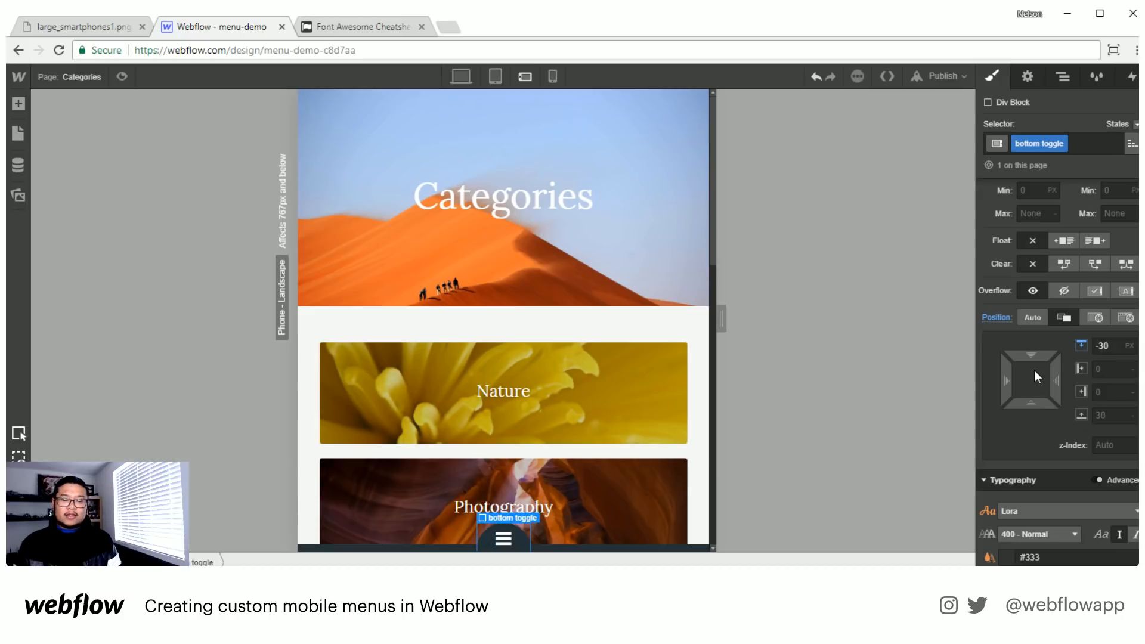
- Select bottom nav and set its height to 20 px
left_click(673, 548)
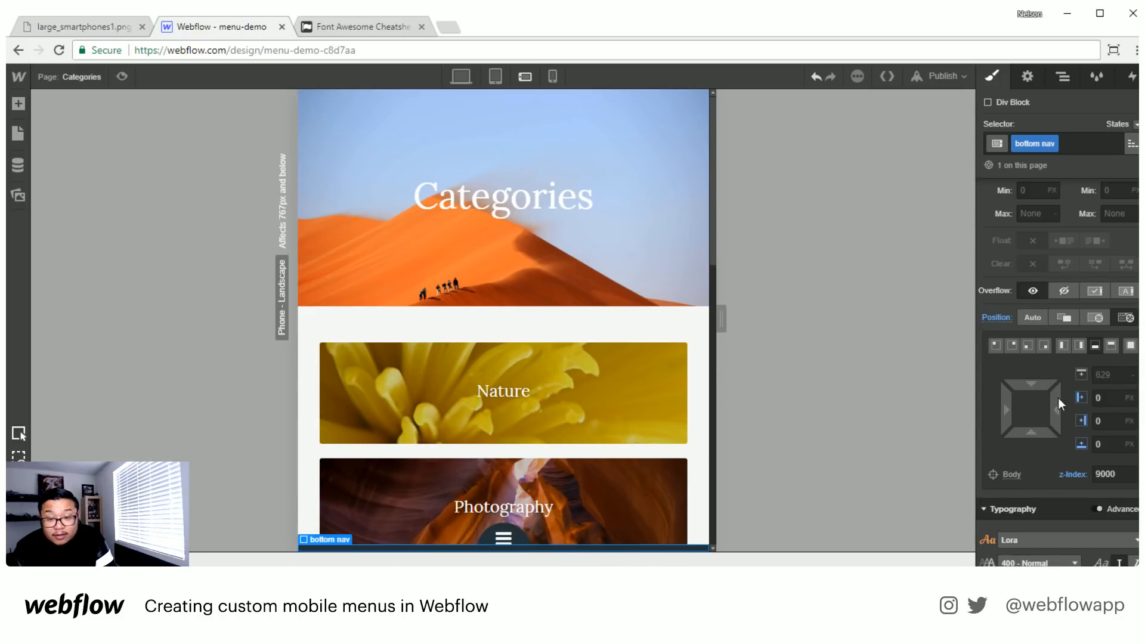
left_click(1115, 381)
type("10")
left_click_drag(1116, 382, 1106, 380)
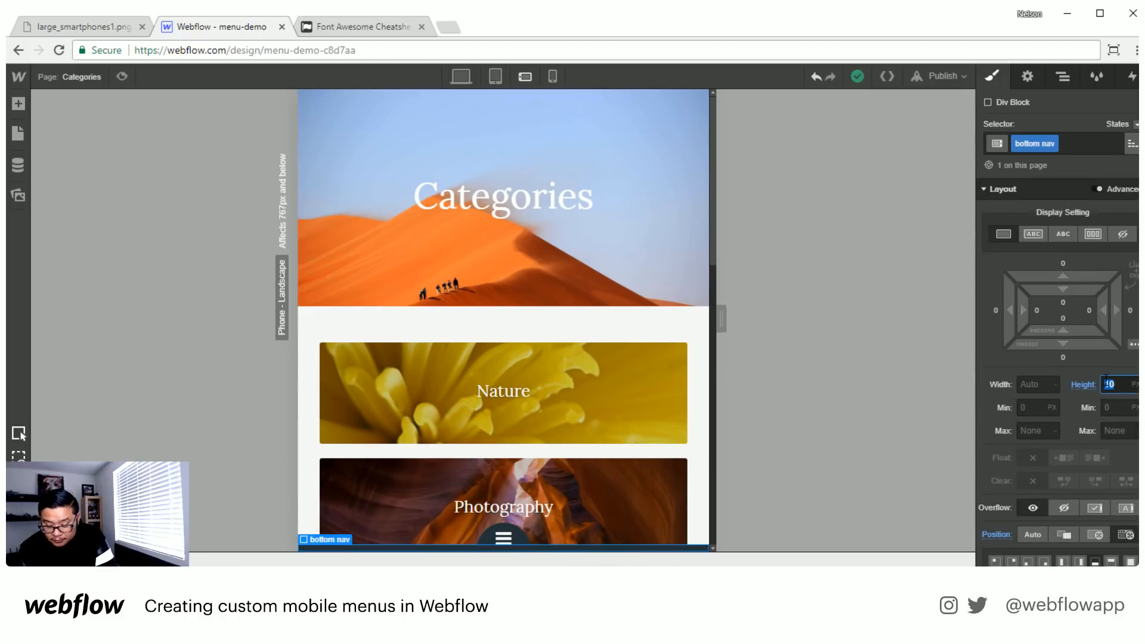
type("20")
key("Return")
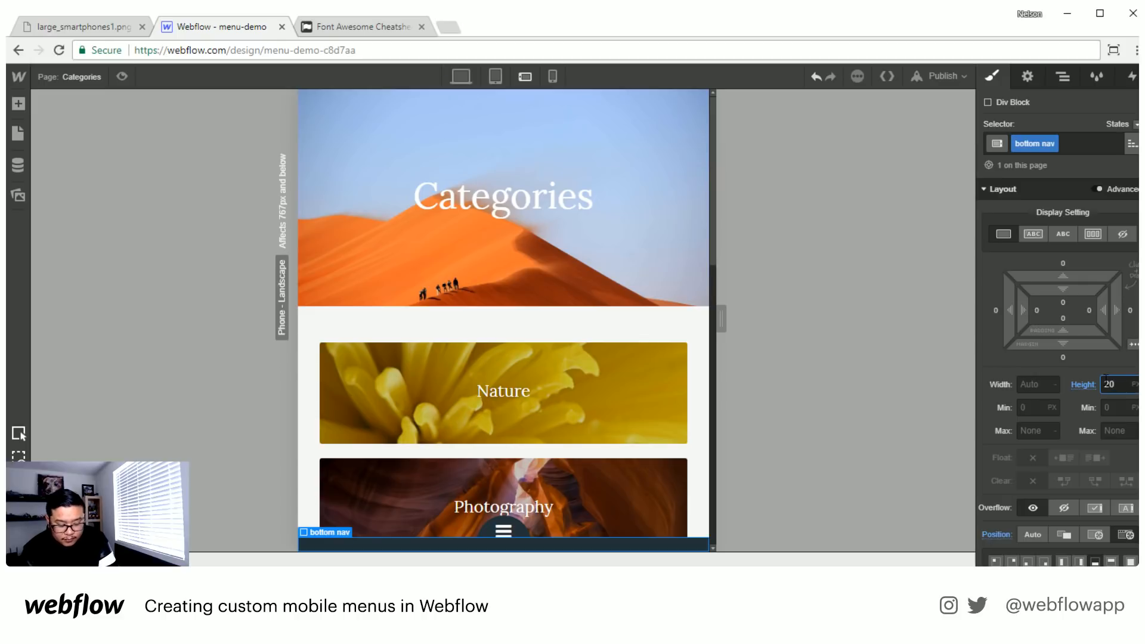
- Reduce bottom nav's height to 15 px
double_click(1106, 382)
type("15")
key("Return")
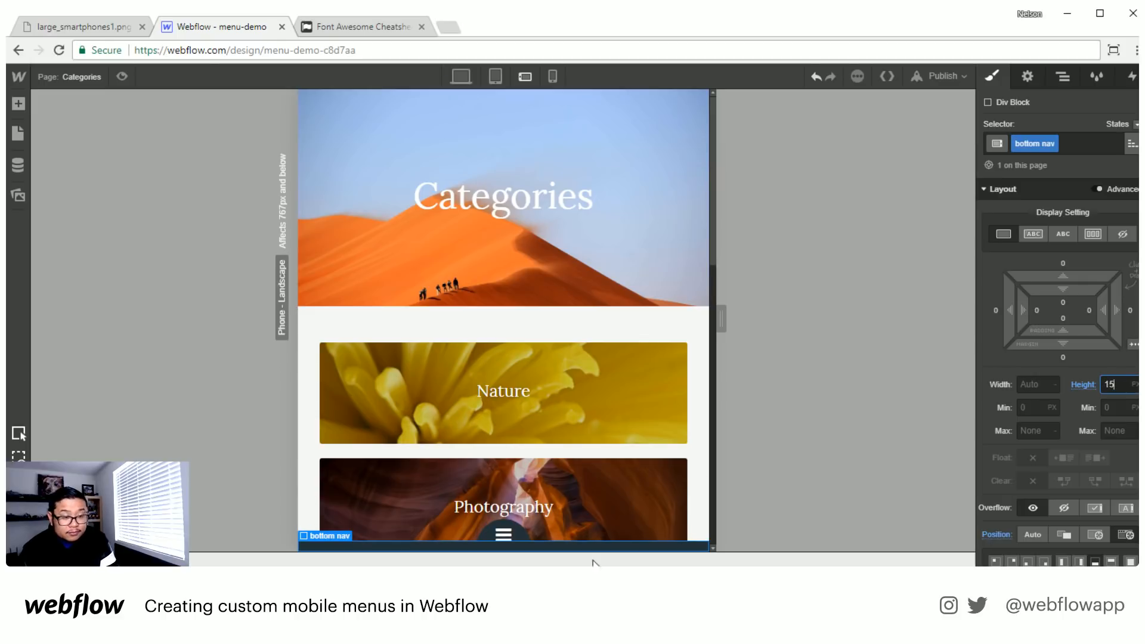
- Select bottom toggle around the bars icon and set its top padding to 13 px
left_click(486, 537)
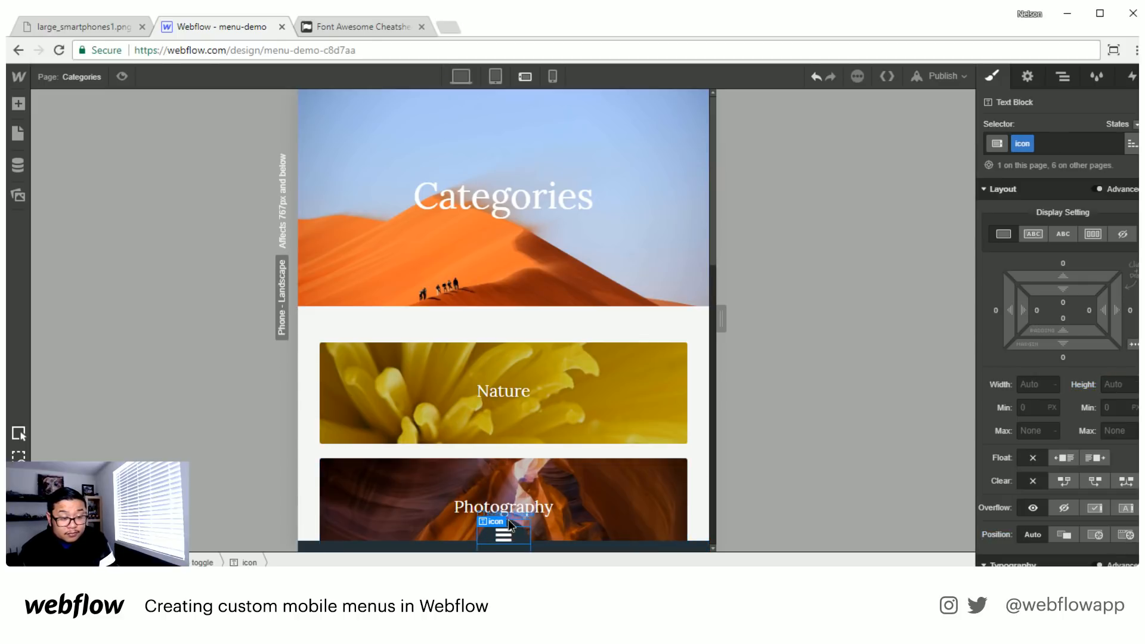
left_click(509, 521)
left_click_drag(1071, 291, 1074, 295)
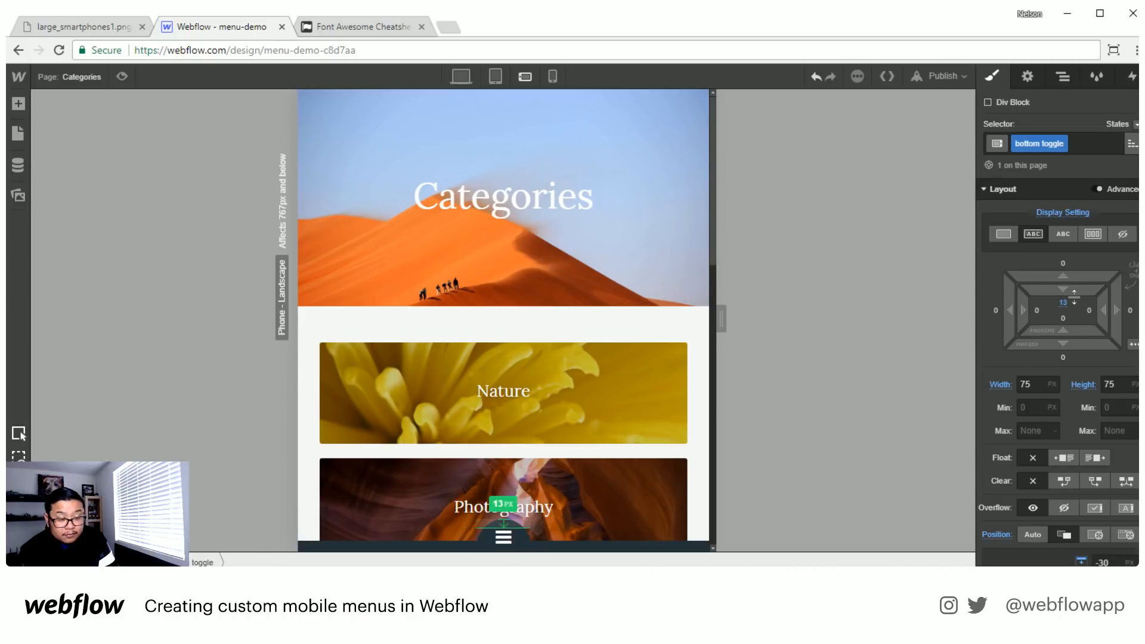
left_click(637, 226)
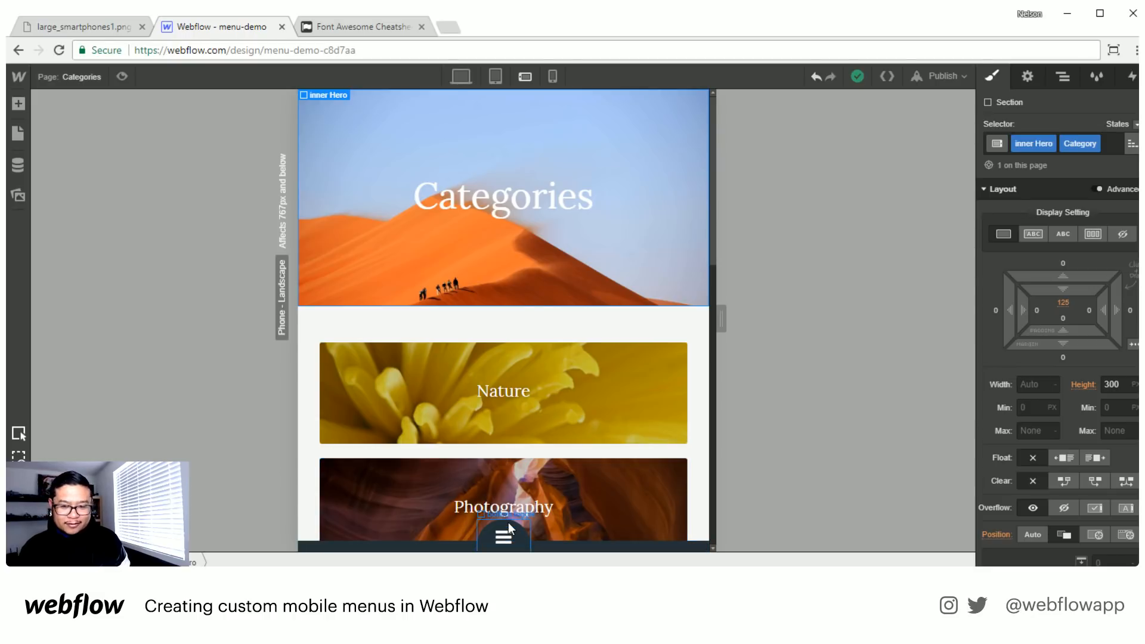
left_click(109, 28)
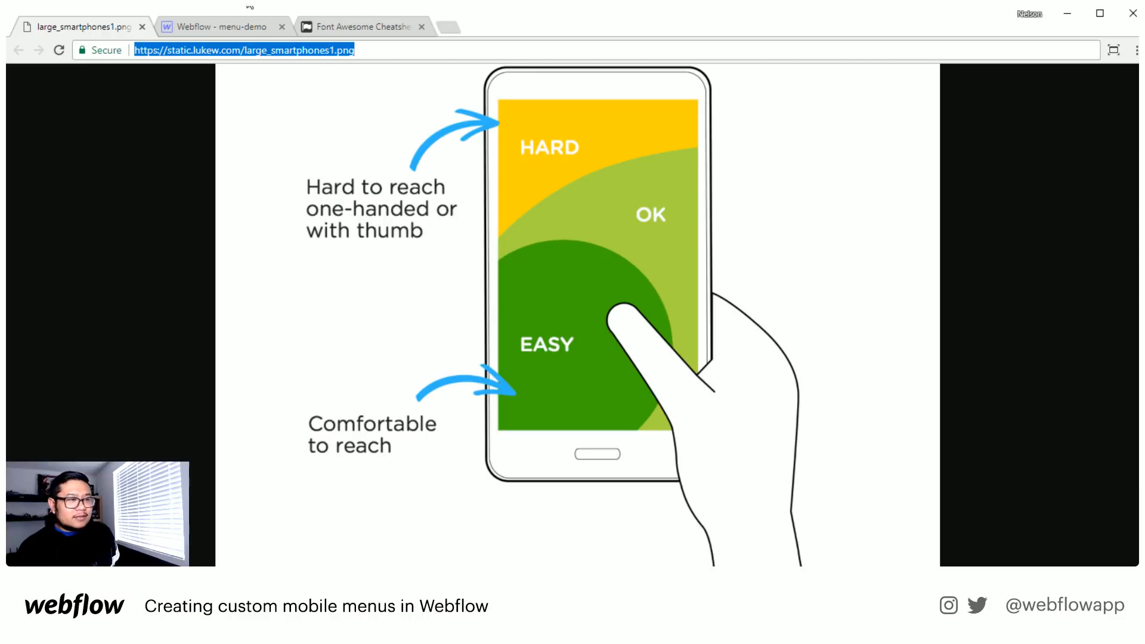
left_click(253, 28)
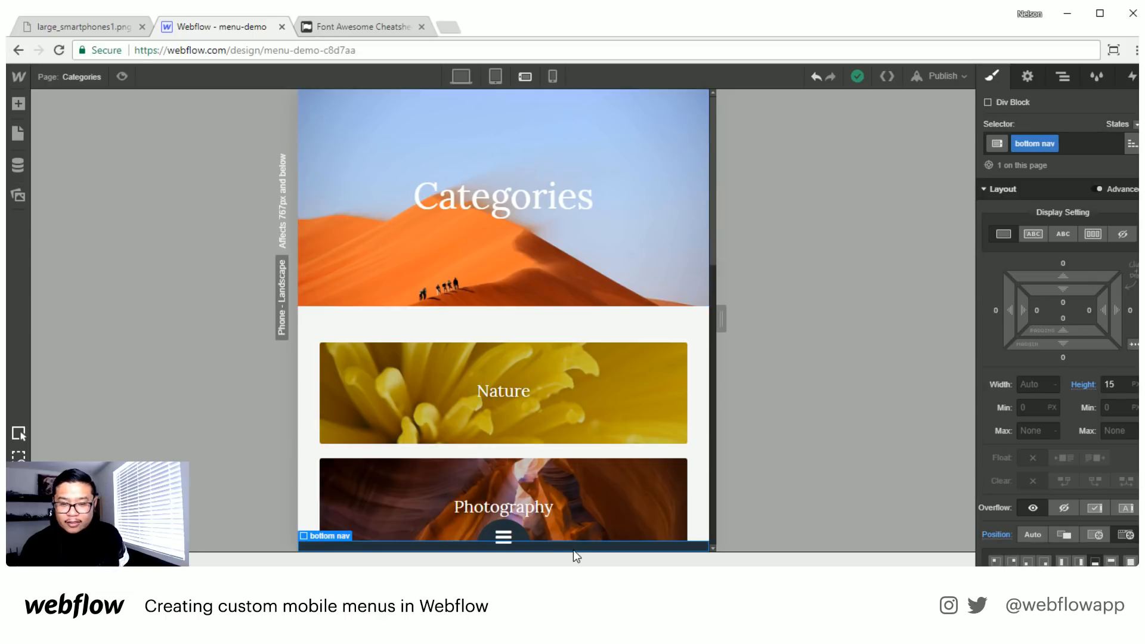
- Give bottom toggle a Mouse Click (Tap) interaction whose first-click action is Start an Animation
left_click(505, 529)
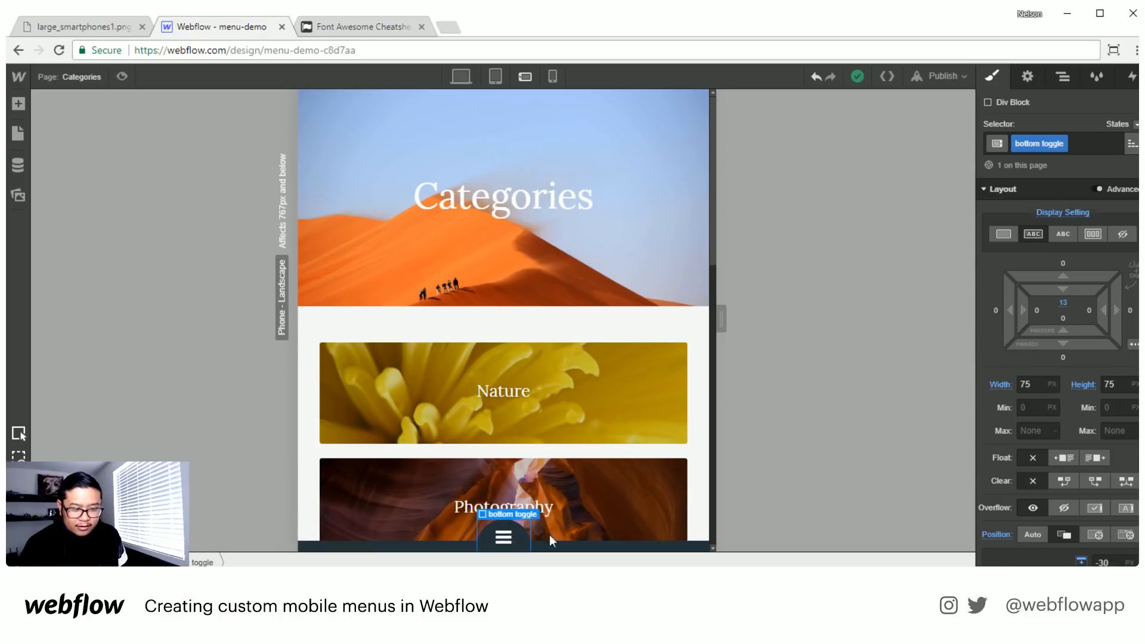
left_click(1131, 77)
left_click(1136, 129)
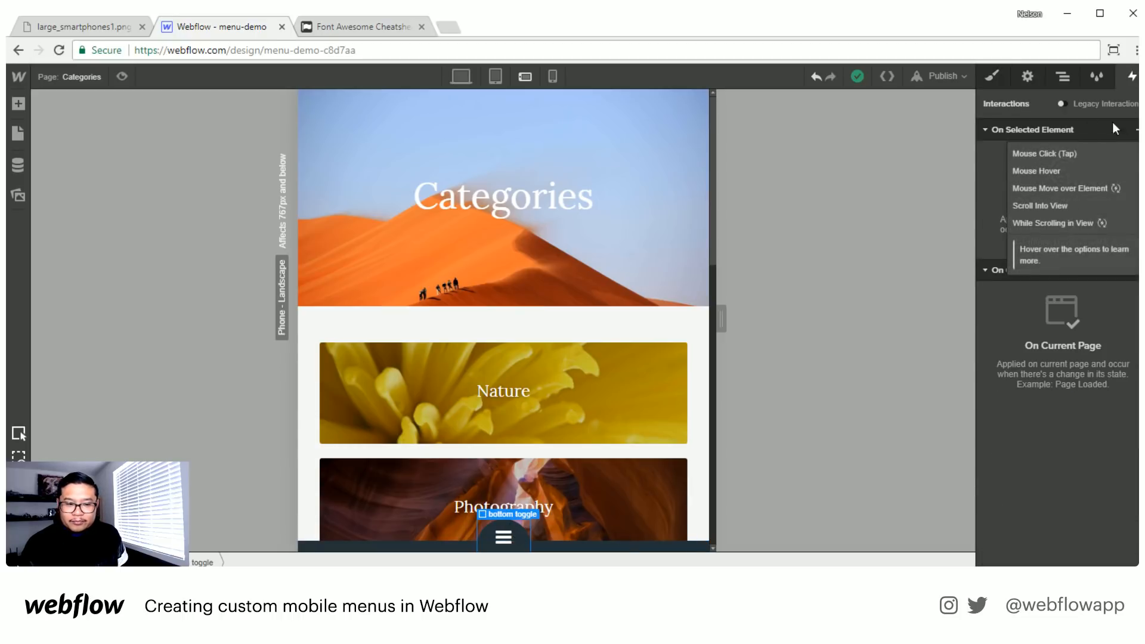
left_click(1054, 154)
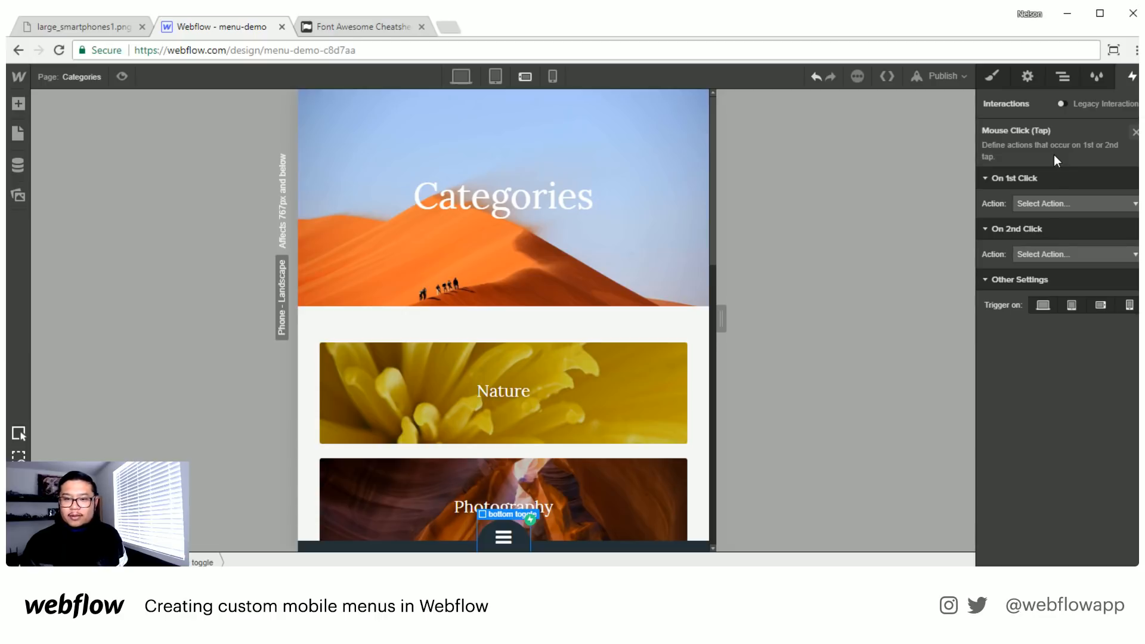
left_click(1043, 203)
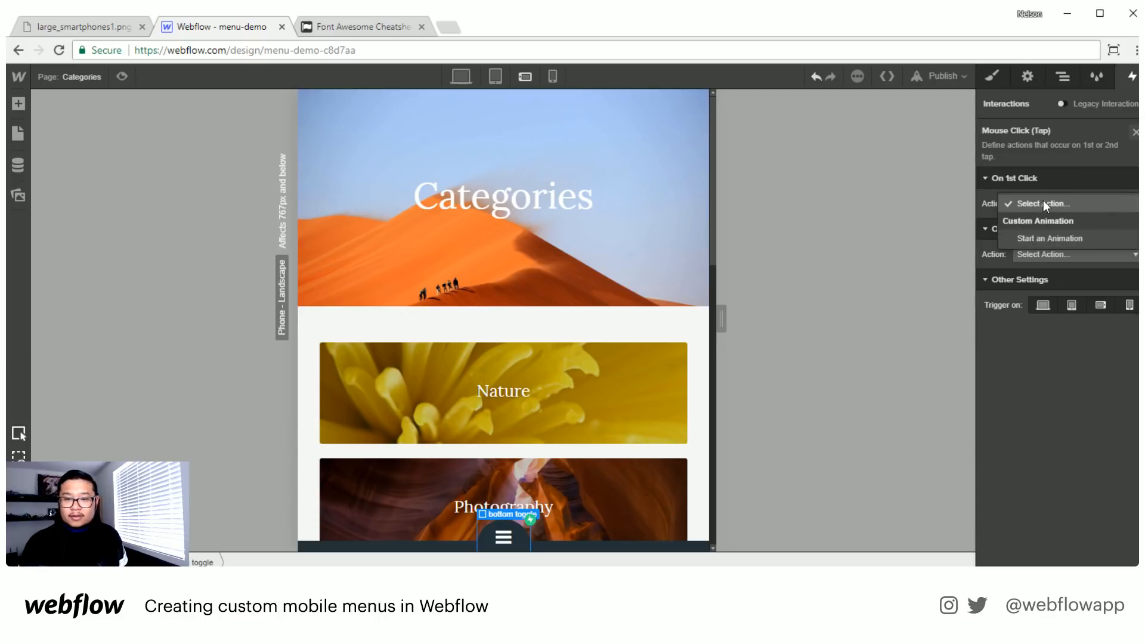
left_click(1040, 236)
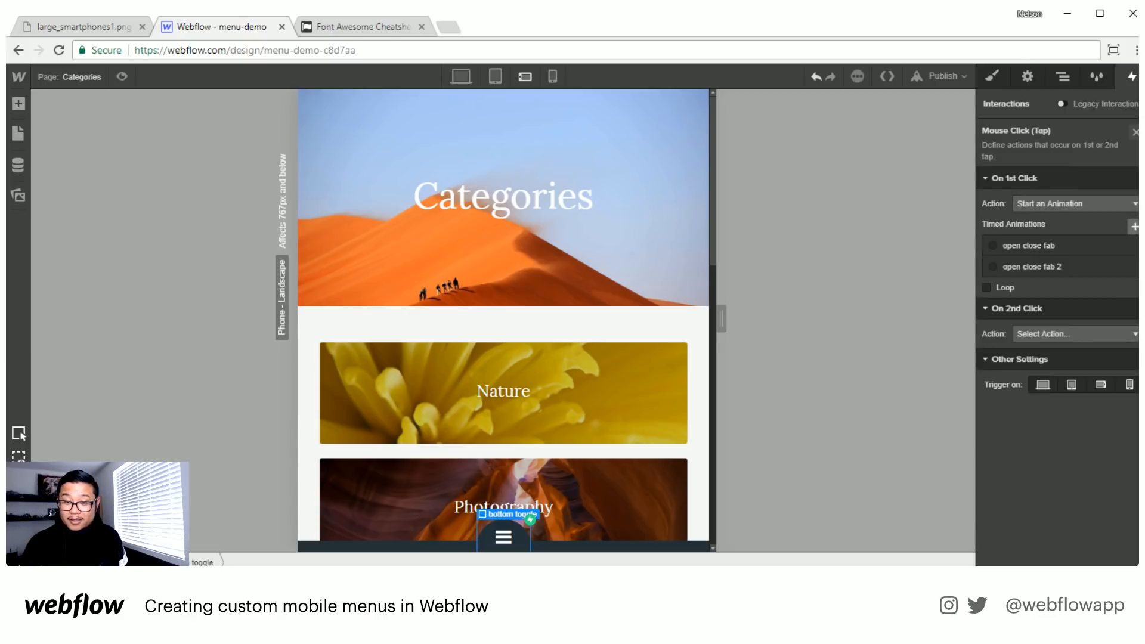
- Create a new timed animation named "bottom nav" for bottom toggle's first click
left_click(1135, 226)
type("bot")
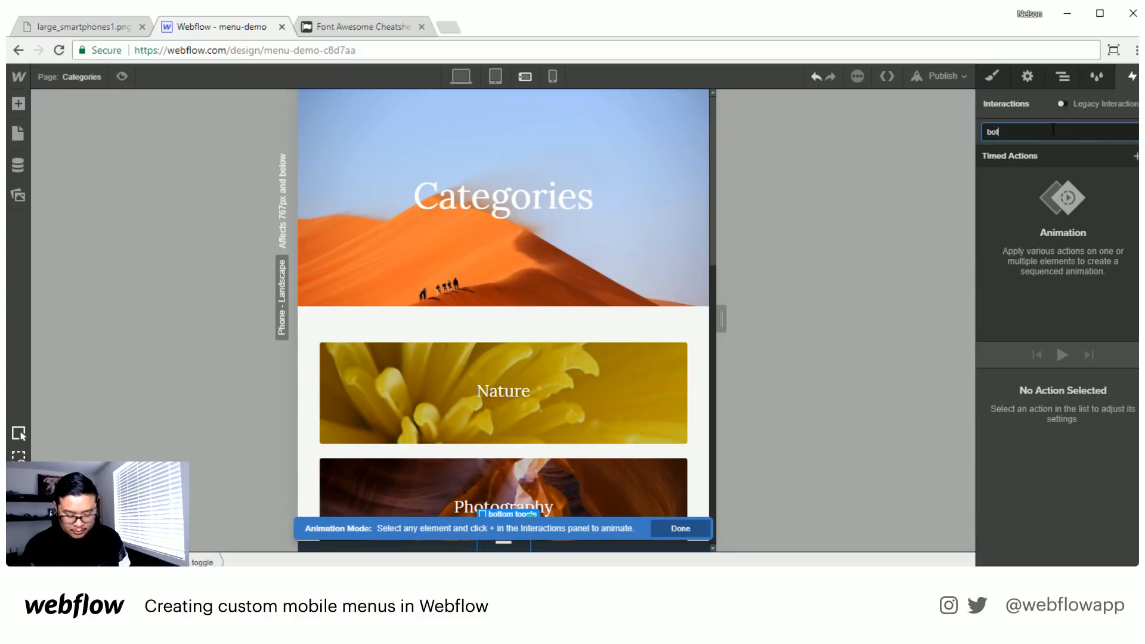
type("tom nav")
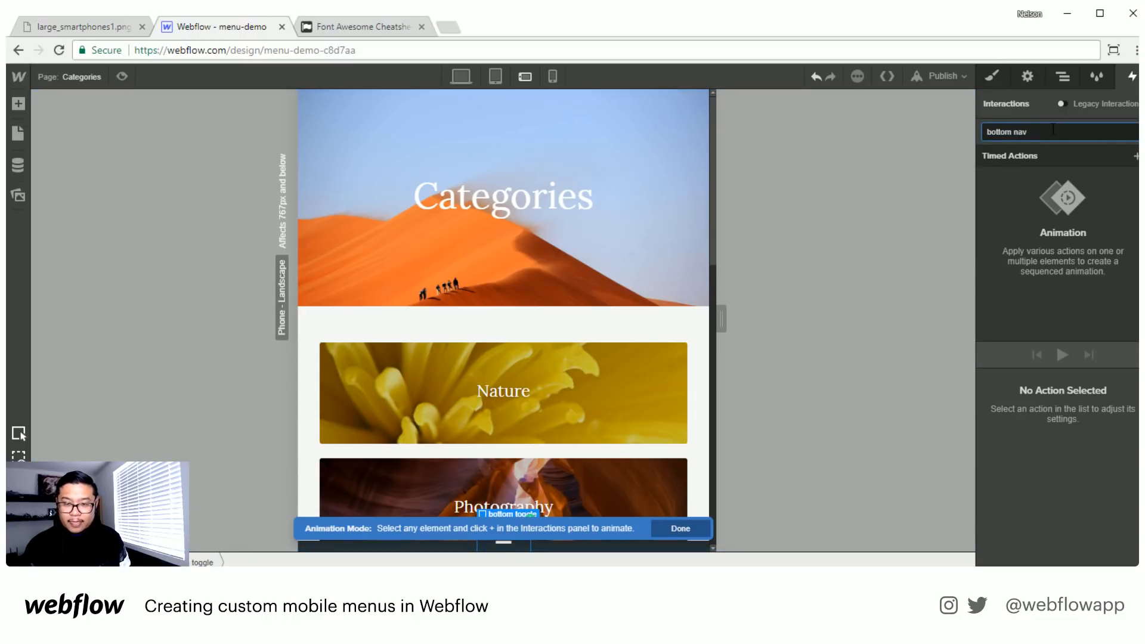
key("Return")
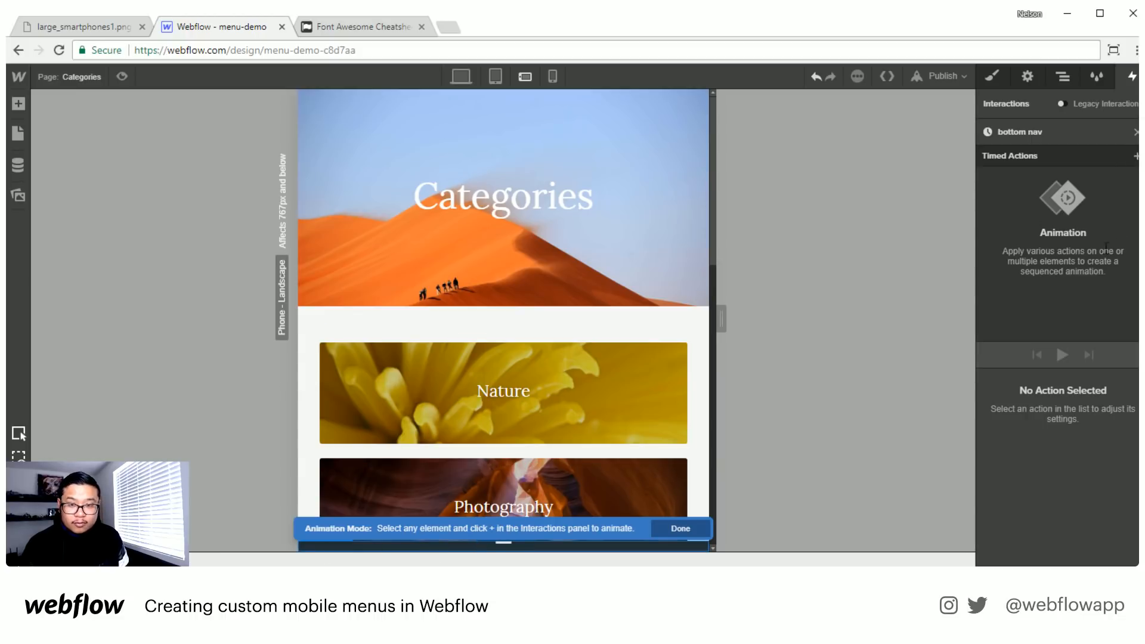
- Add a Size action for the bottom nav element, set as initial state with a height of 15 px
left_click(1134, 156)
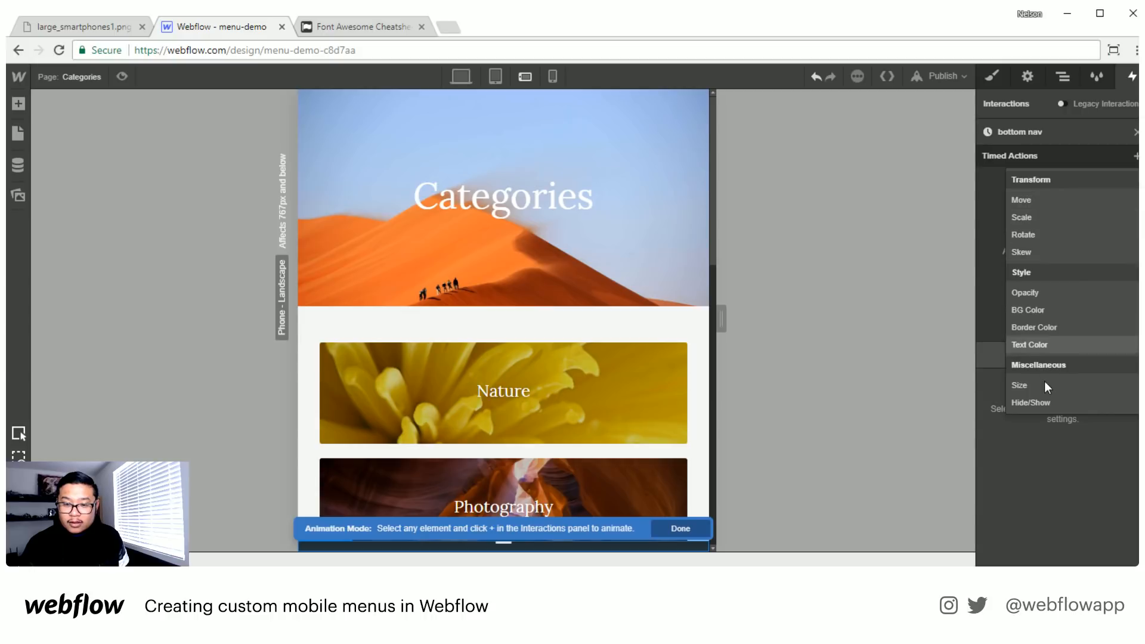
left_click(1029, 385)
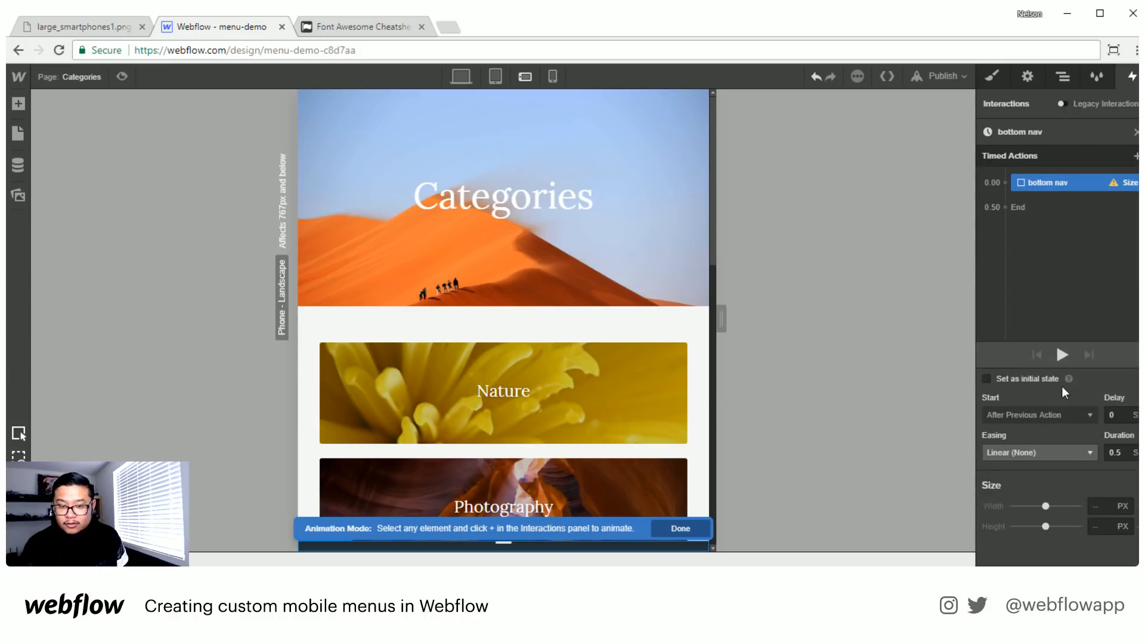
left_click(1028, 378)
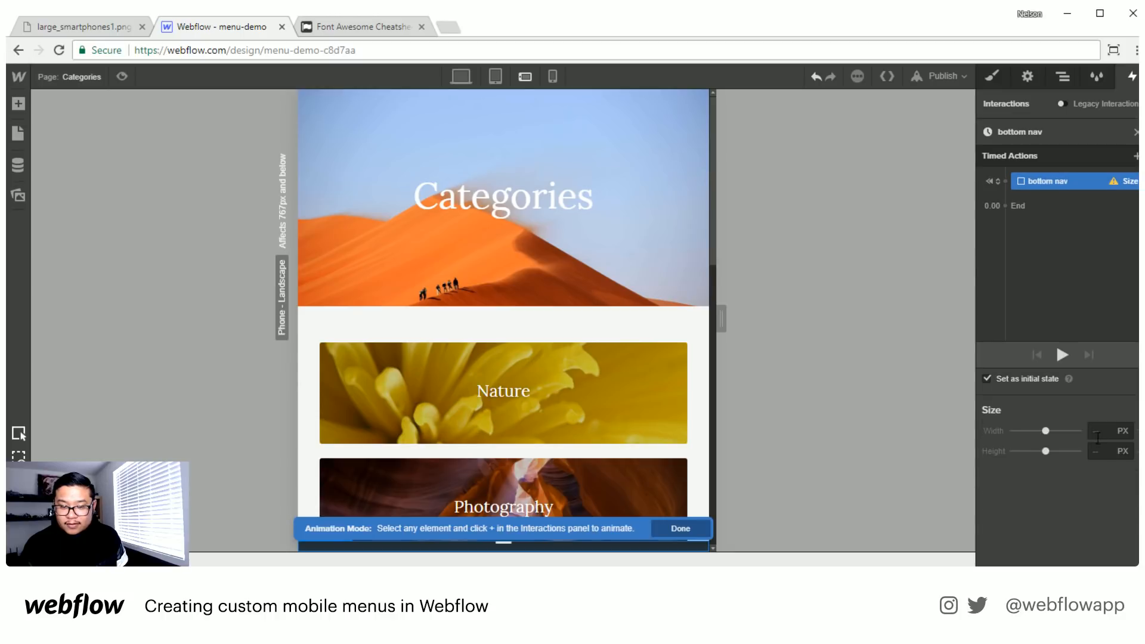
left_click(1110, 451)
type("15")
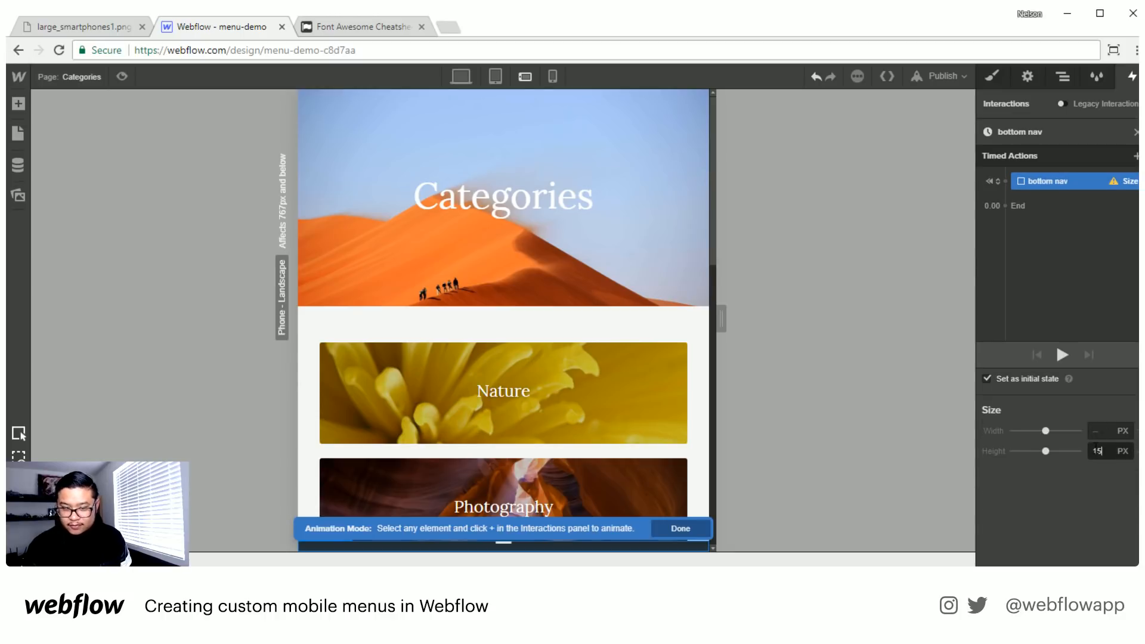
- Add a second Size action for bottom nav that expands its height to 75 px
left_click(1137, 156)
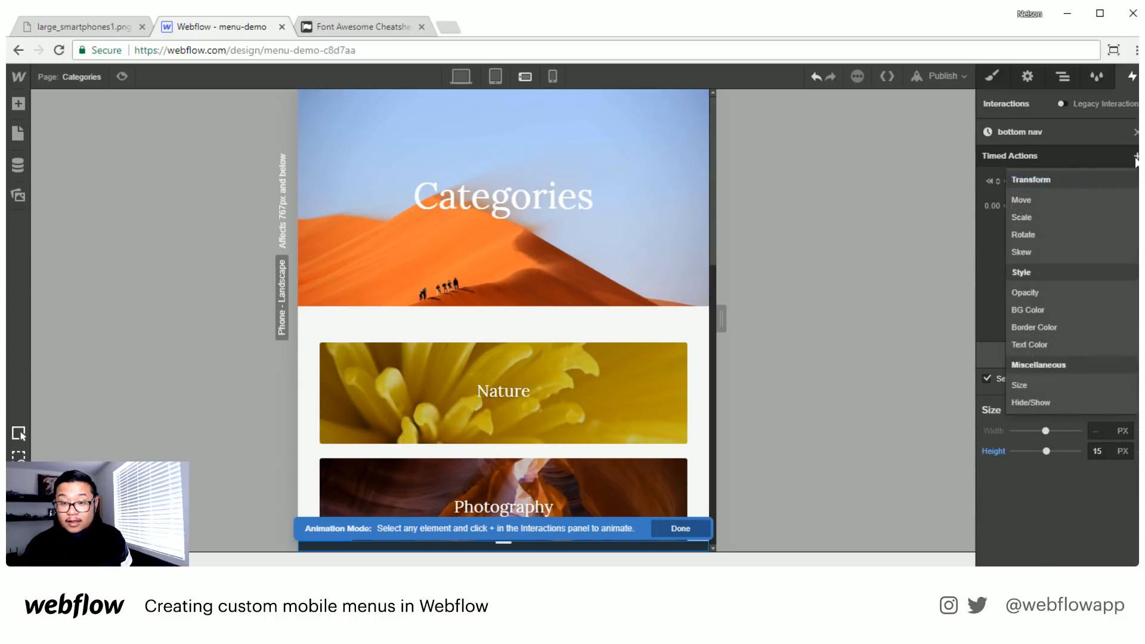
left_click(1036, 392)
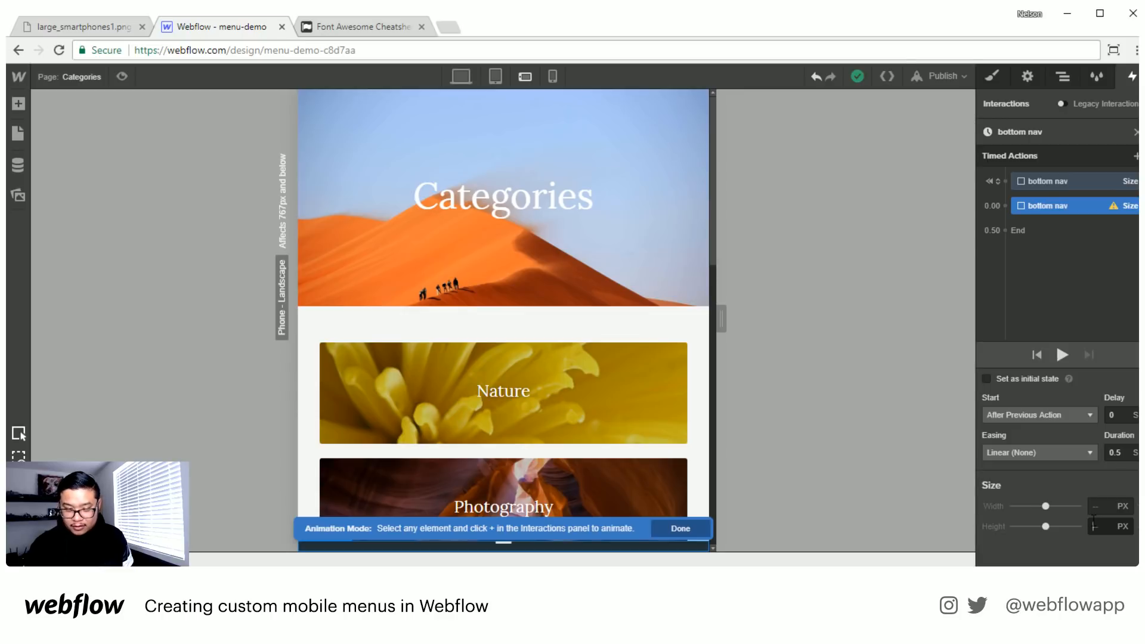
left_click(1094, 525)
type("50")
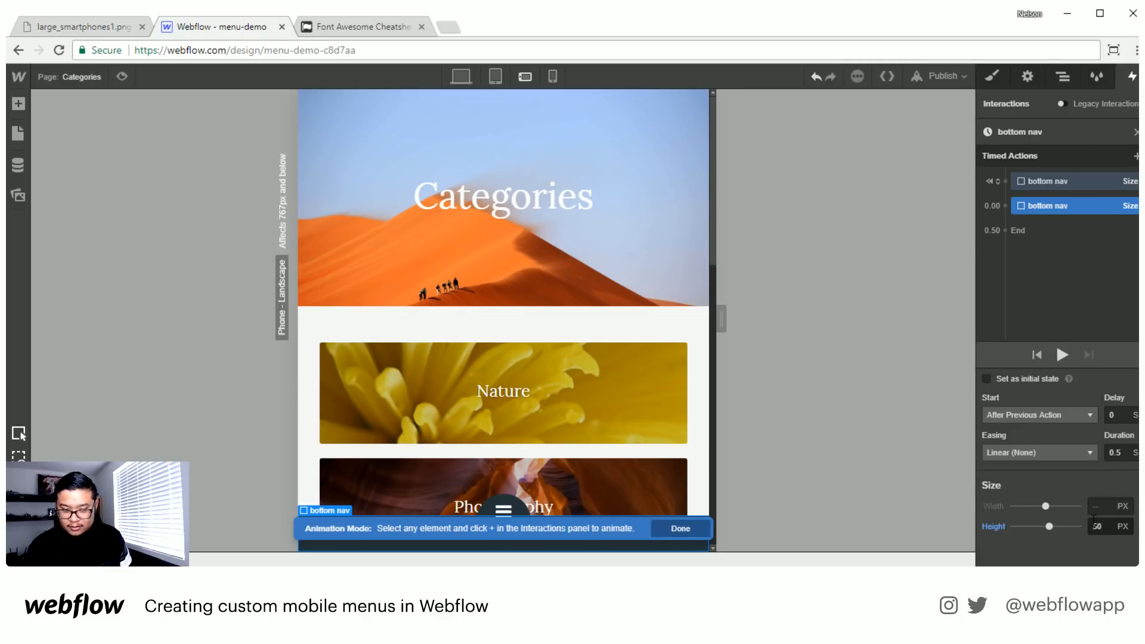
key("BackSpace")
key("BackSpace")
type("75")
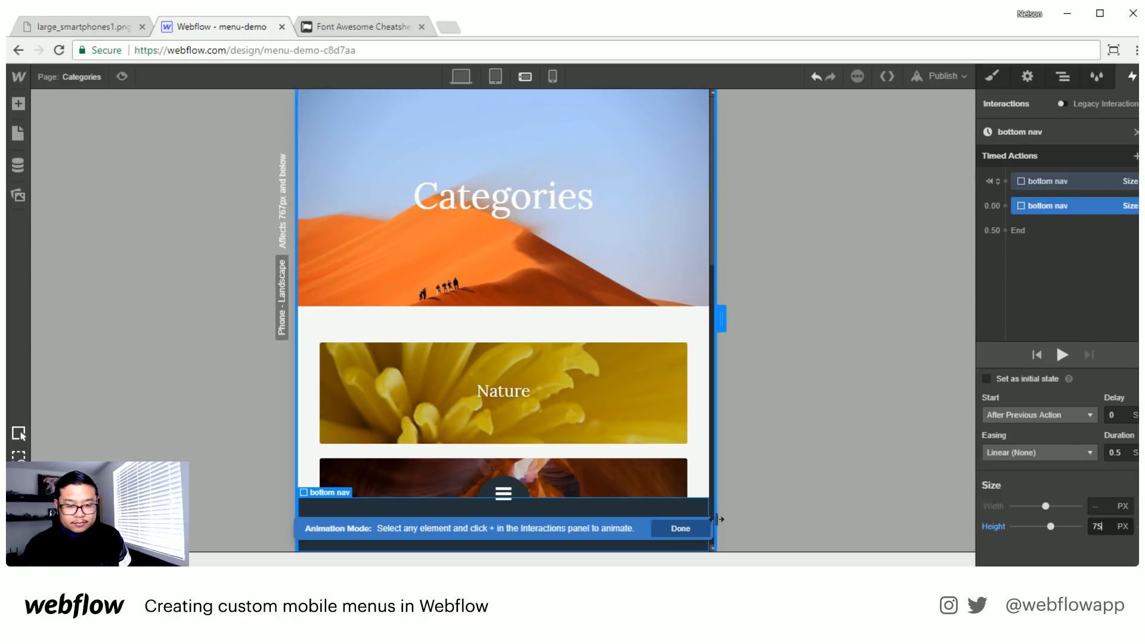
- Preview the bottom nav animation on the page and finish editing it
left_click(1059, 353)
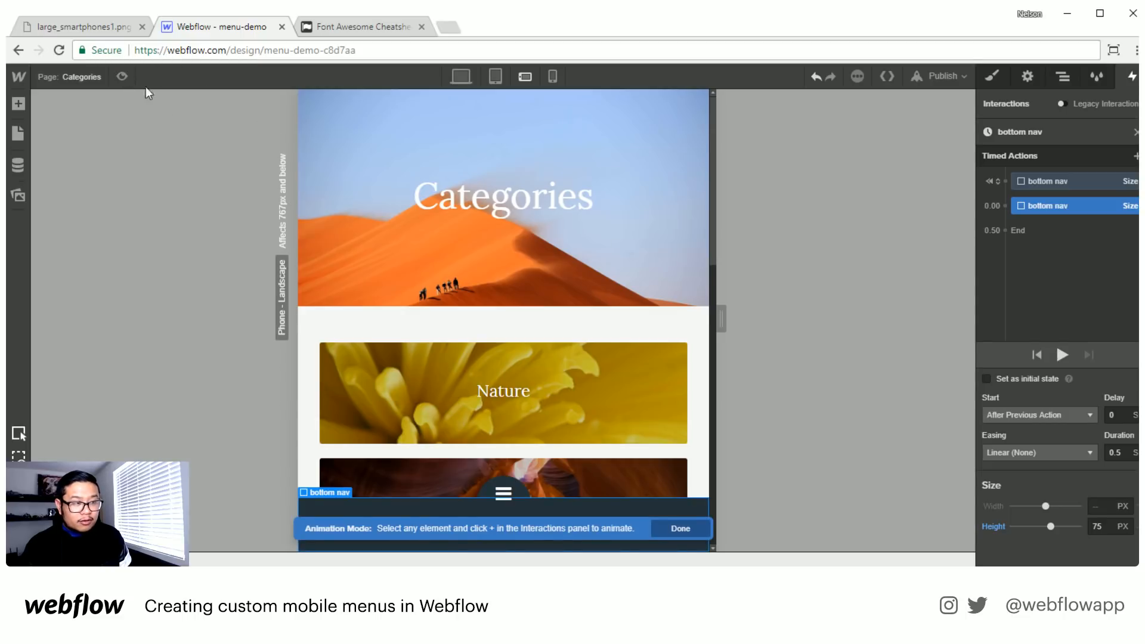
left_click(122, 76)
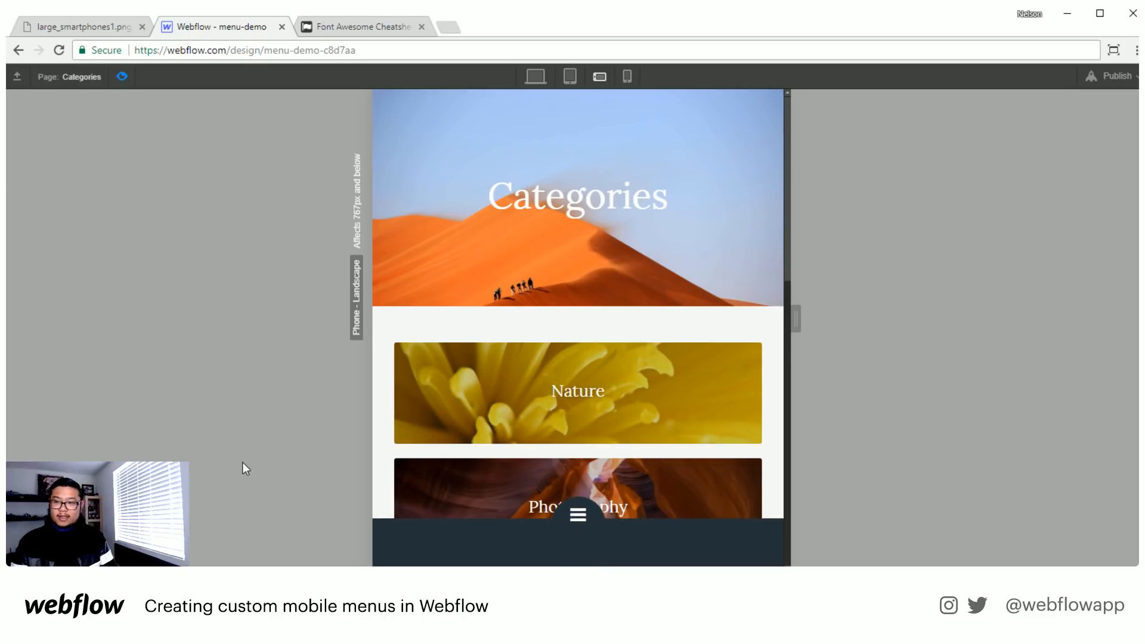
left_click(122, 77)
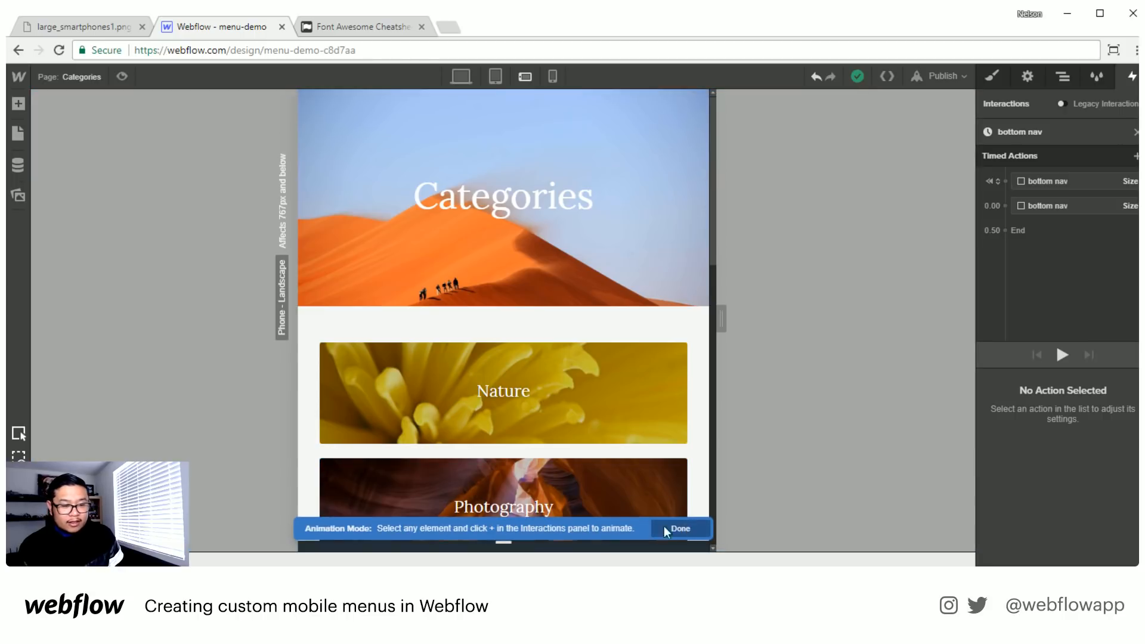
left_click(662, 526)
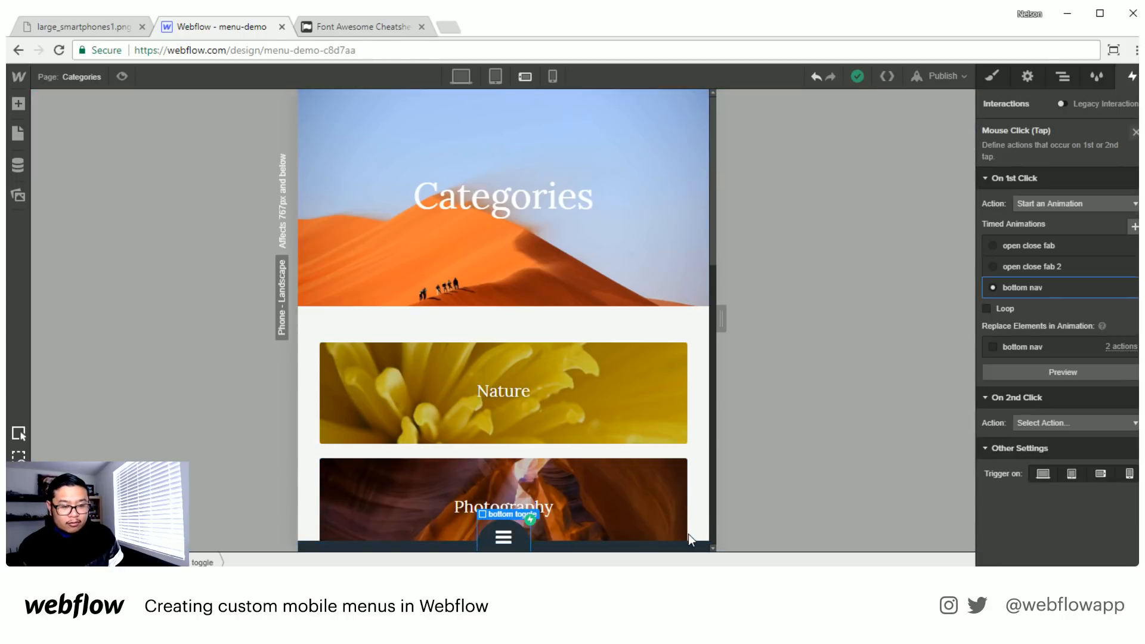
- Select the fa-angle-down icon in the Font Awesome cheatsheet, and duplicate the icon text block inside bottom toggle in Webflow
left_click(509, 534)
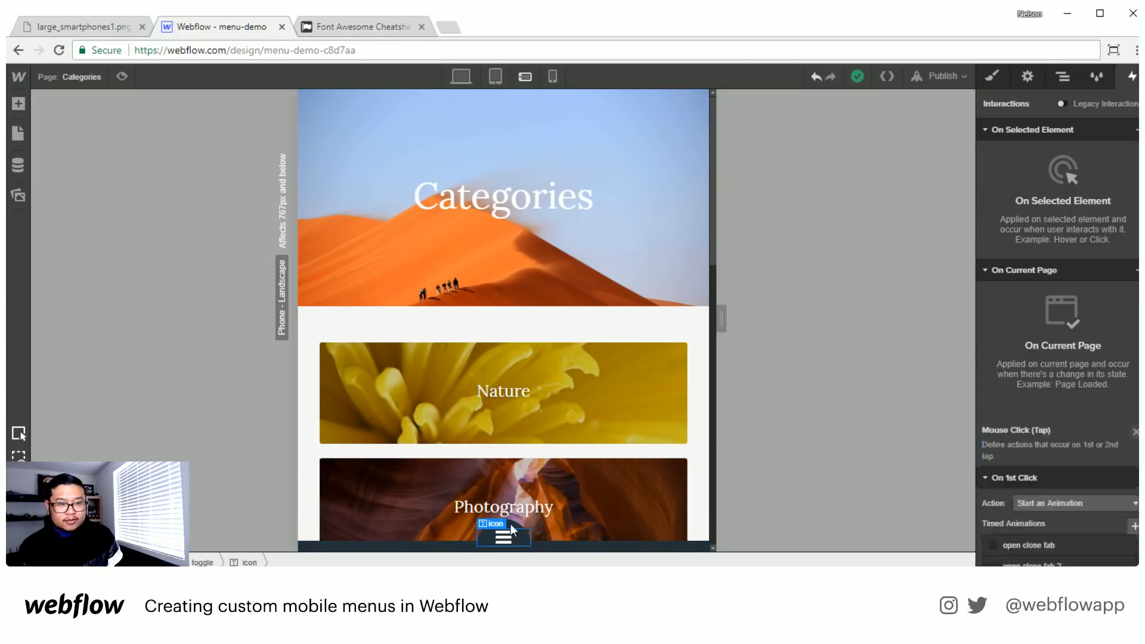
left_click(334, 28)
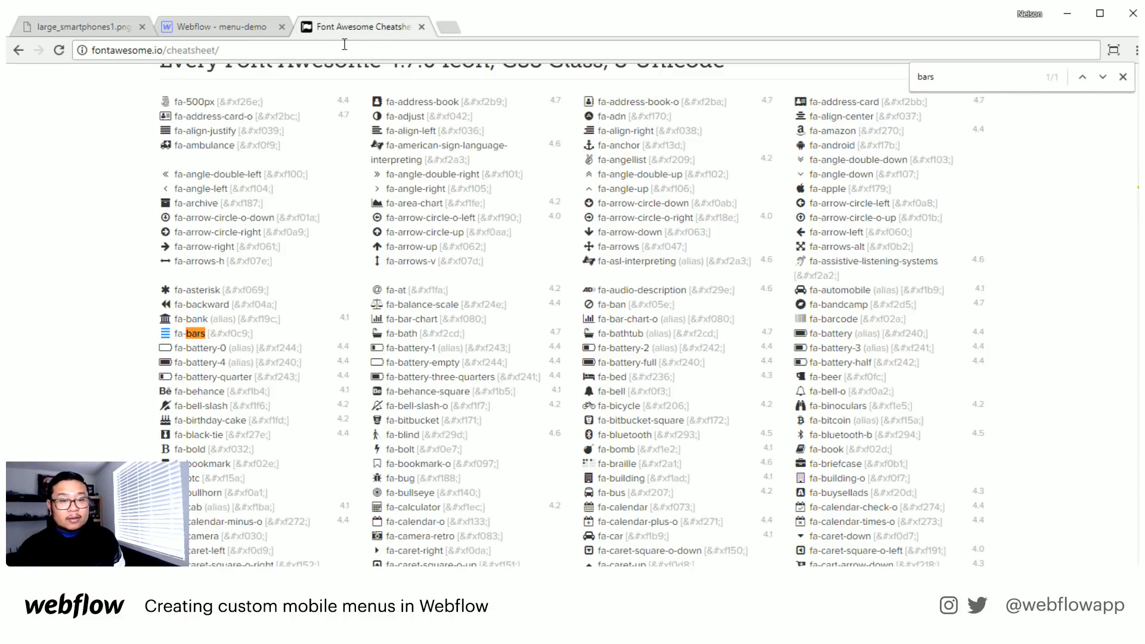
double_click(801, 175)
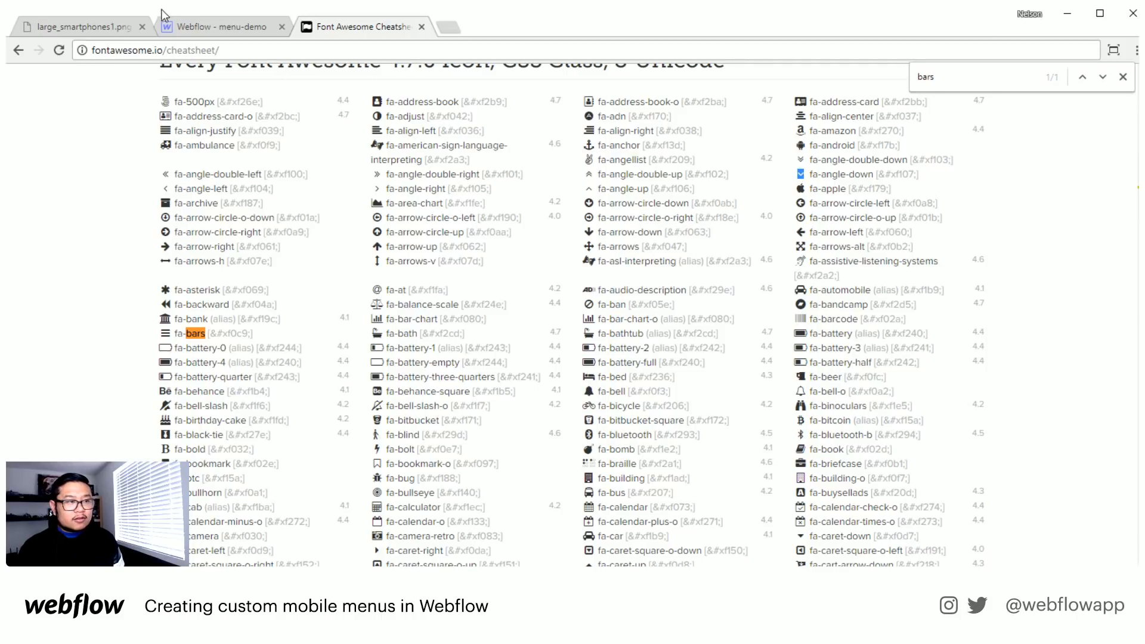
left_click(191, 26)
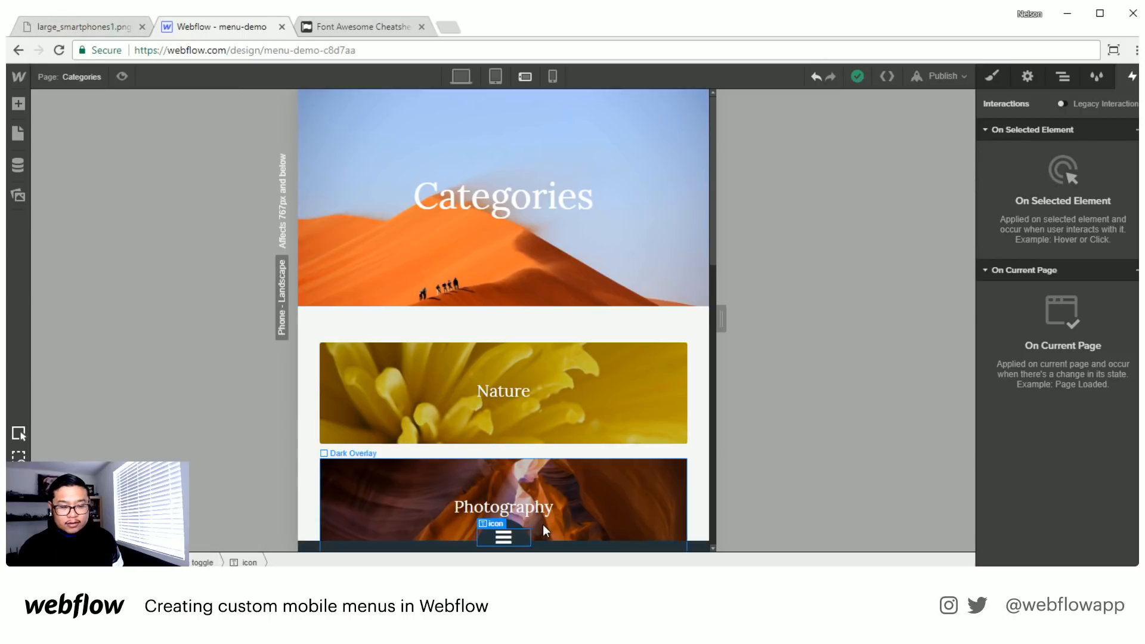
left_click(1062, 77)
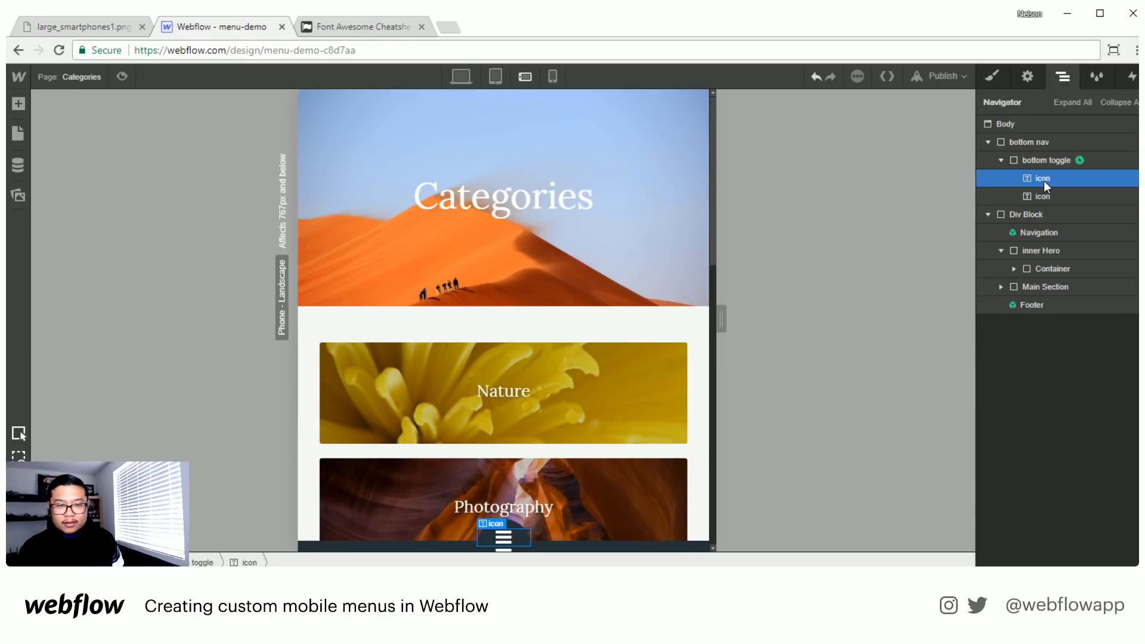
- Copy the selected fa-angle-down icon from the cheatsheet and replace the second icon text block's bars with it in Webflow
left_click(403, 29)
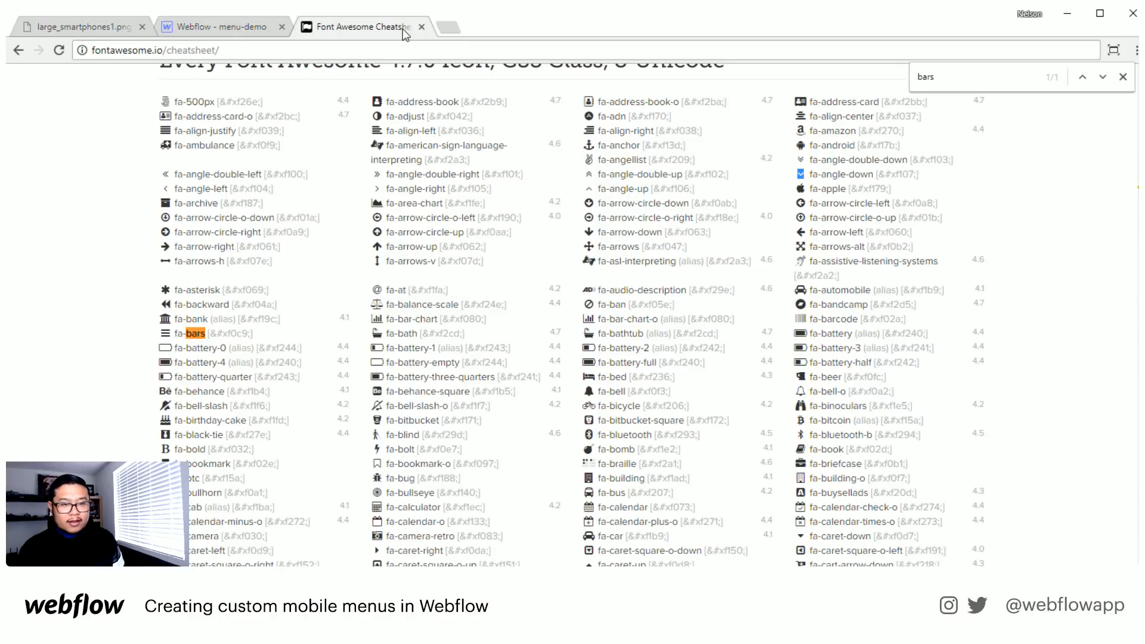
left_click(251, 18)
left_click(1021, 195)
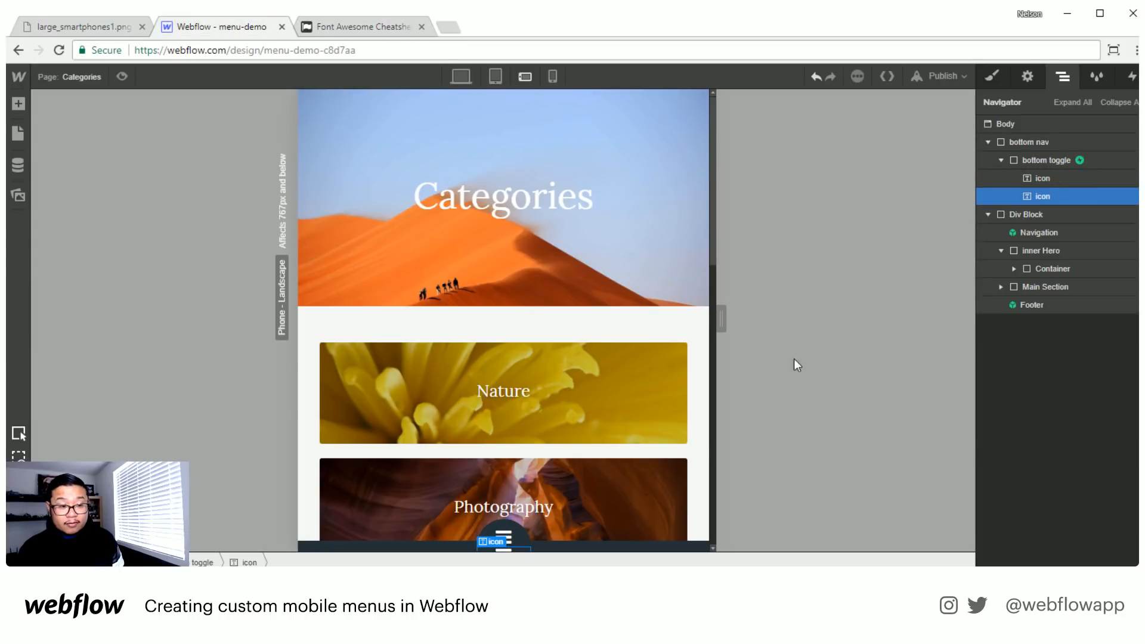
double_click(505, 549)
key("ctrl+a")
key("ctrl+v")
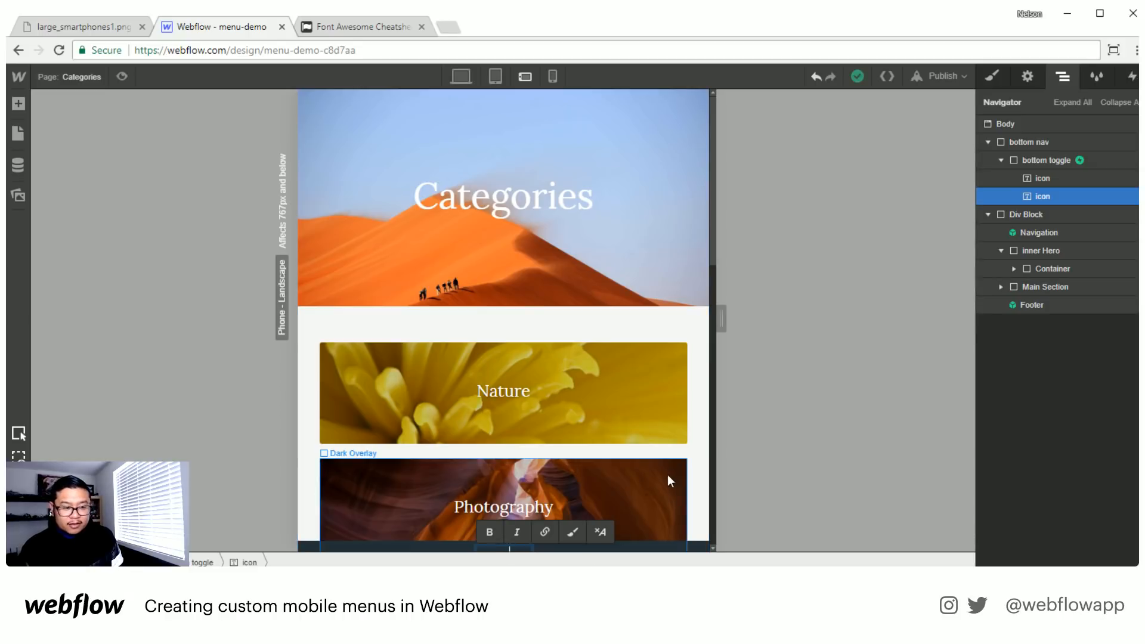
left_click(695, 544)
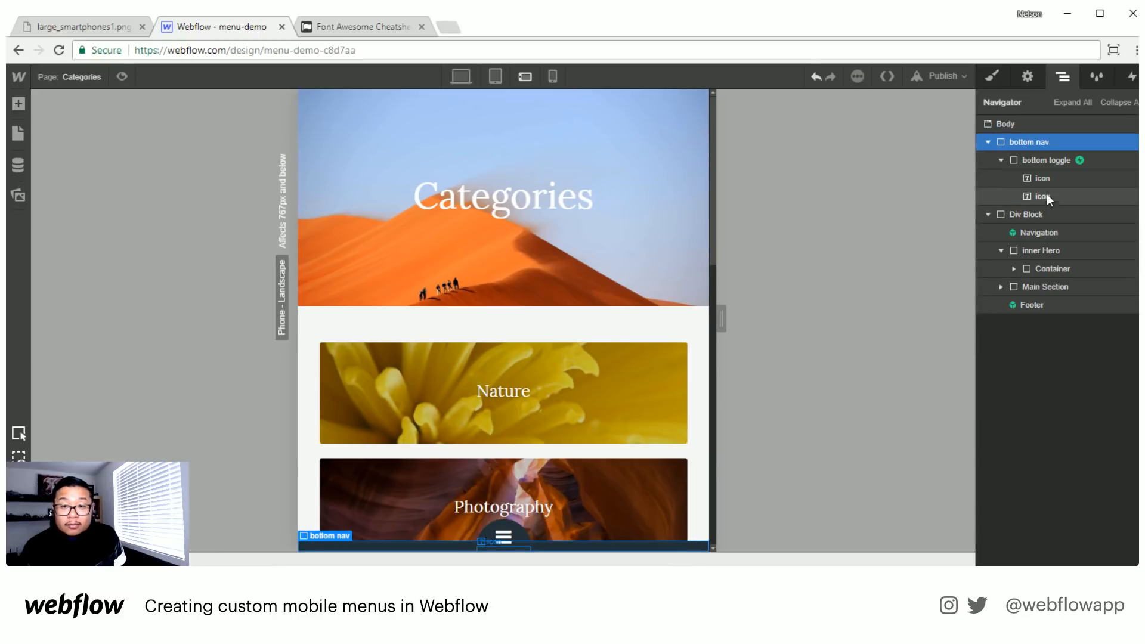
- Open bottom toggle's bottom nav tap animation and add a Hide/Show action that hides the angle-down icon as its initial state
left_click(1061, 160)
left_click(1132, 78)
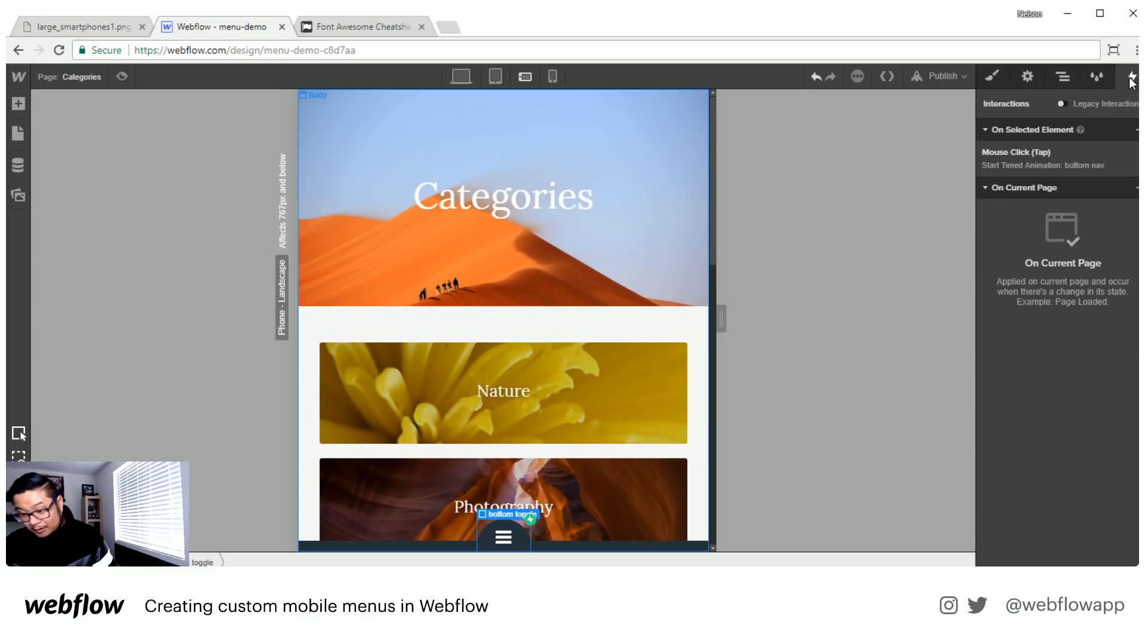
left_click(1016, 152)
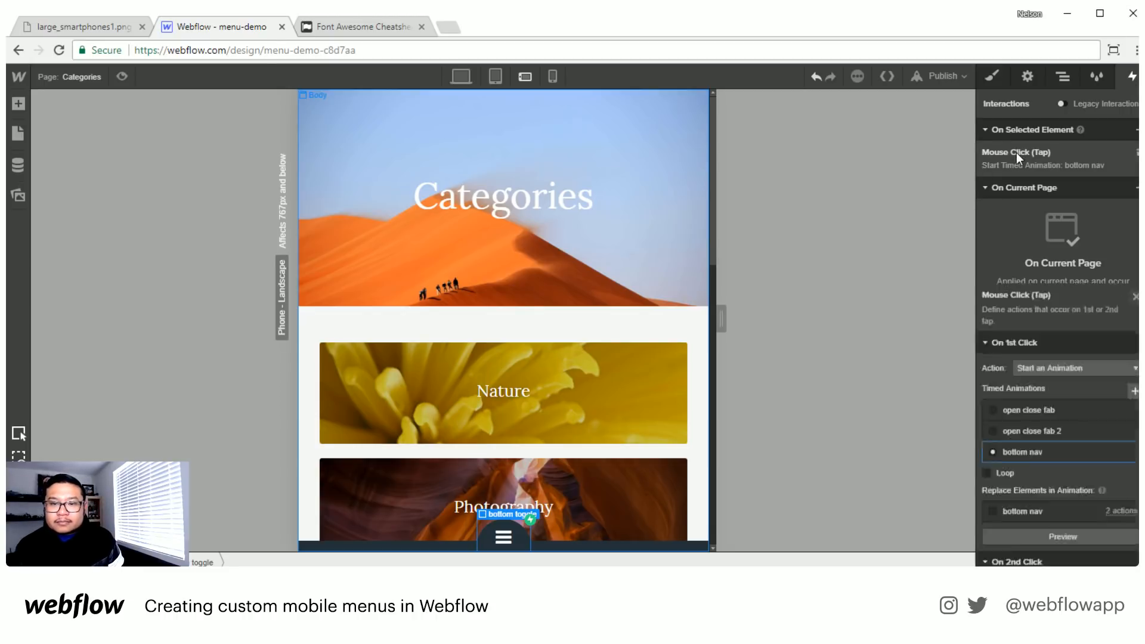
left_click(1019, 288)
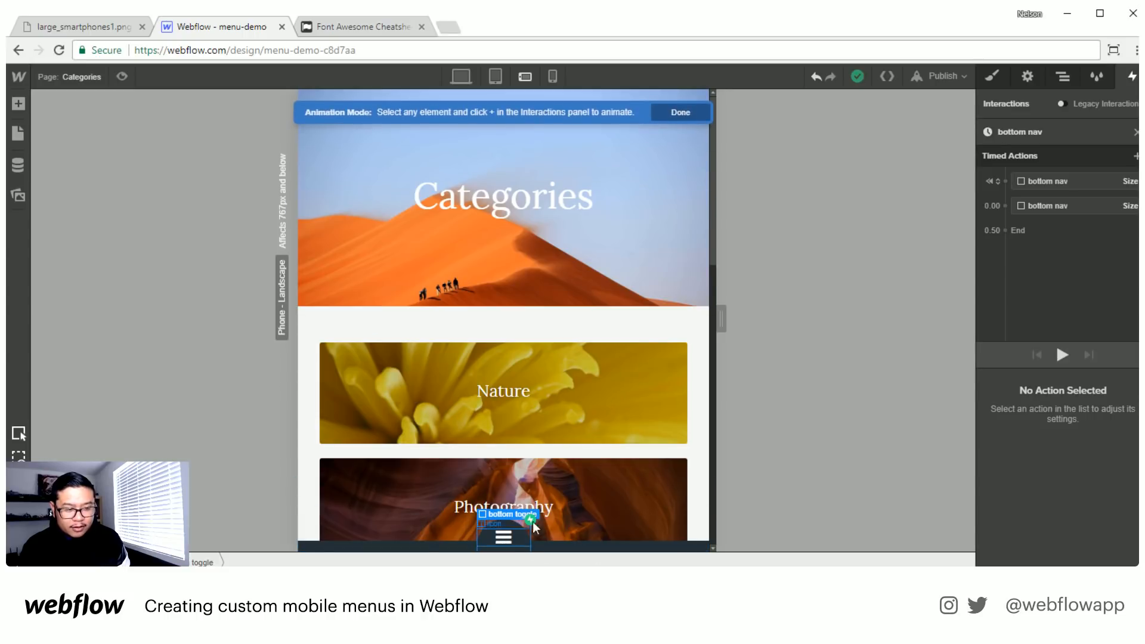
left_click(502, 548)
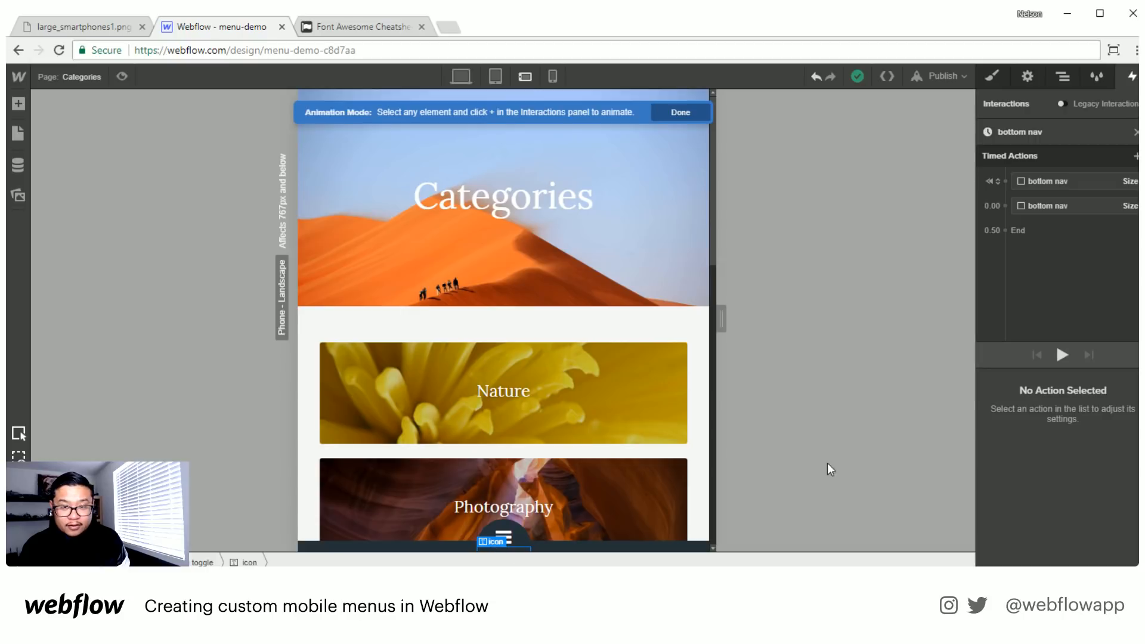
left_click(1136, 155)
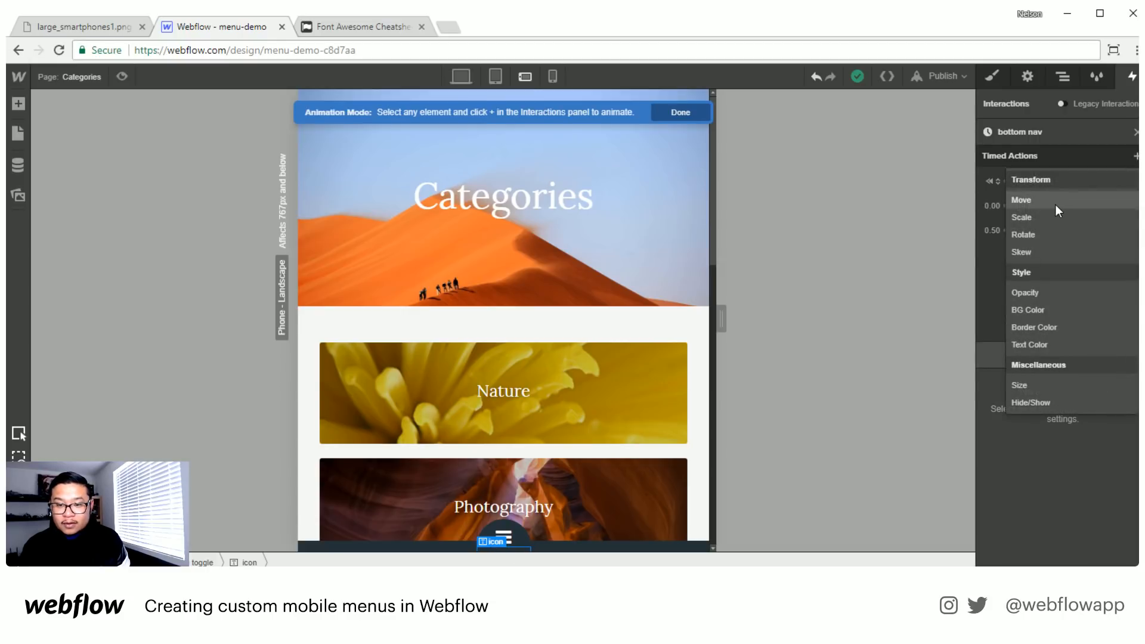
left_click(1032, 403)
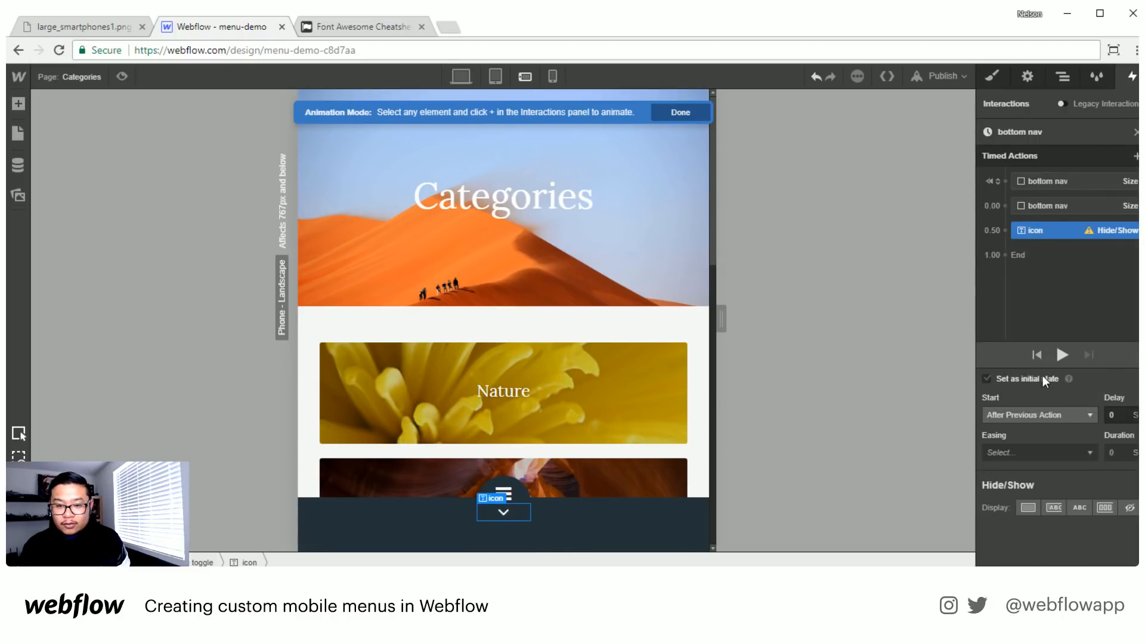
left_click(1130, 435)
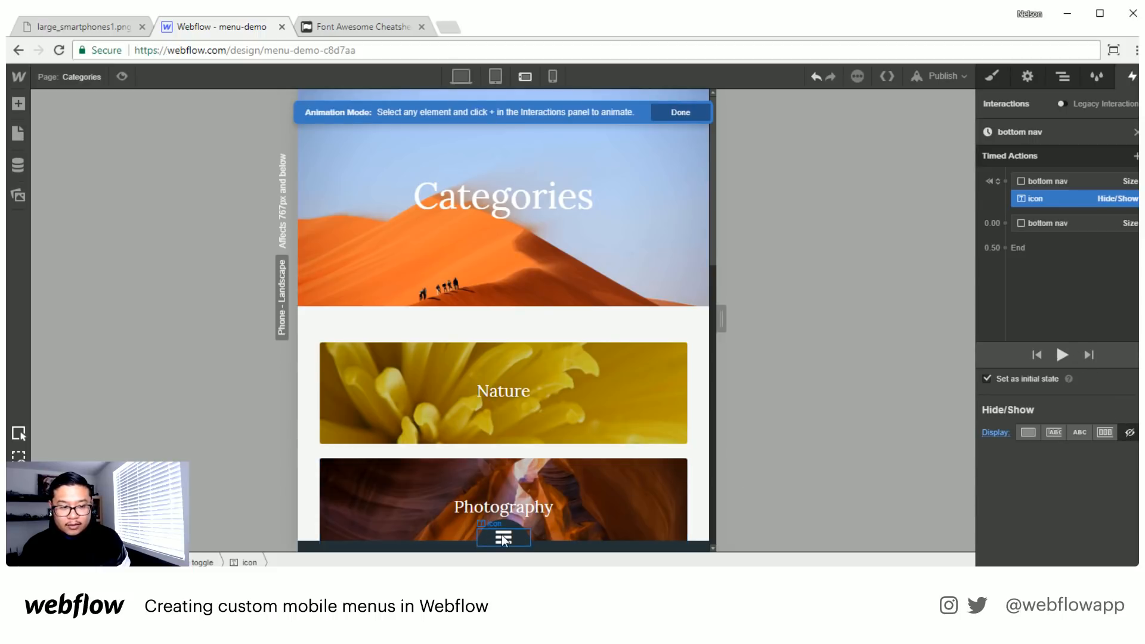
- Add a Hide/Show action that displays the bars icon as block and set it as the initial state
left_click(1074, 334)
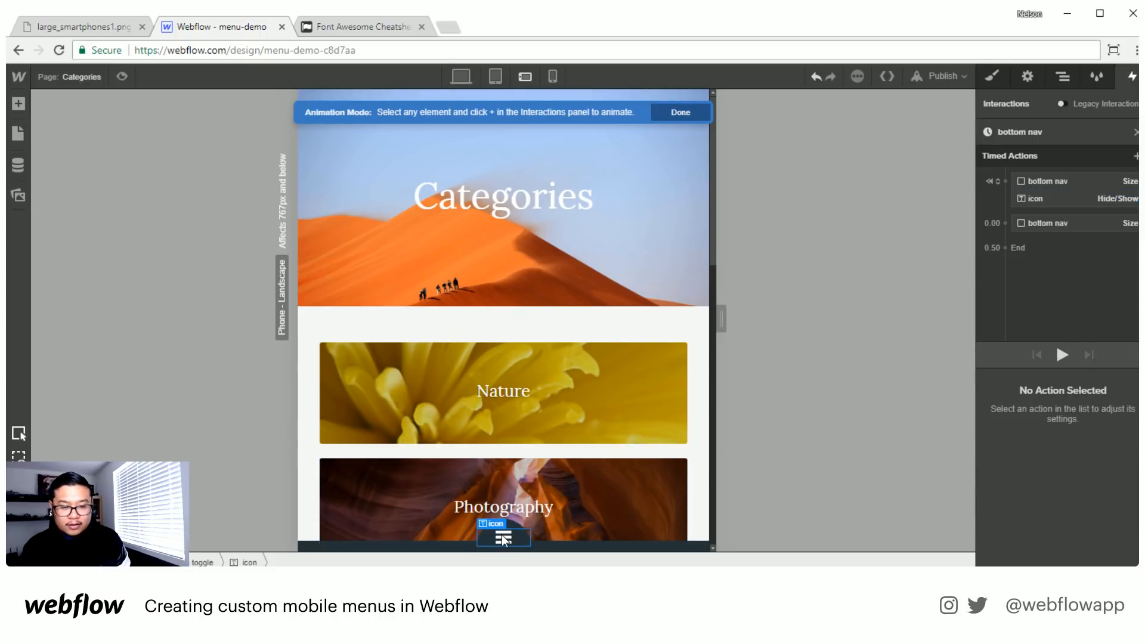
left_click(1135, 156)
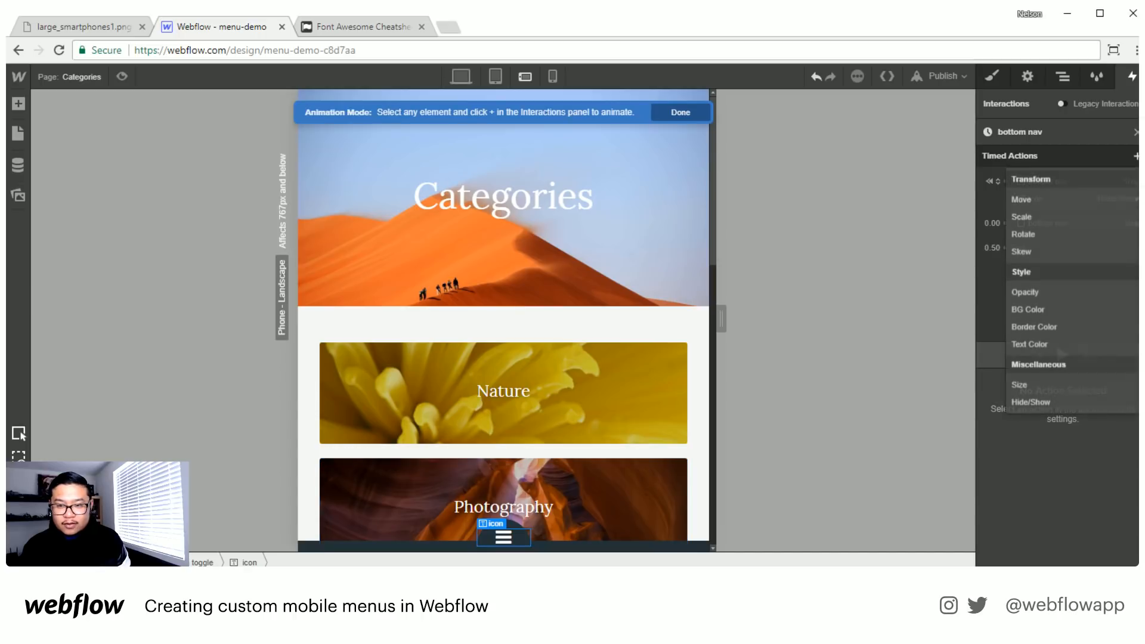
left_click(1033, 405)
left_click(1027, 507)
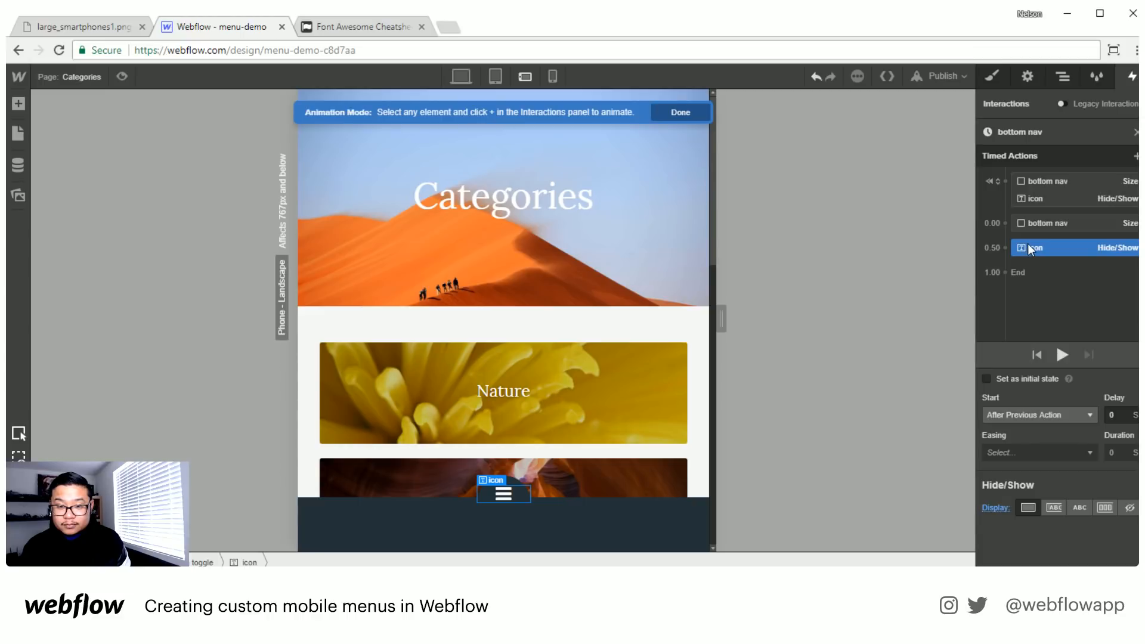
left_click(1036, 378)
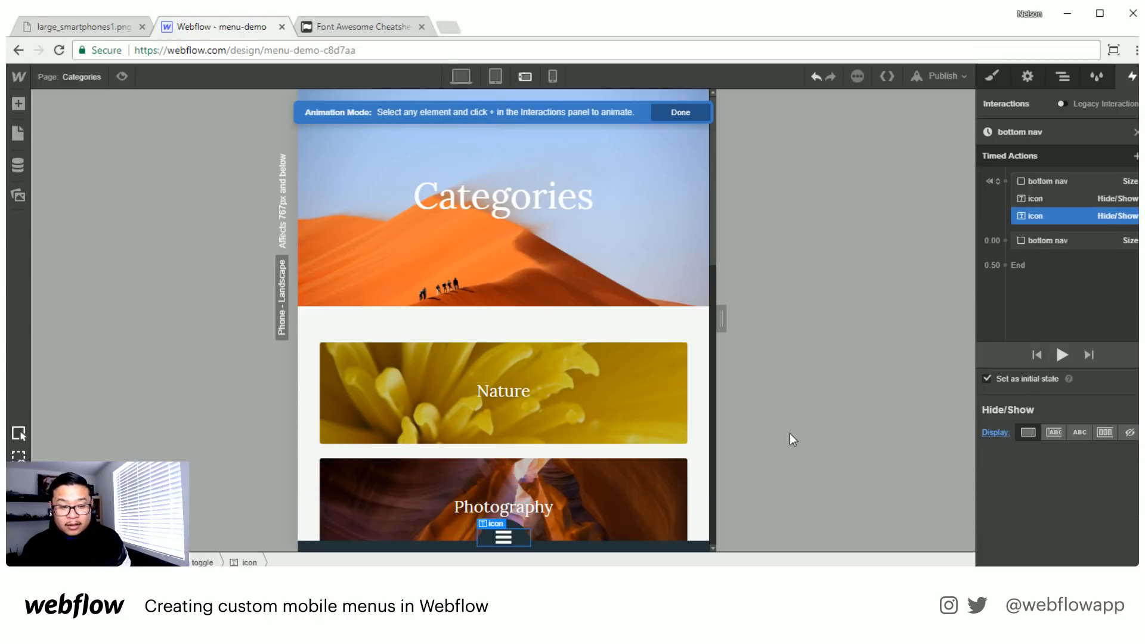
- Add a Hide/Show action that hides the bars icon, grouped at 0.00 with the Size action that expands bottom nav
left_click(1042, 242)
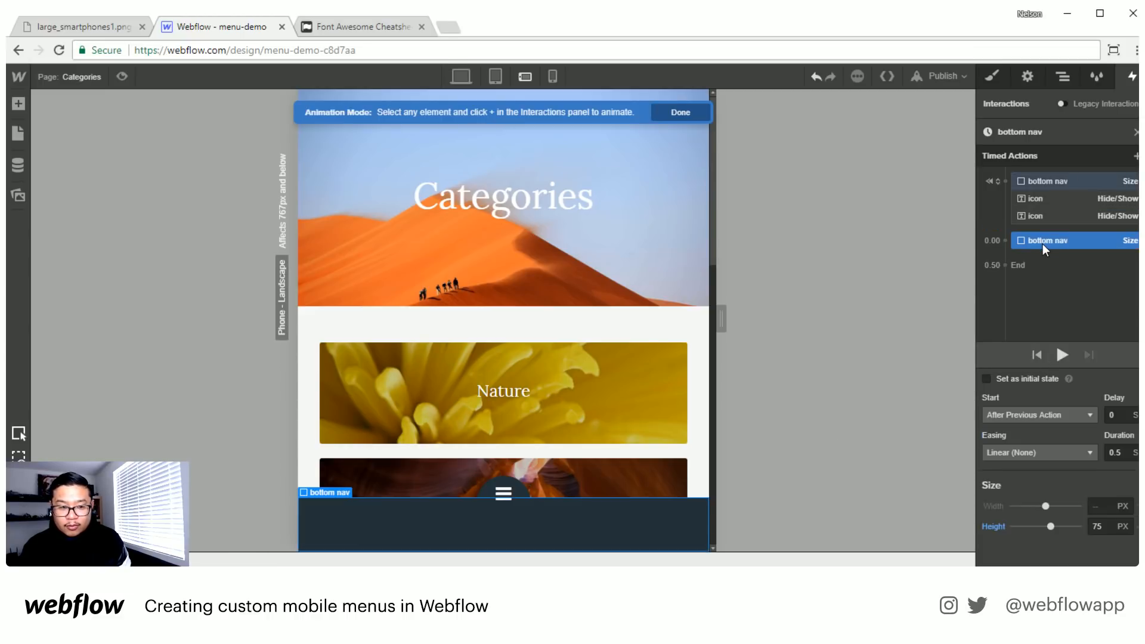
left_click(504, 488)
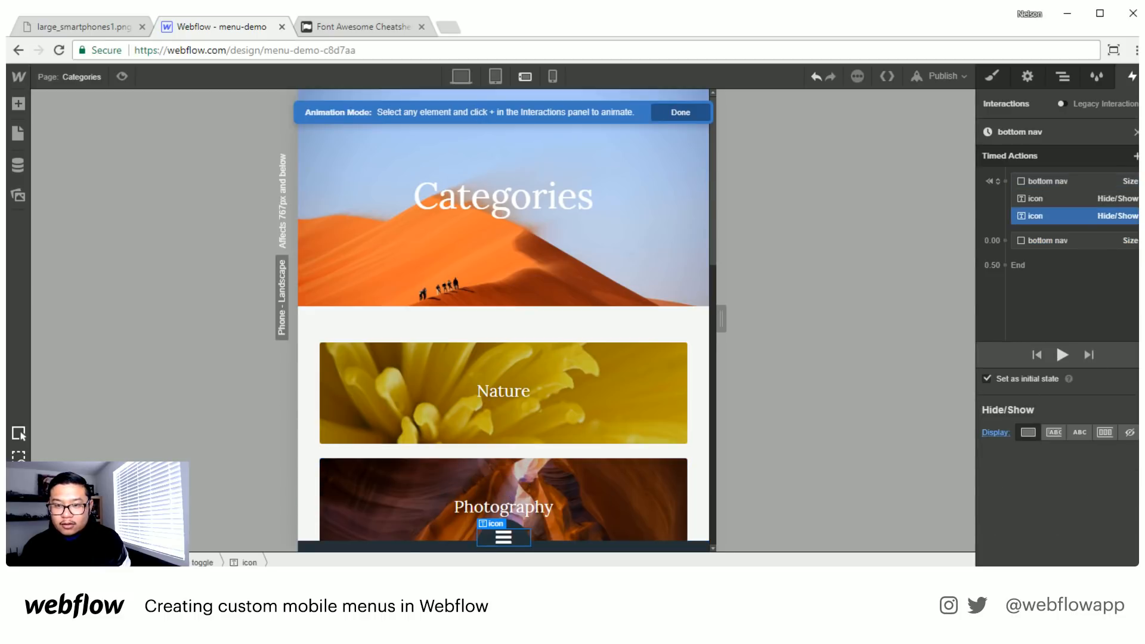
left_click(1136, 157)
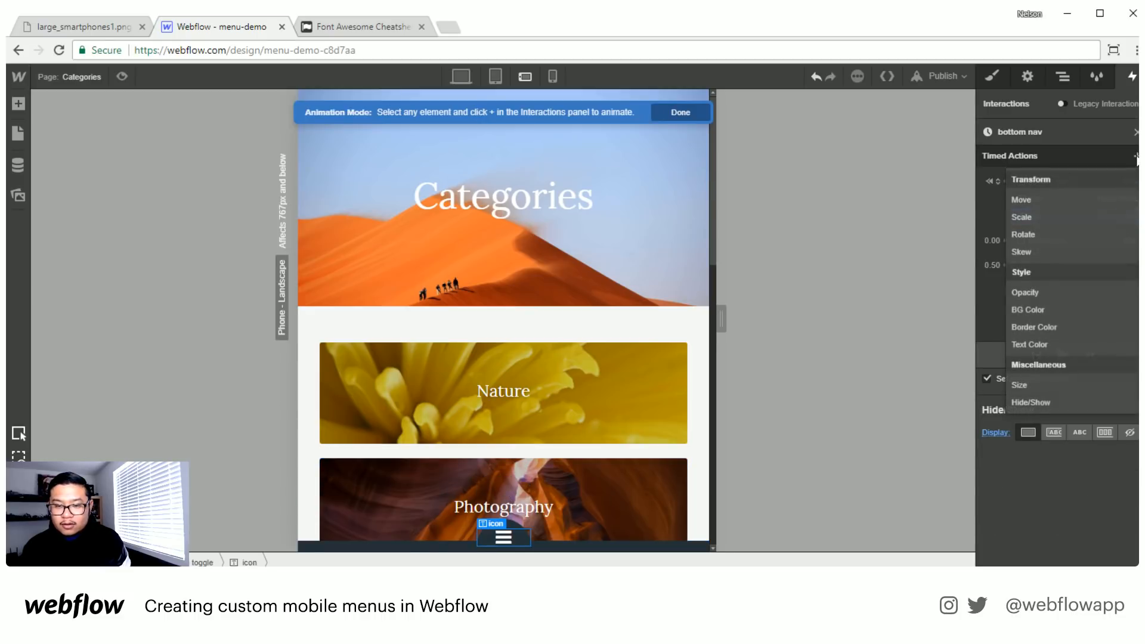
left_click(1036, 400)
left_click_drag(1047, 241, 1082, 275)
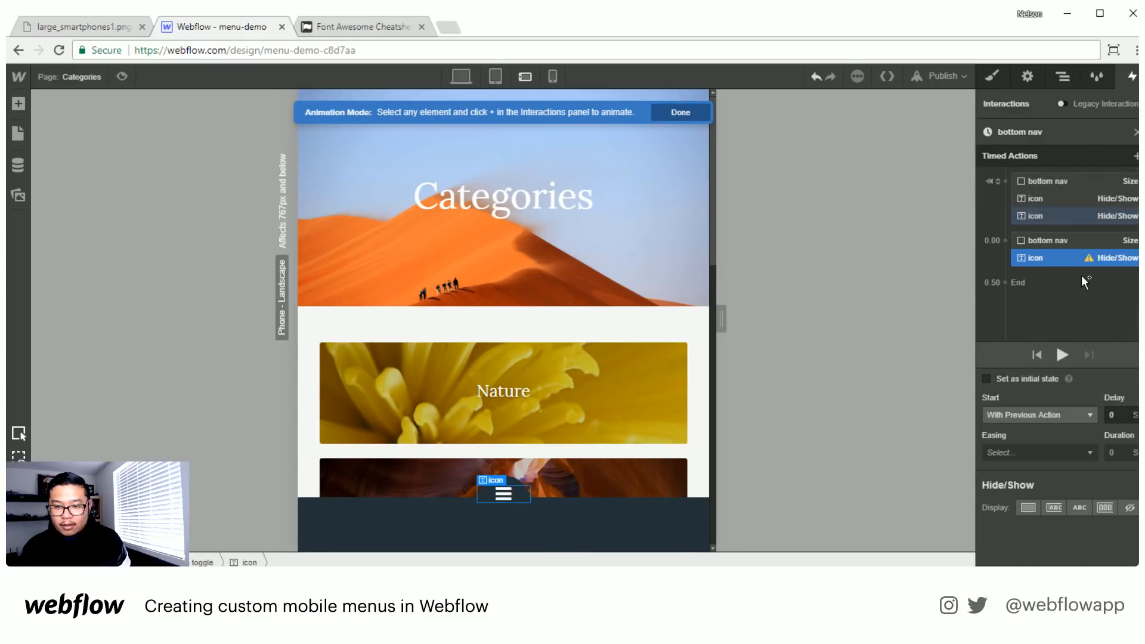
left_click(1129, 508)
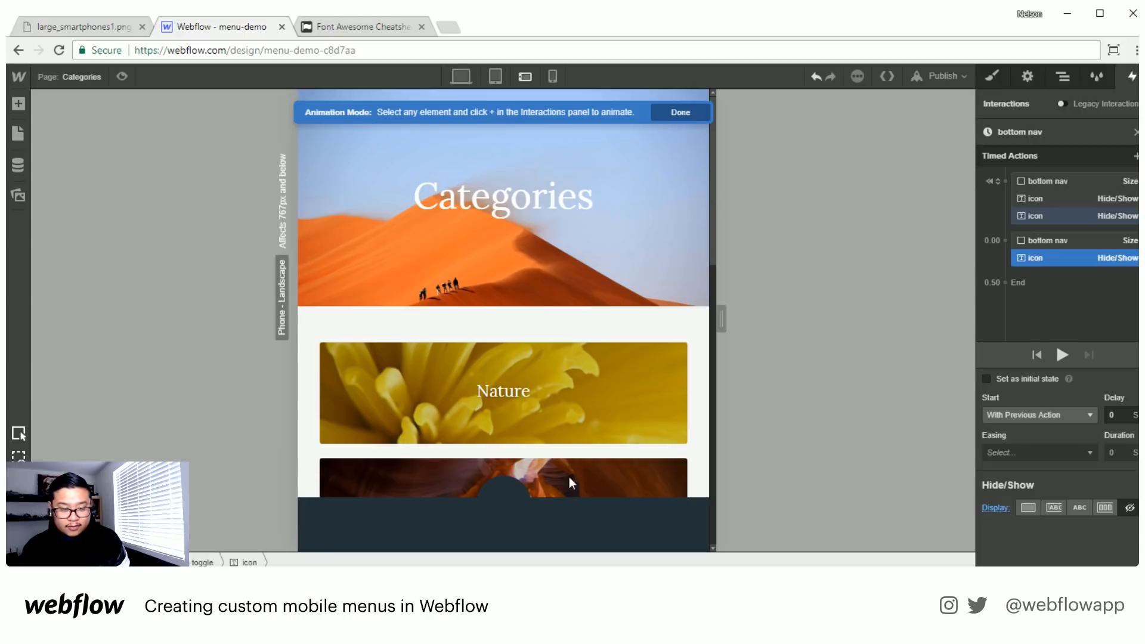
left_click(258, 556)
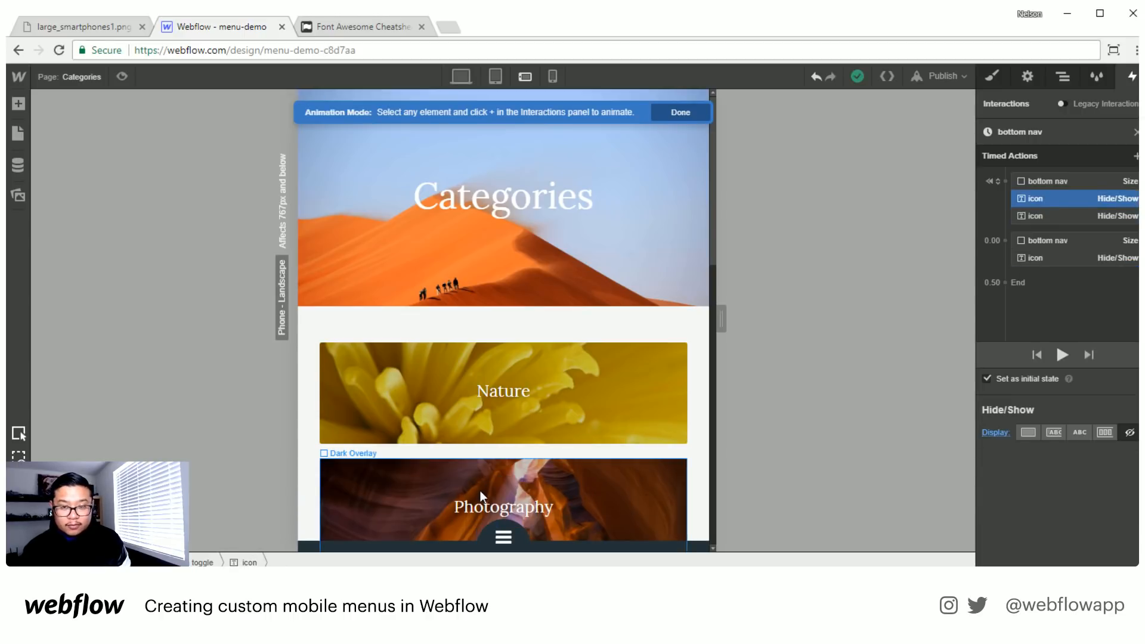
left_click(1052, 214)
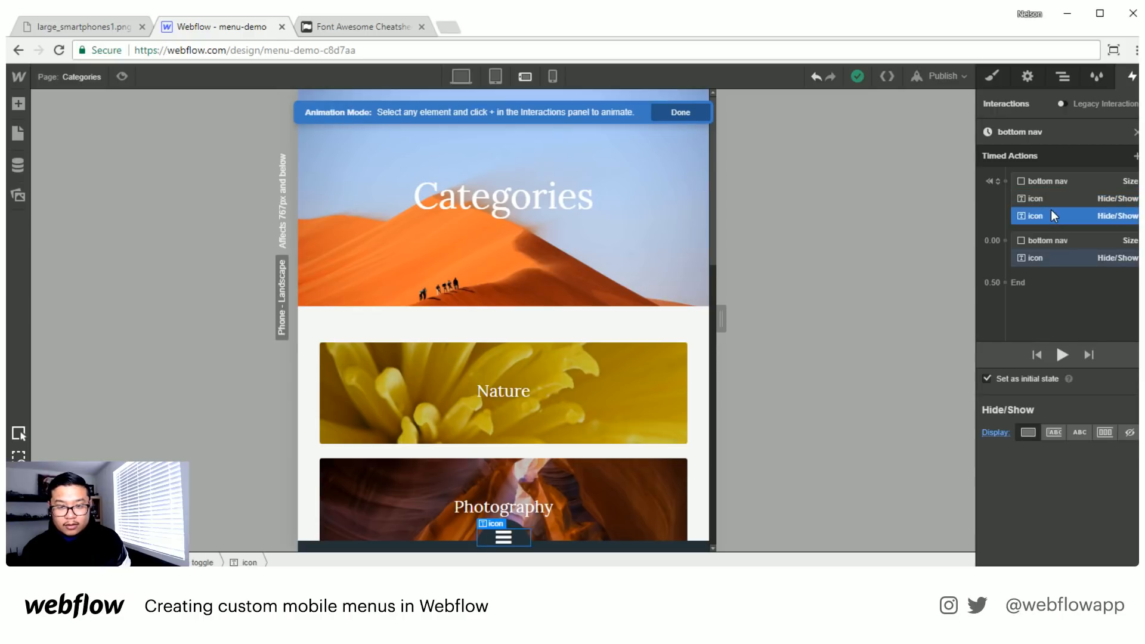
left_click(1036, 199)
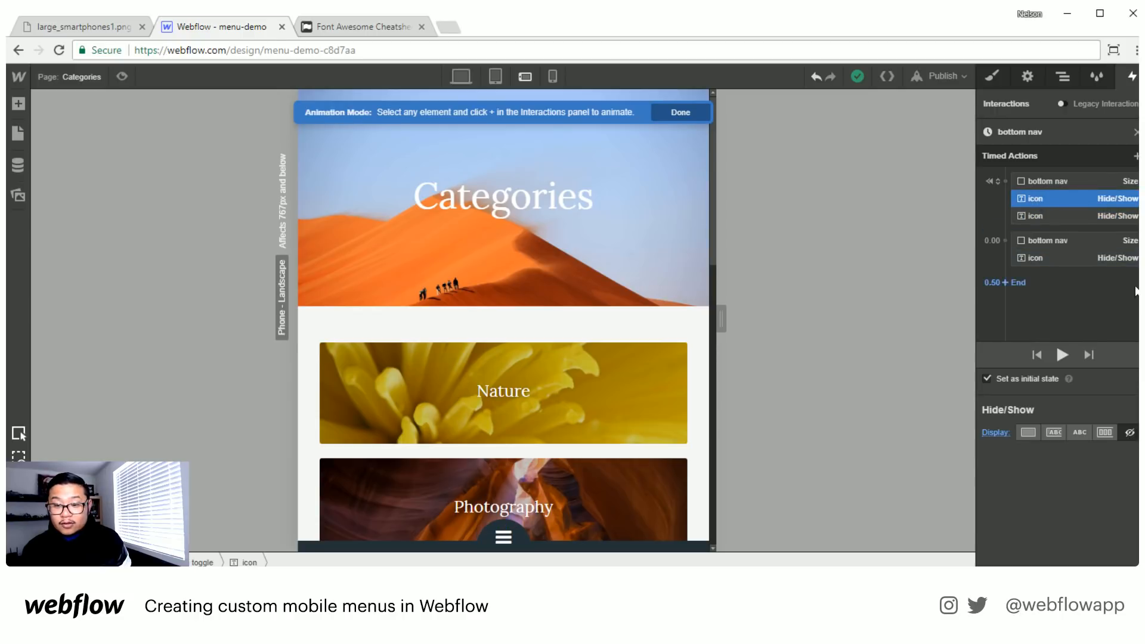
left_click(1136, 156)
left_click(1035, 385)
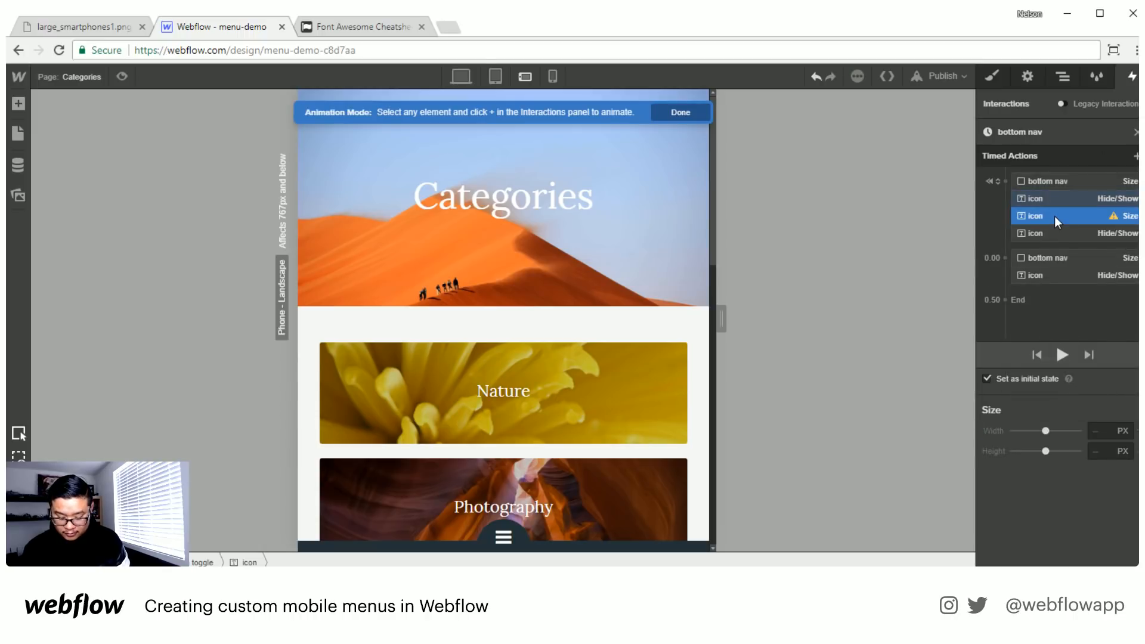
key("Delete")
- Add a Hide/Show action that displays the angle-down icon as block, grouped with the bottom nav expansion at 0.00
left_click(1079, 202)
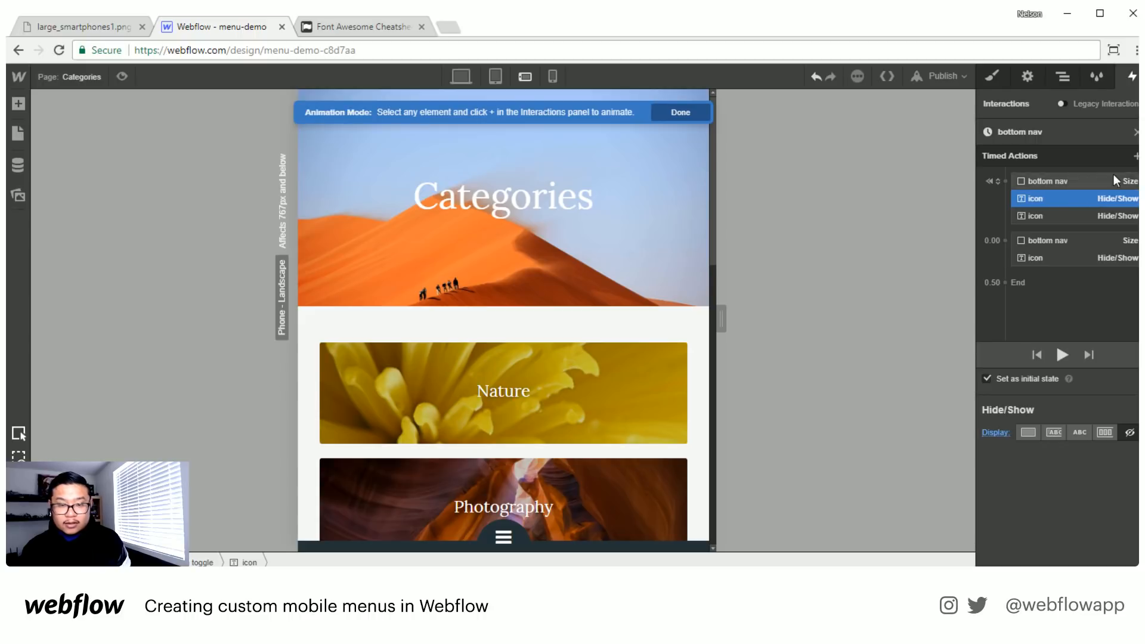
left_click(1136, 156)
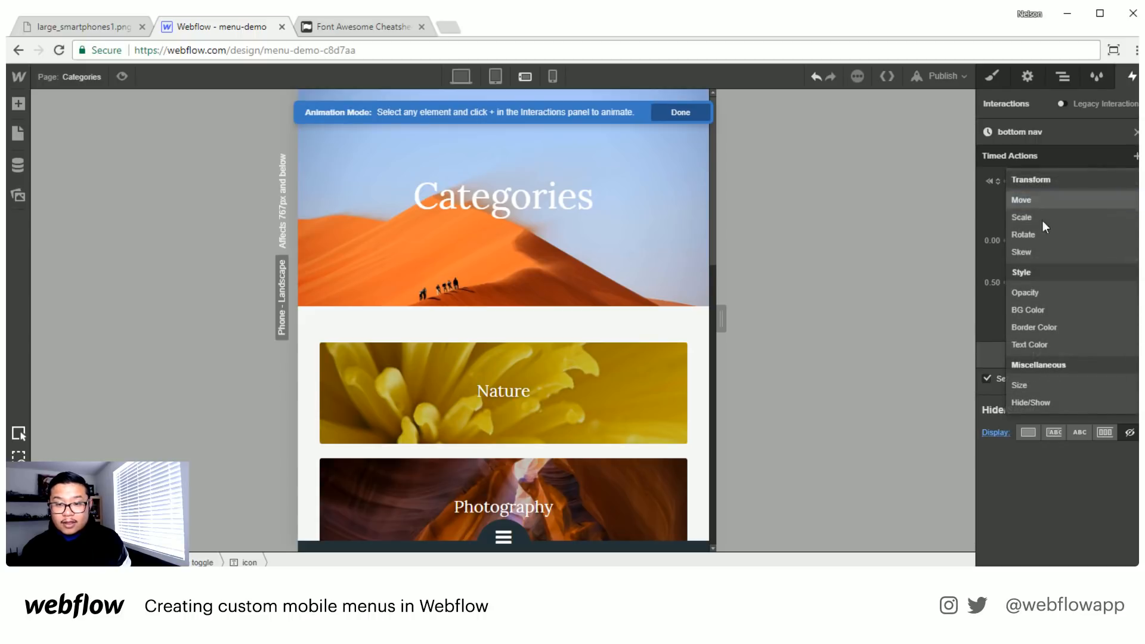
left_click(1032, 403)
left_click_drag(1041, 216, 1048, 275)
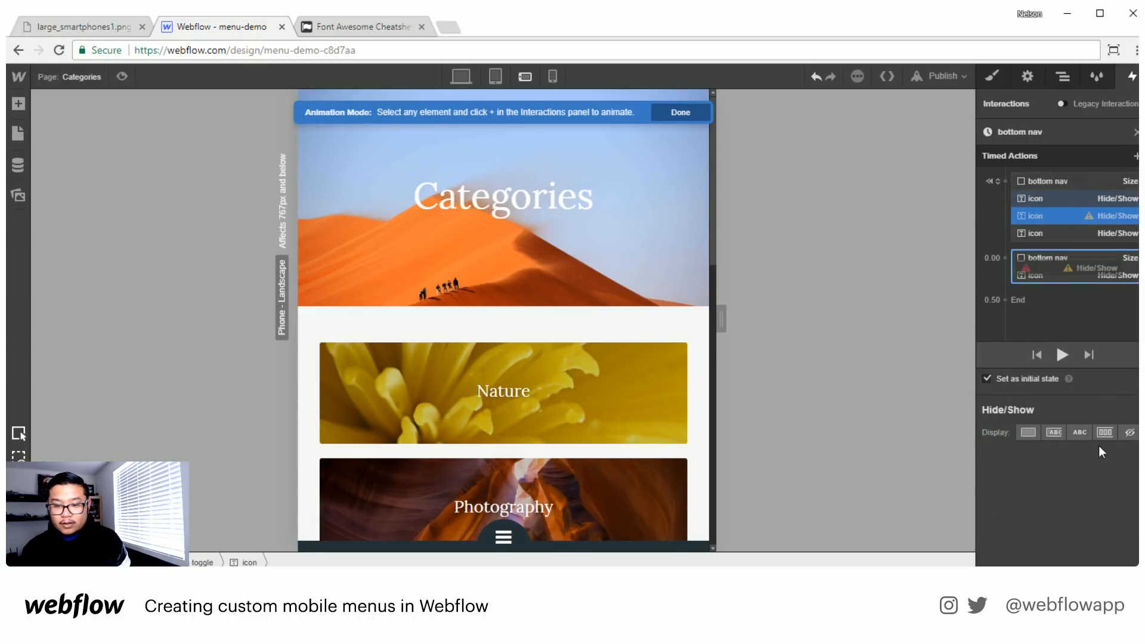
left_click(1023, 507)
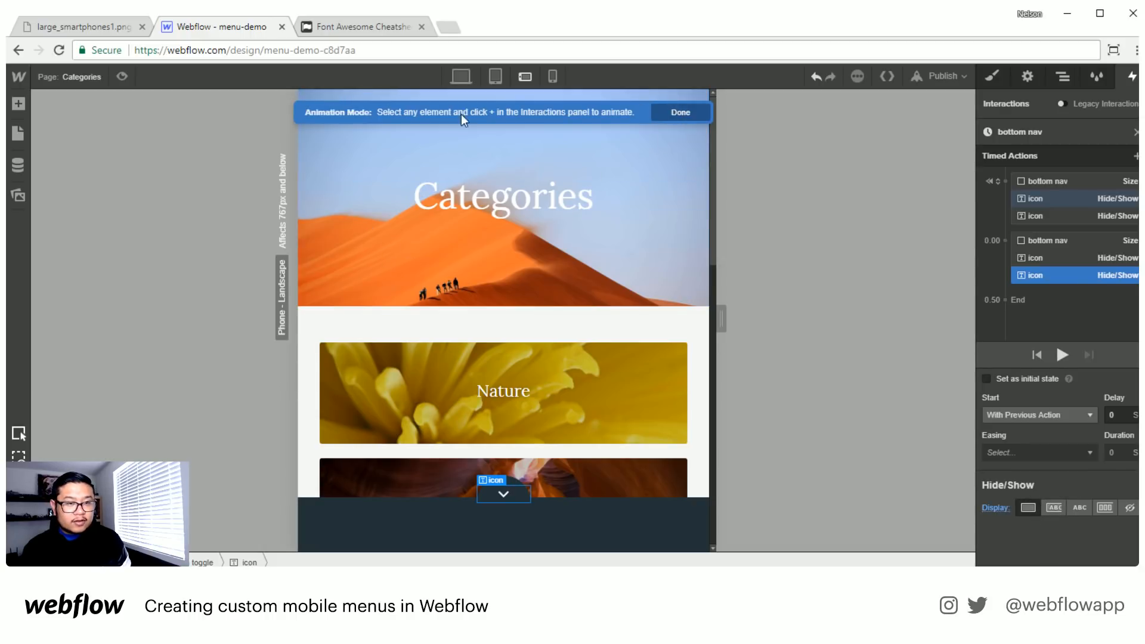
- Finish editing the animation and test the bottom toggle's expansion and icon swap in preview mode
left_click(117, 78)
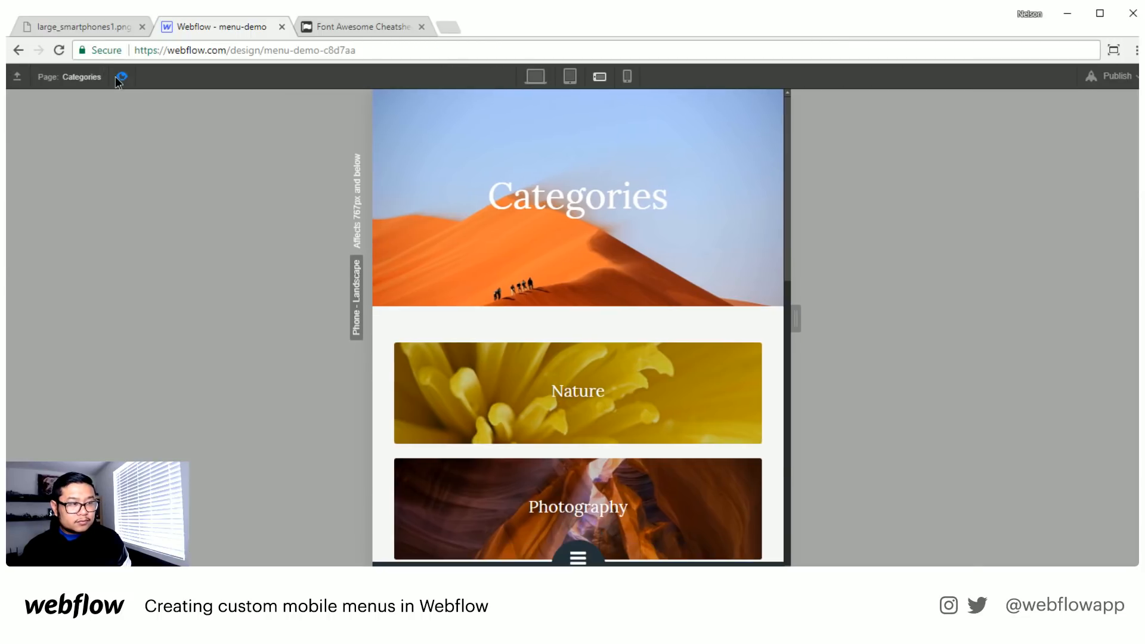
left_click(118, 78)
left_click(119, 79)
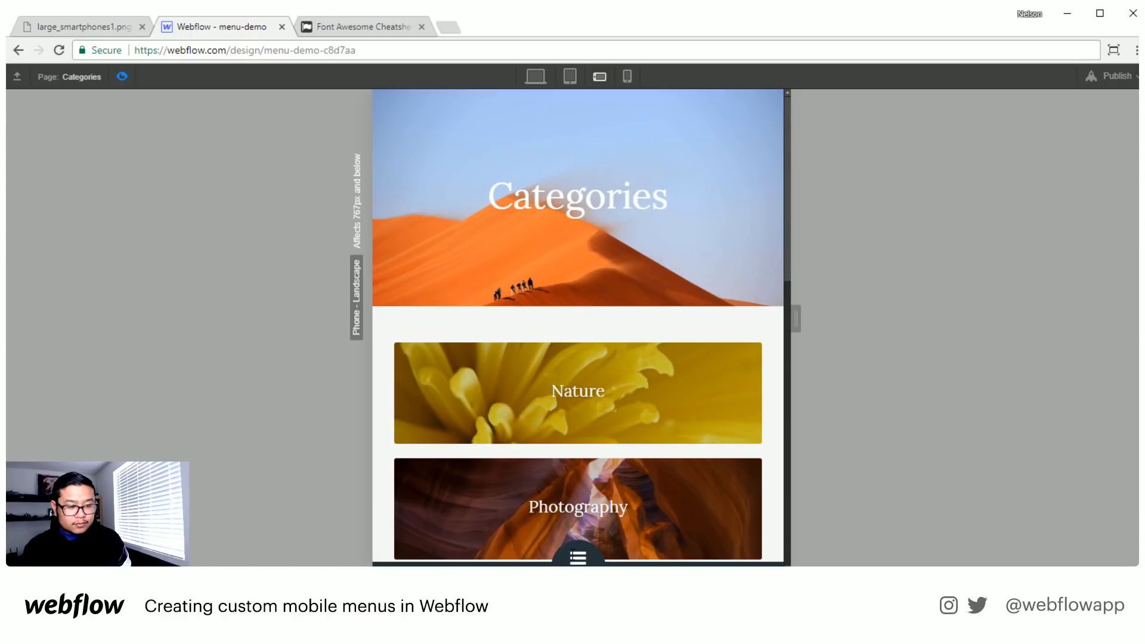
left_click(573, 556)
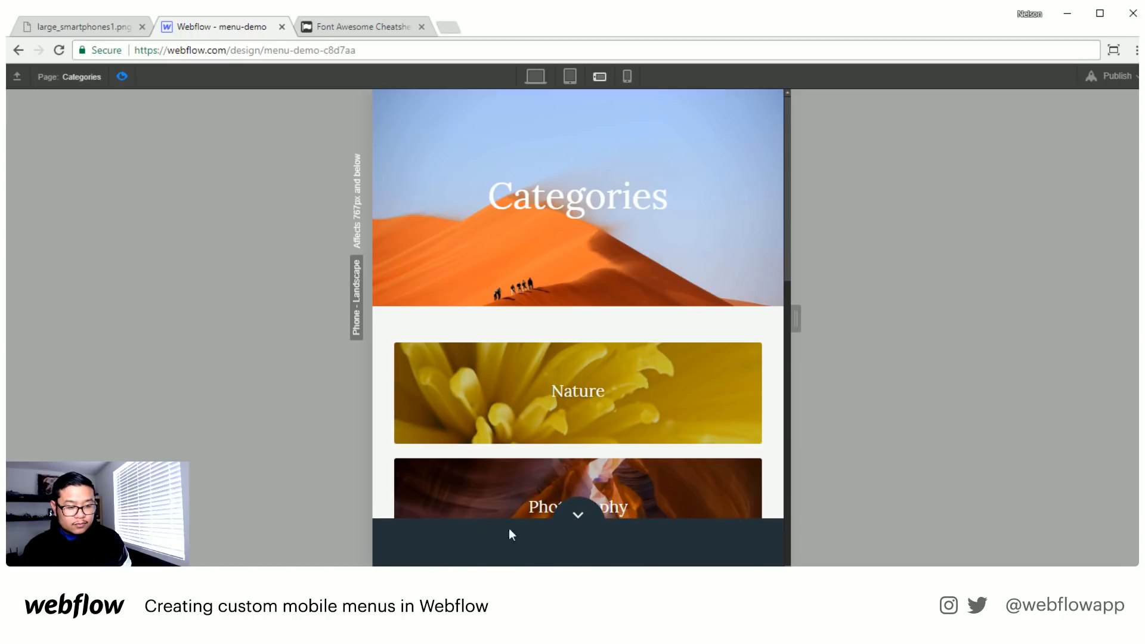
left_click(121, 79)
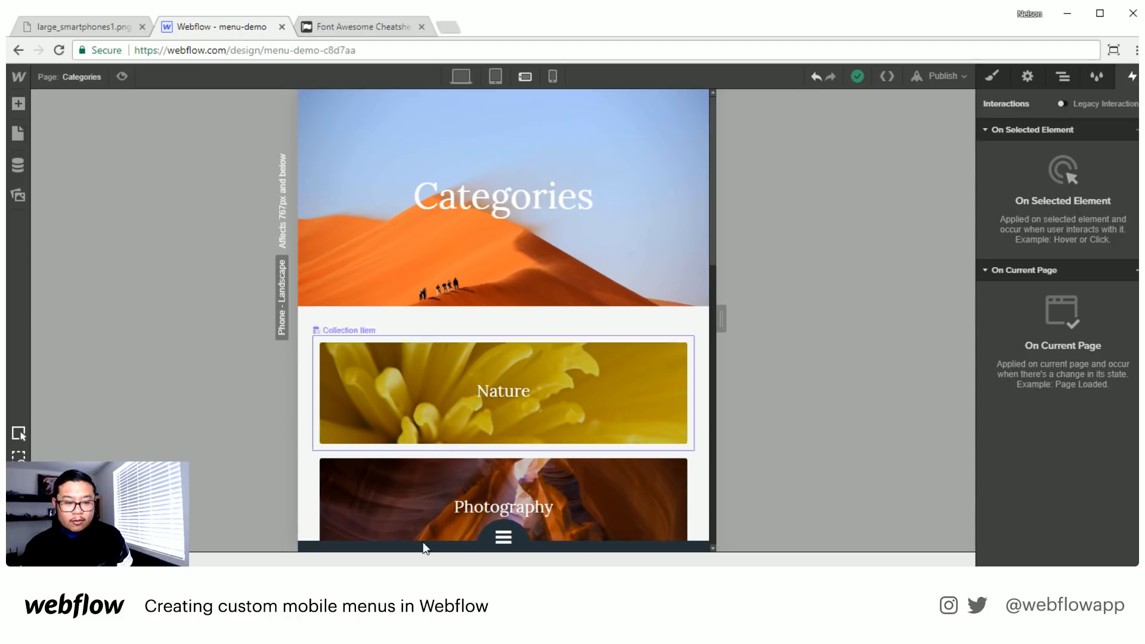
- Set the second-click action of bottom toggle's Mouse Click (Tap) trigger to Start an Animation
left_click(518, 540)
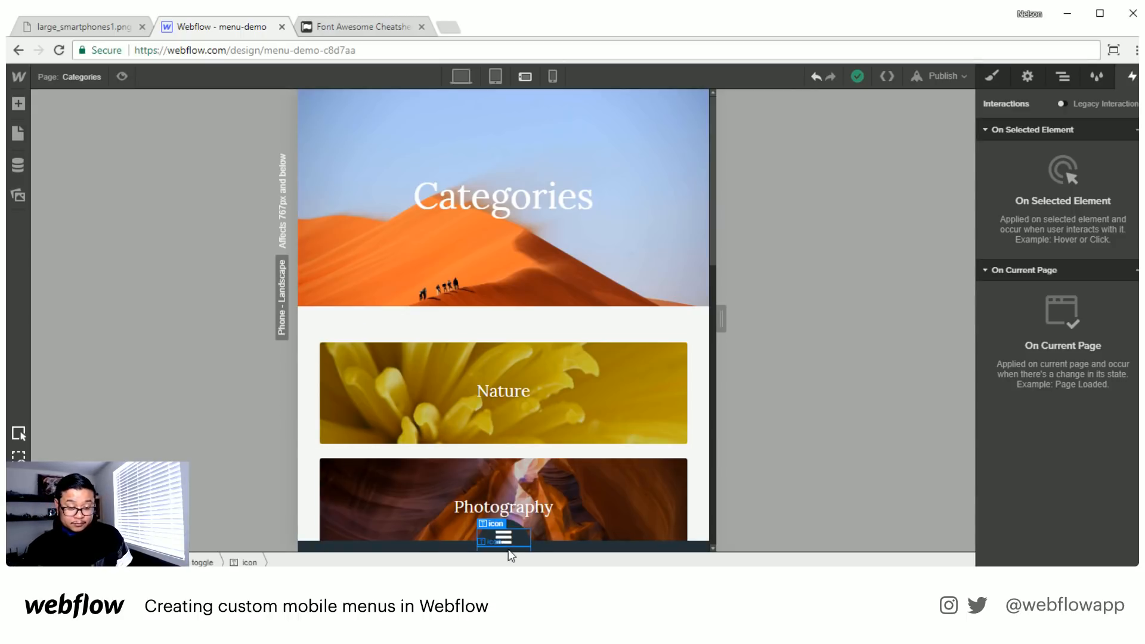
left_click(514, 525)
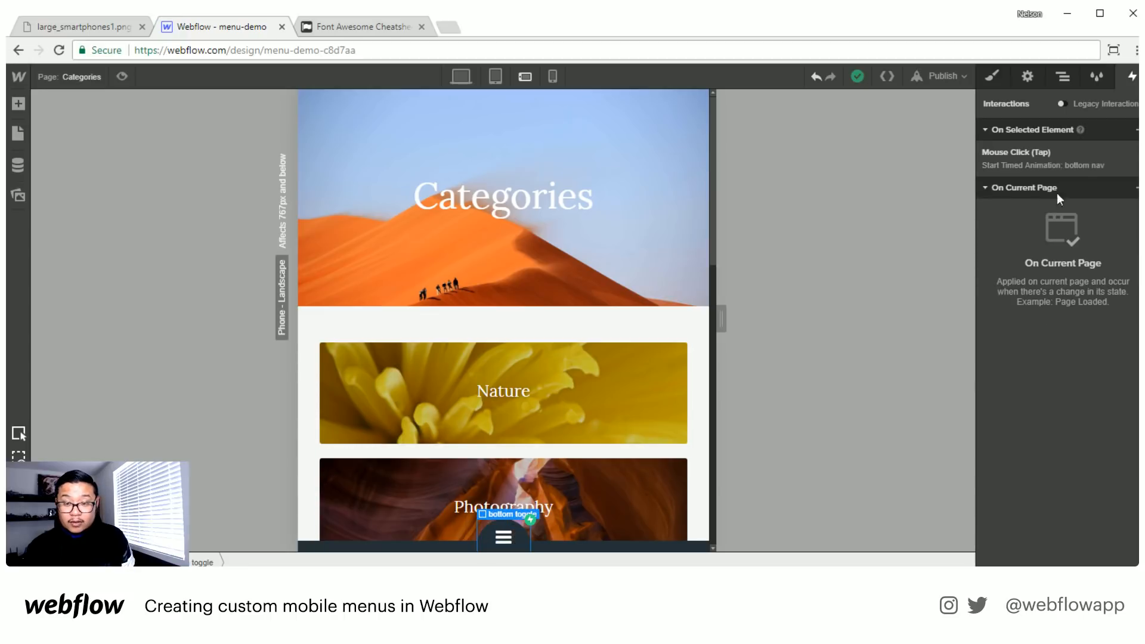
left_click(1060, 149)
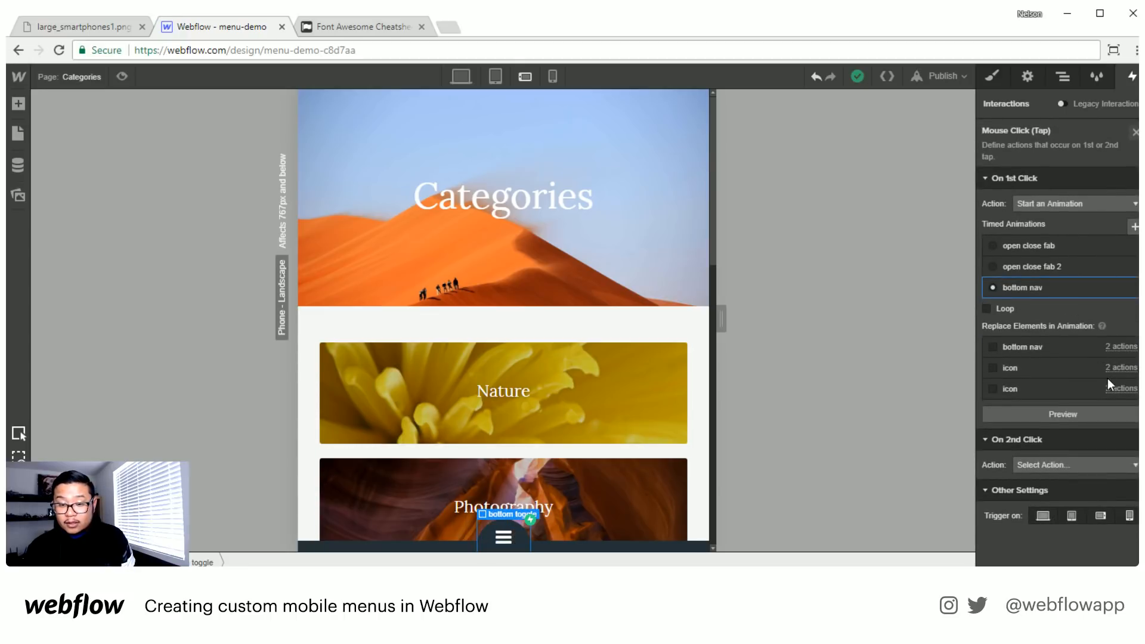
left_click(1059, 464)
left_click(1050, 499)
scroll(1050, 430, "down", 1)
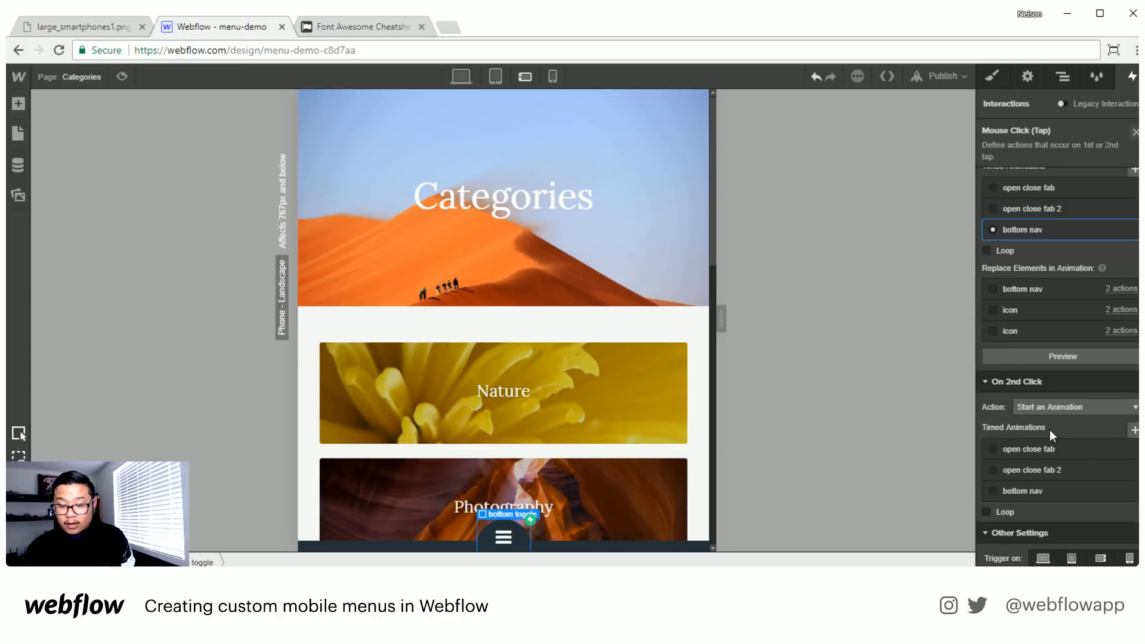
- Duplicate the bottom nav animation, assign the copy to the second click and open it for editing
left_click(1044, 492)
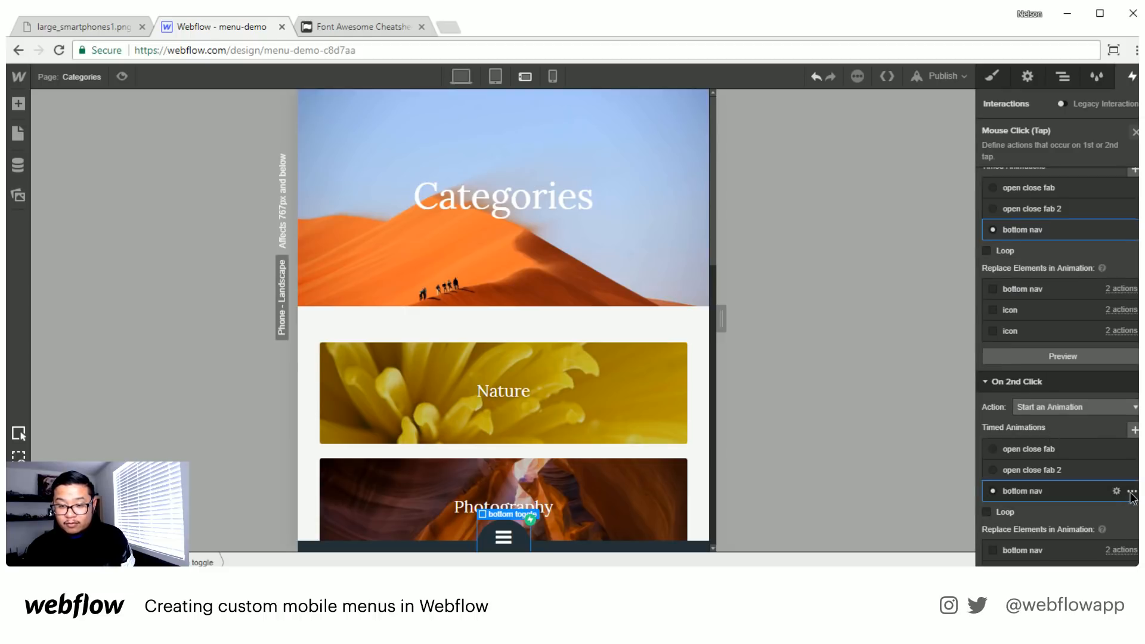
left_click(1132, 491)
left_click(1118, 544)
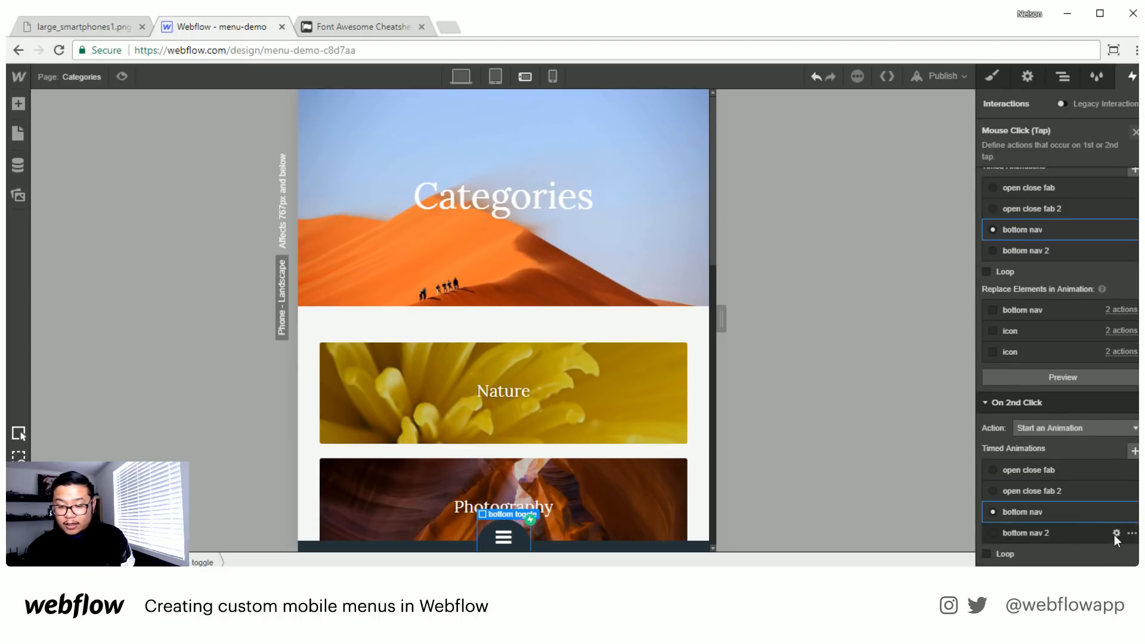
left_click(1065, 534)
left_click(1046, 534)
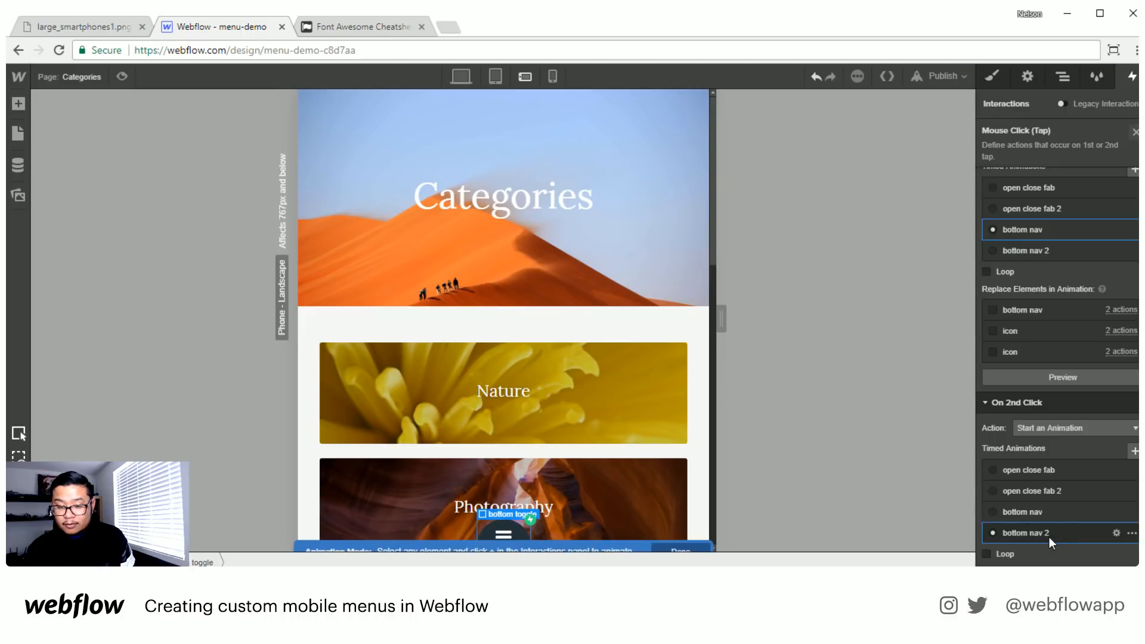
- Delete the three initial-state actions for the bottom nav and both icons from the bottom nav 2 animation
left_click(1082, 180)
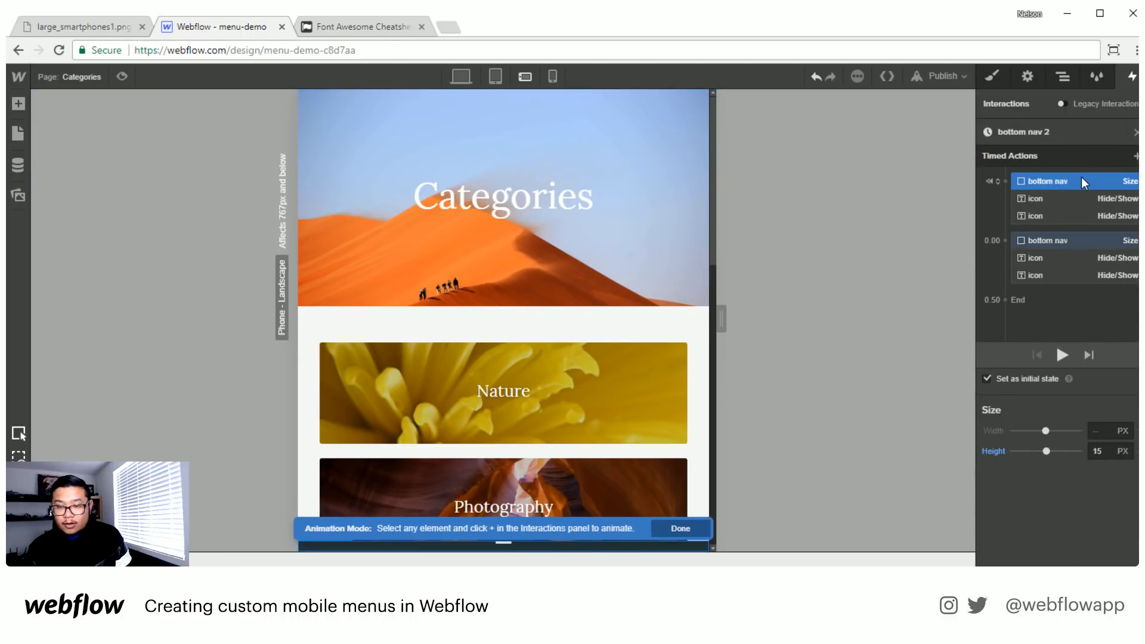
key("Delete")
key("Delete")
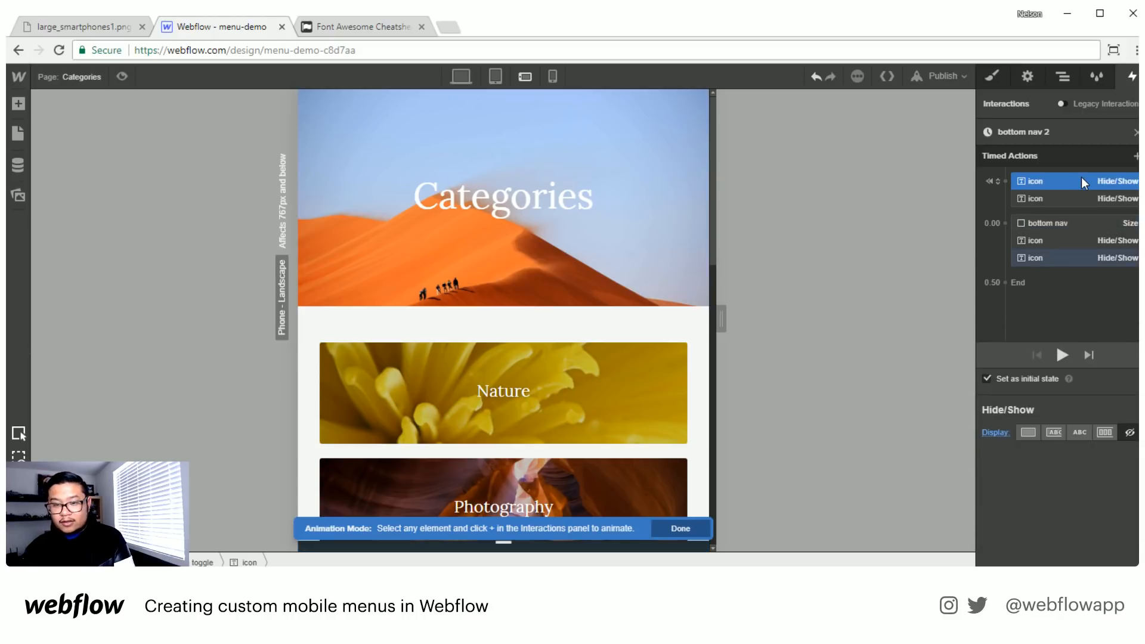
key("Delete")
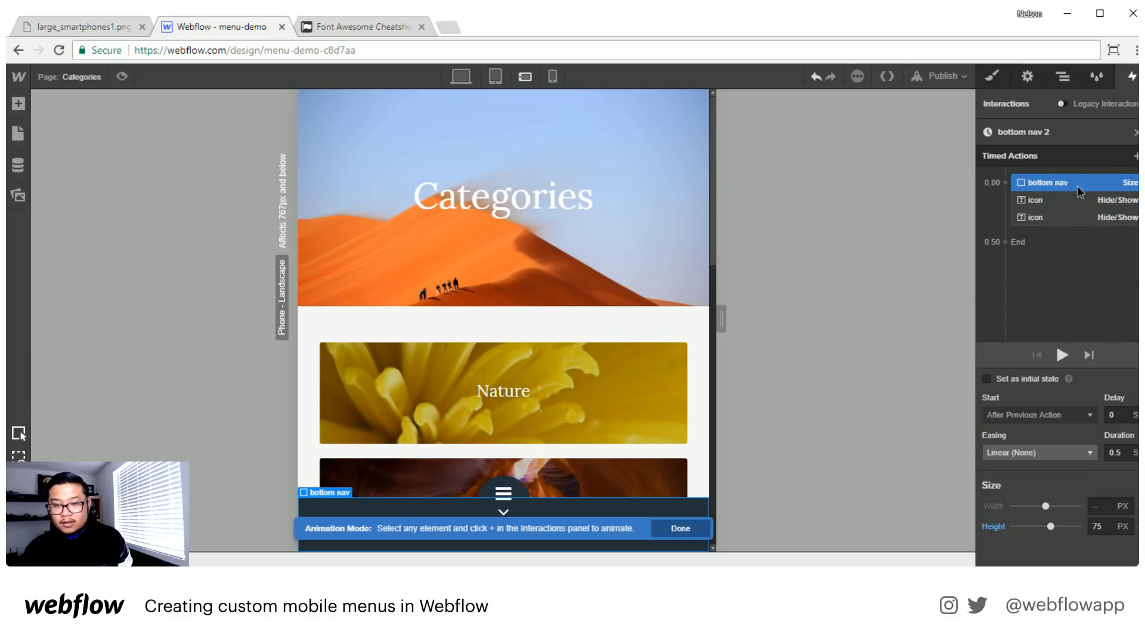
- Reverse the bottom nav 2 actions: bottom nav height 15 px, first icon displayed as block, second icon's display set to none
left_click(1098, 526)
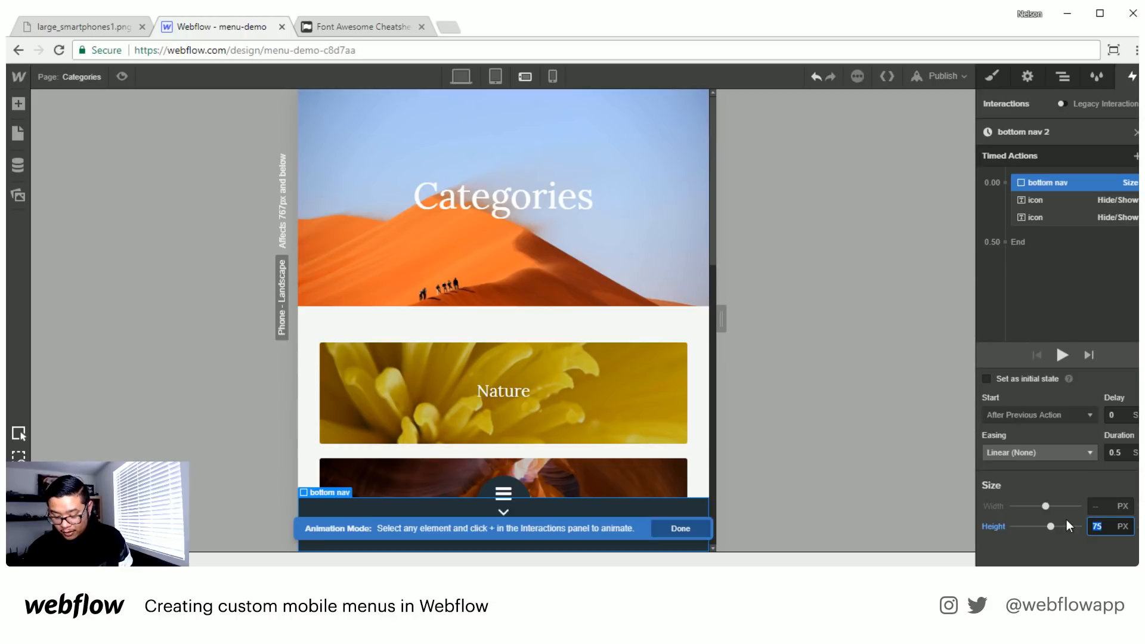
type("15")
left_click(1050, 202)
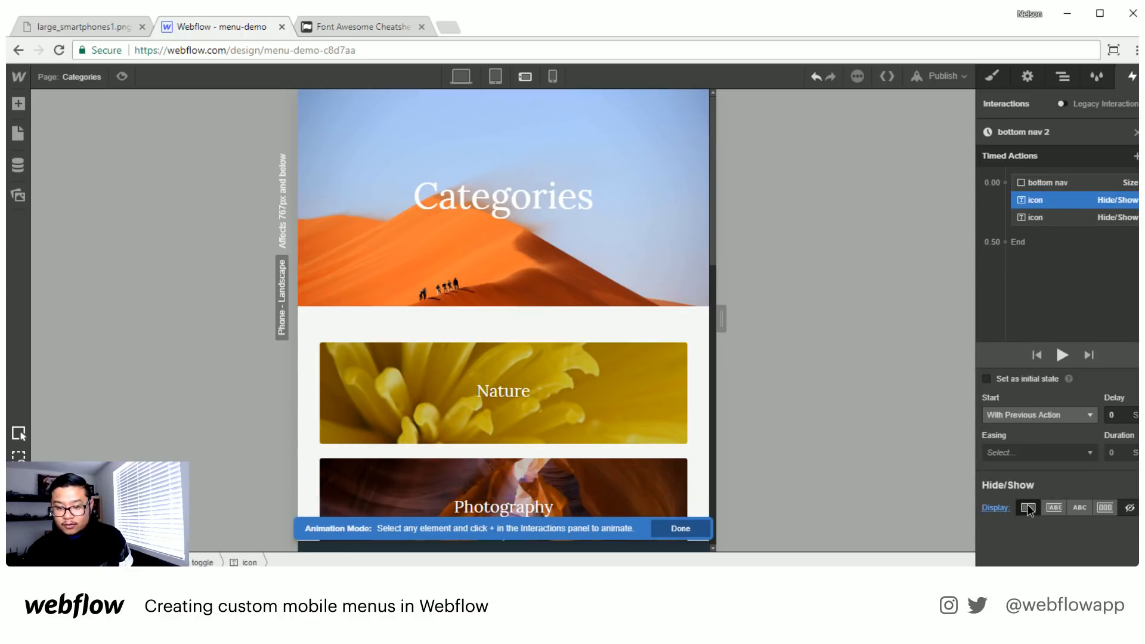
left_click(1075, 215)
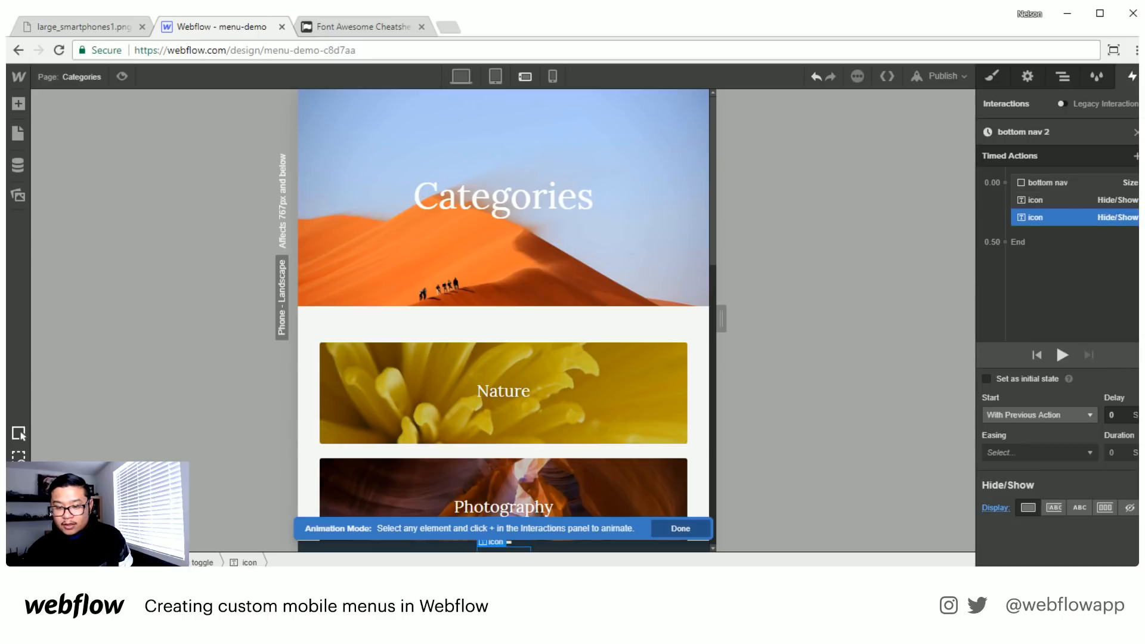
left_click(1129, 509)
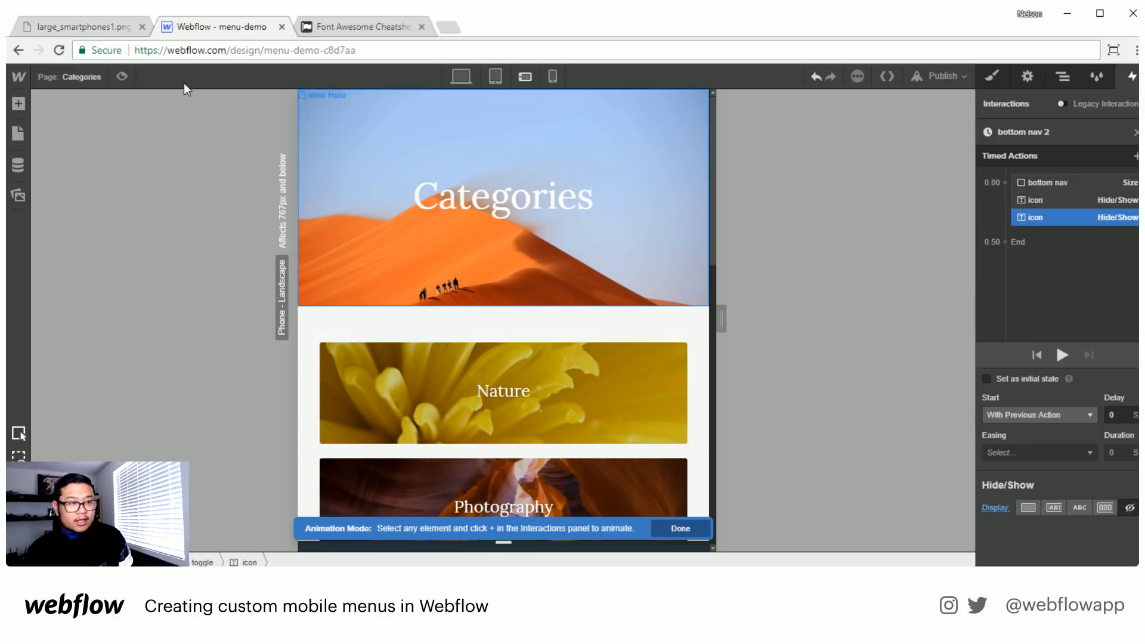
- Test repeated opening and closing of the bottom nav with the bottom toggle in preview mode
left_click(122, 76)
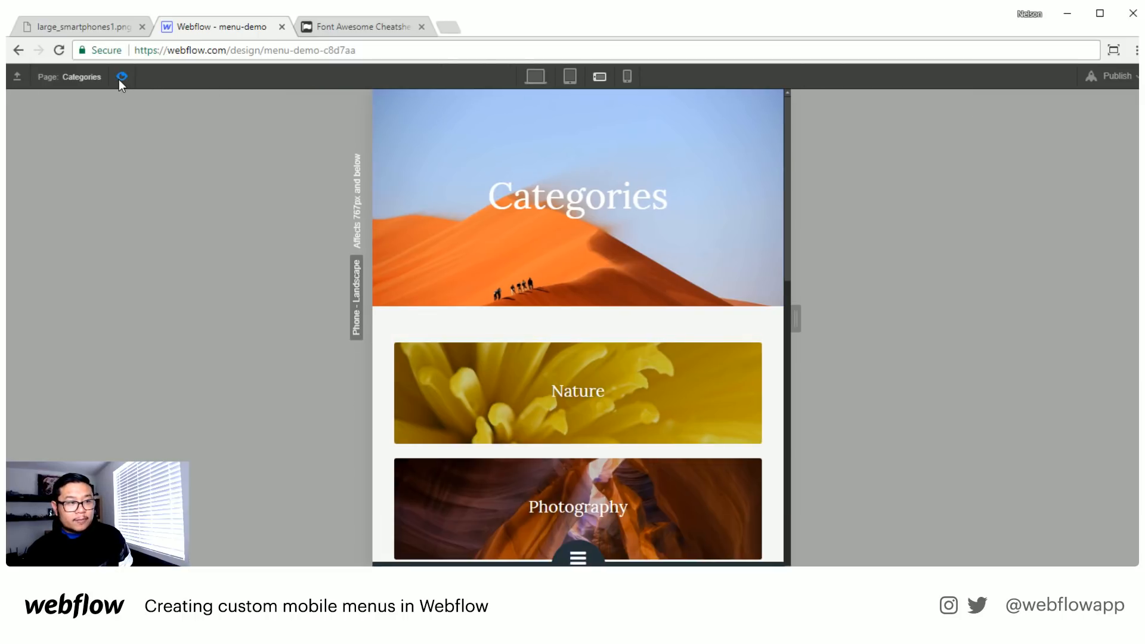
left_click(563, 553)
left_click(596, 519)
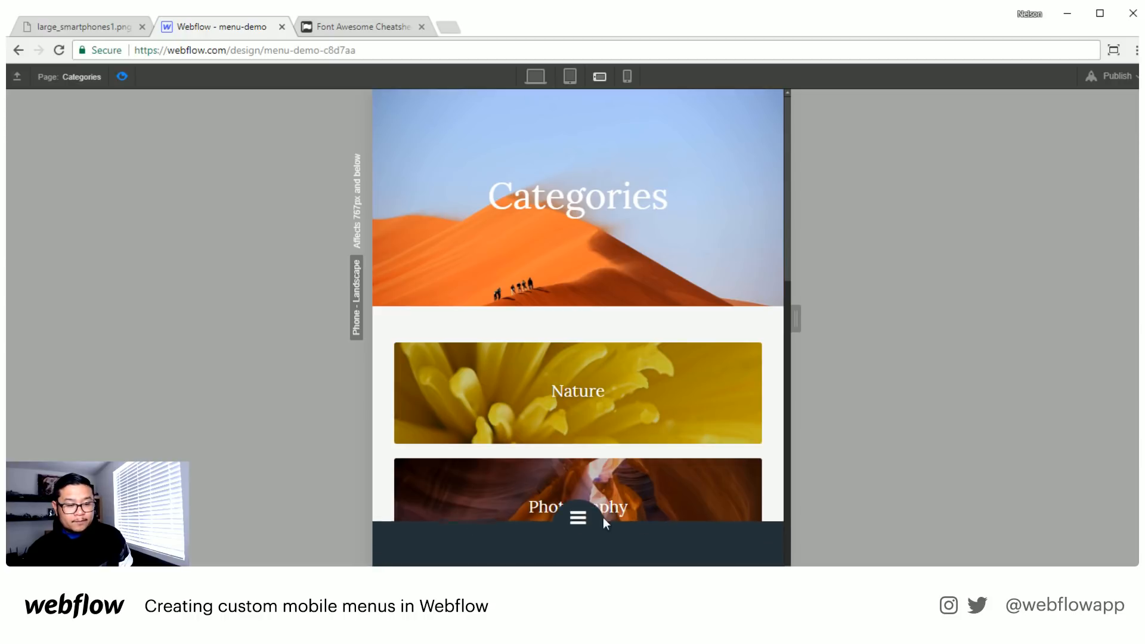
left_click(582, 557)
left_click(578, 517)
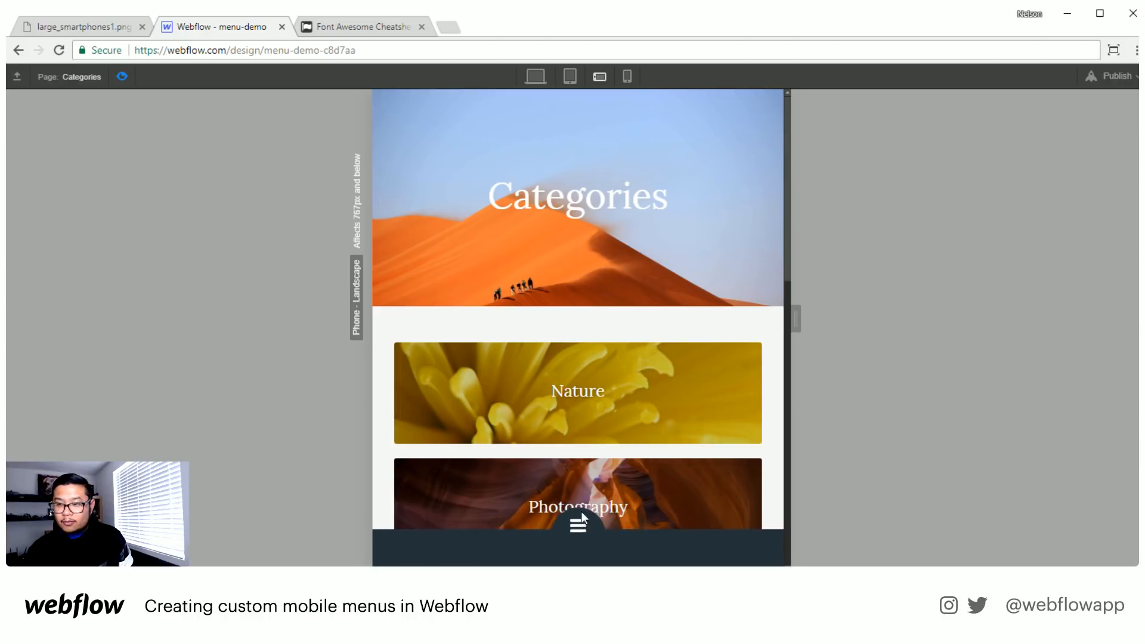
left_click(573, 563)
left_click(577, 518)
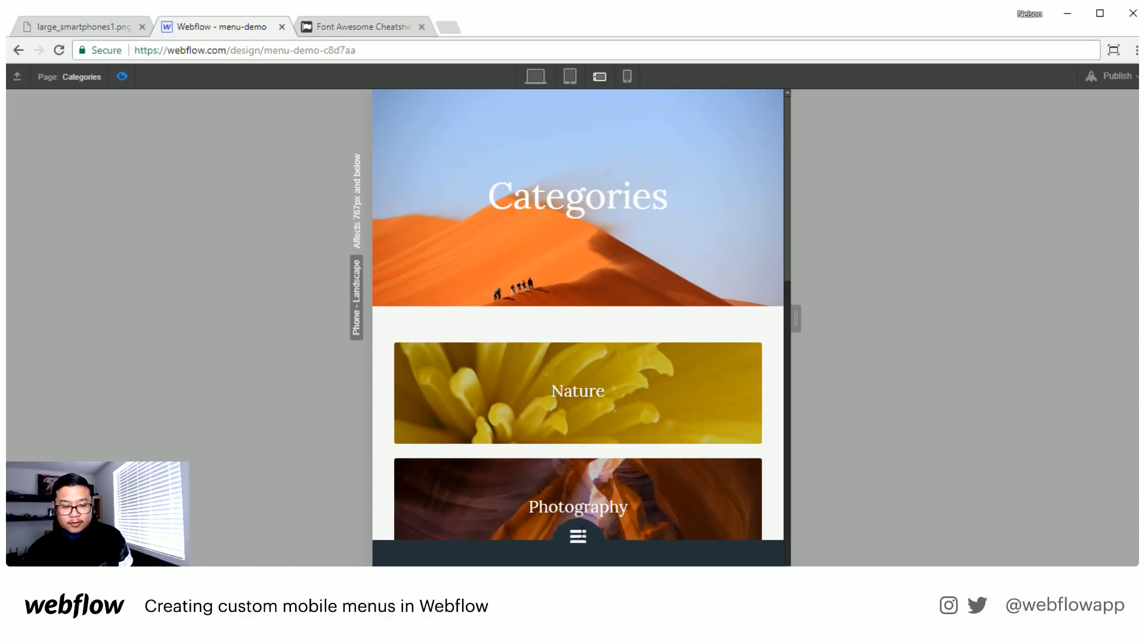
left_click(582, 561)
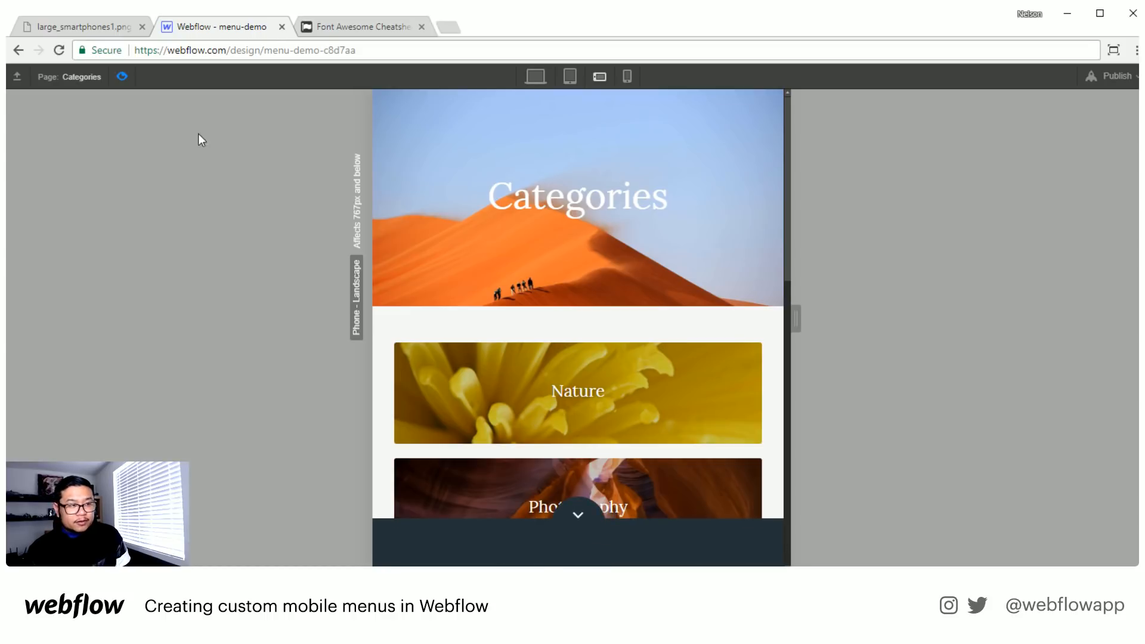
left_click(123, 76)
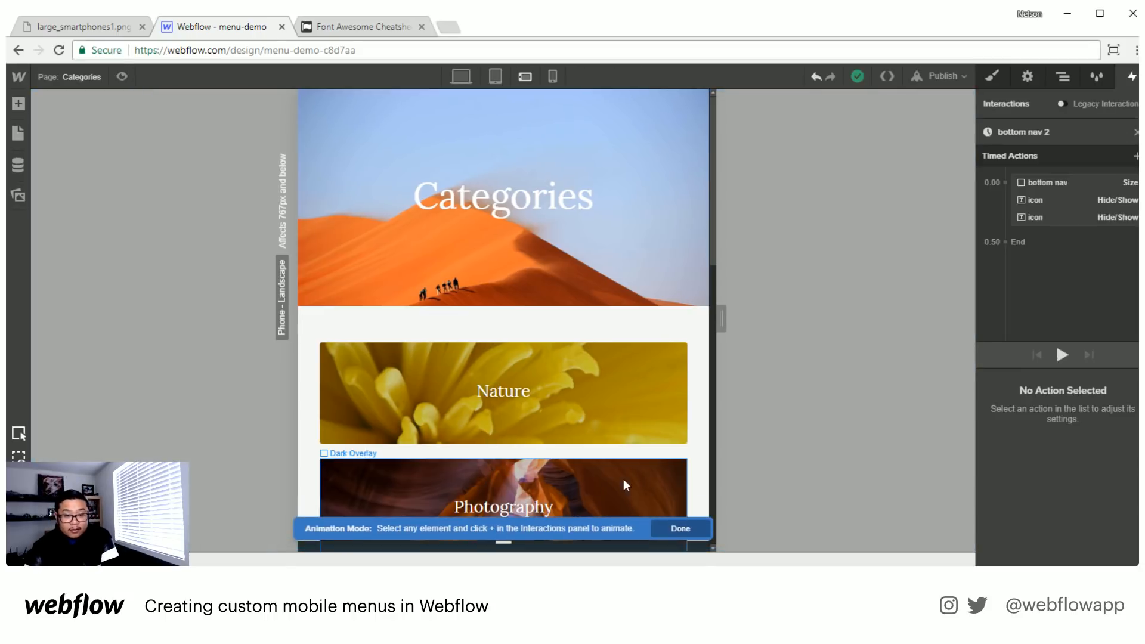
- Finish editing the animation and set the bottom nav div's height to 75 px
left_click(682, 528)
left_click(1063, 76)
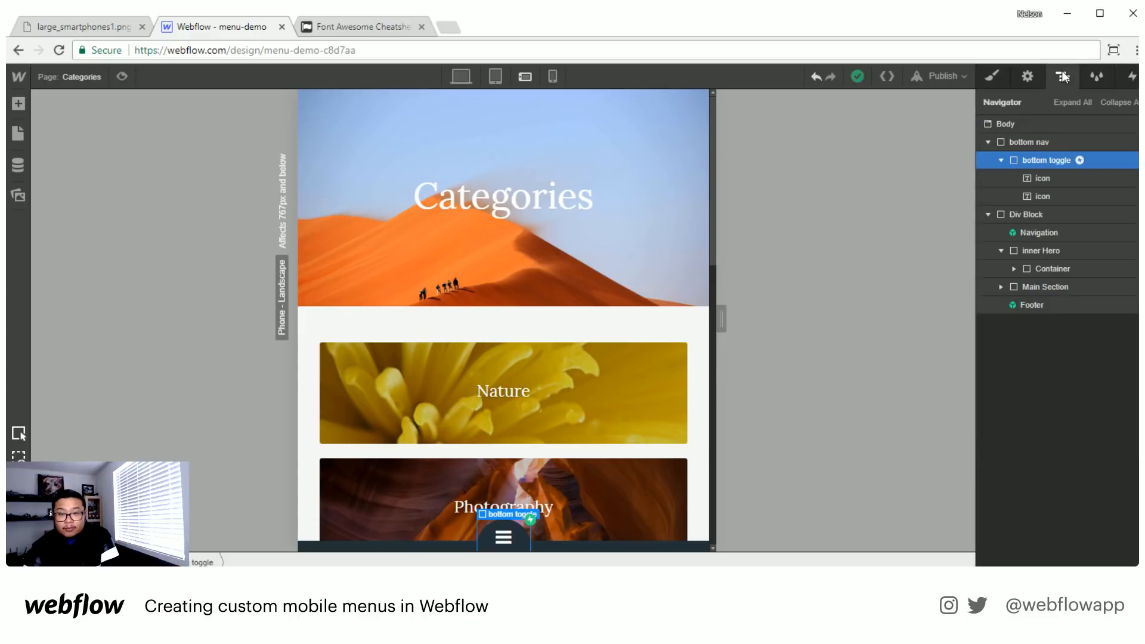
left_click(1060, 144)
left_click(993, 76)
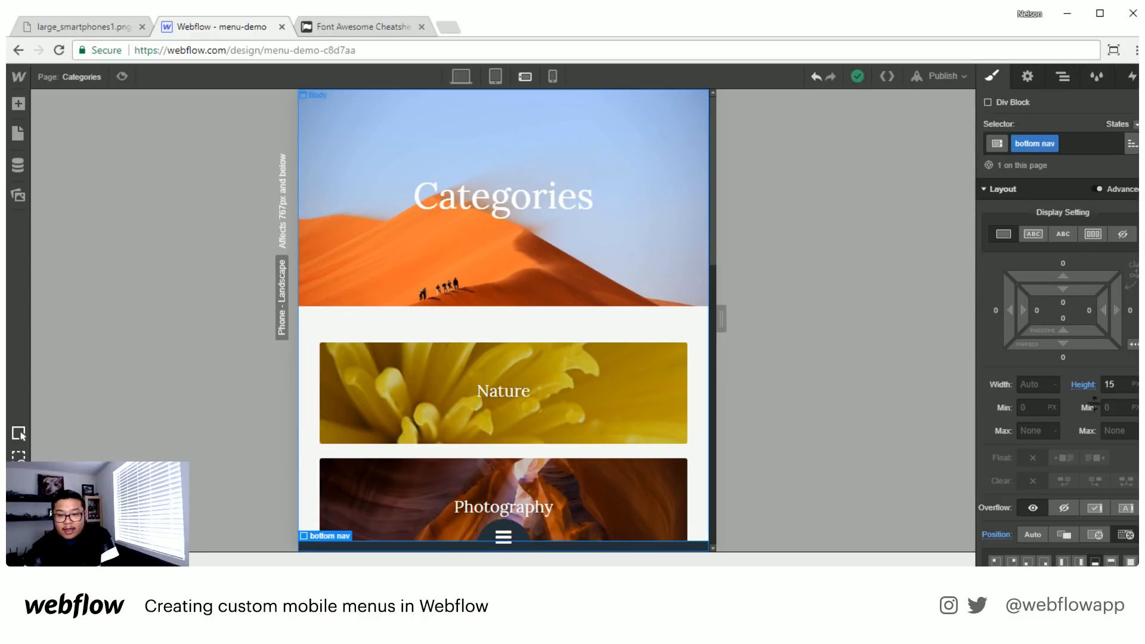
left_click(1116, 385)
type("15")
key("Return")
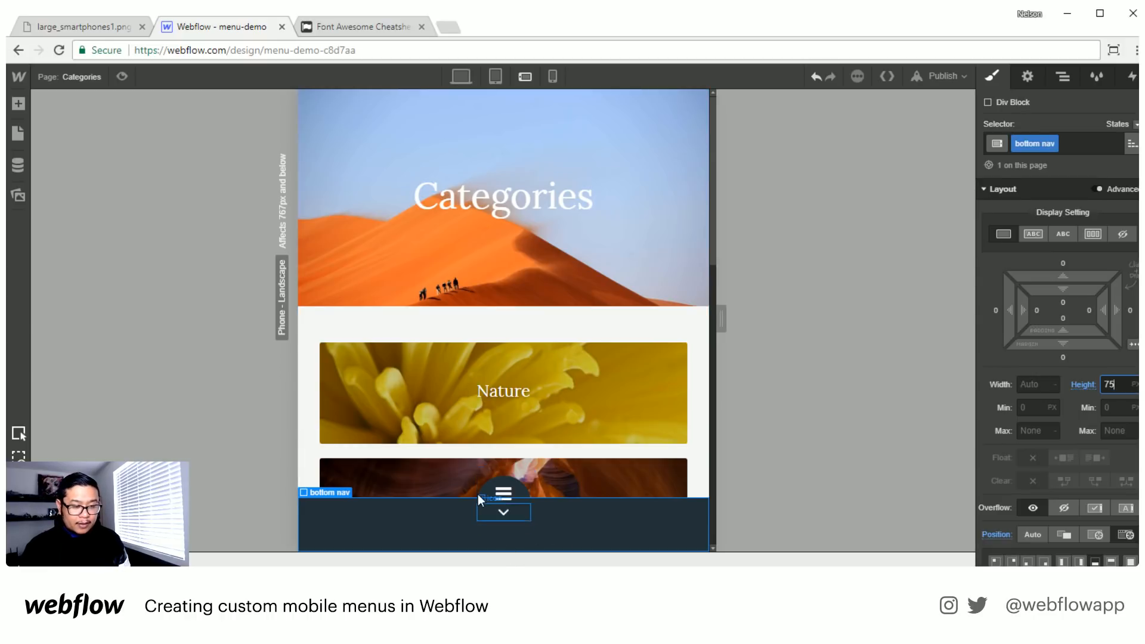
- Add a Div Block inside bottom nav, below the bottom toggle
right_click(957, 283)
left_click(1063, 77)
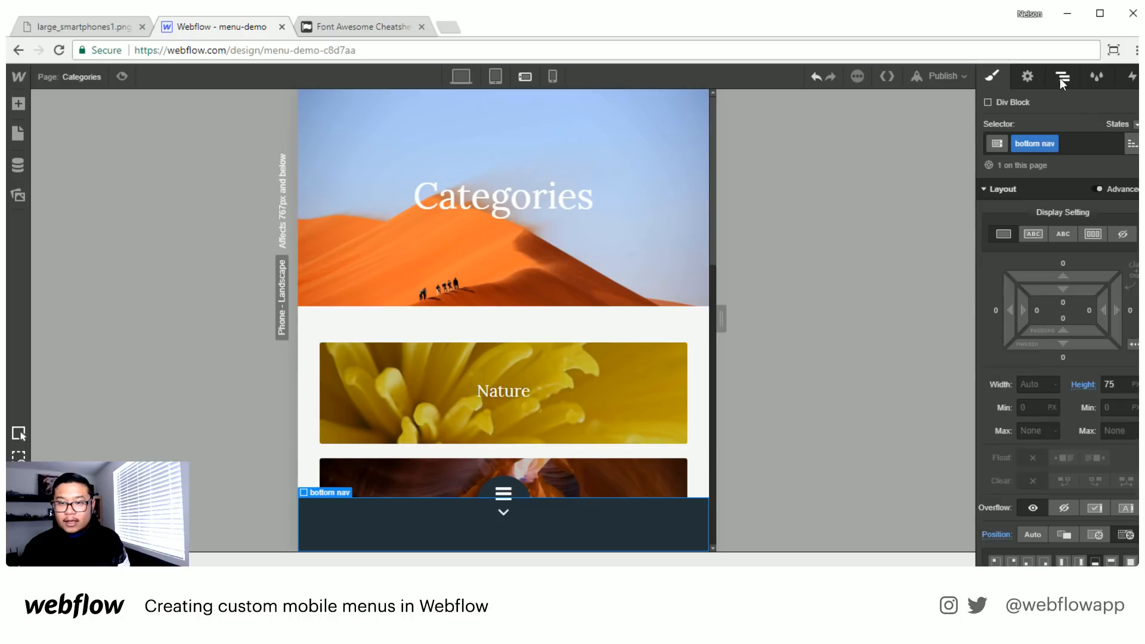
left_click(1000, 161)
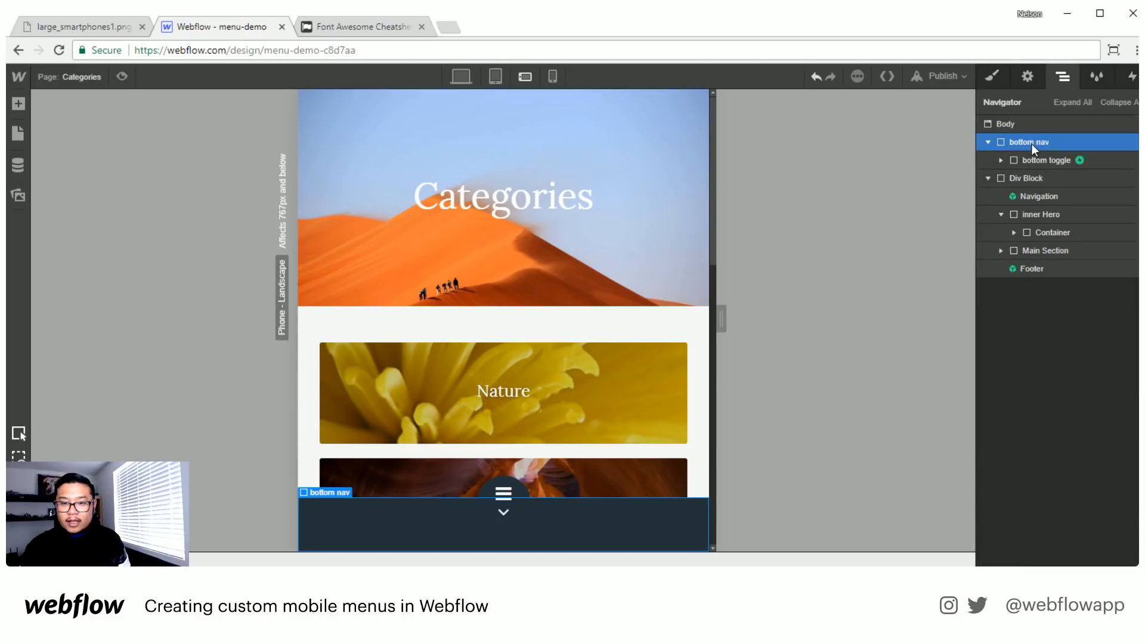
key("a")
left_click(65, 293)
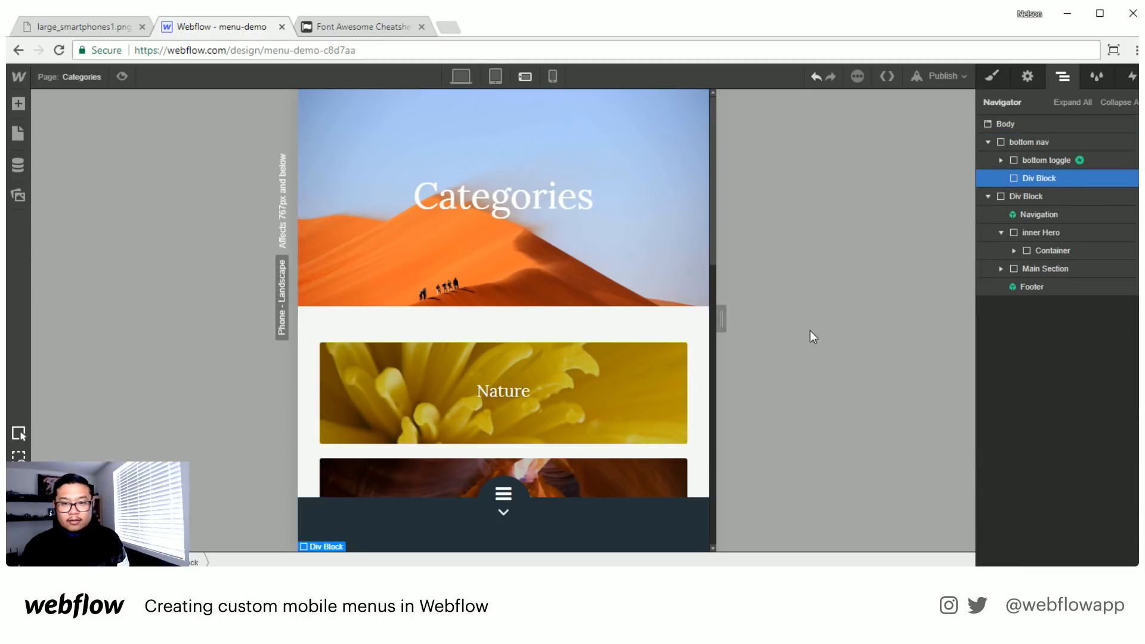
- Remove the bottom toggle's relative position style and give it a top margin of -33 px instead
left_click(1044, 159)
left_click(993, 76)
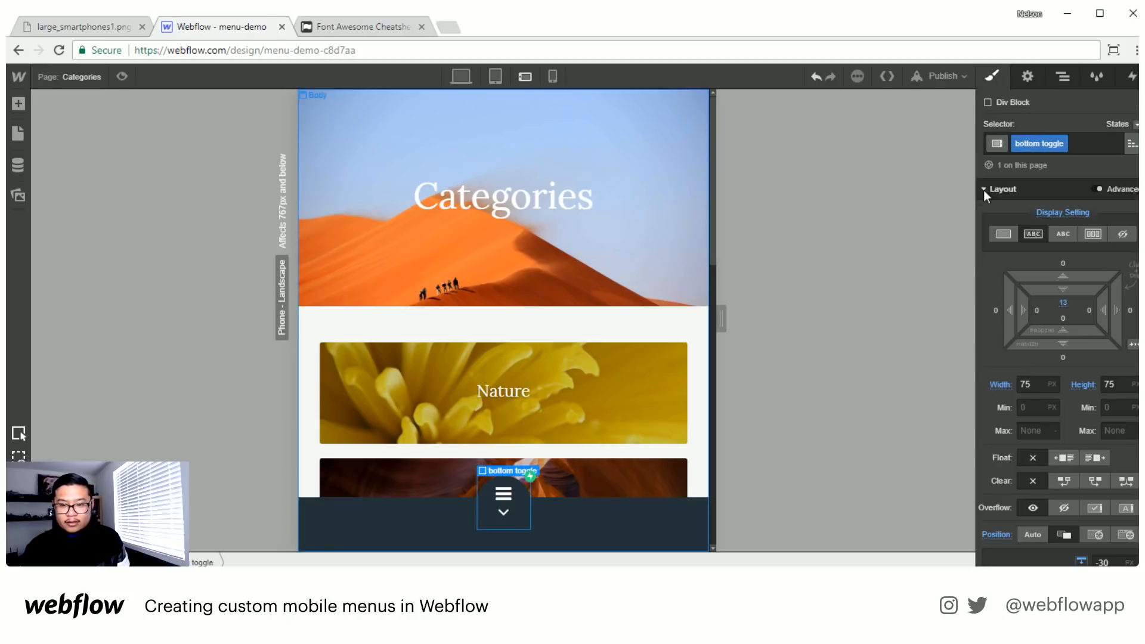
scroll(993, 531, "down", 3)
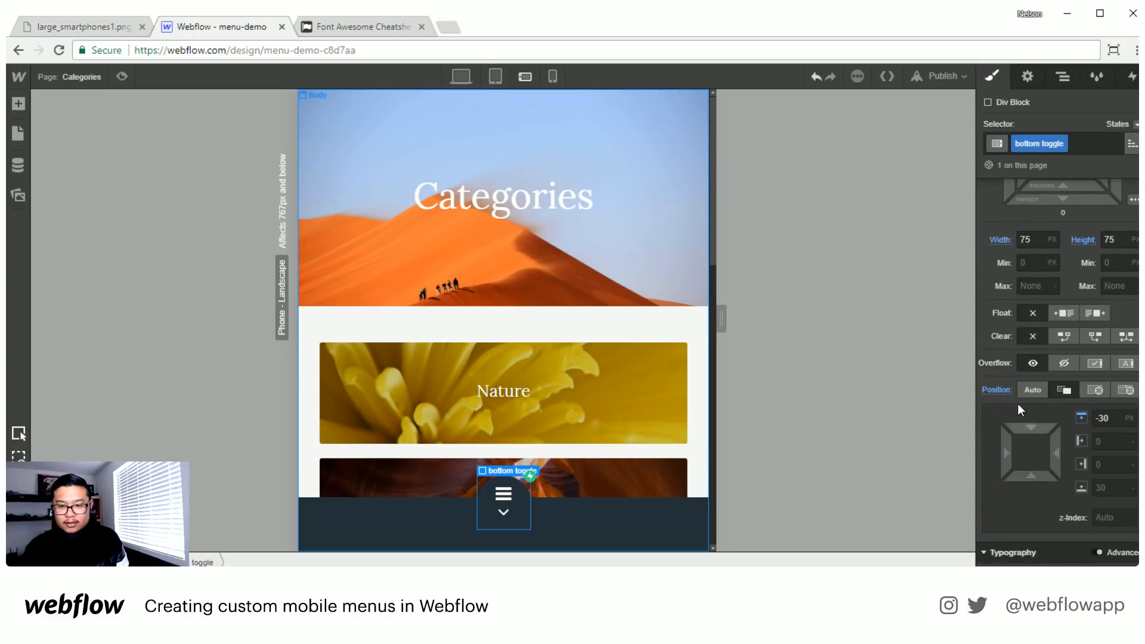
left_click(998, 391)
left_click(1017, 413)
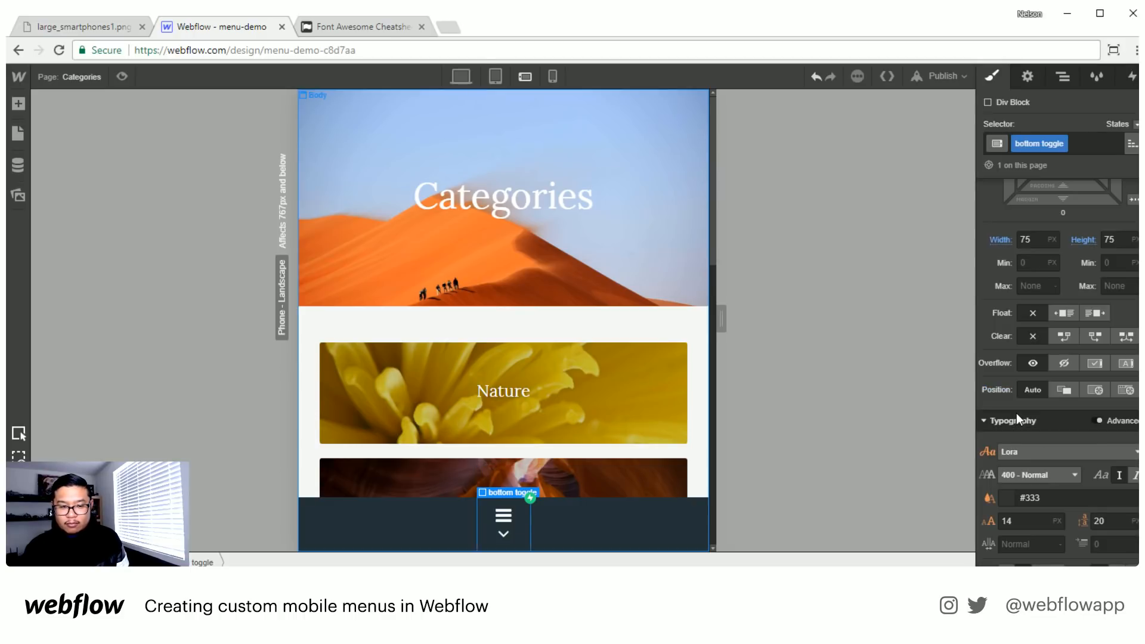
scroll(1060, 378, "up", 3)
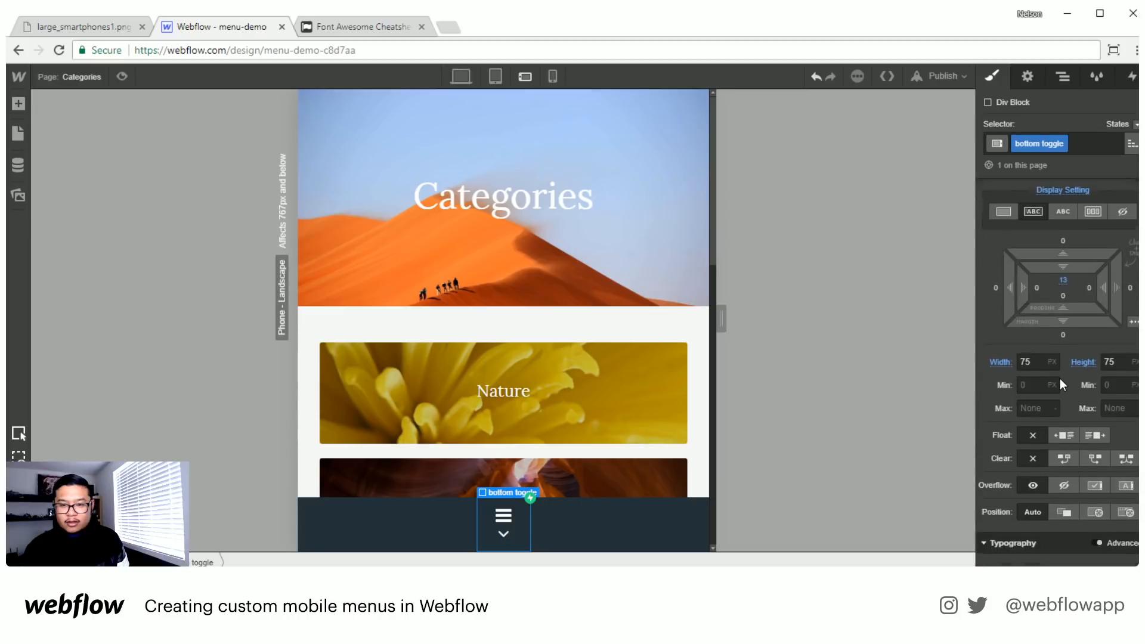
left_click_drag(1063, 276, 1072, 351)
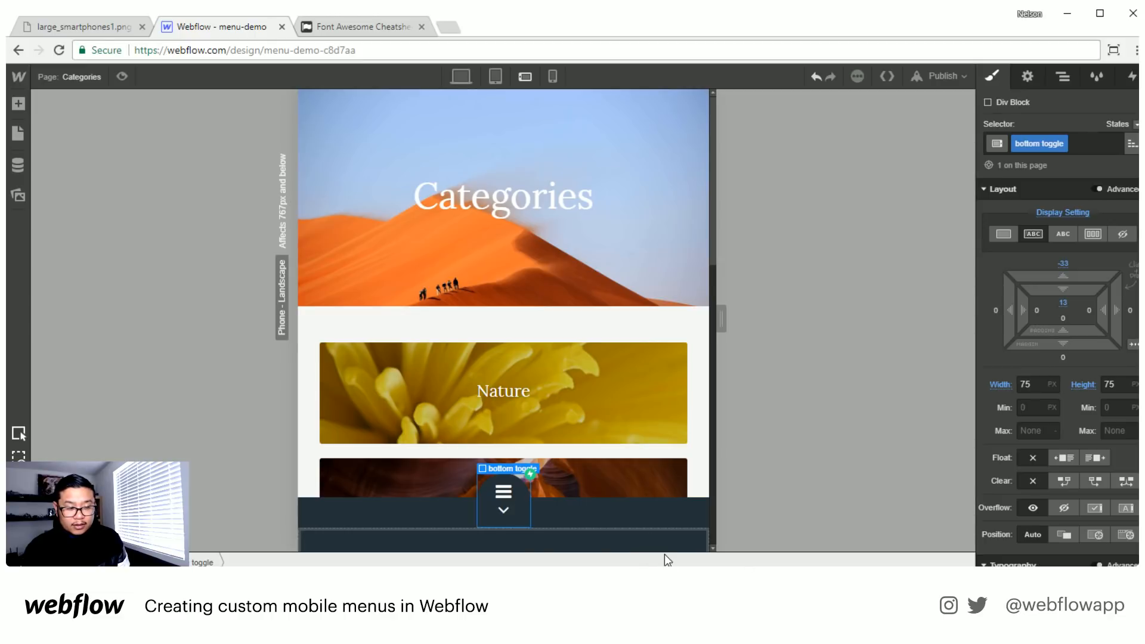
- Try a bottom margin of -52 px on the bottom toggle and remove that margin style again
left_click(462, 544)
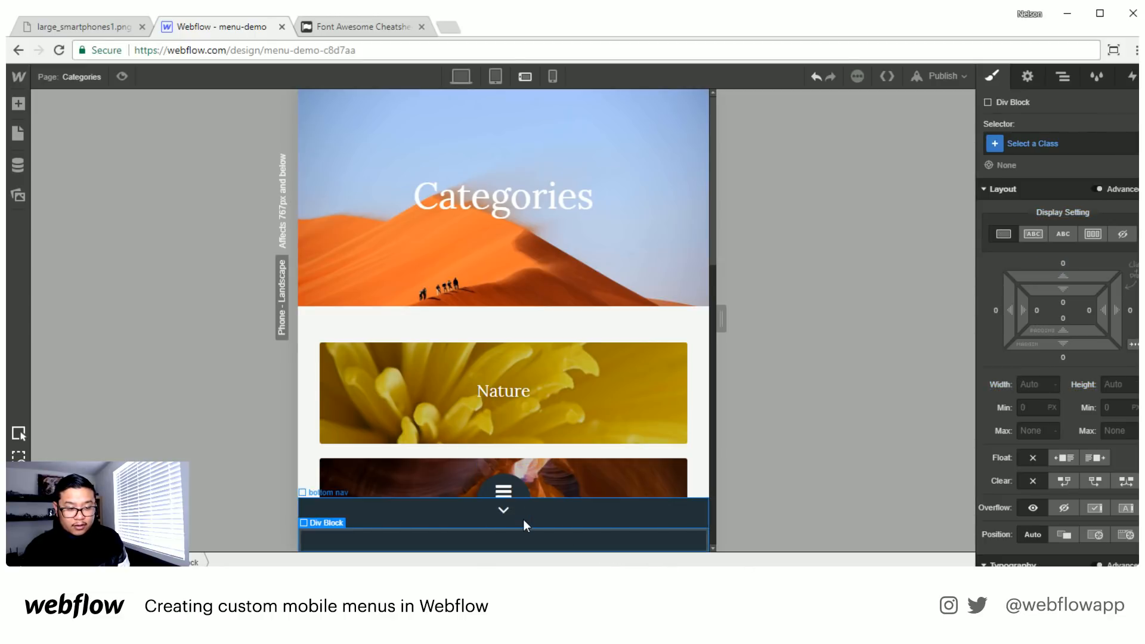
left_click(507, 474)
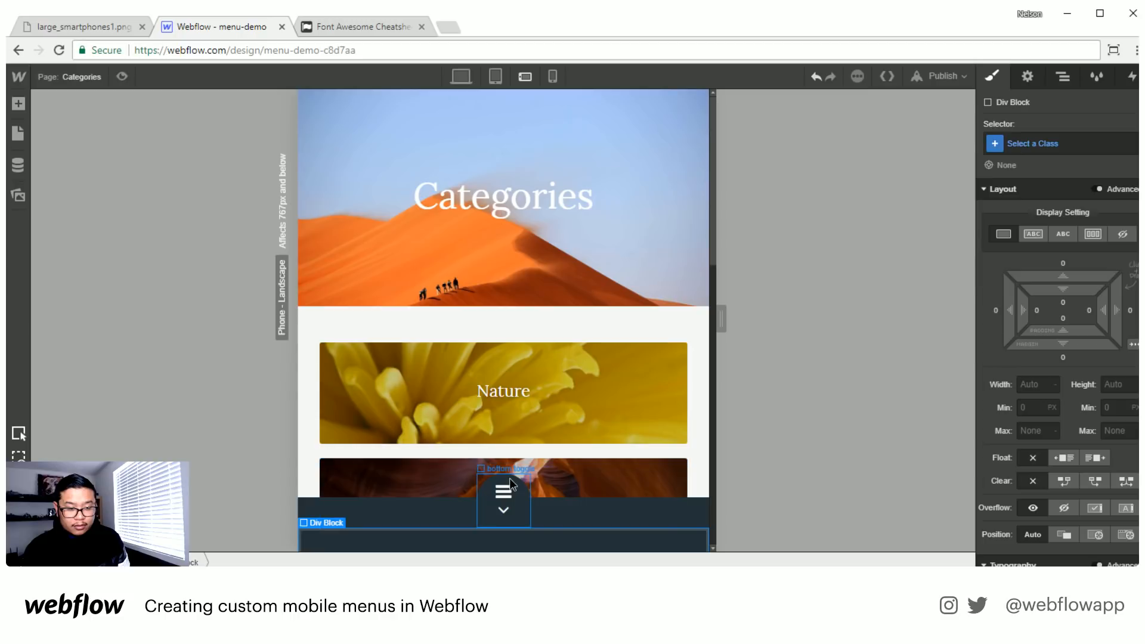
left_click_drag(1046, 346, 1055, 223)
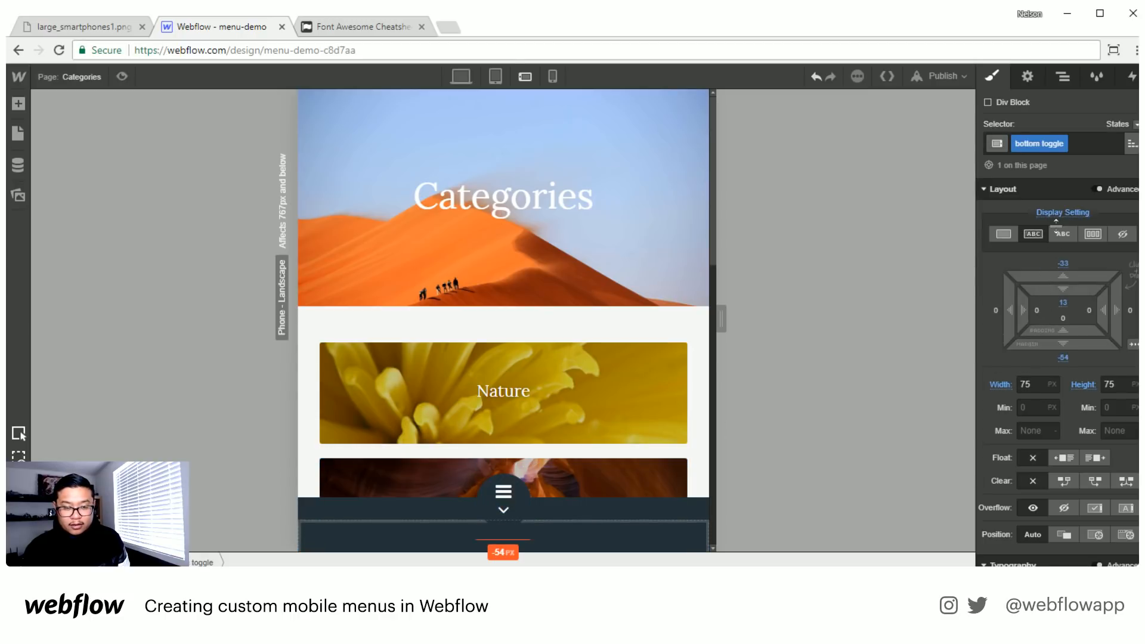
left_click(1063, 358)
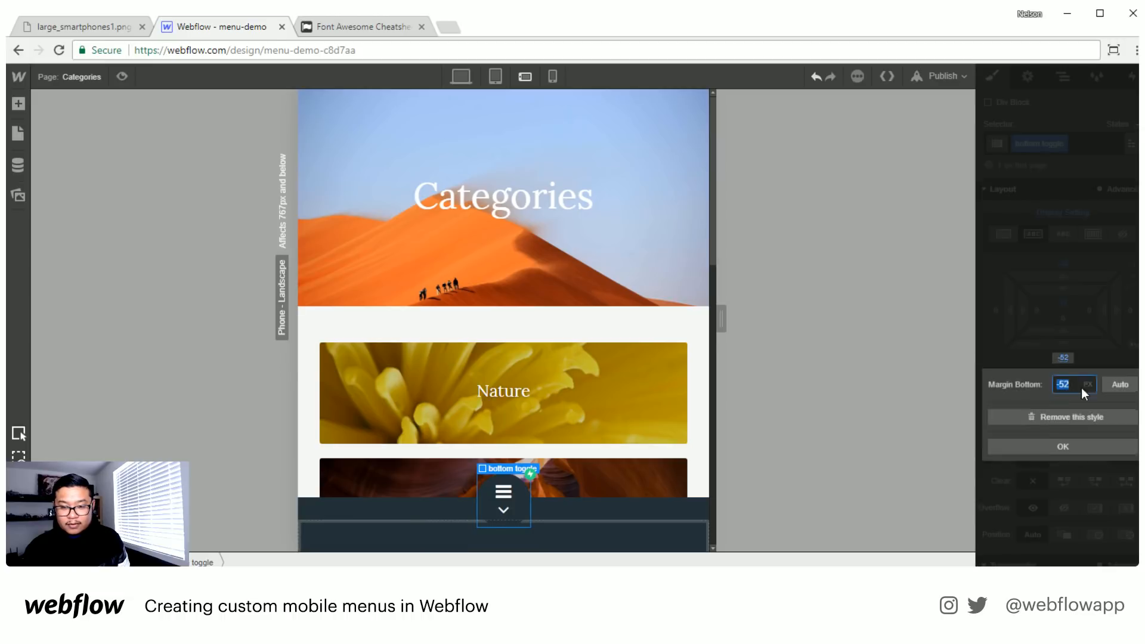
left_click(1049, 417)
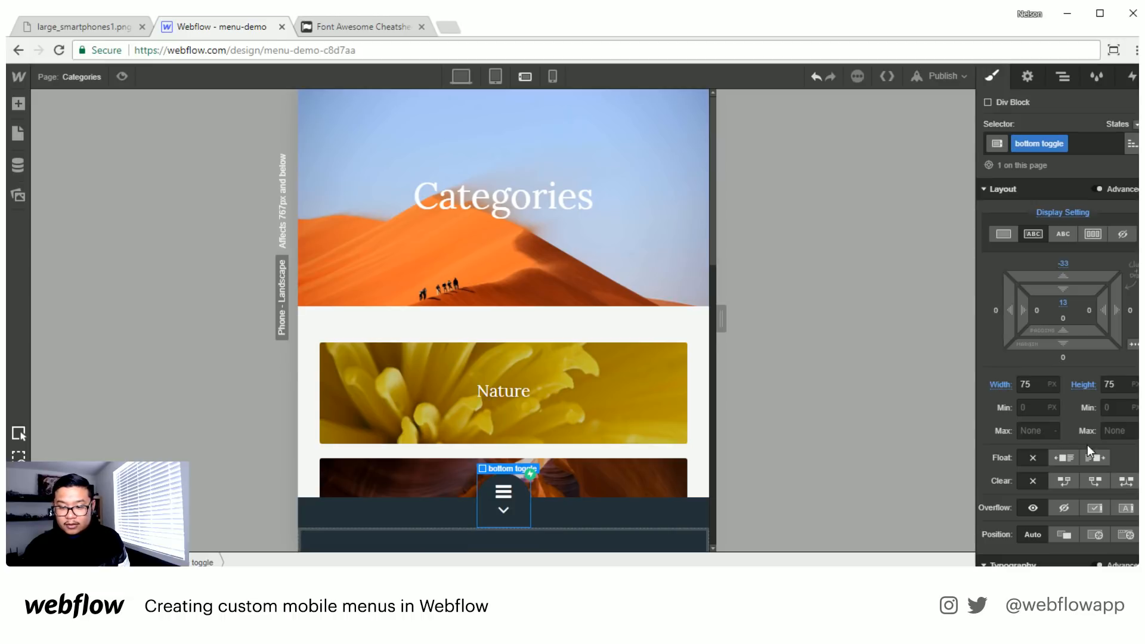
- Give the new Div Block inside bottom nav the class "bottom nav link wrapper"
left_click(639, 542)
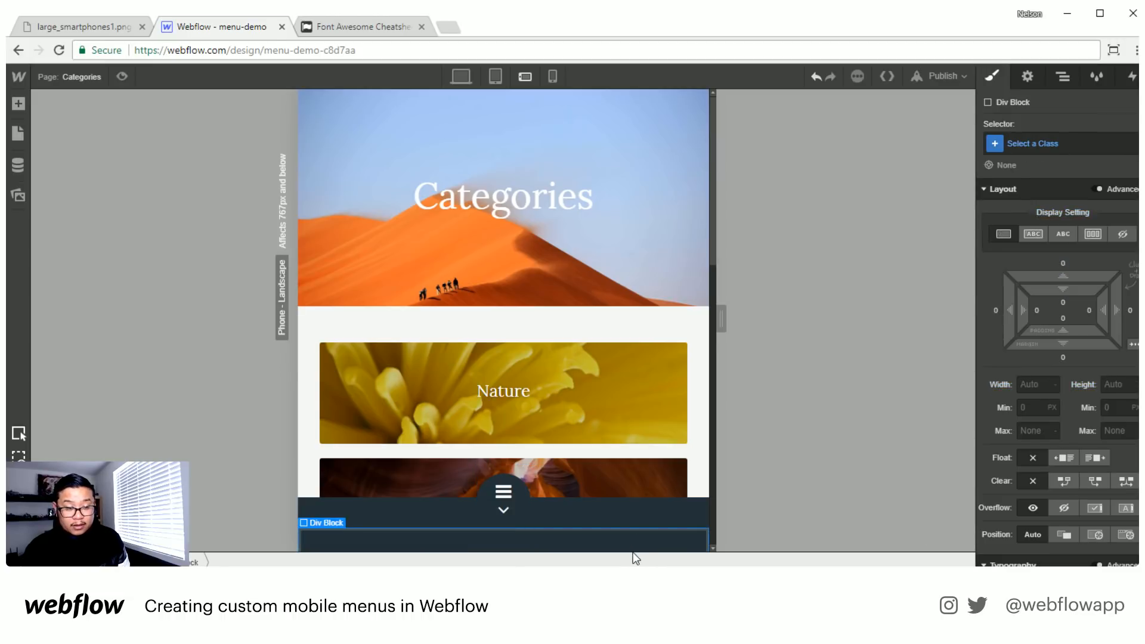
left_click(1021, 148)
type("bottom ")
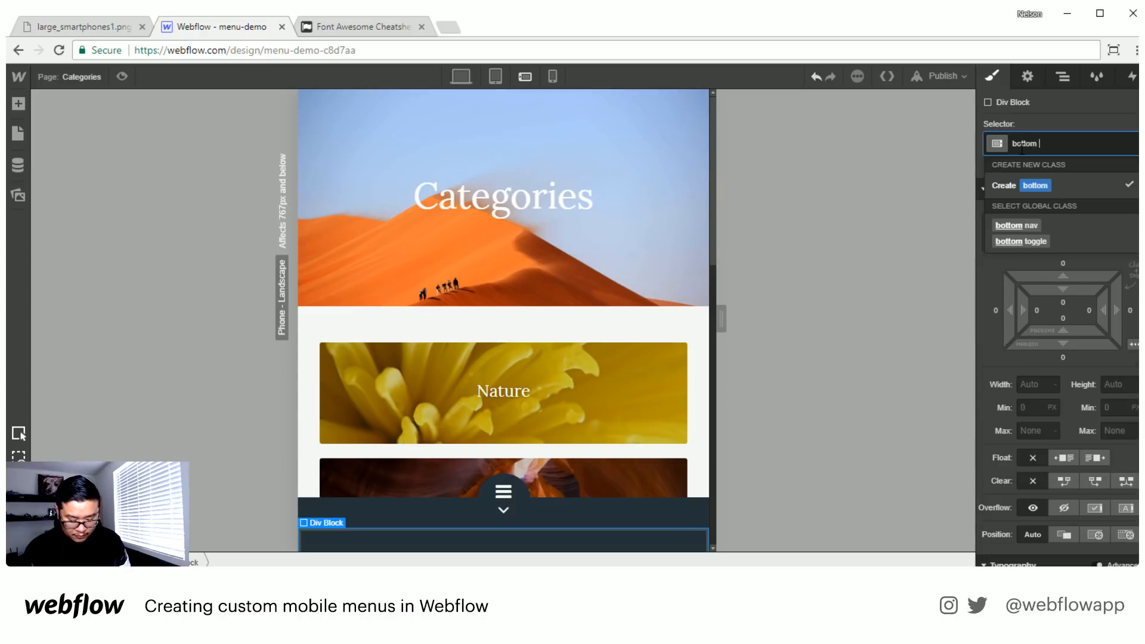
type("nav li")
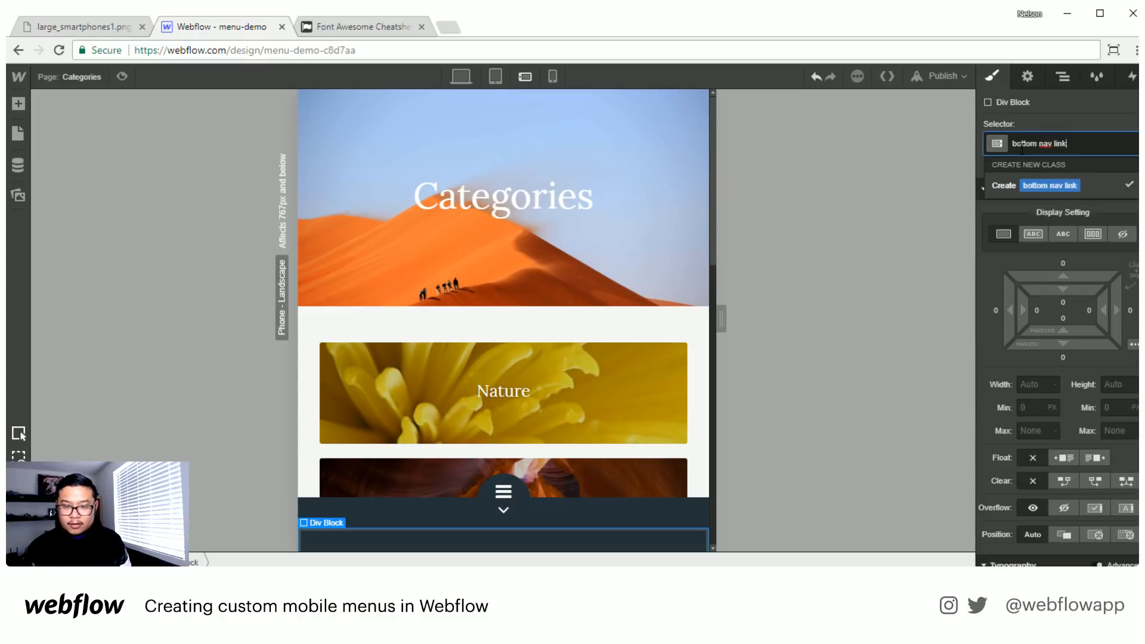
type("k")
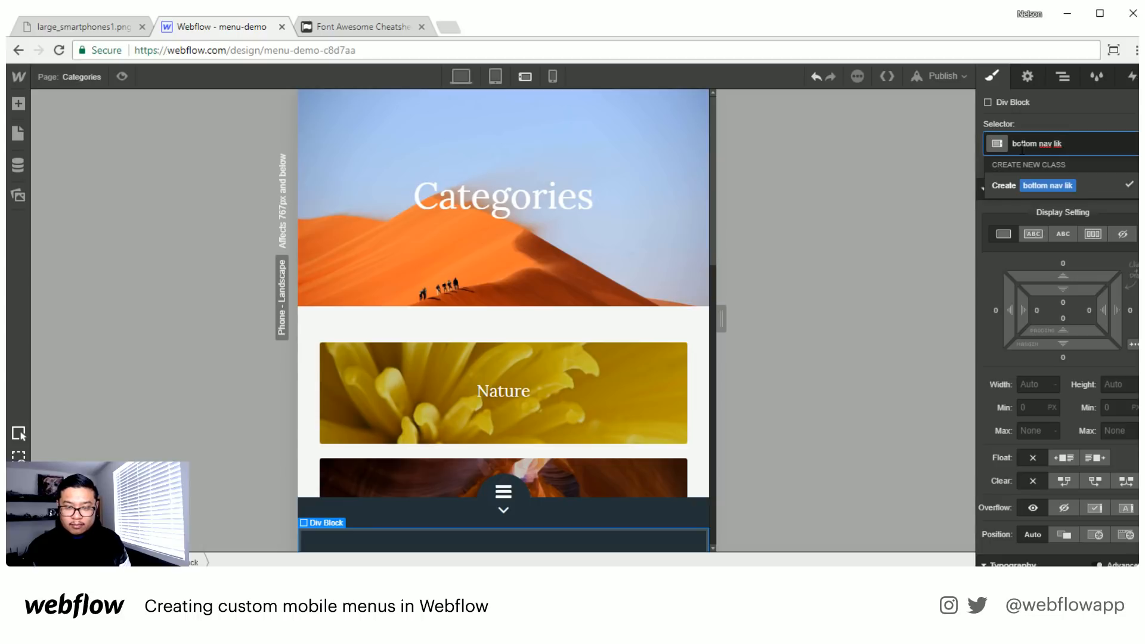
key("BackSpace")
type("nk wrapper")
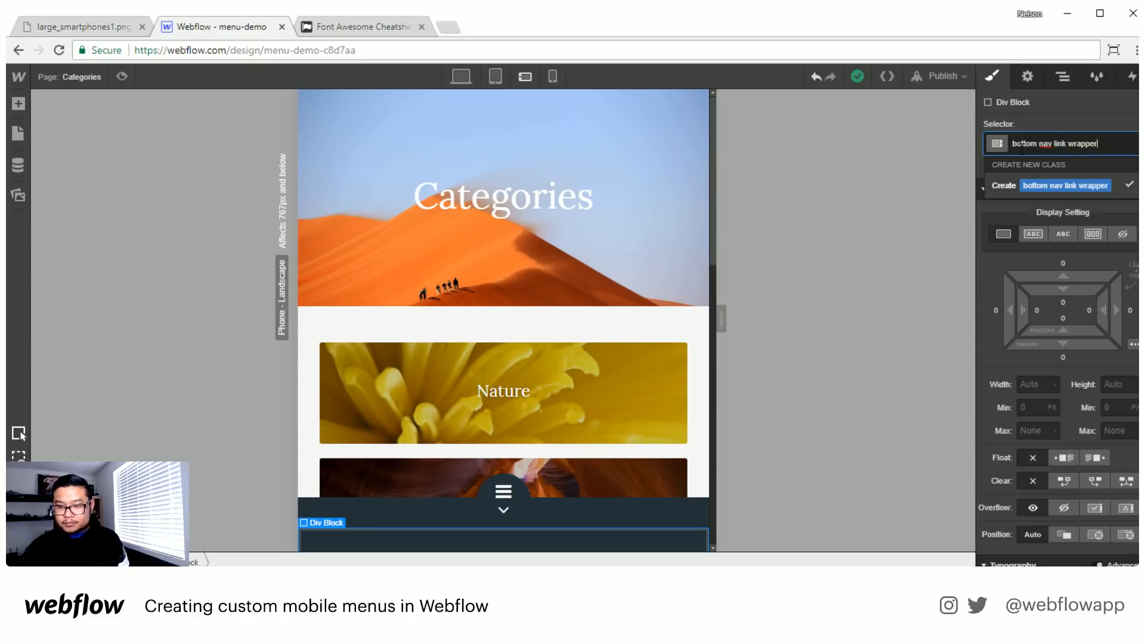
key("Return")
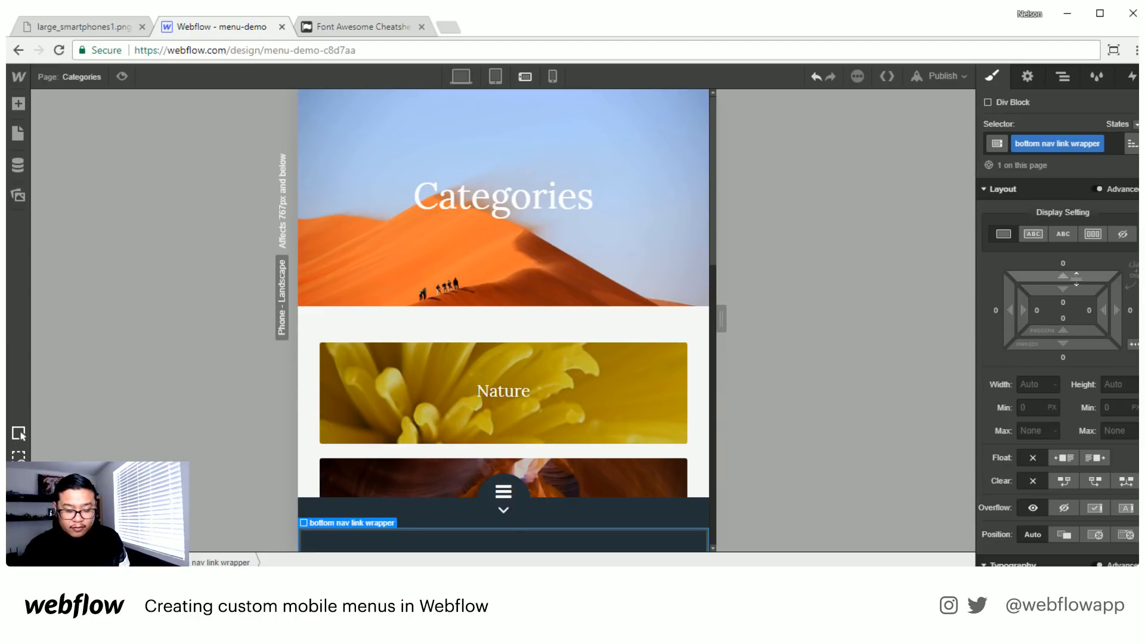
- Try a top margin of -40 px on the bottom nav link wrapper and remove that margin style again
left_click_drag(1077, 279, 1084, 359)
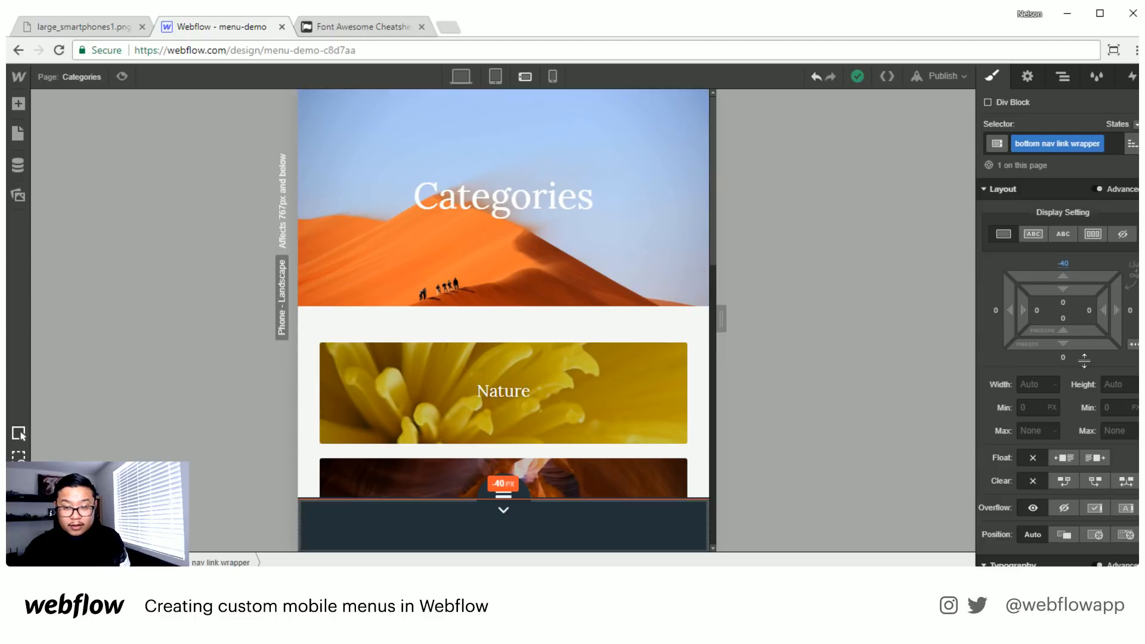
scroll(1090, 503, "down", 3)
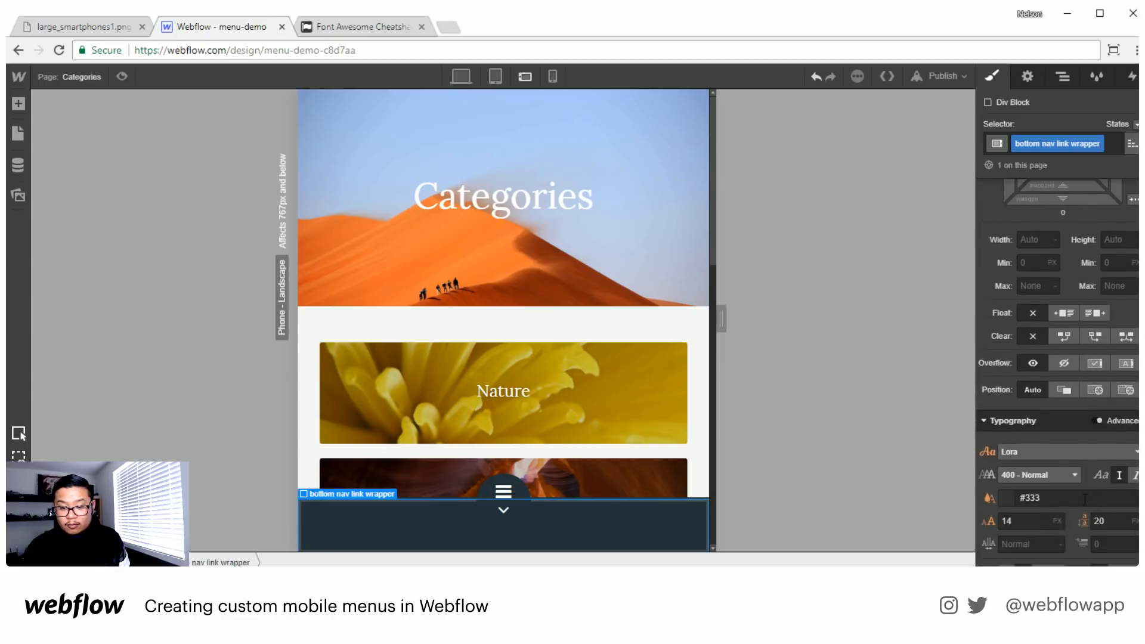
scroll(1061, 391, "up", 4)
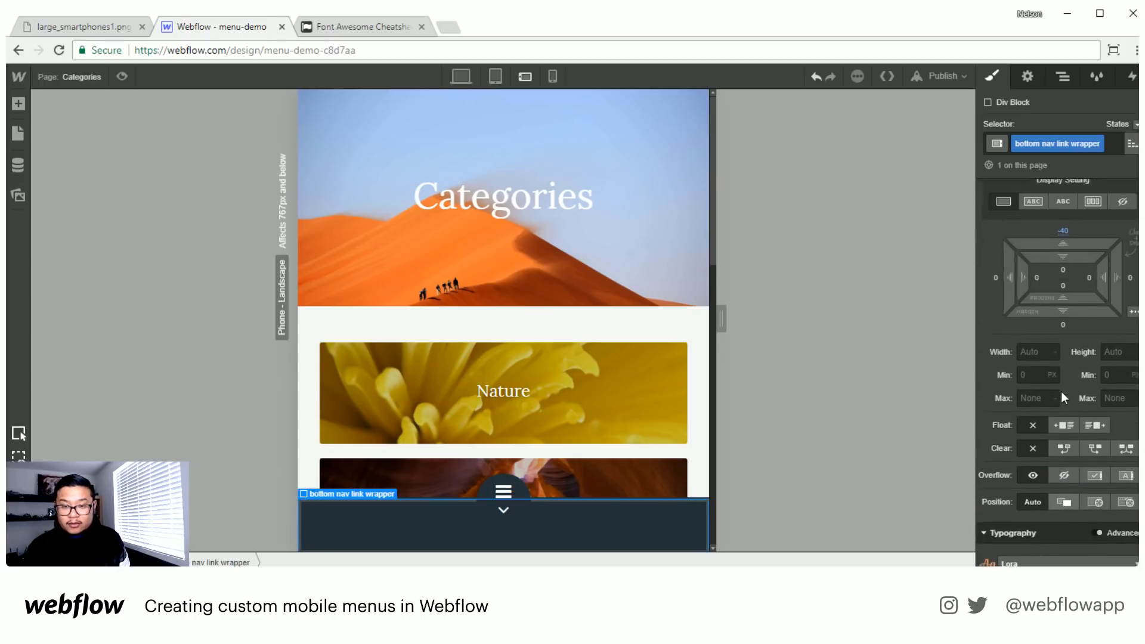
left_click(1069, 261)
left_click(1061, 323)
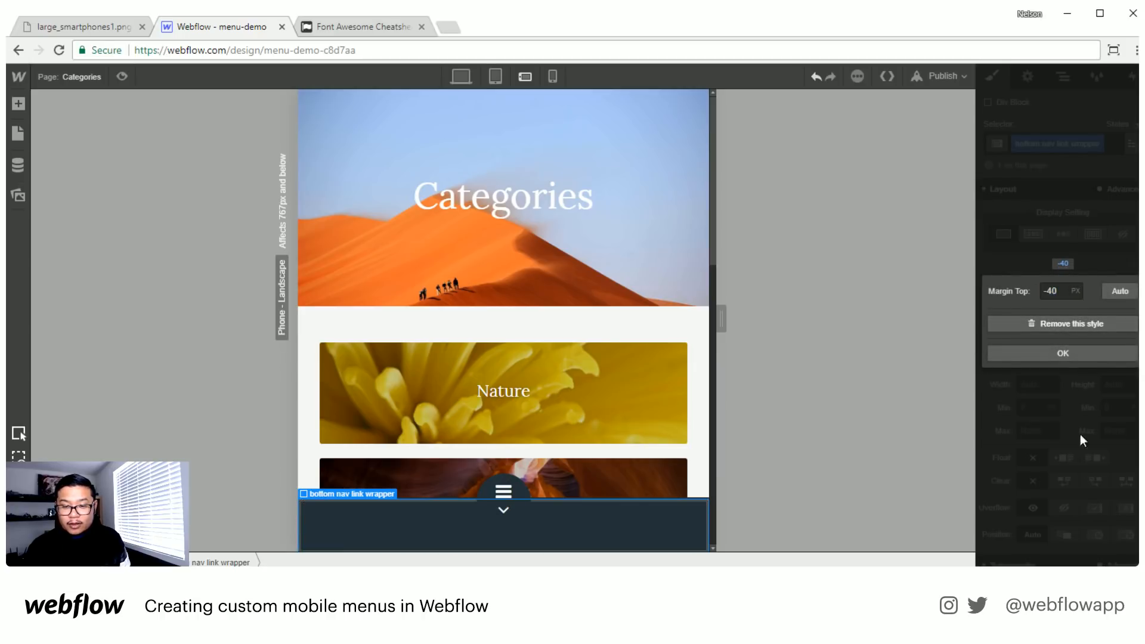
- Give the bottom nav link wrapper a relative position with top offset -40 px and z-index 1, and set its display to flex
scroll(1078, 481, "down", 3)
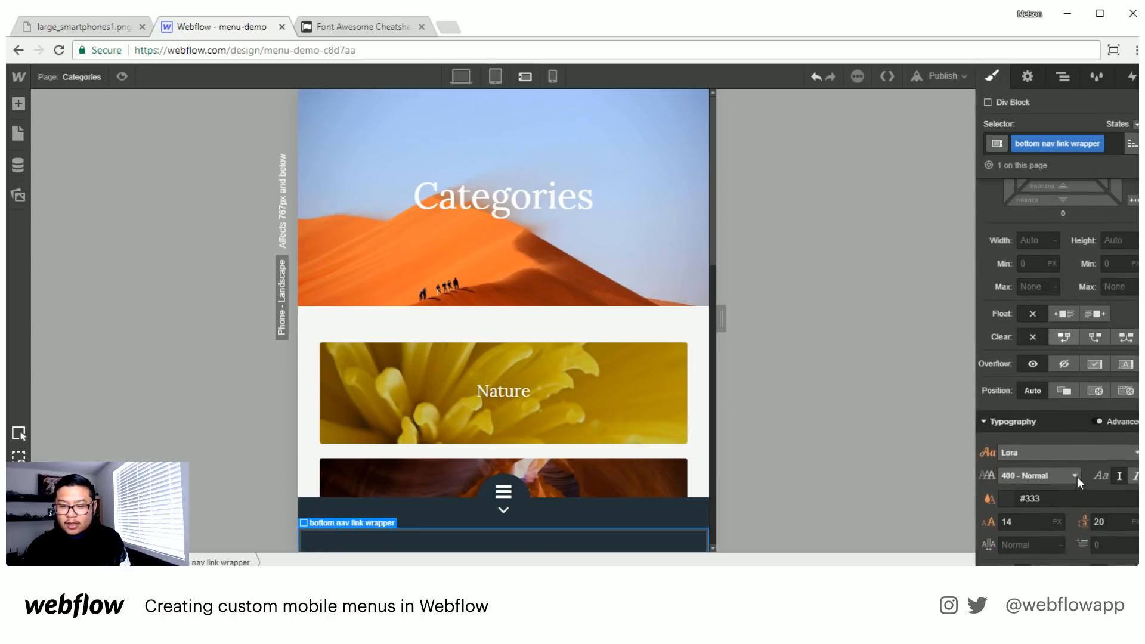
left_click(1064, 389)
left_click(1110, 417)
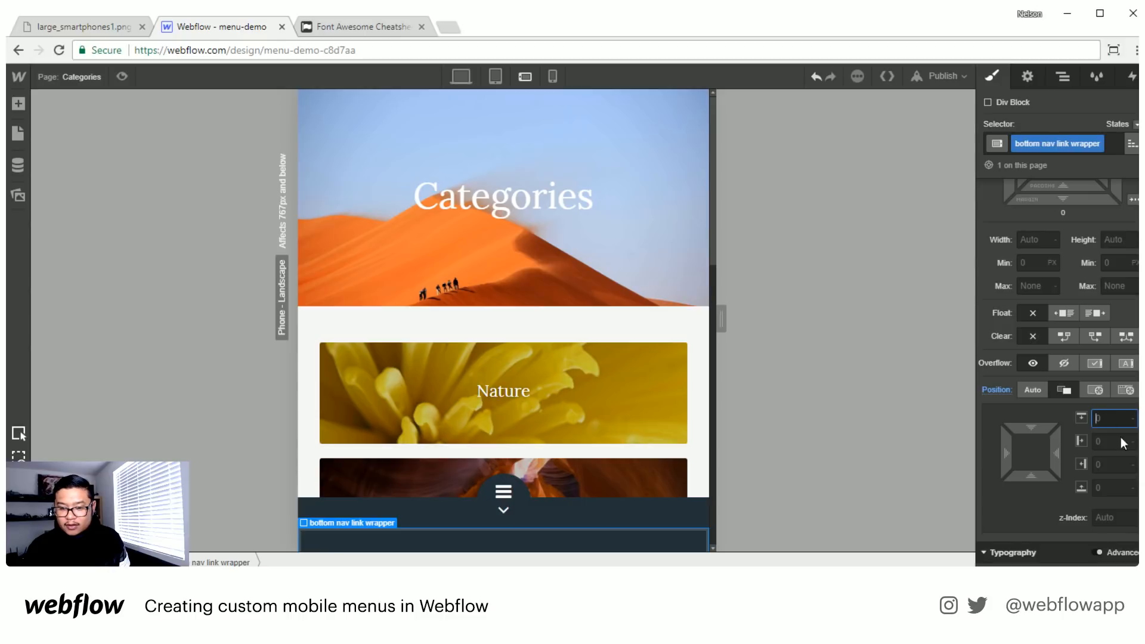
type("-40")
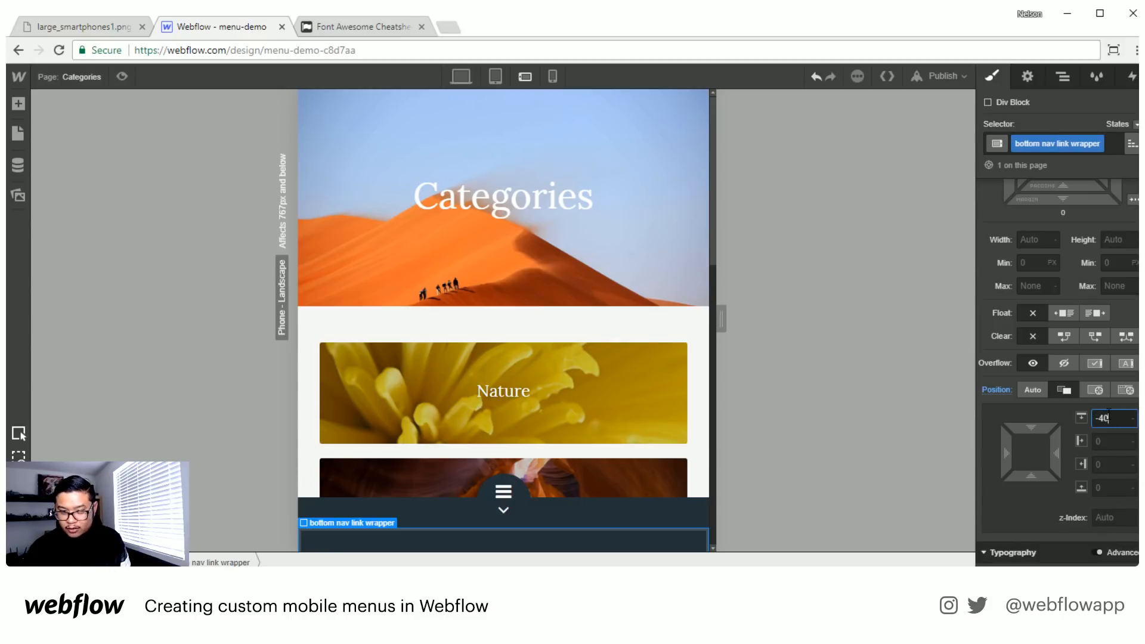
left_click(1110, 517)
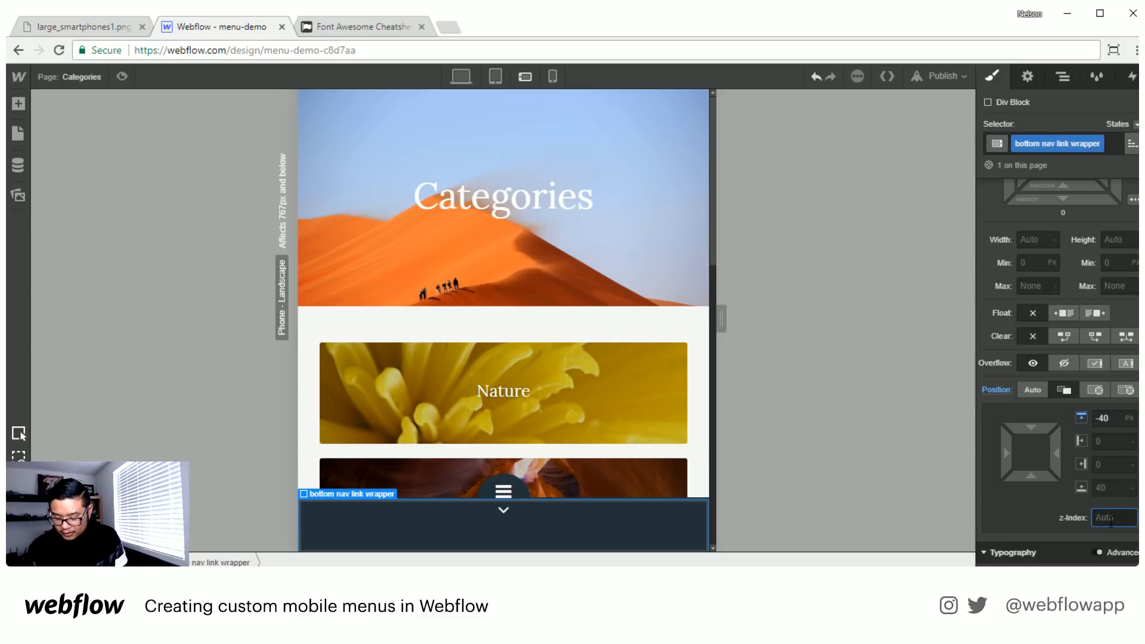
type("1")
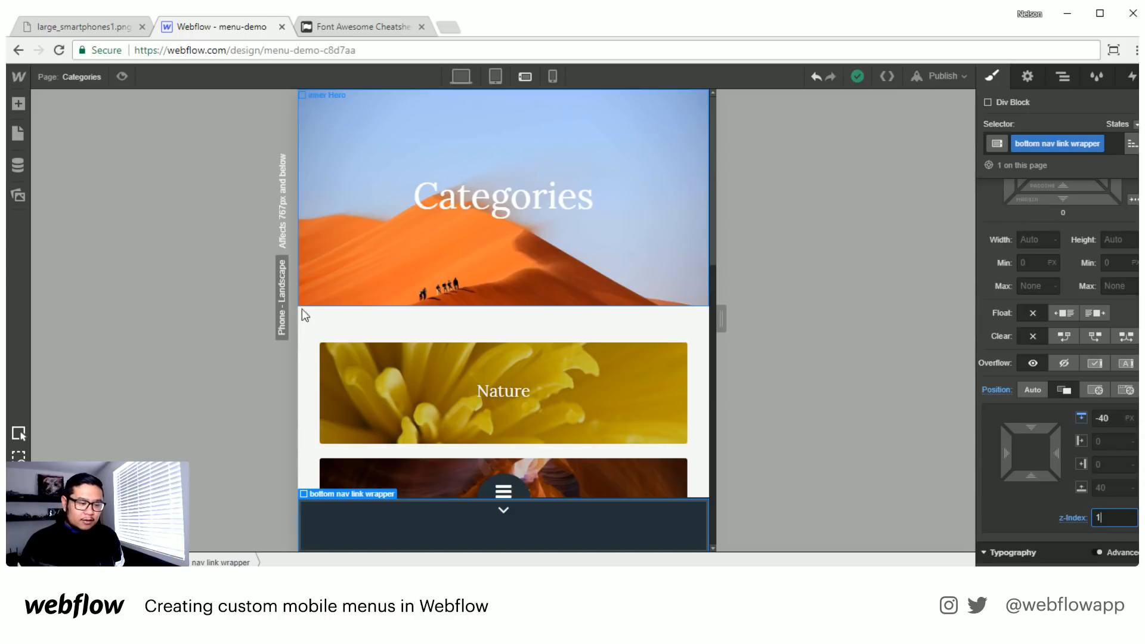
scroll(1087, 244, "up", 5)
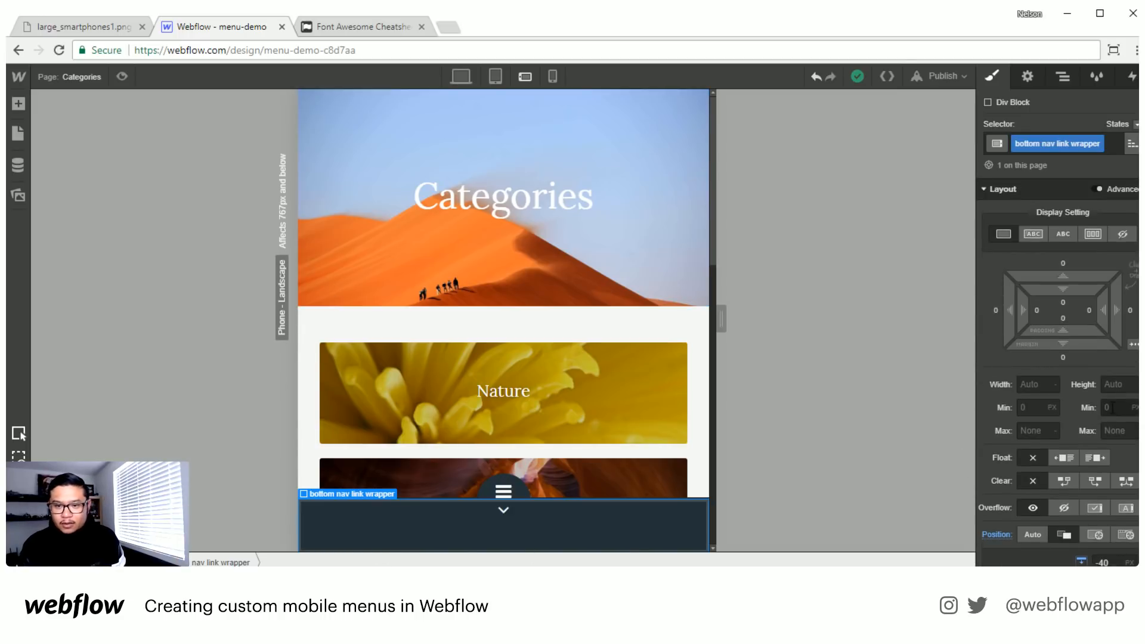
left_click(1093, 236)
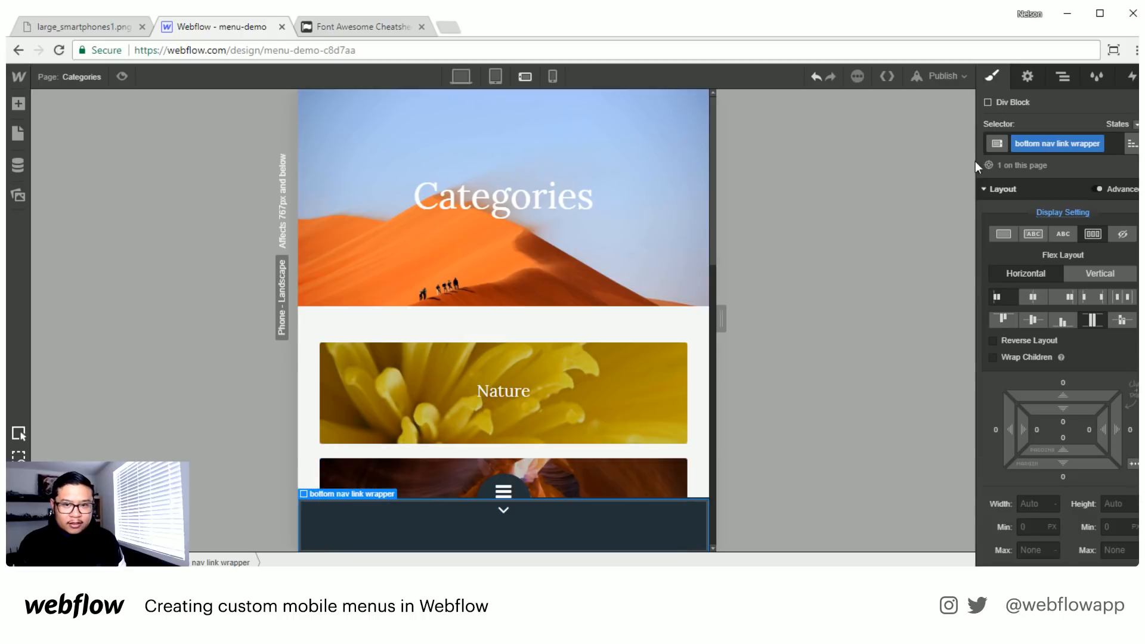
- Add a Link Block inside the bottom nav link wrapper and dismiss its link settings without entering a URL
left_click(1064, 77)
key("a")
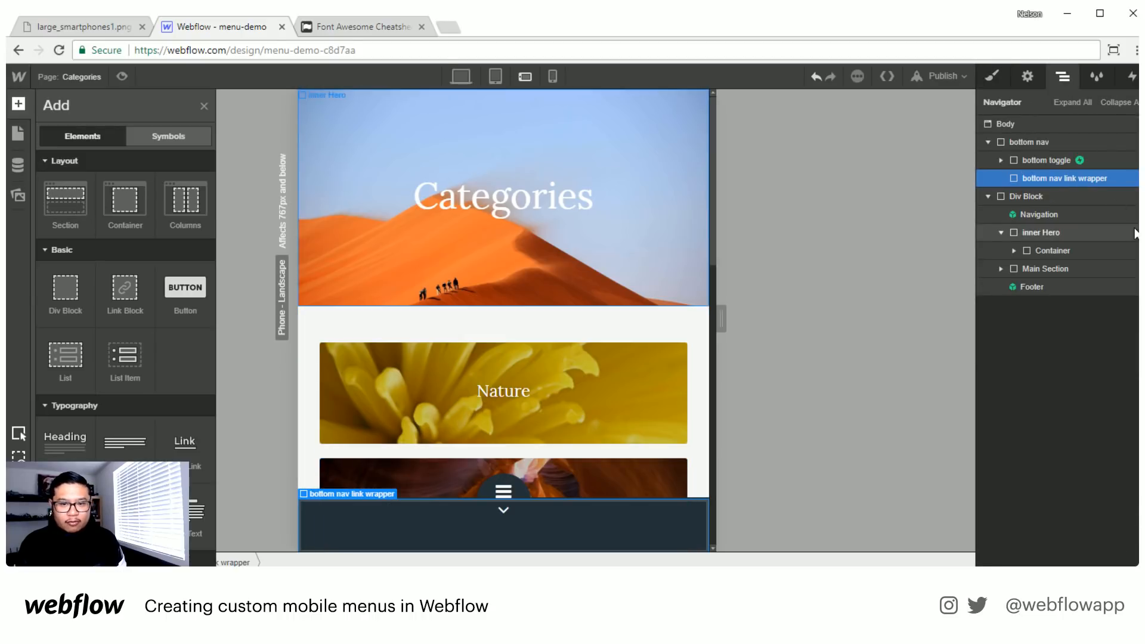
left_click(138, 296)
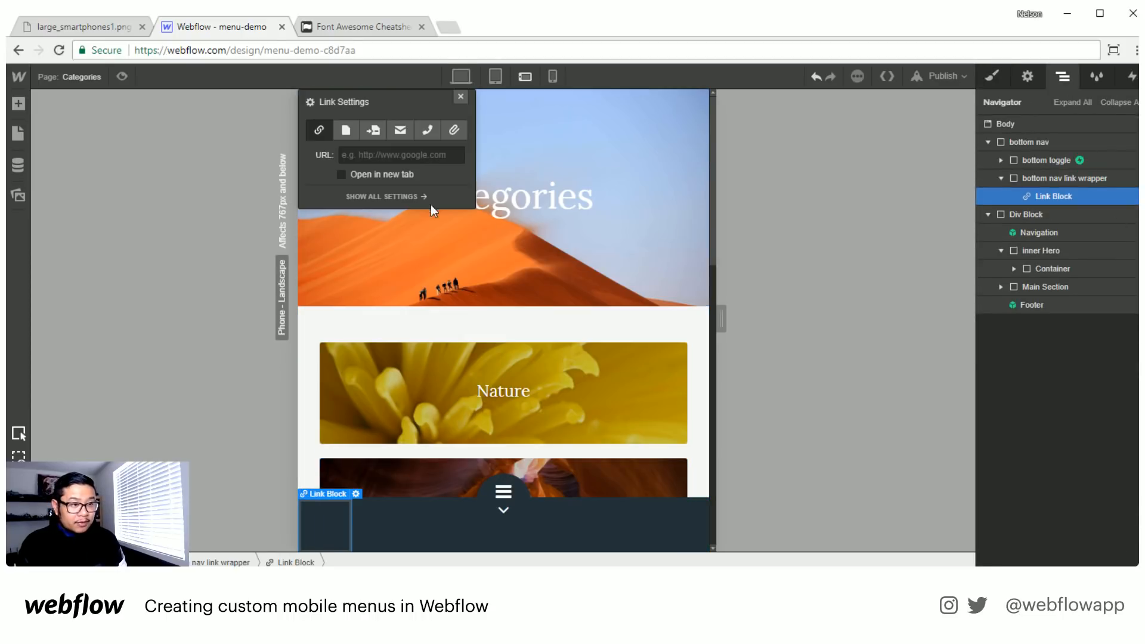
left_click(459, 95)
- Give the new Link Block the class "bottom nav link" and make it expand as a flex item to fill the wrapper
left_click(993, 74)
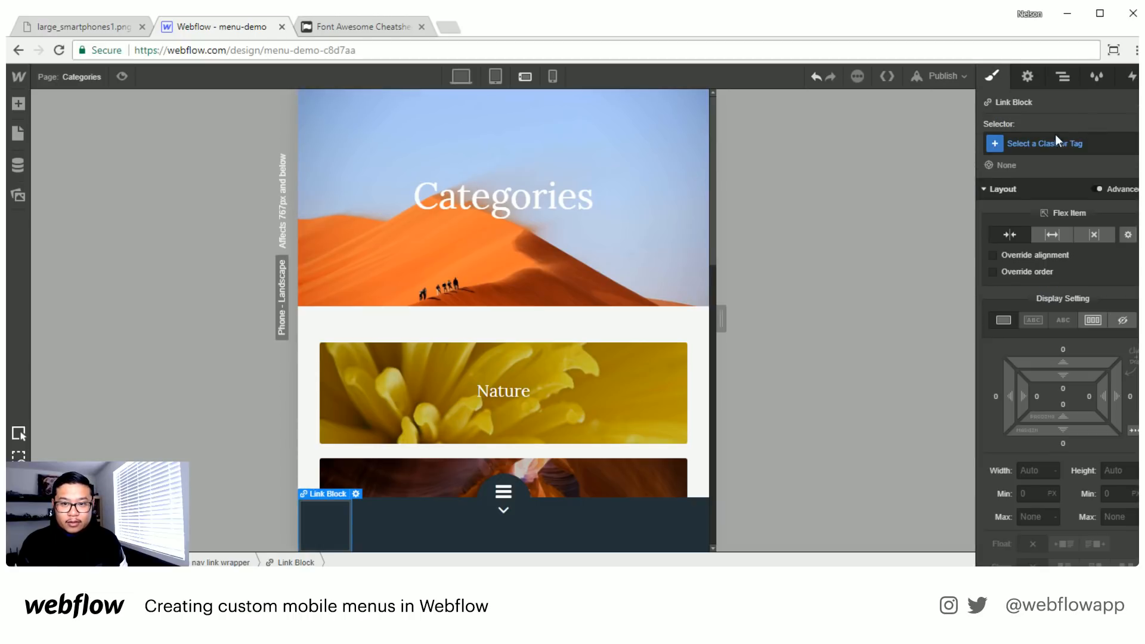
left_click(1053, 137)
type("bottom nav link")
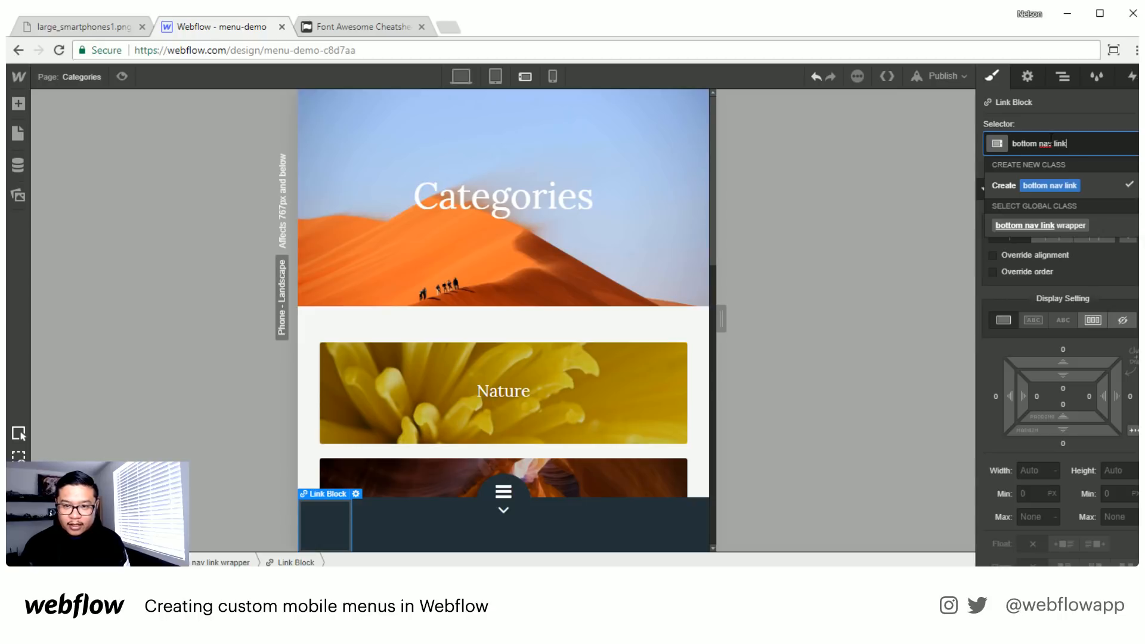
key("Return")
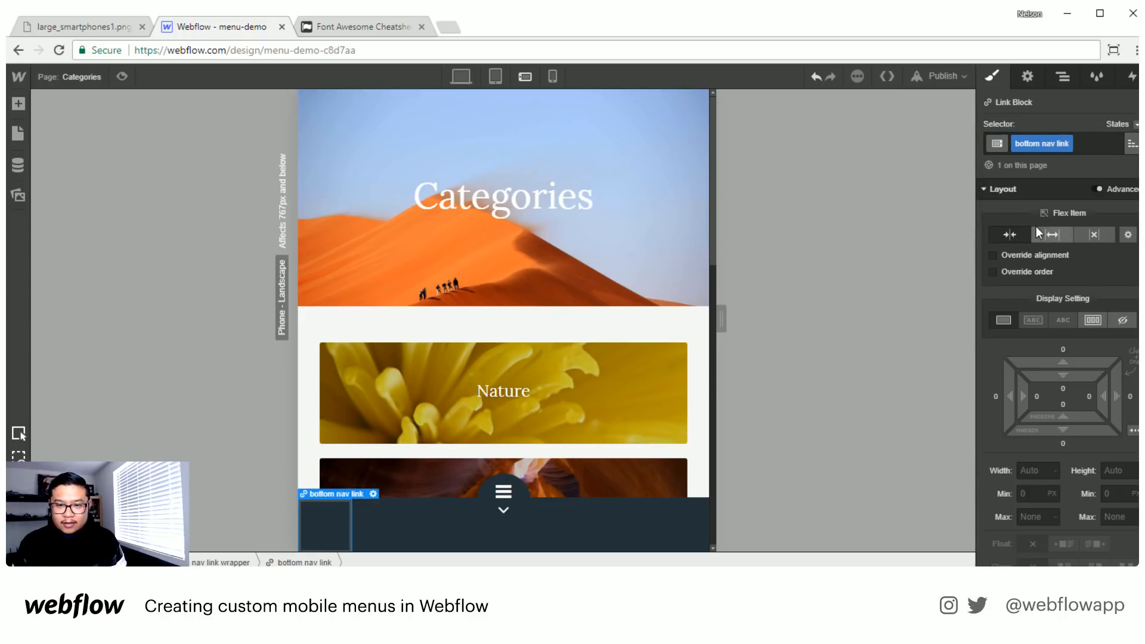
left_click(1049, 234)
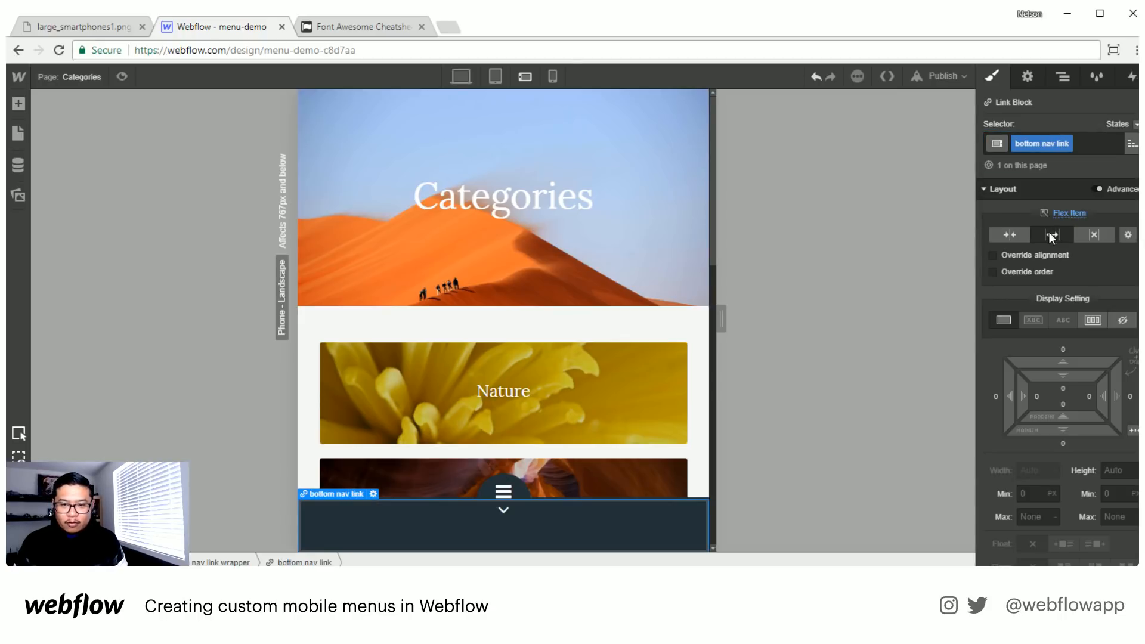
- Add a Text Block inside bottom nav link and assign it the existing class "icon"
left_click(1065, 80)
key("a")
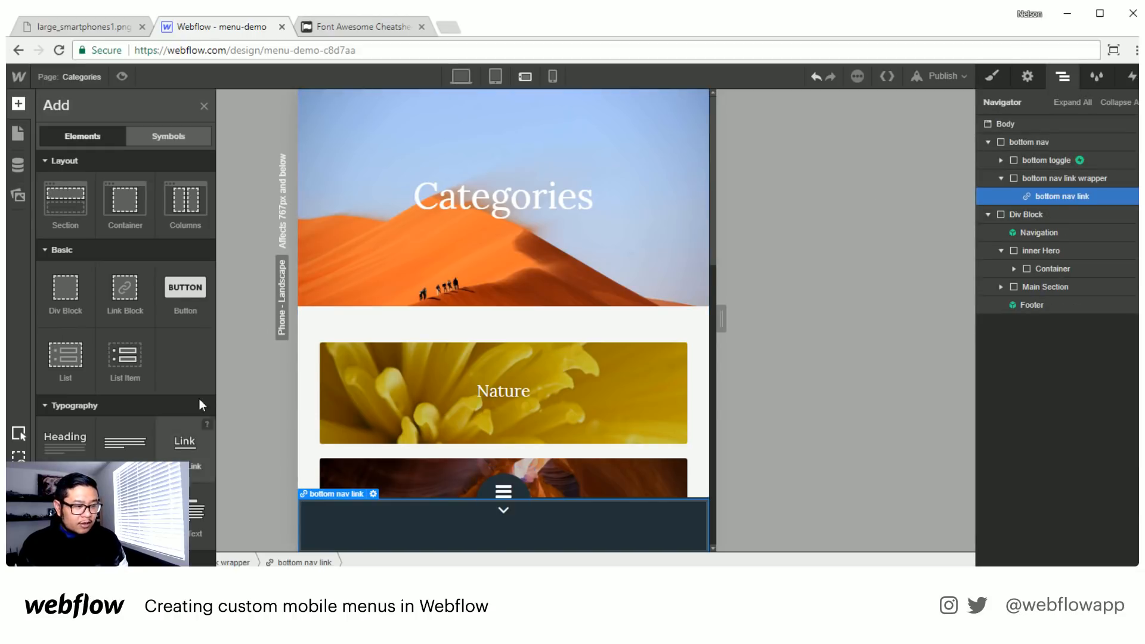
left_click(65, 512)
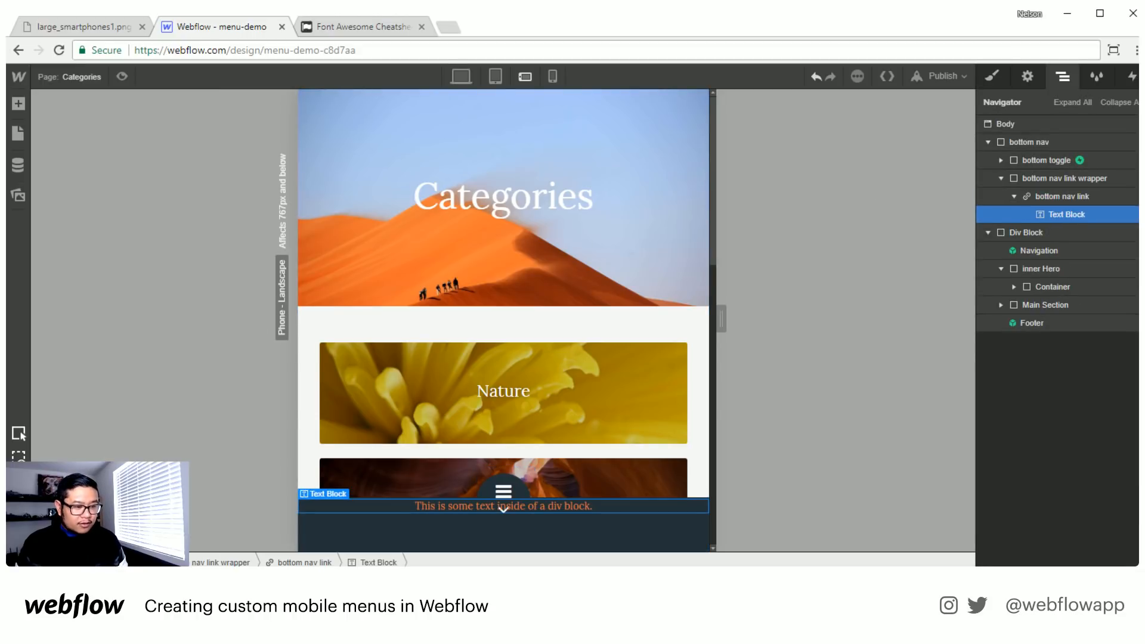
left_click(989, 77)
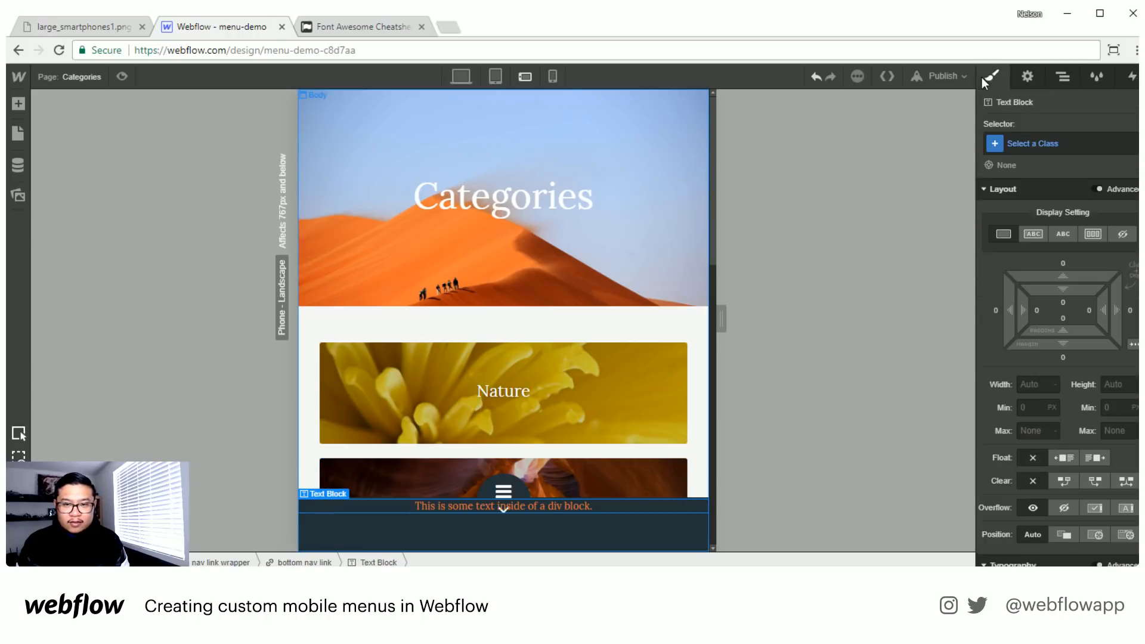
left_click(1050, 143)
type("icon")
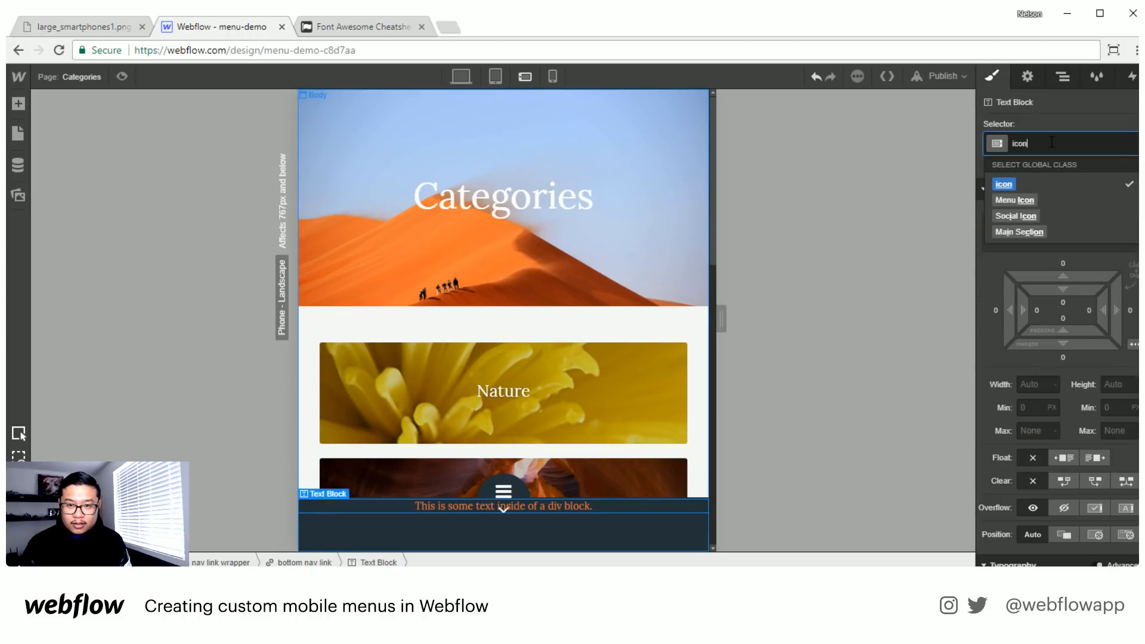
key("Return")
- Find "home" on the Font Awesome Cheatsheet page and copy the fa-home icon glyph
left_click(326, 31)
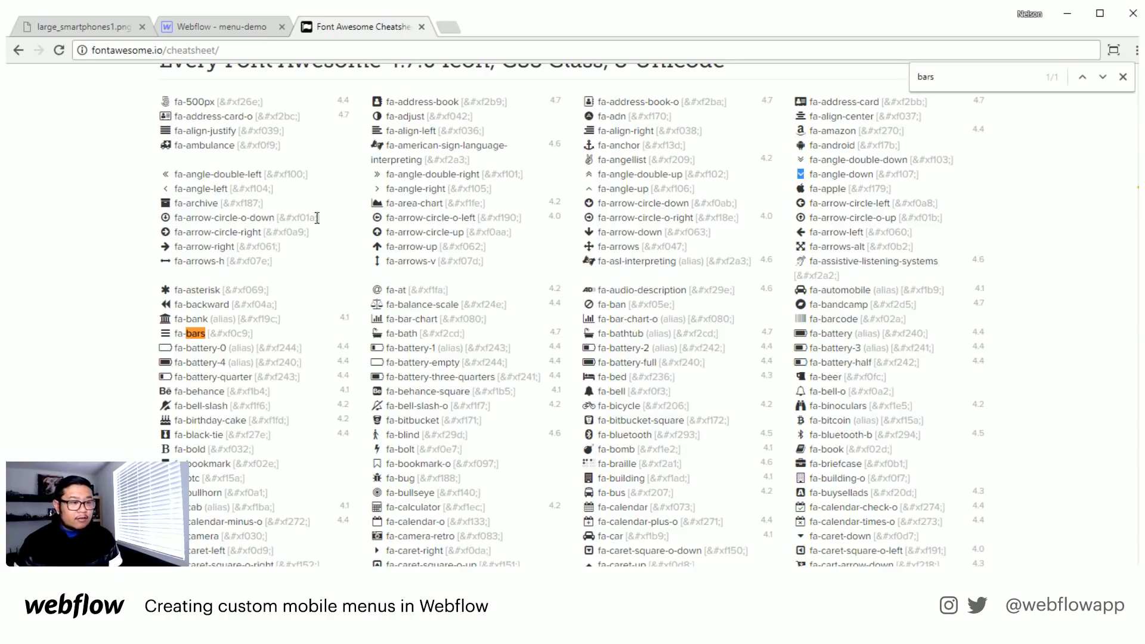
left_click(957, 71)
type("home")
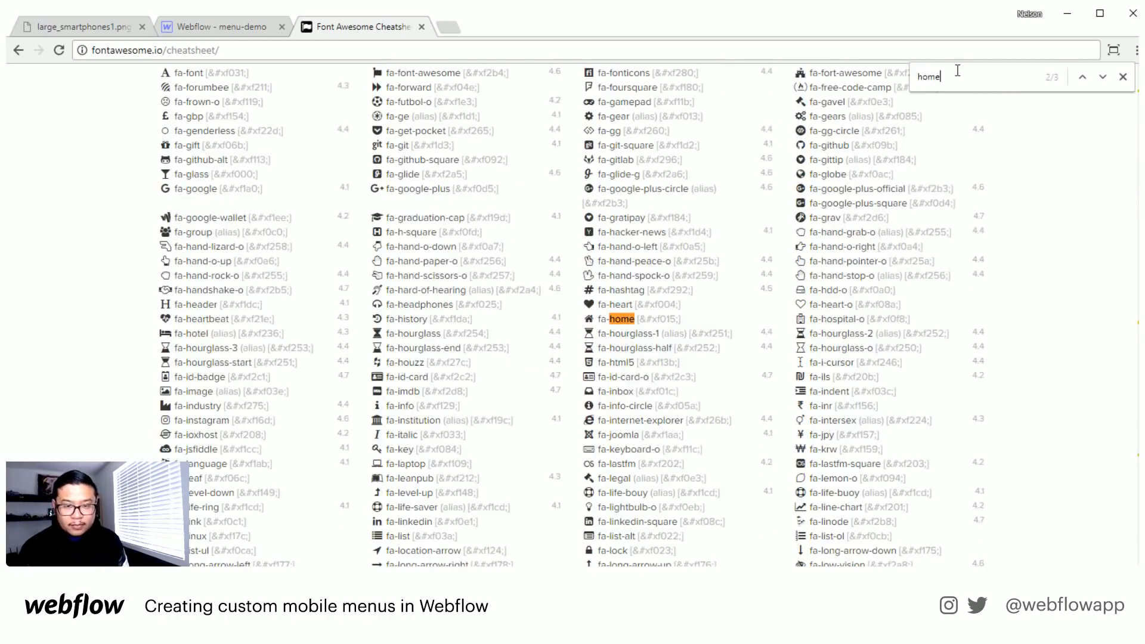
key("Return")
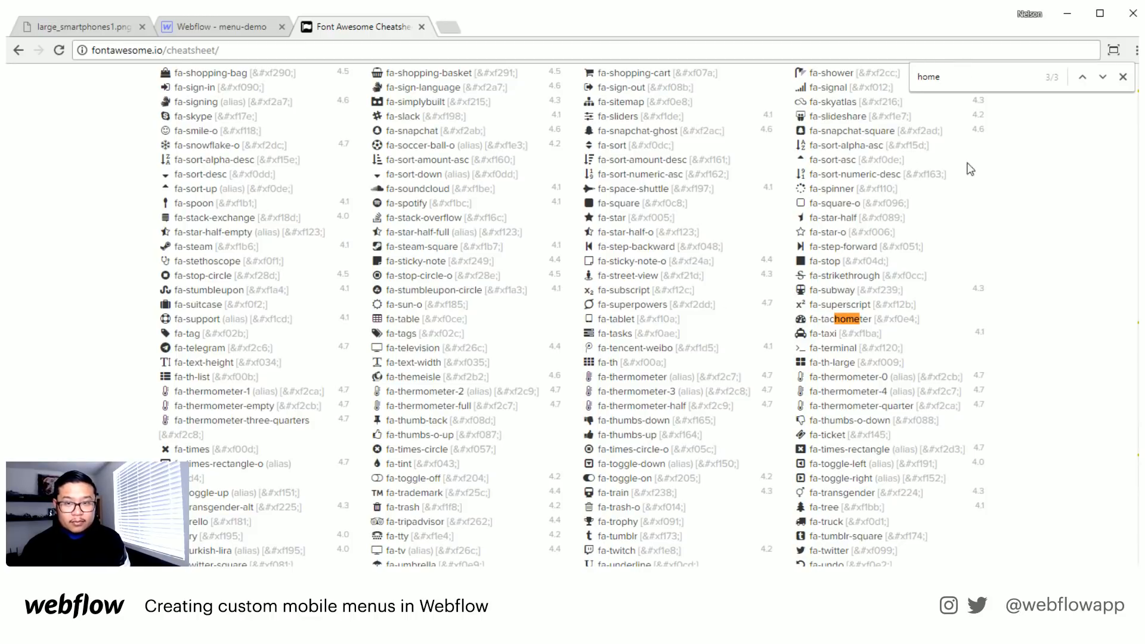
left_click(1083, 77)
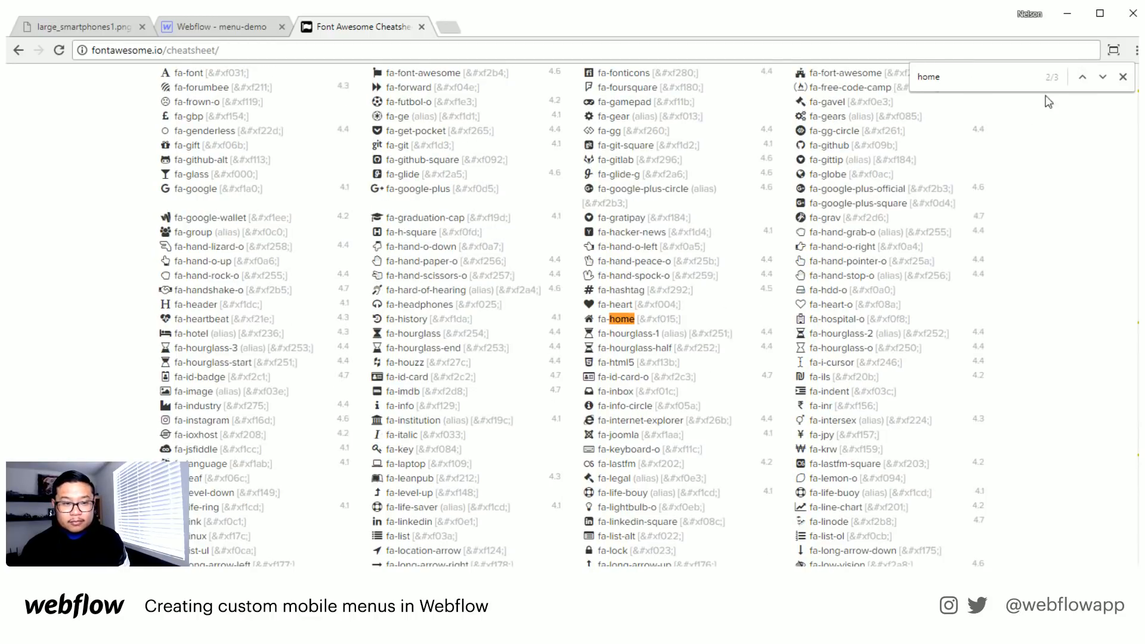
double_click(589, 319)
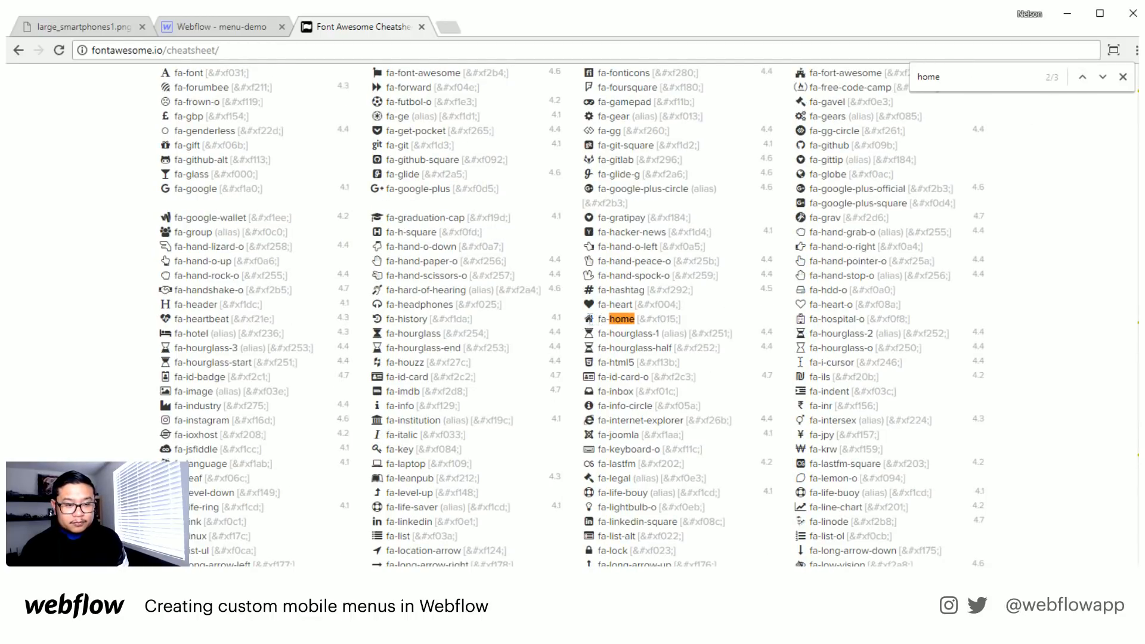
- Return to the Webflow menu-demo project and replace the icon Text Block's placeholder text with the copied home glyph
left_click(196, 29)
double_click(389, 505)
key("ctrl+v")
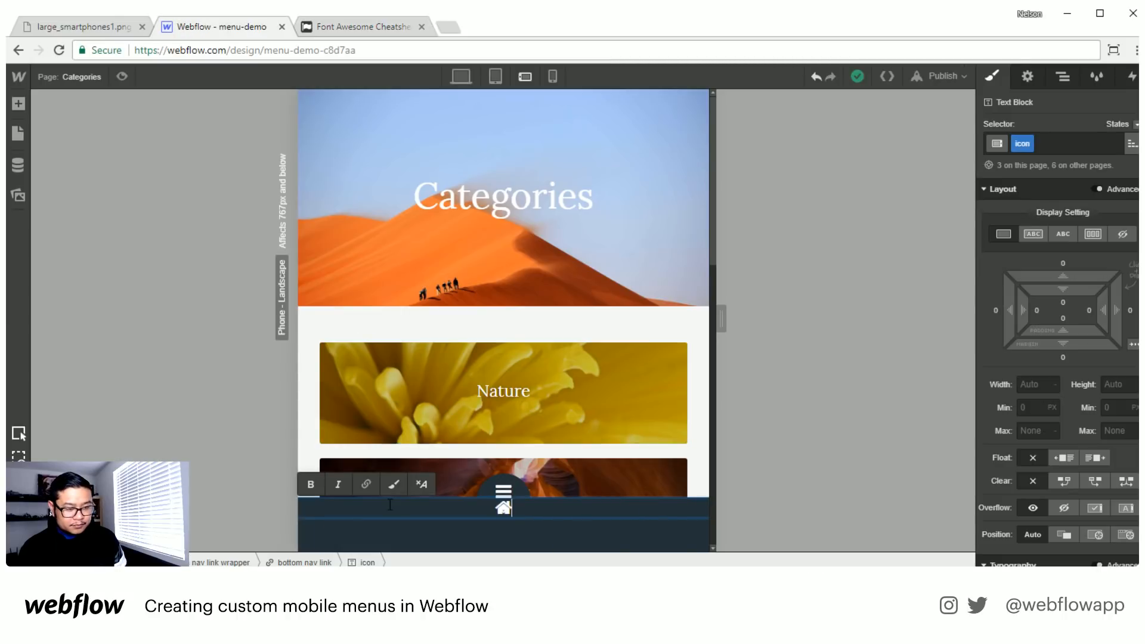
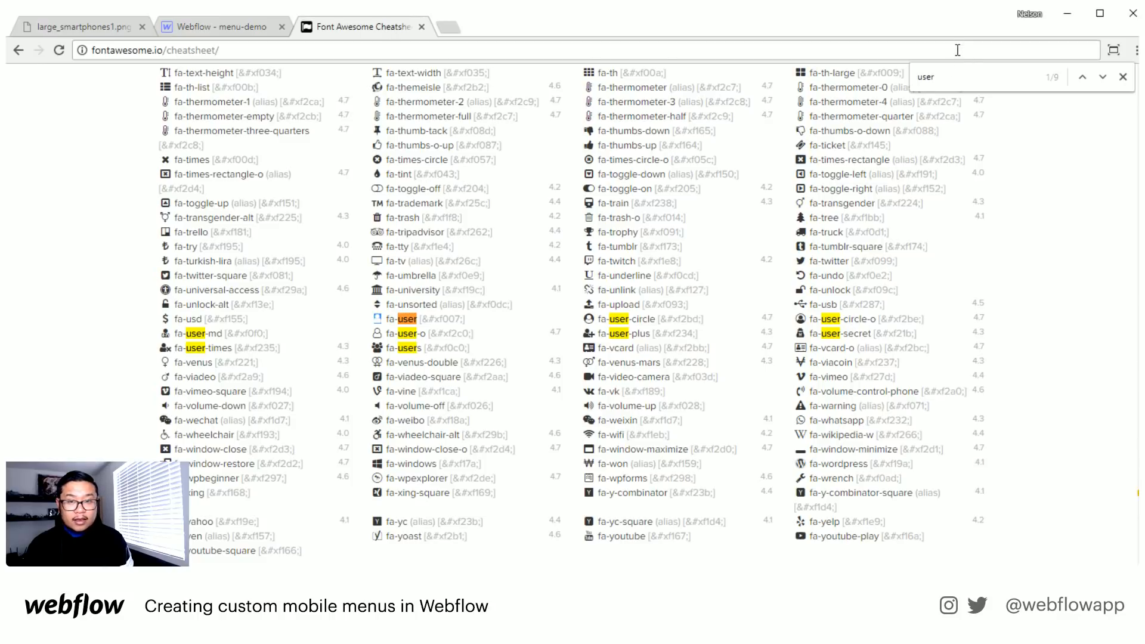
- Copy the fa-envelope glyph from the Font Awesome Cheatsheet and paste it over the fourth bottom nav link's home icon in the Webflow project
double_click(927, 77)
type("enve")
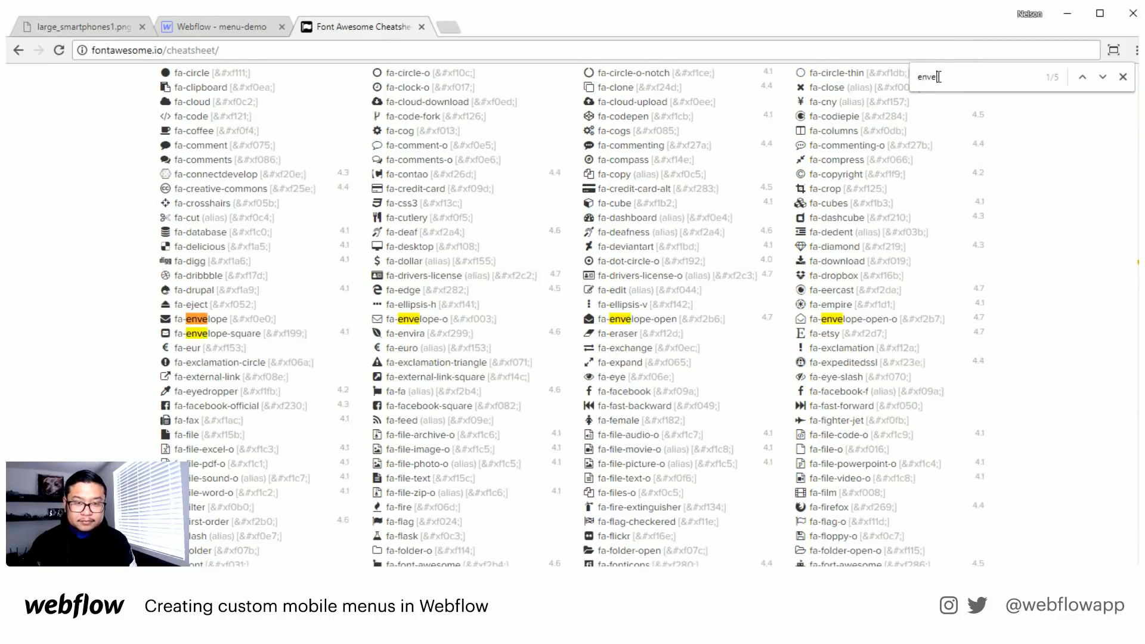
double_click(166, 320)
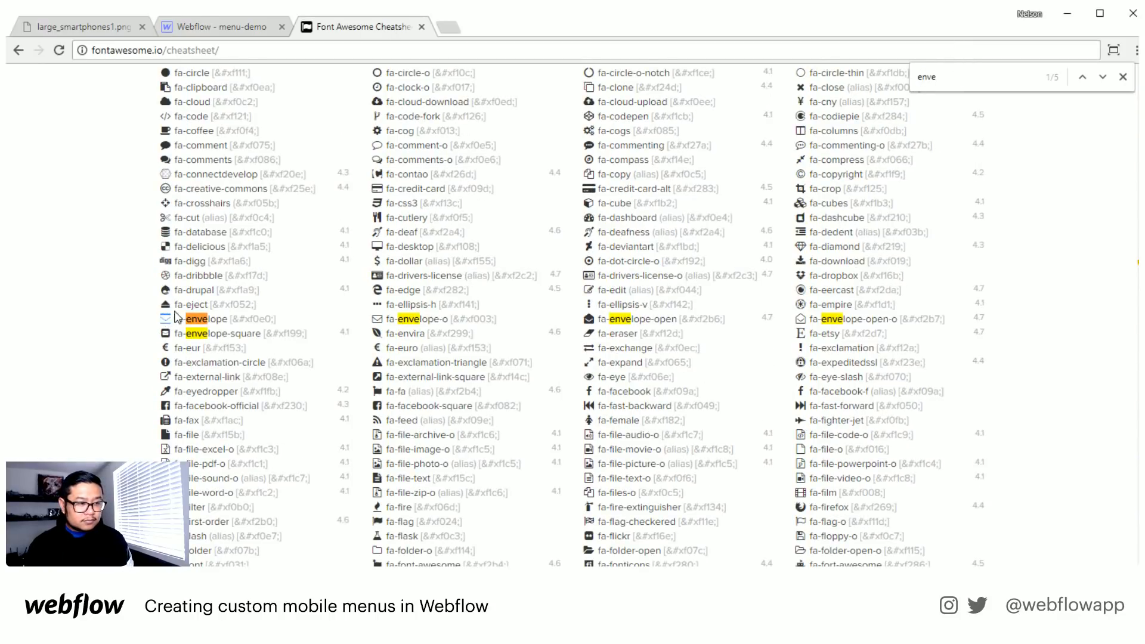
left_click(216, 28)
double_click(659, 524)
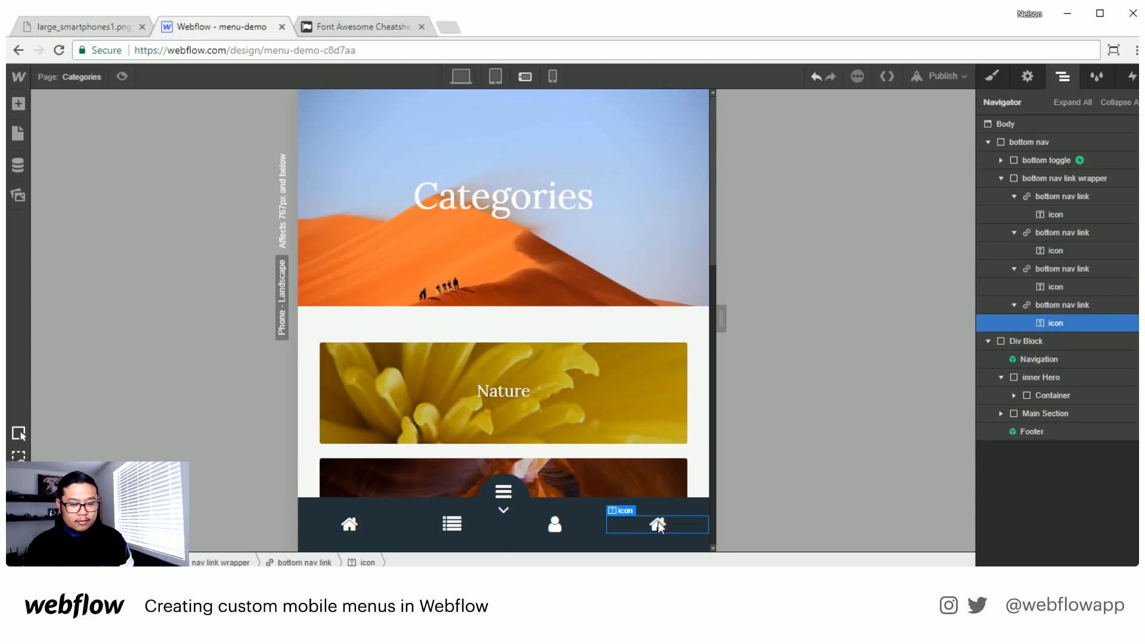
key("ctrl+v")
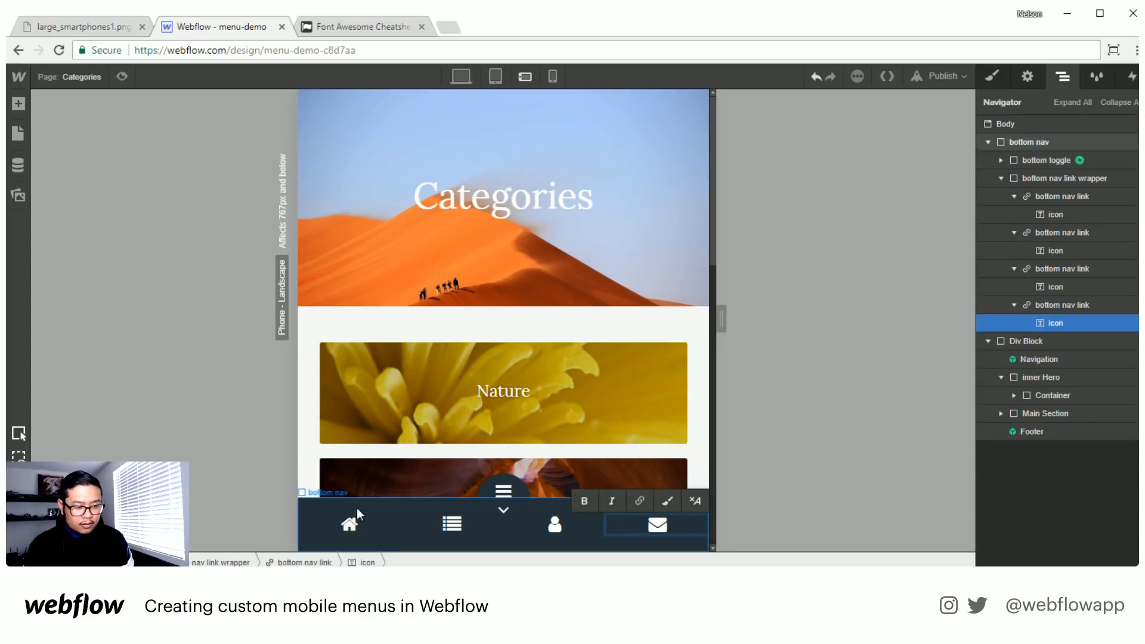
key("Escape")
- Preview the Categories page, open and close the bottom nav several times, and scroll to the footer to check how it sits
left_click(123, 77)
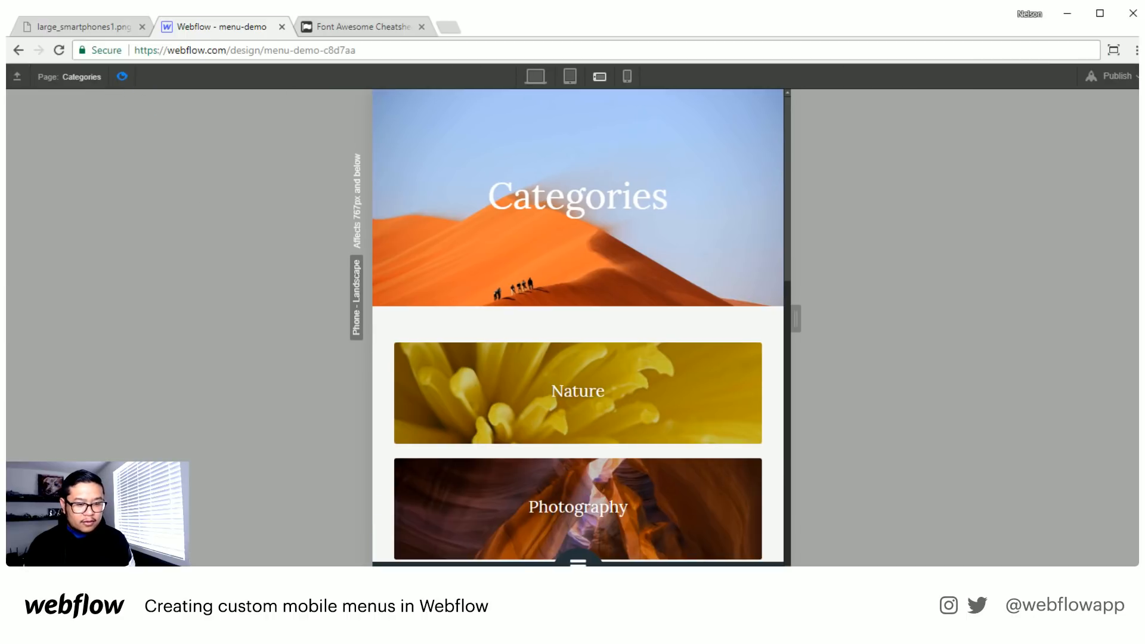
left_click(587, 563)
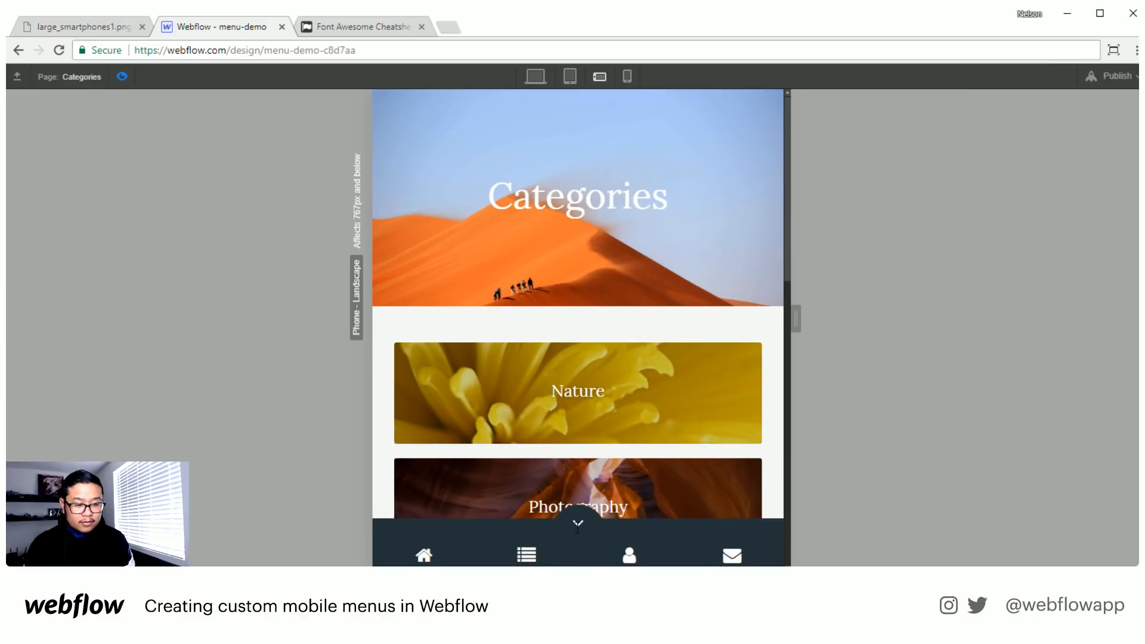
left_click(577, 529)
left_click(577, 552)
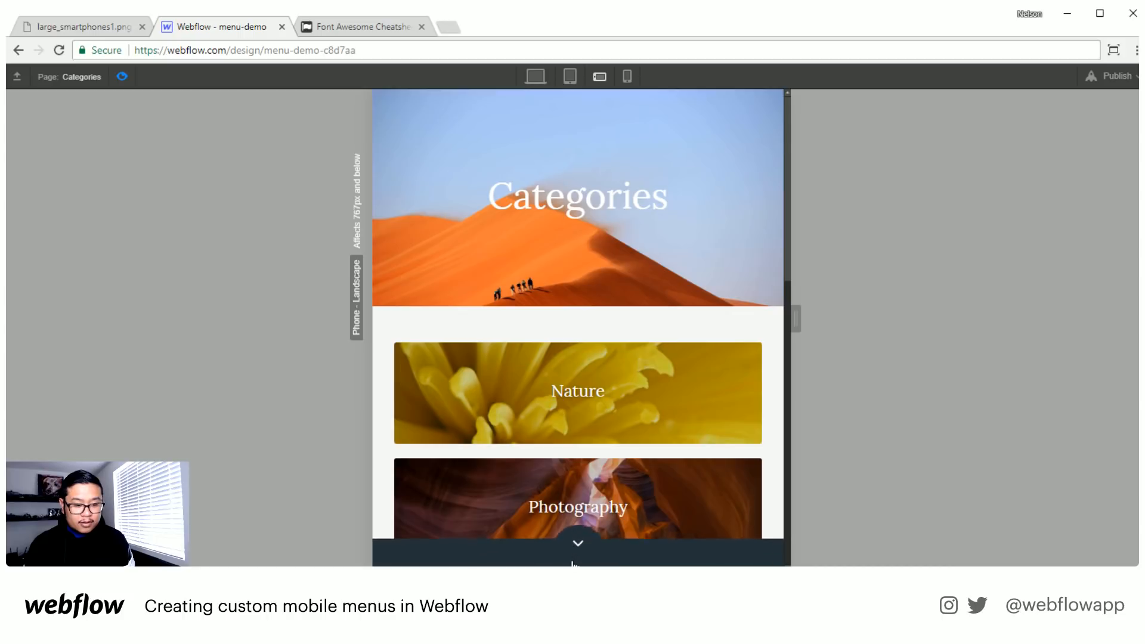
left_click(584, 532)
left_click(577, 554)
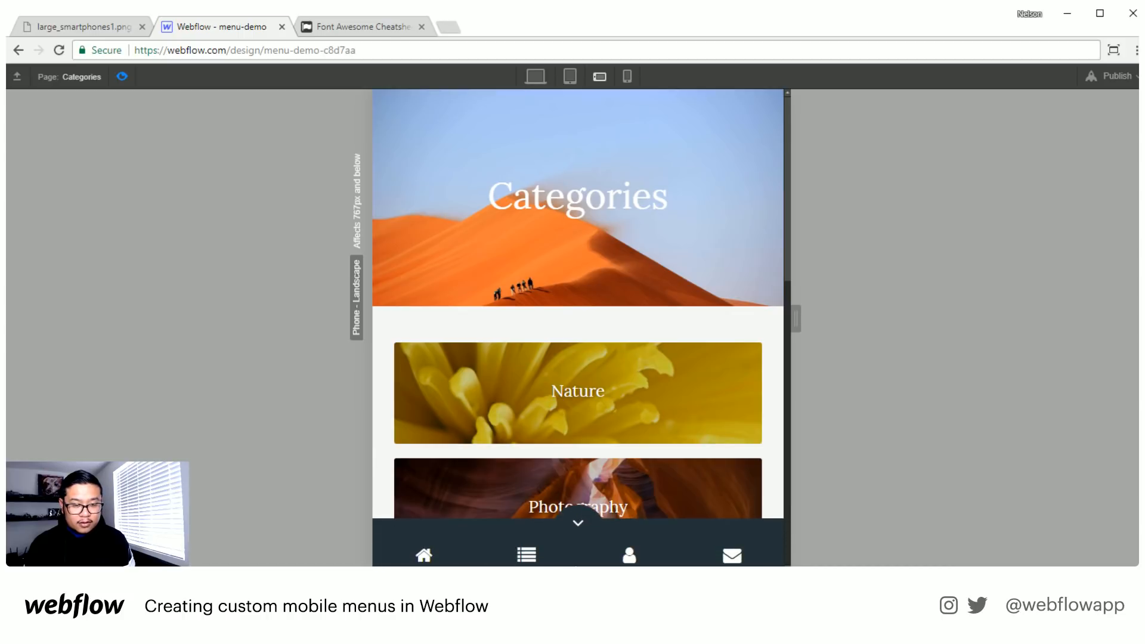
left_click(581, 522)
scroll(589, 516, "down", 10)
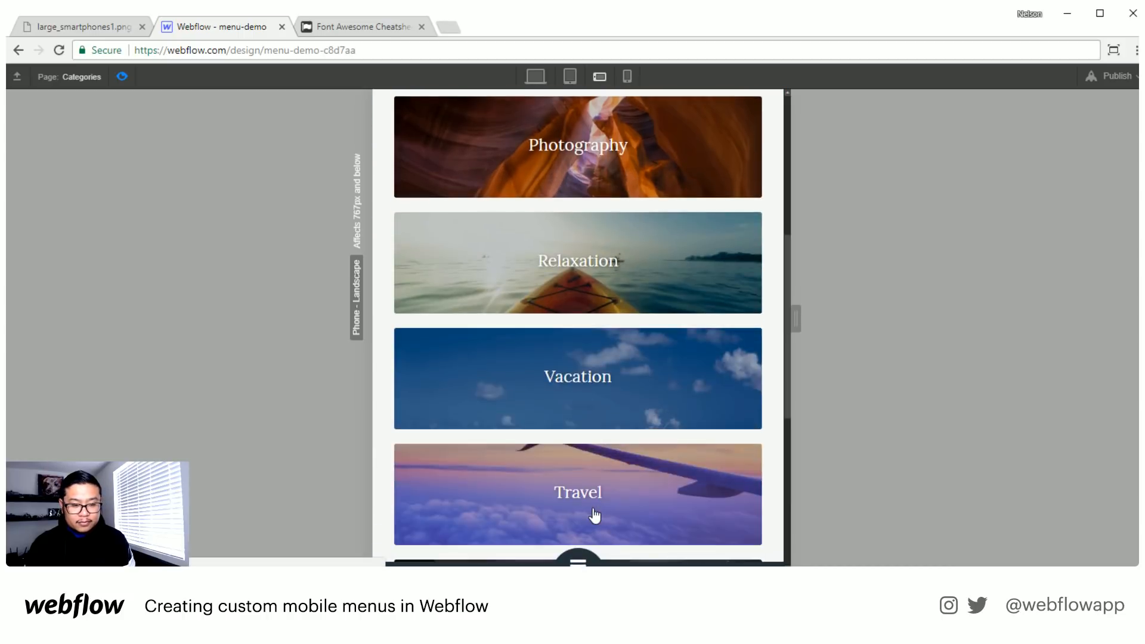
scroll(593, 510, "down", 1)
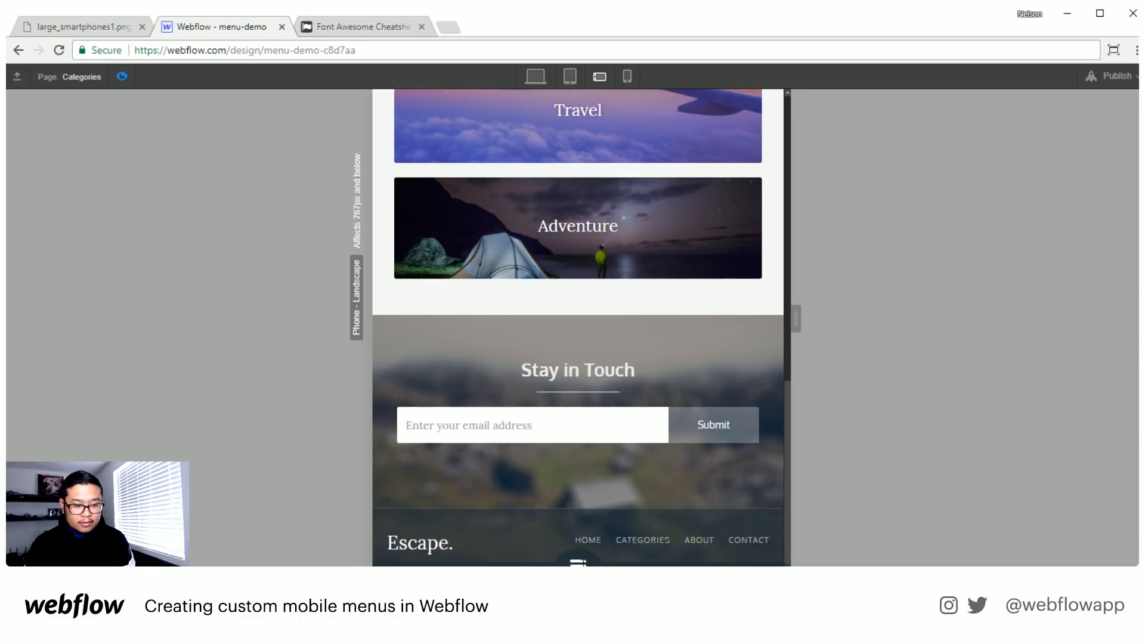
left_click(122, 77)
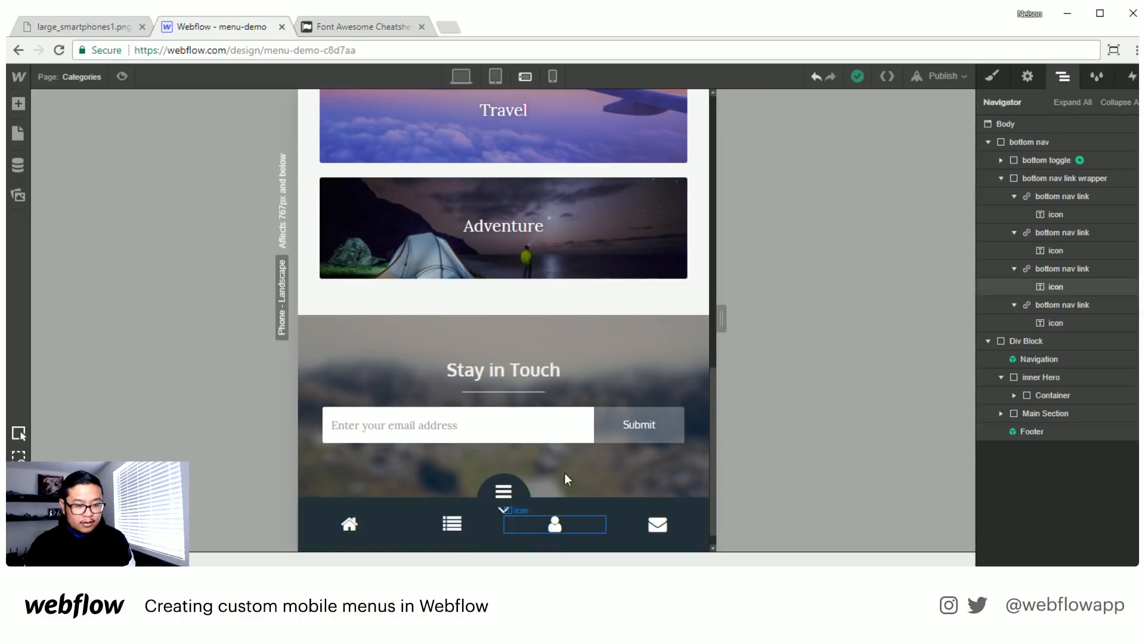
- Try a top margin of -37 px on bottom toggle and check it in preview
left_click(500, 480)
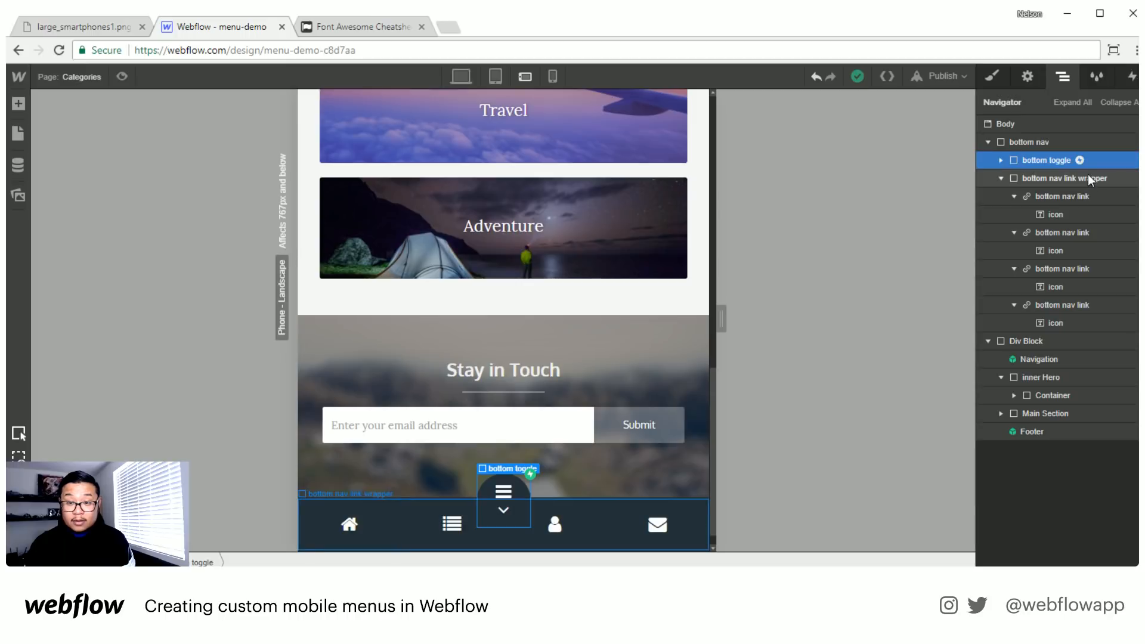
left_click(992, 76)
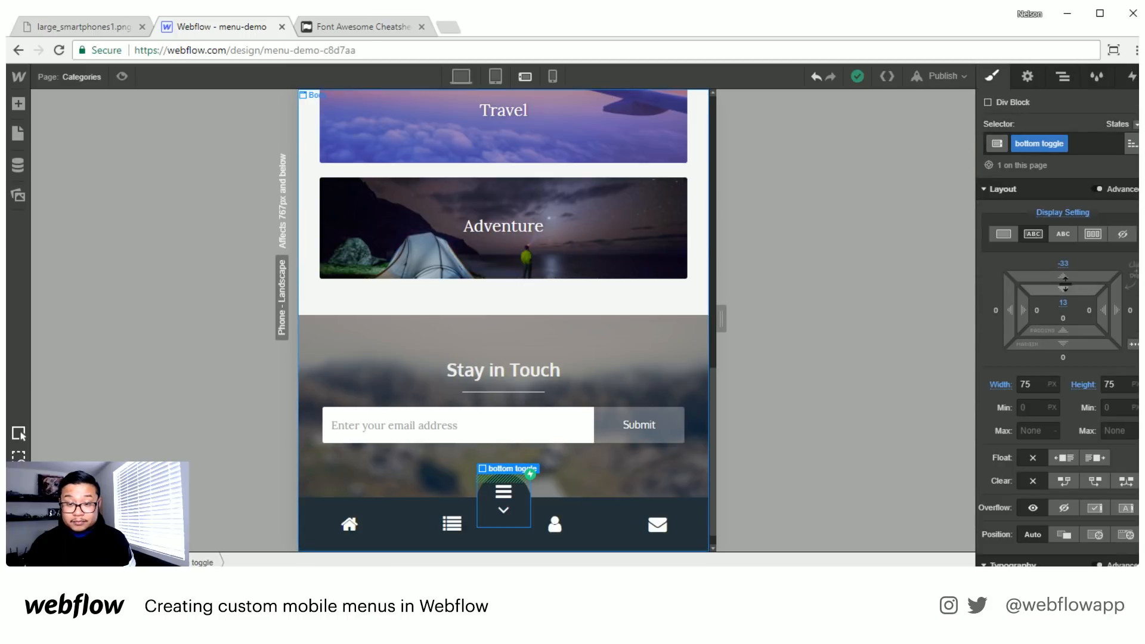
left_click_drag(1068, 275, 321, 287)
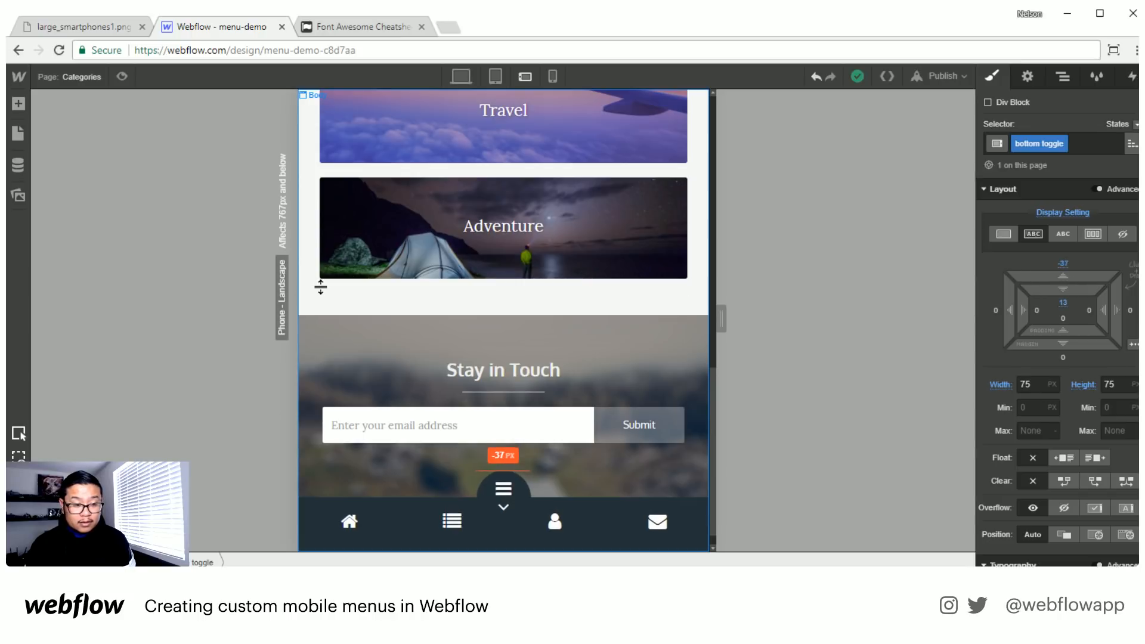
left_click(119, 78)
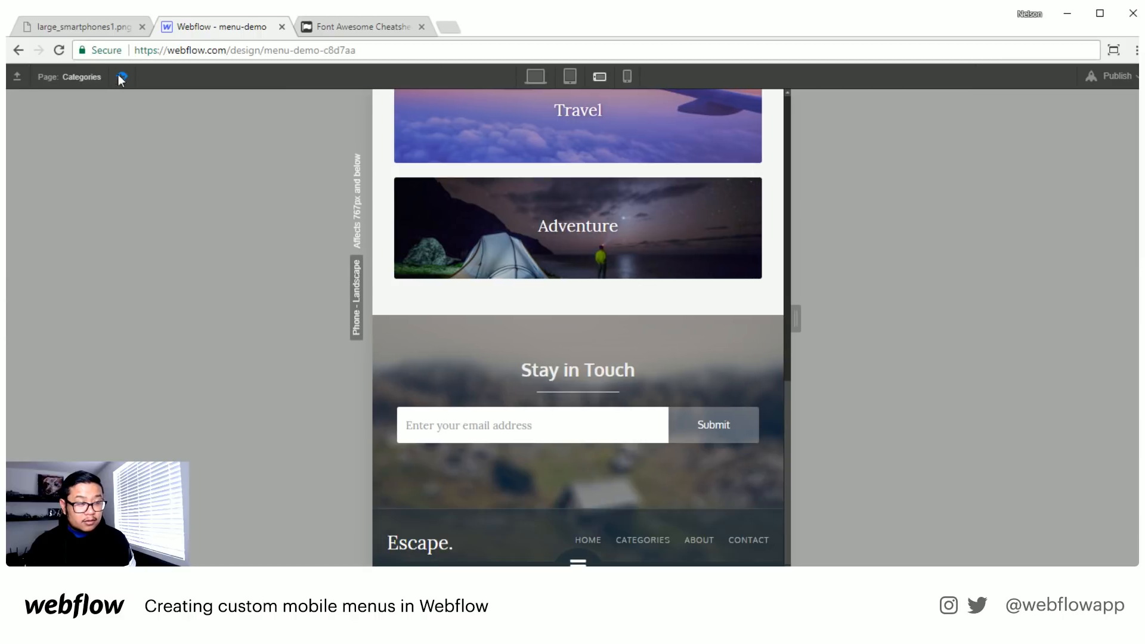
left_click(119, 77)
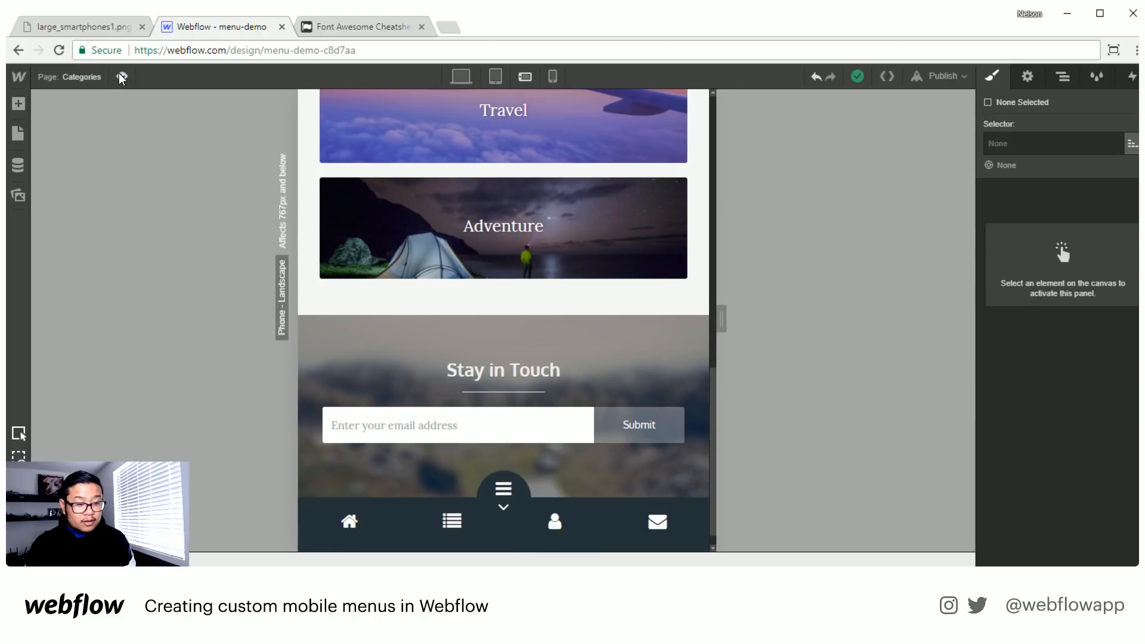
- Set the top margin of bottom toggle back to -33 px
left_click(481, 506)
left_click(512, 485)
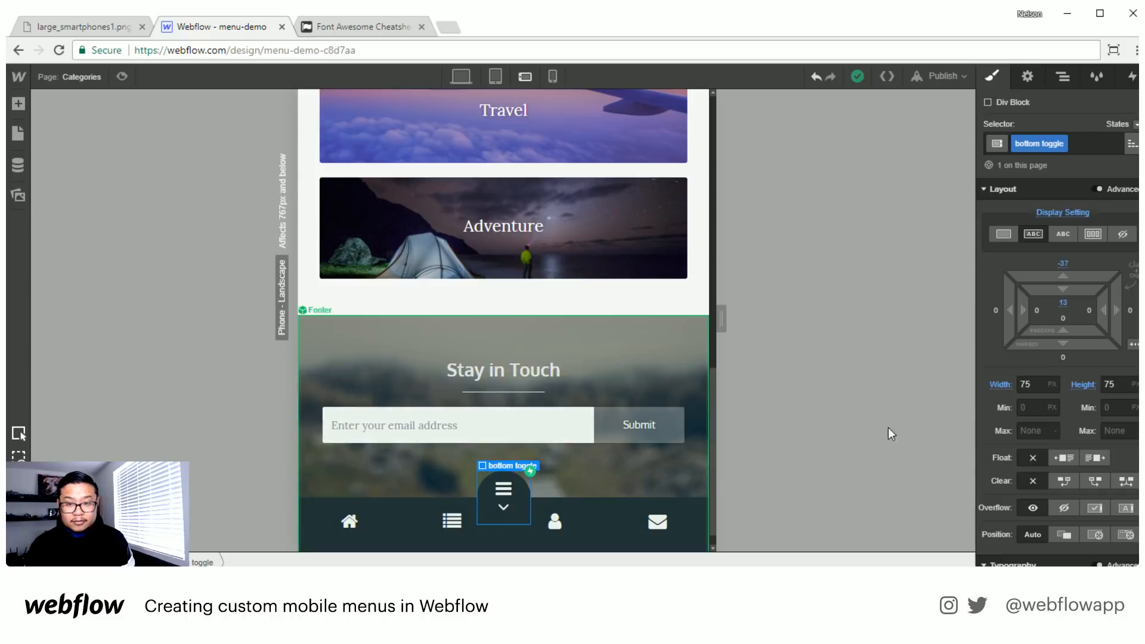
left_click(1061, 266)
type("-")
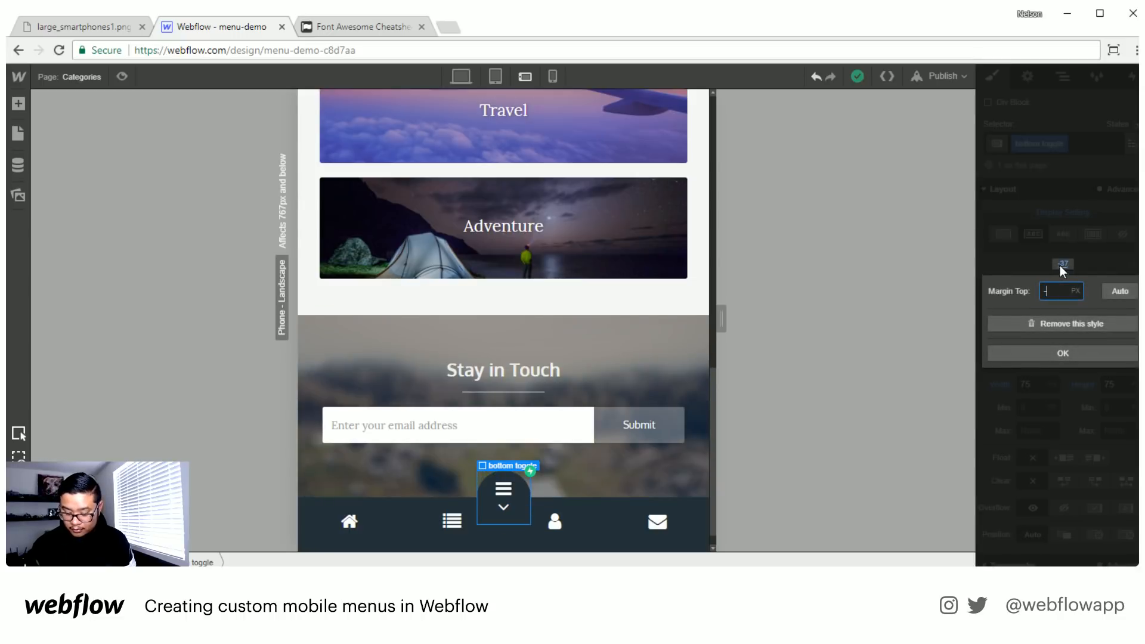
type("33")
key("Return")
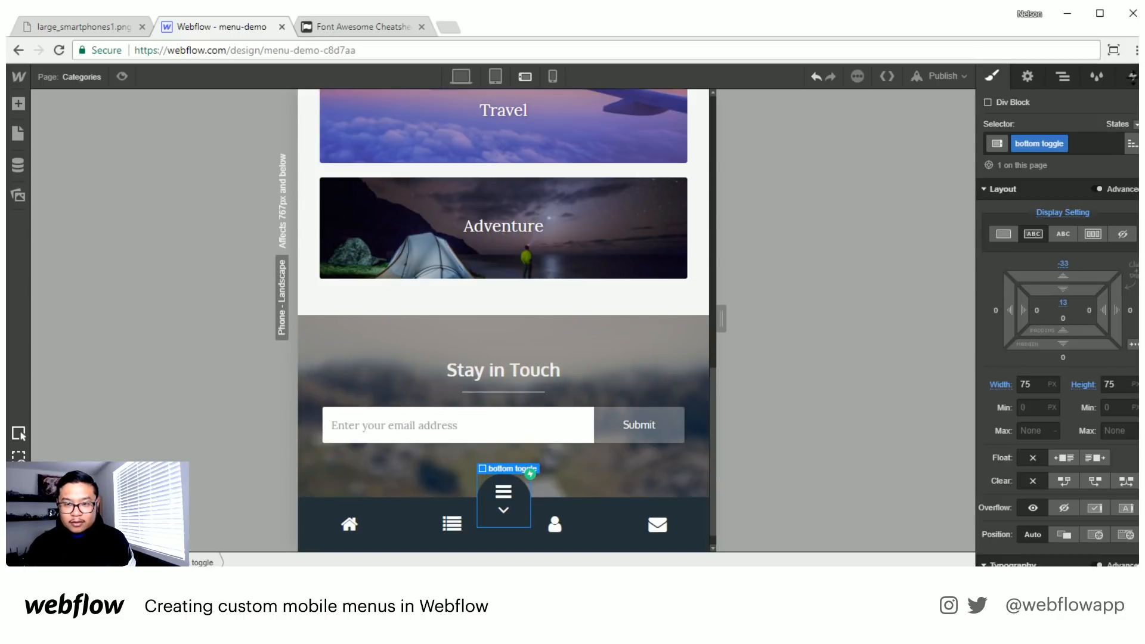
- Check the initial size in bottom toggle's bottom nav animation and set the bottom nav element's height to the same 15 px
left_click(1135, 84)
left_click(1034, 154)
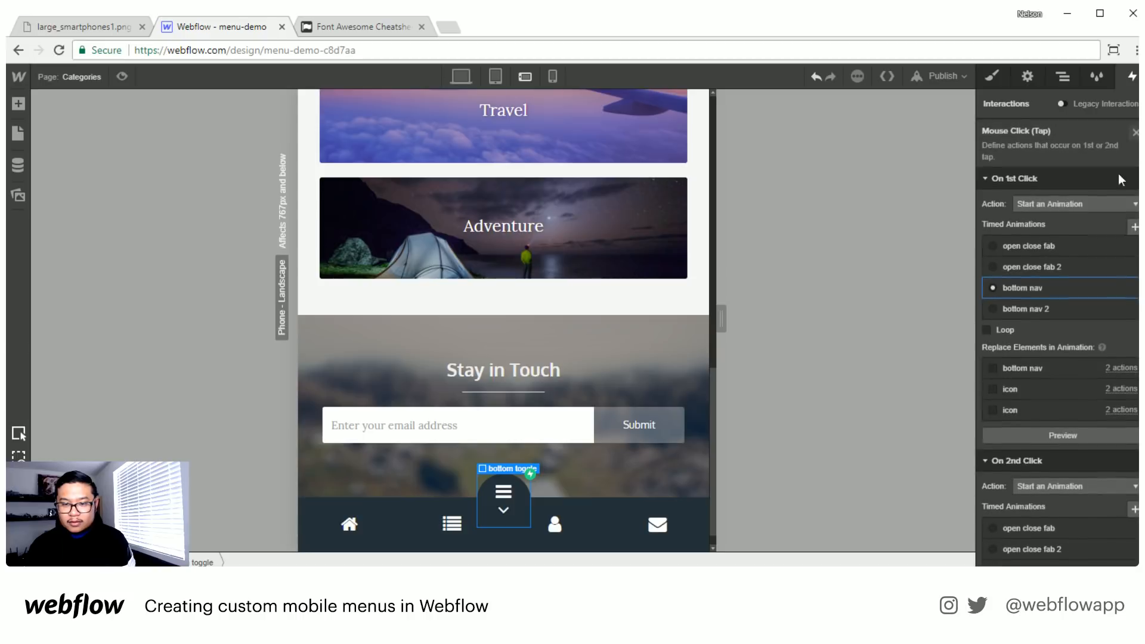
left_click(1036, 289)
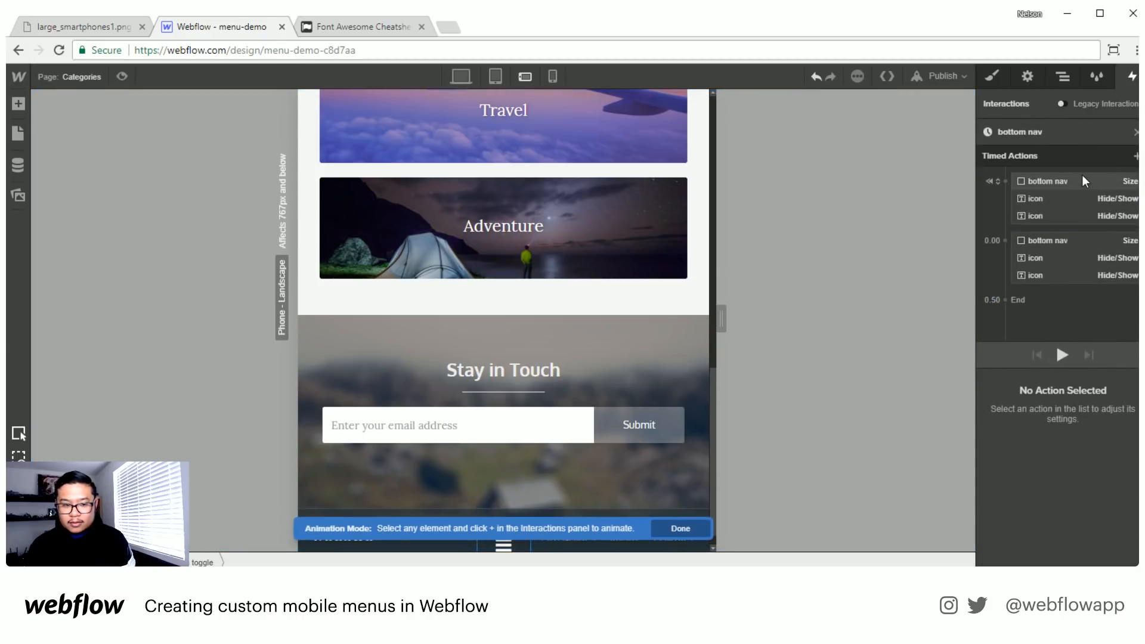
left_click(1084, 180)
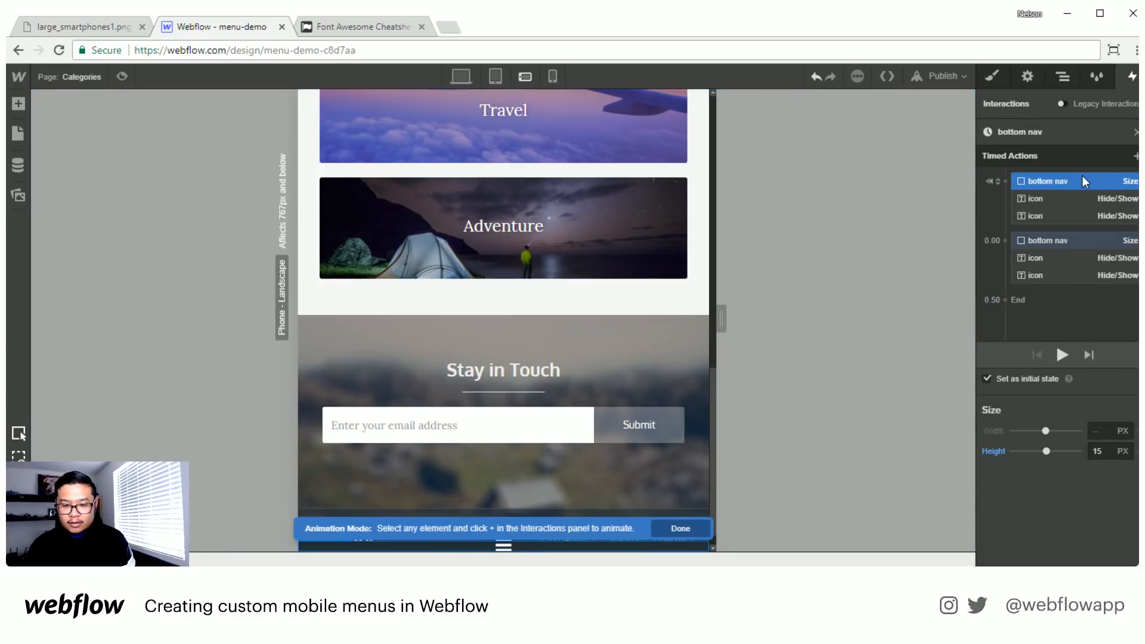
left_click(1063, 76)
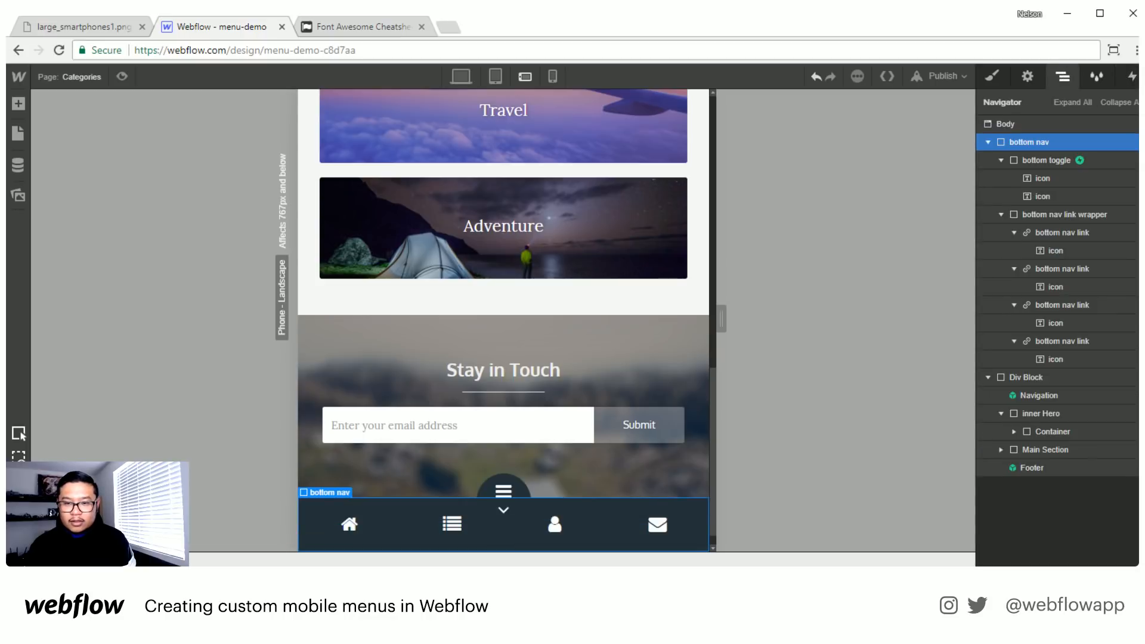
left_click(992, 76)
left_click(1109, 385)
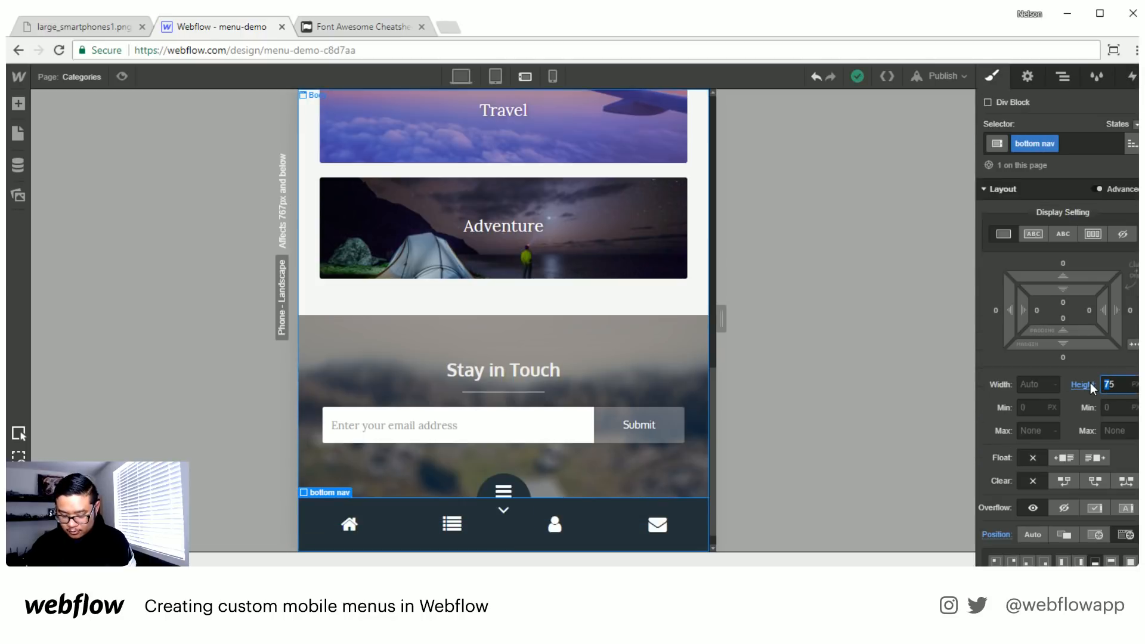
type("1")
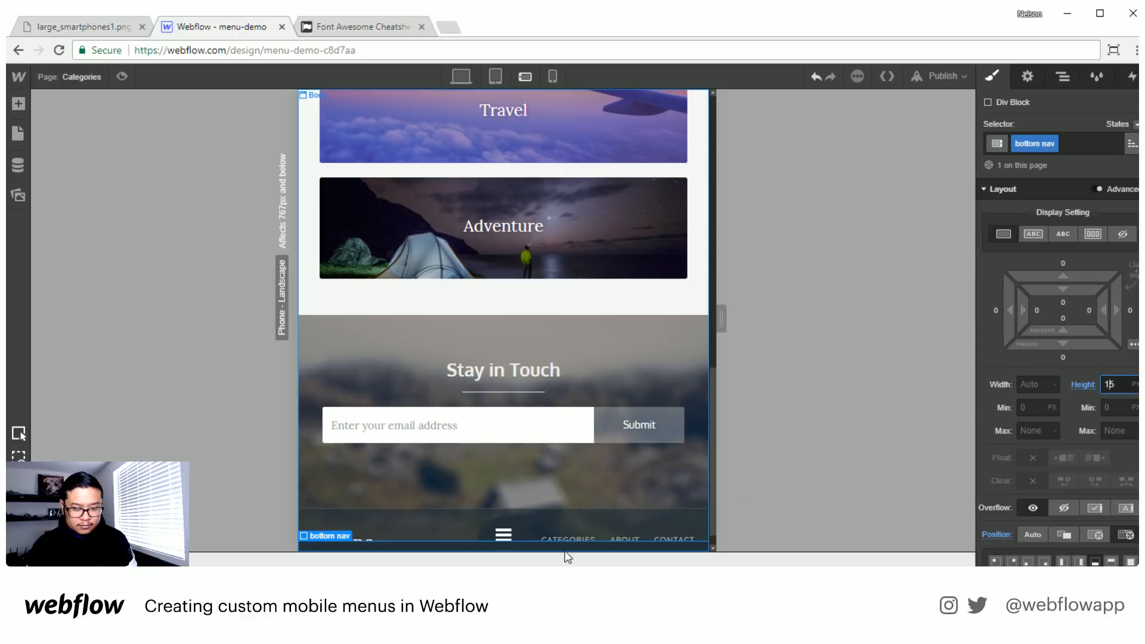
- Preview the Categories page at the footer and test opening and closing the shortened bottom nav with its toggle
left_click(115, 75)
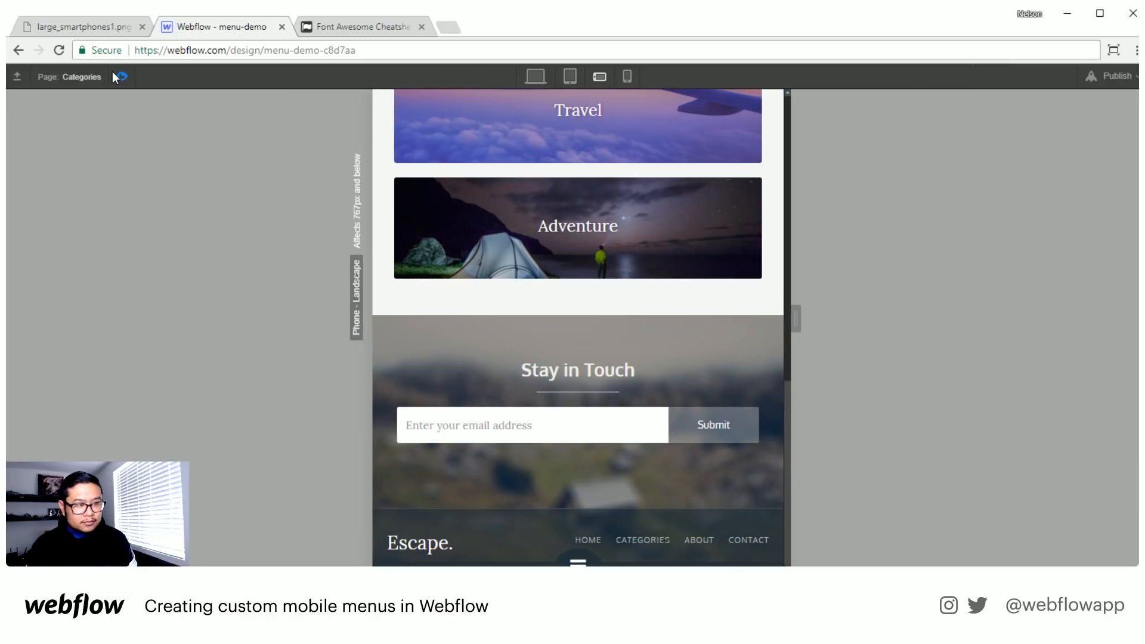
left_click(117, 77)
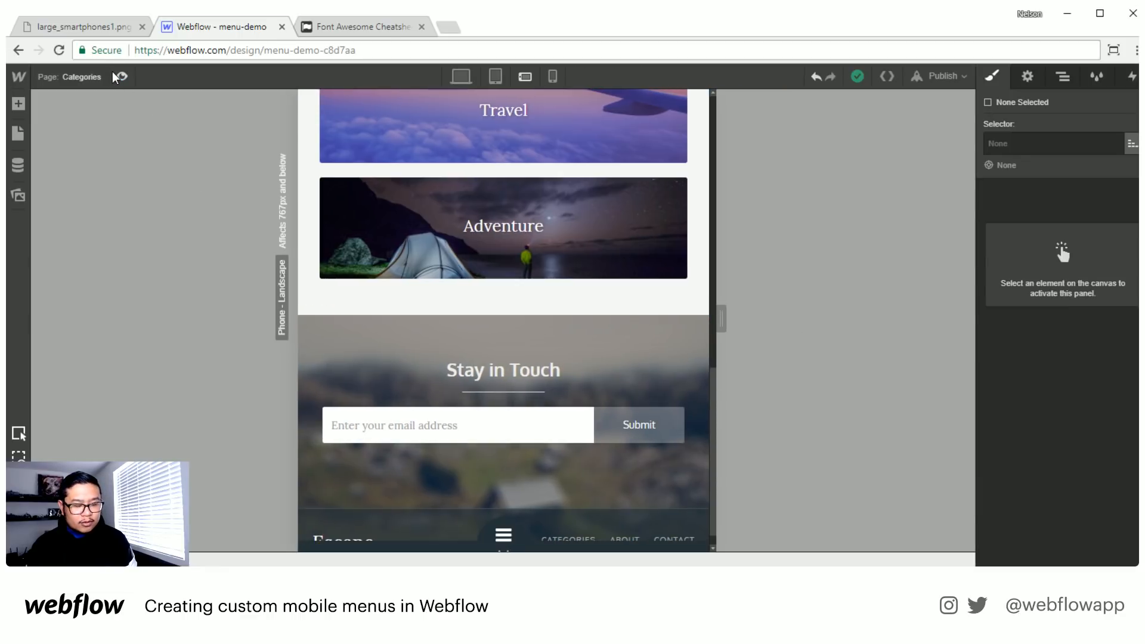
left_click(117, 77)
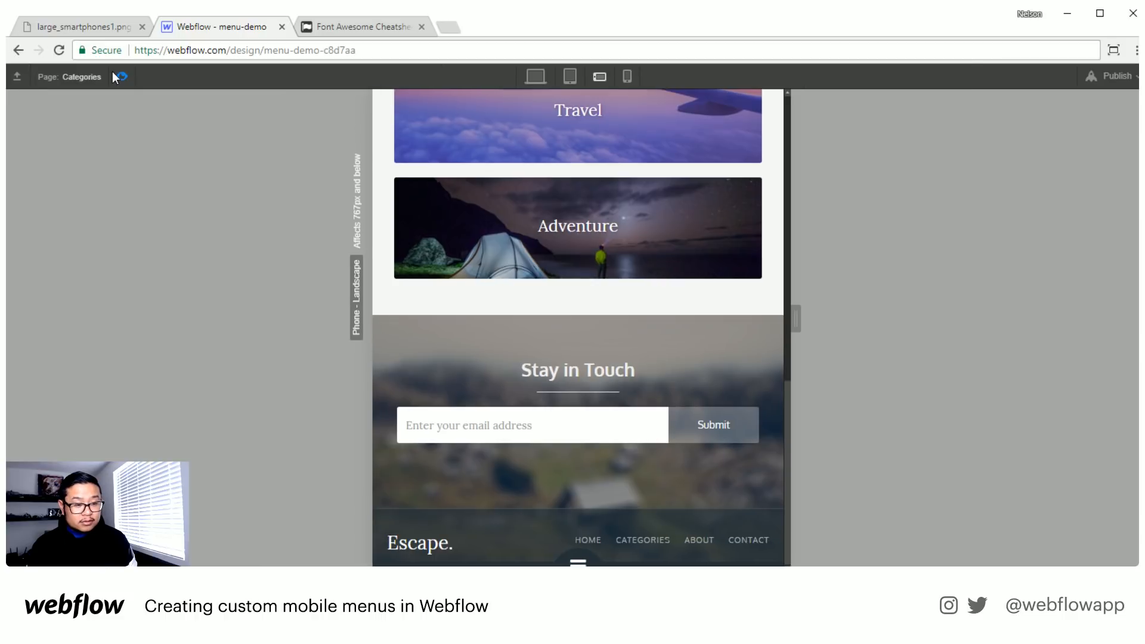
left_click(117, 76)
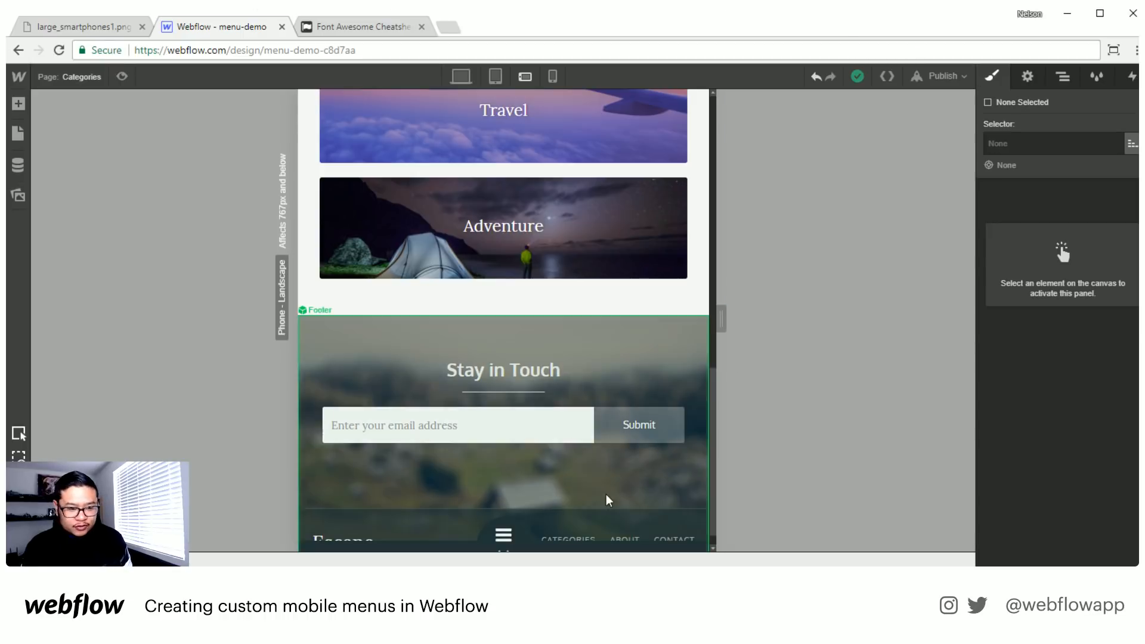
left_click(122, 76)
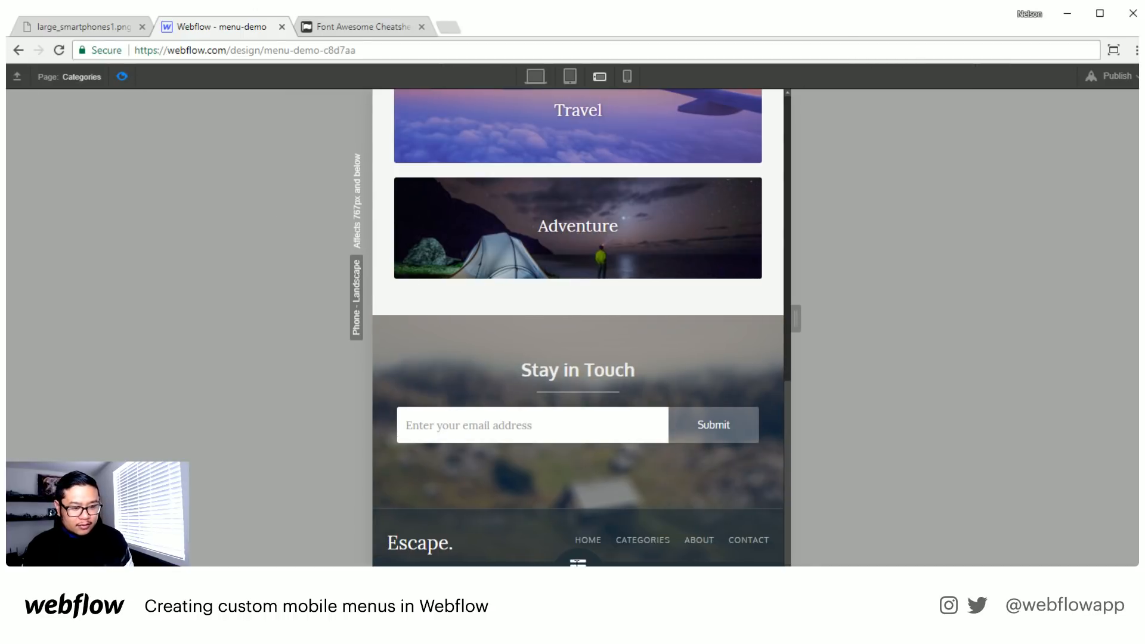
left_click(577, 556)
left_click(582, 525)
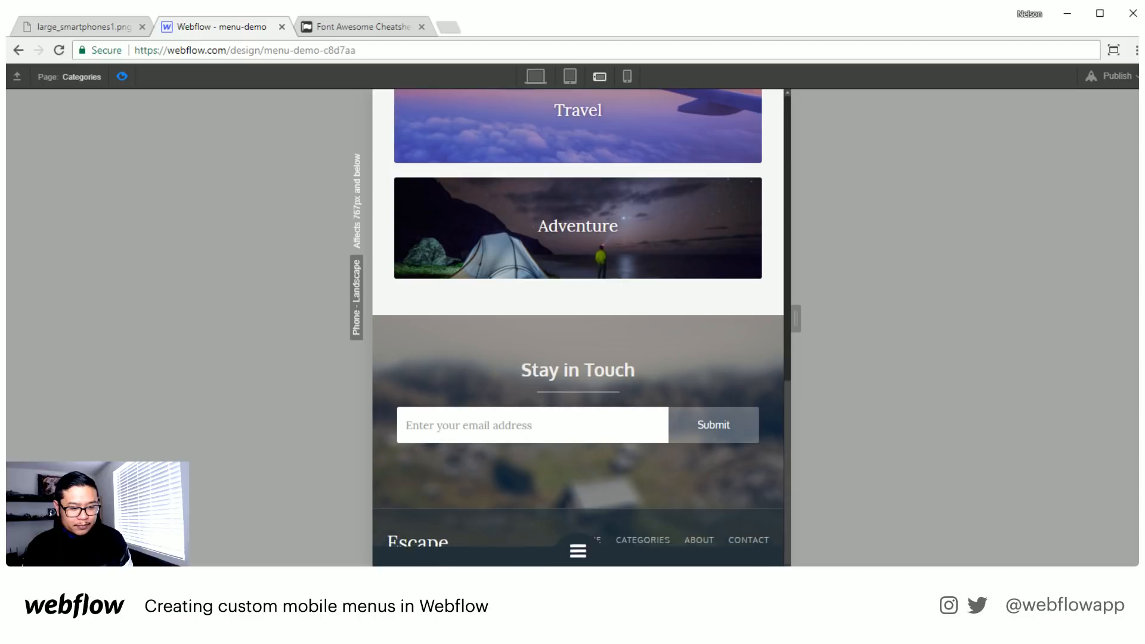
left_click(577, 556)
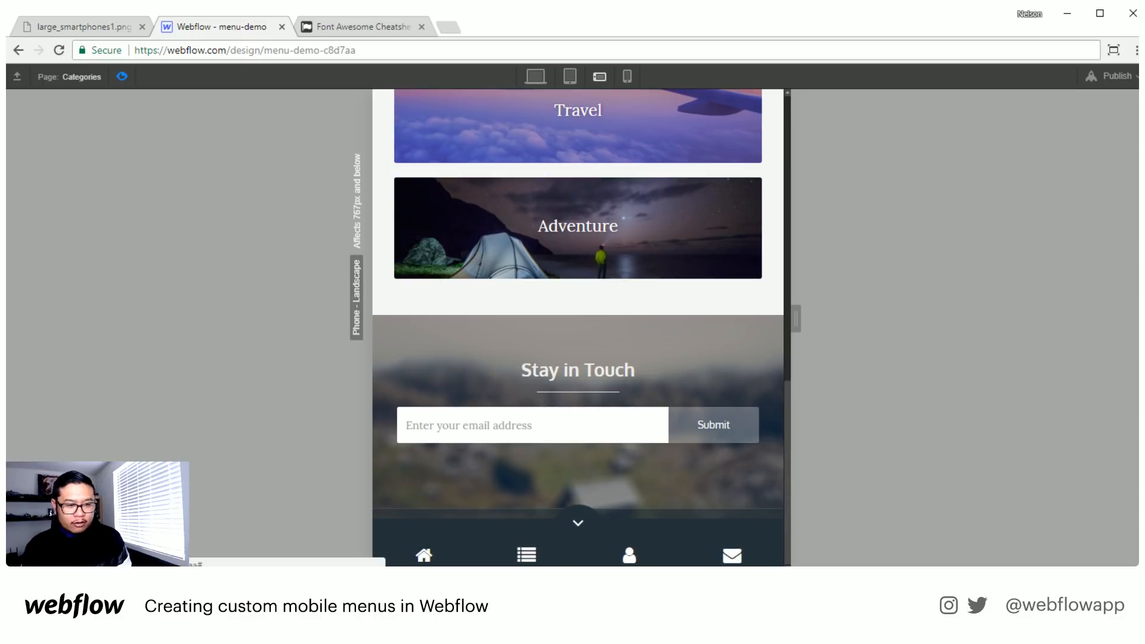
left_click(578, 527)
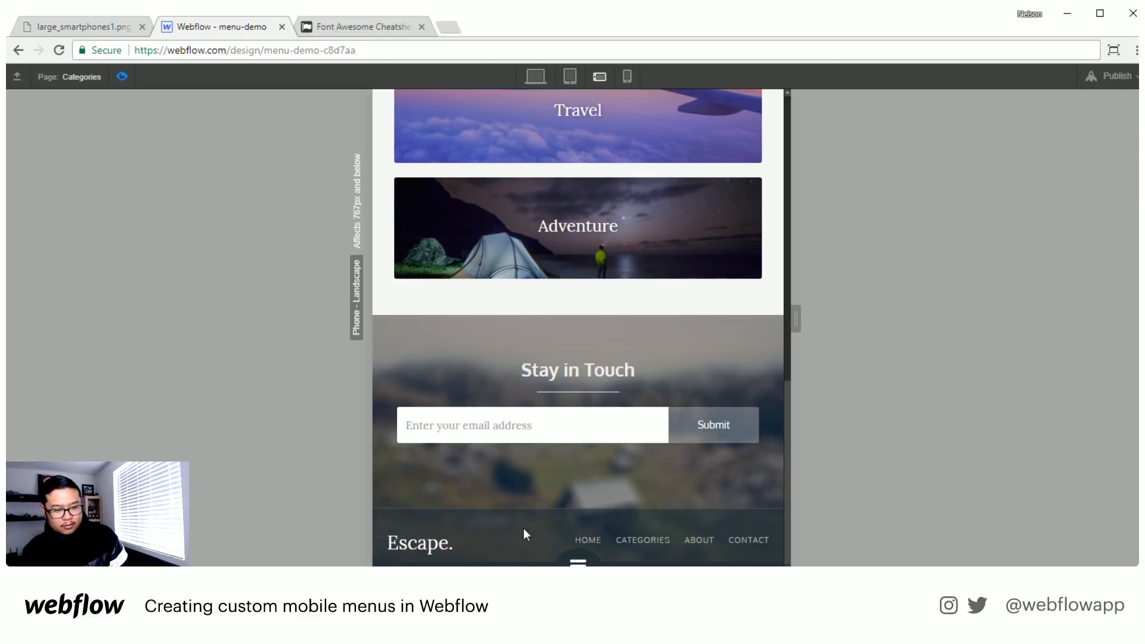
left_click(574, 561)
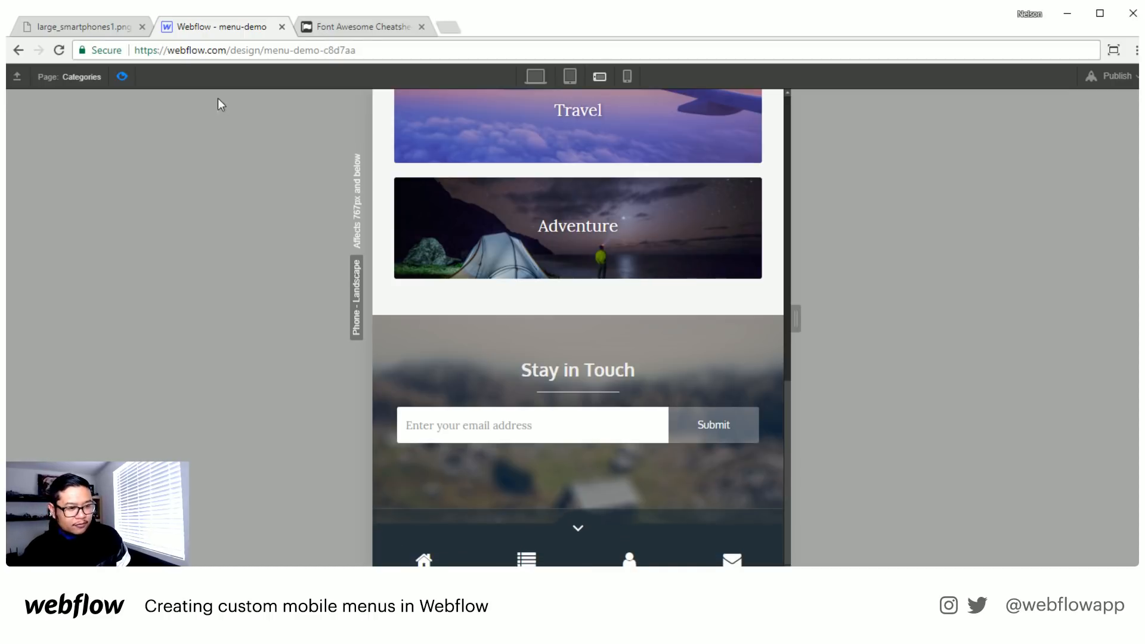
left_click(122, 77)
scroll(491, 343, "down", 1)
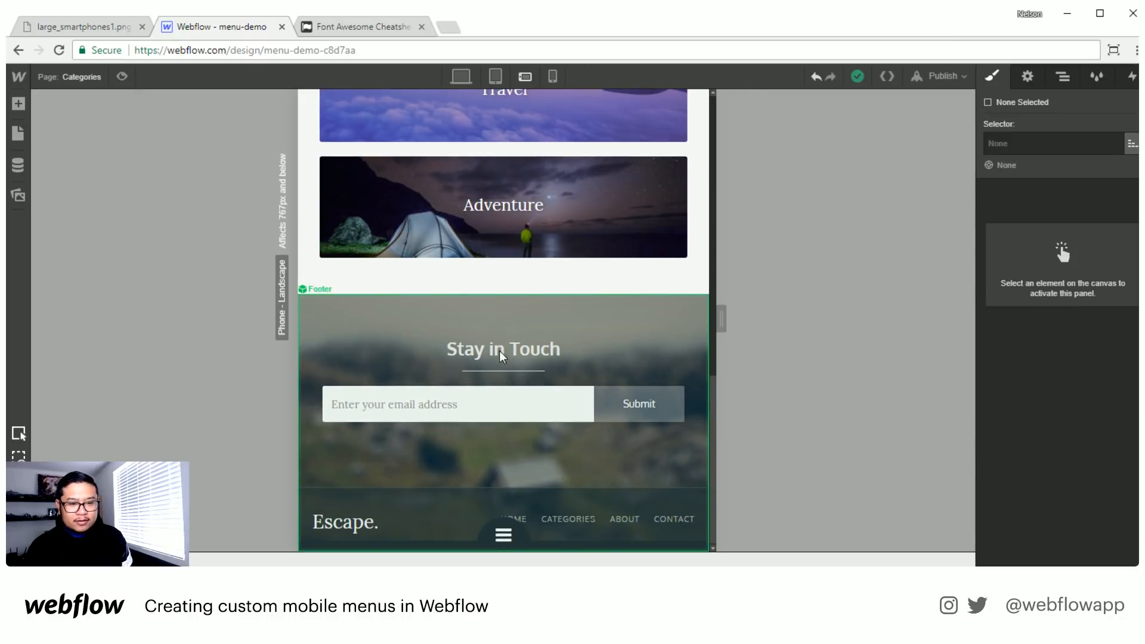
- Delete the Footer Section from the Footer symbol's main section on the Categories page
left_click(362, 347)
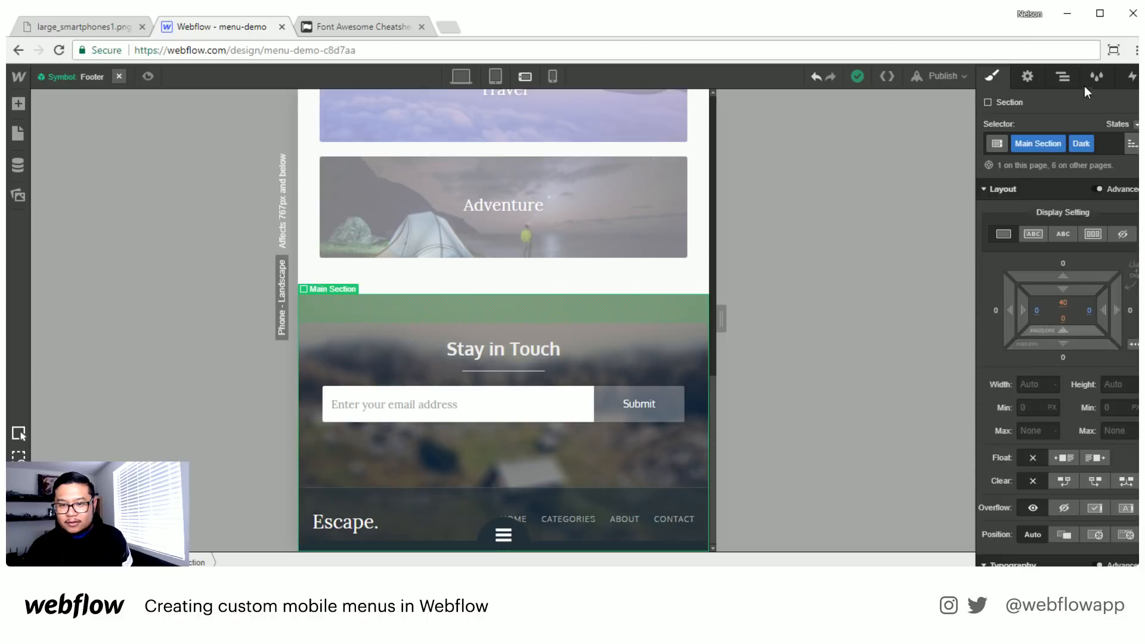
left_click(1063, 76)
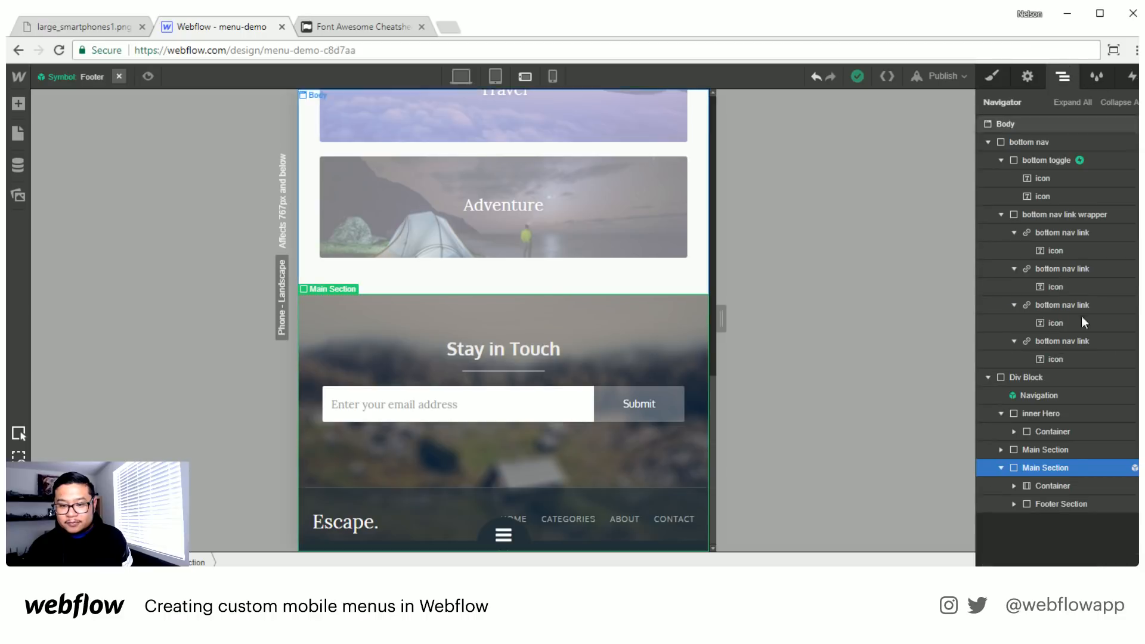
left_click(1068, 505)
key("Delete")
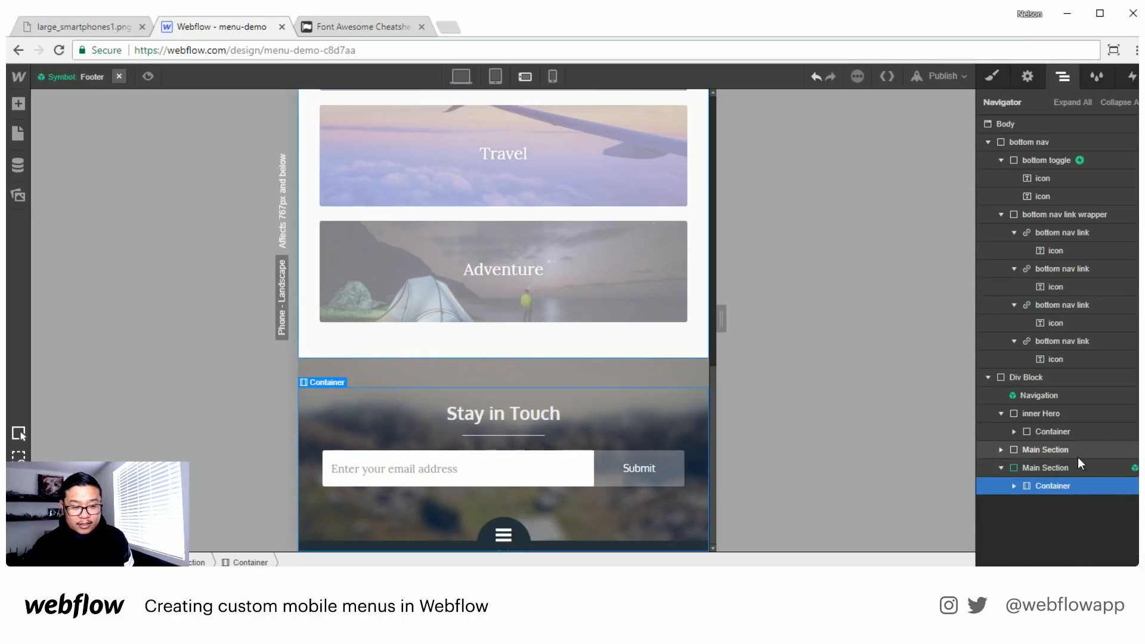
left_click(992, 77)
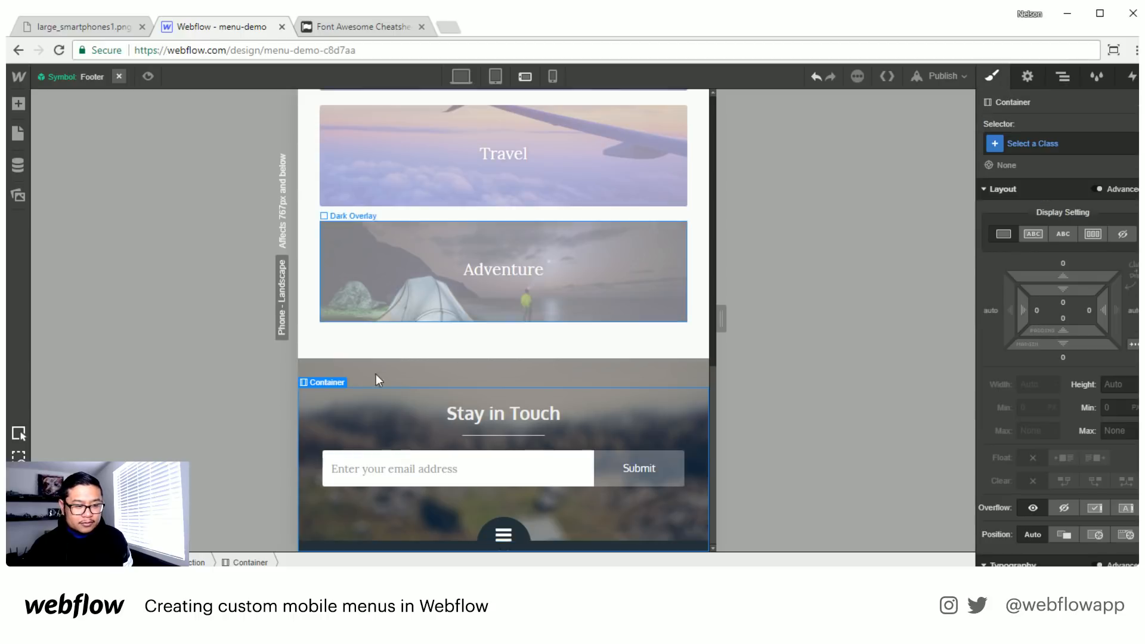
- Preview the Categories page and test opening and closing the bottom nav with its toggle over the Stay in Touch section
left_click(148, 76)
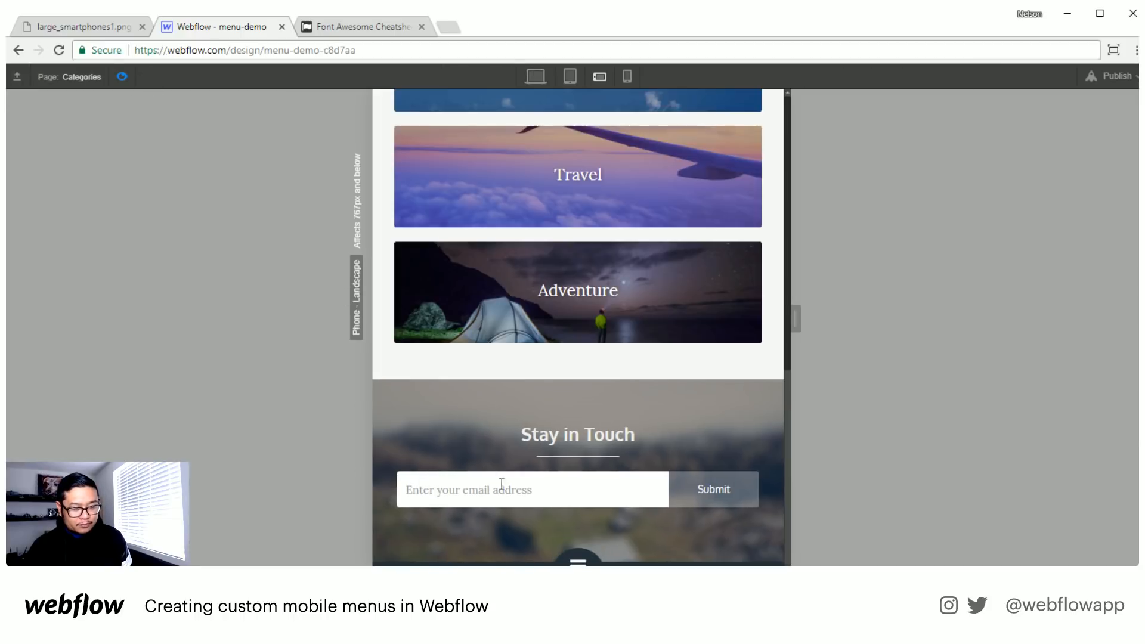
left_click(582, 555)
left_click(581, 521)
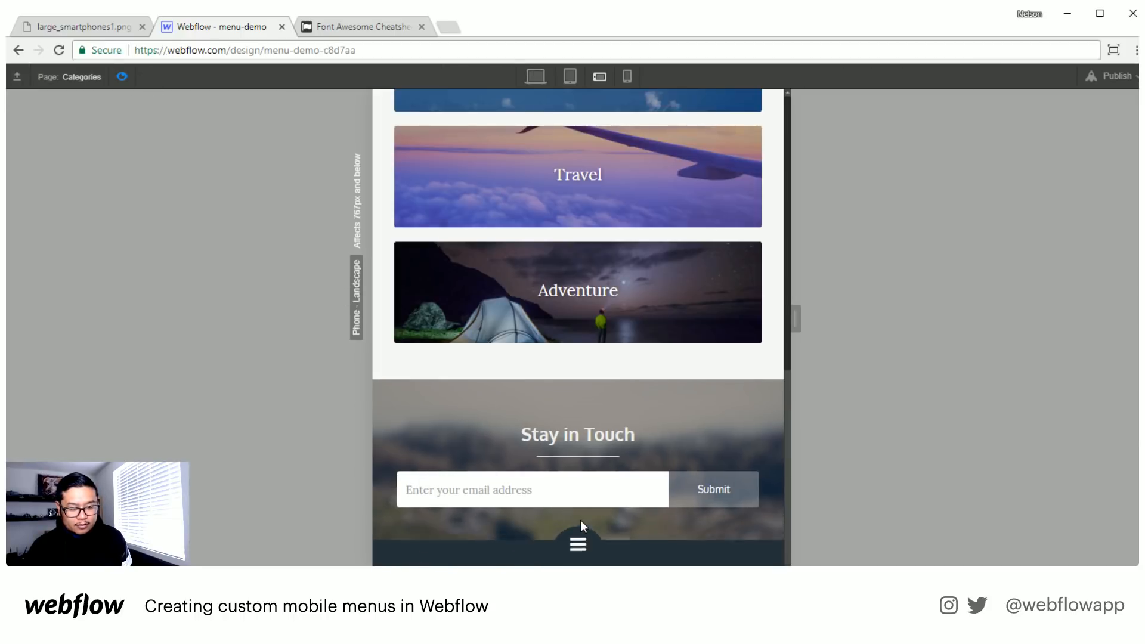
left_click(580, 531)
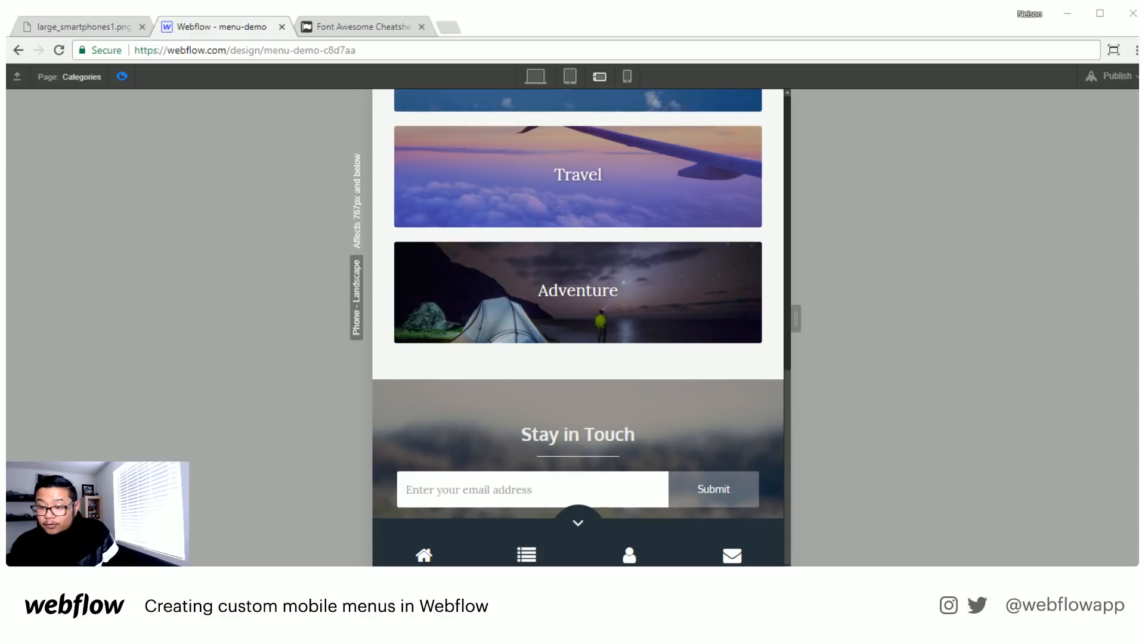
left_click(121, 76)
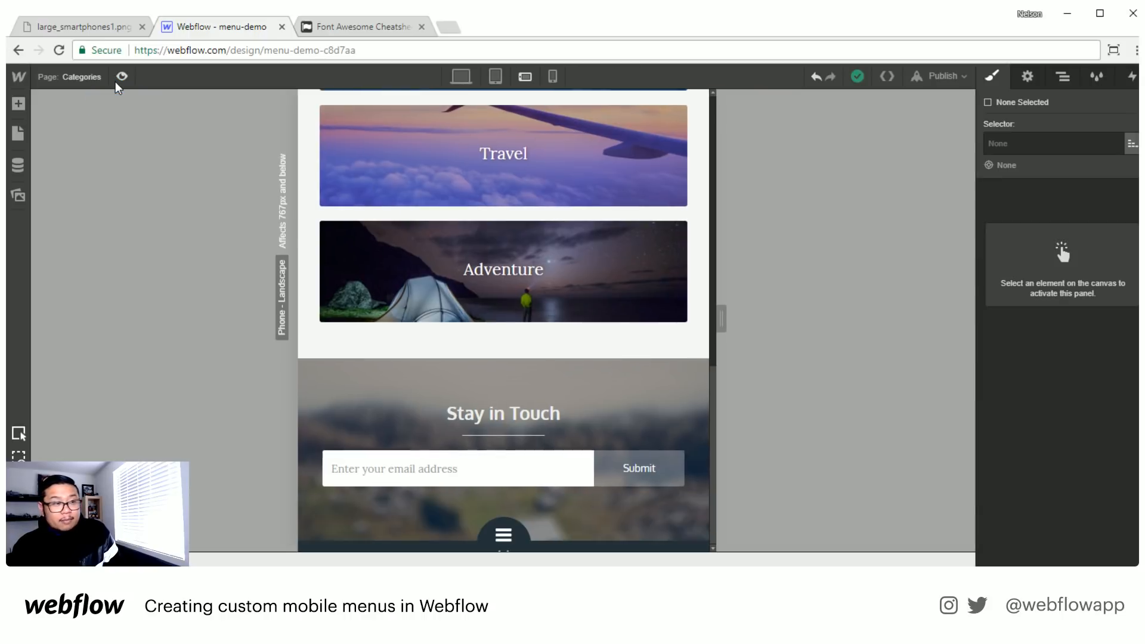
- Set the height of the bottom nav element to 75 px
left_click(19, 106)
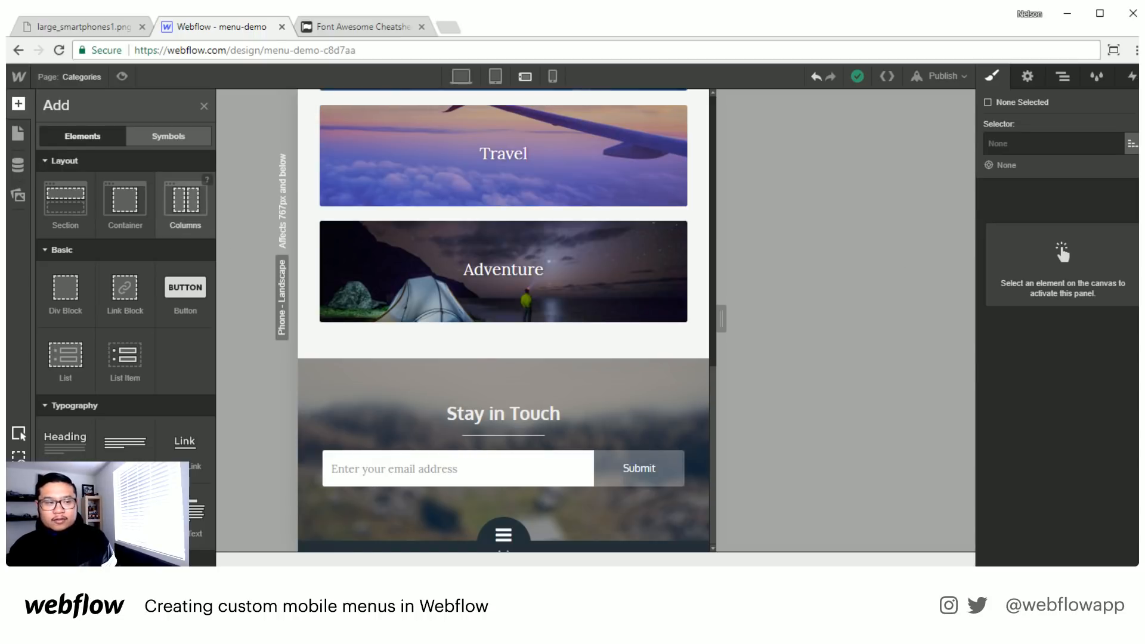
left_click(504, 539)
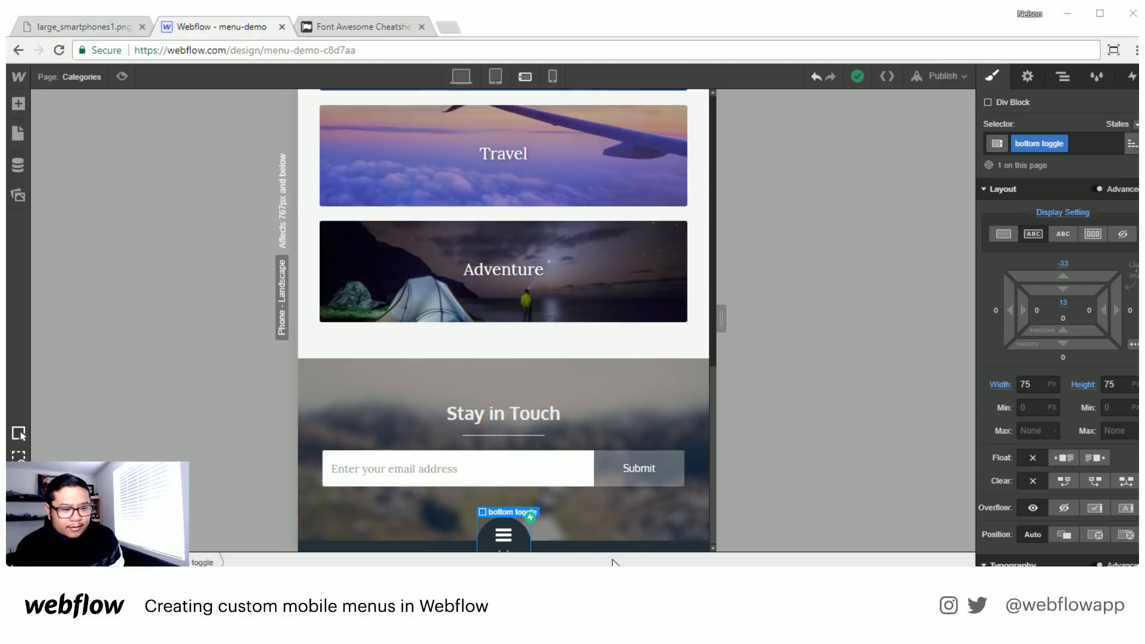
left_click(427, 549)
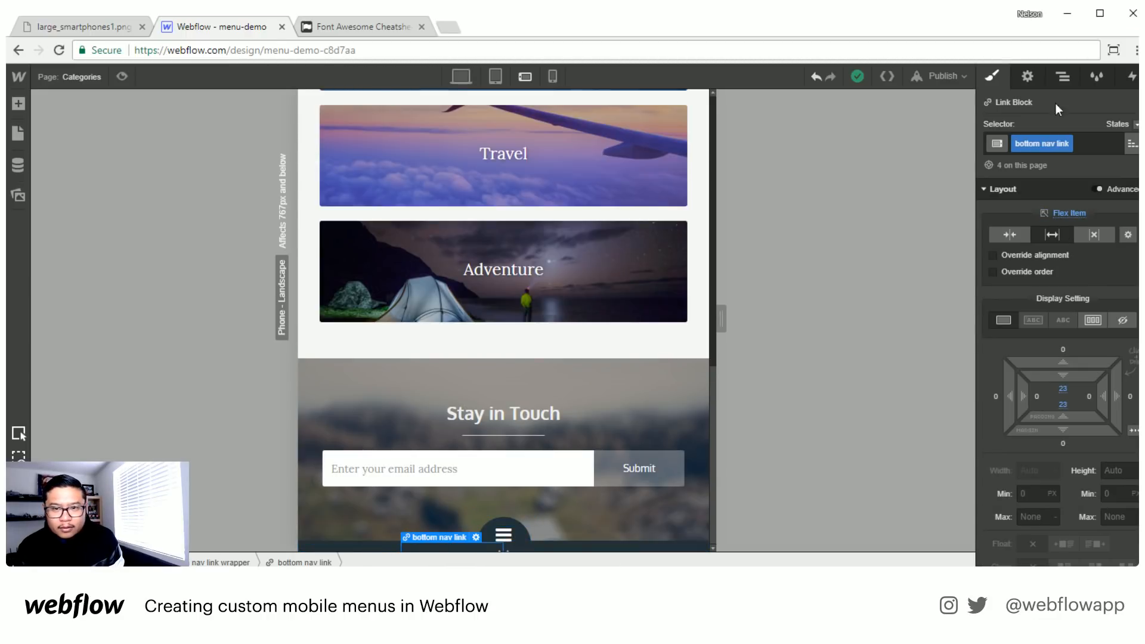
left_click(1063, 78)
left_click(1036, 142)
left_click(991, 76)
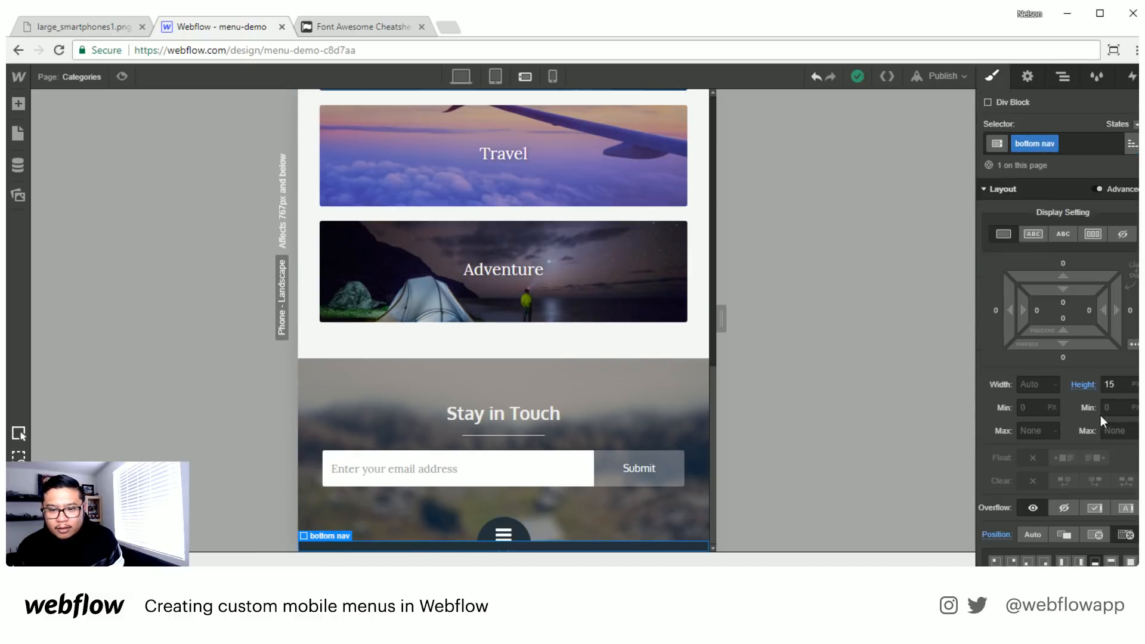
left_click(1119, 384)
type("15")
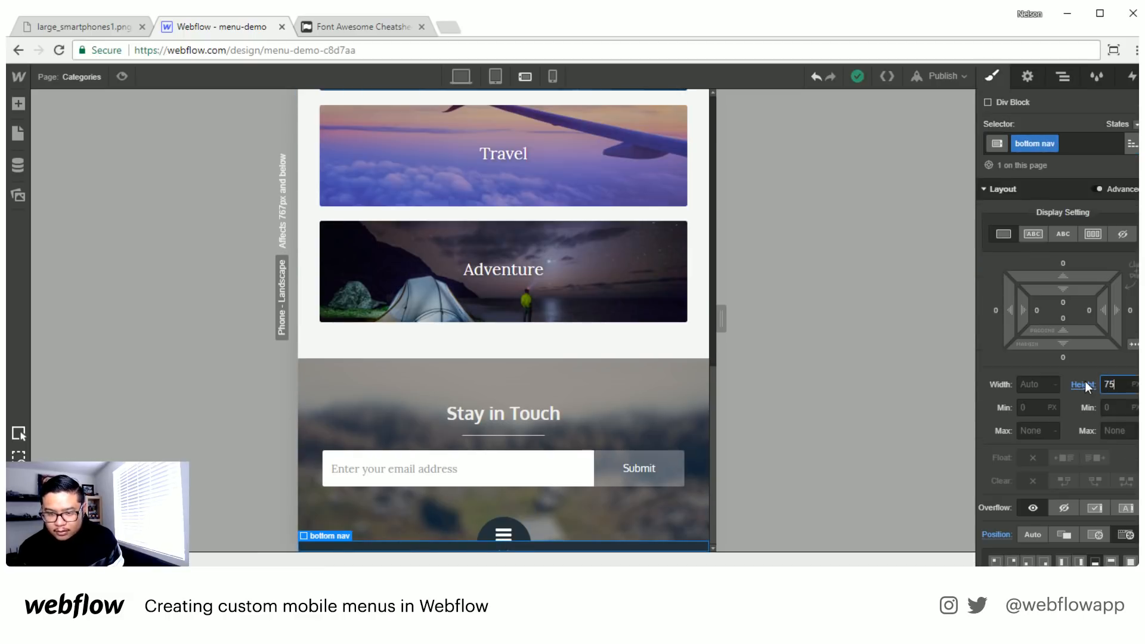
key("Return")
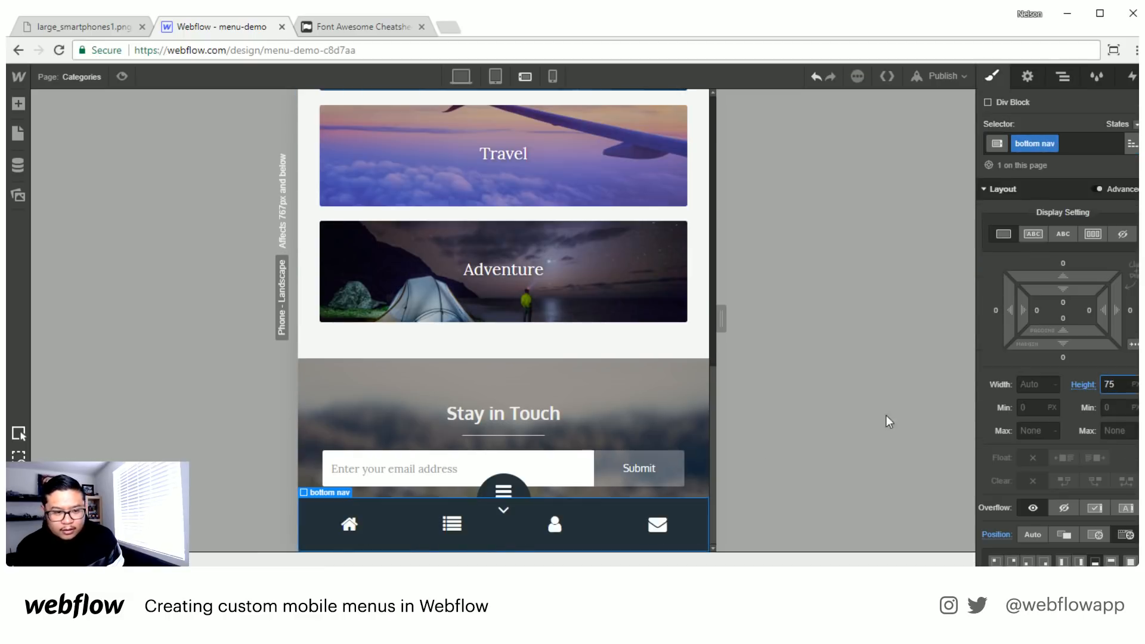
- Try the reversed flex layout on the bottom nav link wrapper and turn it off again
left_click(367, 539)
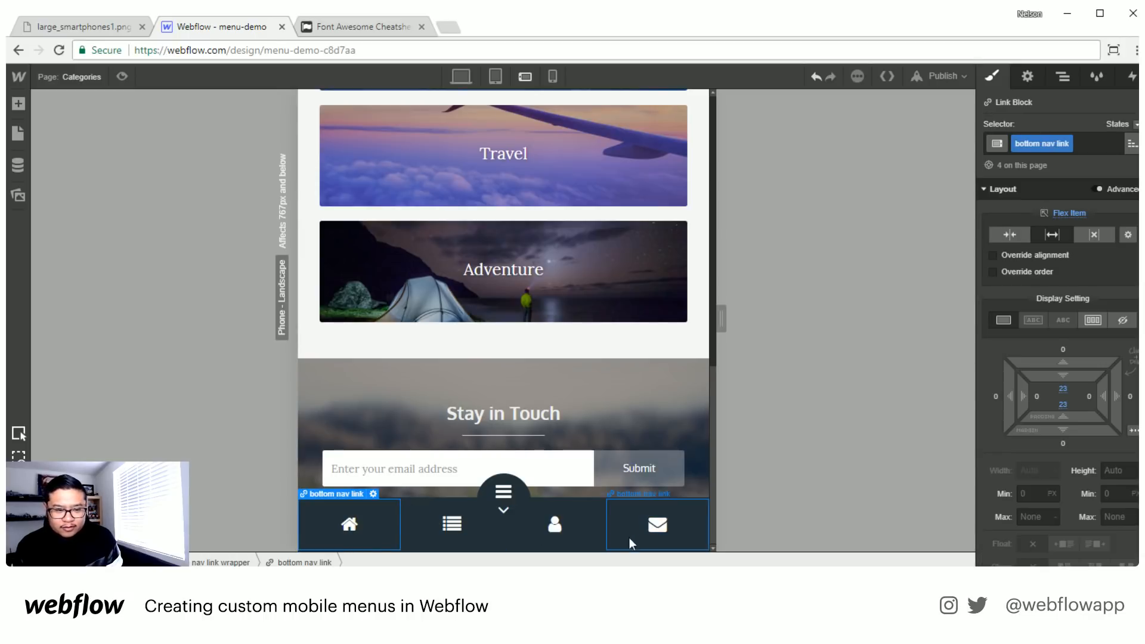
left_click(207, 562)
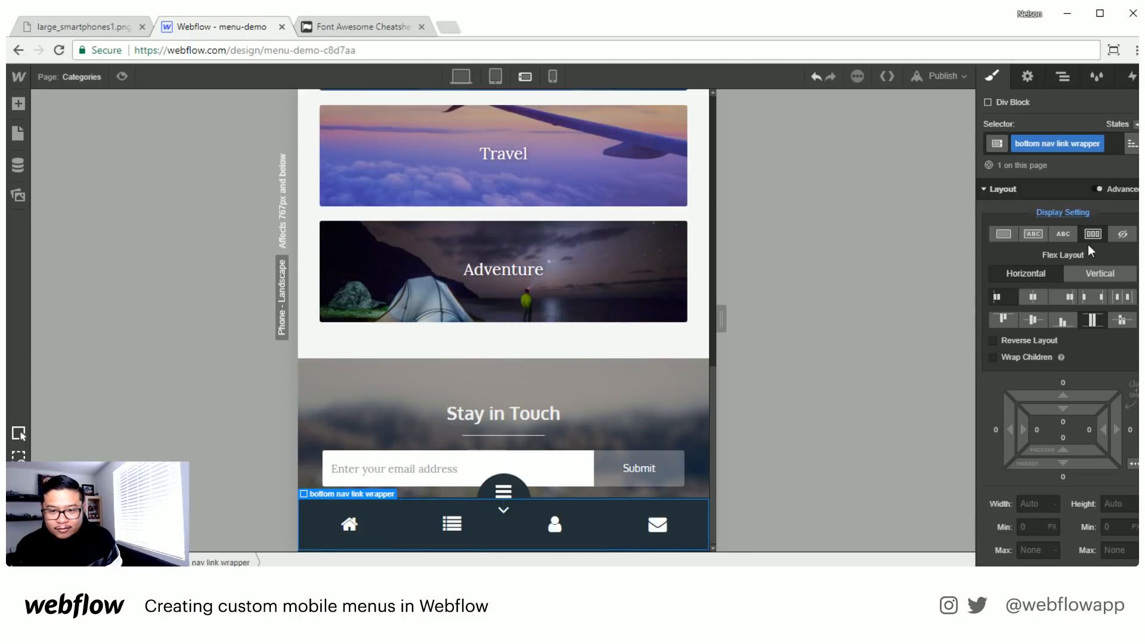
left_click(1033, 338)
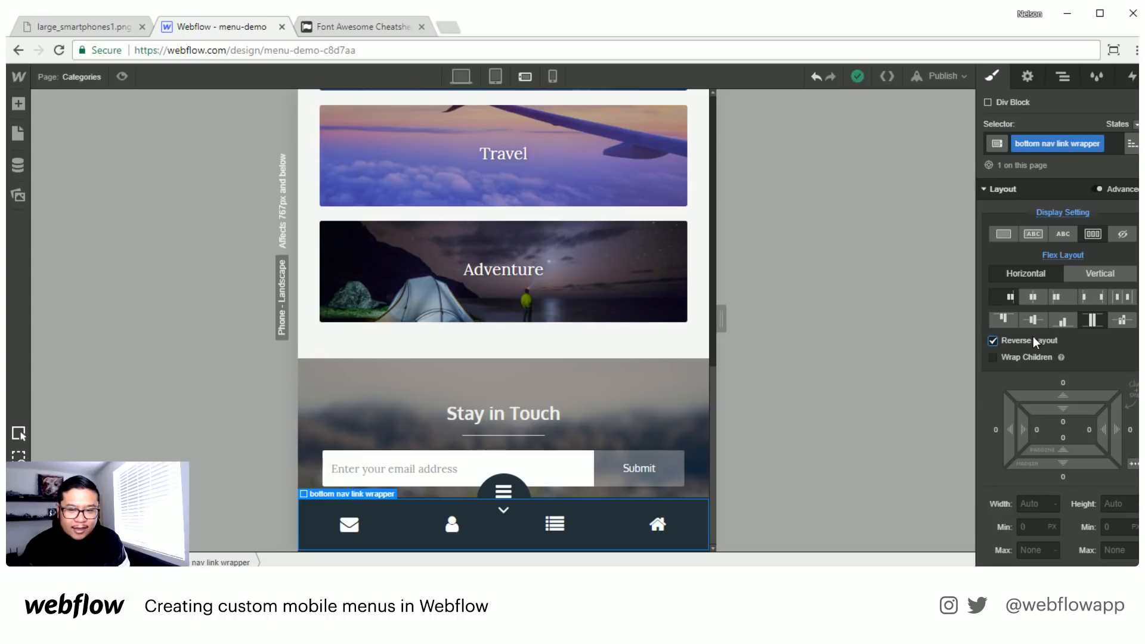
left_click(1033, 339)
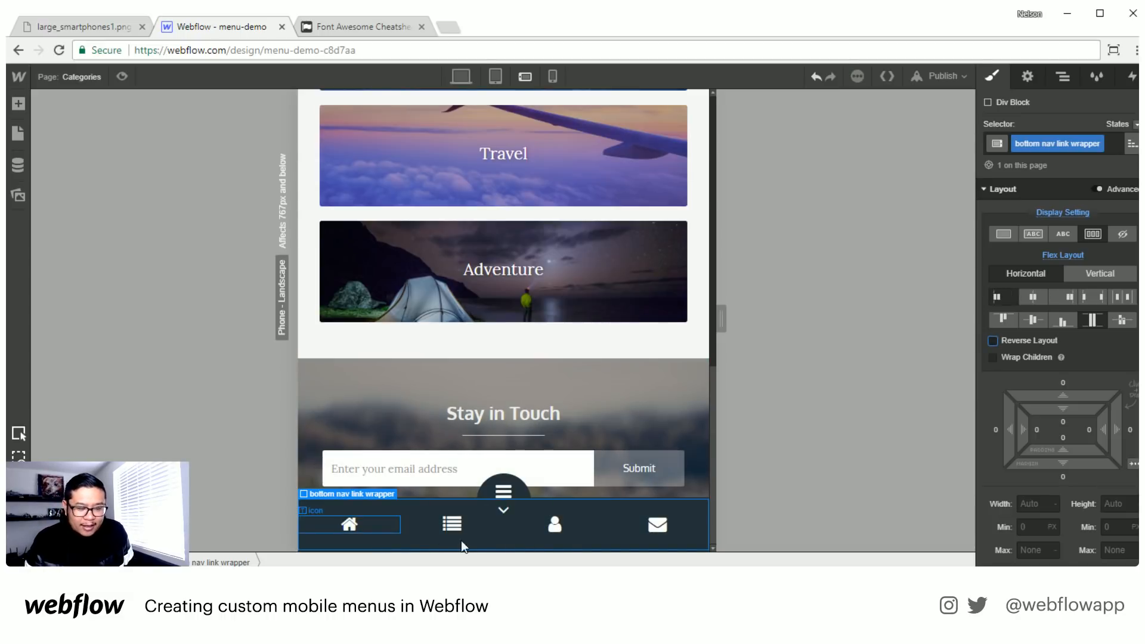
- Try the order override on the person icon's bottom nav link and turn it off again
left_click(593, 545)
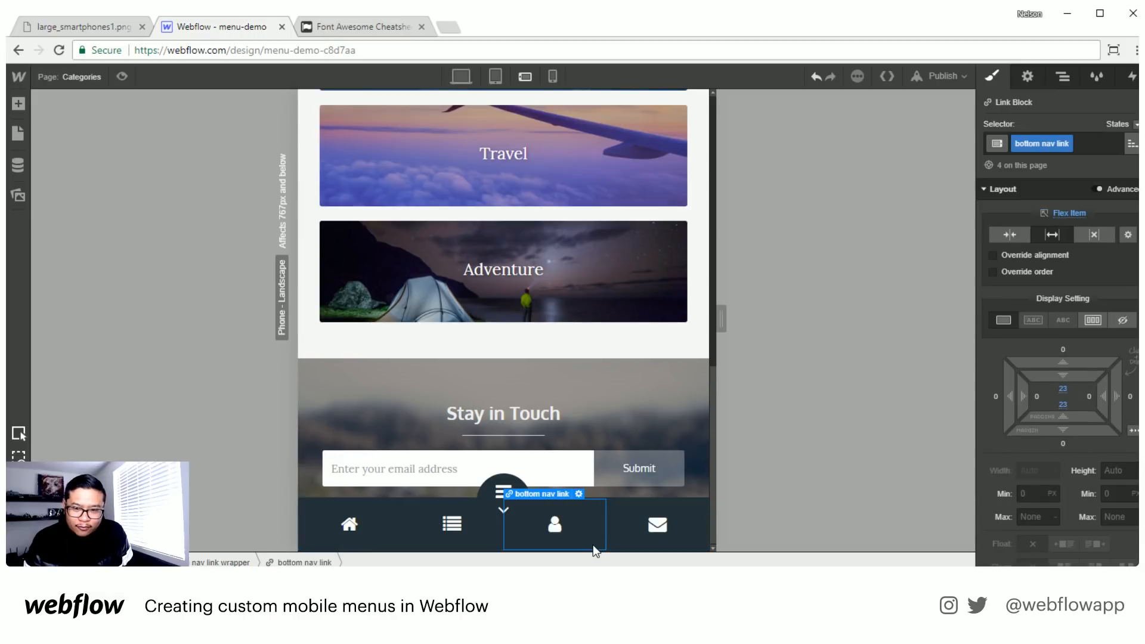
left_click(1038, 272)
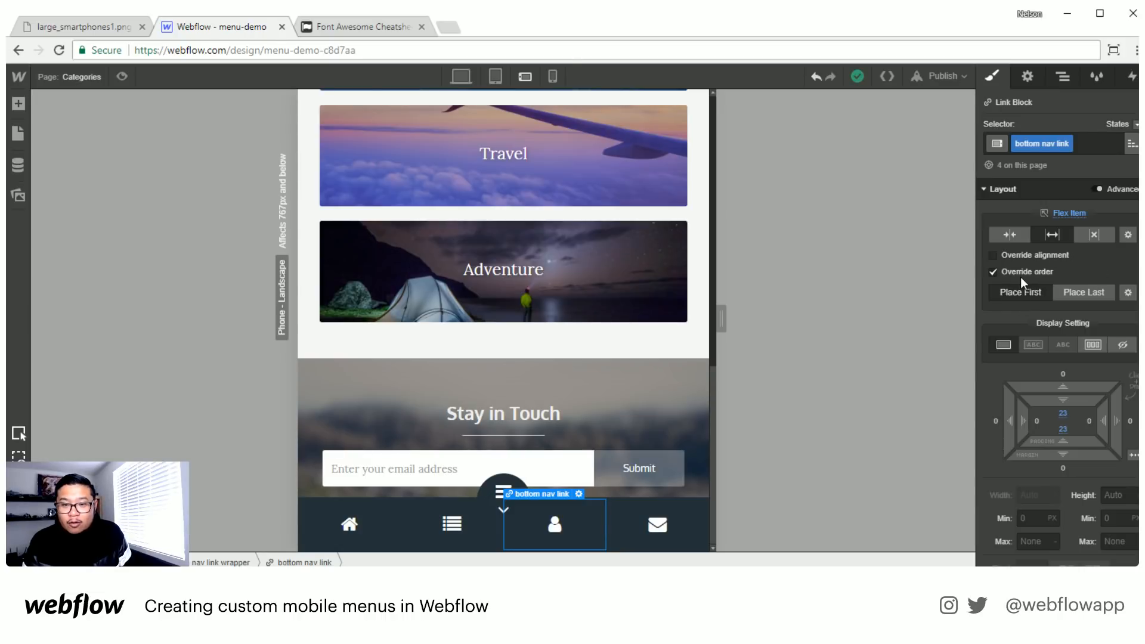
left_click(993, 273)
- Add the combo class about to the person icon's bottom nav link
left_click(1089, 144)
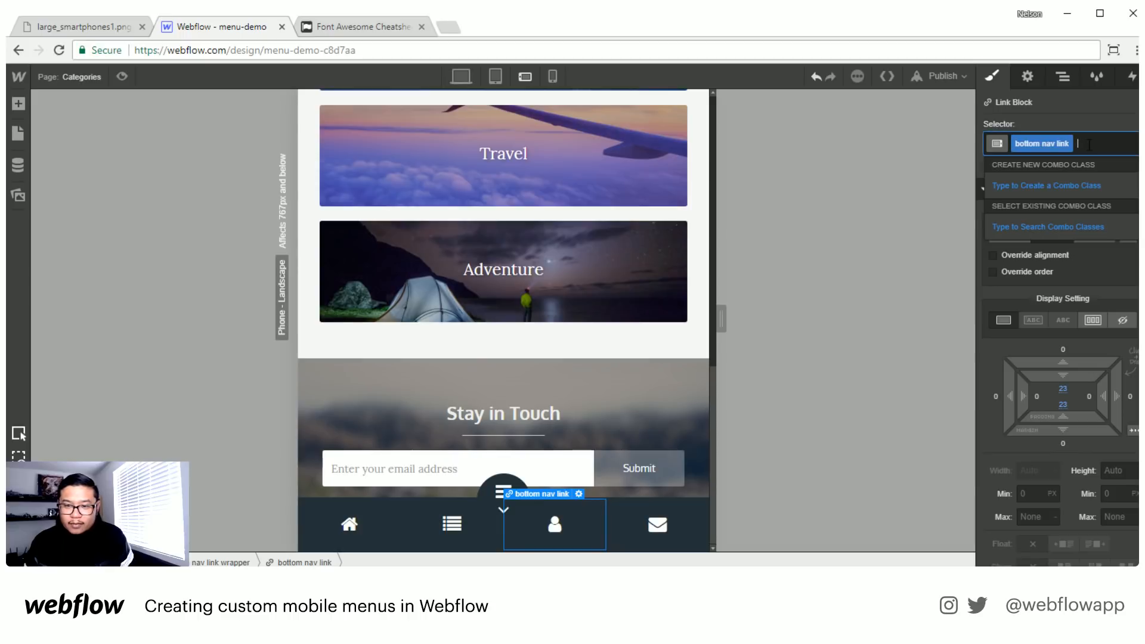
type("about")
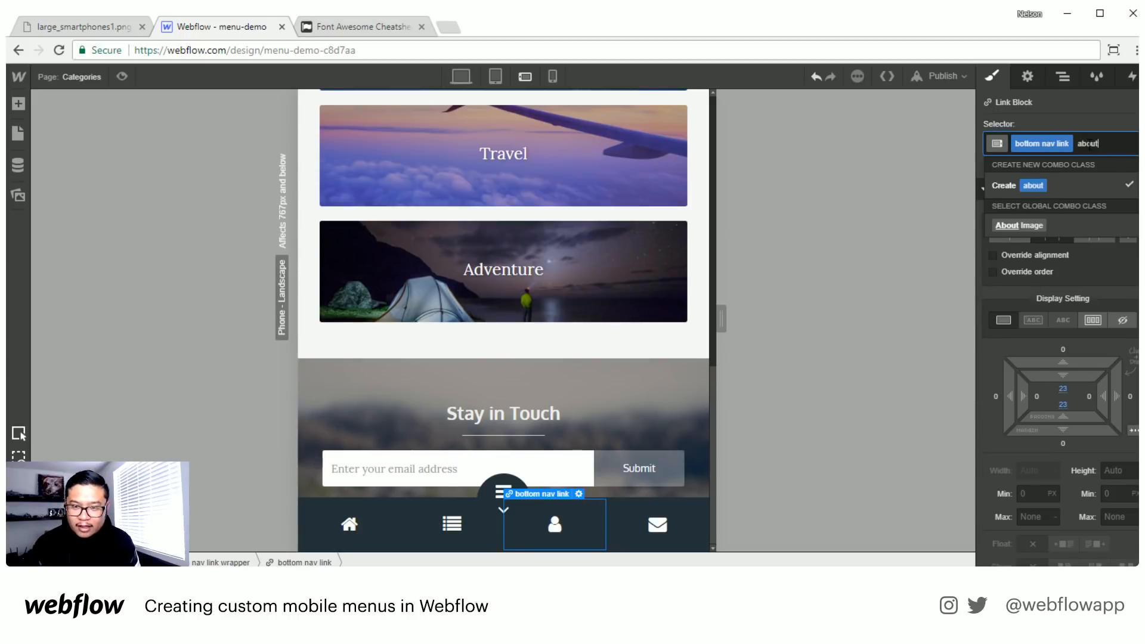
key("Return")
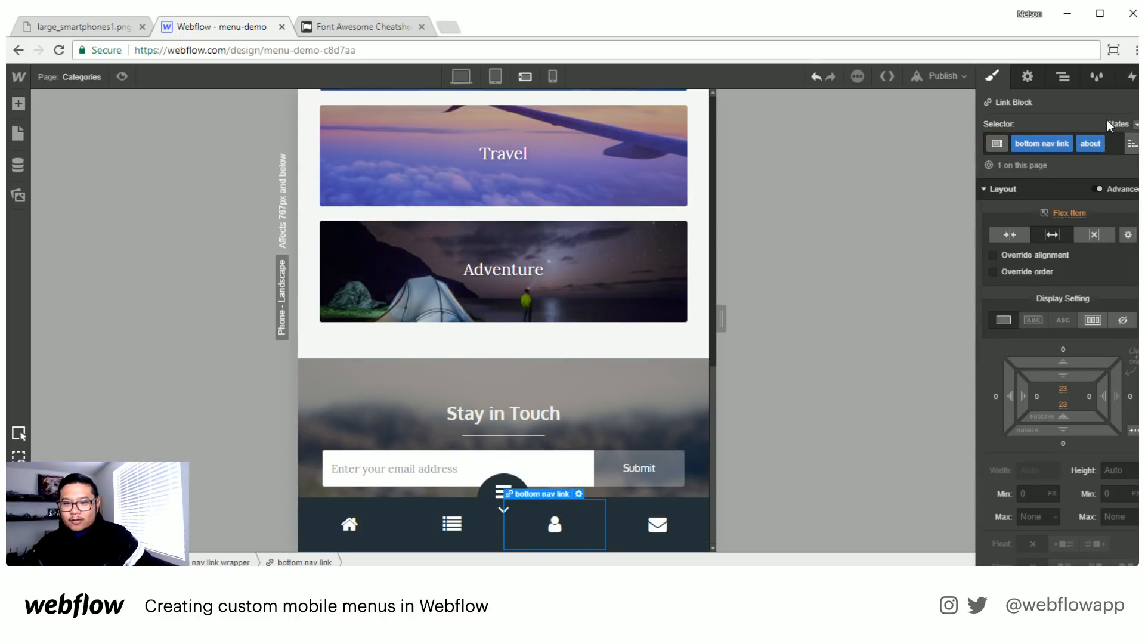
- Override the about link's flex order, place it last and try other custom order values such as 3
left_click(1019, 272)
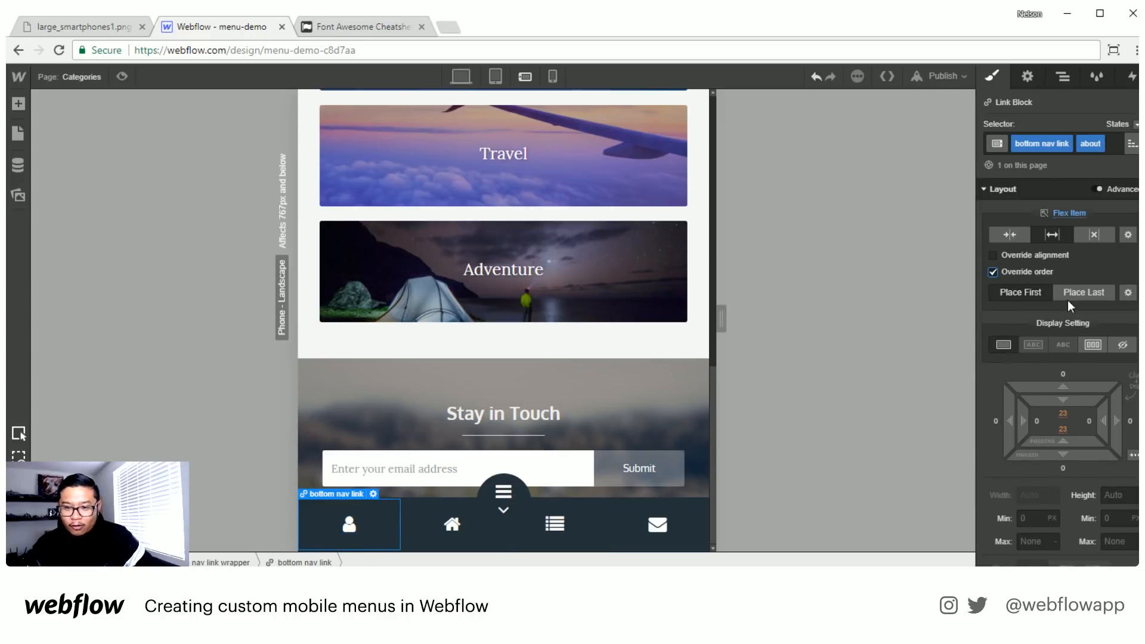
left_click(1087, 295)
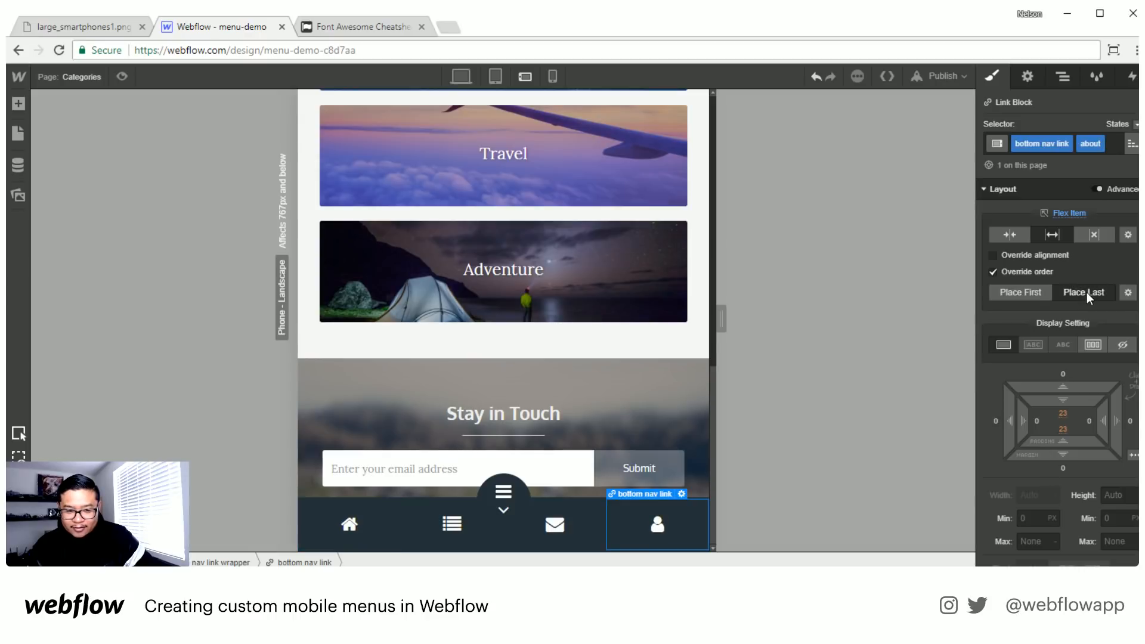
left_click(1127, 293)
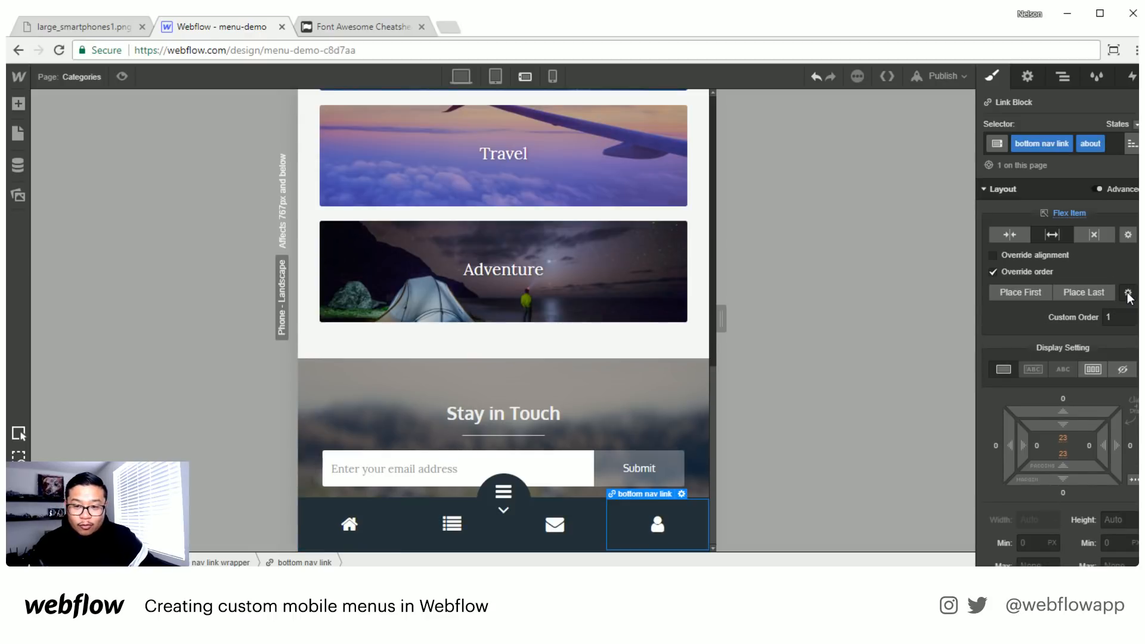
left_click(1120, 317)
type("1")
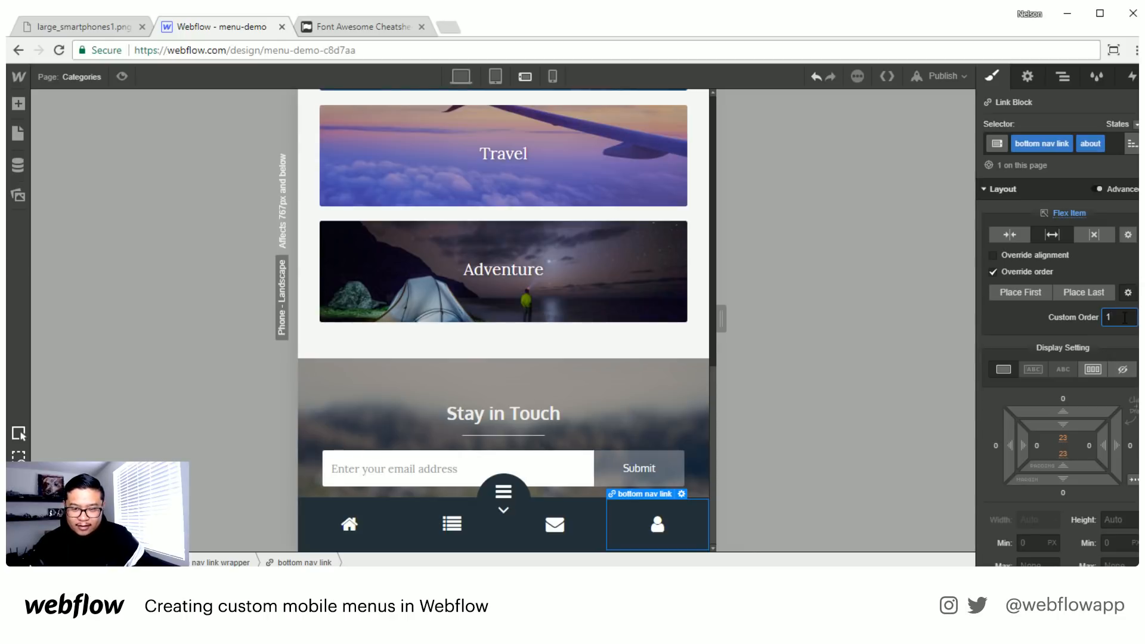
key("BackSpace")
type("3")
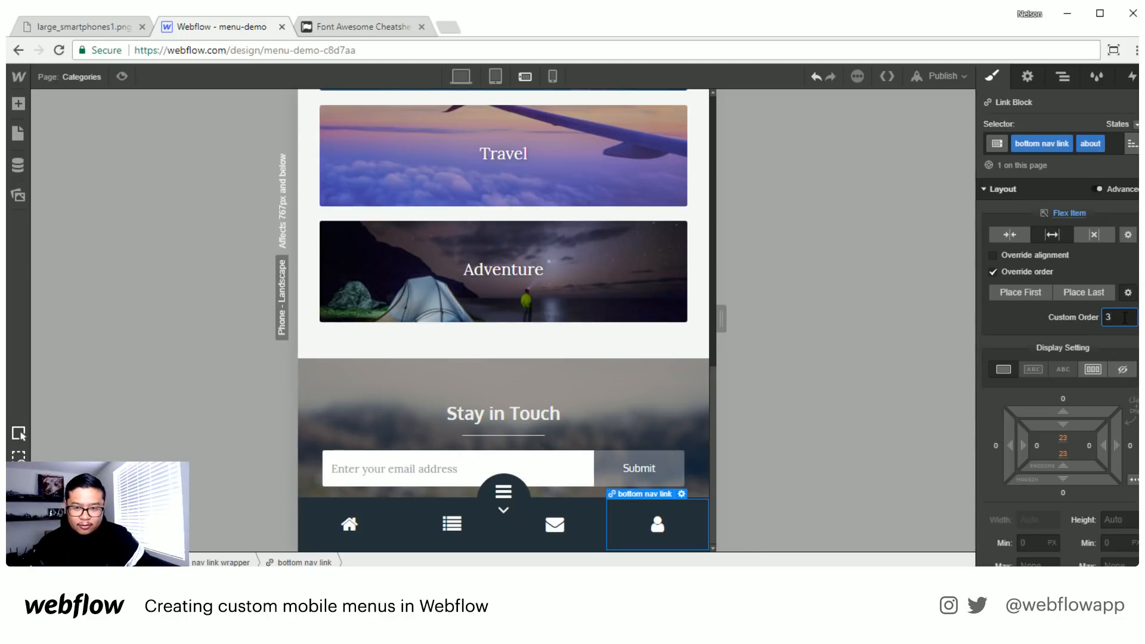
key("BackSpace")
type("2")
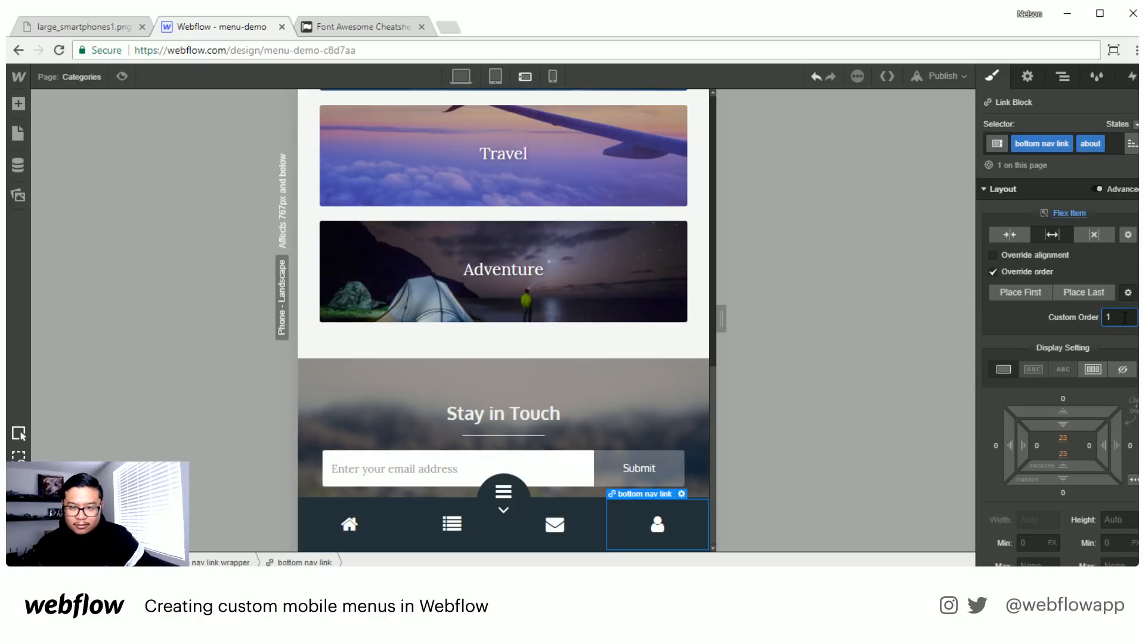
- Place the about link first, then try custom orders between -2 and 2, ending at 0
left_click(1025, 295)
left_click(1025, 294)
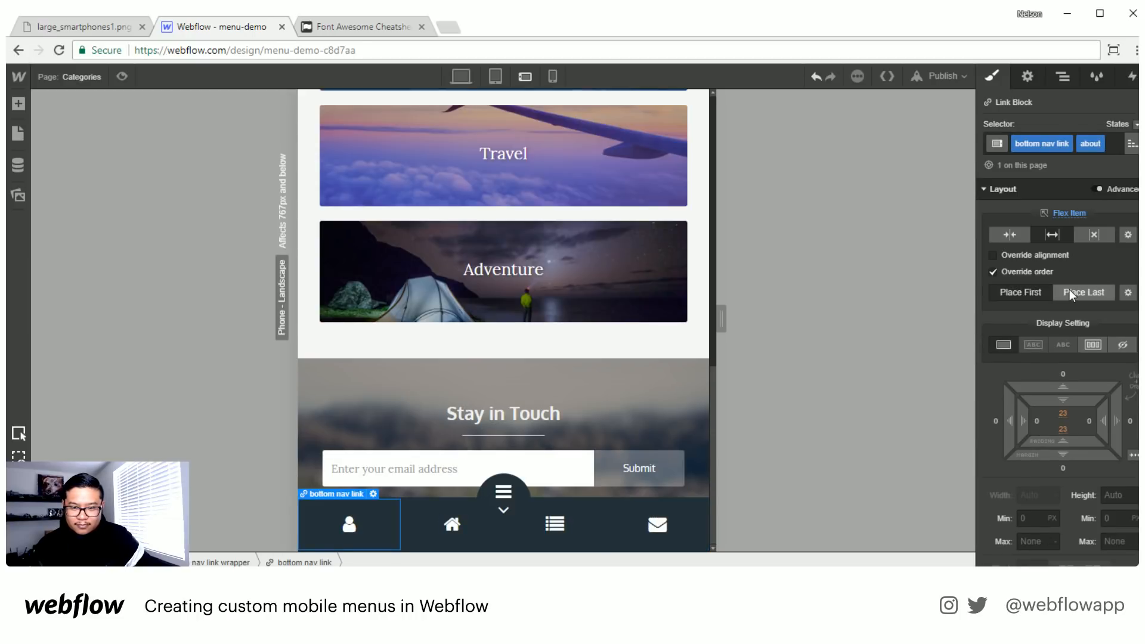
left_click(1127, 293)
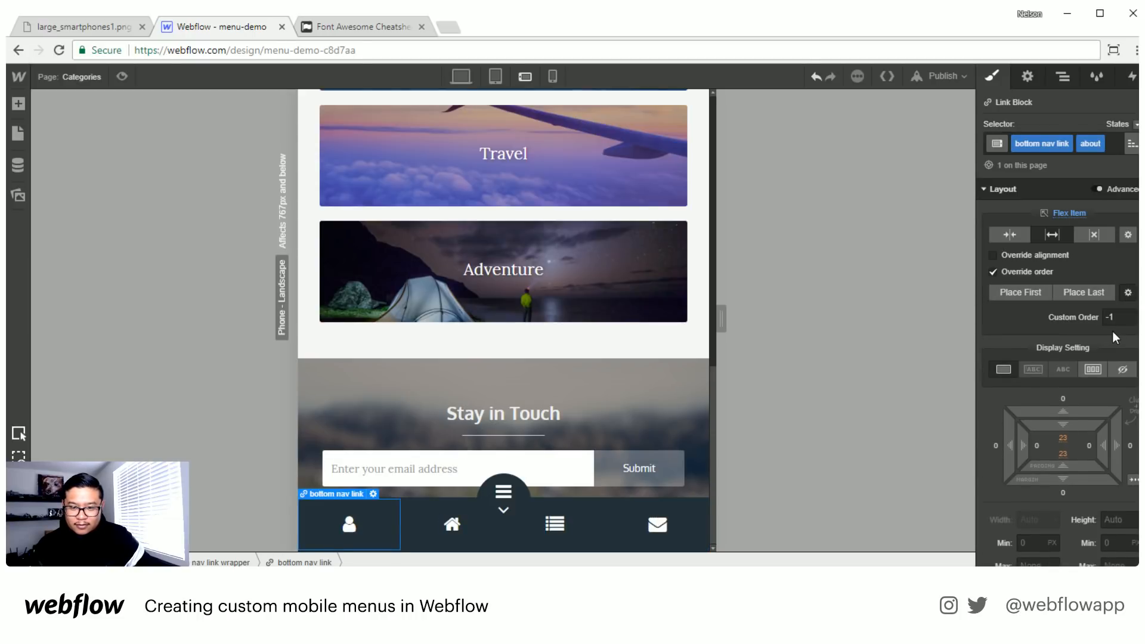
left_click(1122, 319)
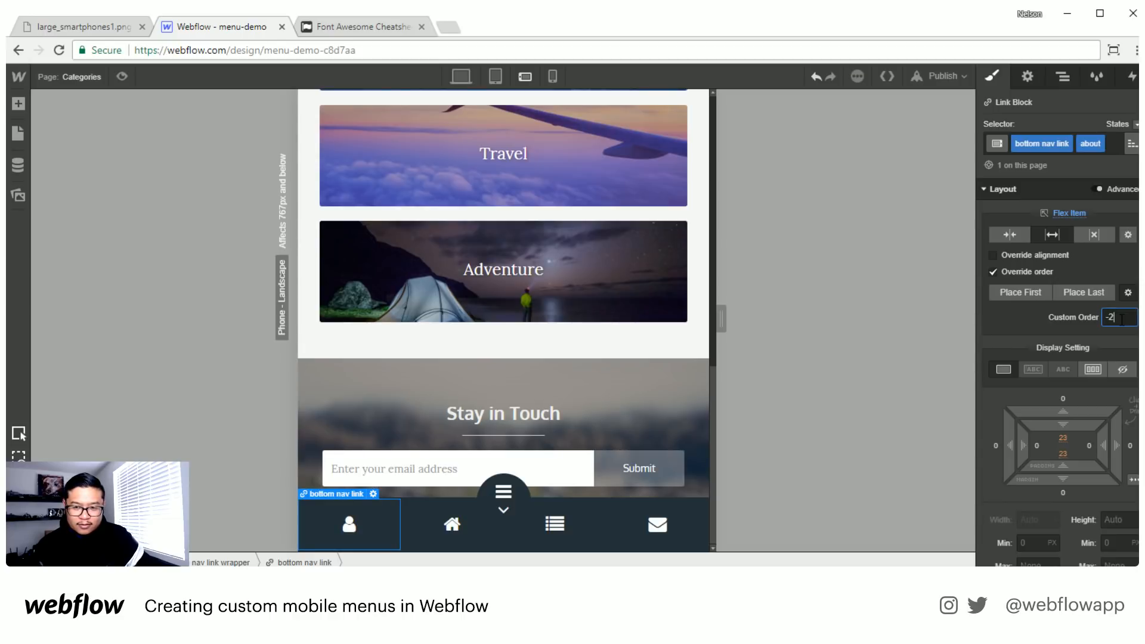
key("Up")
key("Up")
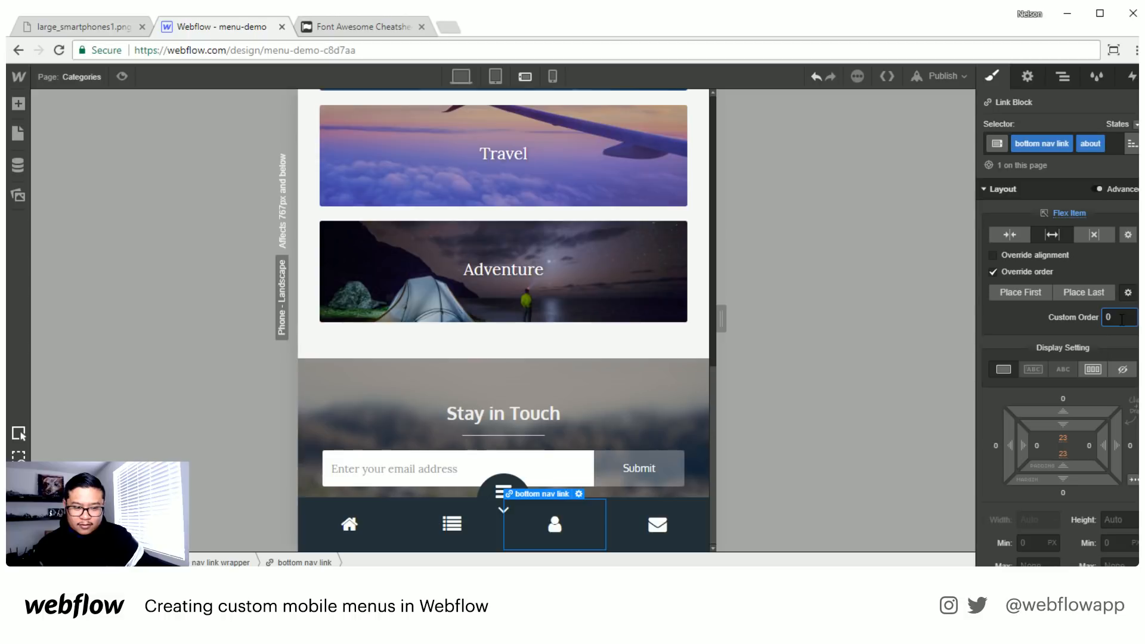
key("Up")
key("Up")
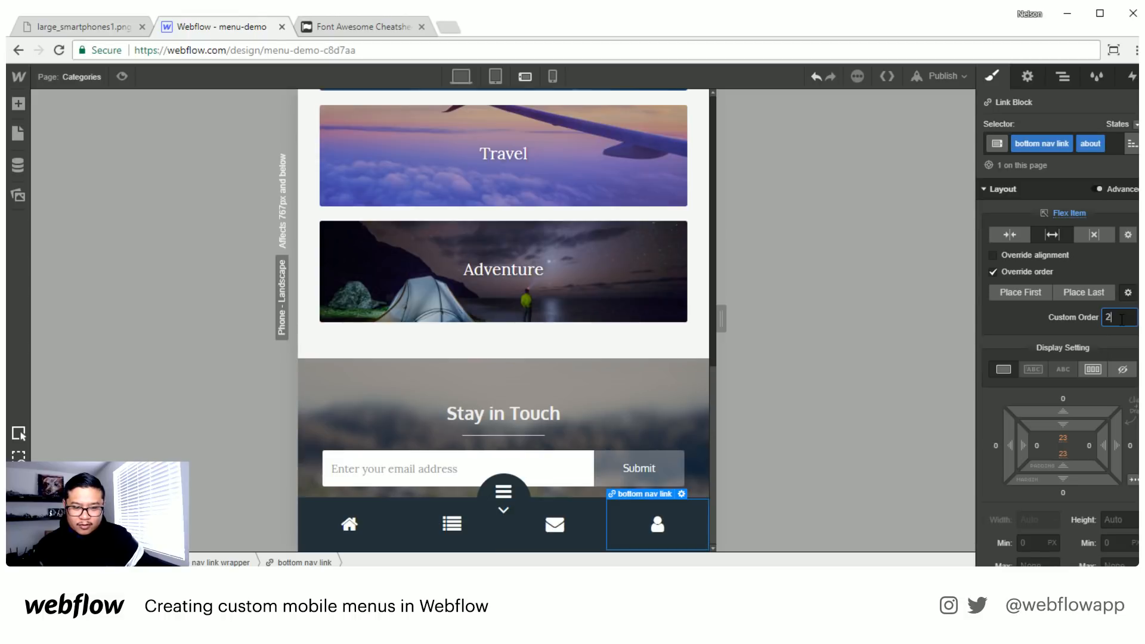
key("Down")
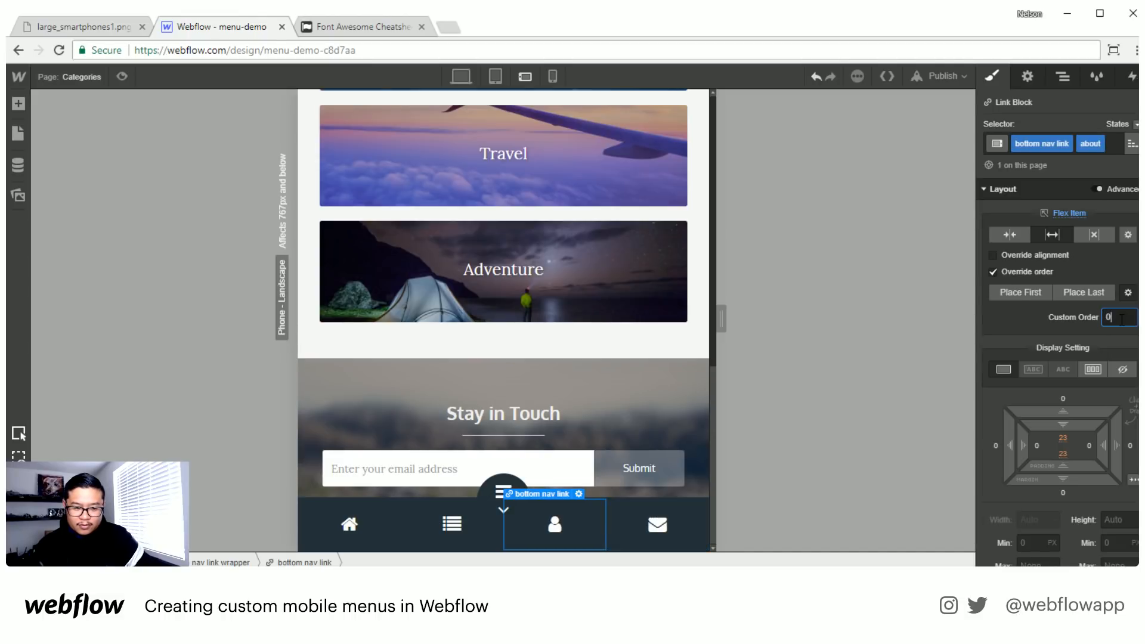
- Try a custom order of -1 on the about link and switch its flex sizing to shrink if needed
key("Down")
key("Up")
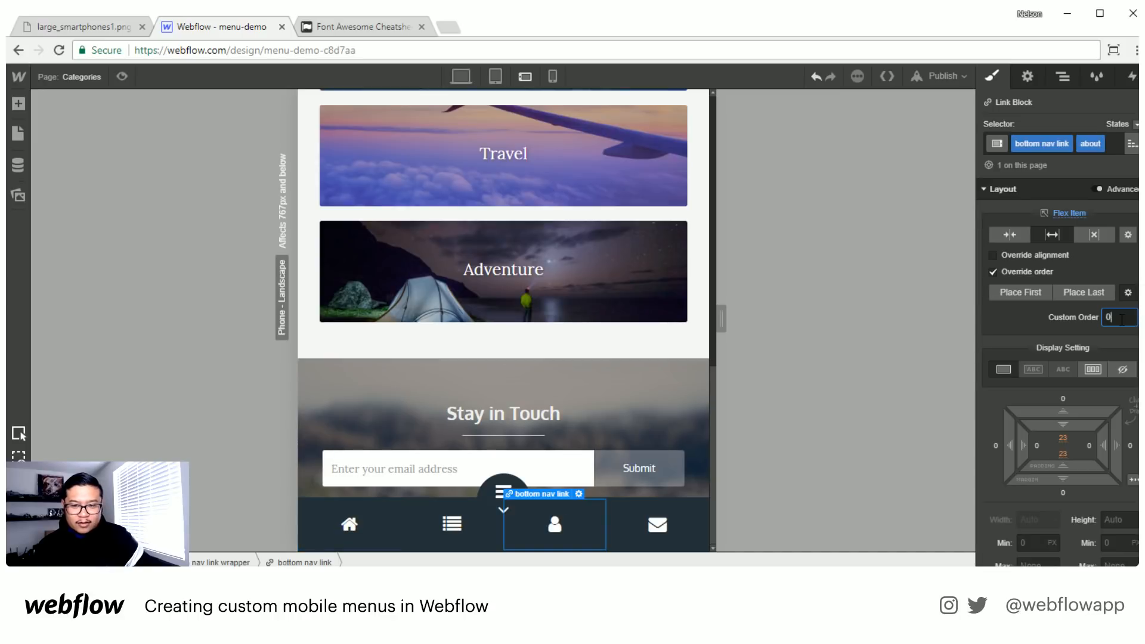
key("Down")
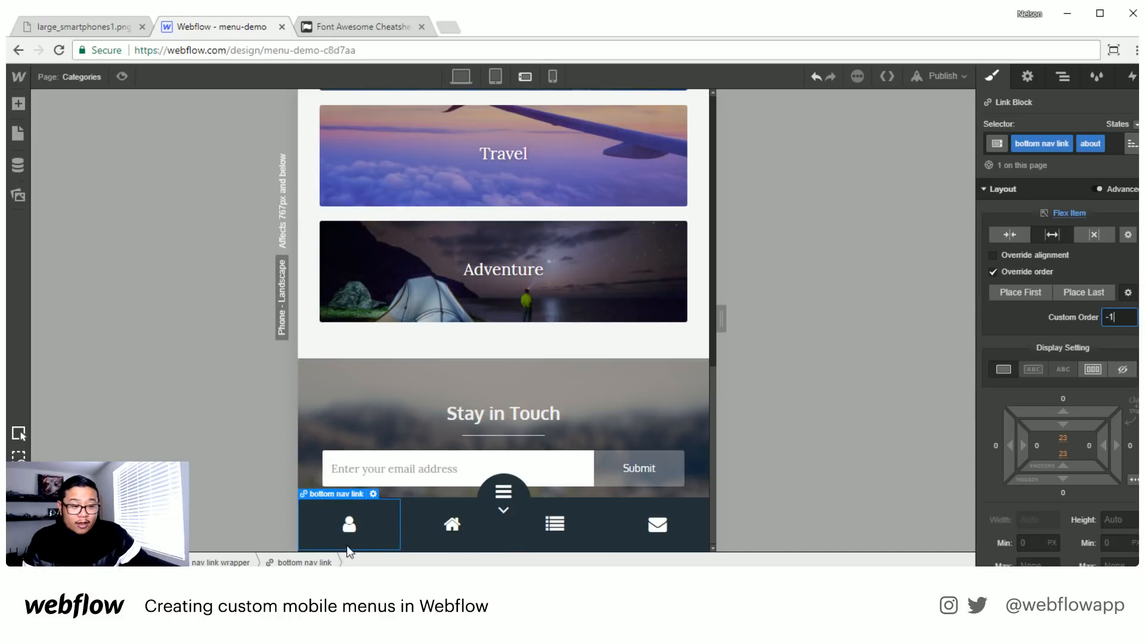
left_click(368, 538)
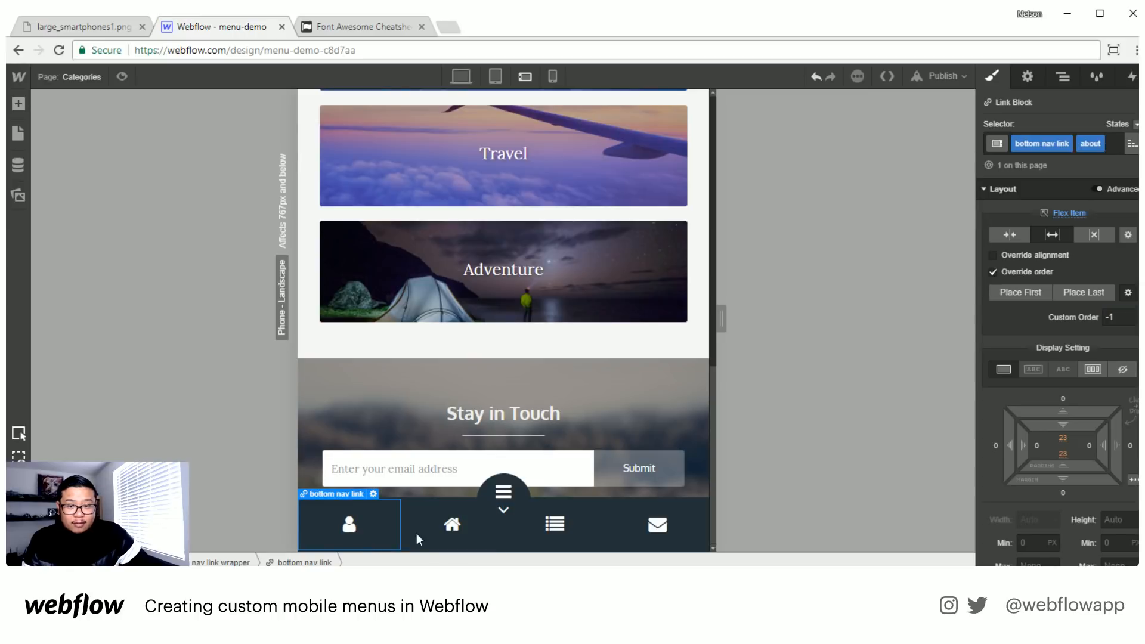
left_click(1010, 234)
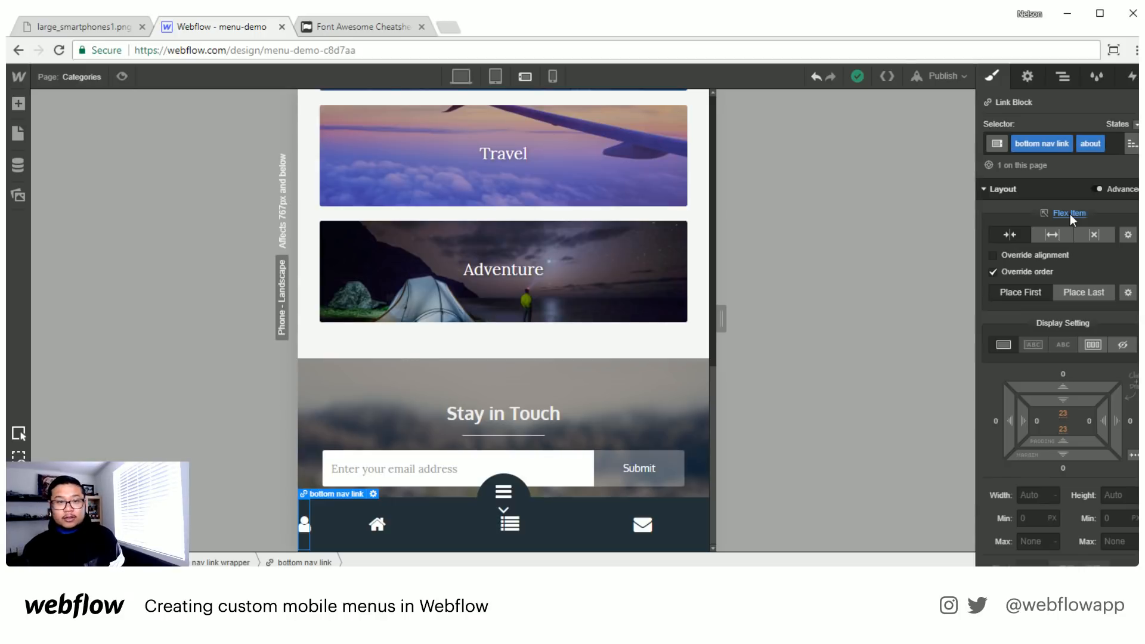
- Remove the about combo class from the person icon's bottom nav link
left_click(1114, 142)
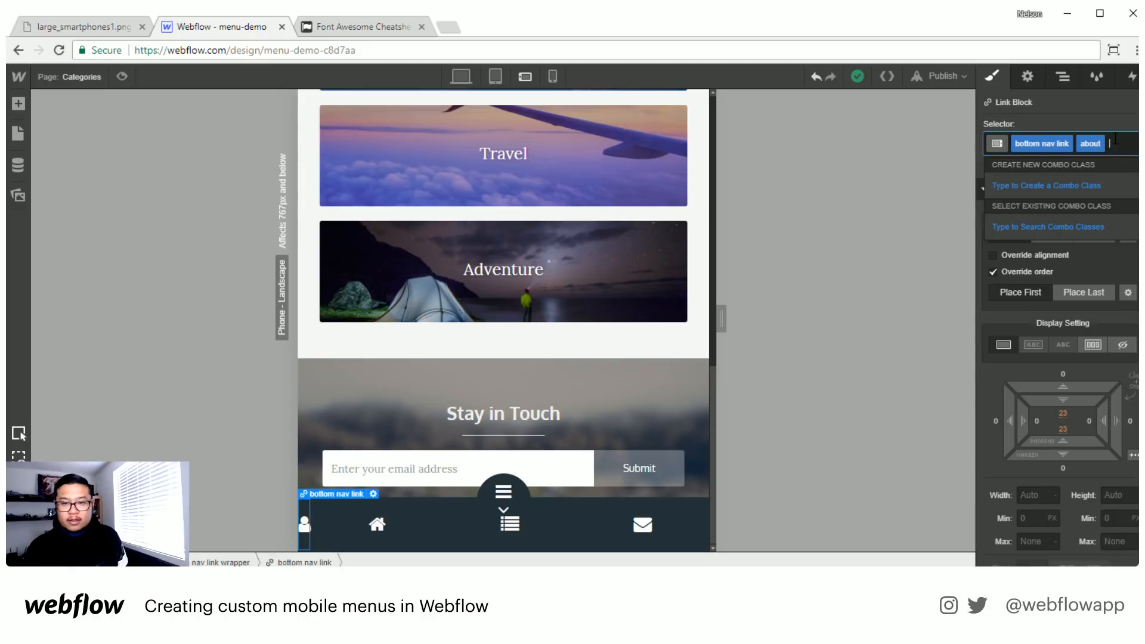
key("BackSpace")
left_click(945, 280)
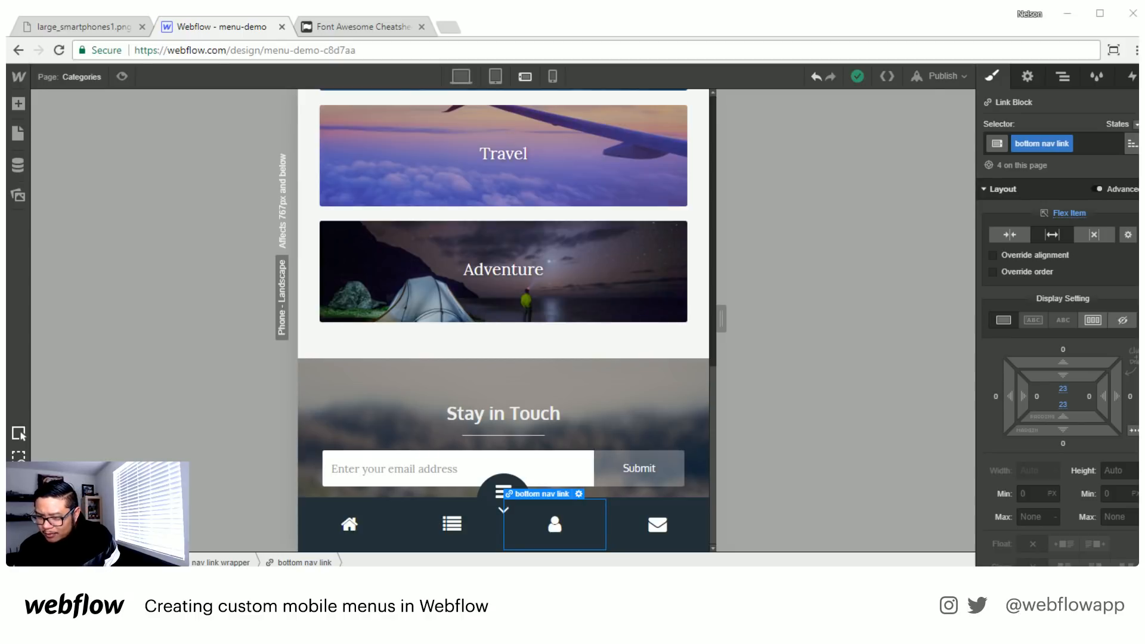
- Bring the Expanding Circle Navigation showcase page into the browser window, open its live site circle-expand-nav.webflow.io and close the showcase page
left_click_drag(832, 301, 493, 28)
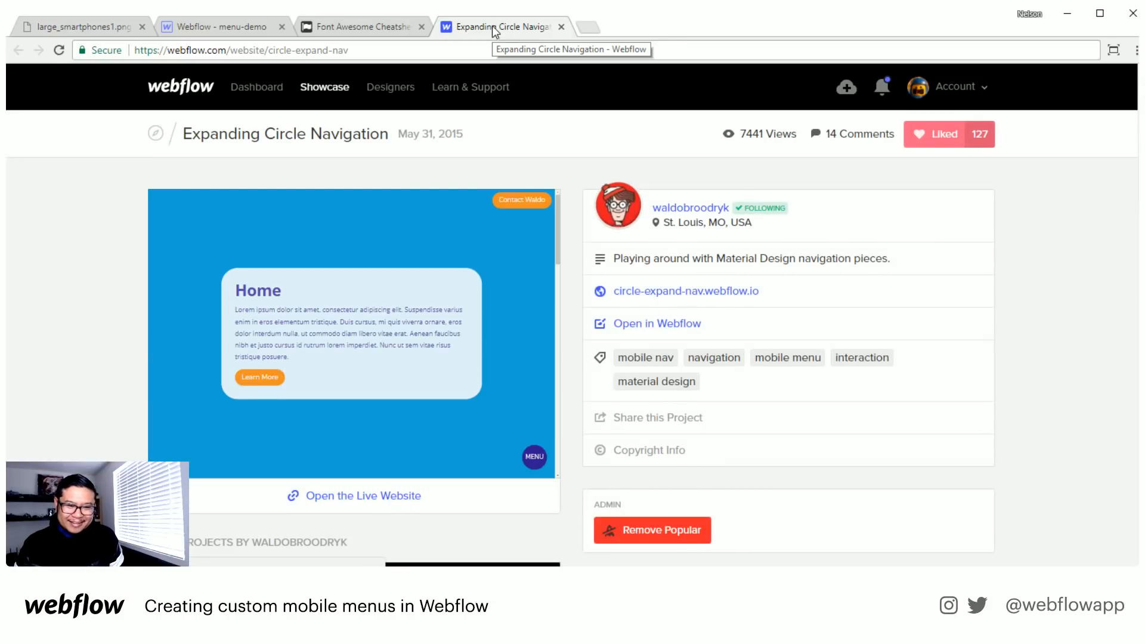
left_click(637, 291)
left_click(561, 27)
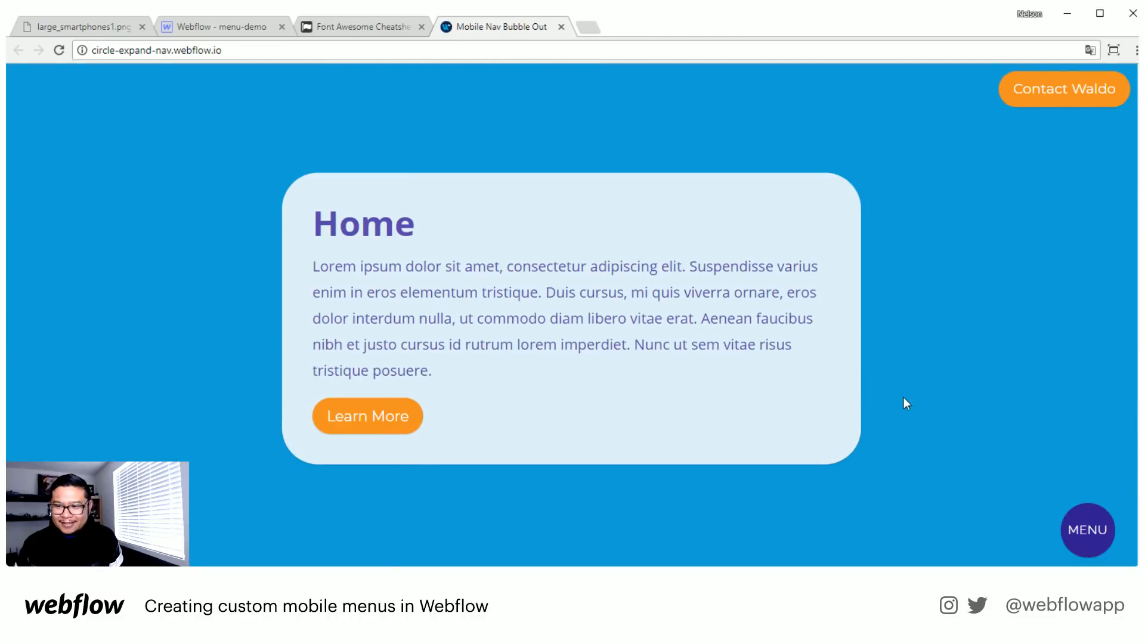
- Open and close the live site's circular MENU button repeatedly to examine how its Home, Work, Contact and Extra bubbles animate
left_click(1068, 544)
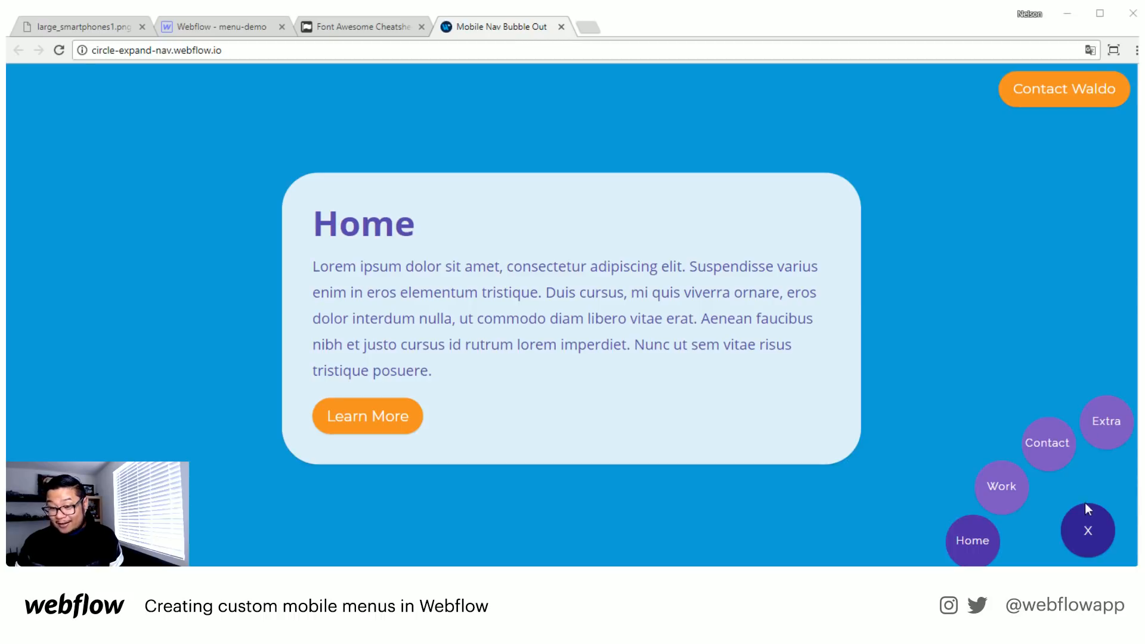
left_click(1089, 535)
left_click(1089, 536)
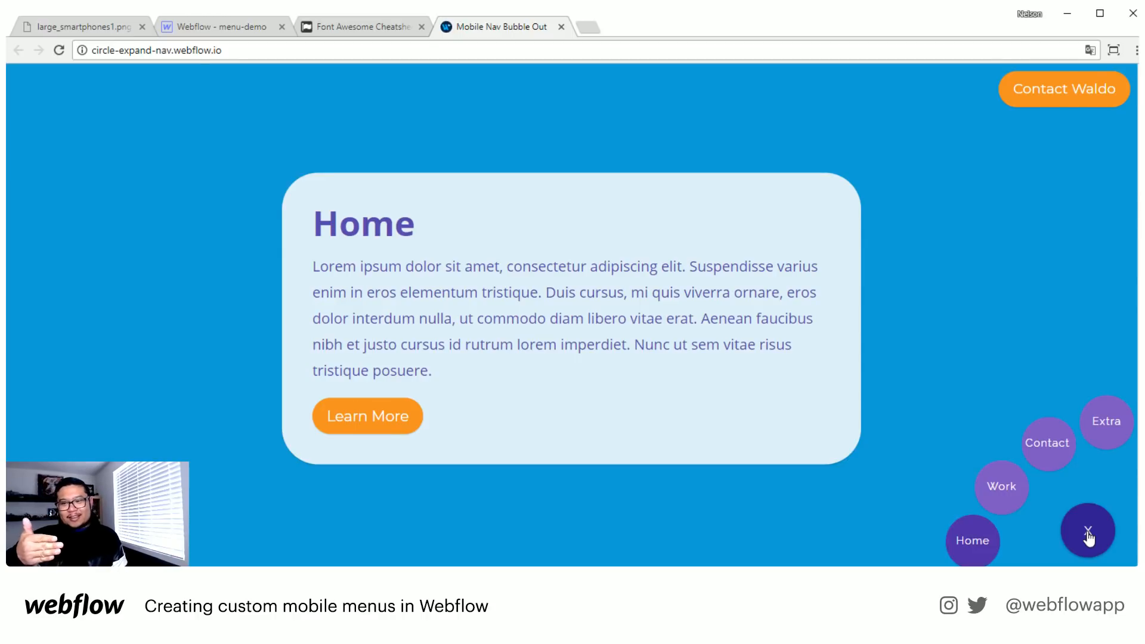
left_click(1089, 537)
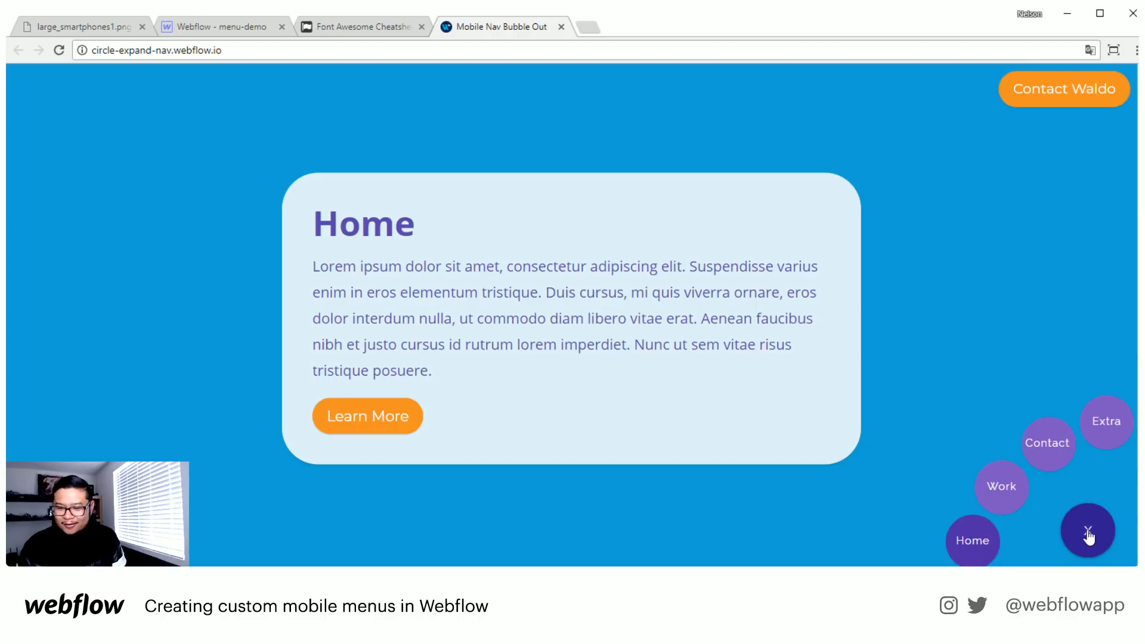
left_click(1089, 532)
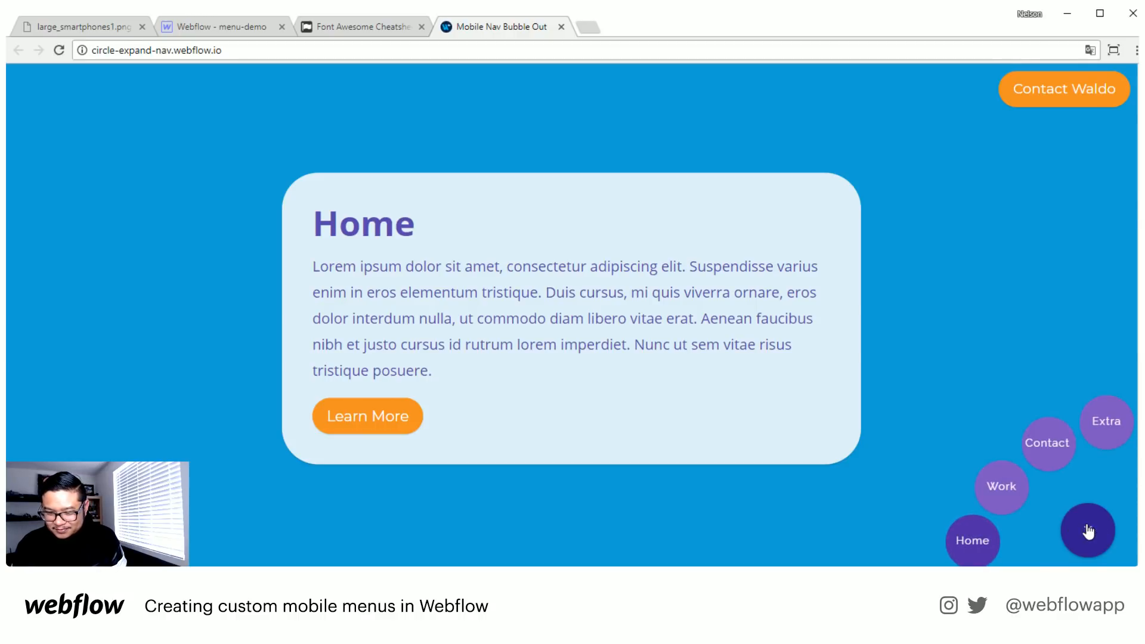
left_click(1090, 531)
left_click(1089, 531)
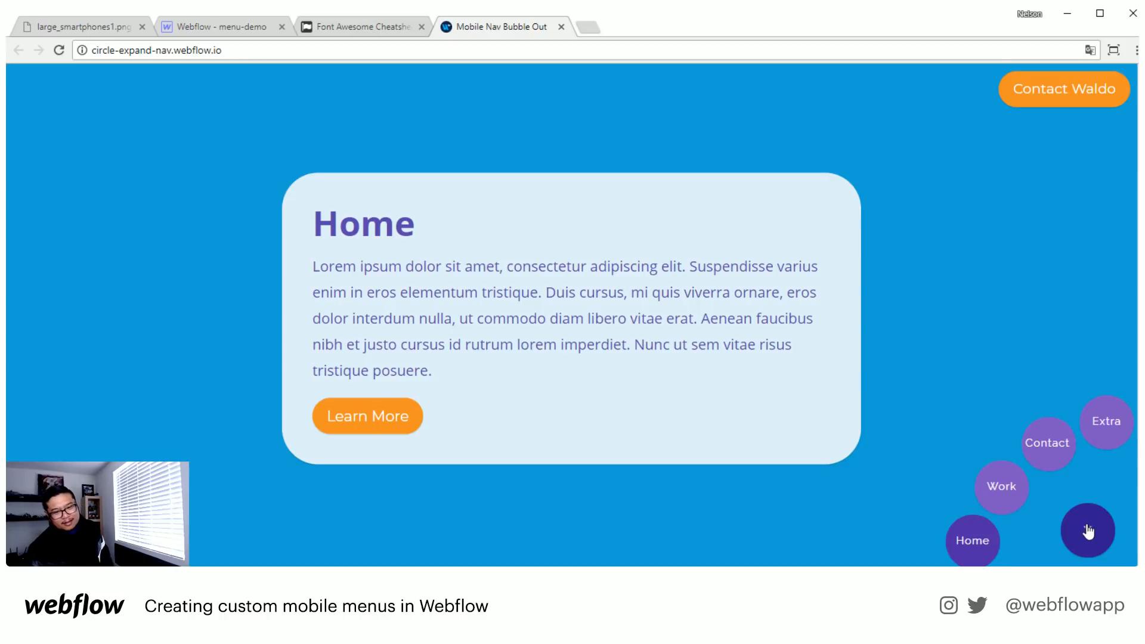
left_click(1089, 531)
left_click(1089, 531)
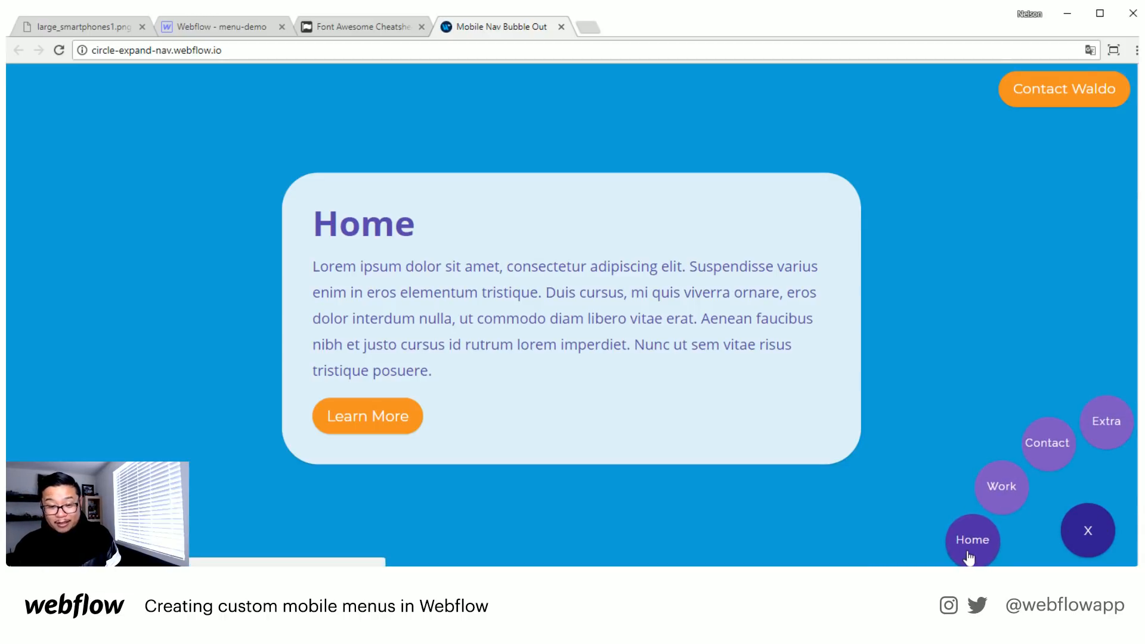
left_click(1105, 517)
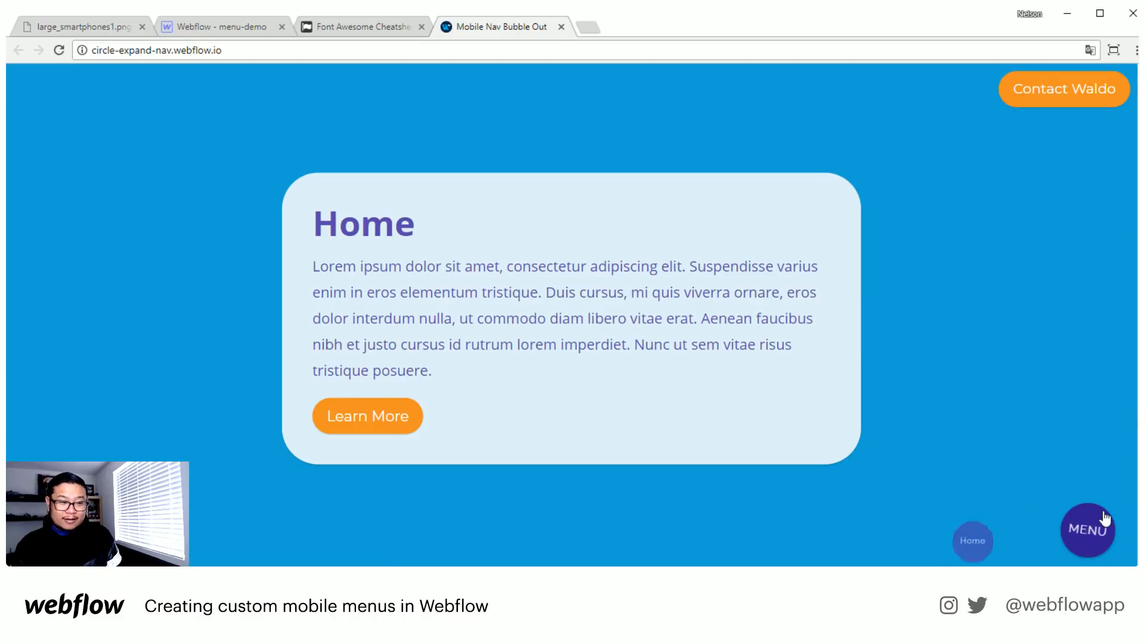
left_click(1104, 516)
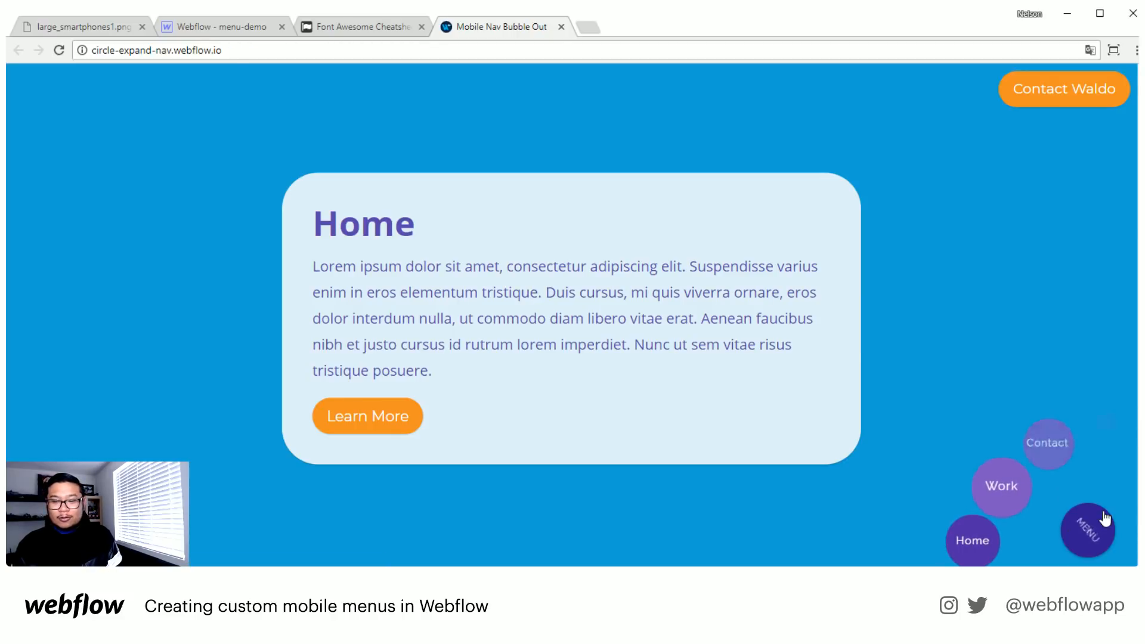
left_click(1104, 516)
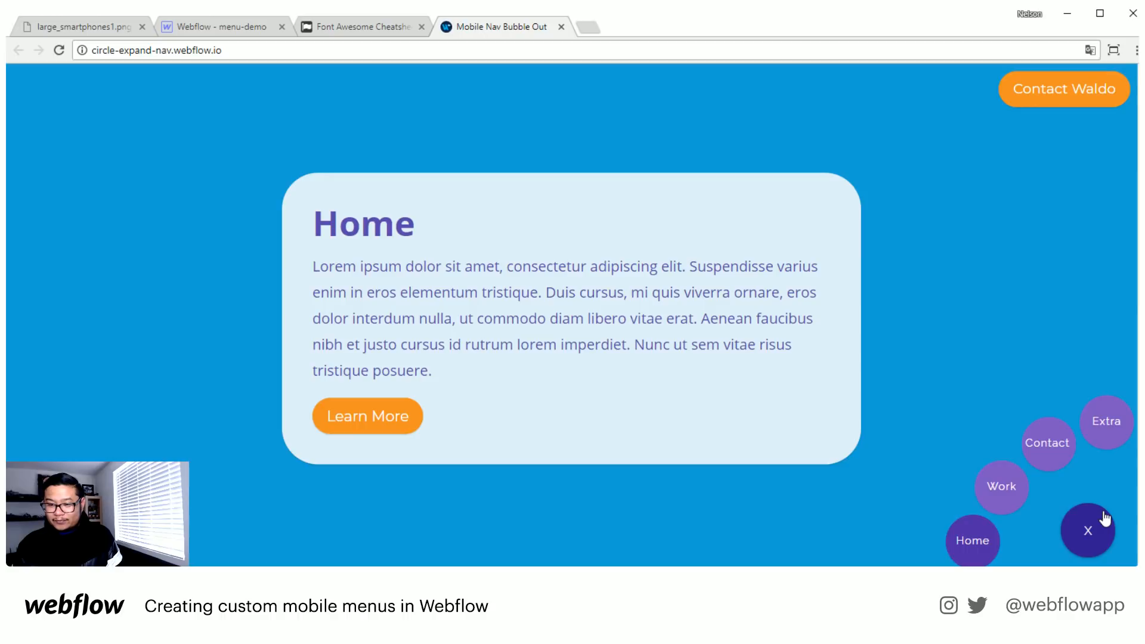
left_click(1105, 517)
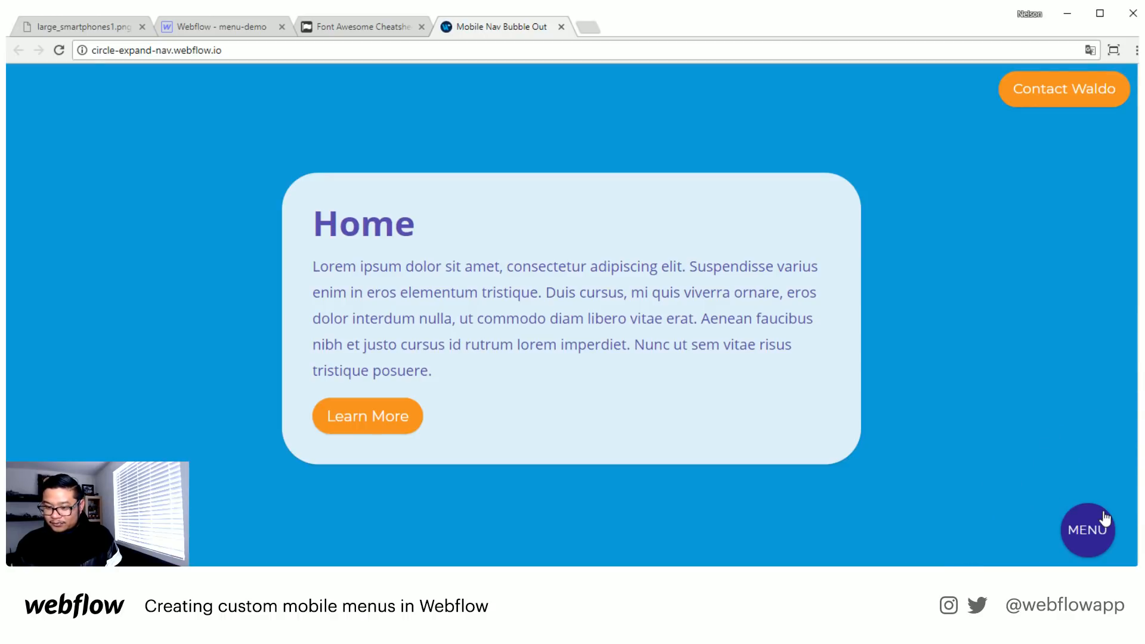
left_click(1105, 516)
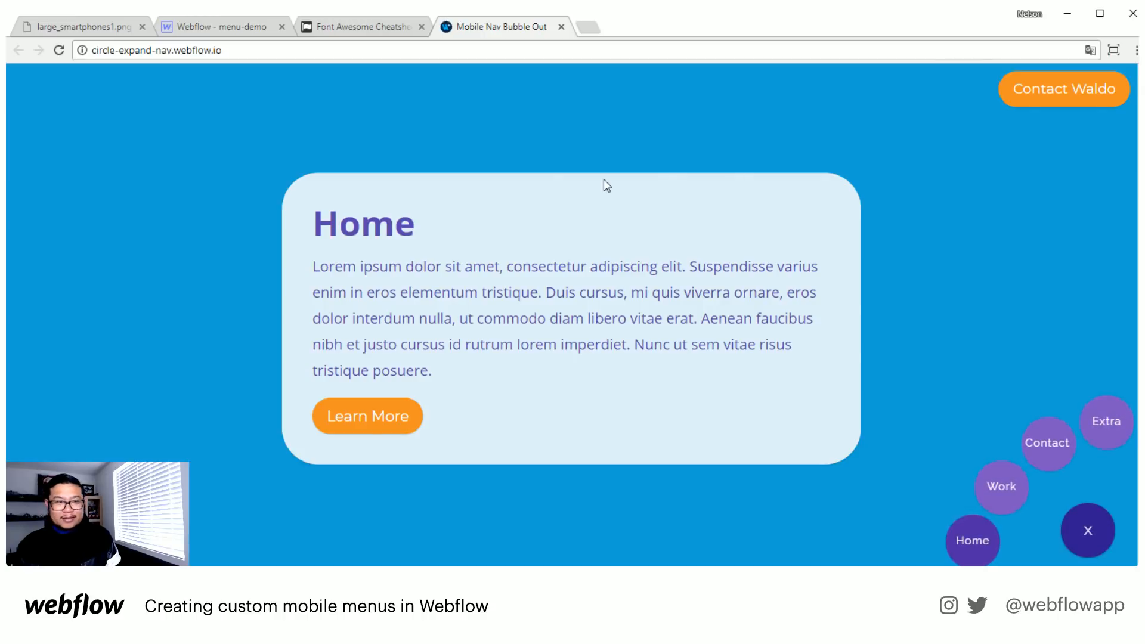
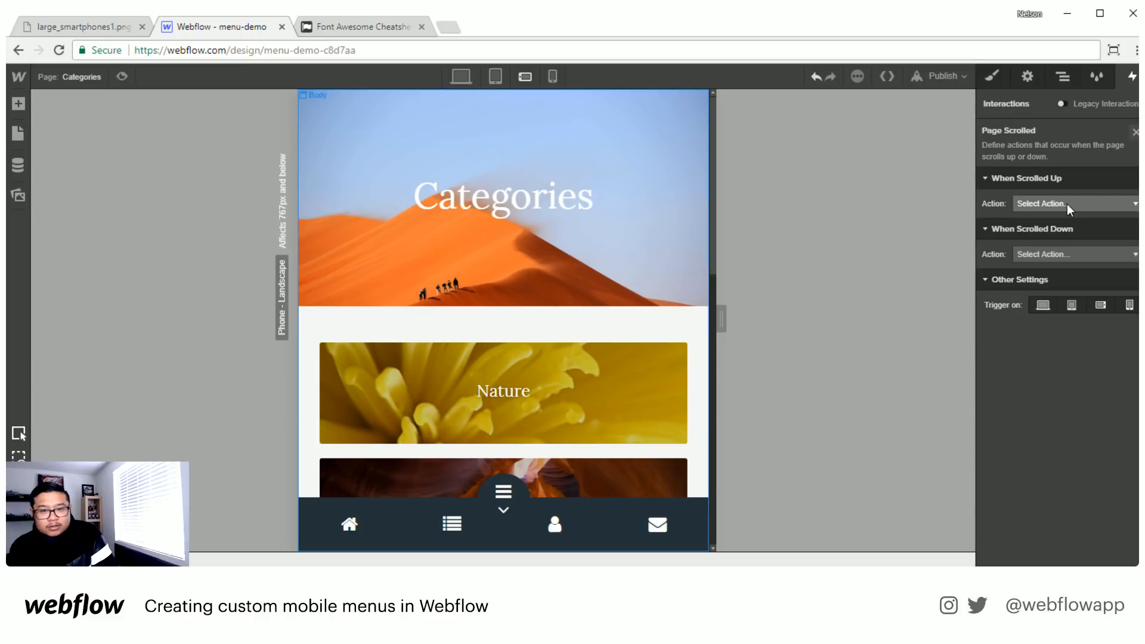
- Set the Page Scrolled trigger to start the bottom nav animation when scrolled up and bottom nav 2 when scrolled down
left_click(1067, 204)
left_click(1057, 238)
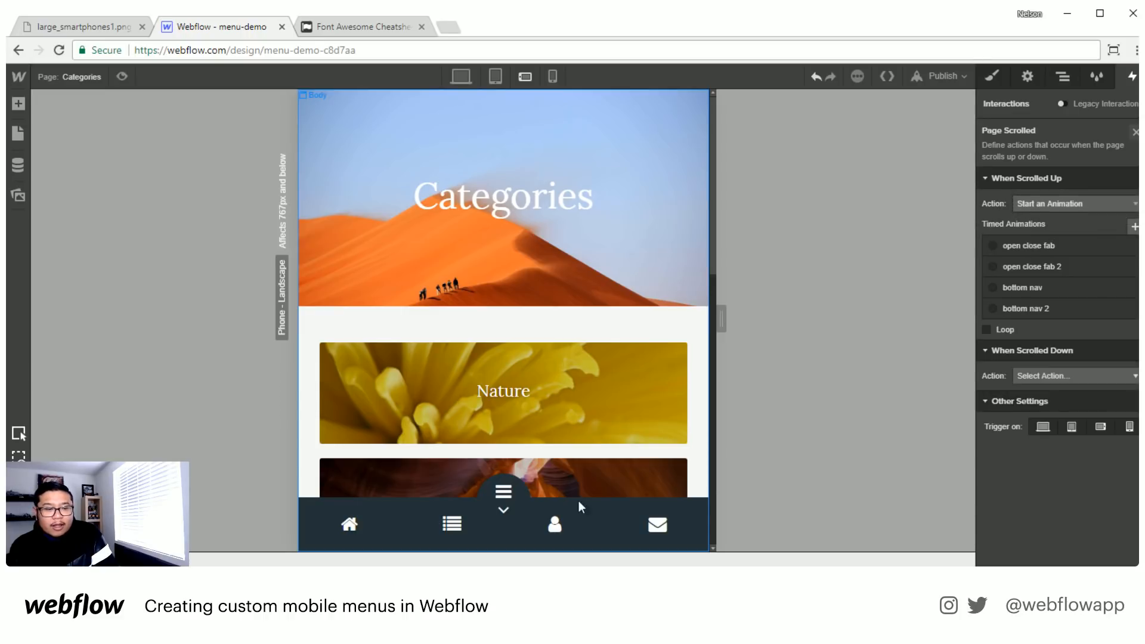
left_click(1039, 290)
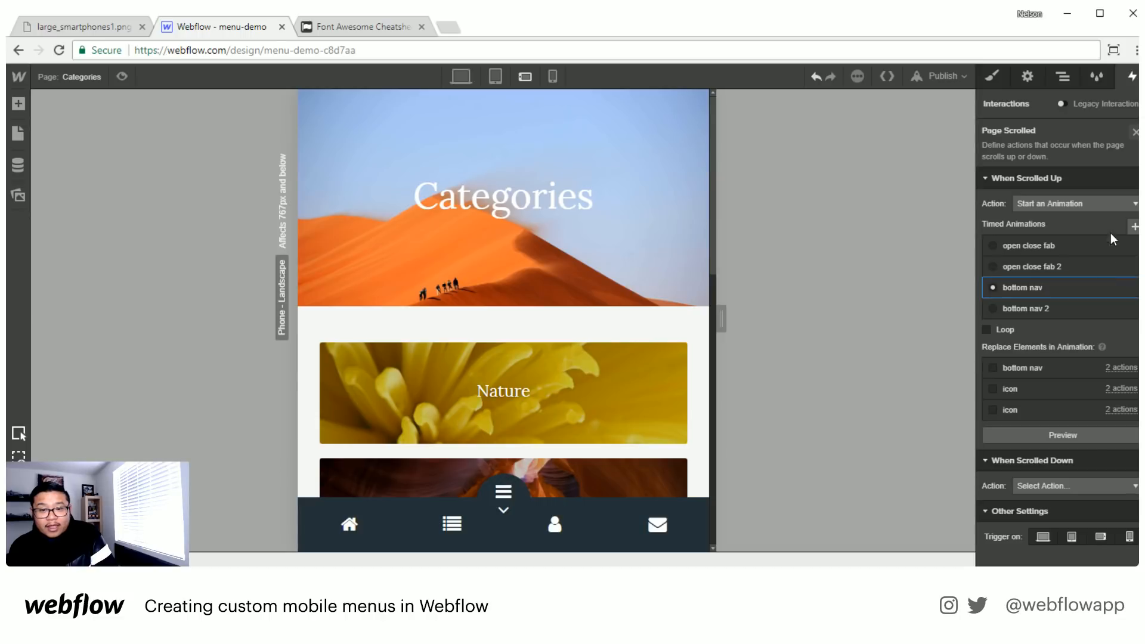
left_click(1068, 486)
left_click(1047, 520)
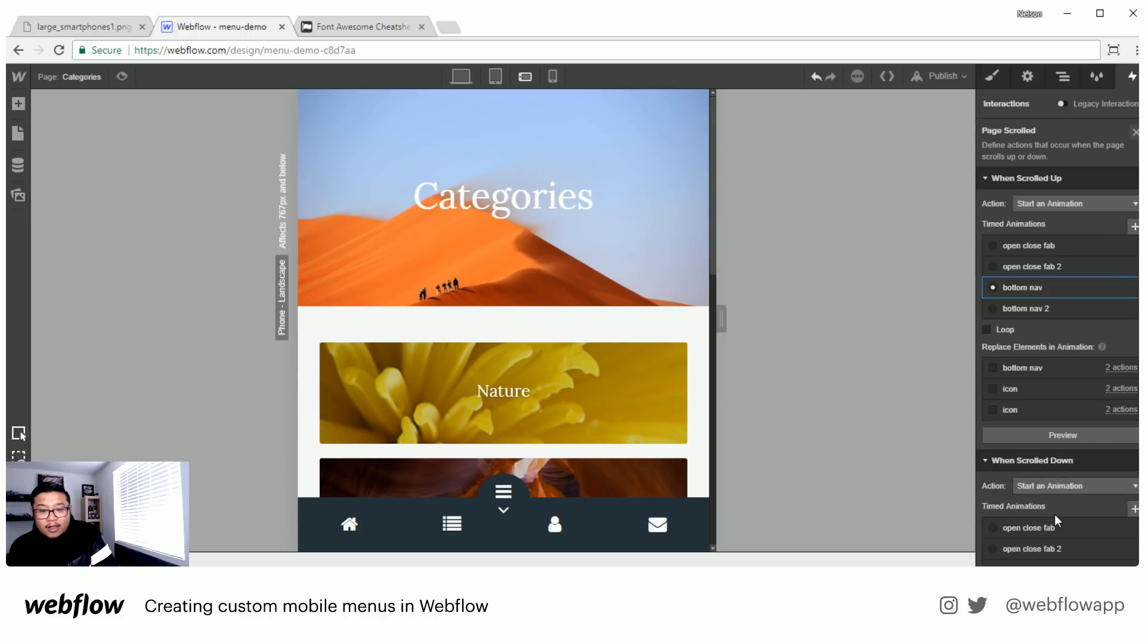
scroll(1050, 519, "down", 2)
left_click(1046, 490)
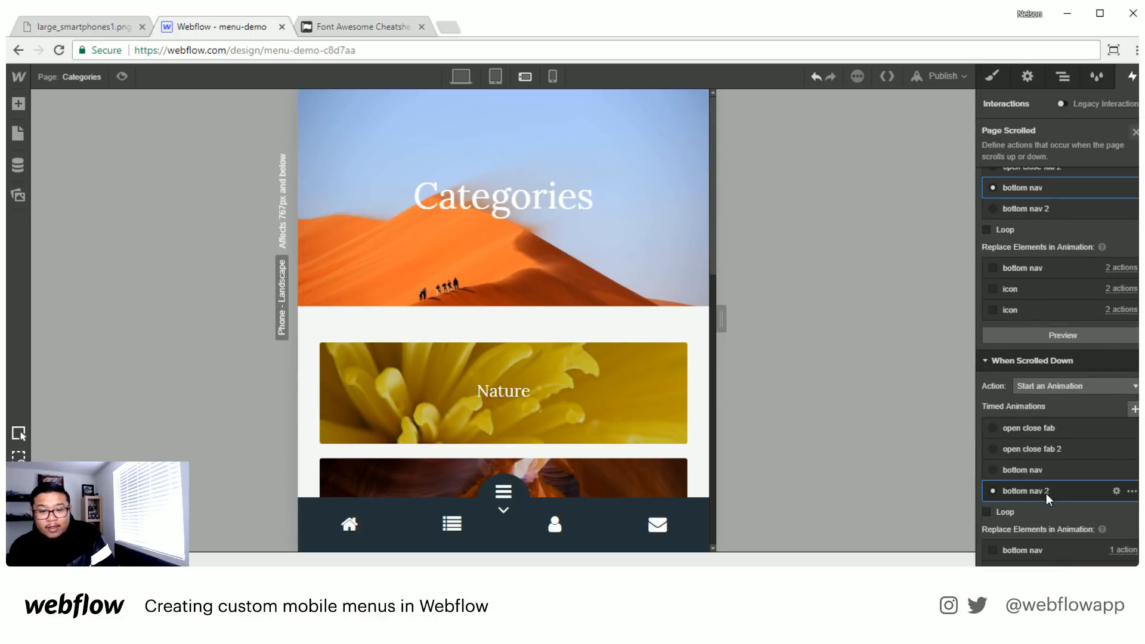
scroll(1066, 466, "down", 2)
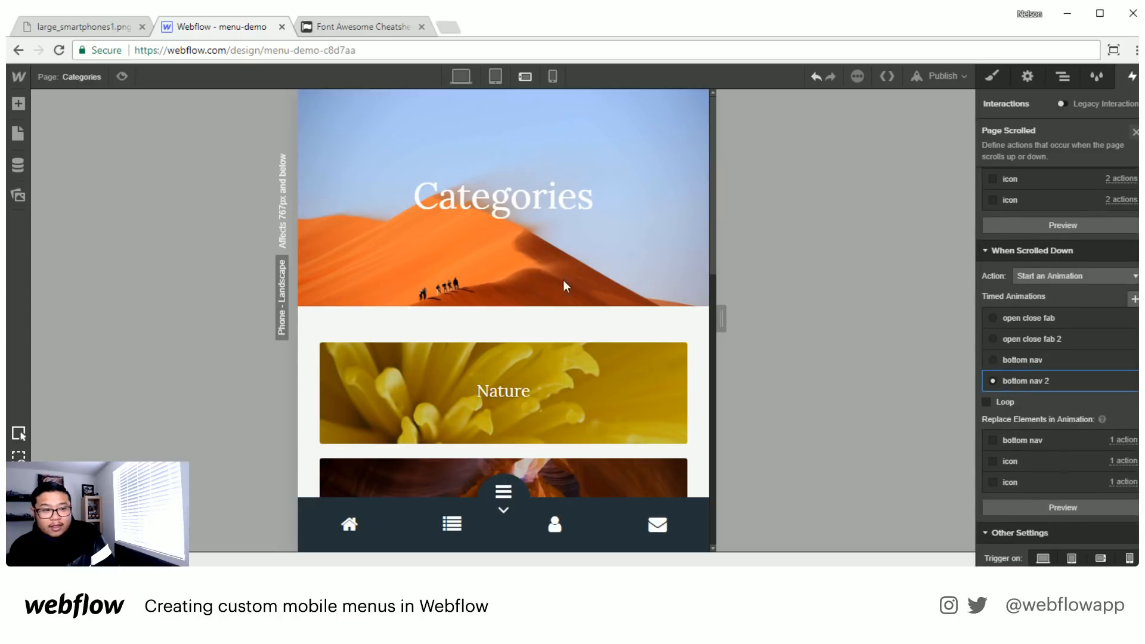
- Preview the Categories page and scroll it down and up repeatedly to check how the bottom nav reacts, and leave the preview
left_click(122, 76)
scroll(523, 286, "down", 10)
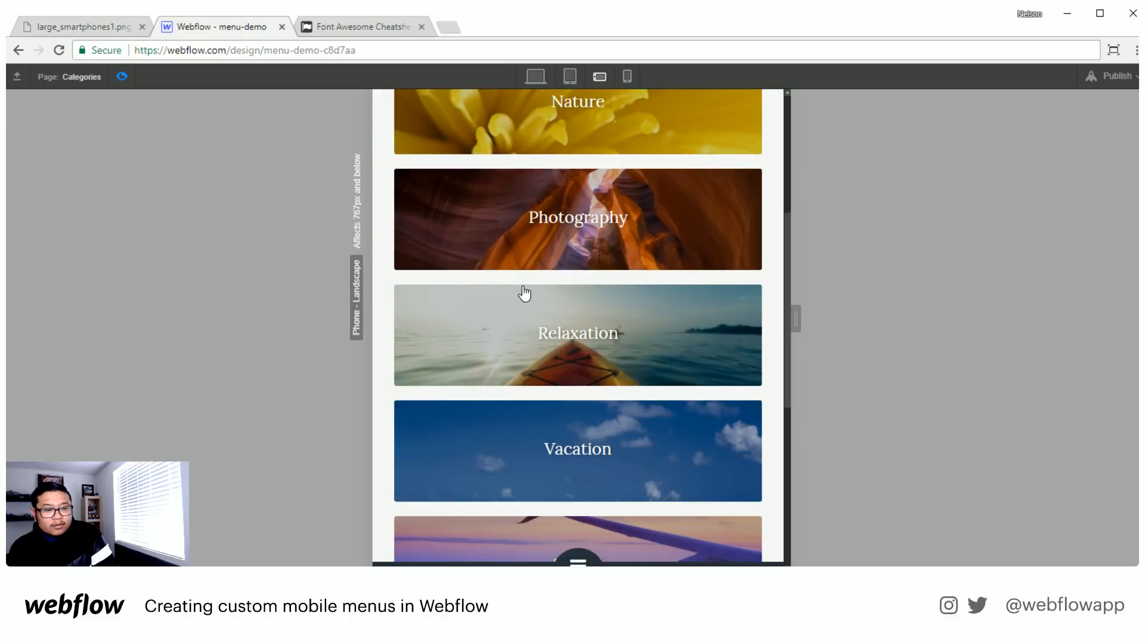
scroll(524, 292, "down", 1)
scroll(523, 292, "up", 6)
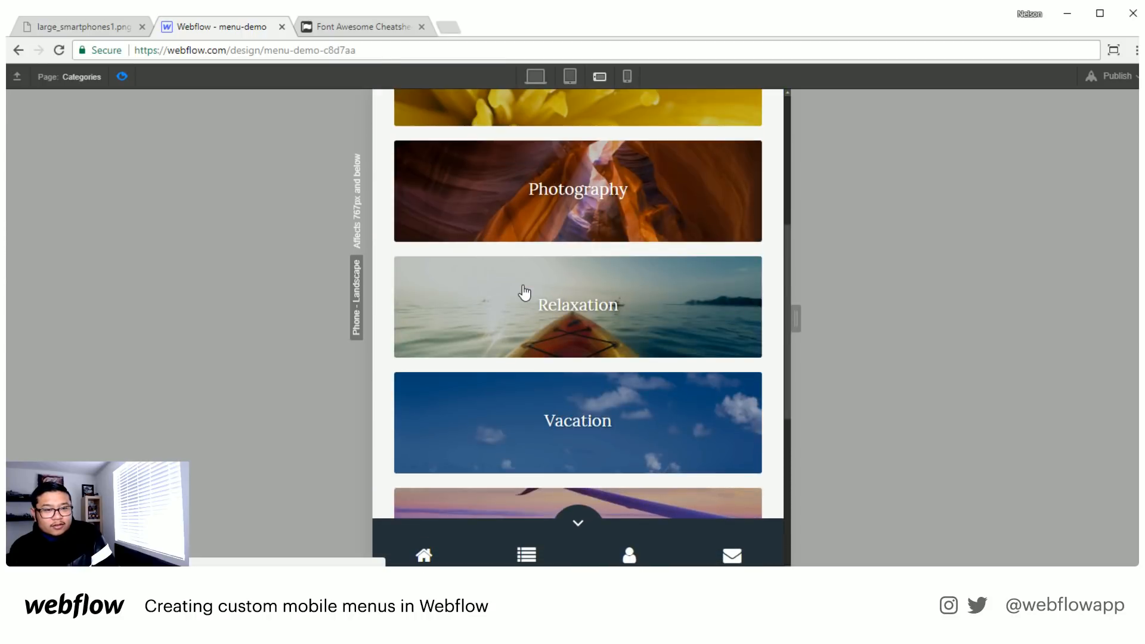
scroll(523, 292, "up", 3)
scroll(523, 292, "up", 3)
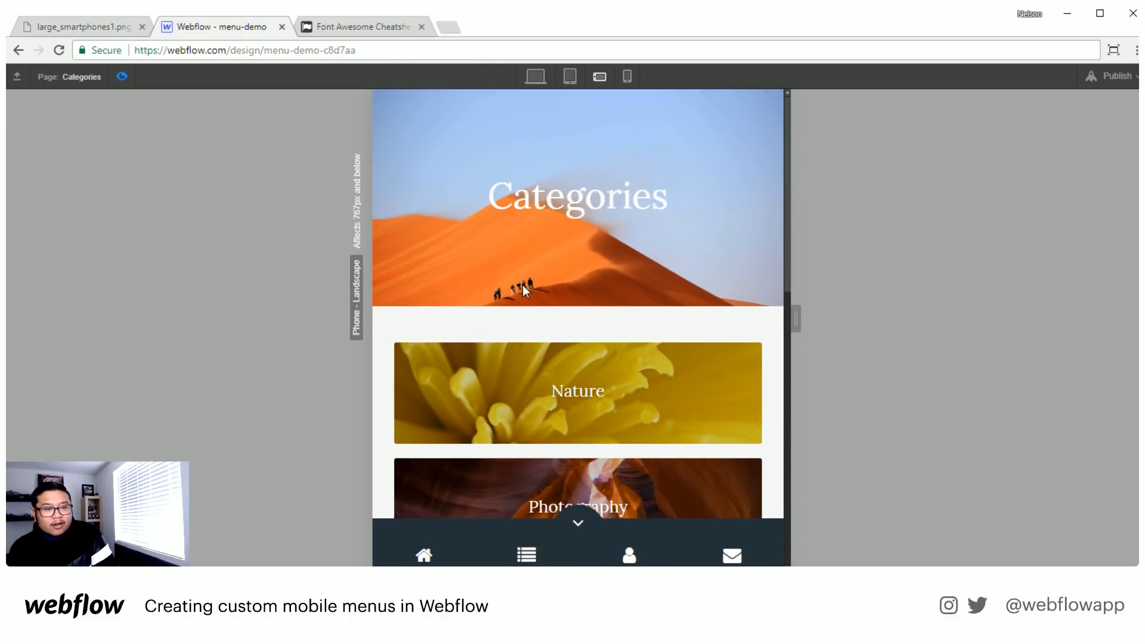
scroll(522, 287, "down", 7)
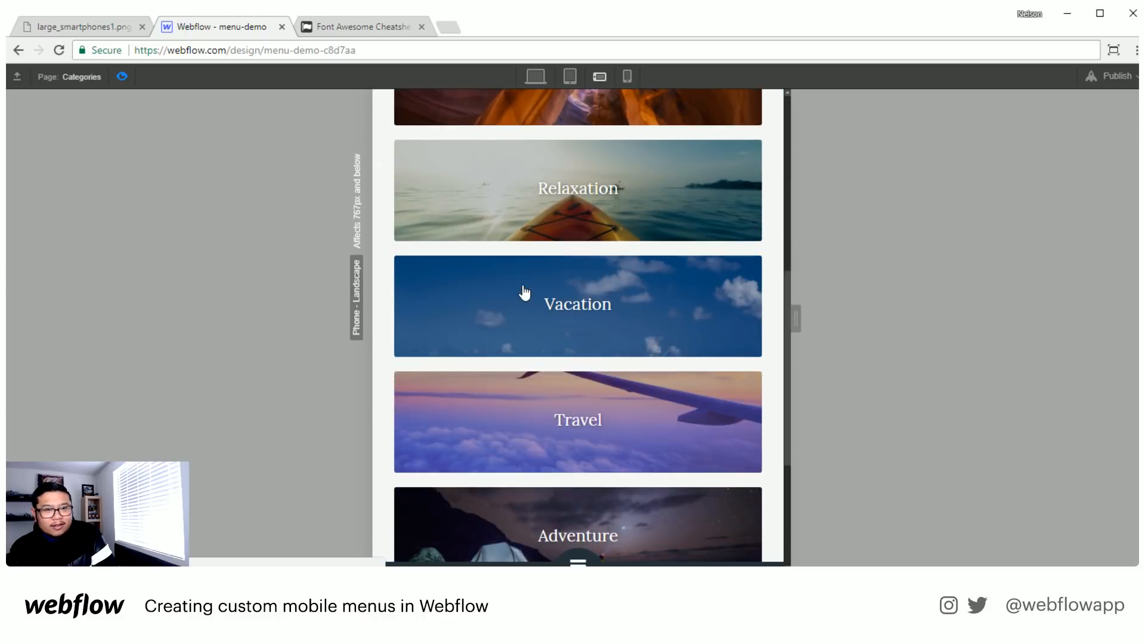
scroll(524, 293, "up", 1)
scroll(523, 293, "up", 4)
scroll(523, 293, "down", 7)
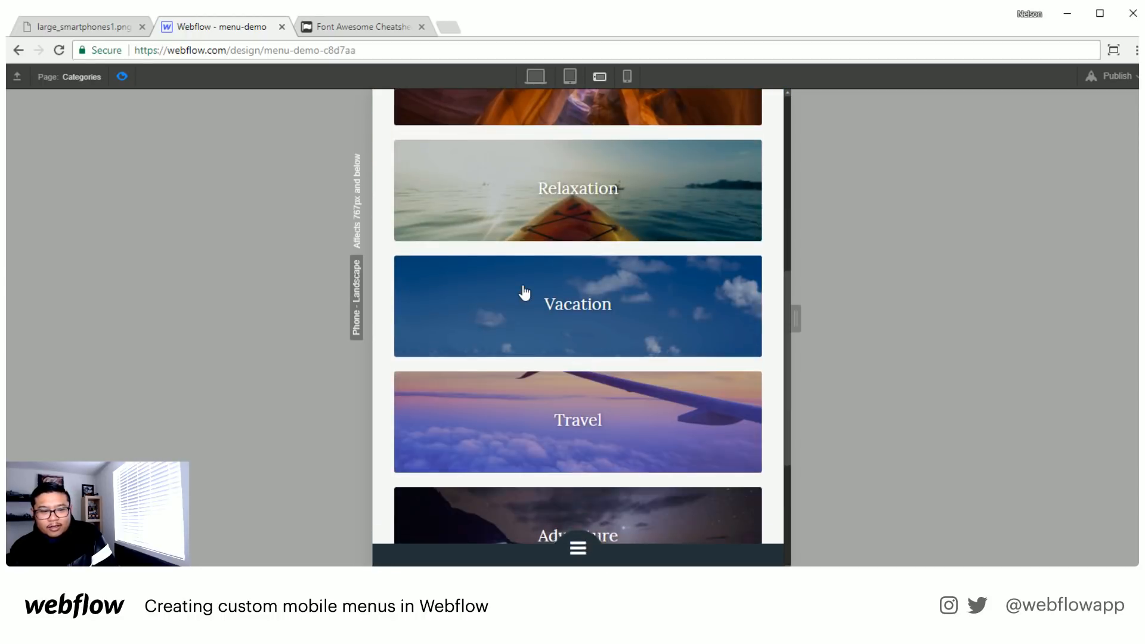
scroll(524, 292, "up", 6)
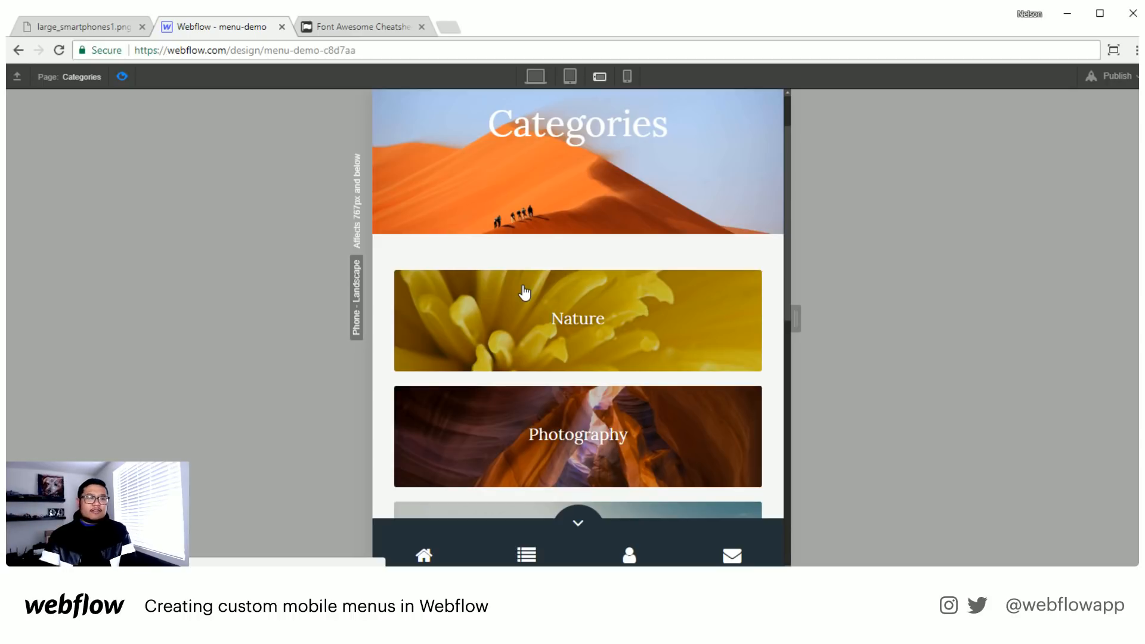
left_click(122, 75)
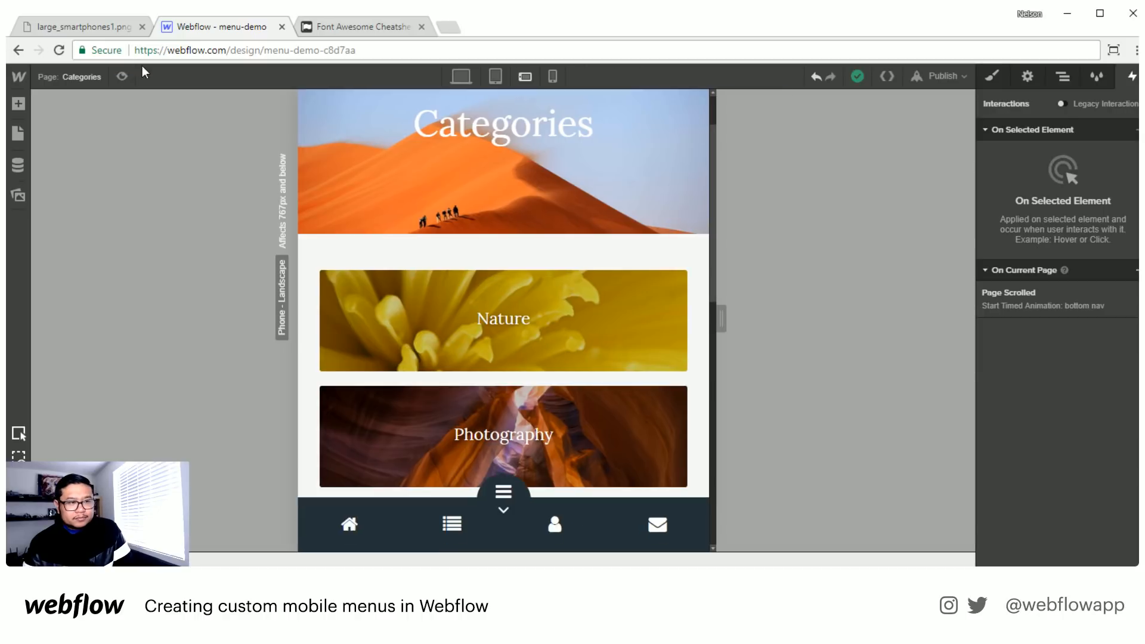
- Open the Page Scrolled trigger's bottom nav animation, review its initial-state size action for the bottom nav and exit animation mode
left_click(1037, 306)
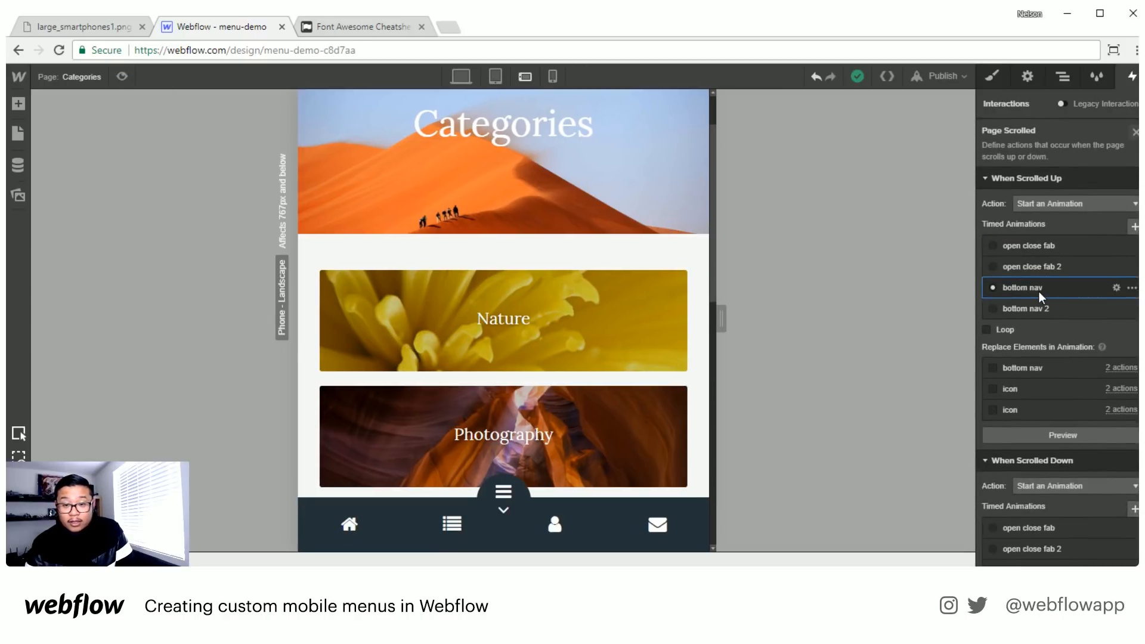
left_click(1041, 295)
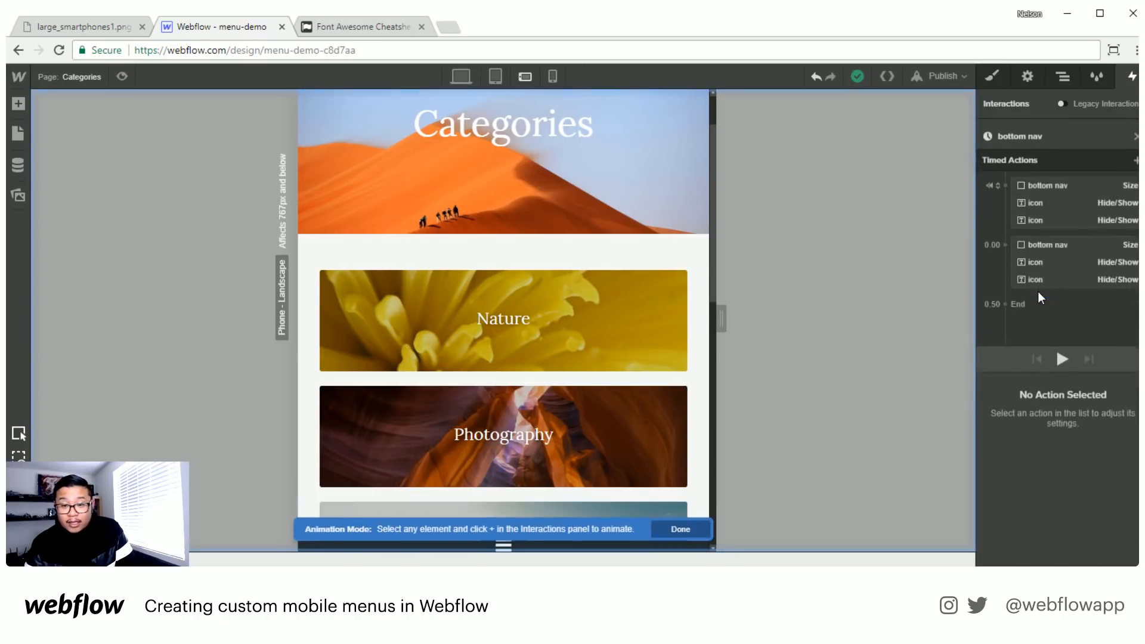
left_click(1087, 185)
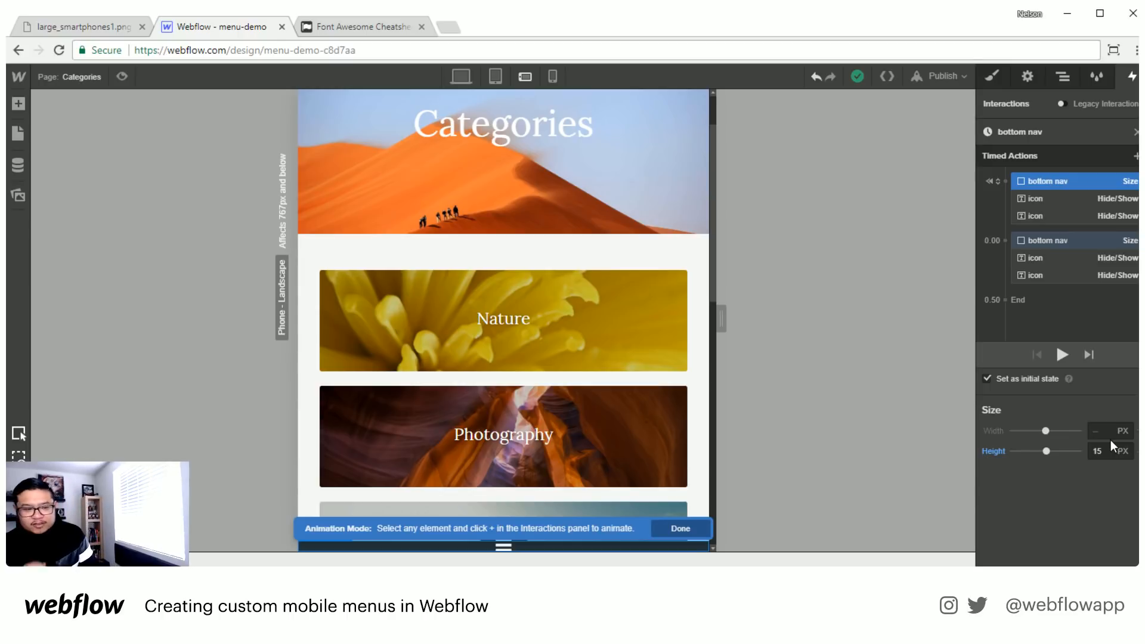
left_click(661, 531)
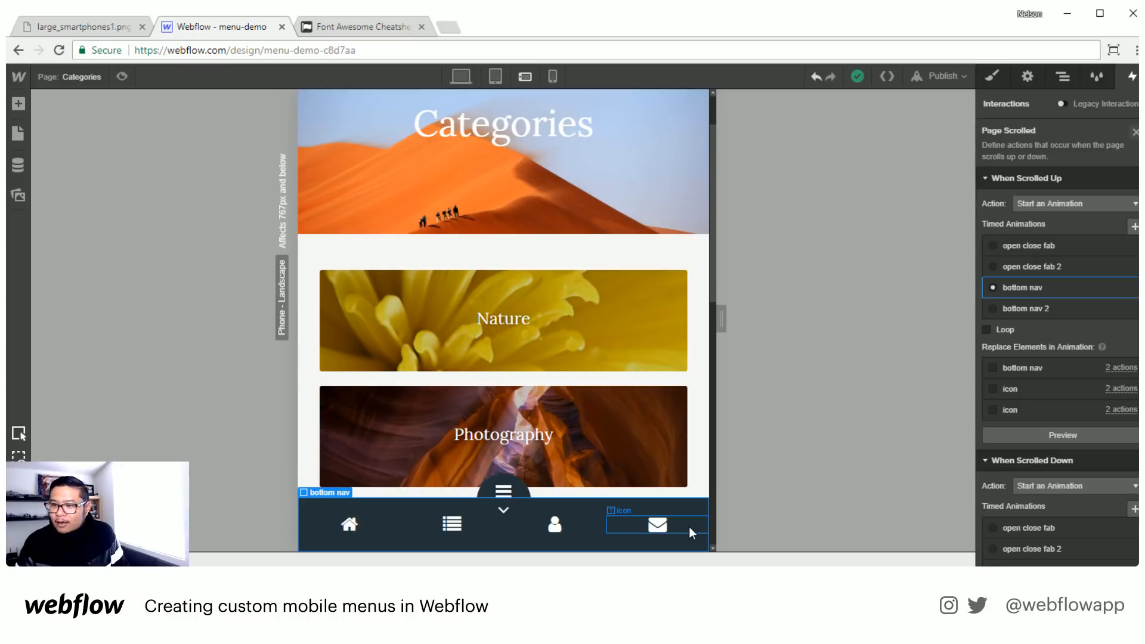
- Switch to the About page and add a div block as the first element inside the body
left_click(1062, 76)
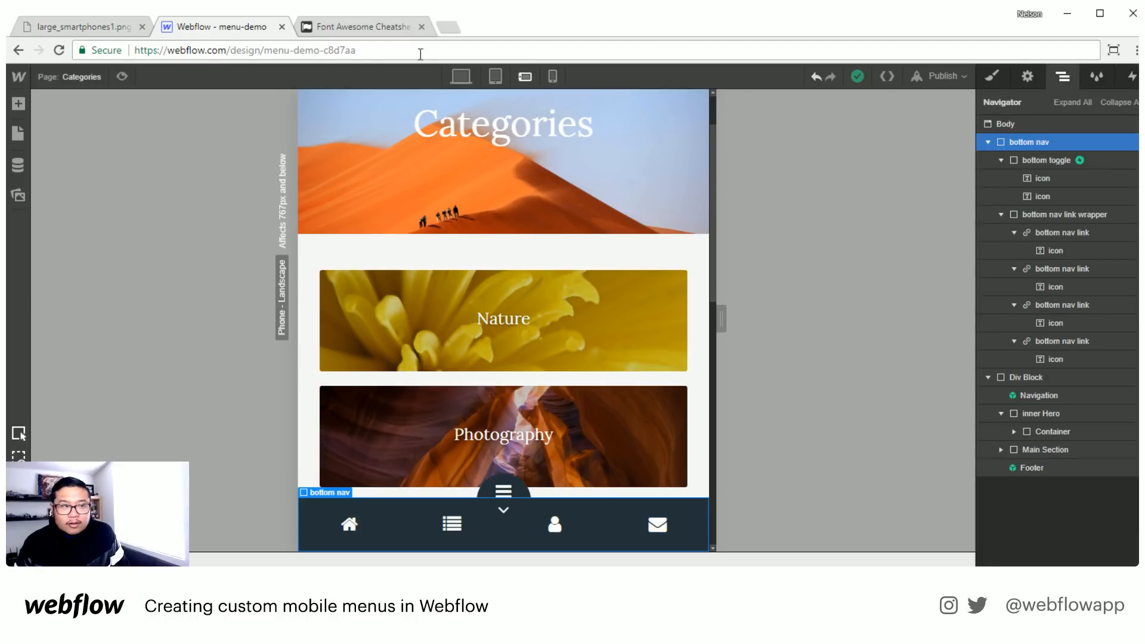
left_click(84, 74)
left_click(85, 206)
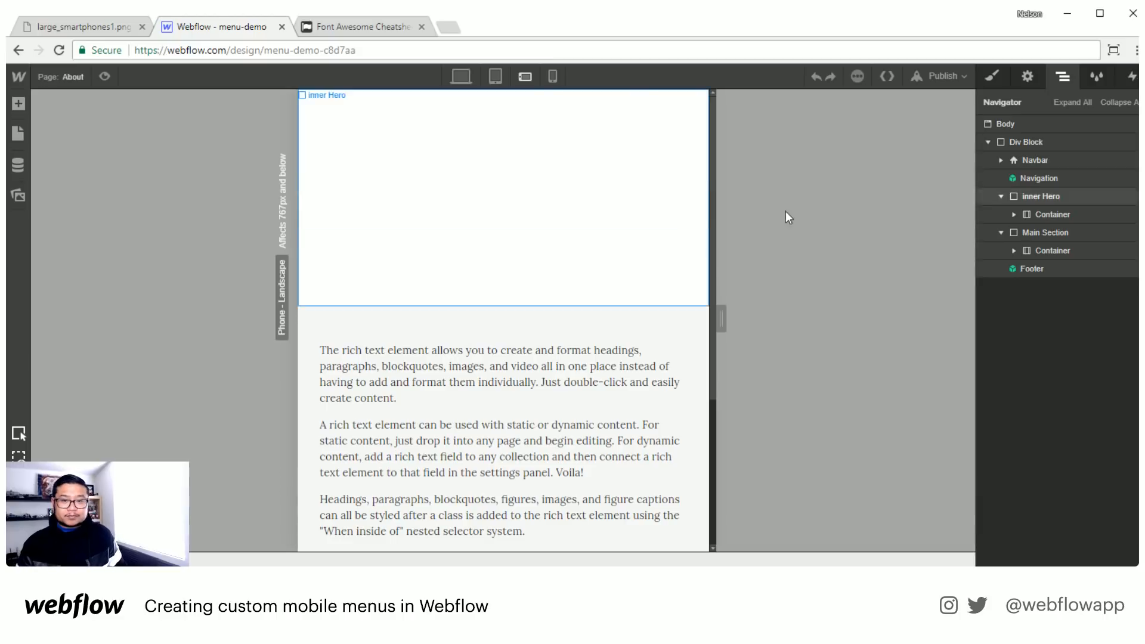
key("a")
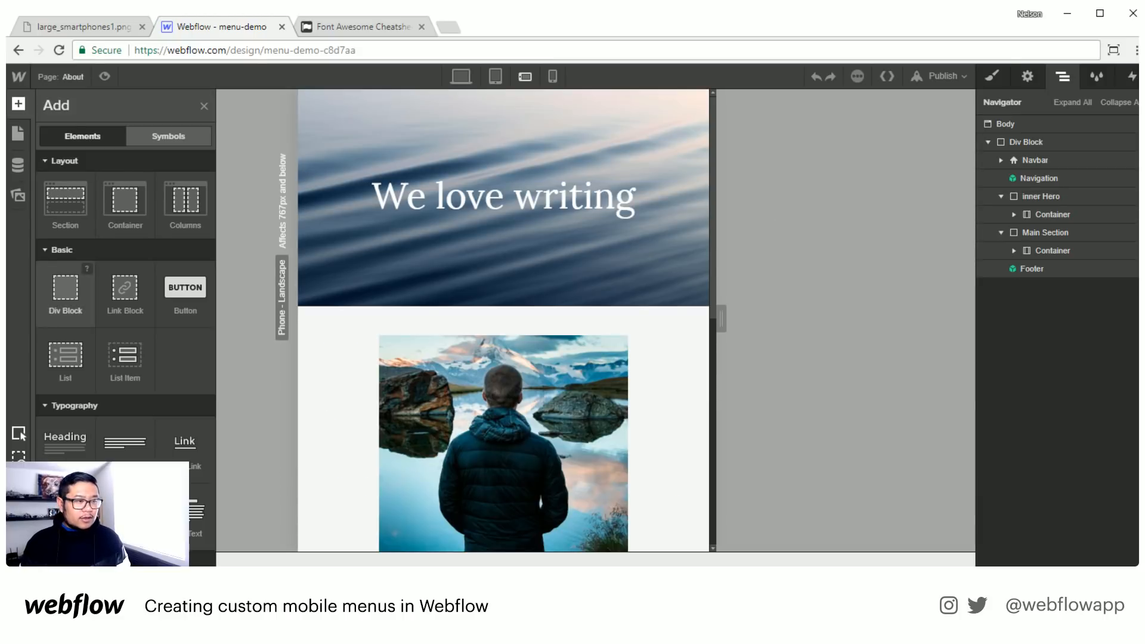
left_click_drag(66, 289, 1062, 143)
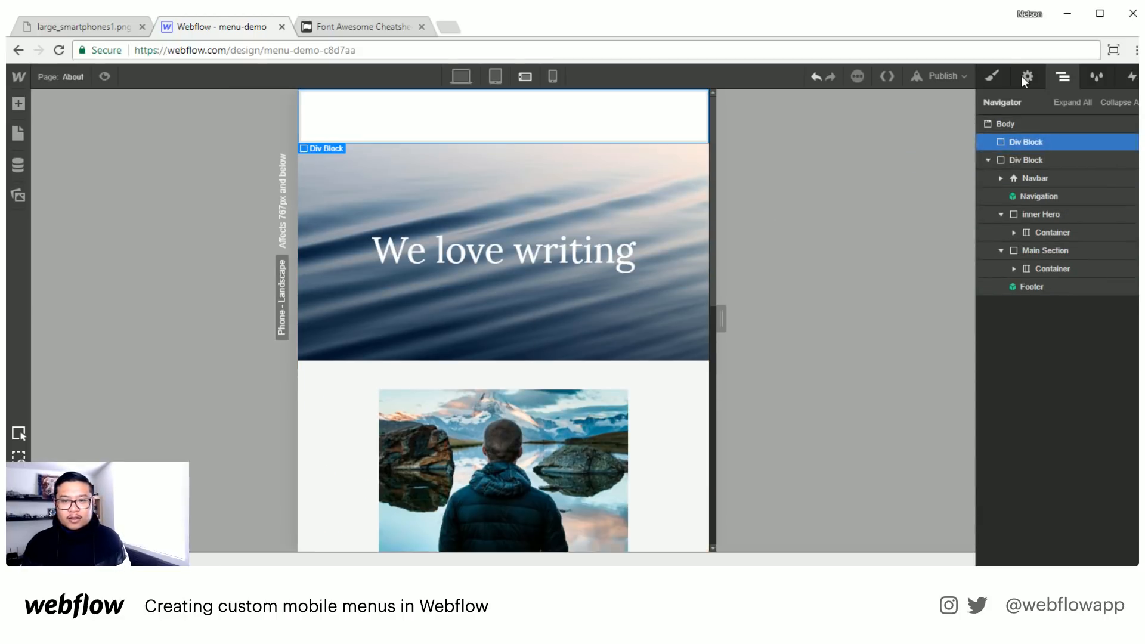
- Give the new div block the class "basic bottom nav"
left_click(993, 77)
left_click(1037, 137)
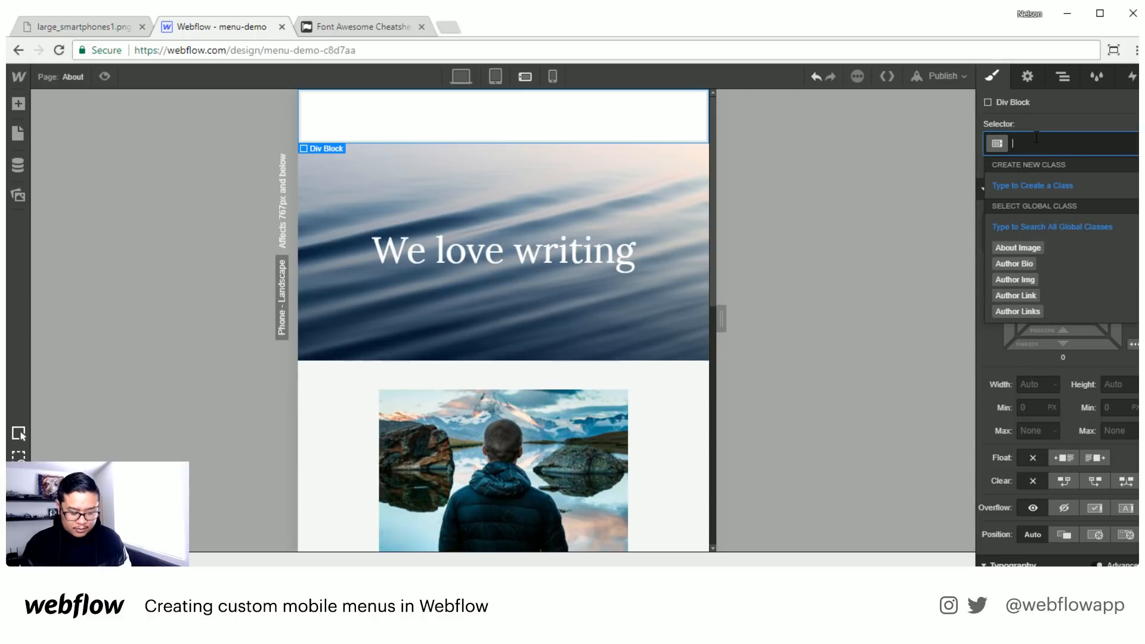
type("basi")
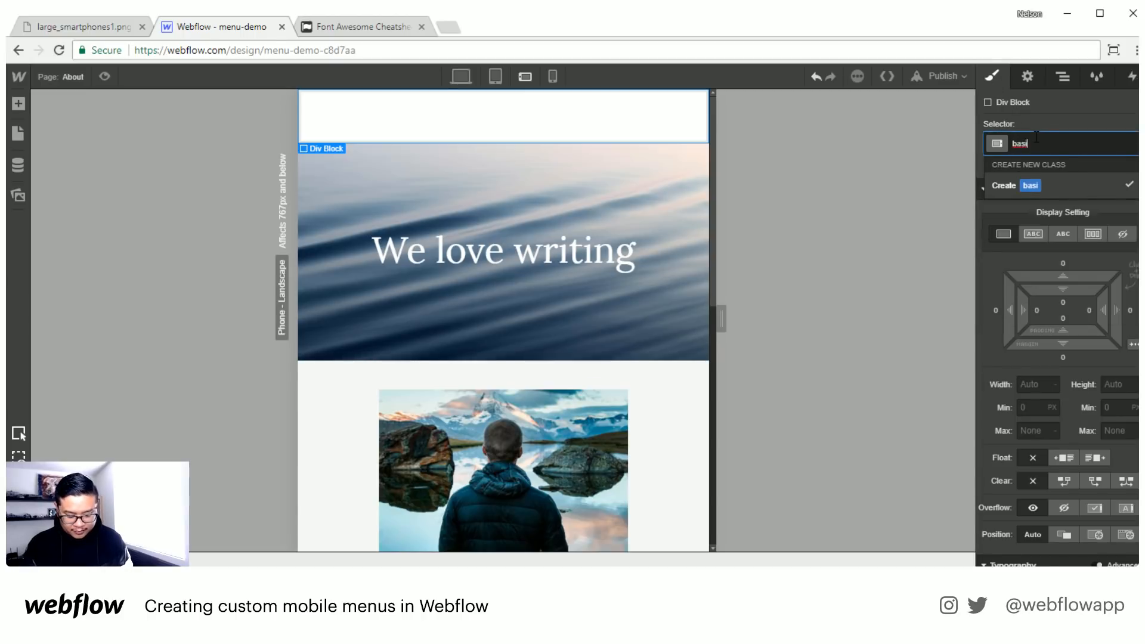
type("c bottom")
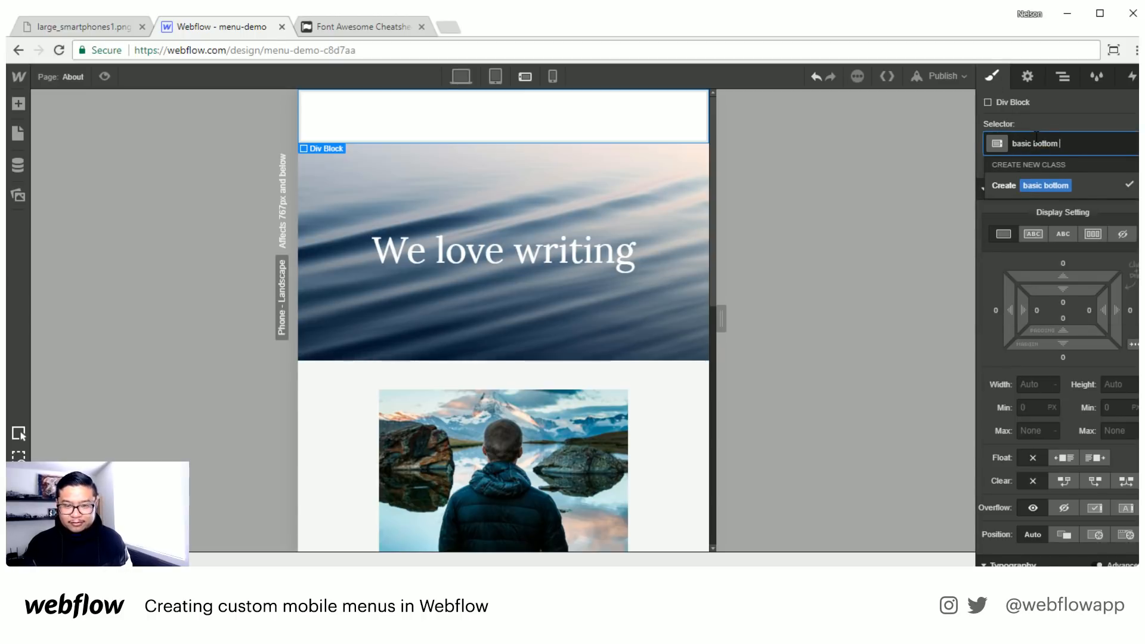
type(" nav")
key("Return")
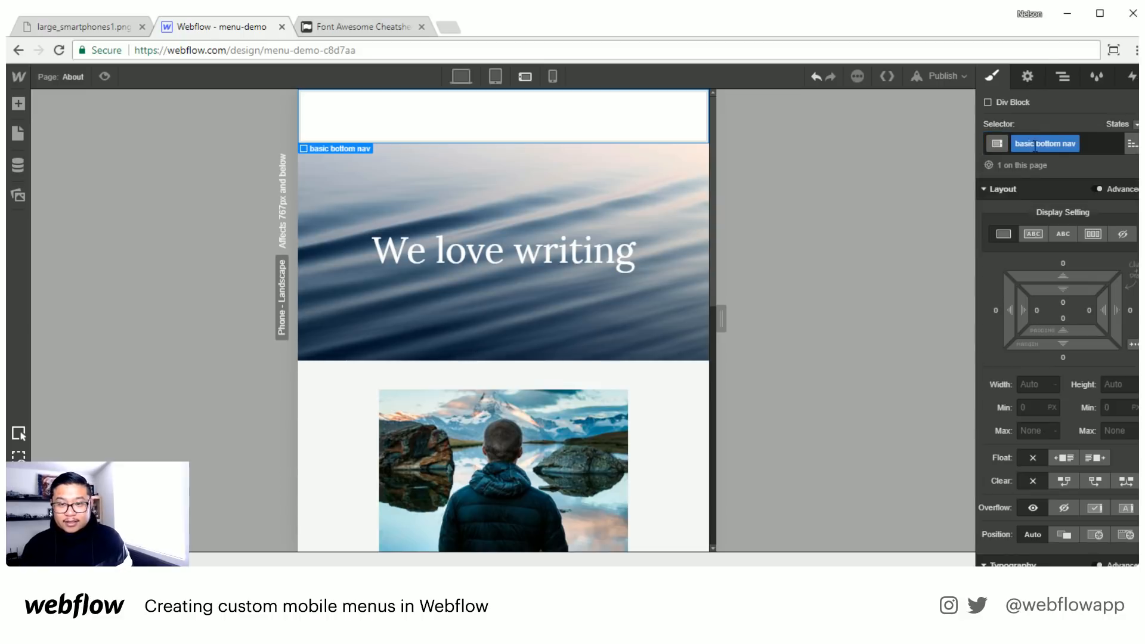
- Fix the basic bottom nav across the bottom of the page and set its z-index to 9000
left_click(1126, 535)
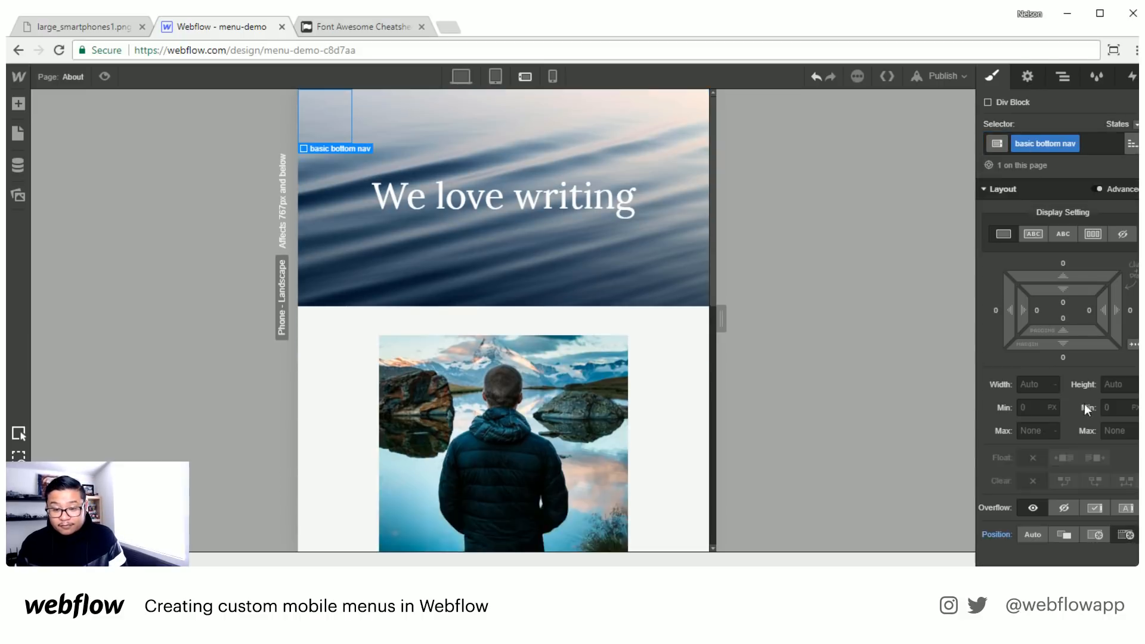
scroll(1089, 402, "down", 1)
scroll(1088, 403, "down", 3)
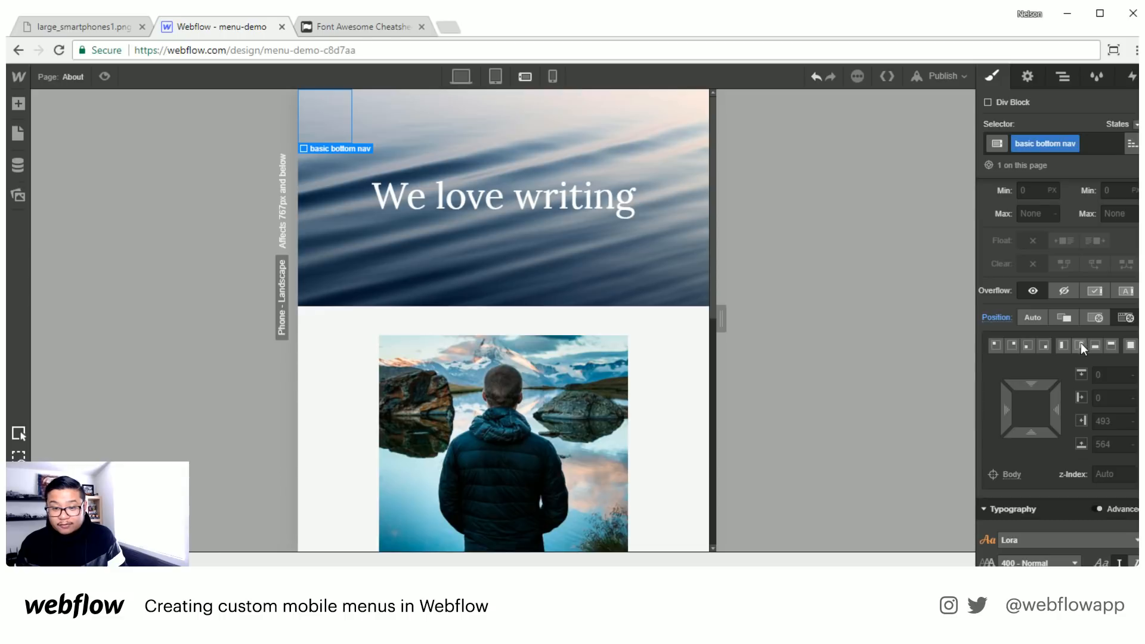
left_click(1106, 475)
type("90")
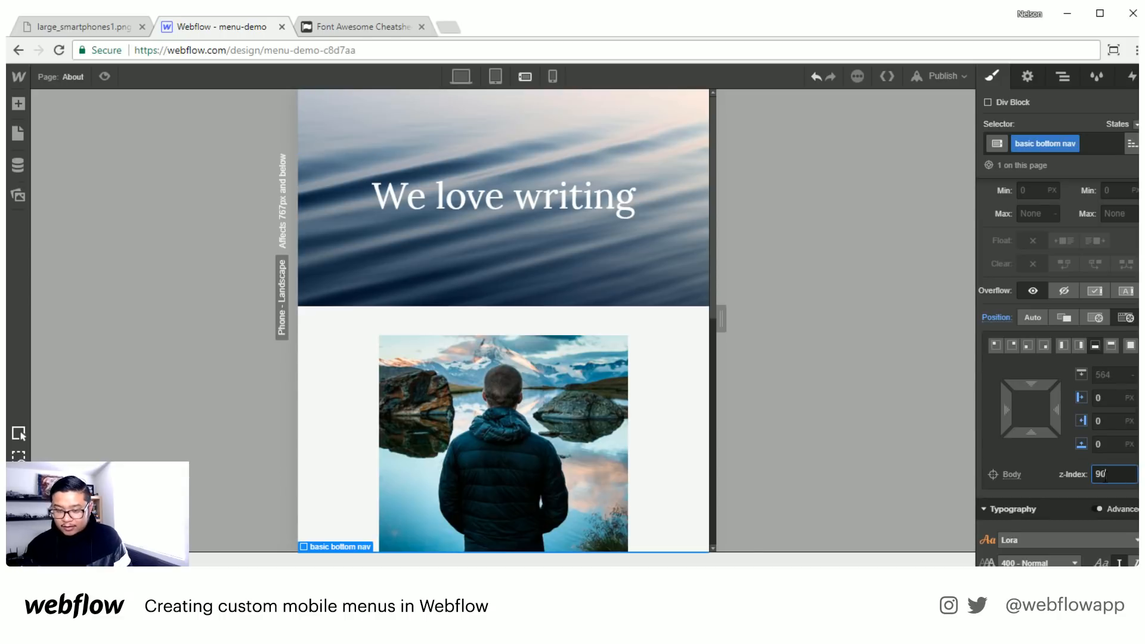
type("00")
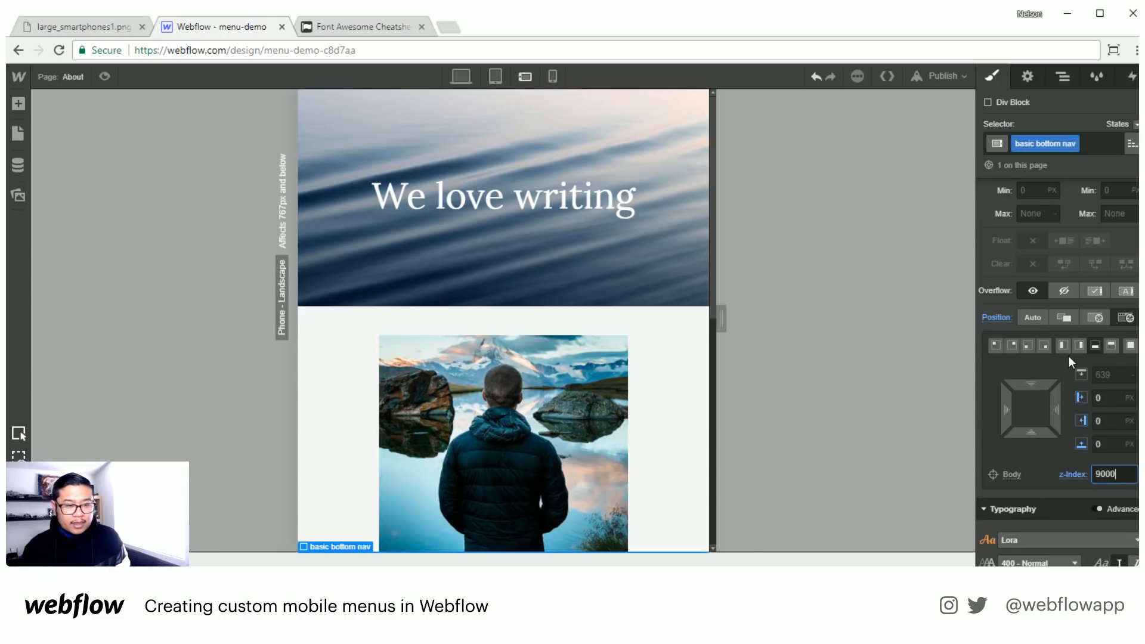
- Set the basic bottom nav's display to flex and add a link block inside it, leaving the link URL empty
scroll(1071, 328, "up", 4)
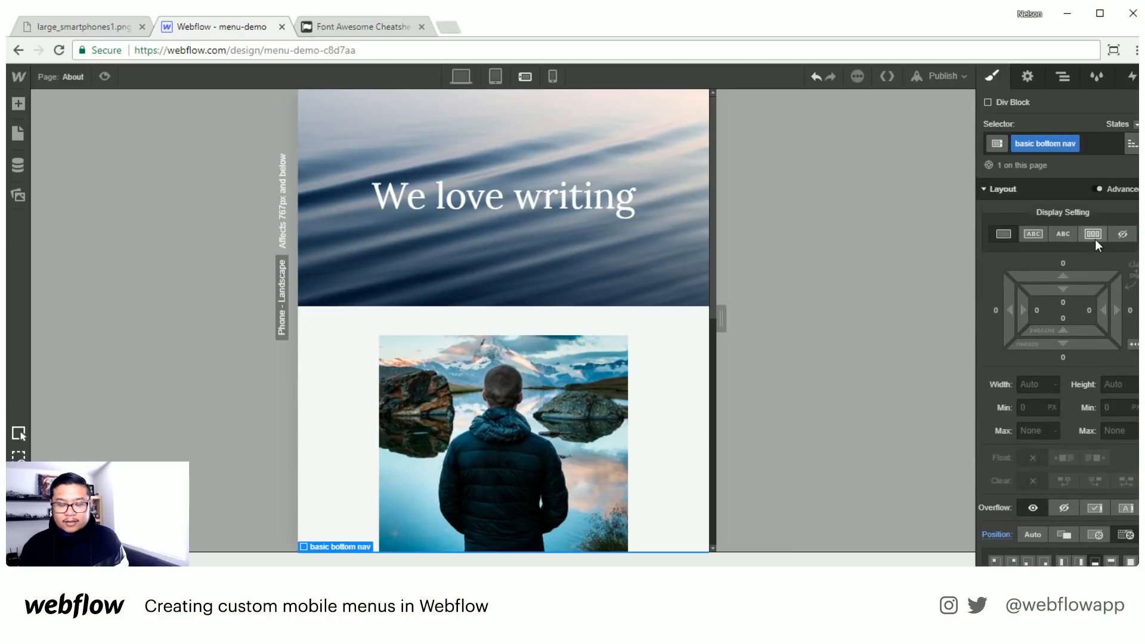
left_click(1093, 233)
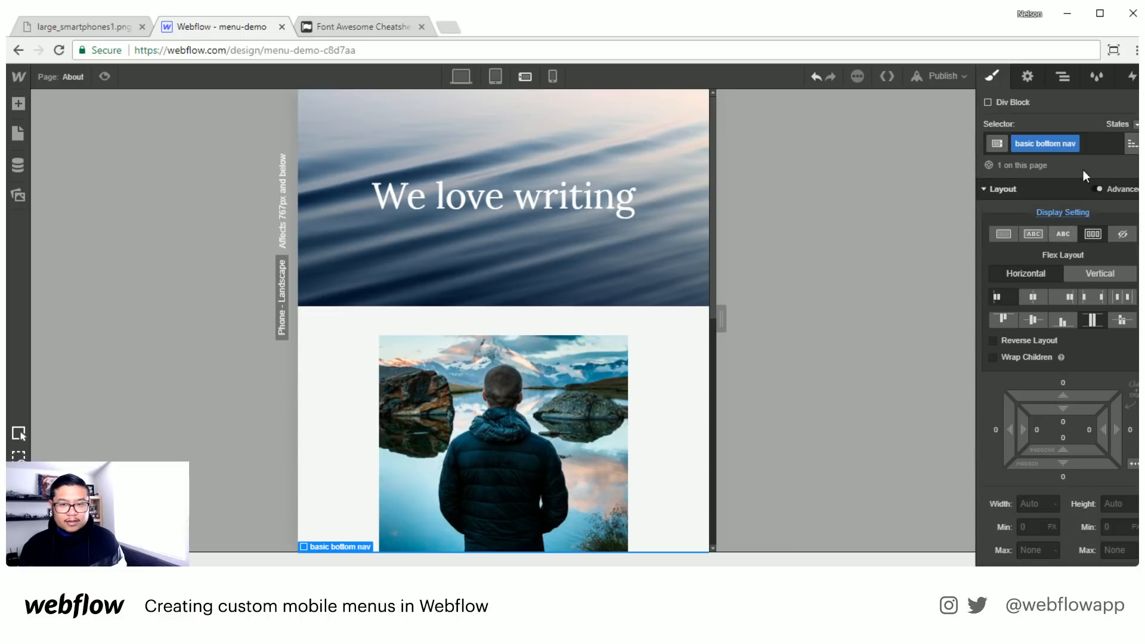
left_click(1061, 76)
key("a")
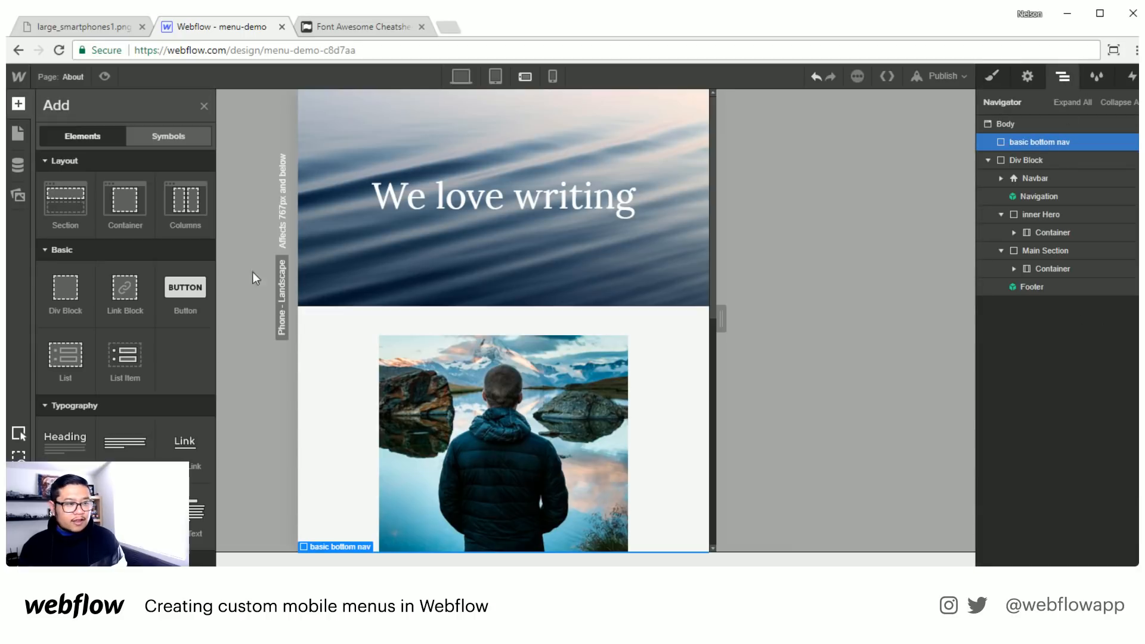
left_click(125, 289)
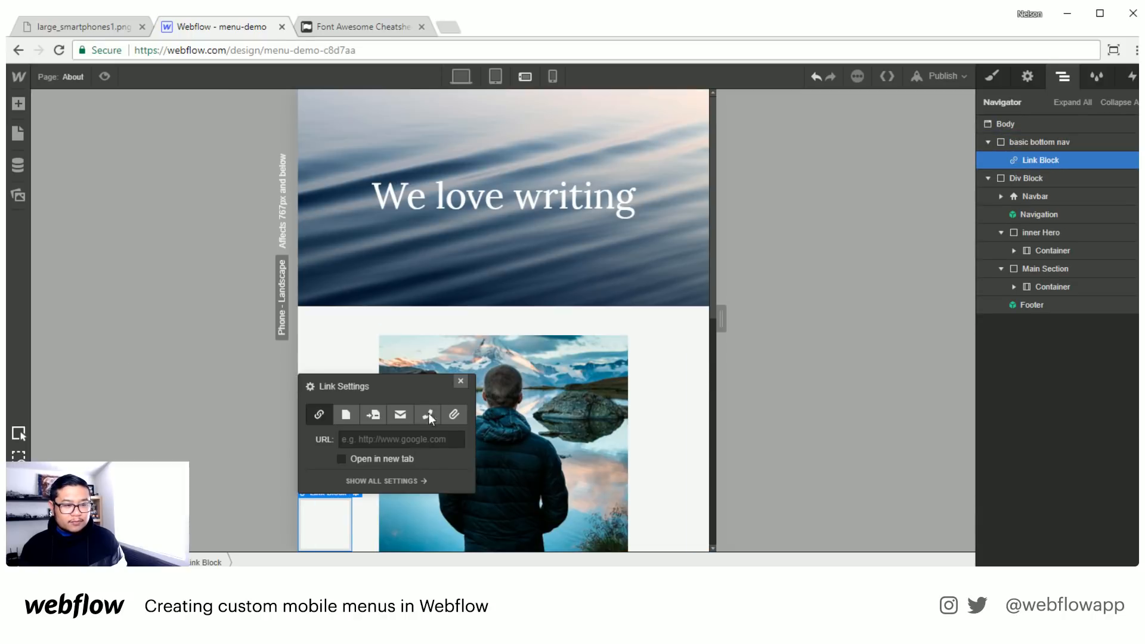
left_click(459, 382)
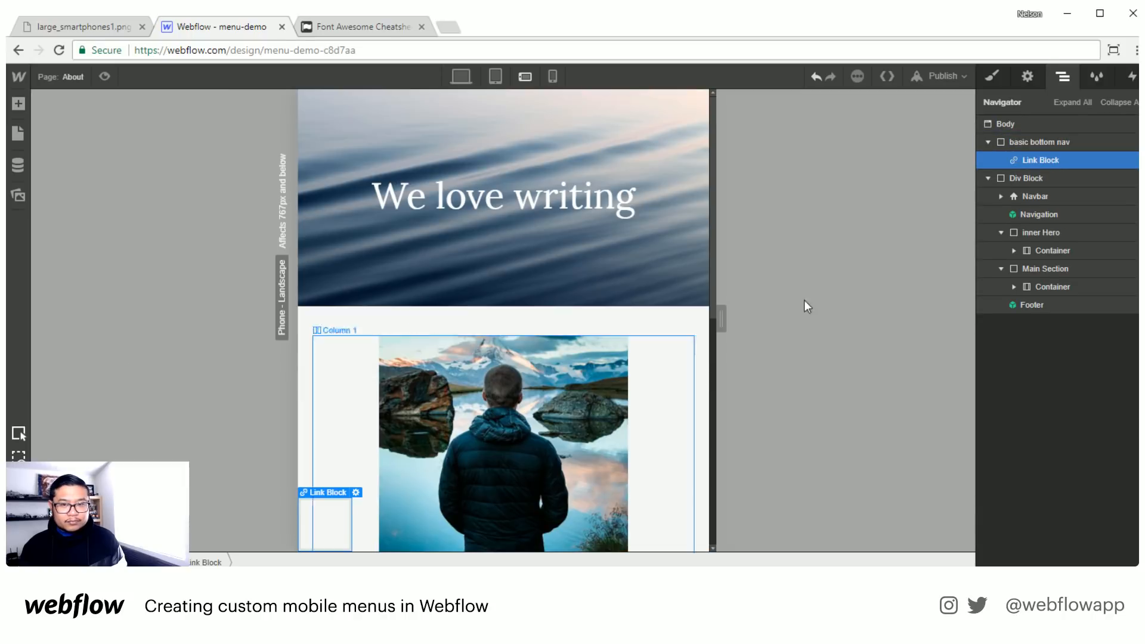
- Give the basic bottom nav a dark slate background colour from the saved swatches
left_click(1040, 144)
left_click(992, 83)
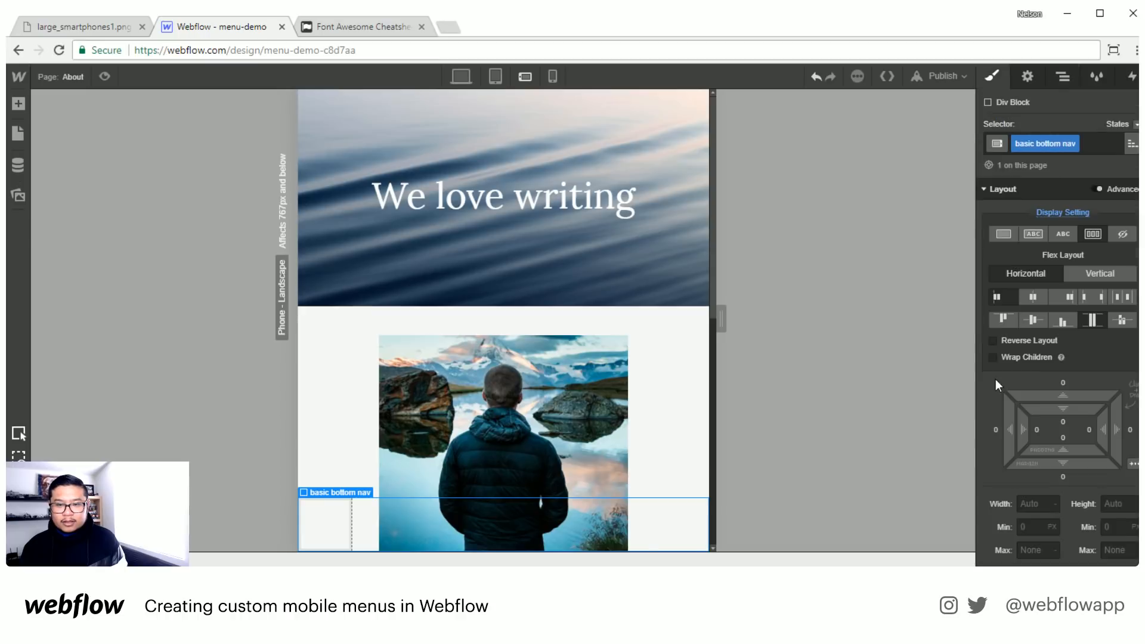
scroll(1051, 420, "down", 5)
scroll(1058, 435, "down", 3)
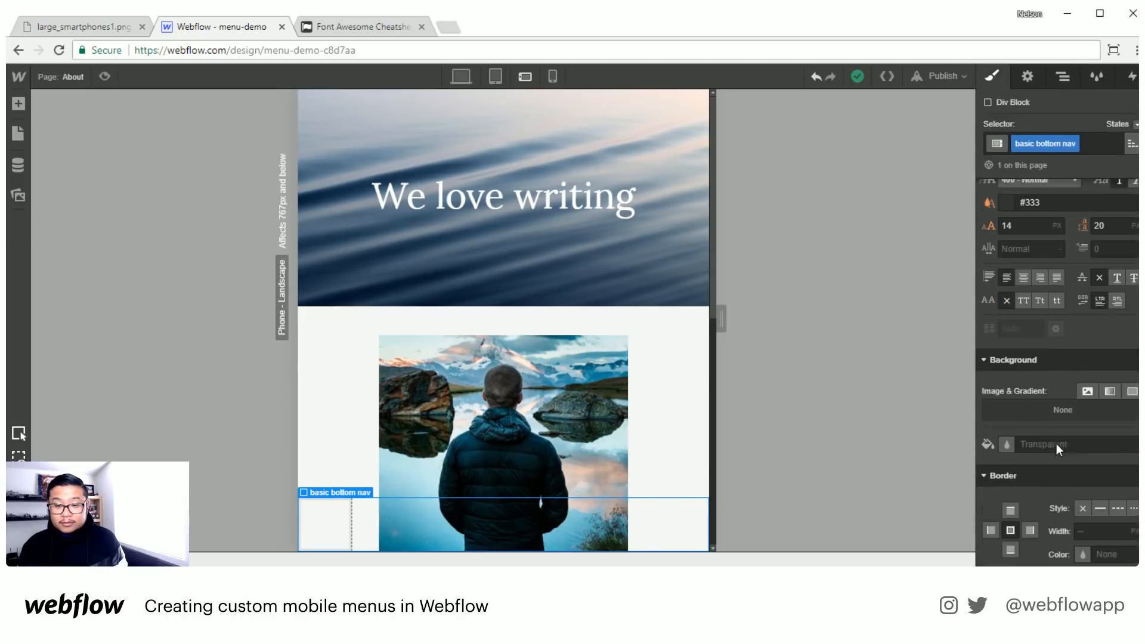
left_click(1000, 442)
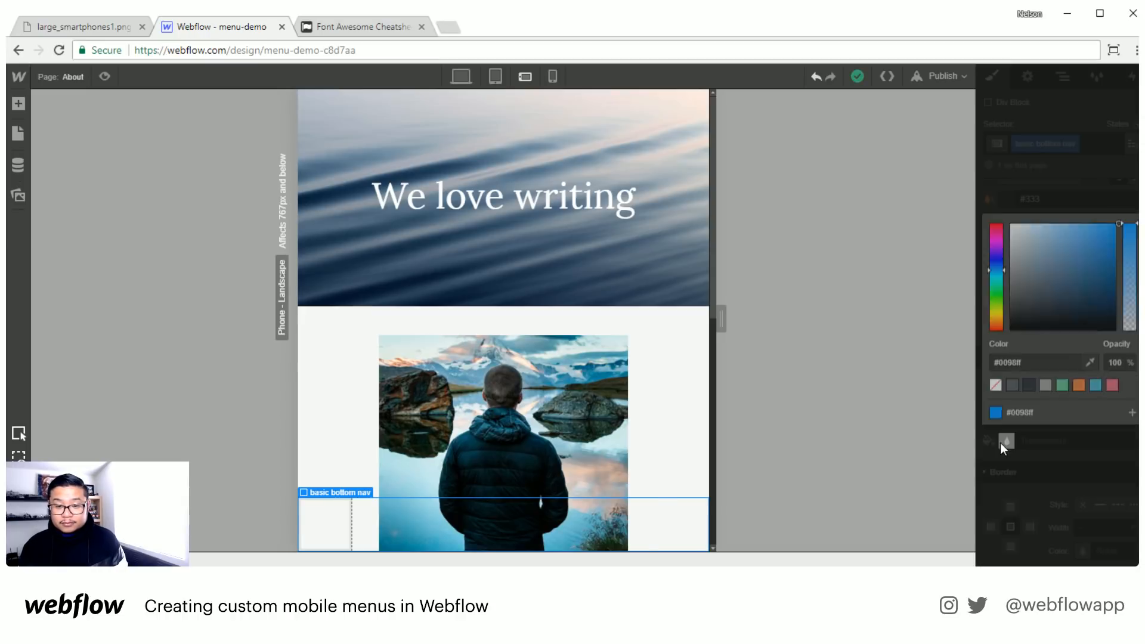
left_click(1028, 387)
left_click(1058, 180)
- Give the link block inside the basic bottom nav the class "basic bottom nav link"
left_click(1067, 76)
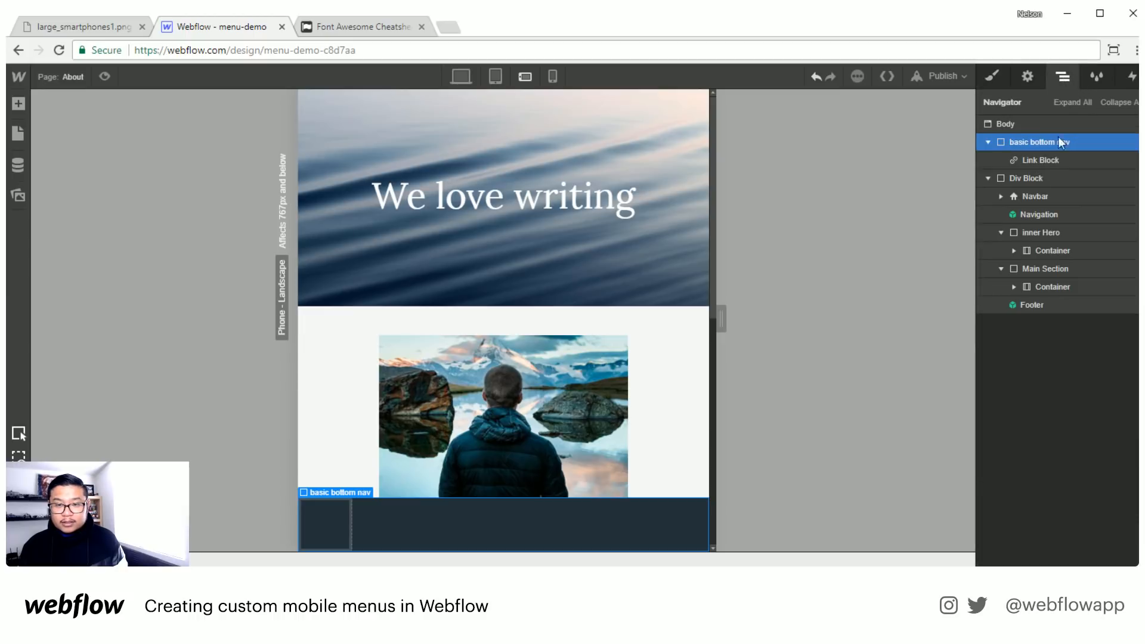
left_click(1051, 159)
key("s")
left_click(1043, 141)
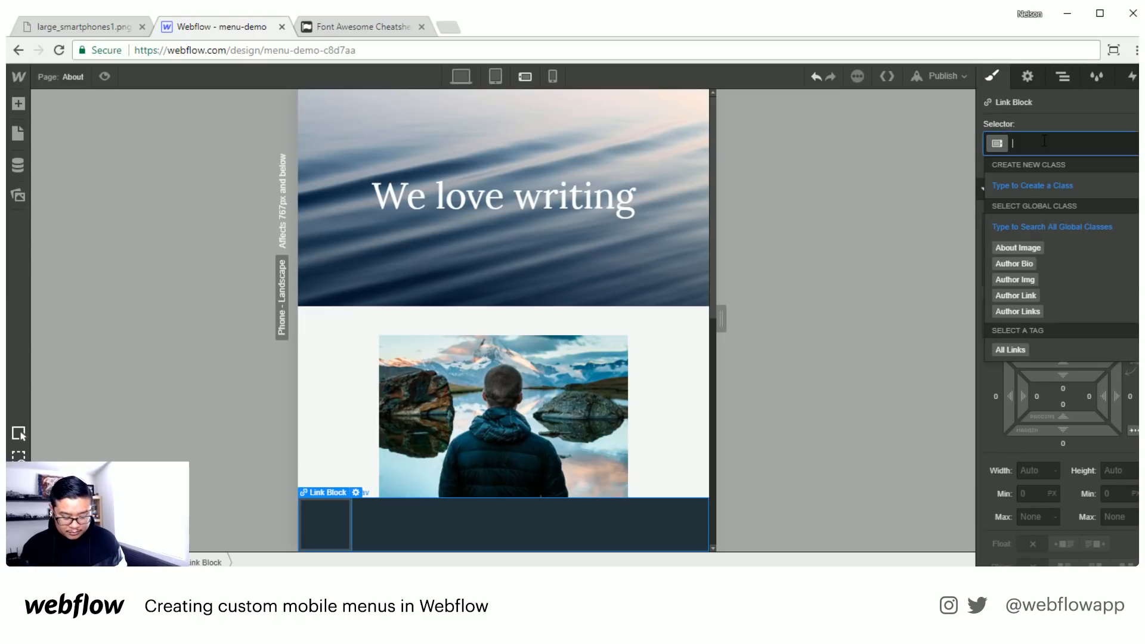
type("basic bo")
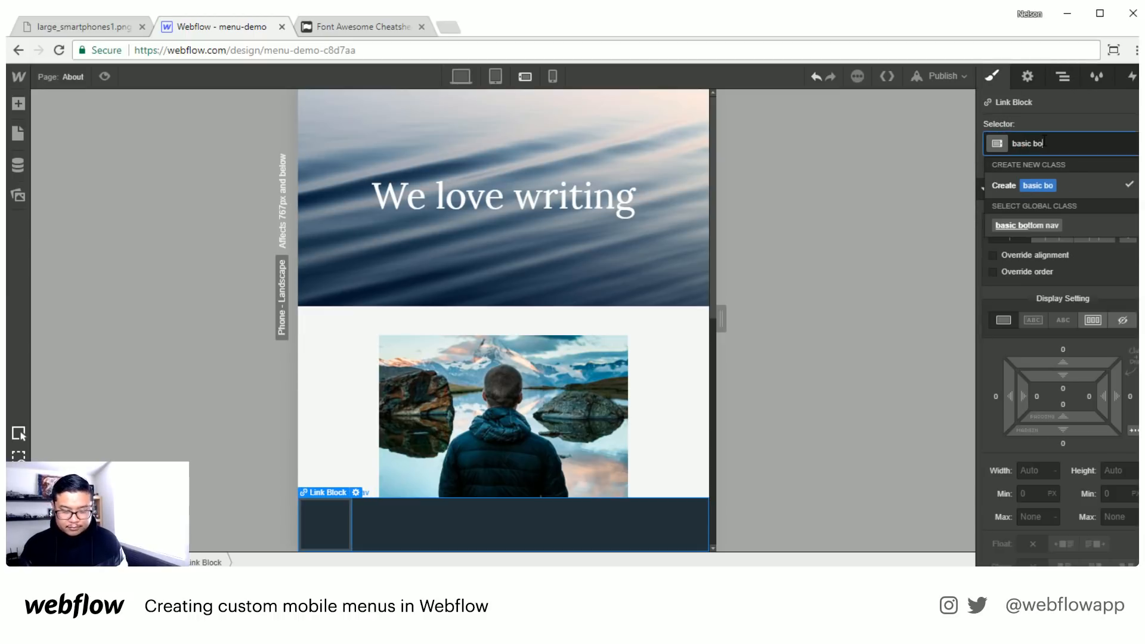
type("ttom nav link")
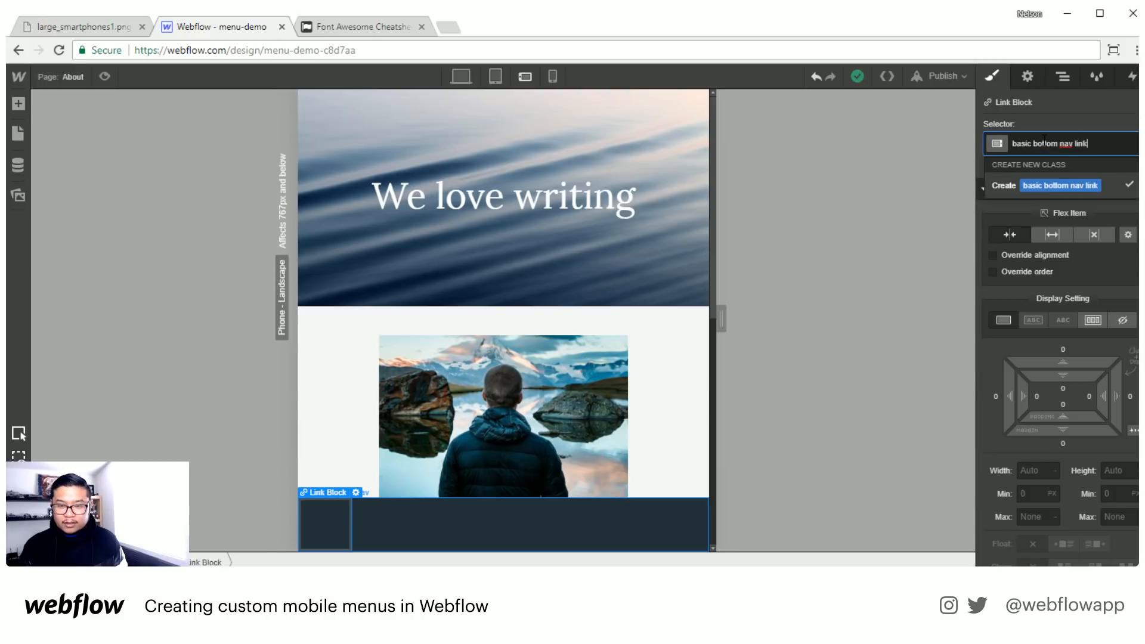
key("Return")
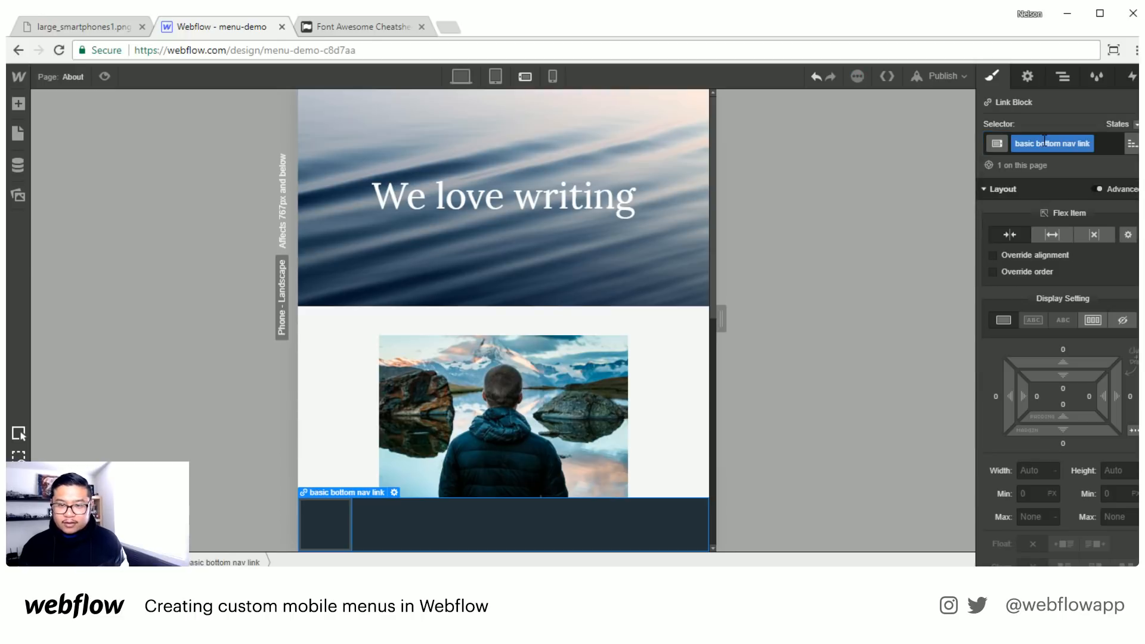
- Make the basic bottom nav link expand to fill the available flex space and centre its text
left_click(1052, 235)
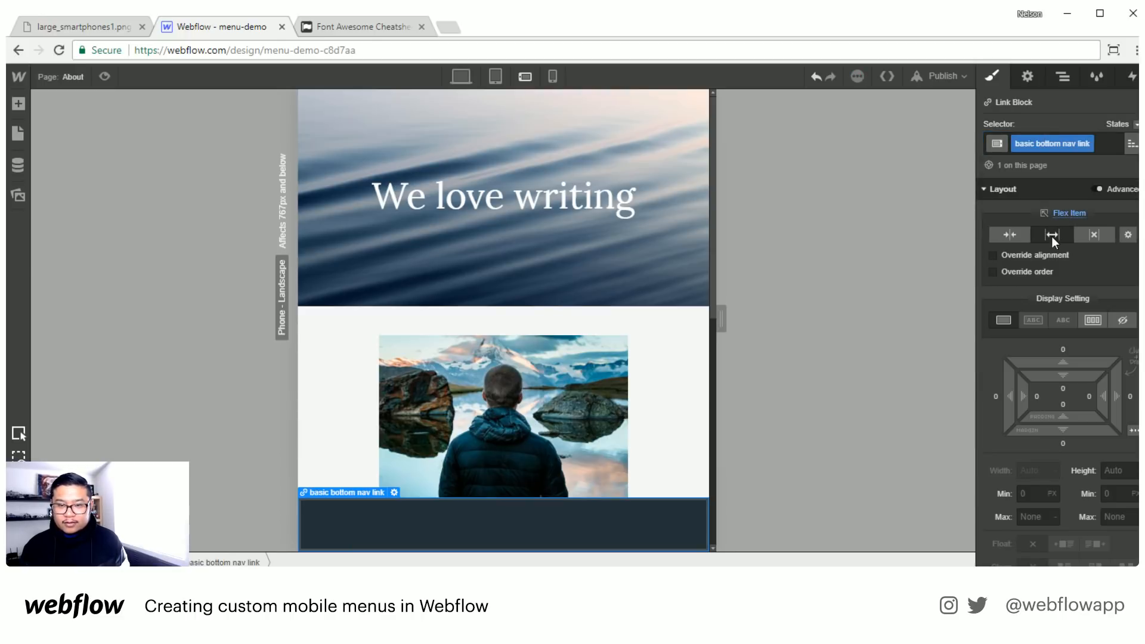
scroll(1035, 510, "down", 5)
left_click(1033, 510)
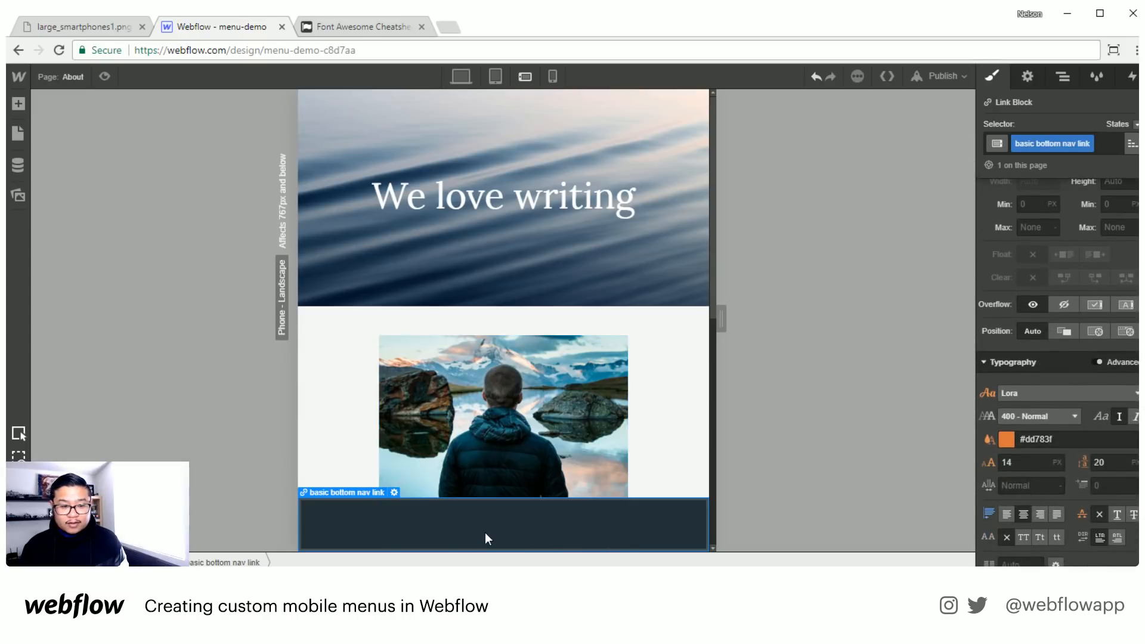
- Add a text block inside the basic bottom nav link and apply the existing "icon" class to it
key("a")
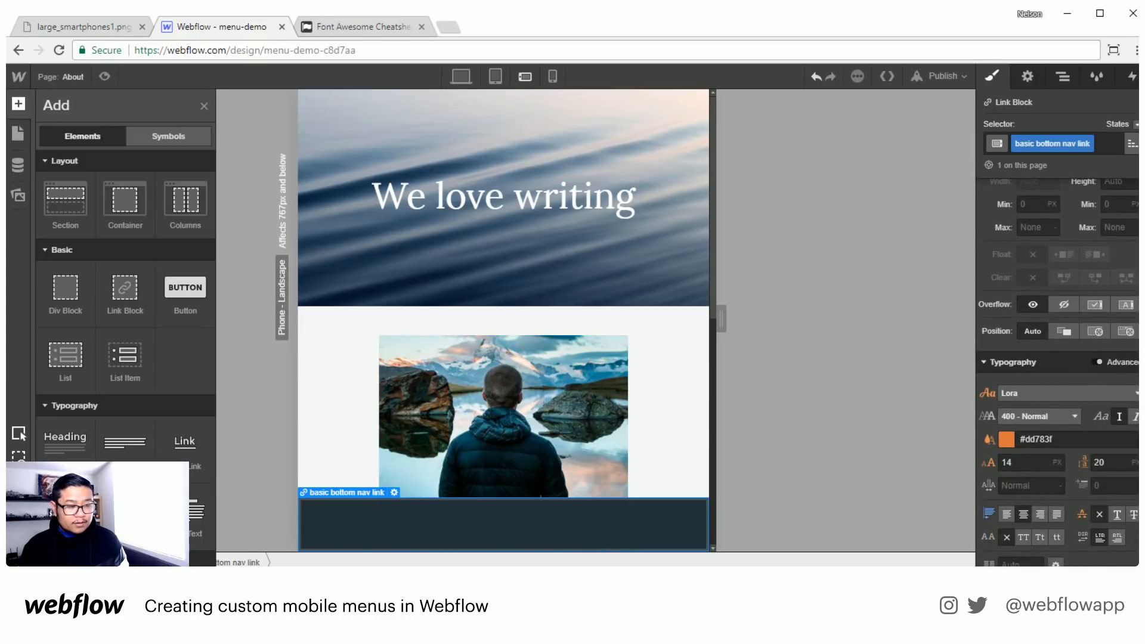
left_click_drag(190, 512, 388, 527)
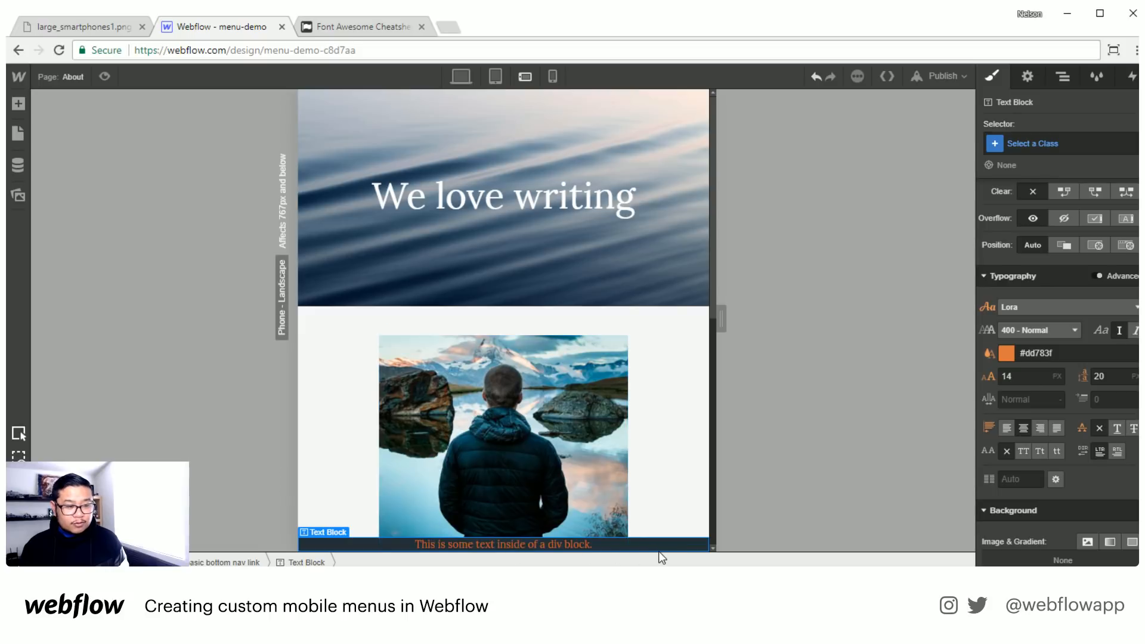
left_click(1034, 141)
type("icon")
key("Return")
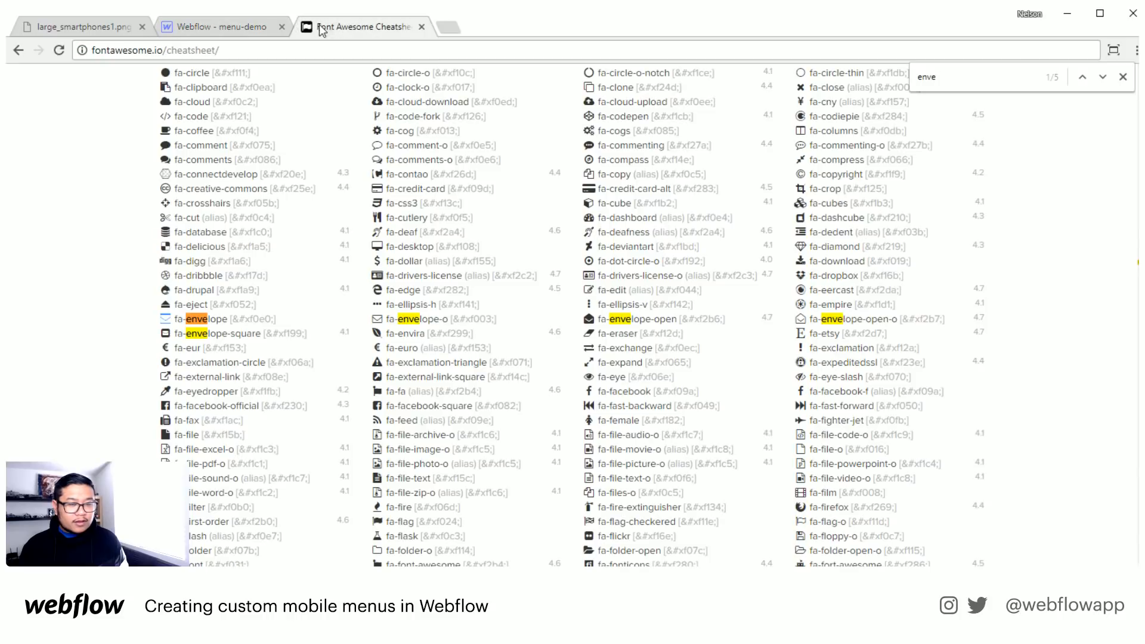
- Find the fa-home glyph in the Font Awesome cheatsheet and replace the icon text block's placeholder text in Webflow with it
key("ctrl+Tab")
double_click(979, 79)
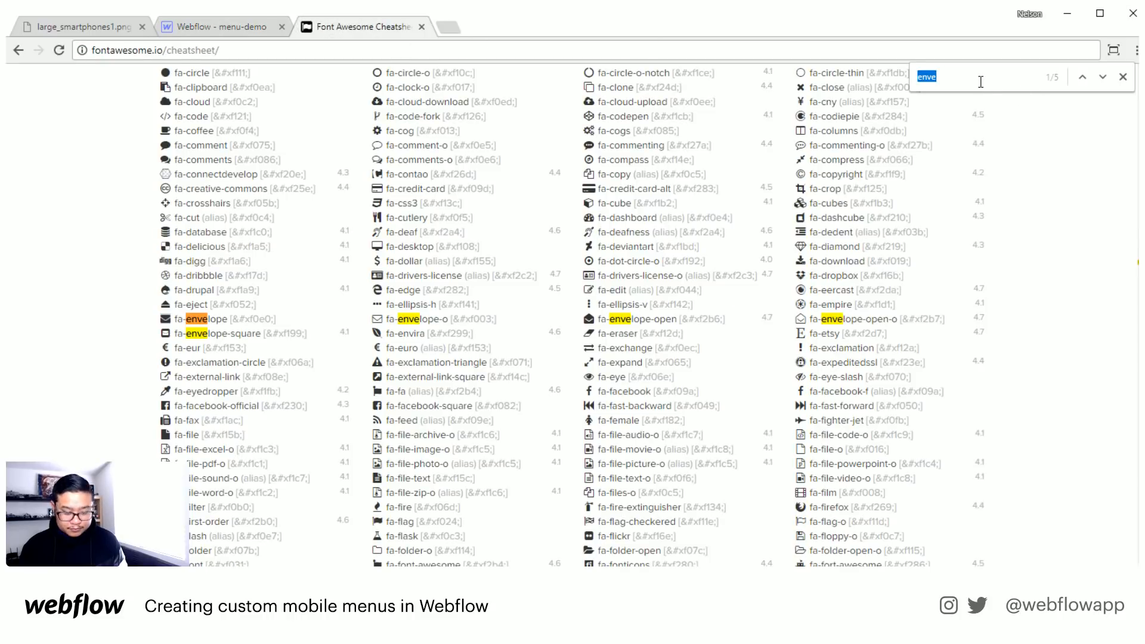
type("home")
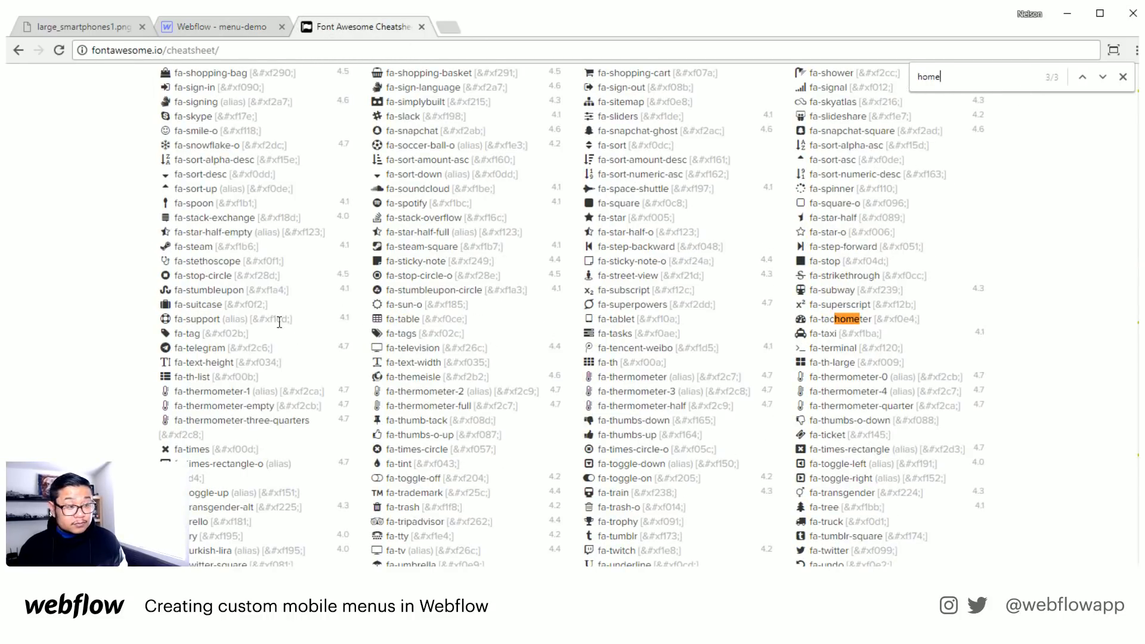
key("Return")
key("Return")
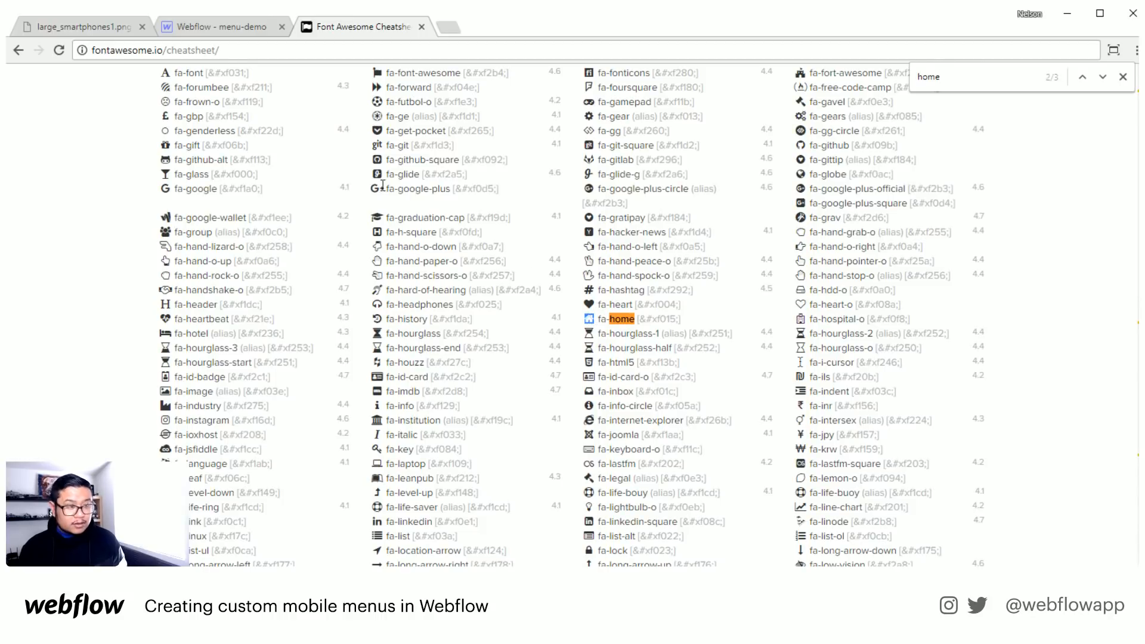
left_click(93, 27)
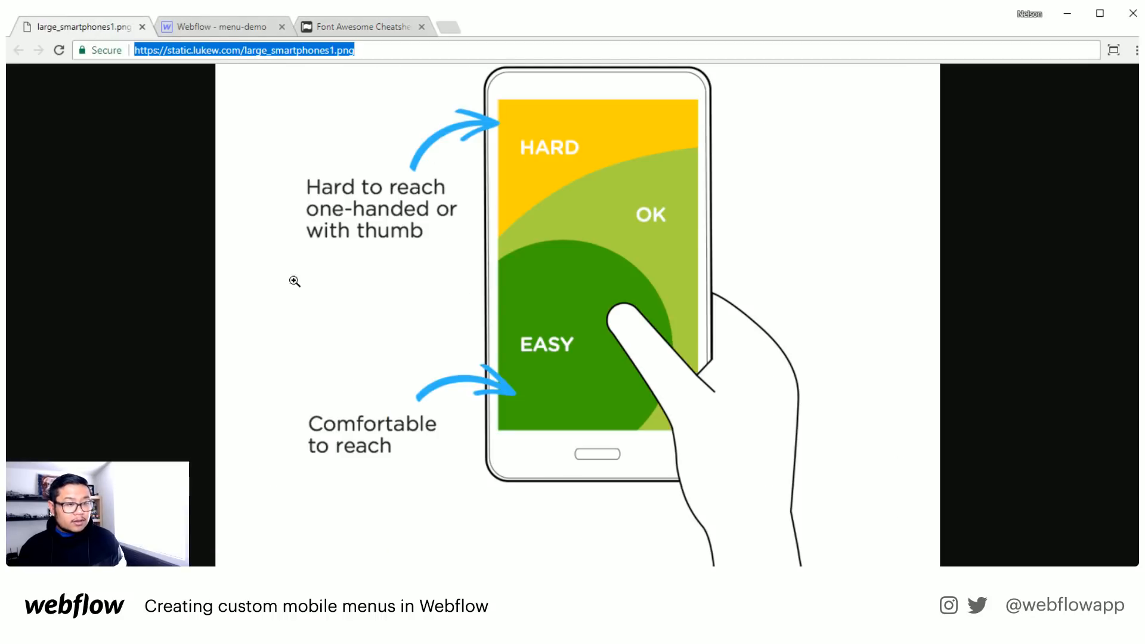
left_click(223, 27)
double_click(478, 543)
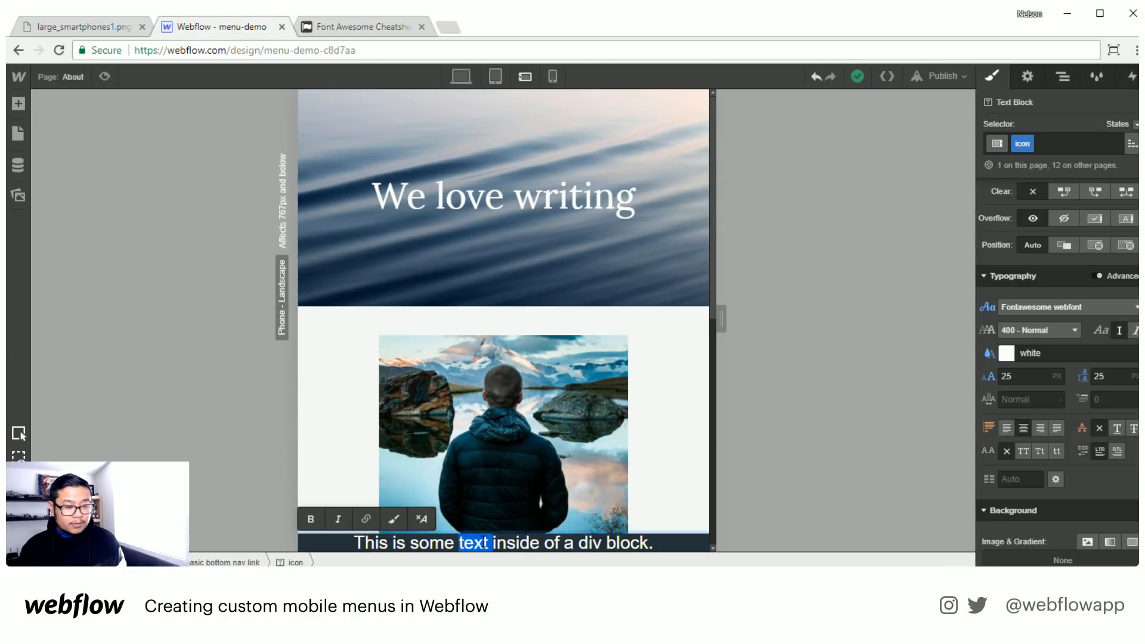
key("ctrl+a")
key("ctrl+v")
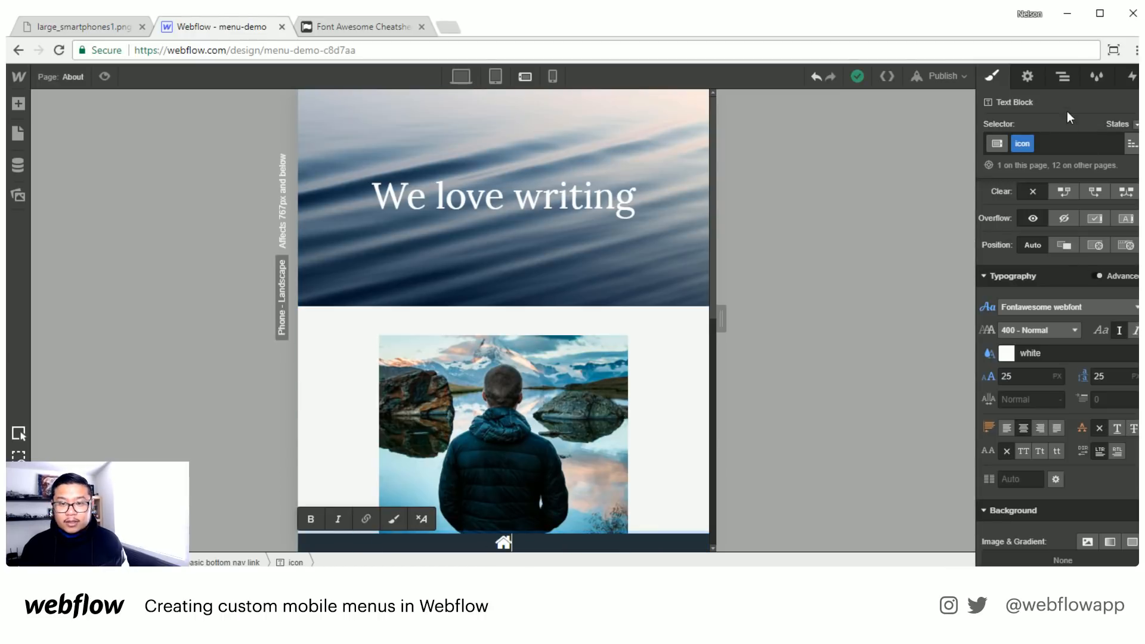
- Set the basic bottom nav link's top and bottom padding to 15 px
left_click(1063, 76)
left_click(1059, 160)
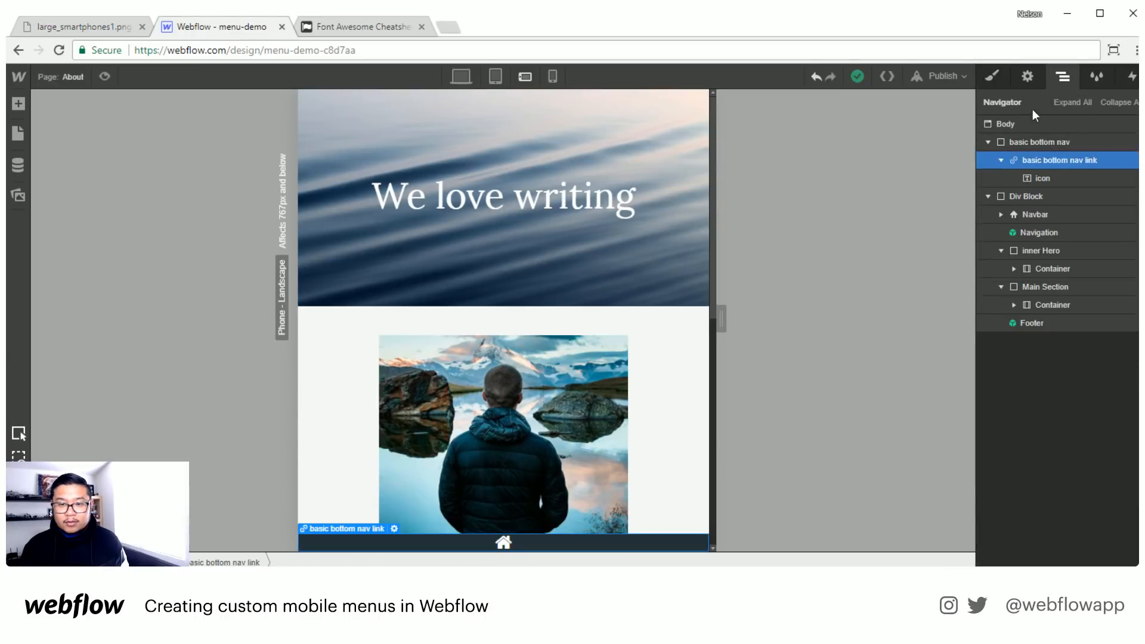
left_click(991, 77)
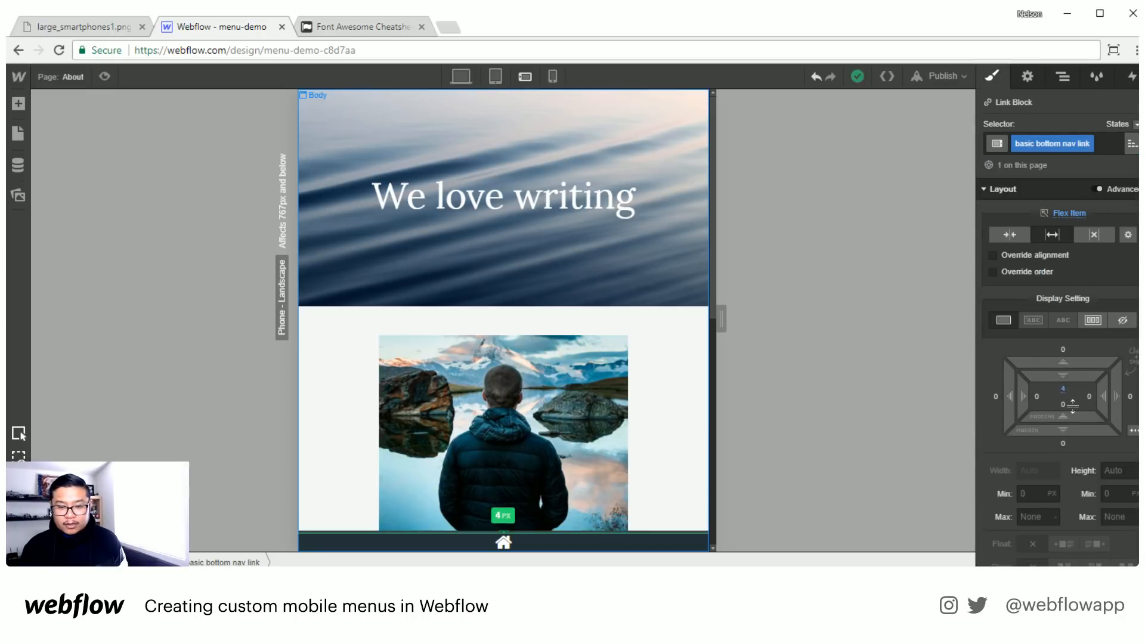
mouse_move(1073, 406)
left_mouse_down()
mouse_move(1073, 430)
mouse_move(1080, 409)
left_mouse_up()
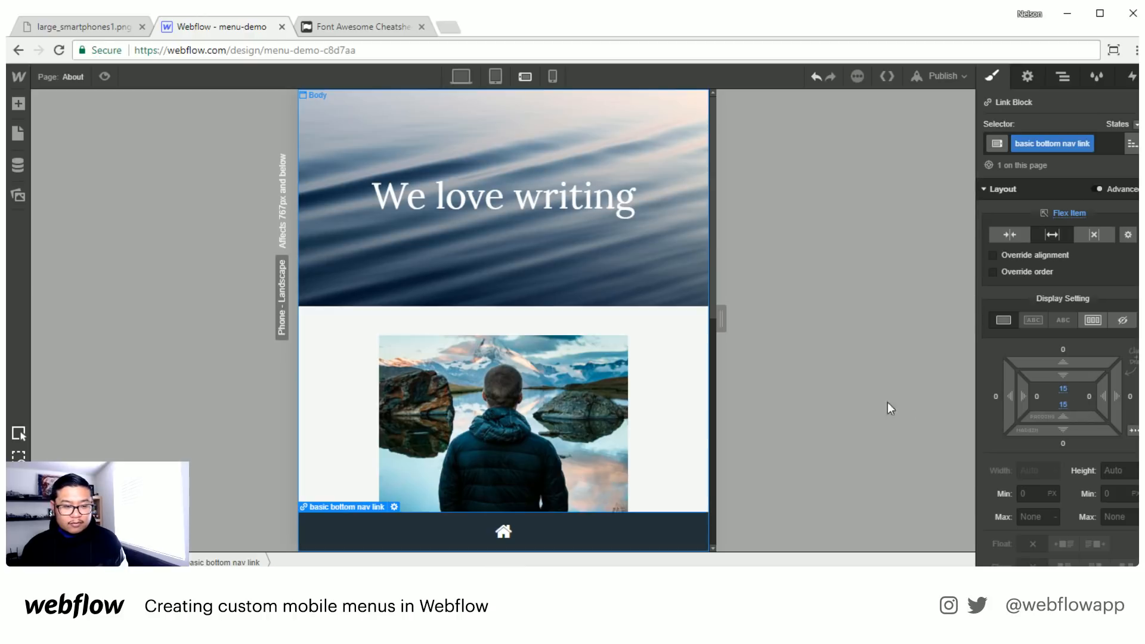
- Duplicate the basic bottom nav link three times inside the basic bottom nav
left_click(1063, 81)
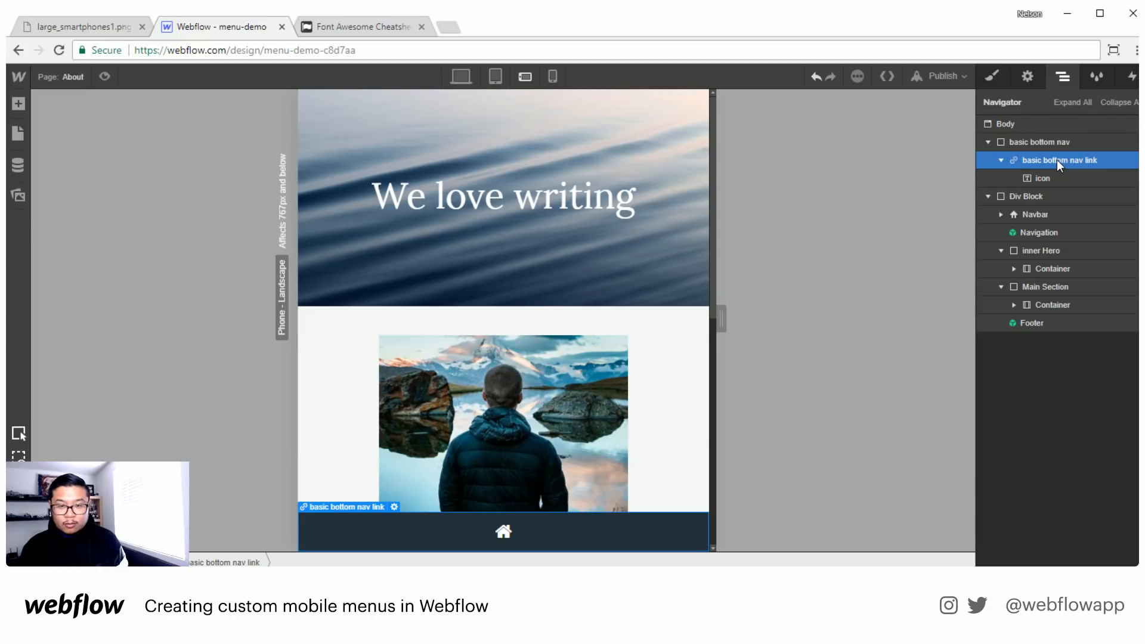
key("ctrl+c")
key("ctrl+v")
key("ctrl+v")
key("ctrl+v")
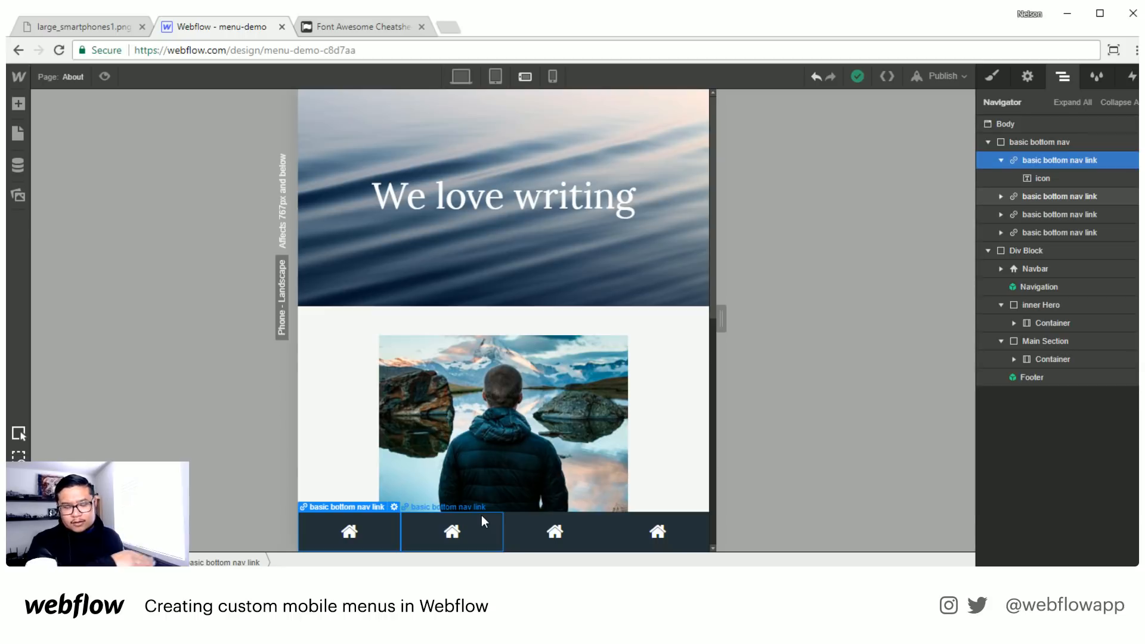
- Find the fa-list glyph in the Font Awesome cheatsheet and replace the second nav link's home icon with it
left_click(359, 24)
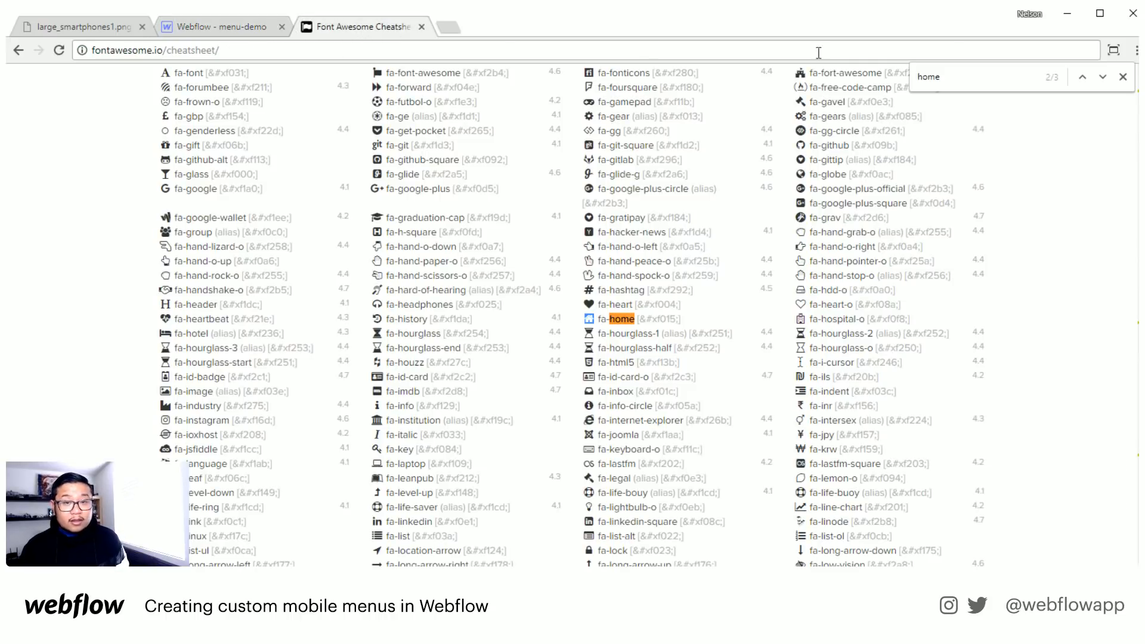
key("ctrl+f")
type("list")
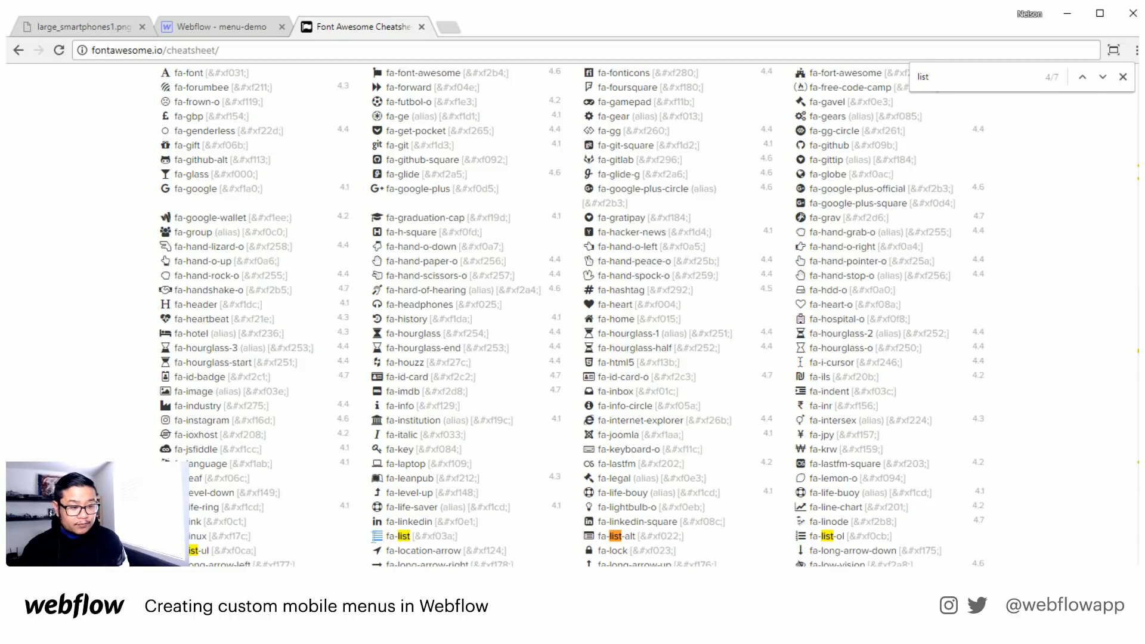
left_click(194, 26)
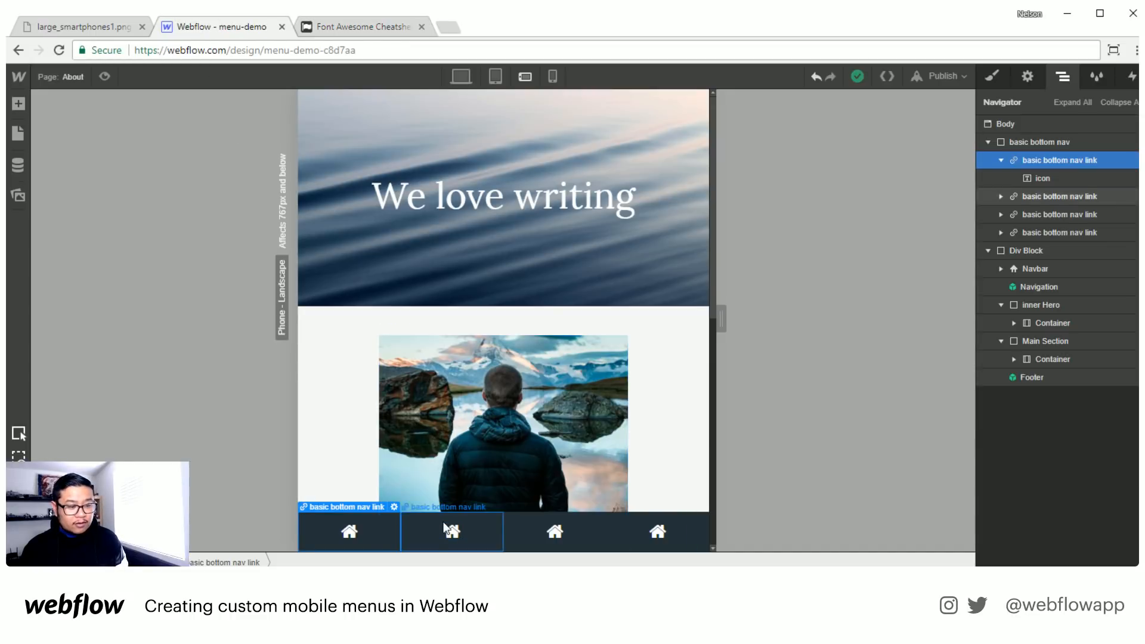
left_click(448, 531)
double_click(447, 530)
key("ctrl+v")
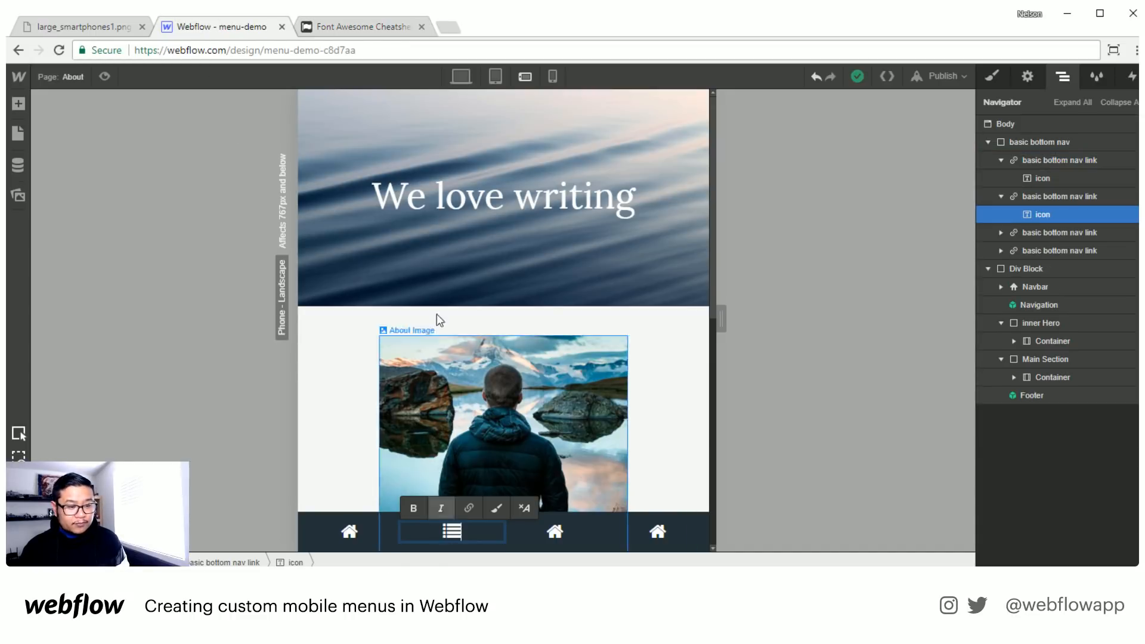
- Find the fa-user glyph in the Font Awesome cheatsheet and replace the third nav link's home icon with it
left_click(374, 24)
double_click(945, 75)
type("user")
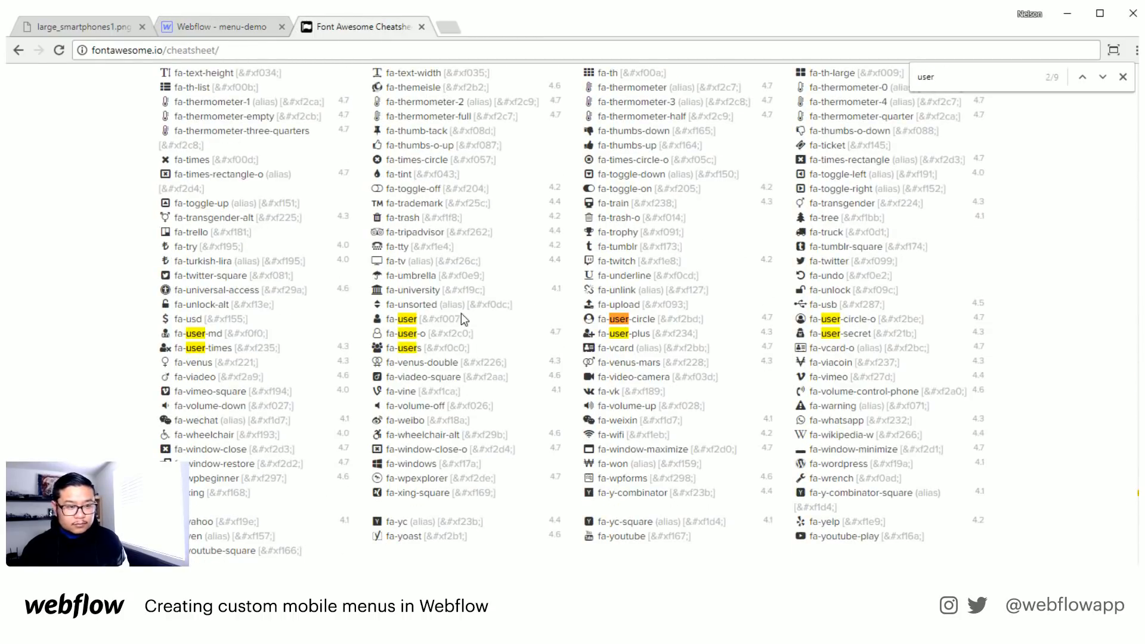
double_click(377, 318)
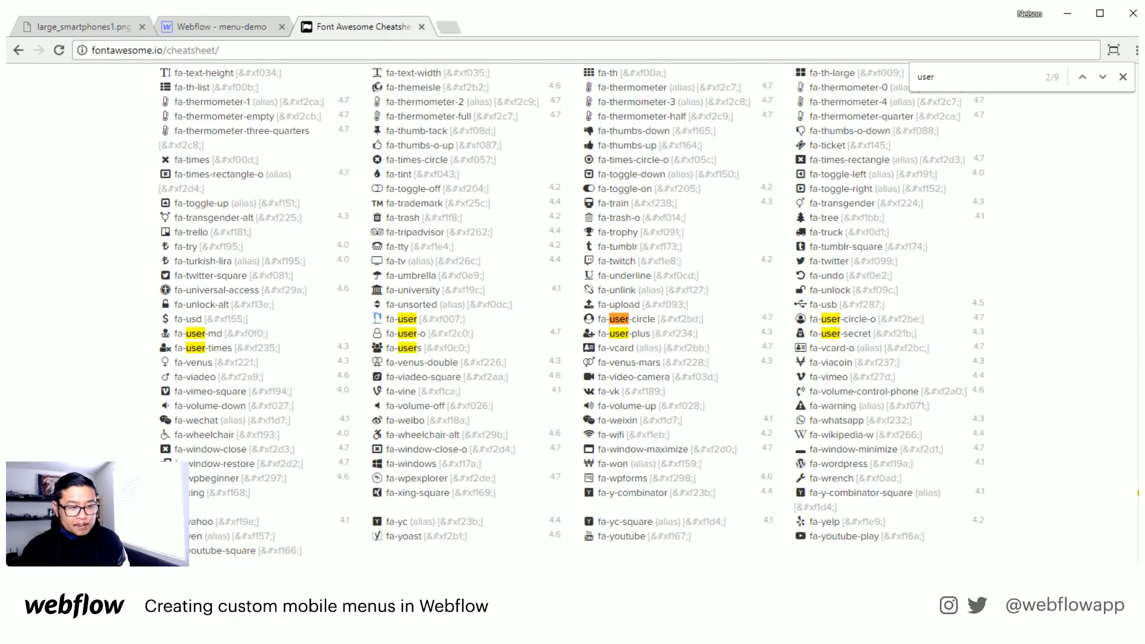
left_click(222, 26)
left_click(554, 531)
double_click(555, 531)
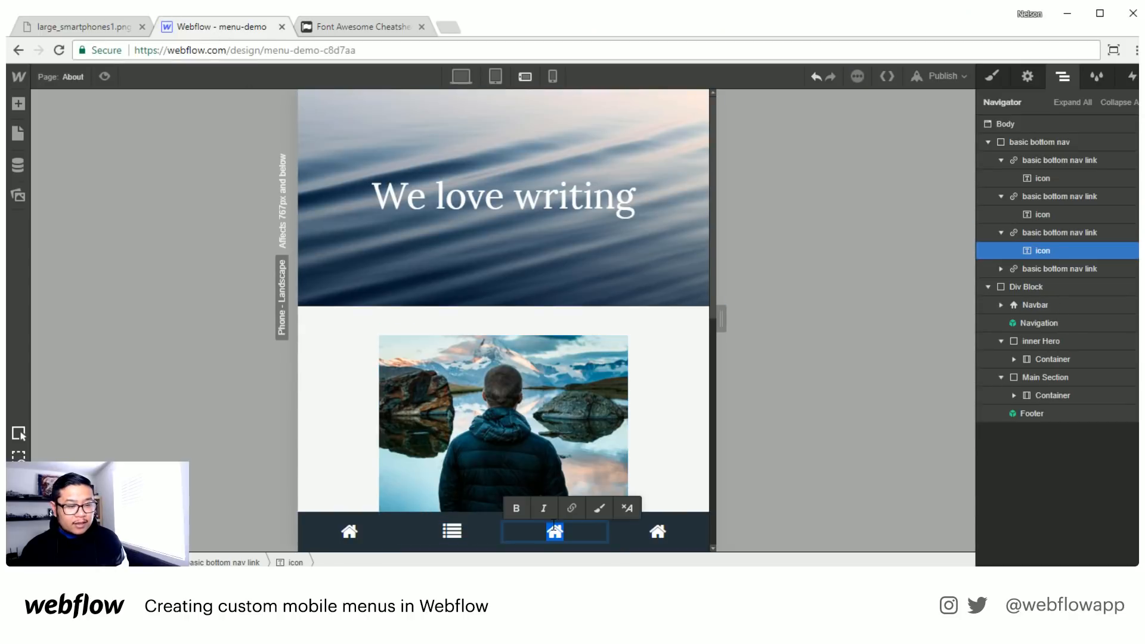
key("ctrl+v")
- Copy the fa-envelope glyph from the Font Awesome cheatsheet, replace the fourth nav link's home icon with it, and check the fixed nav against the page
left_click(399, 24)
double_click(949, 77)
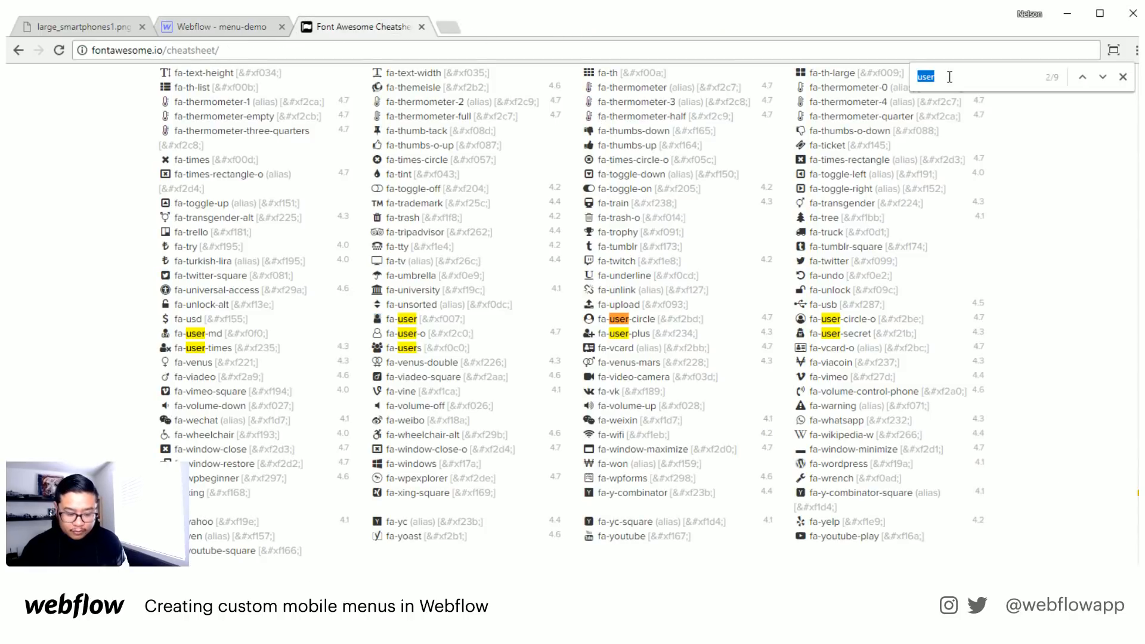
type("envelope")
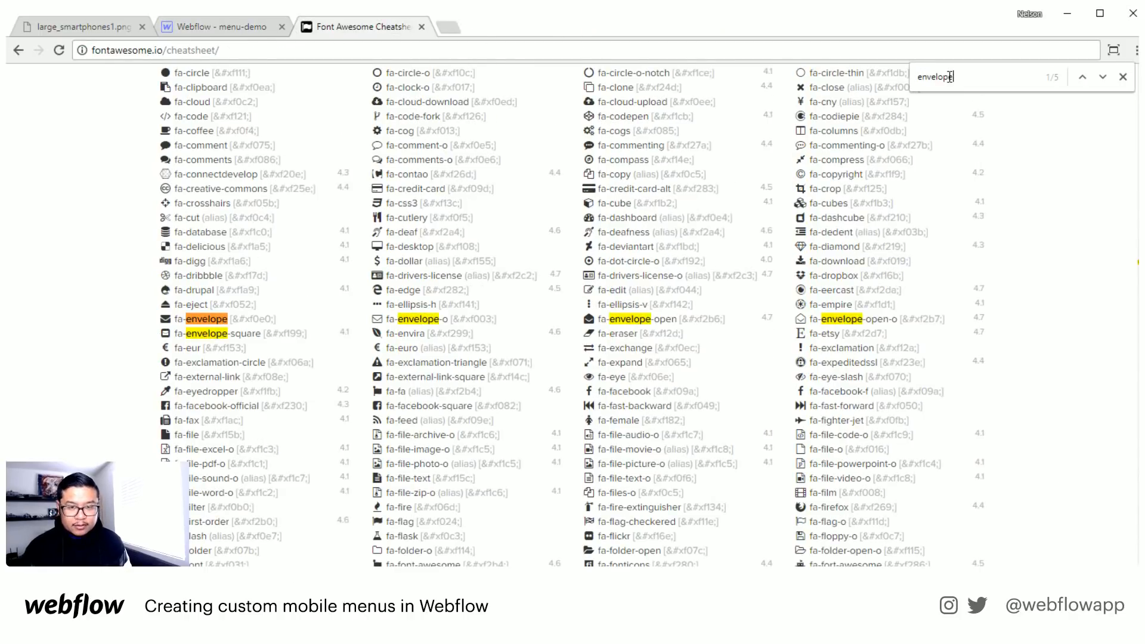
double_click(168, 319)
key("ctrl+c")
left_click(222, 26)
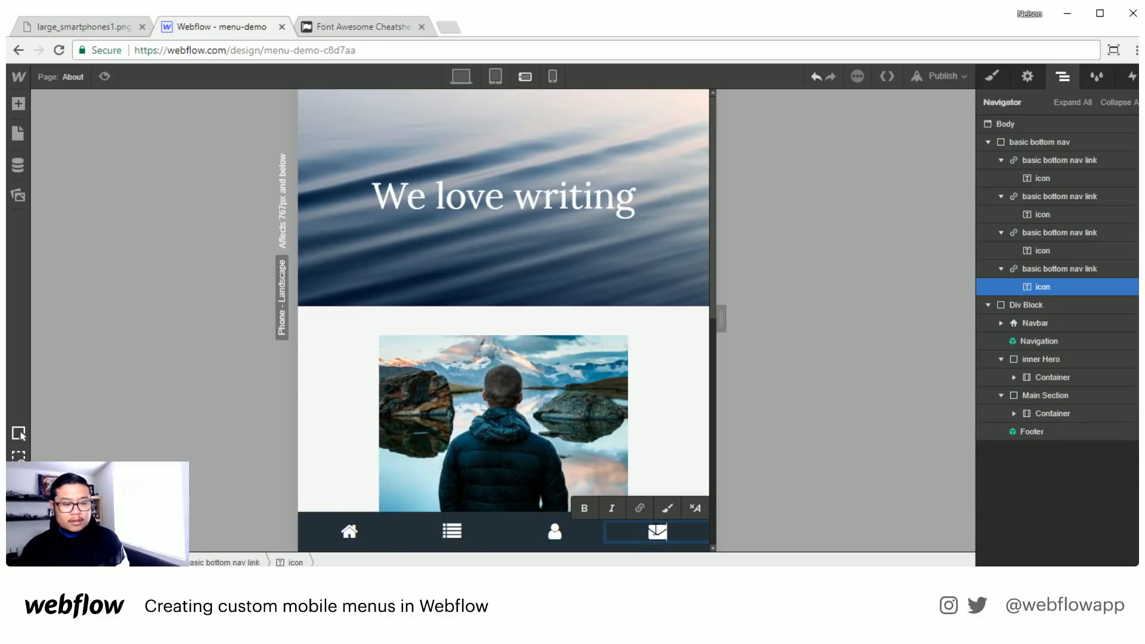
scroll(413, 380, "down", 7)
scroll(431, 431, "up", 6)
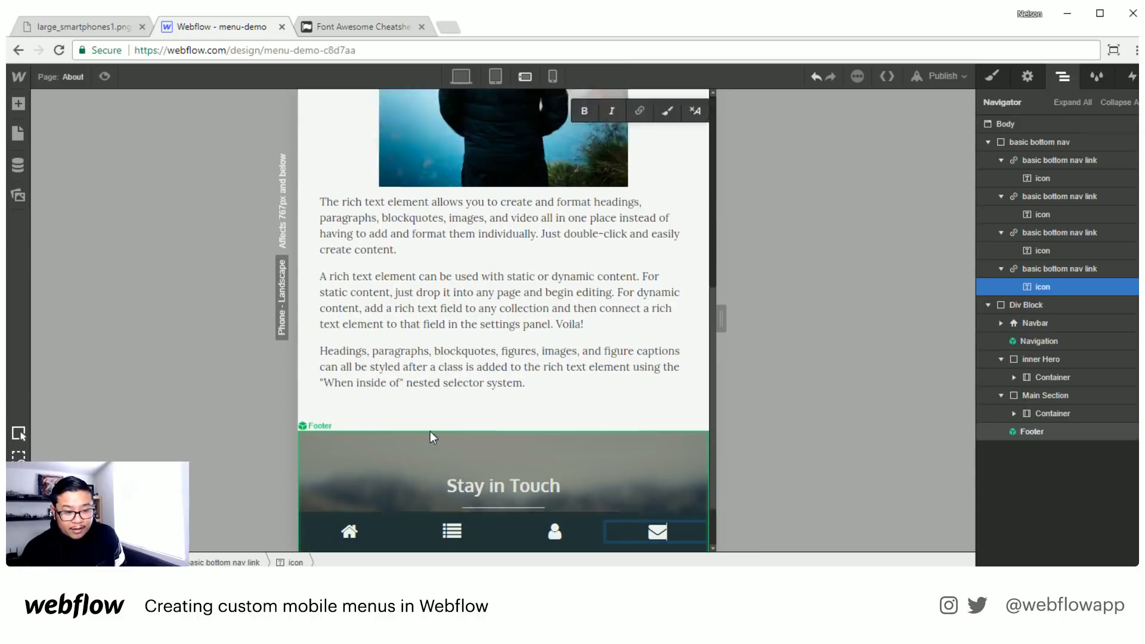
- Examine the fixed bottom nav against the About page content from hero to footer, and finish editing the envelope icon's text
scroll(431, 431, "down", 7)
scroll(429, 430, "up", 8)
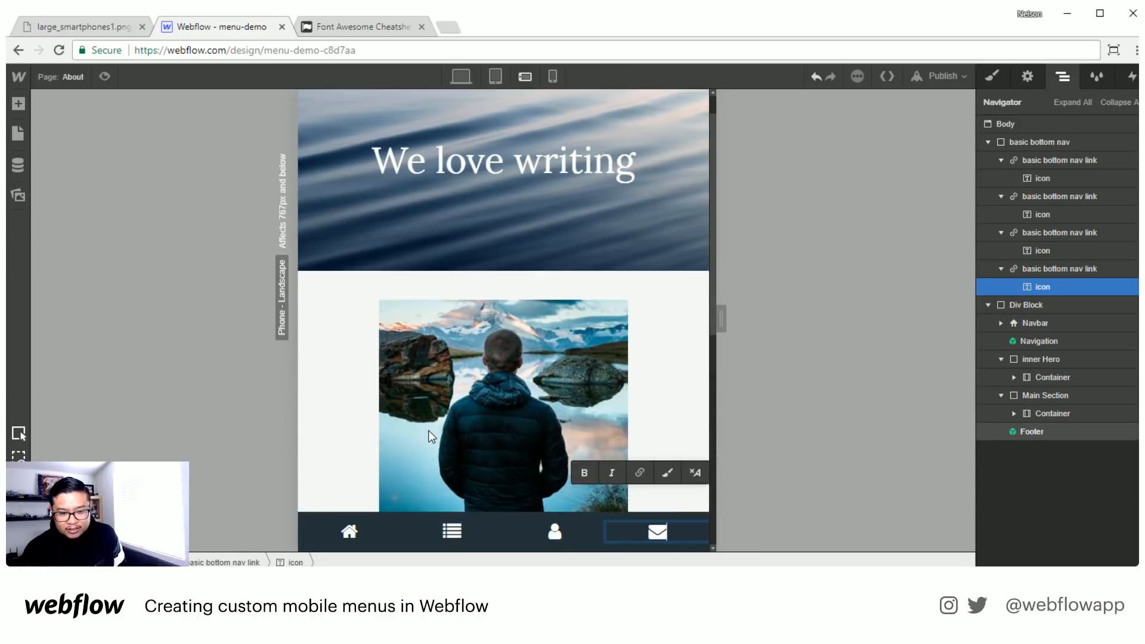
scroll(428, 430, "down", 7)
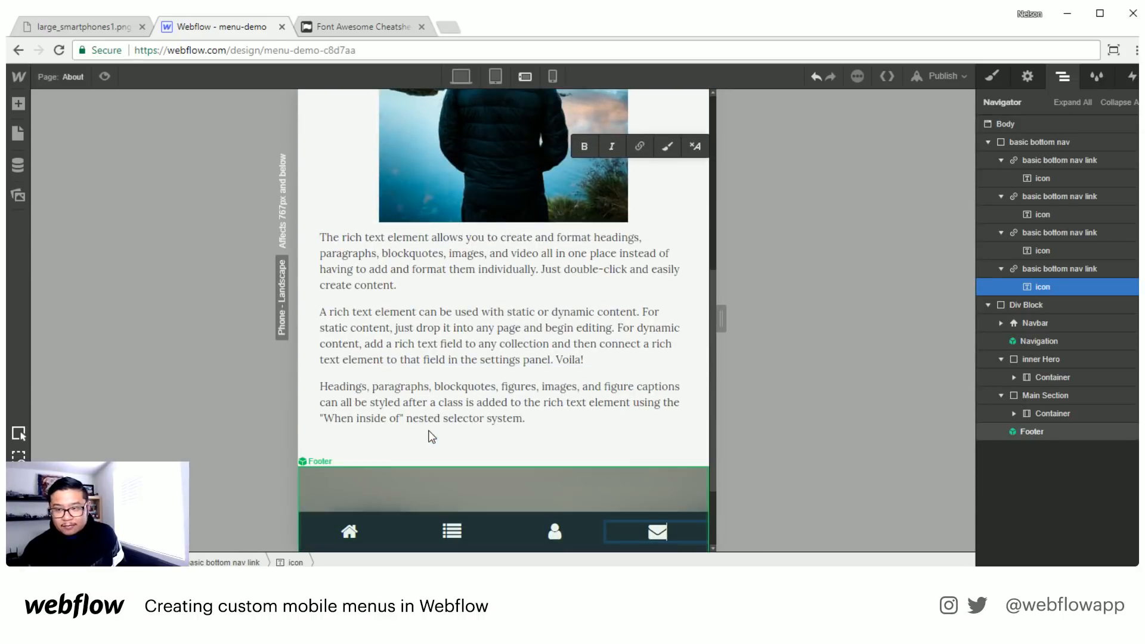
scroll(429, 431, "up", 6)
scroll(428, 430, "up", 1)
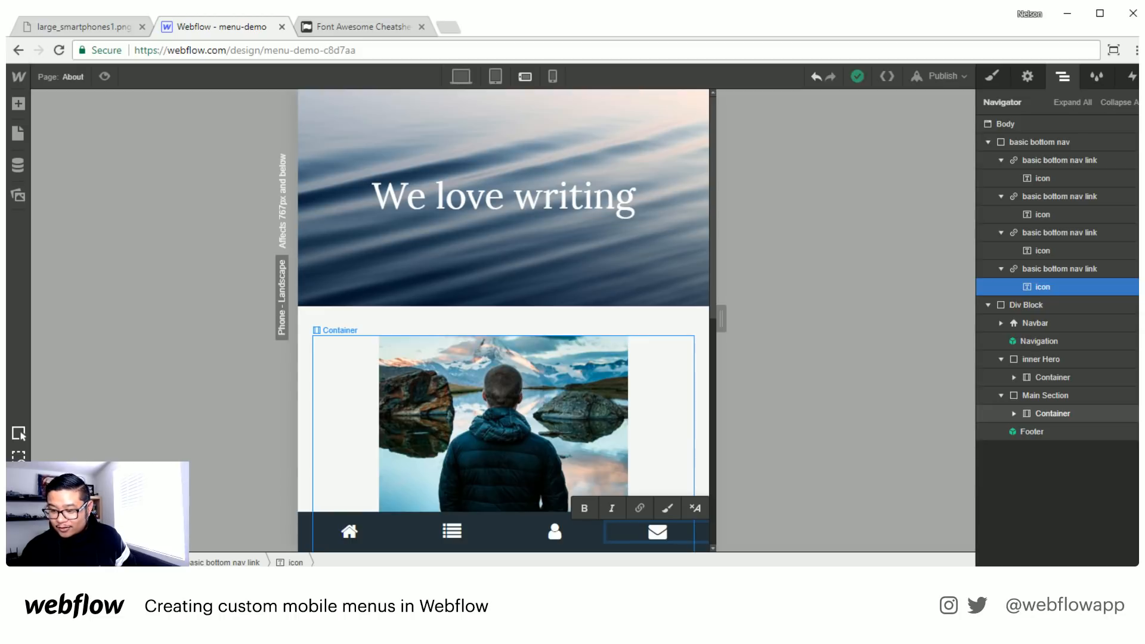
scroll(509, 424, "down", 8)
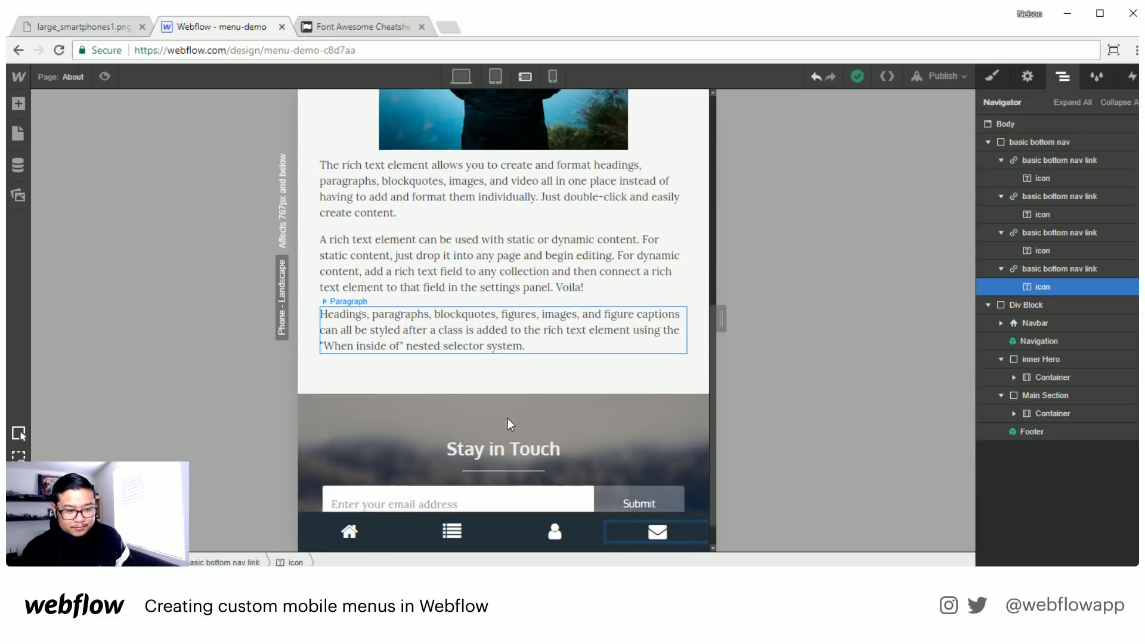
scroll(507, 420, "up", 6)
scroll(507, 424, "up", 2)
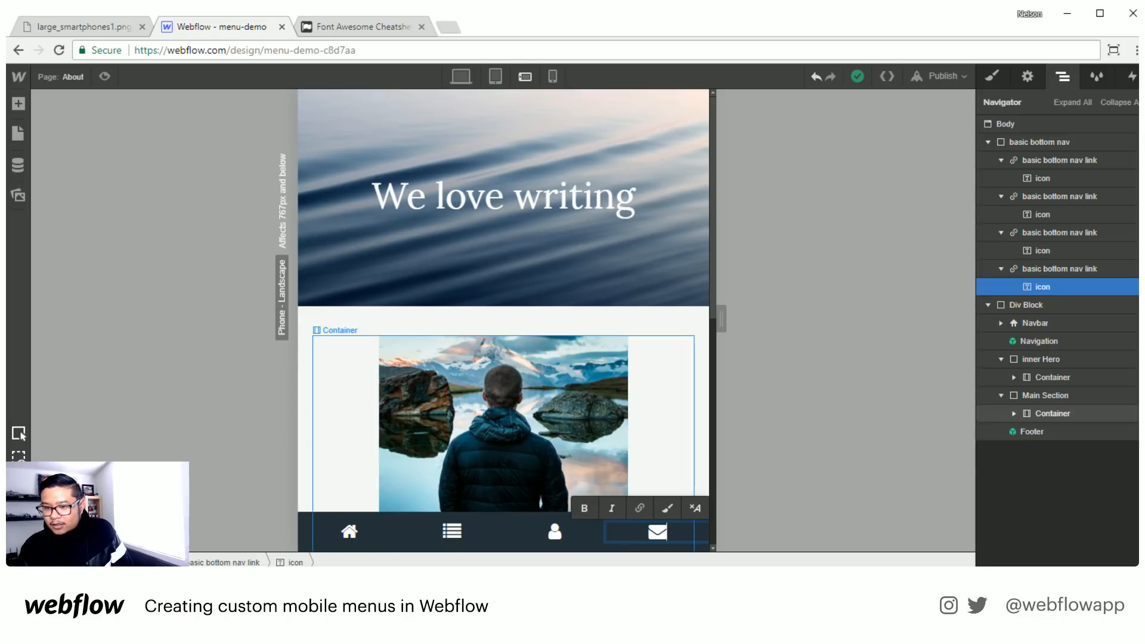
key("Escape")
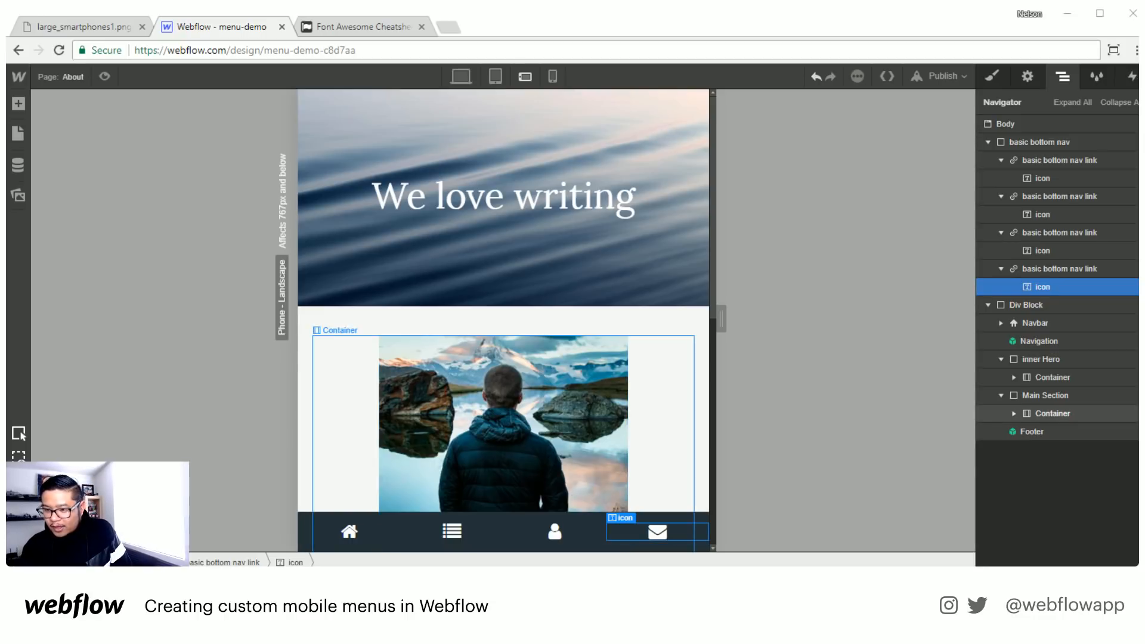
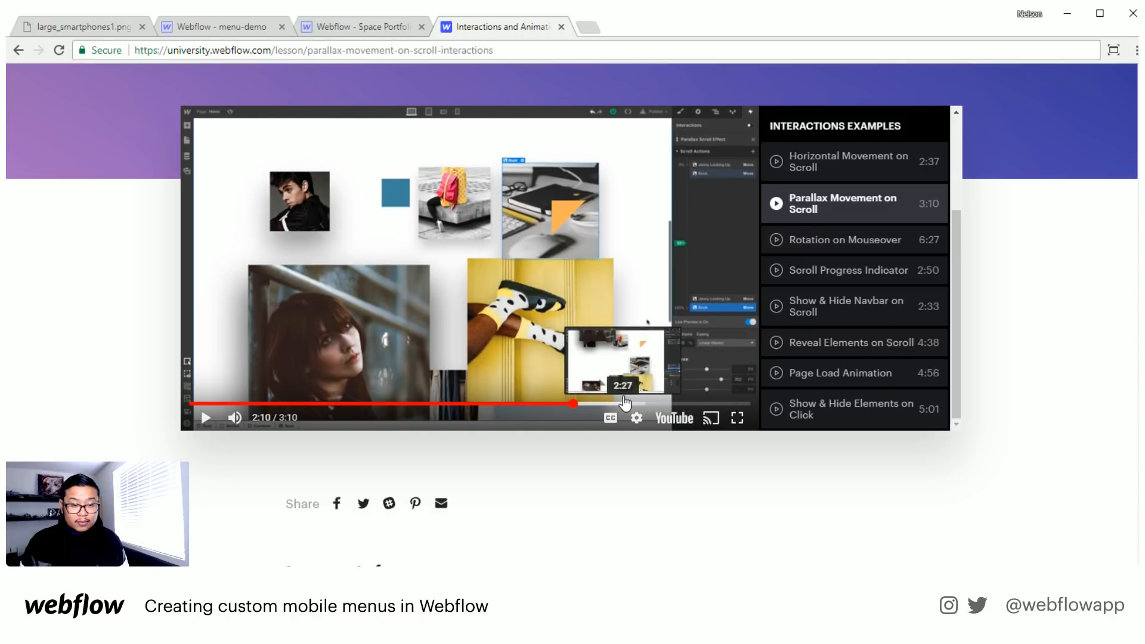
- Rewind the parallax lesson video to 2:01 and select the lesson page's web address
left_click(546, 403)
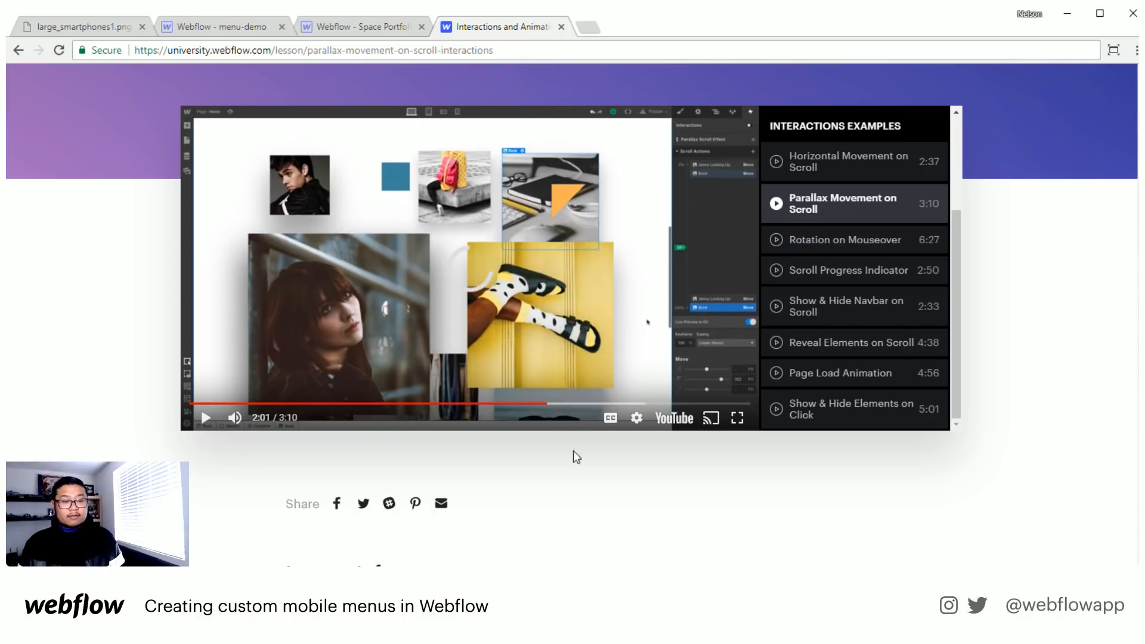
left_click(357, 52)
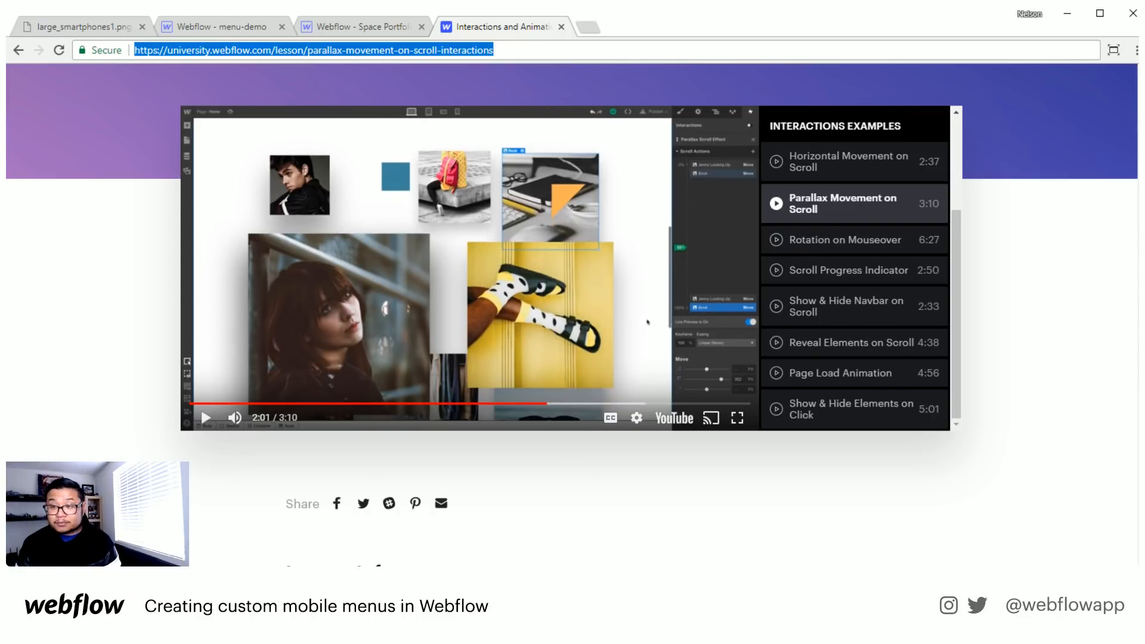
key("alt+Tab")
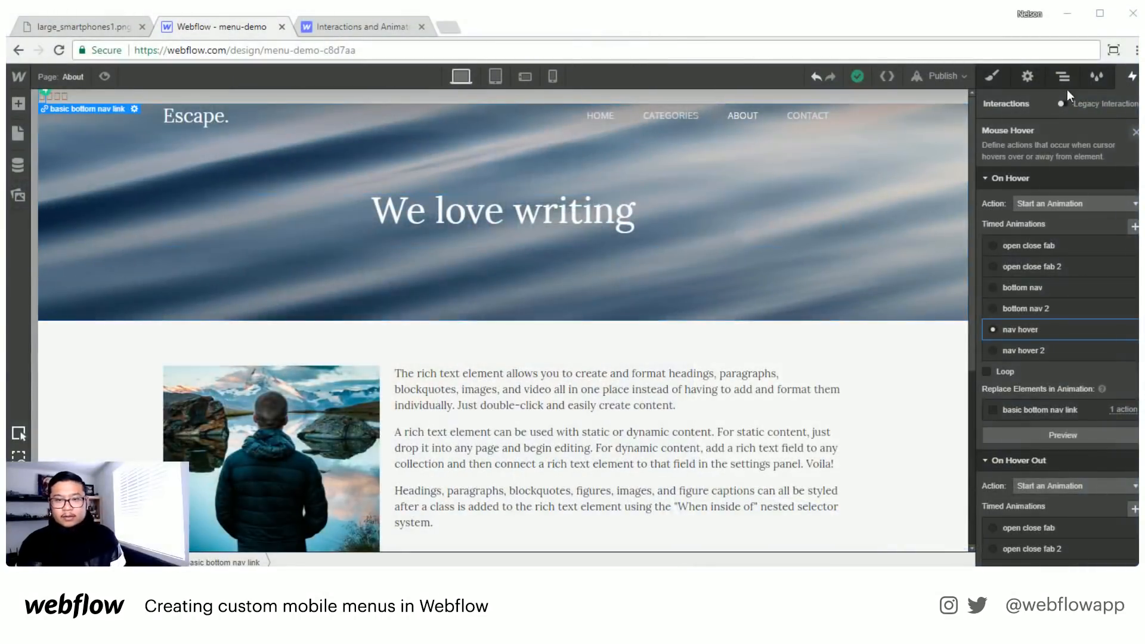
- Add a Div Block directly above the basic bottom nav in the page structure
left_click(1063, 76)
left_click(1029, 143)
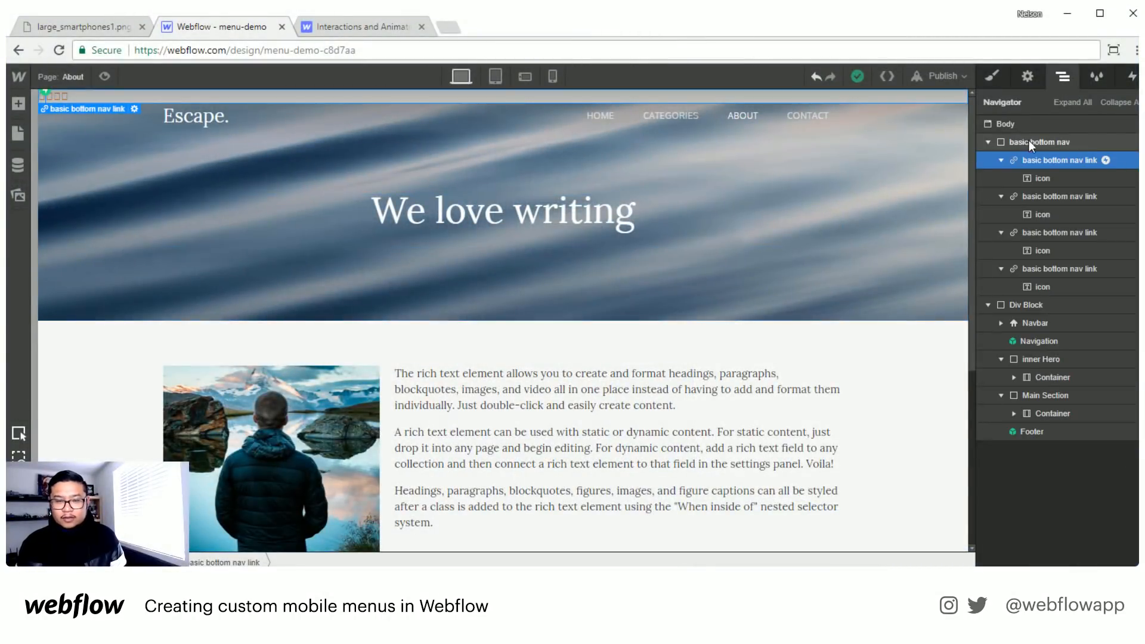
left_click(19, 104)
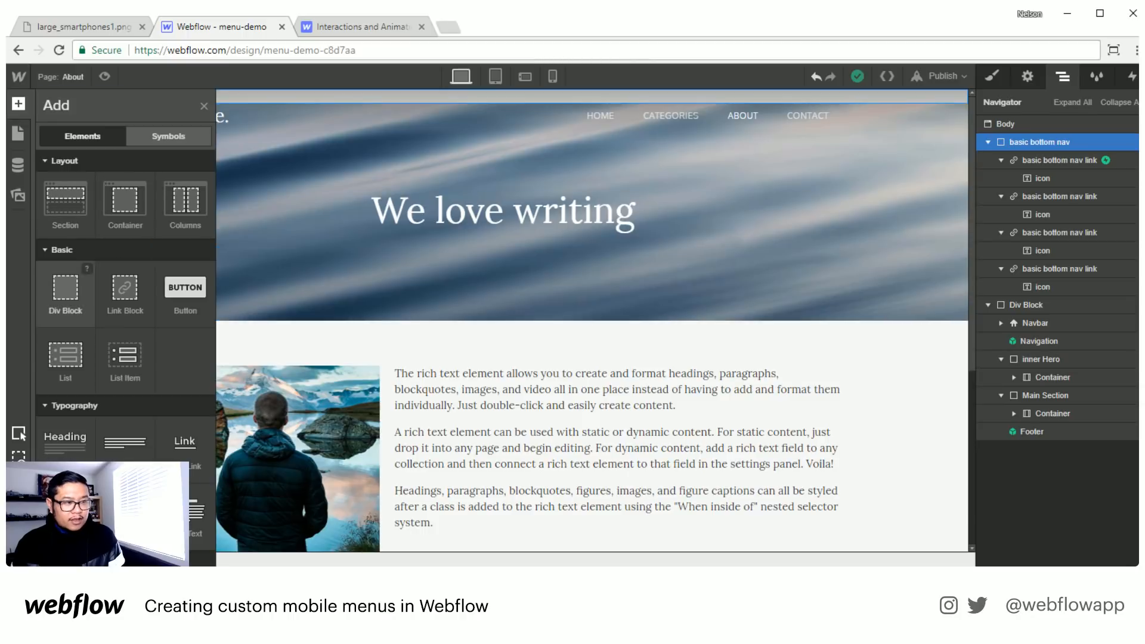
left_click_drag(65, 290, 1040, 142)
- Assign the class "modal" to the new Div Block
left_click(993, 76)
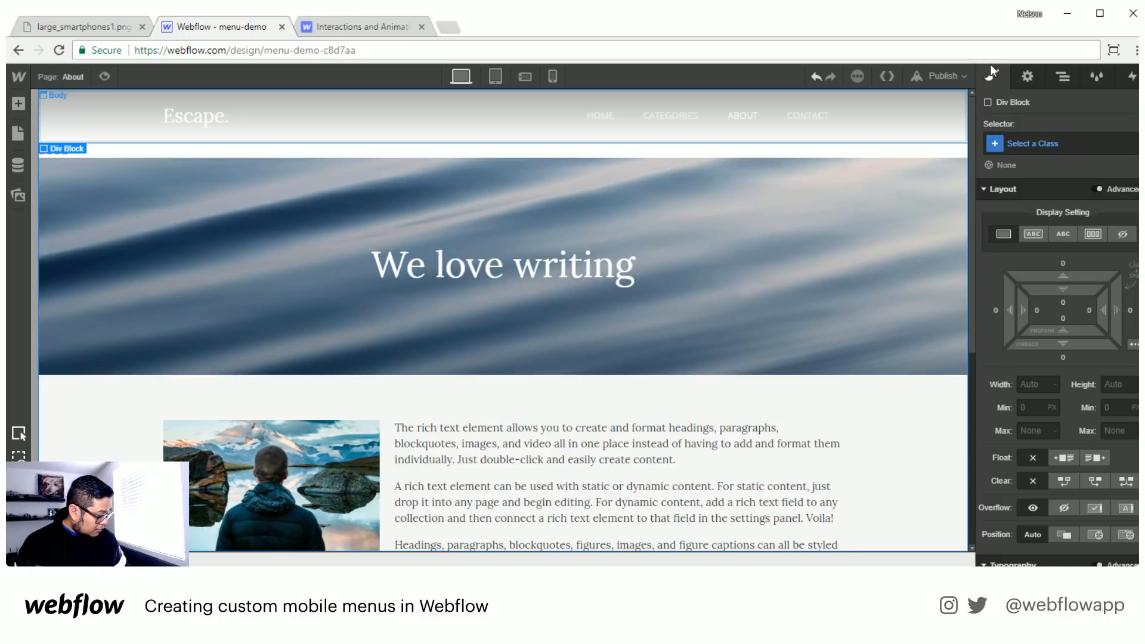
left_click(1050, 139)
type("modal")
key("Return")
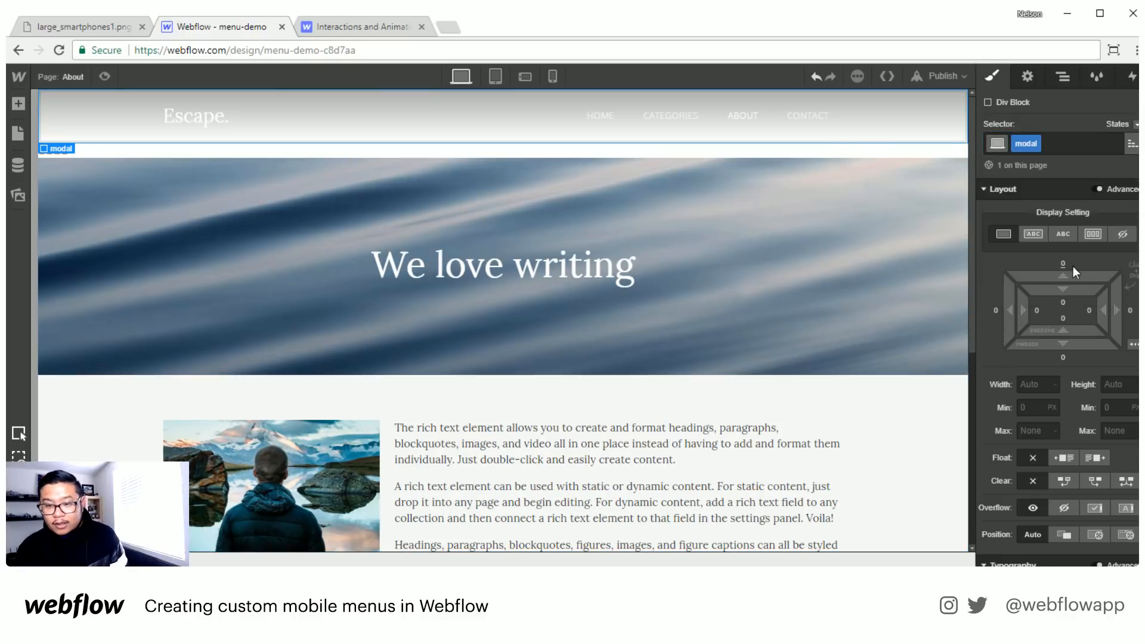
- Give the modal a fixed position covering the full viewport, with a z-index of 9000
left_click(1126, 535)
scroll(1109, 465, "down", 3)
left_click(1130, 417)
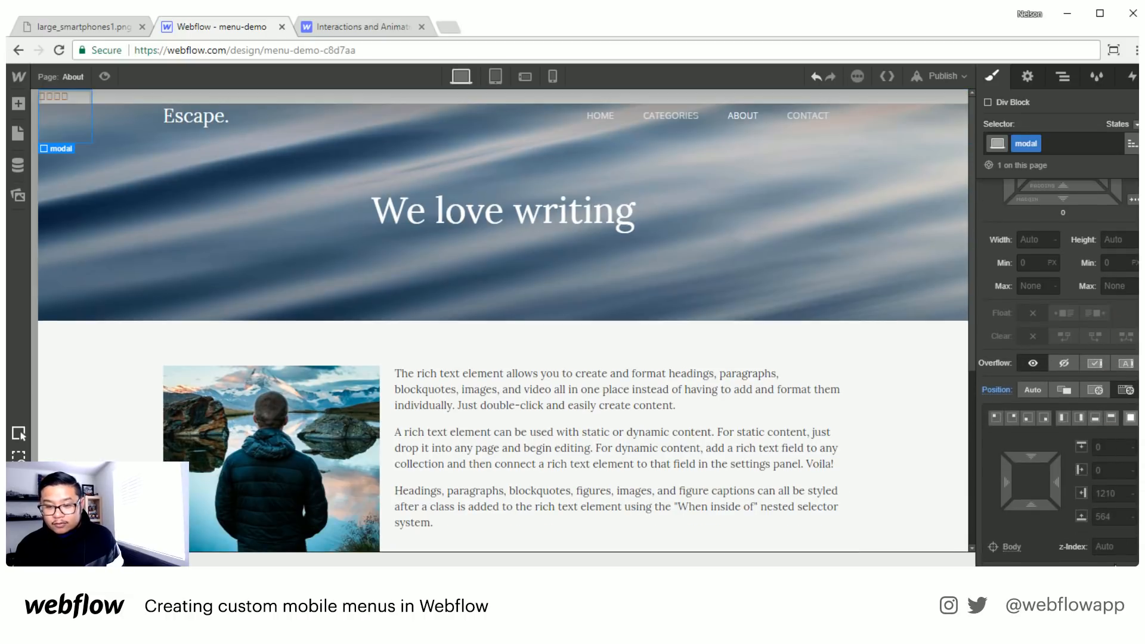
left_click(1113, 545)
type("9000")
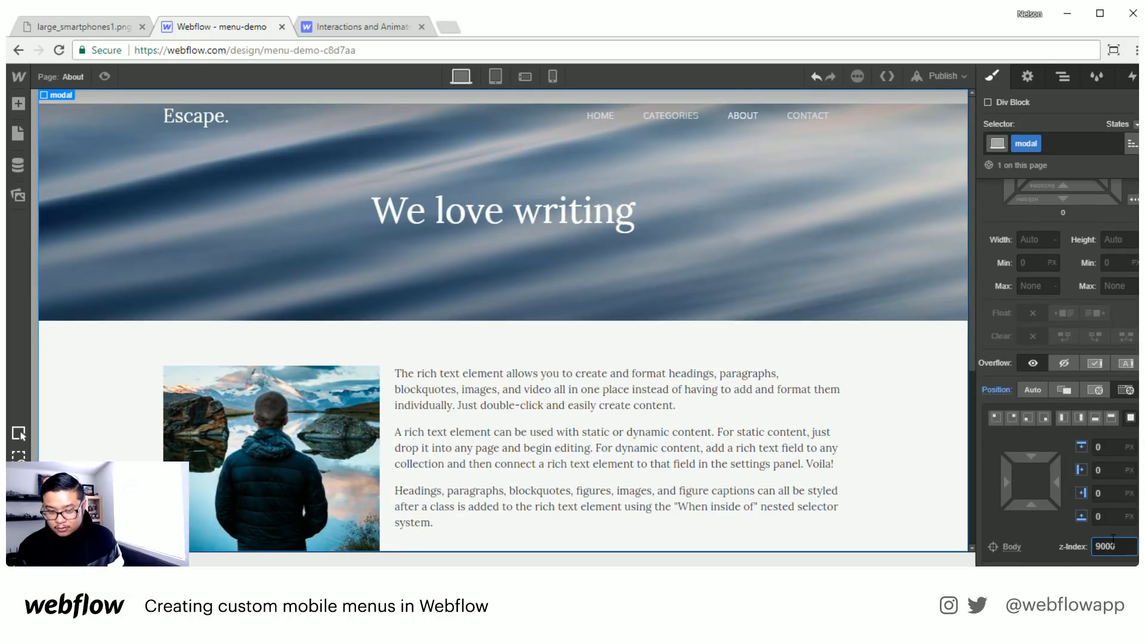
key("Return")
- Fill the modal's background with the dark blue-grey swatch, rgb(36, 48, 57), at 80% opacity
scroll(1051, 433, "down", 10)
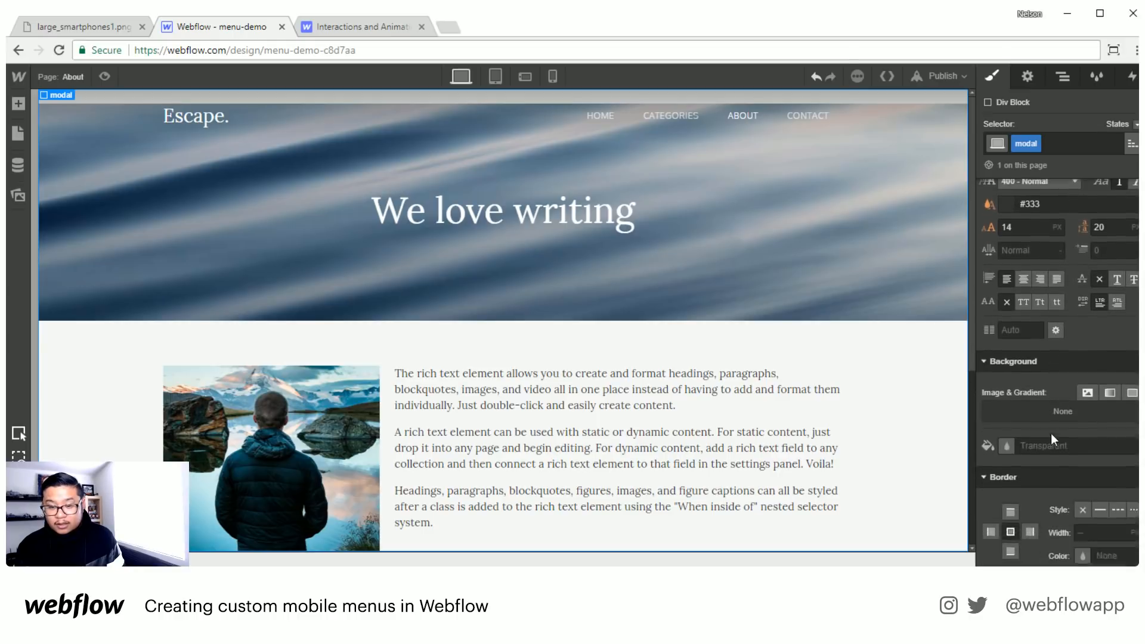
left_click(1007, 395)
left_click(1030, 341)
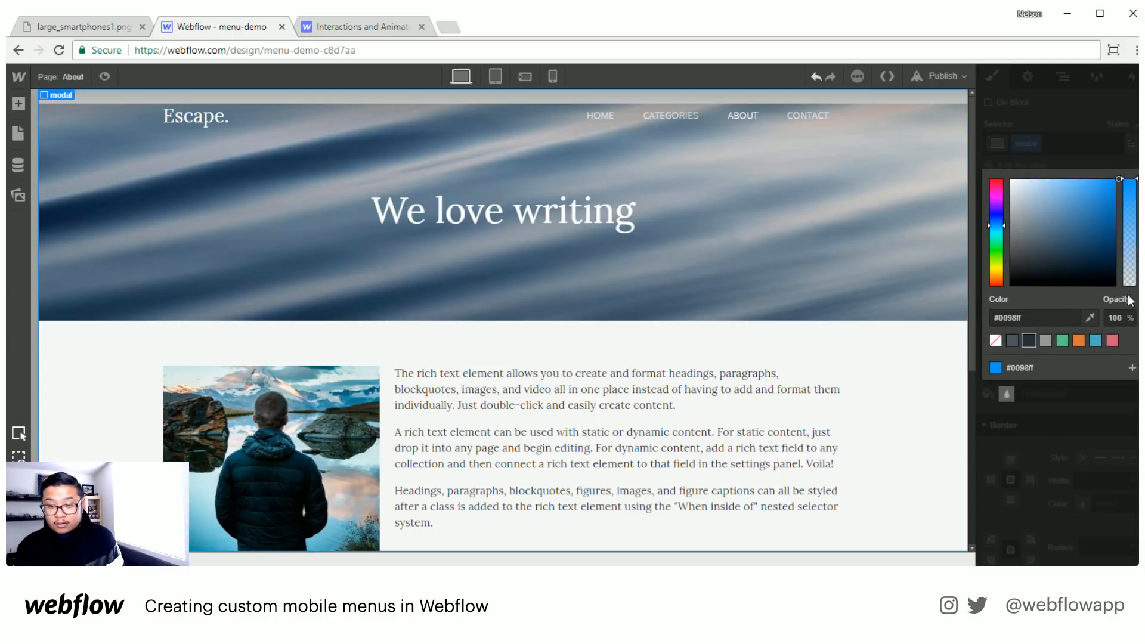
left_click(1116, 311)
type("80")
key("Return")
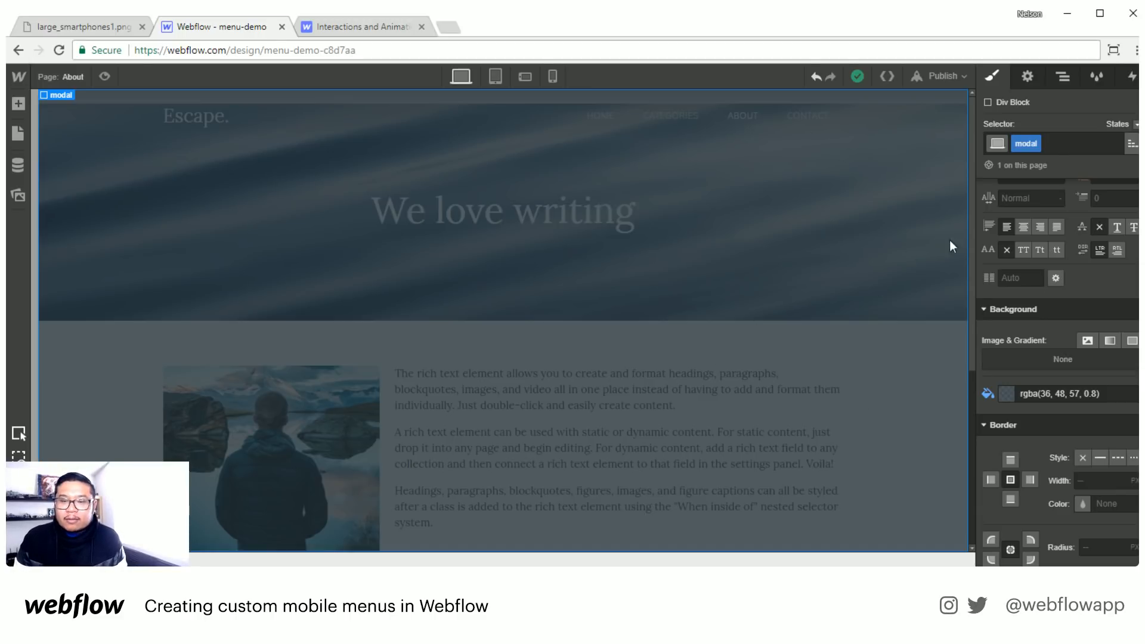
- Set the modal's display to horizontal flex, with its children aligned and justified to the center
scroll(996, 306, "up", 5)
left_click(1092, 235)
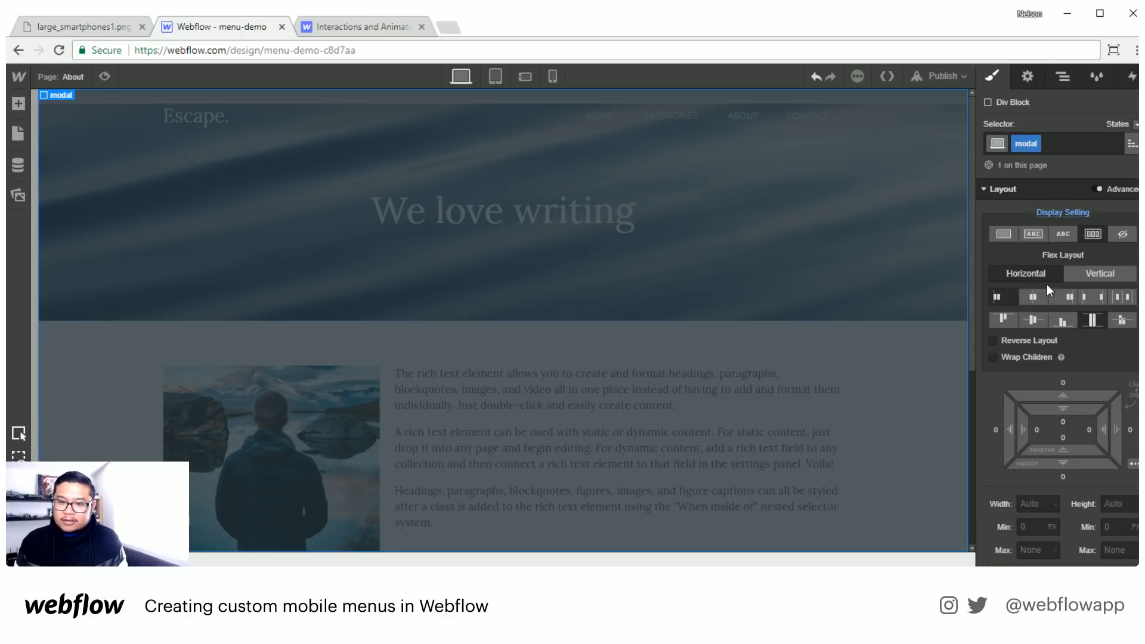
left_click(1039, 319)
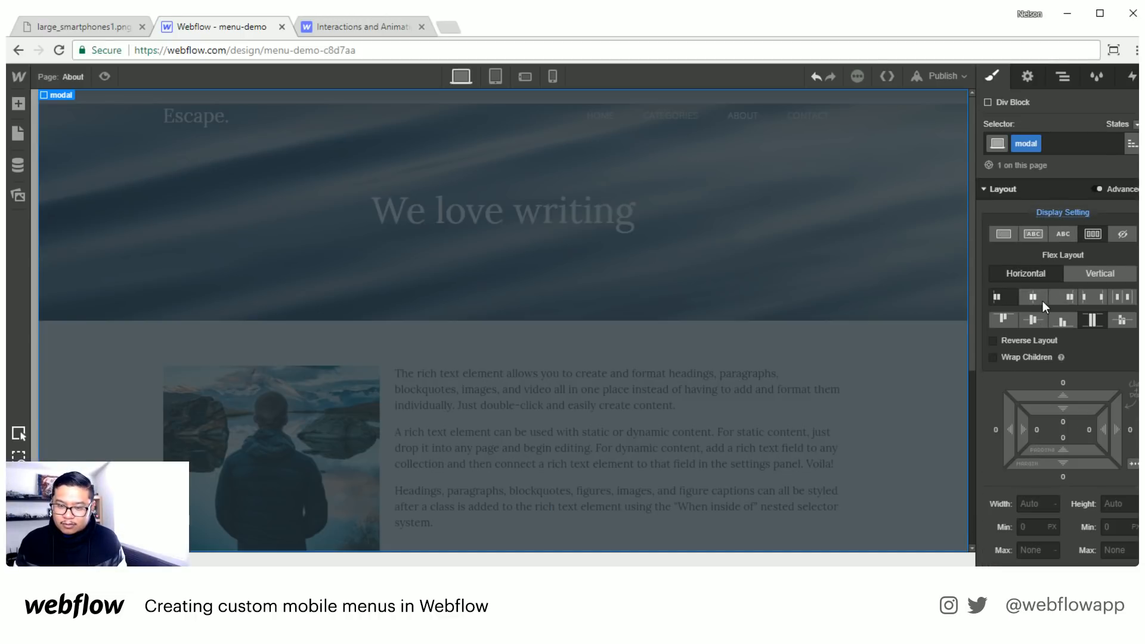
left_click(1029, 299)
- Add a Div Block inside the modal and size it 550 px wide by 550 px high
key("a")
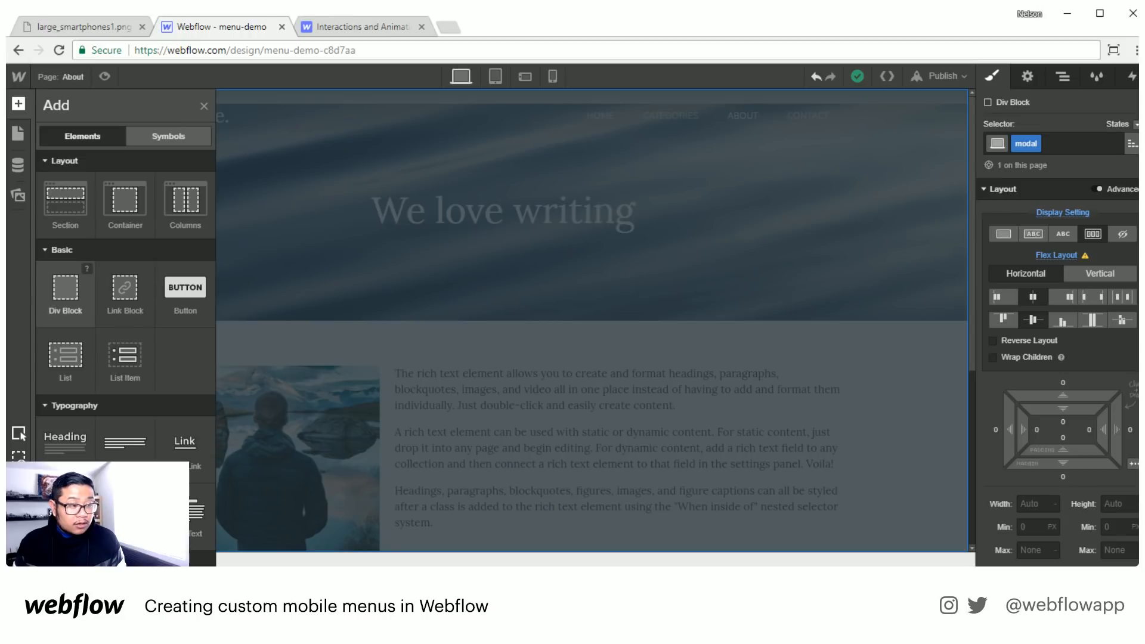
left_click(65, 289)
left_click(1033, 471)
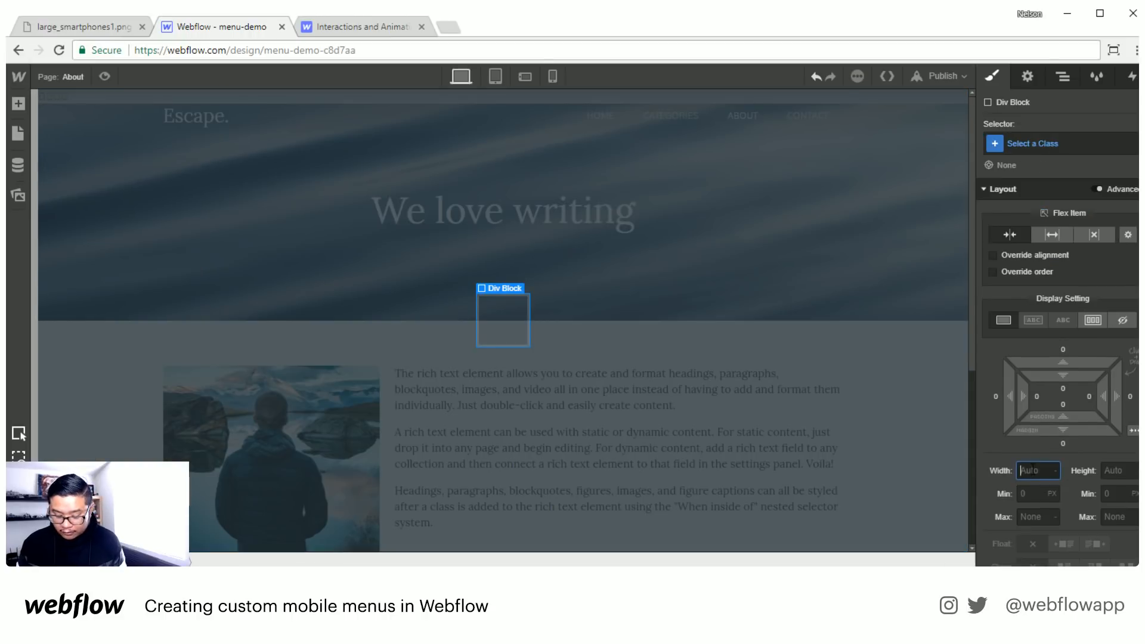
type("550")
key("Tab")
type("550")
key("Return")
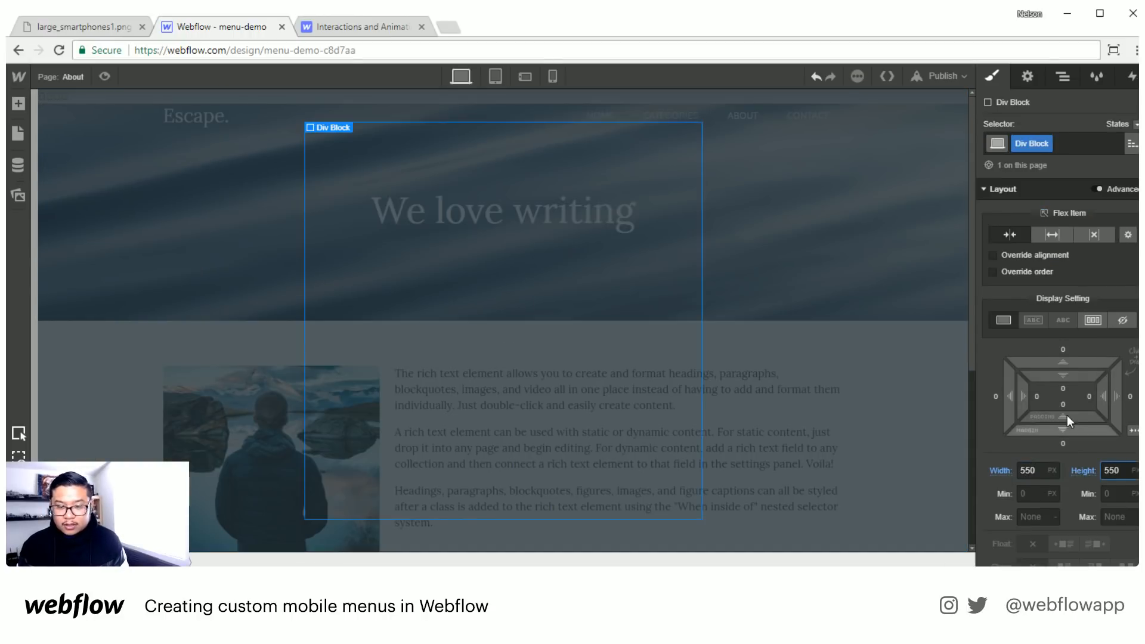
- Set the inner Div Block's background color to white
scroll(1079, 486, "down", 6)
left_click(1044, 536)
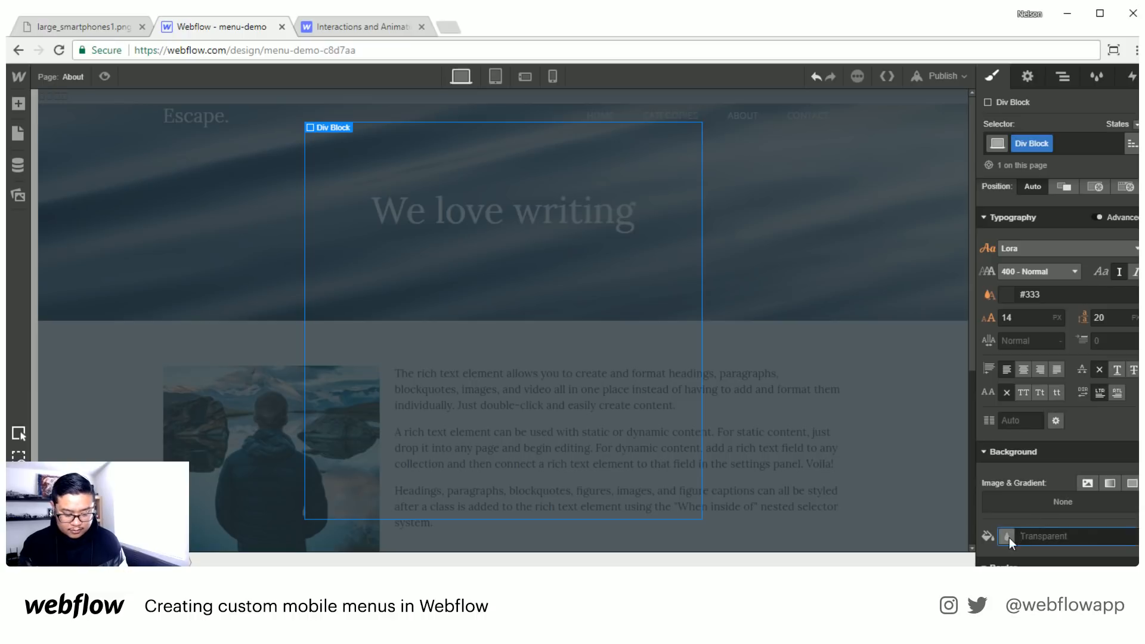
type("white")
key("Return")
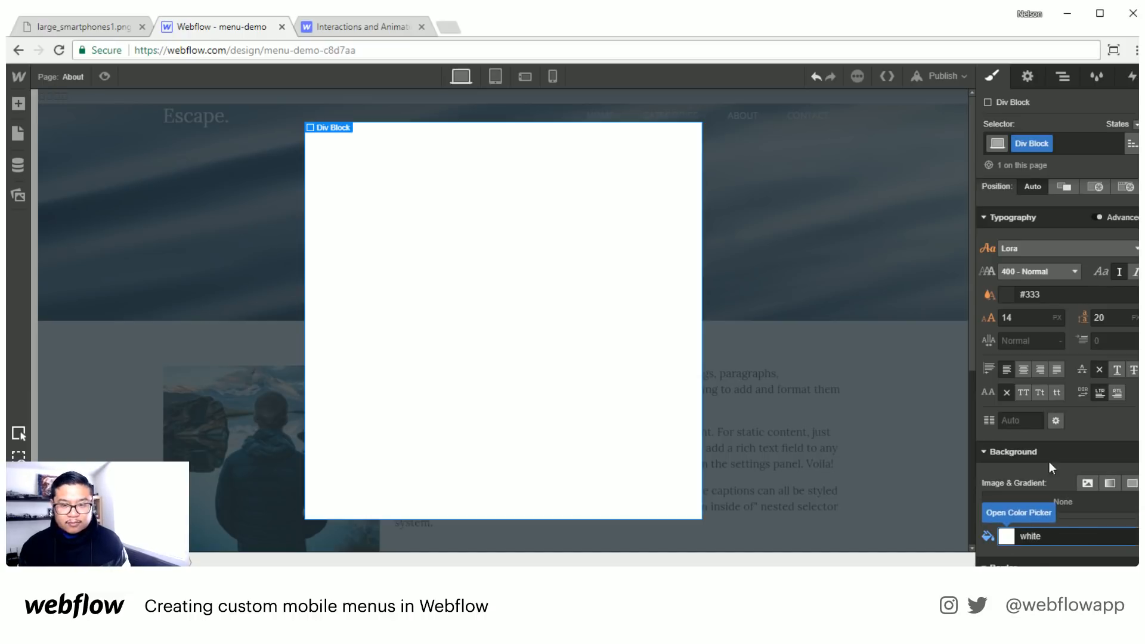
- Set the inner white Div Block's height to 350 px
scroll(1047, 425, "up", 5)
left_click(1108, 331)
type("350")
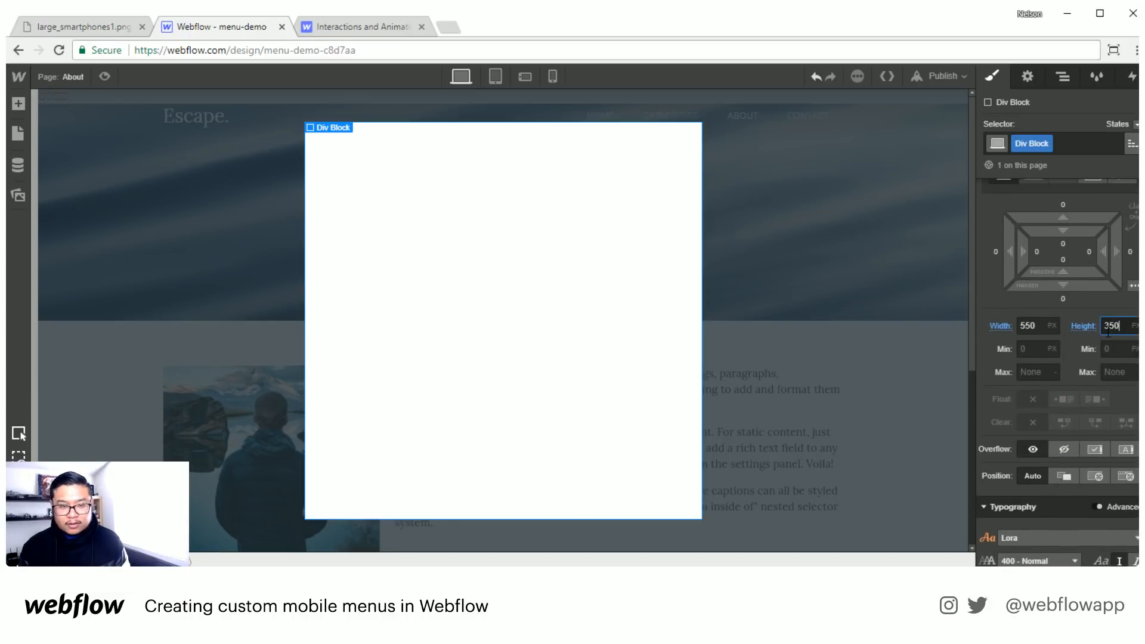
key("Return")
- Select the modal overlay and expand it in the page structure to inspect its nested elements
left_click(807, 211)
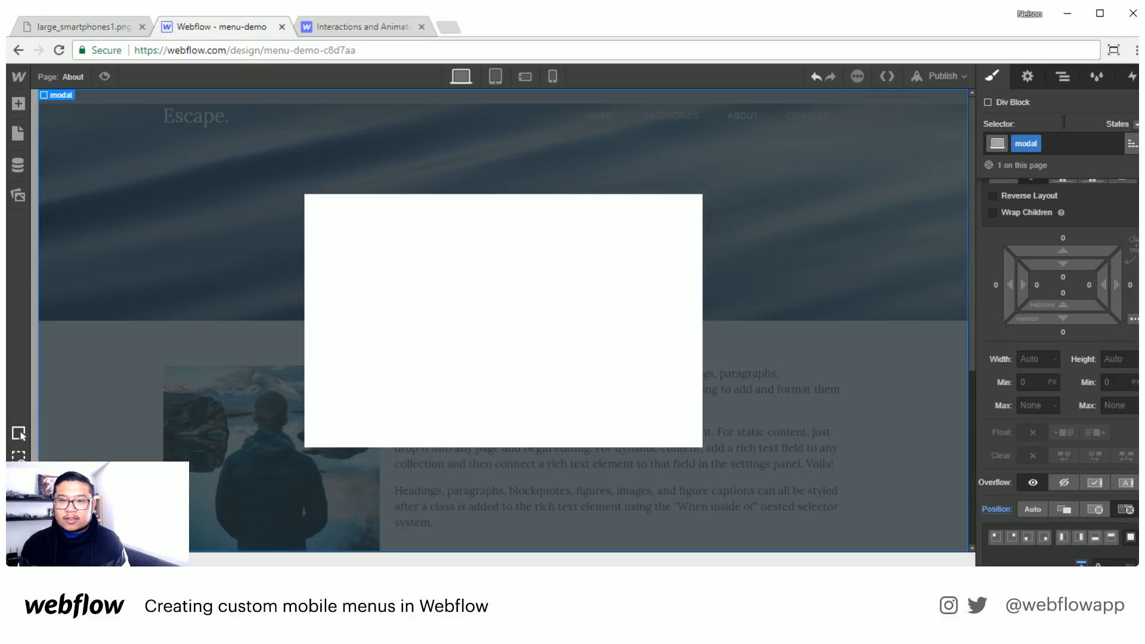
left_click(1062, 77)
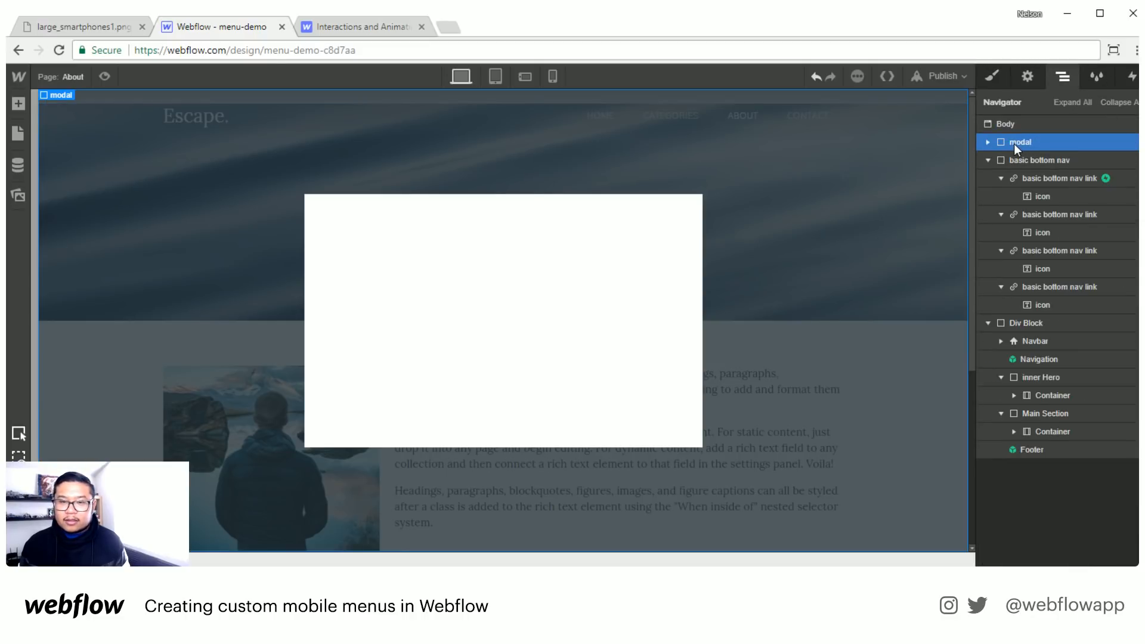
left_click(988, 143)
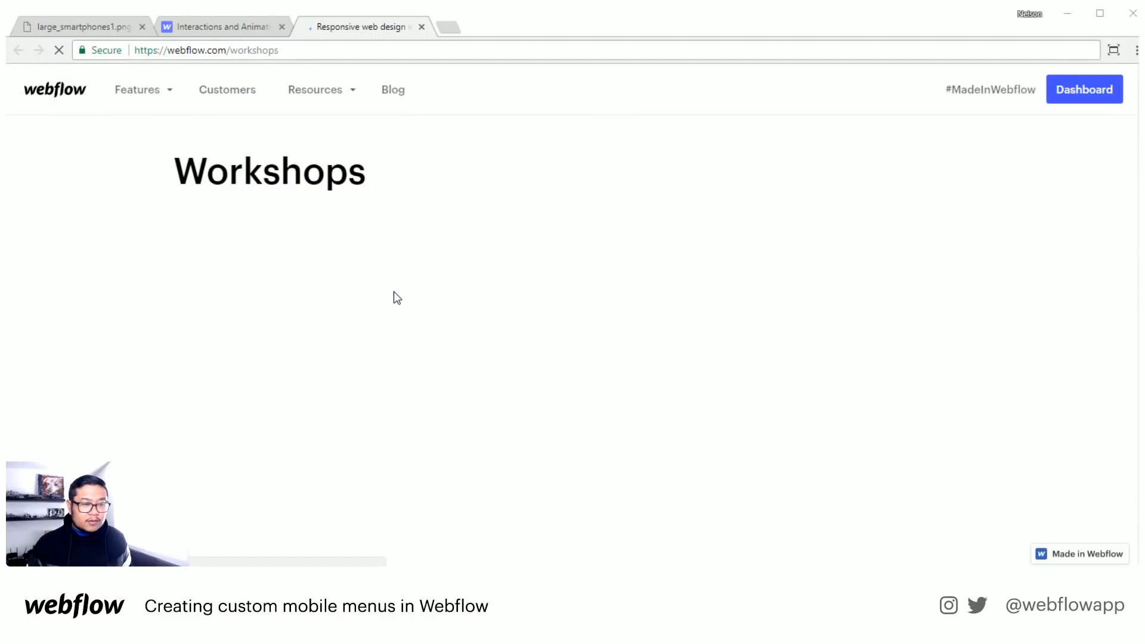
- Open the "Prototyping a mobile app in Webflow" workshop from the Past Workshops list
scroll(394, 291, "down", 6)
scroll(393, 291, "down", 5)
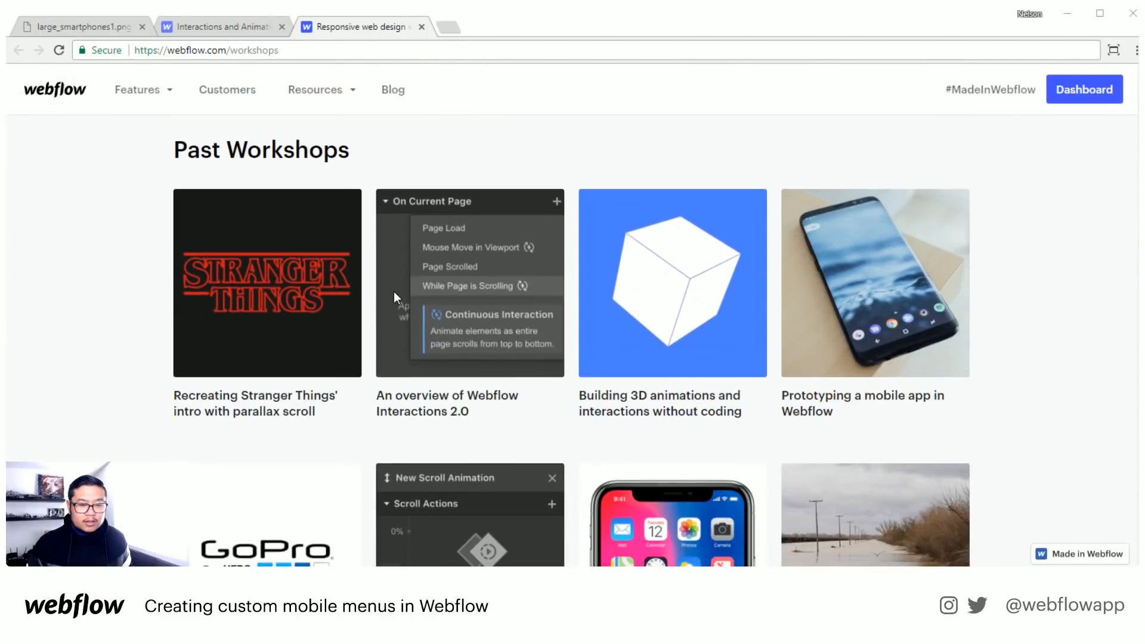
left_click(860, 395)
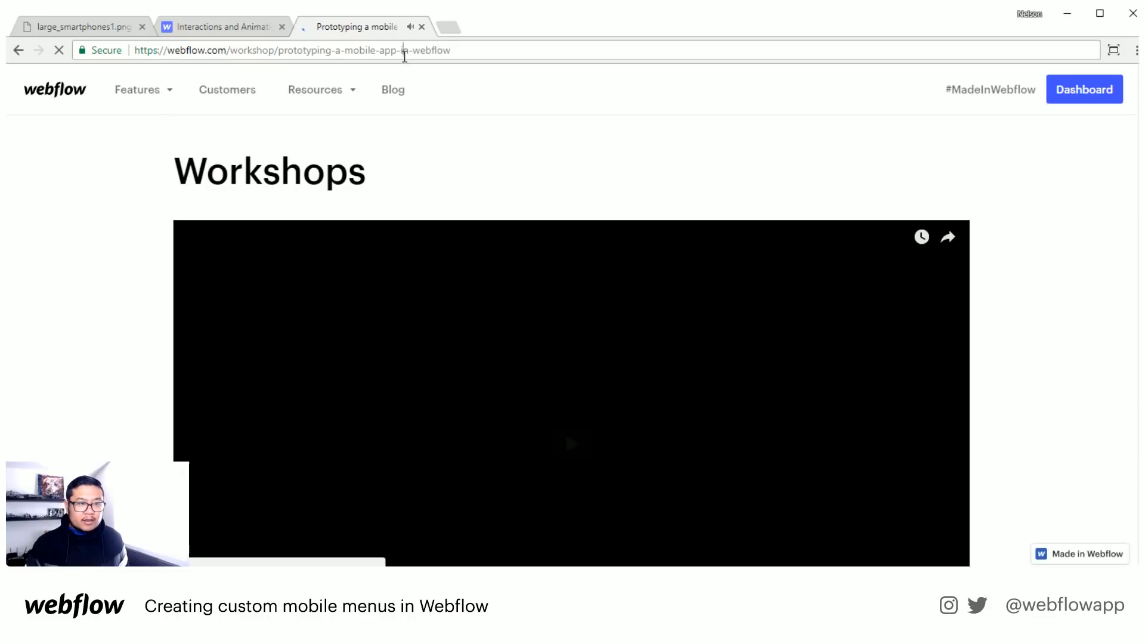
- Select the workshop page's web address and look over the episode's description and project links
left_click(402, 51)
scroll(1030, 401, "down", 3)
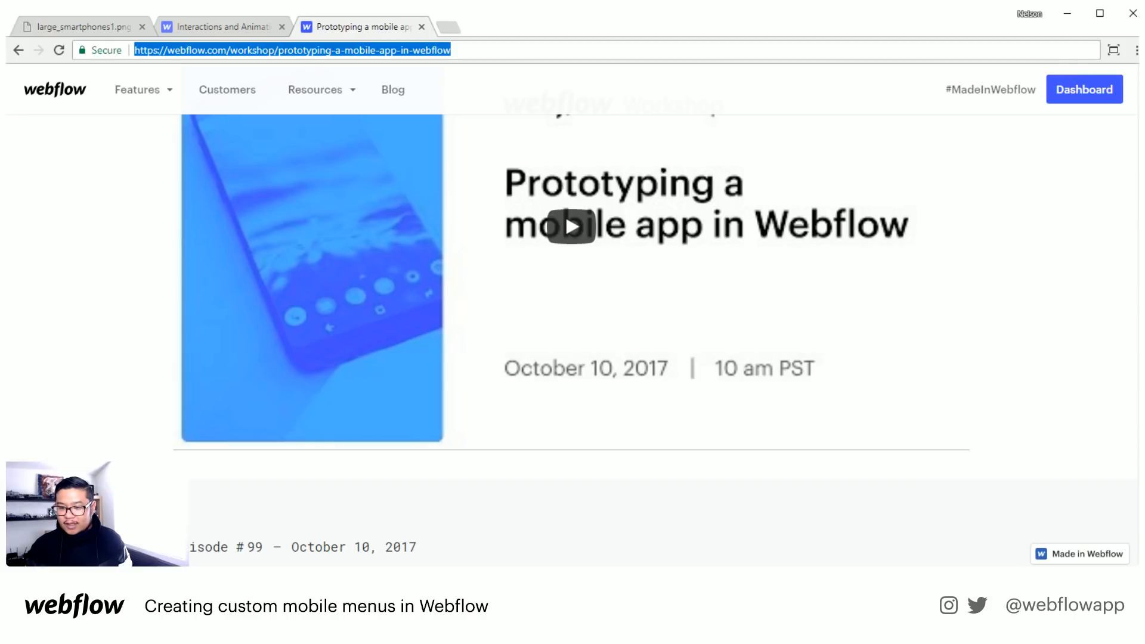
key("alt+Tab")
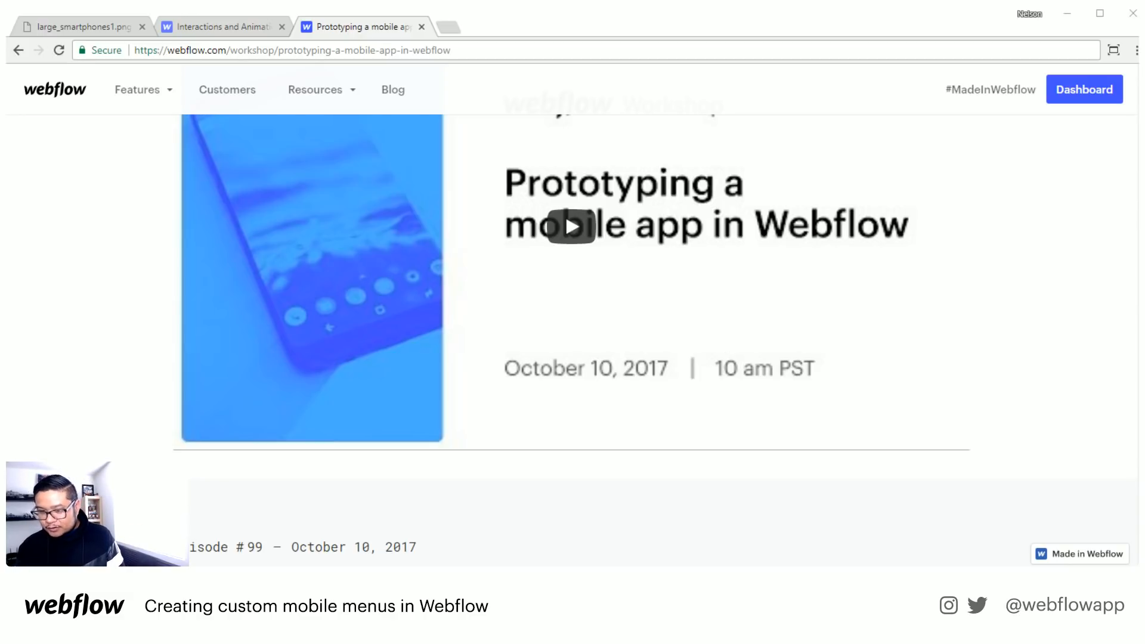
scroll(617, 394, "down", 4)
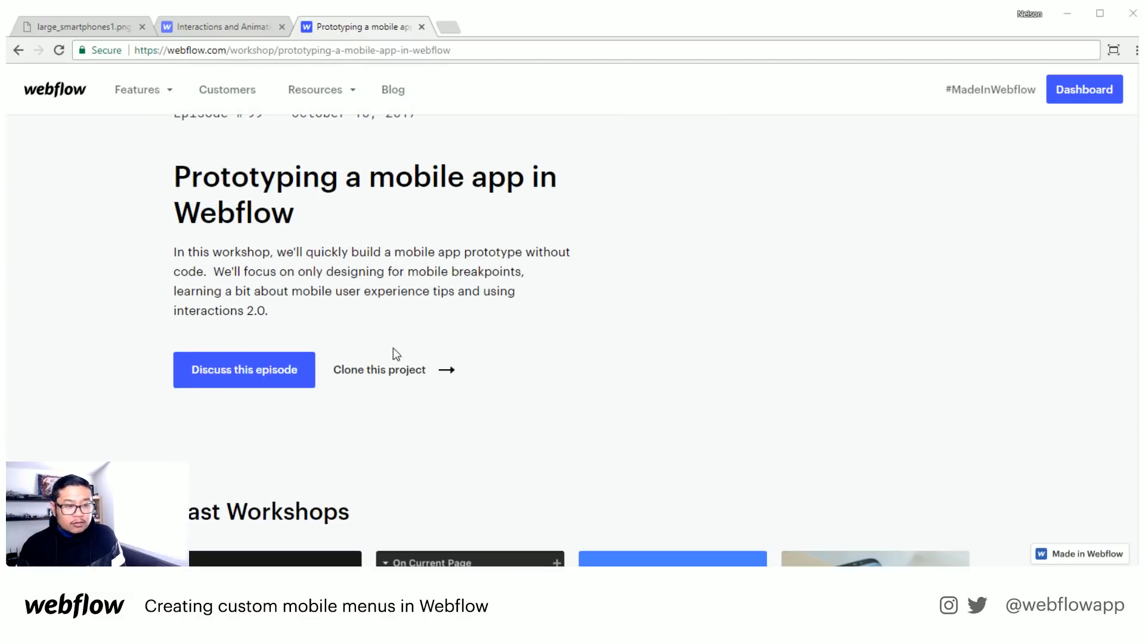